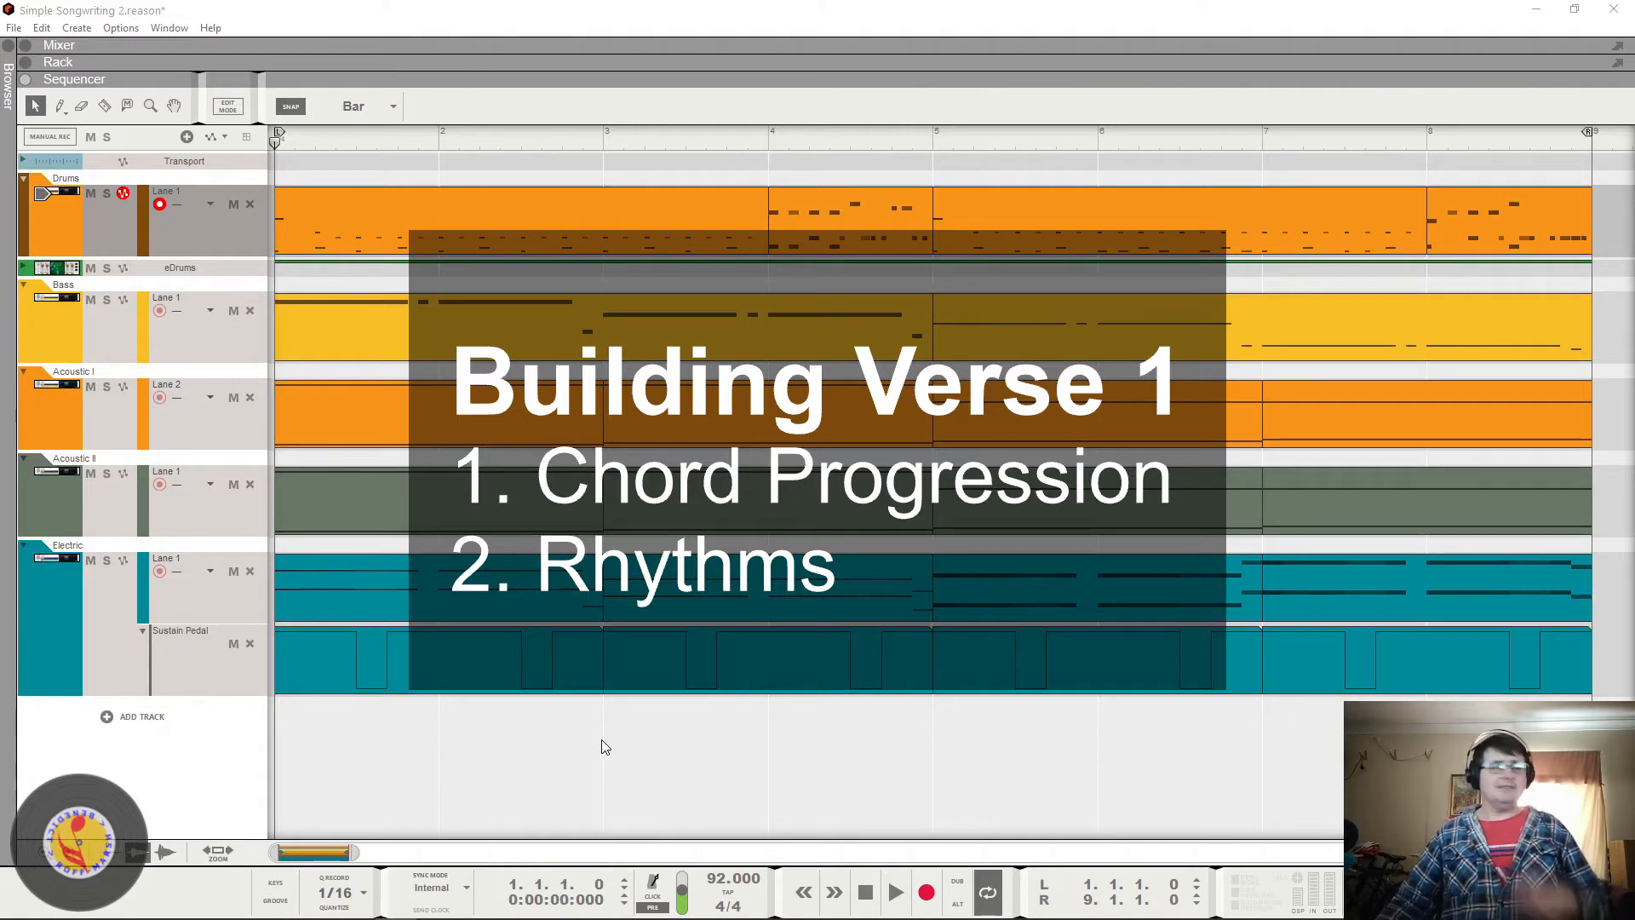
Step: Play back the arrangement and return the playhead to the start of bar 1
{"action": "left_click", "coordinate": [896, 892]}
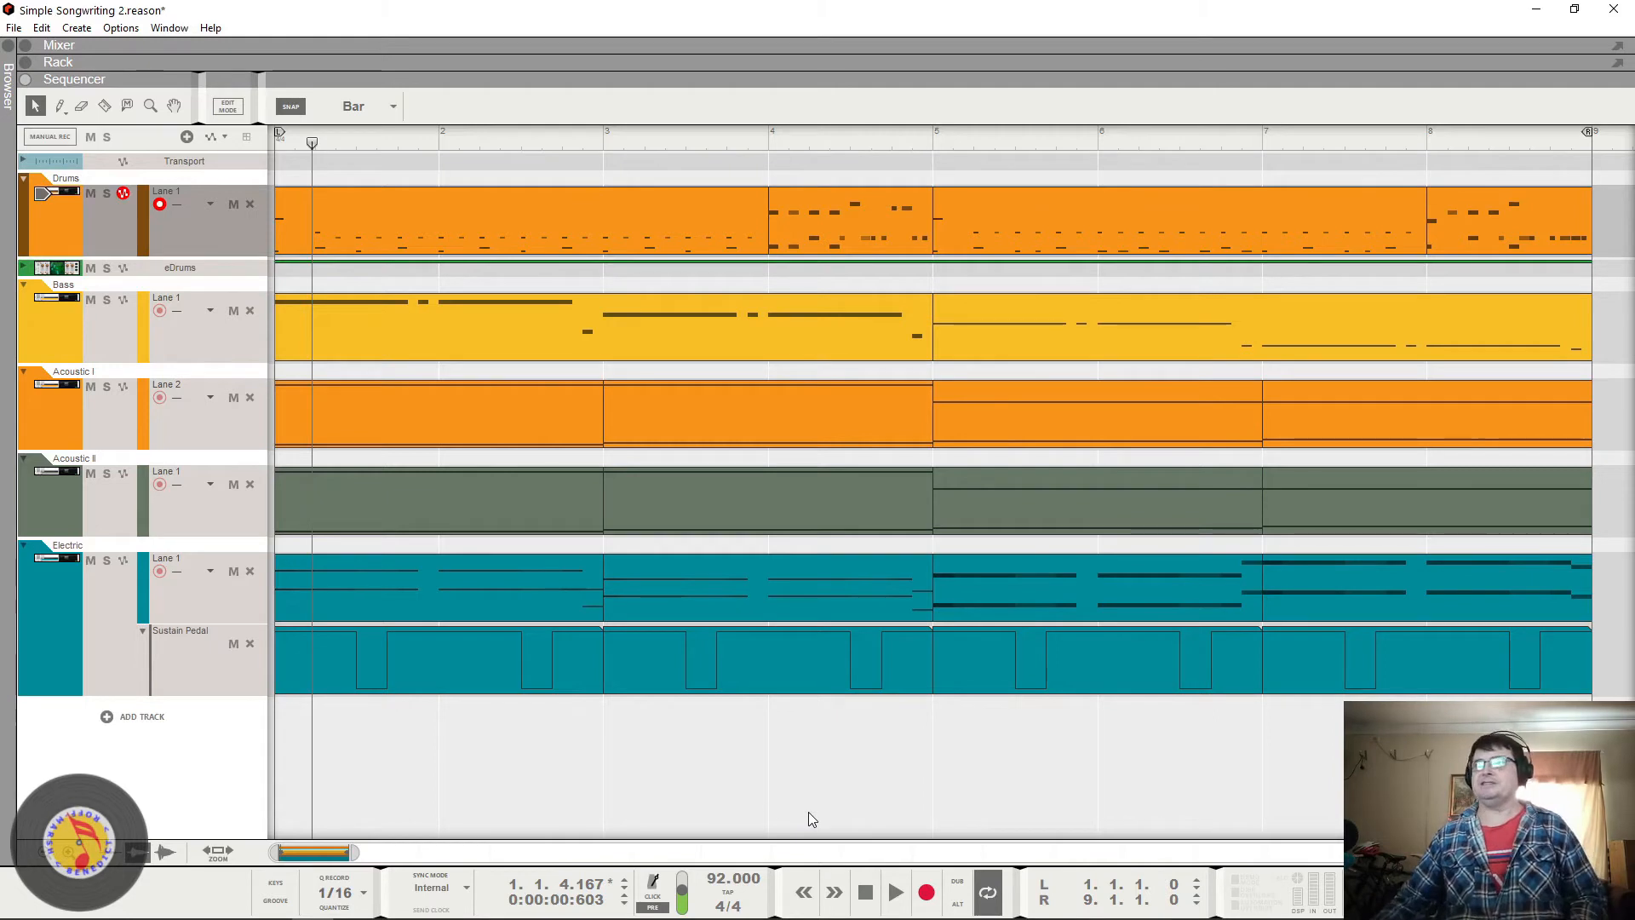
{"action": "left_click", "coordinate": [273, 148]}
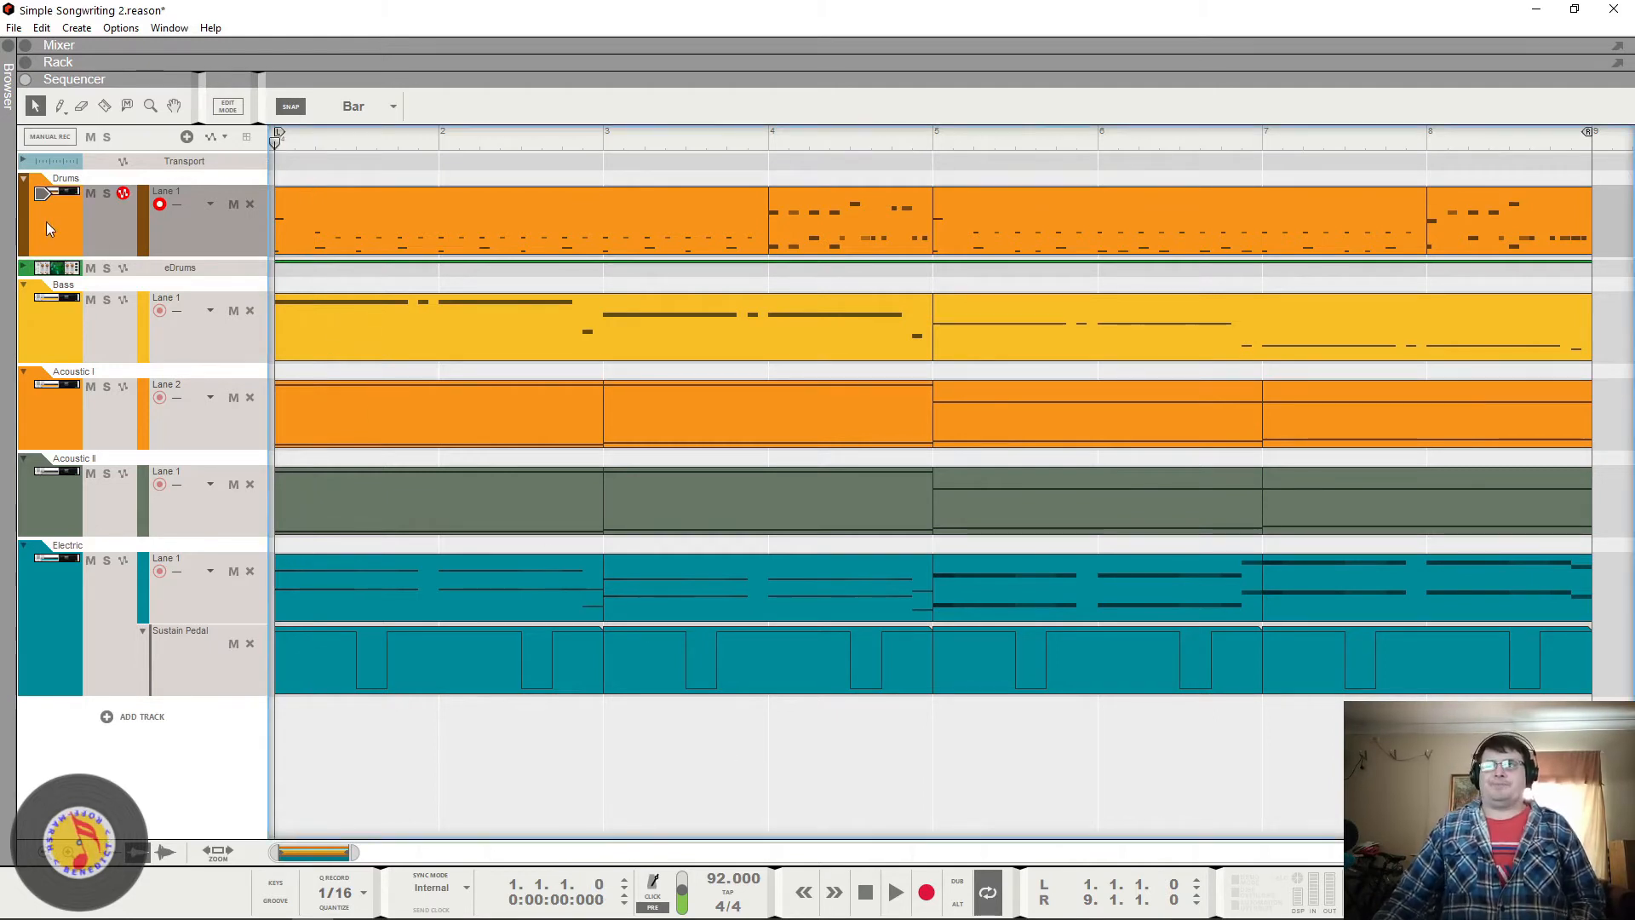
Step: Mute and collapse the Drums, Bass, Acoustic II and Electric tracks so only Acoustic I stays unmuted and expanded among them
{"action": "left_click", "coordinate": [90, 193]}
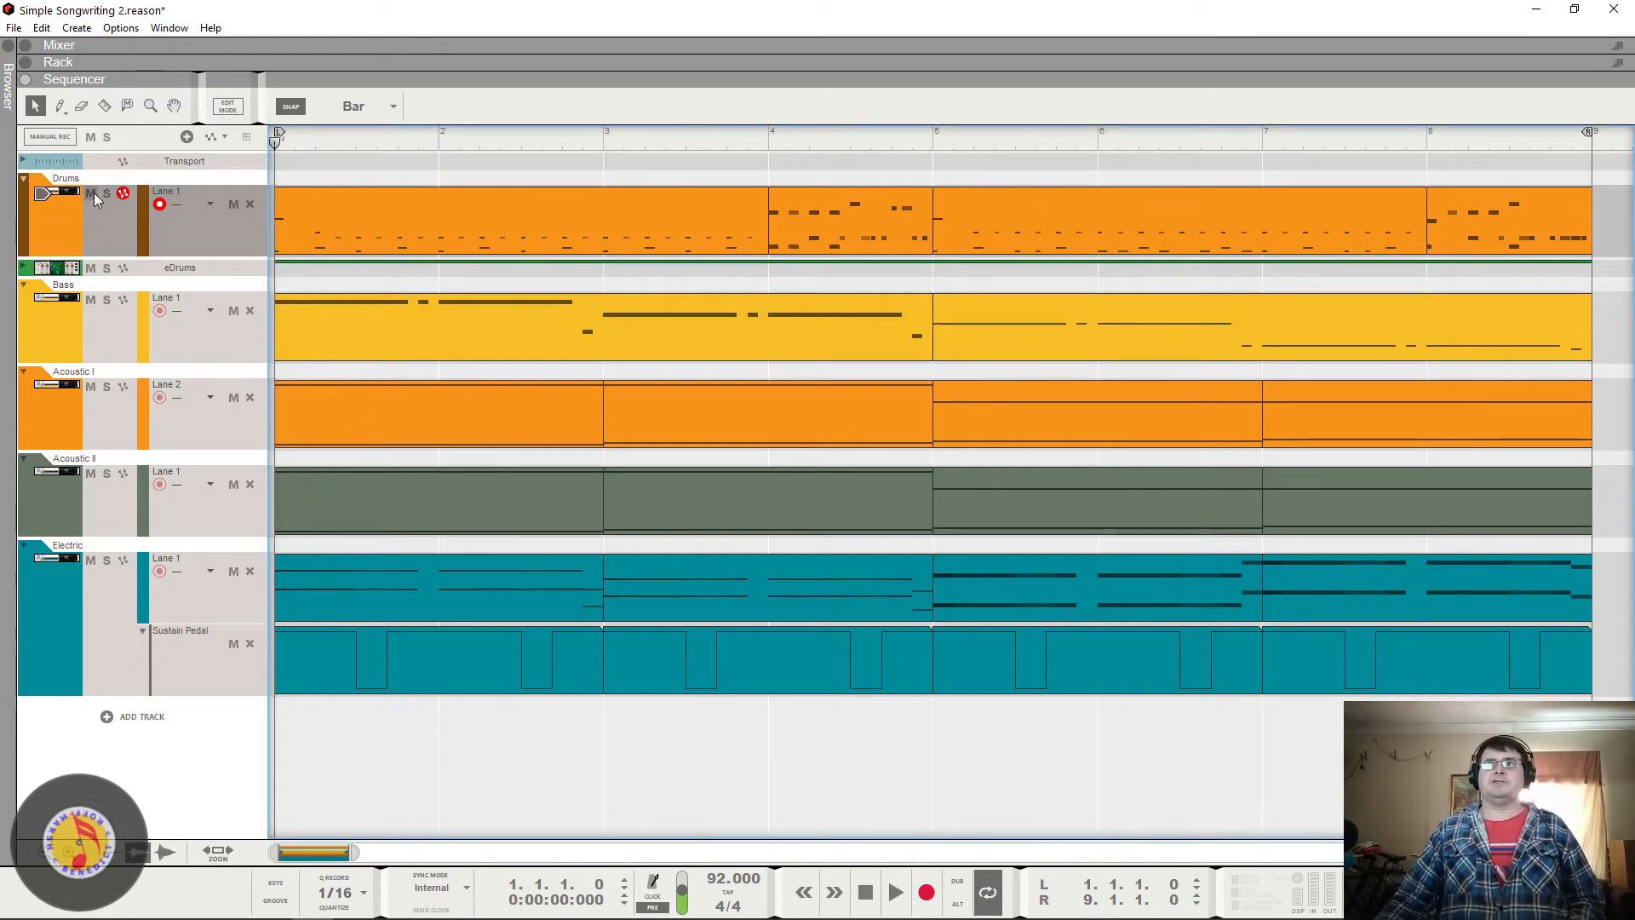
{"action": "left_click", "coordinate": [24, 180]}
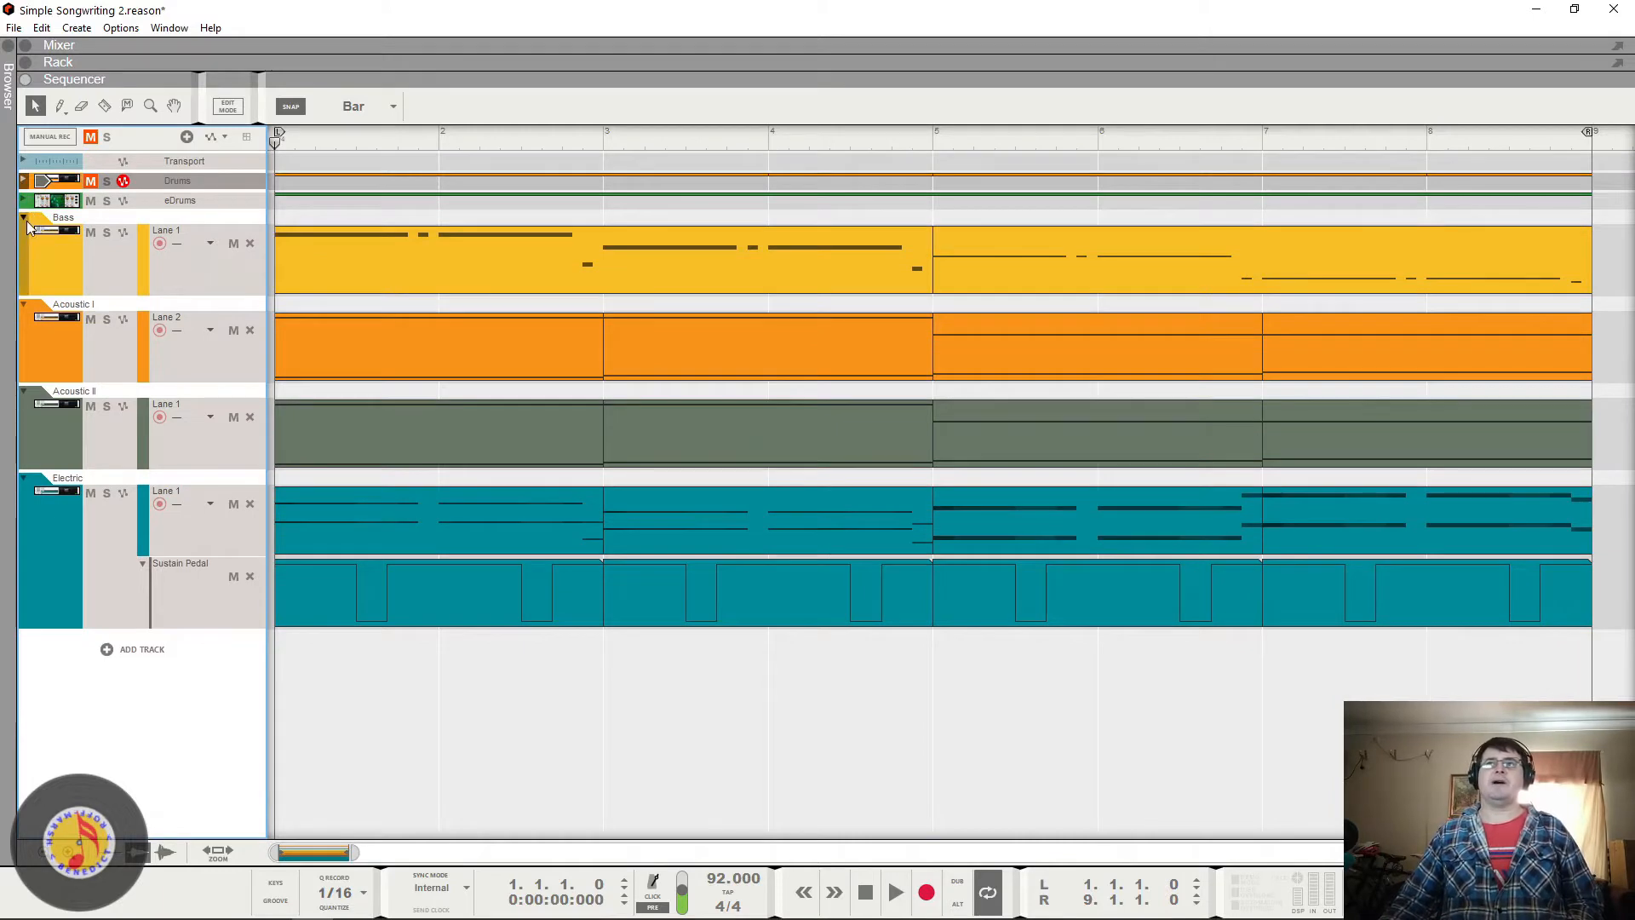
{"action": "left_click", "coordinate": [90, 232]}
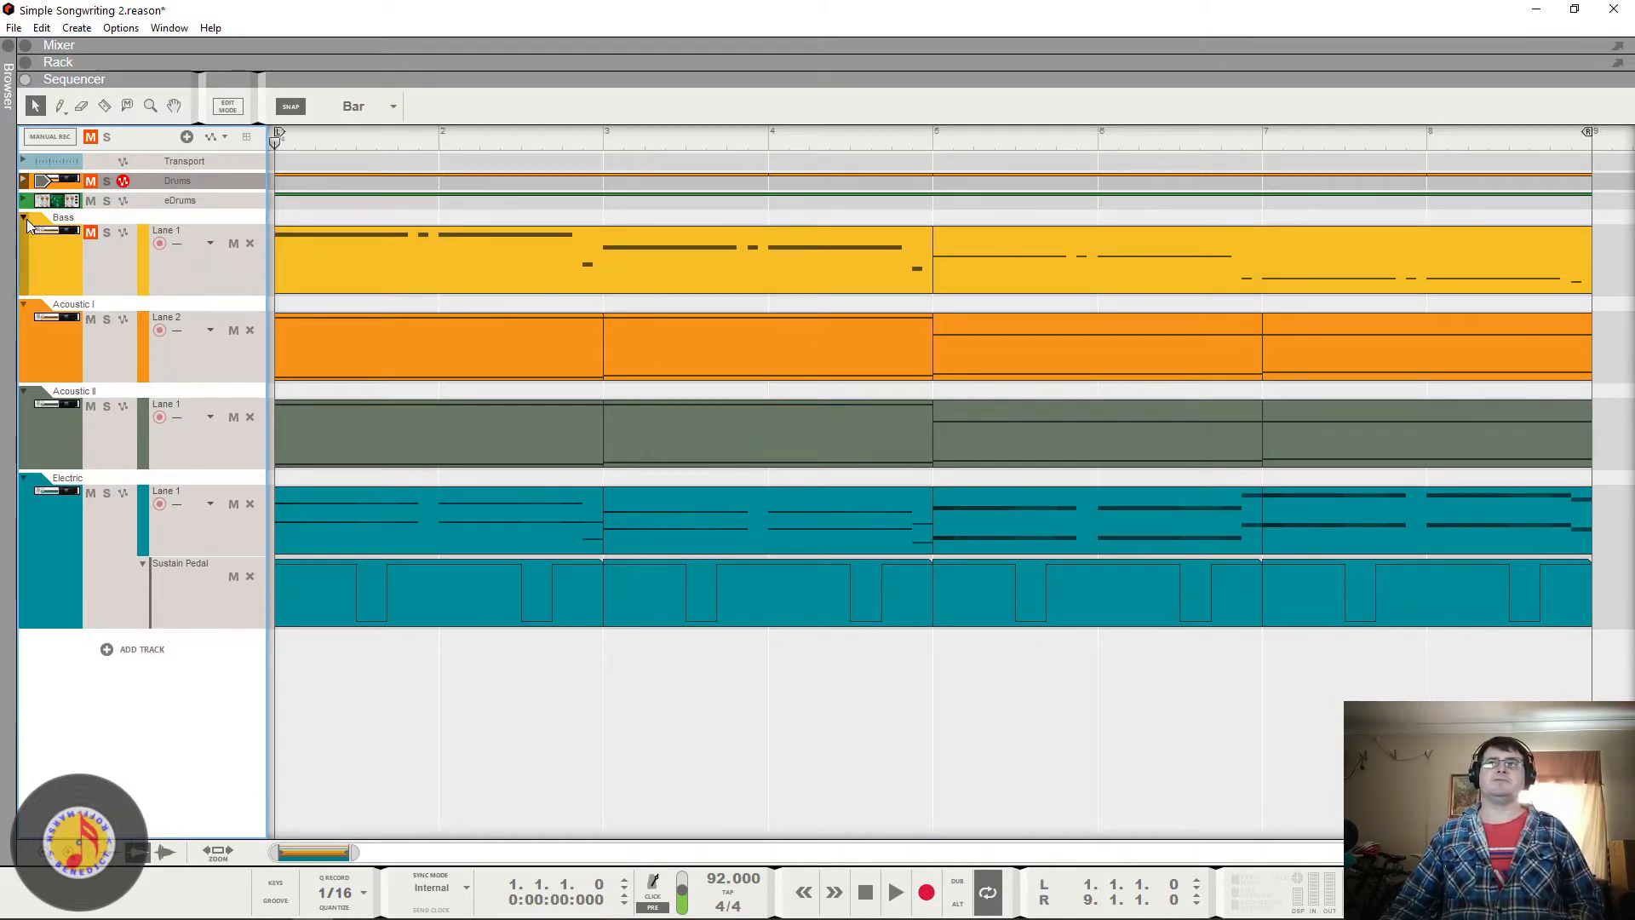
{"action": "left_click", "coordinate": [23, 217]}
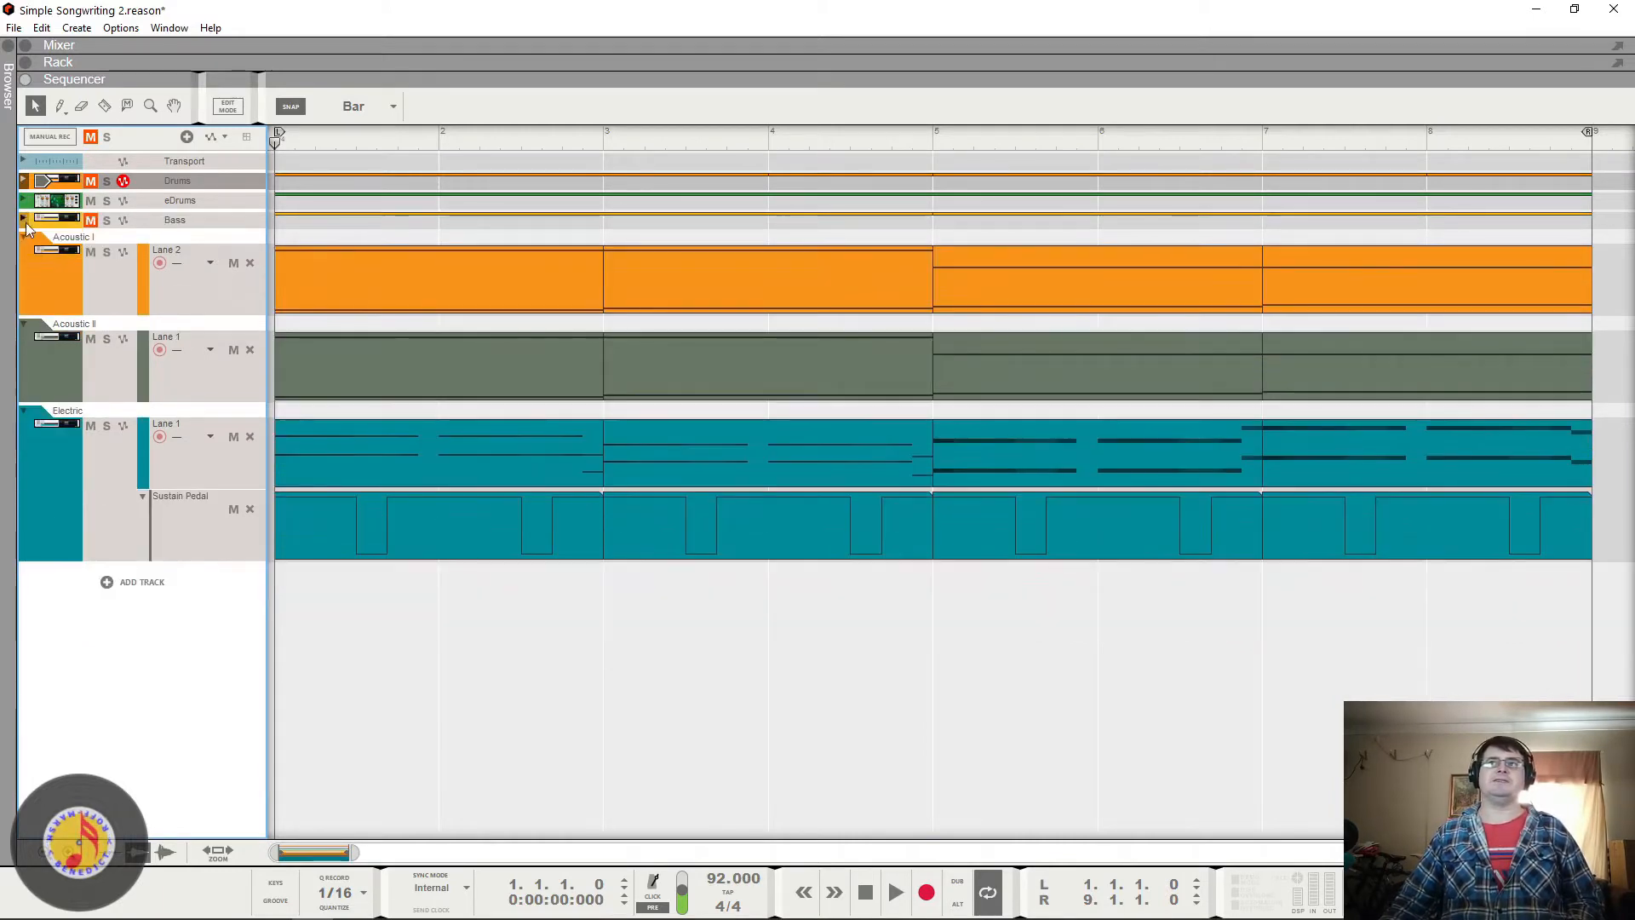
{"action": "left_click", "coordinate": [24, 324]}
{"action": "left_click", "coordinate": [90, 326]}
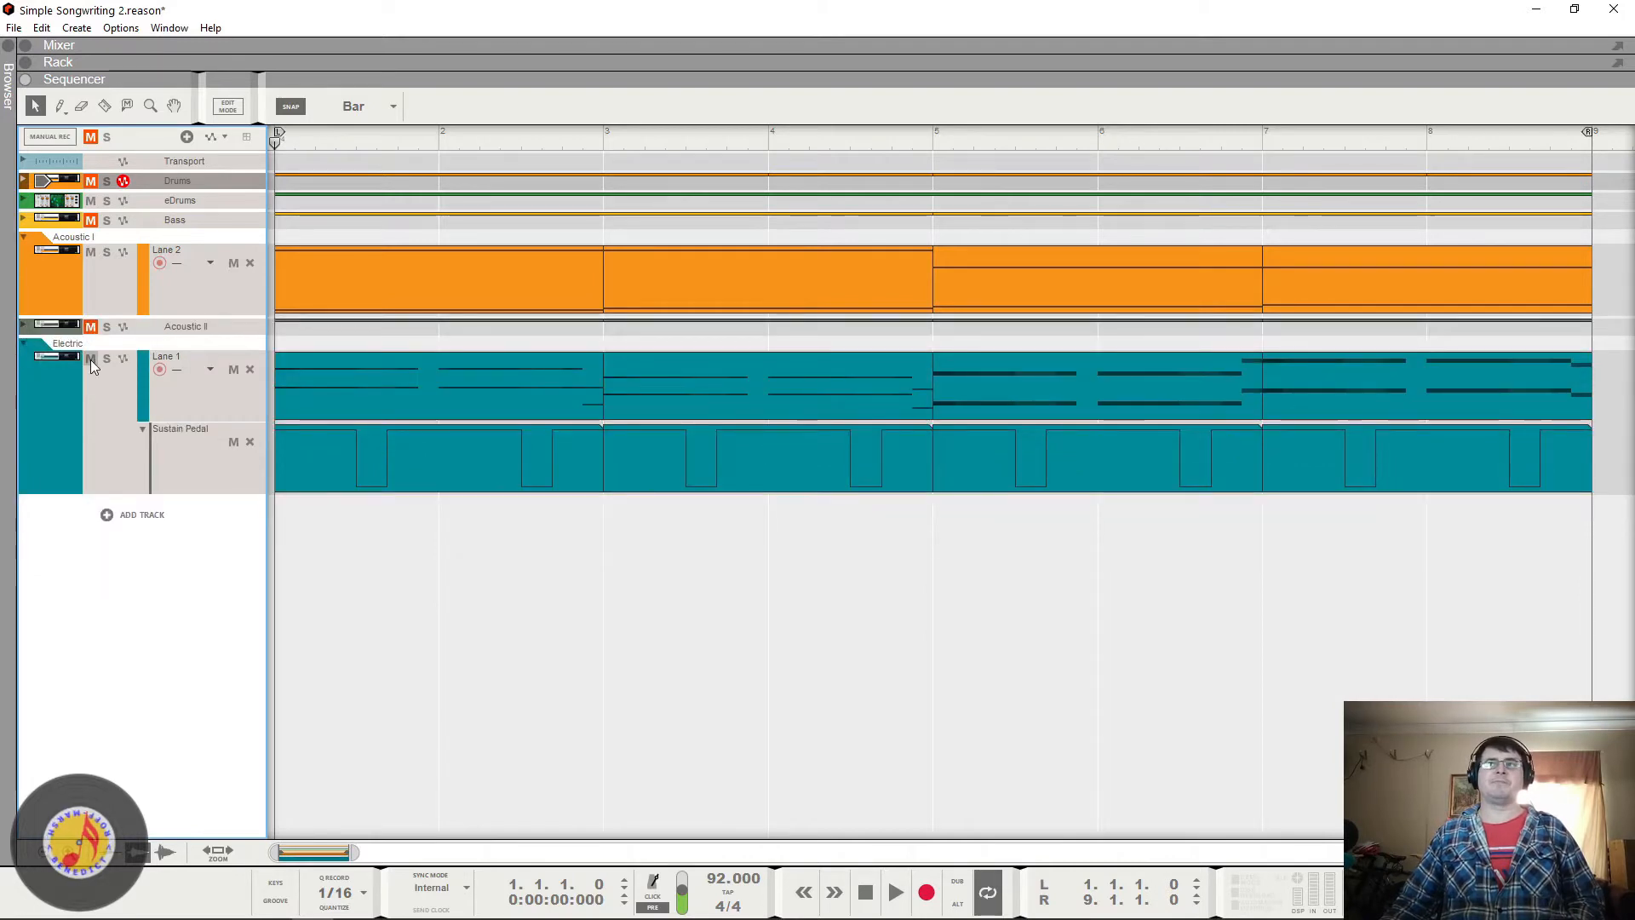
{"action": "left_click", "coordinate": [91, 358]}
{"action": "left_click", "coordinate": [24, 345]}
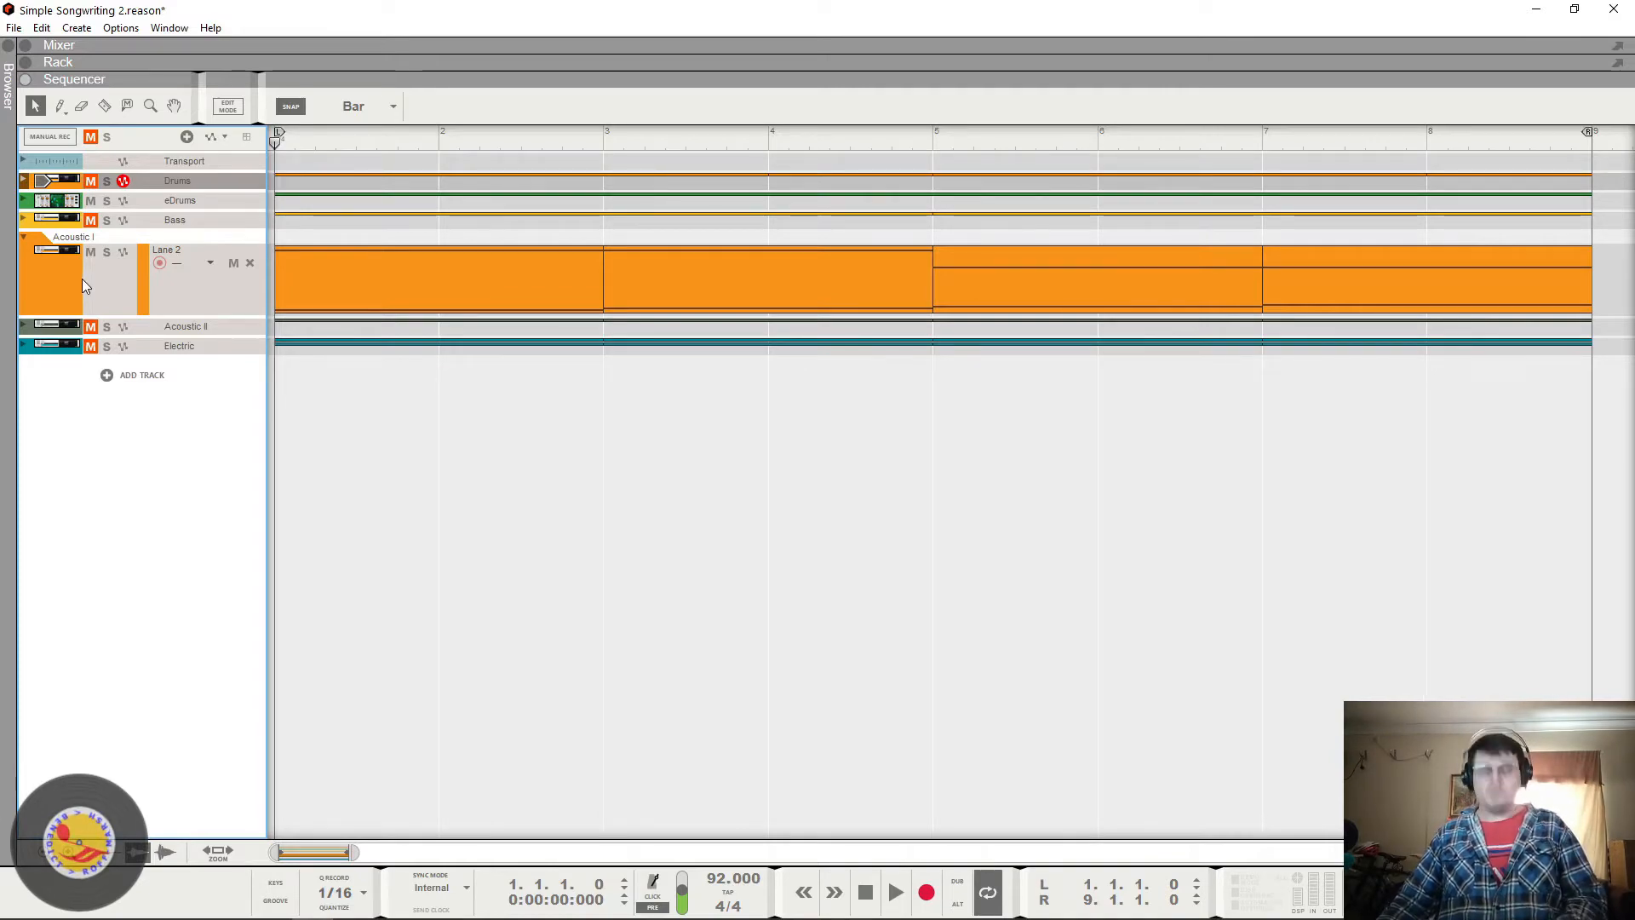
Step: Show the rack and open the Acoustic I guitar instrument's window, keeping it open and placing it over the rack
{"action": "key", "text": "F6"}
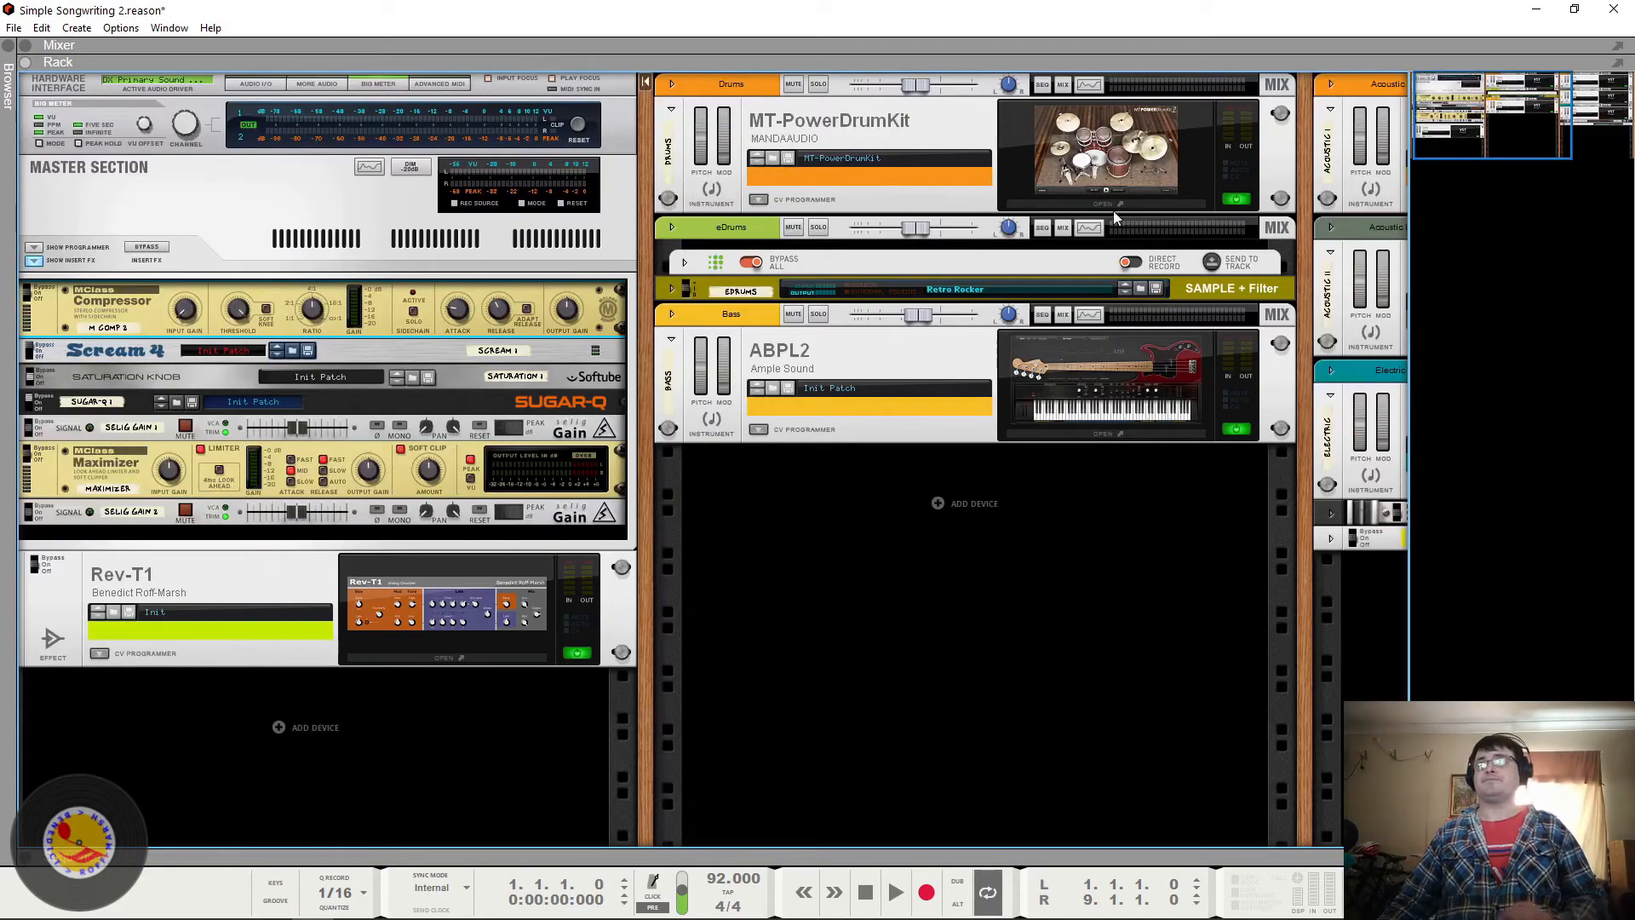
{"action": "left_click_drag", "start_coordinate": [1439, 122], "coordinate": [1503, 122]}
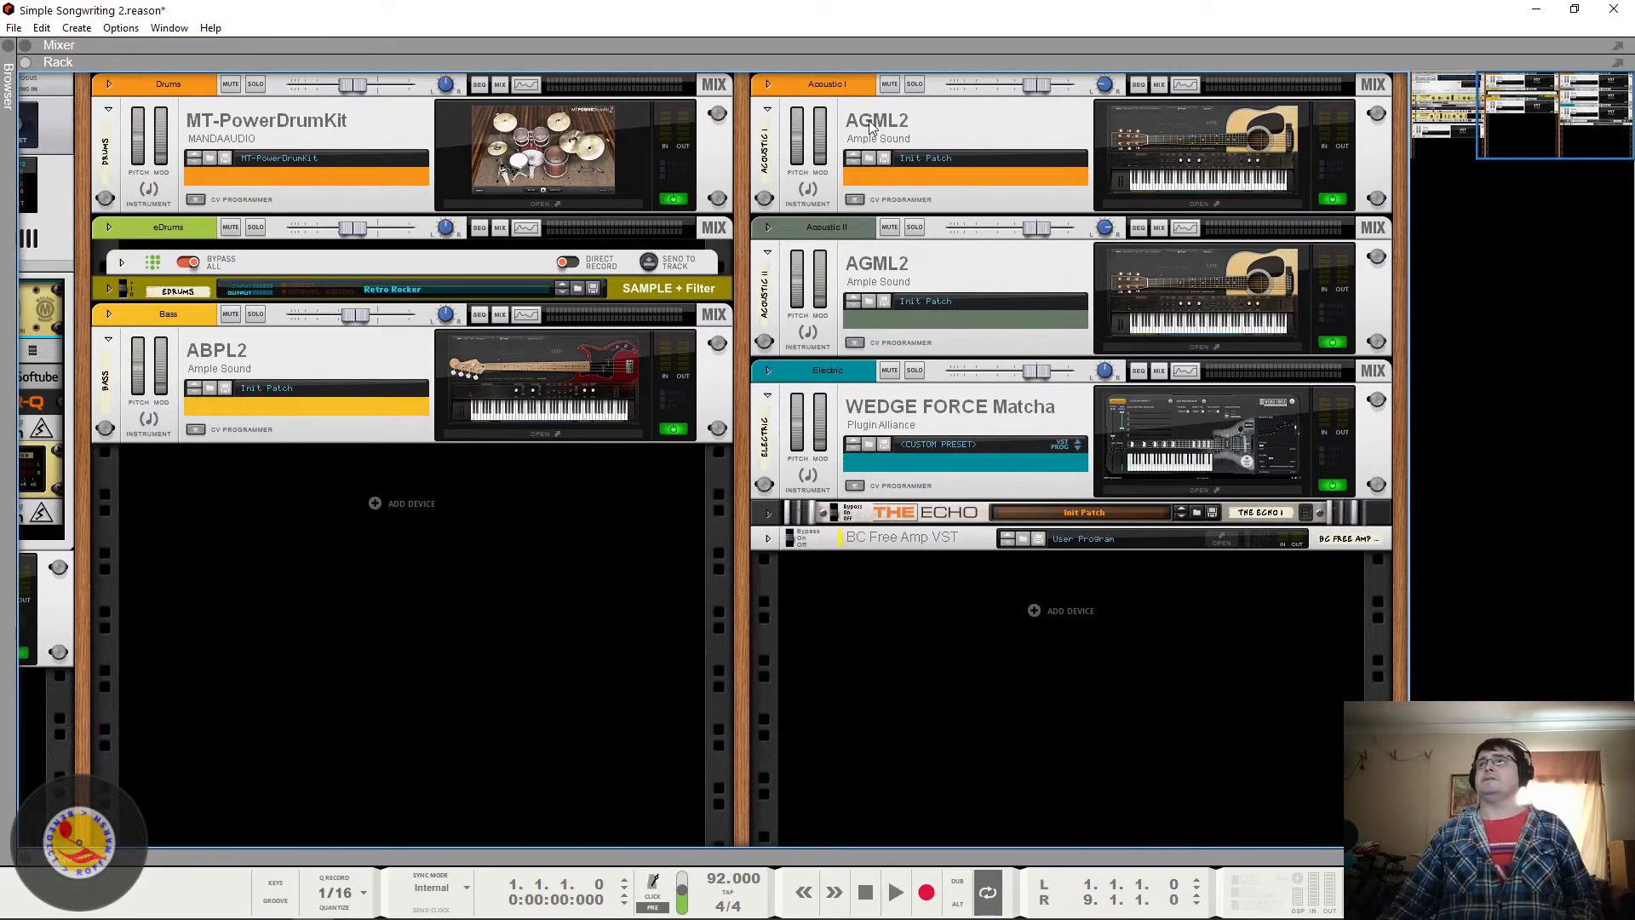
{"action": "left_click", "coordinate": [1167, 149]}
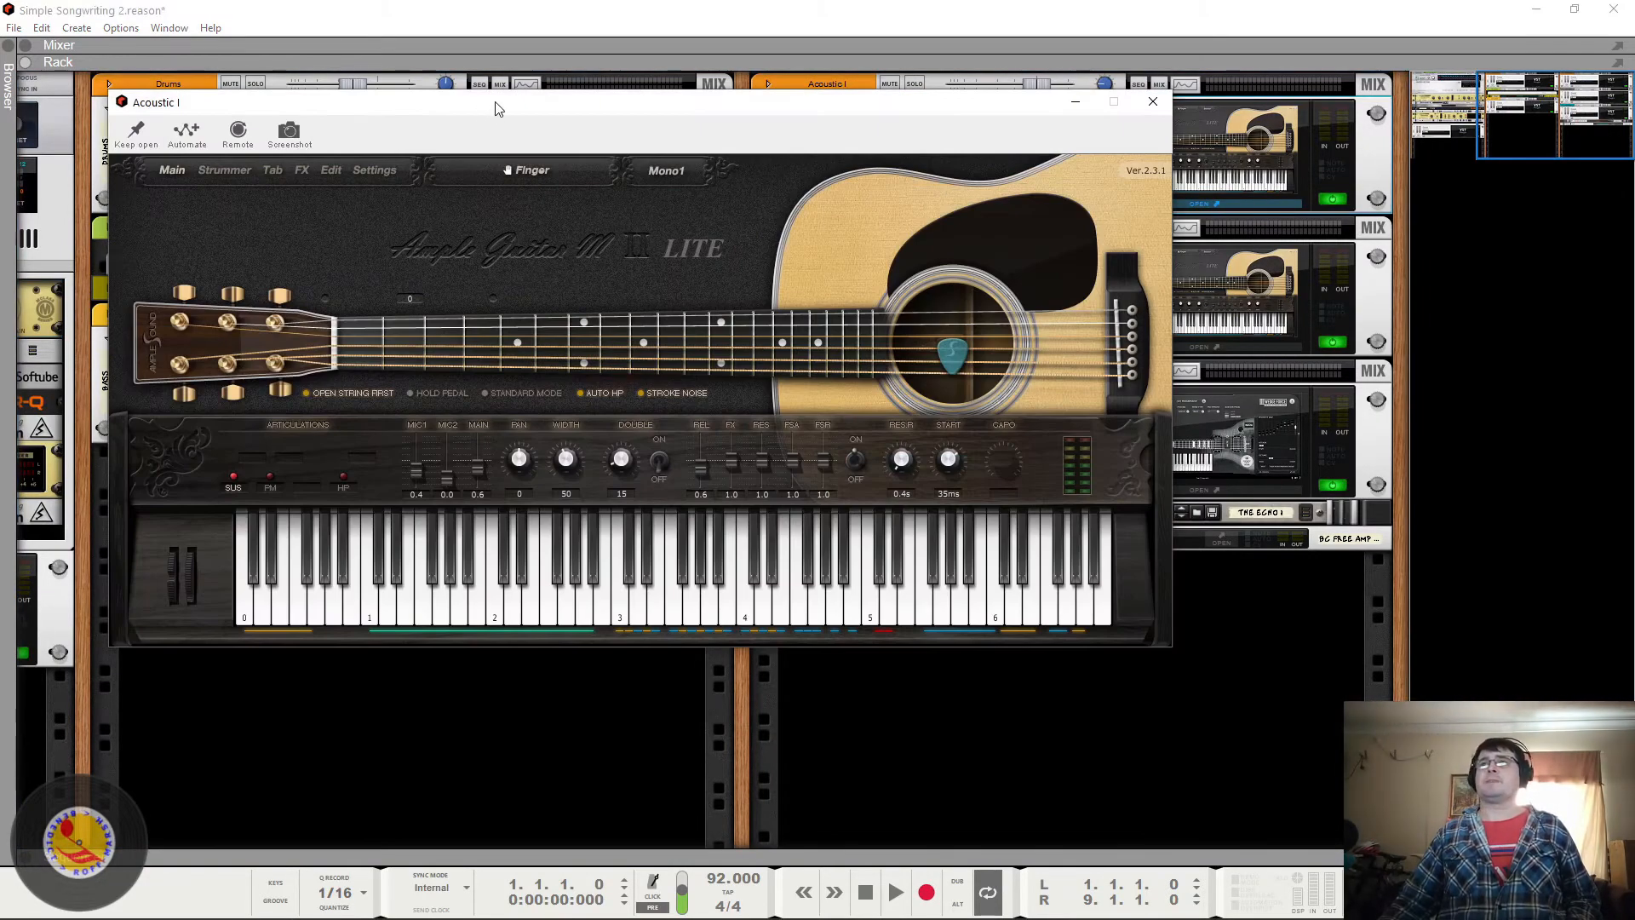
{"action": "left_click_drag", "start_coordinate": [496, 106], "coordinate": [668, 161]}
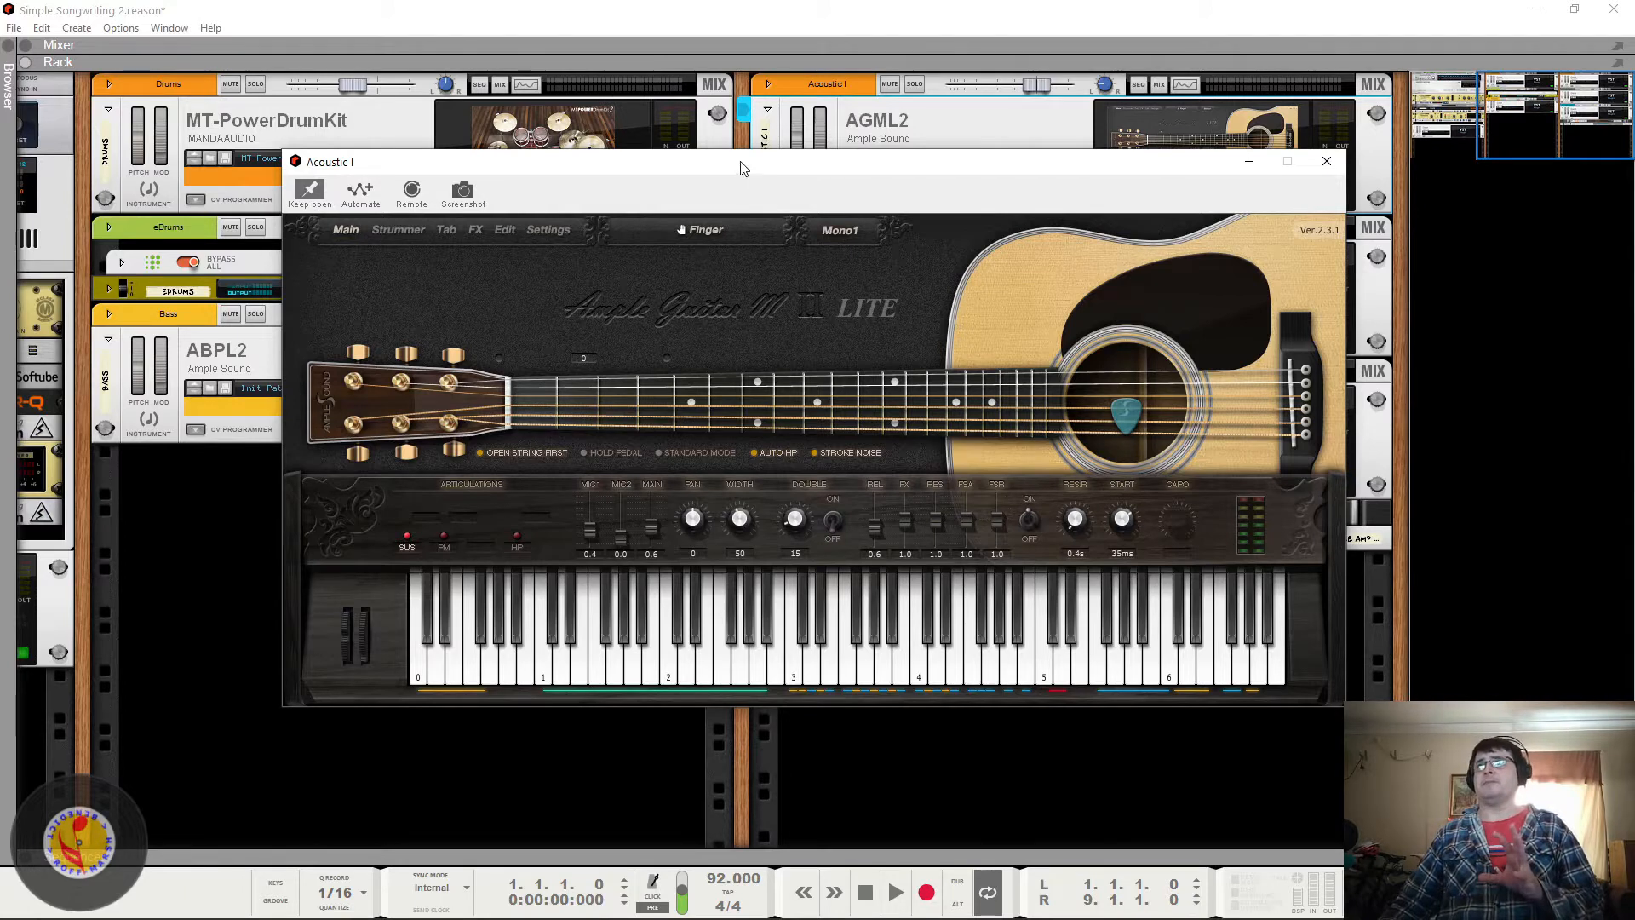
{"action": "left_click_drag", "start_coordinate": [738, 162], "coordinate": [693, 155]}
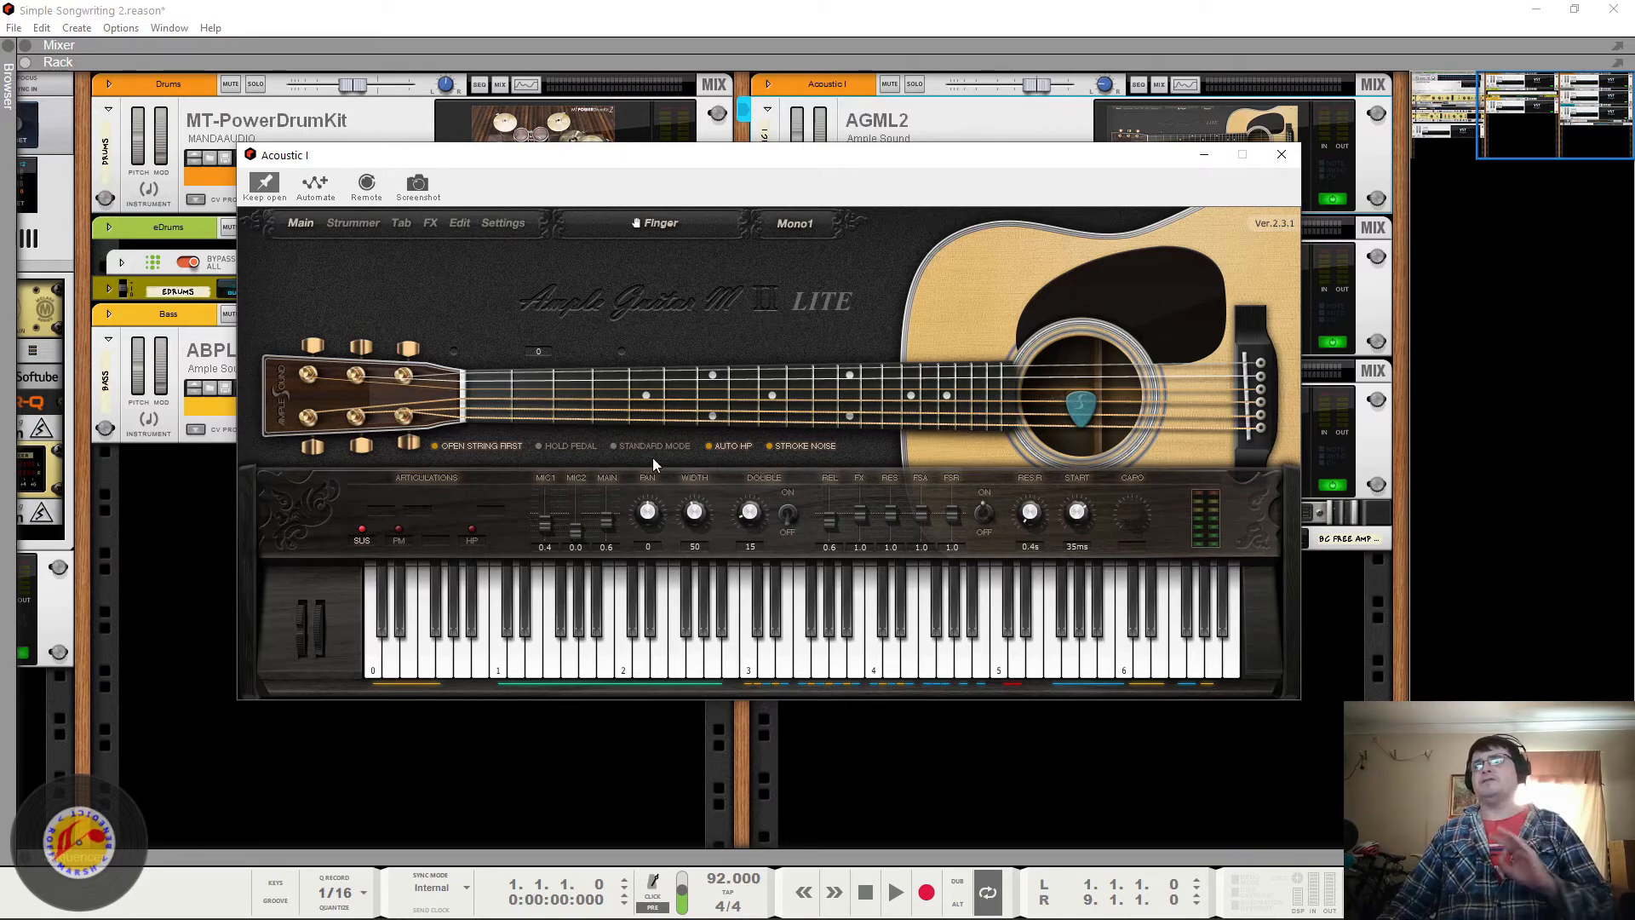
Step: Turn off the guitar's strum mode and direct master keyboard input to the Acoustic I instrument
{"action": "left_click", "coordinate": [354, 224]}
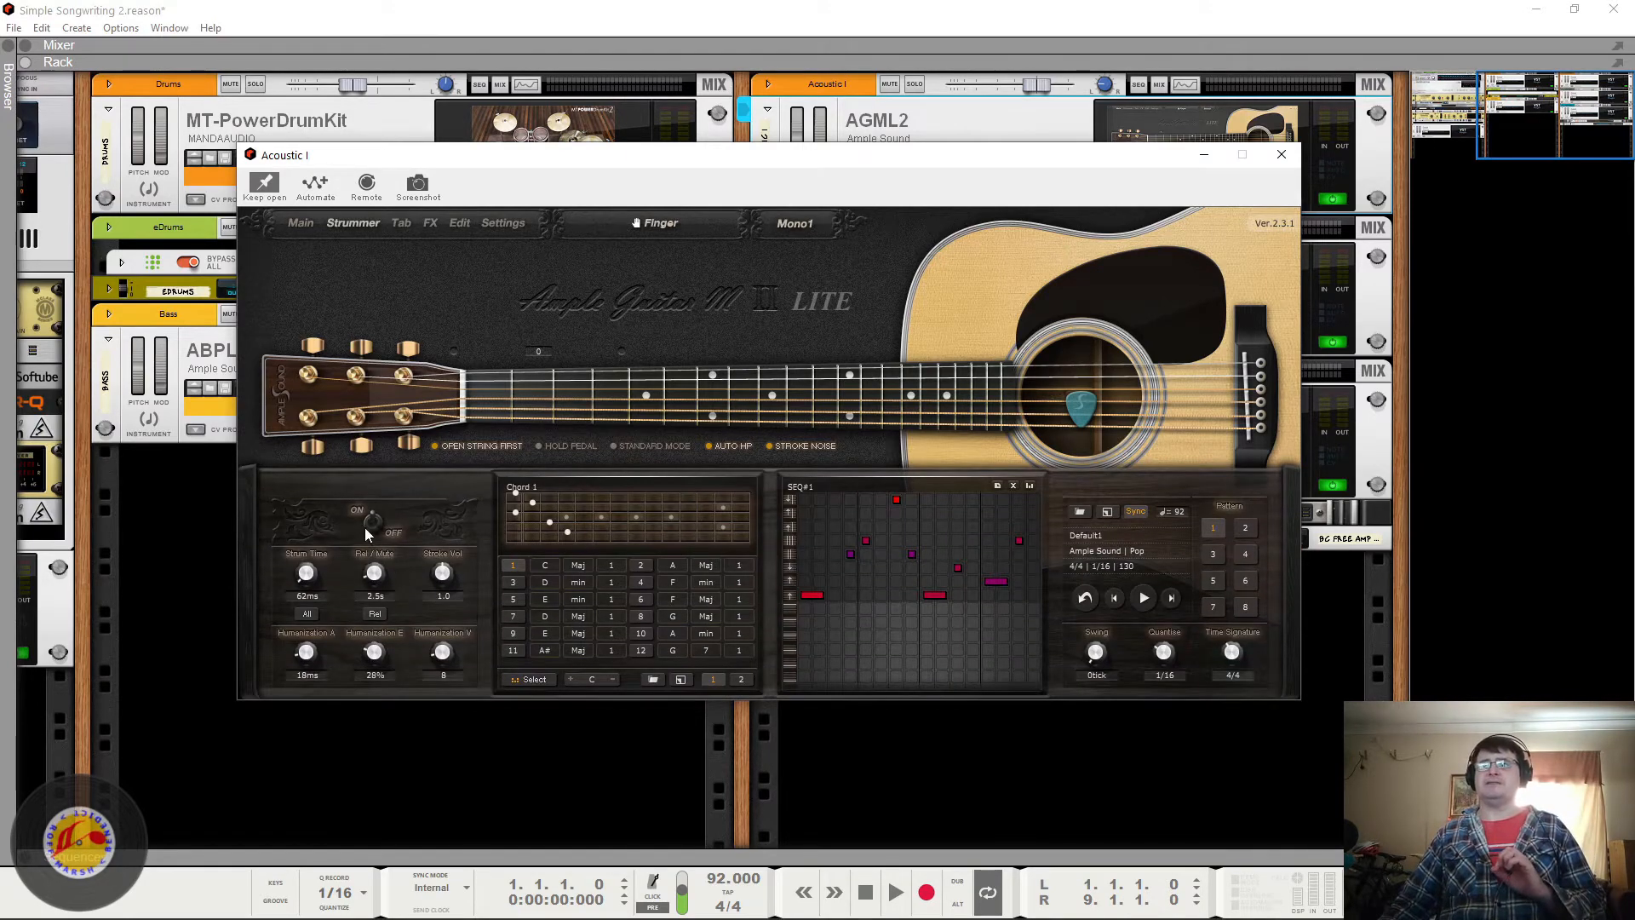
{"action": "left_click", "coordinate": [303, 223]}
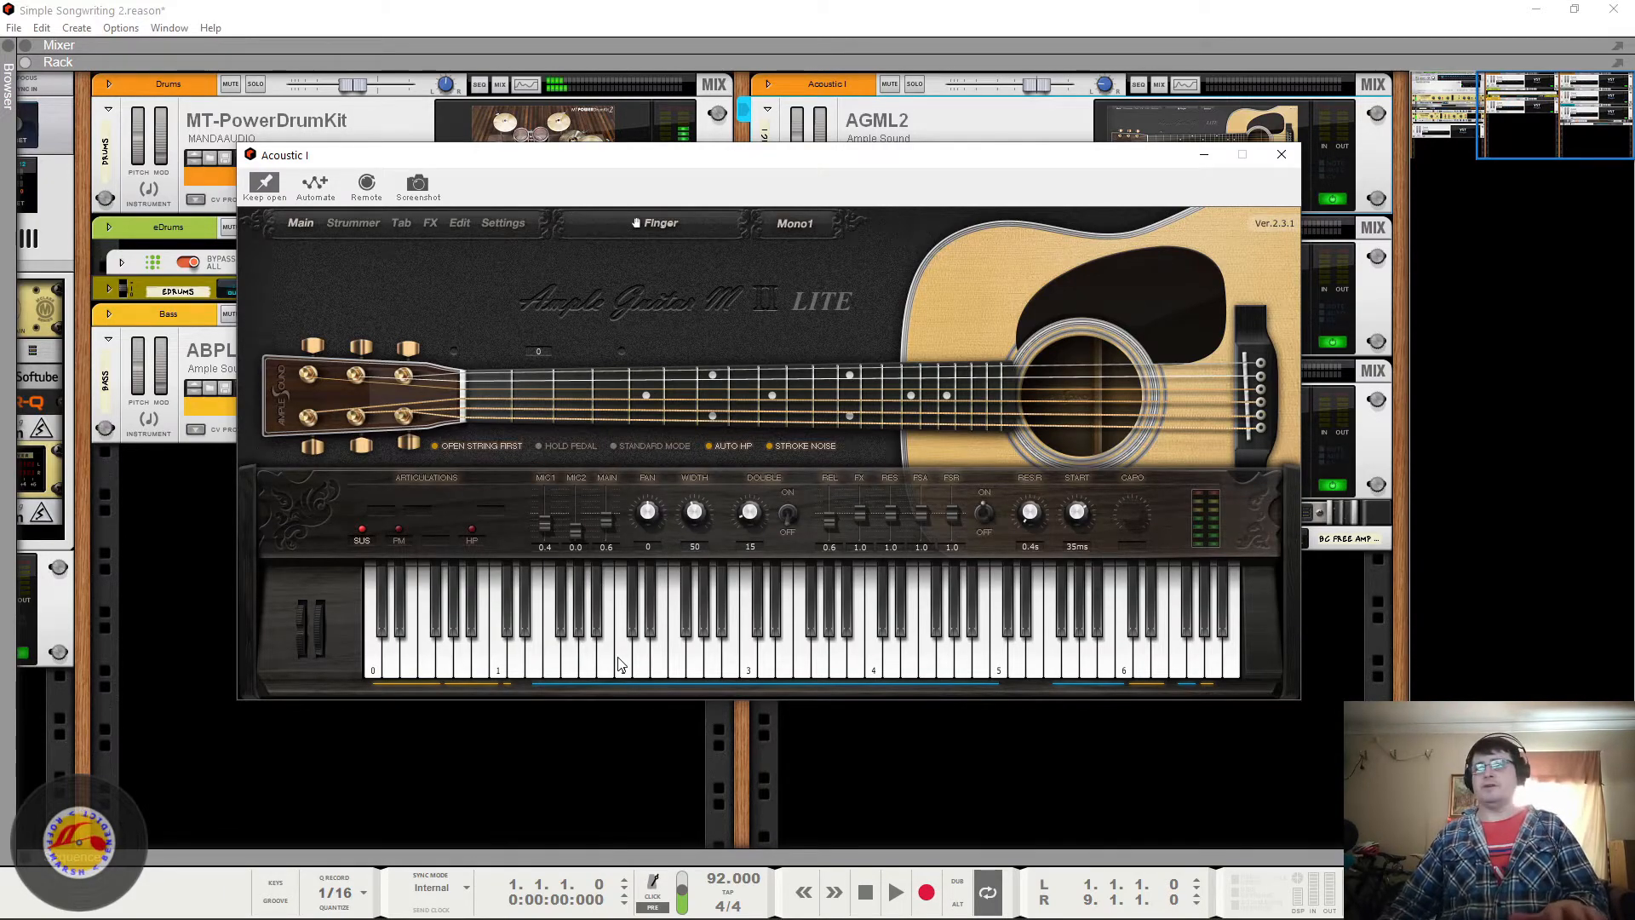
{"action": "left_click", "coordinate": [553, 671]}
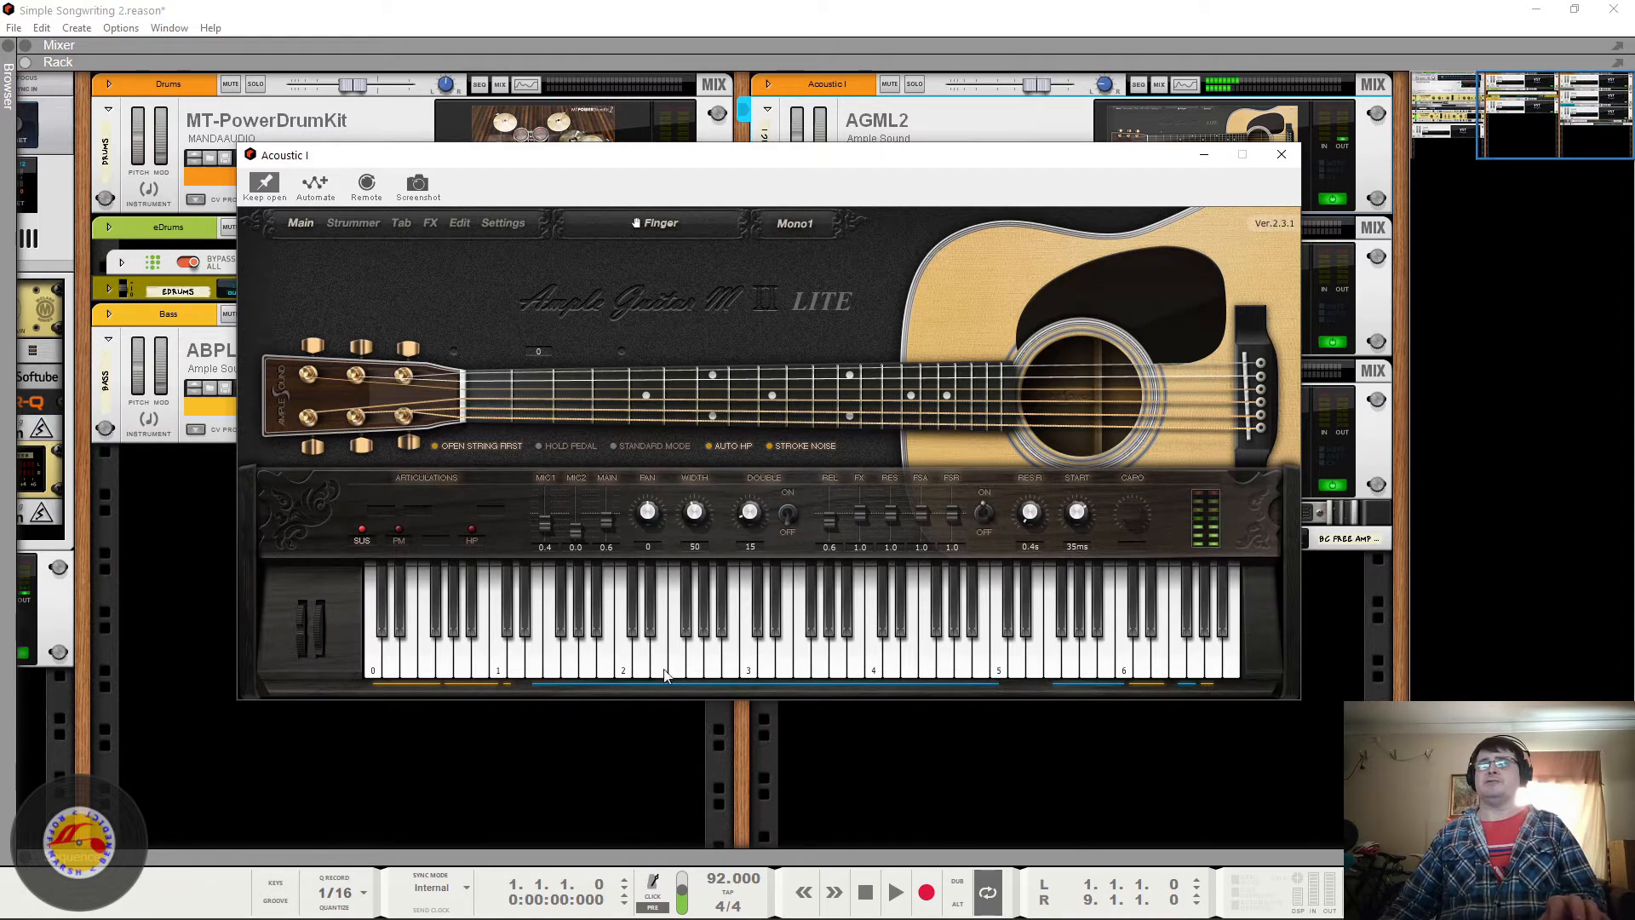
{"action": "left_click", "coordinate": [743, 113]}
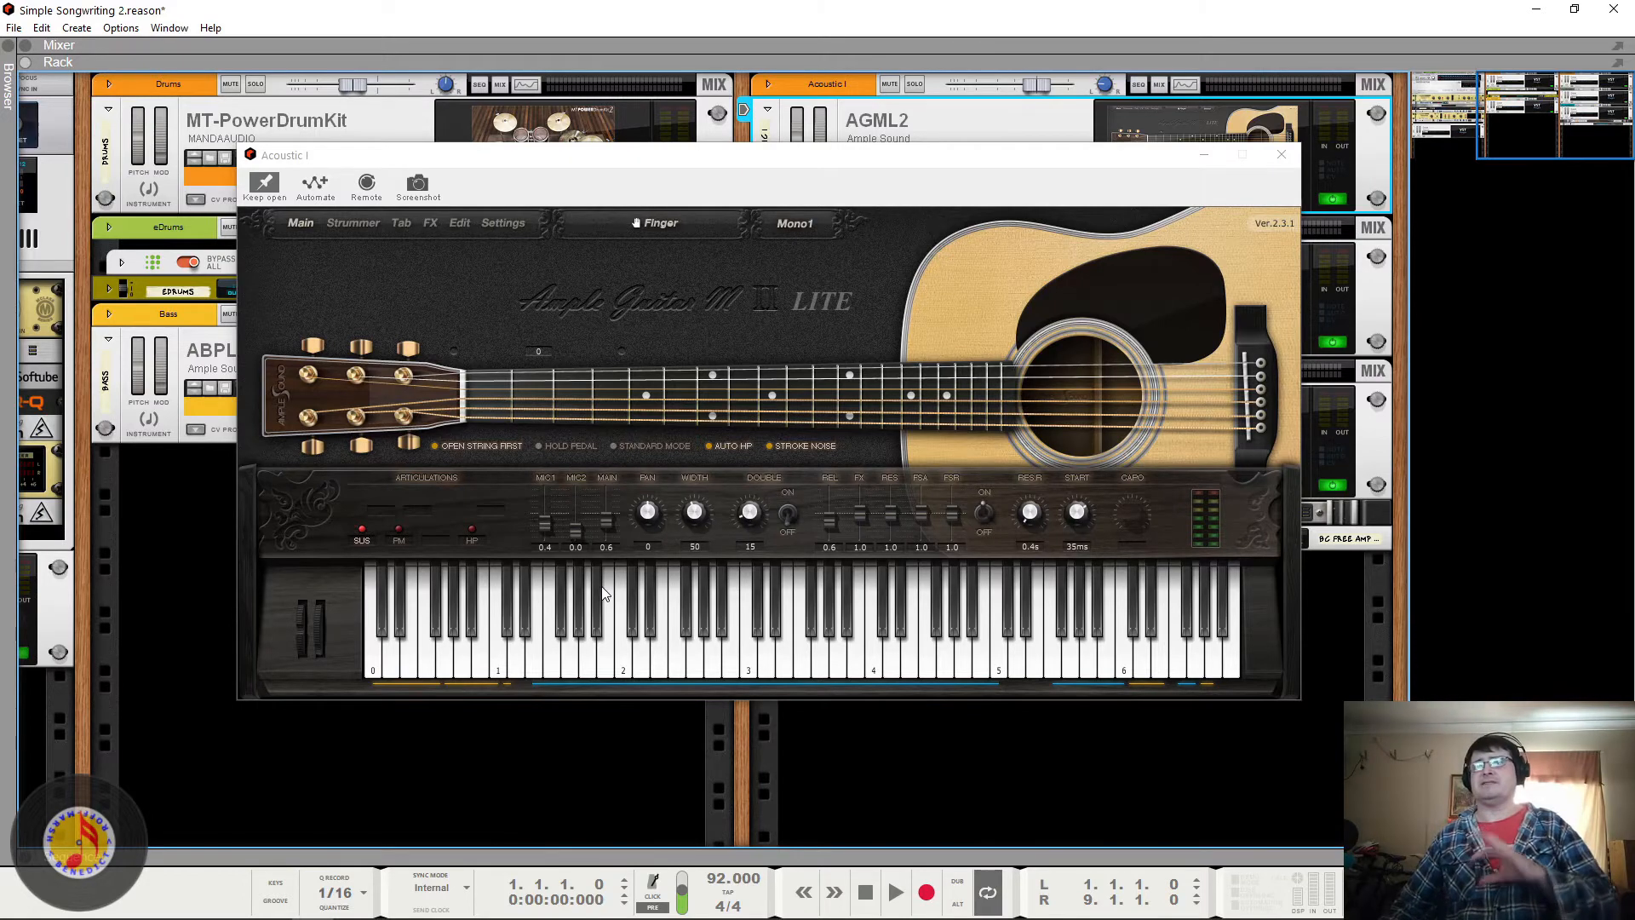
Step: Toggle the guitar's strum mode on and off again, ending on the main keyboard view
{"action": "left_click", "coordinate": [334, 230]}
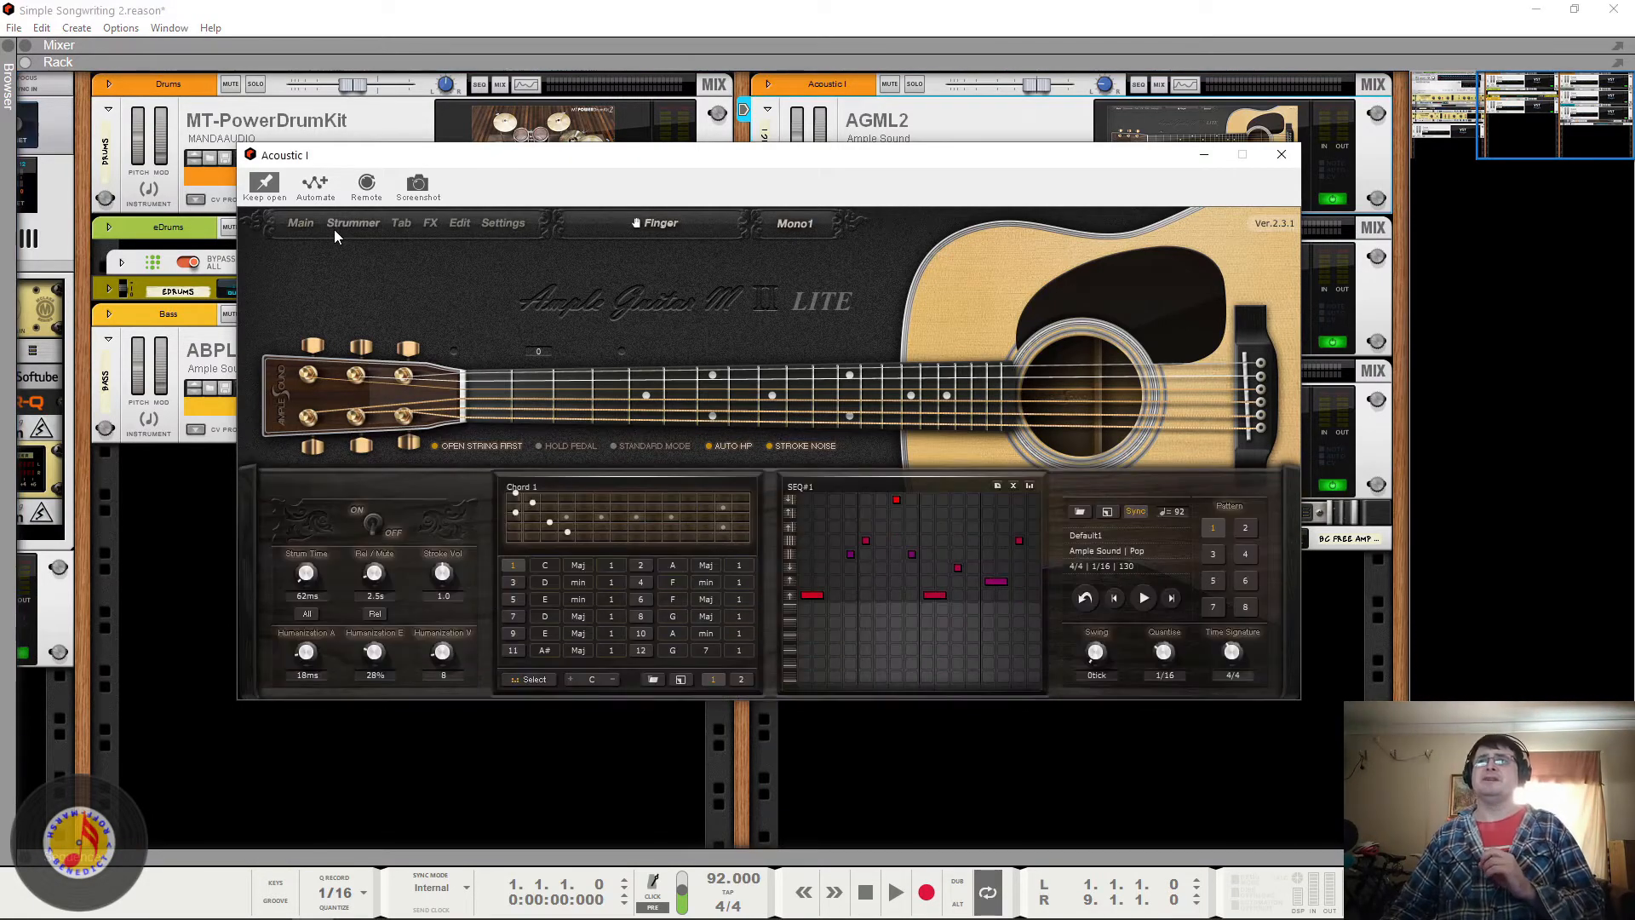
{"action": "left_click", "coordinate": [377, 521]}
{"action": "left_click", "coordinate": [376, 528]}
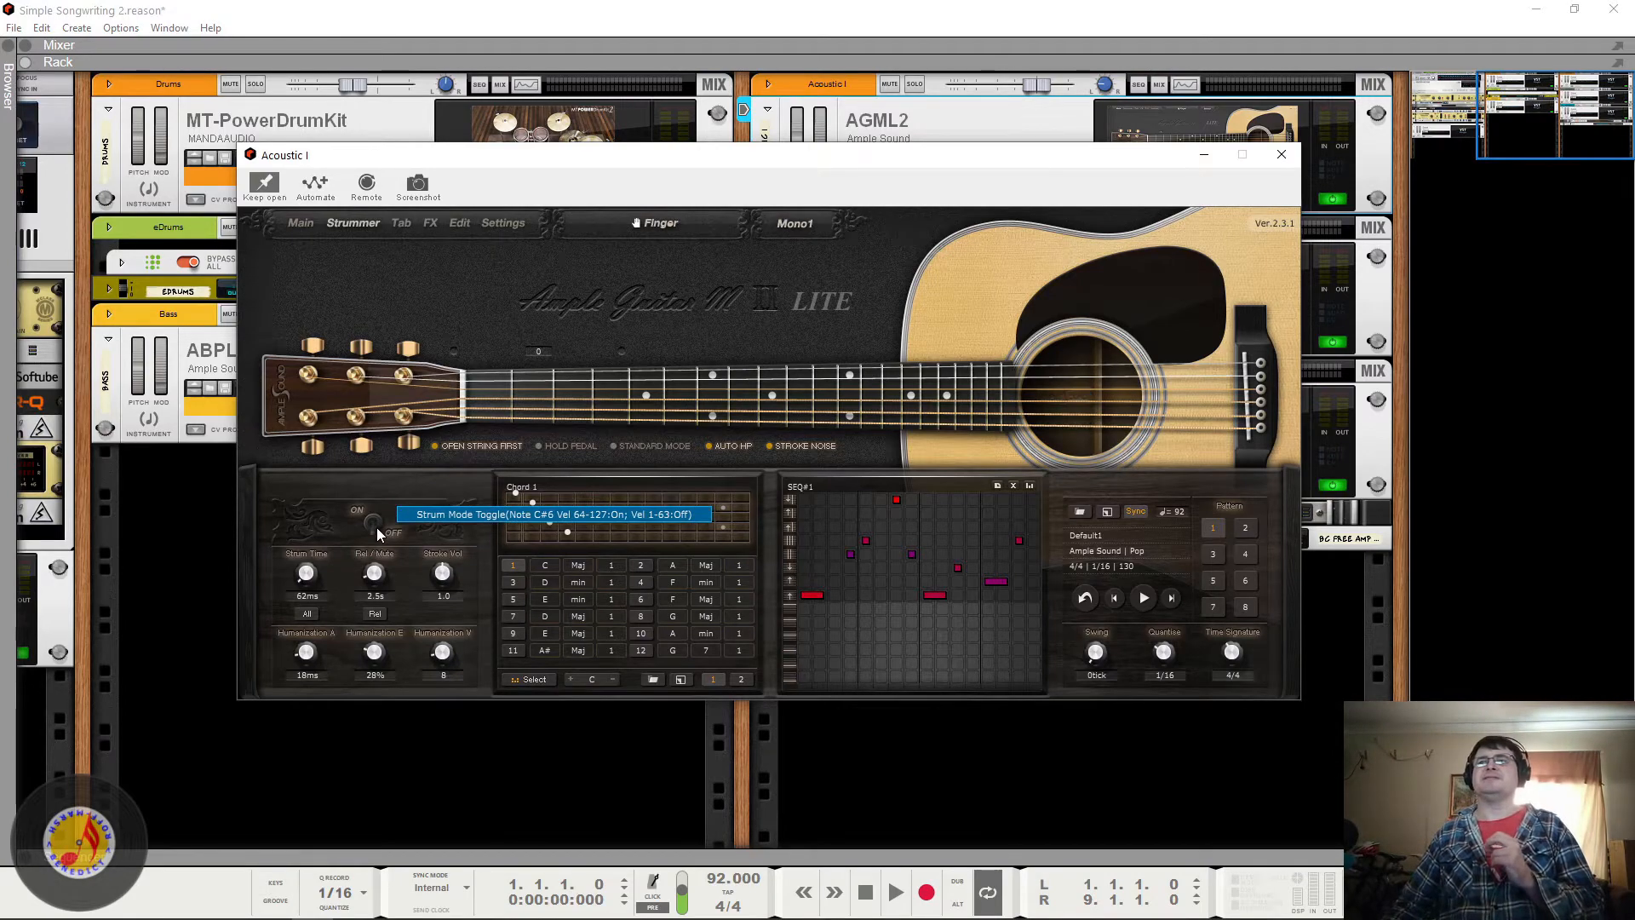
{"action": "left_click", "coordinate": [303, 222]}
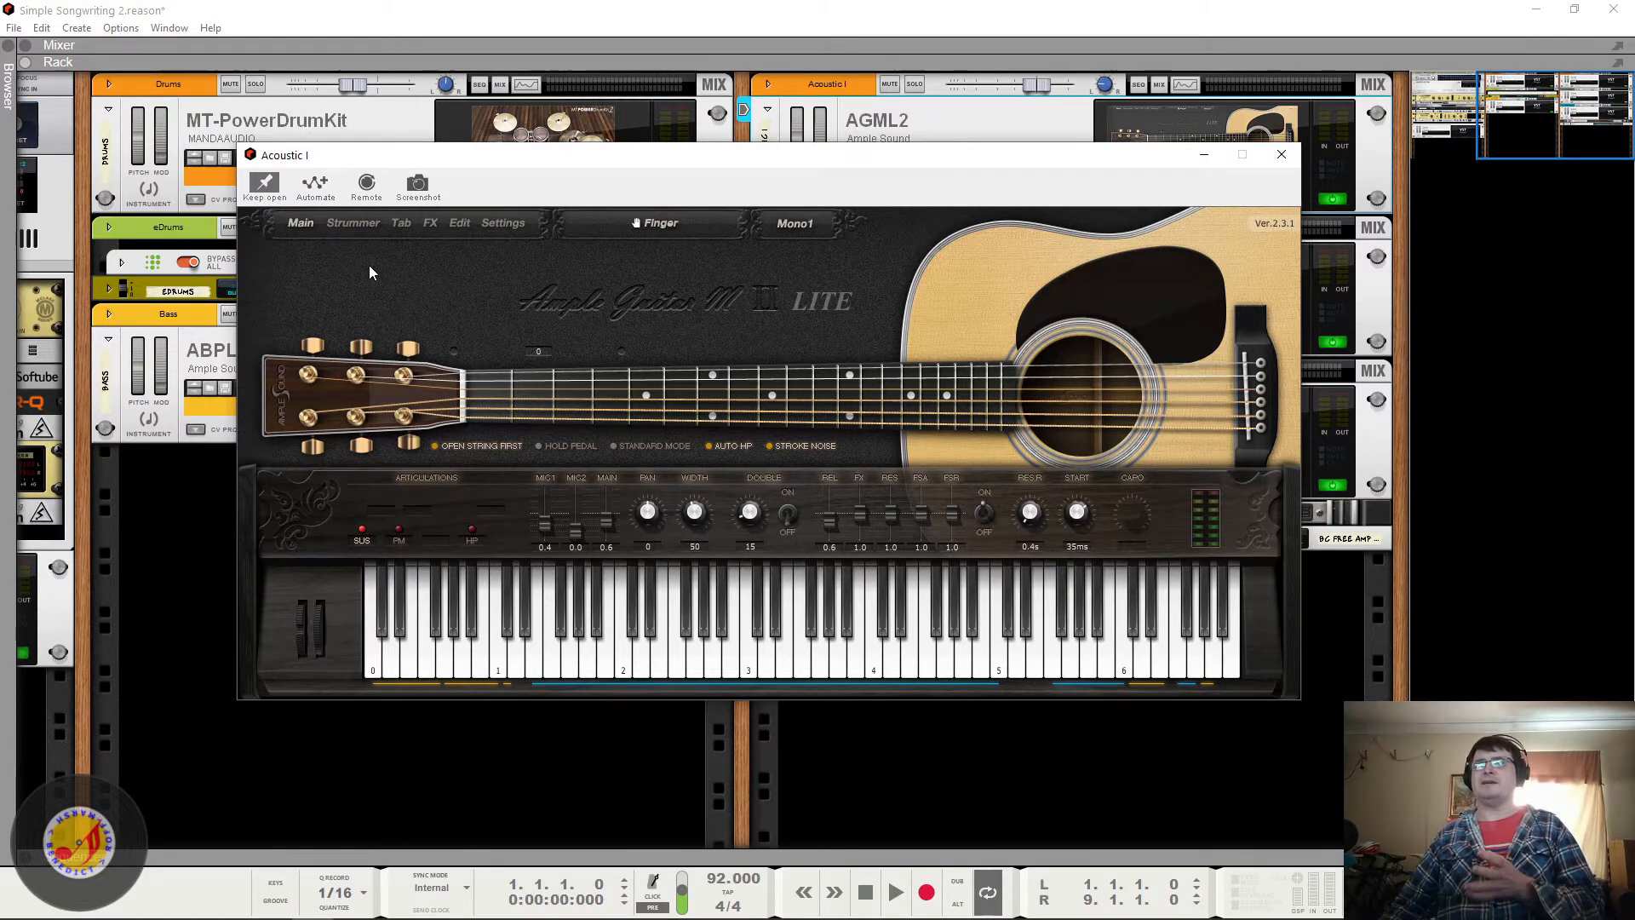
Step: Turn on the guitar's strum mode and check its key ranges on the main keyboard view
{"action": "left_click", "coordinate": [353, 224]}
{"action": "left_click", "coordinate": [374, 523]}
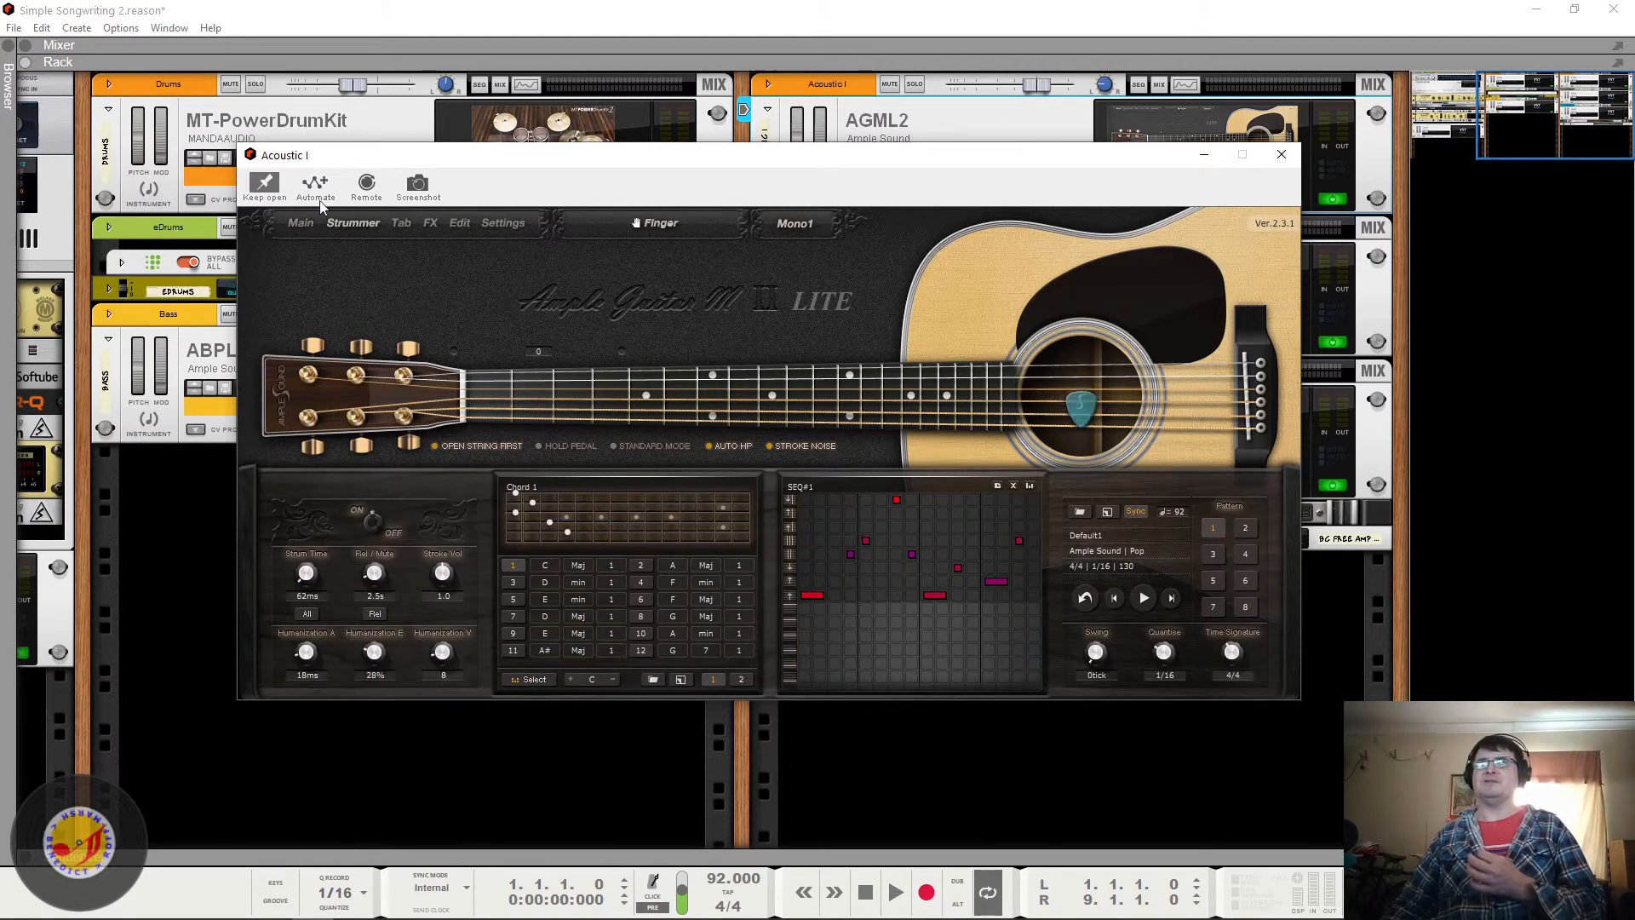
{"action": "left_click", "coordinate": [308, 224]}
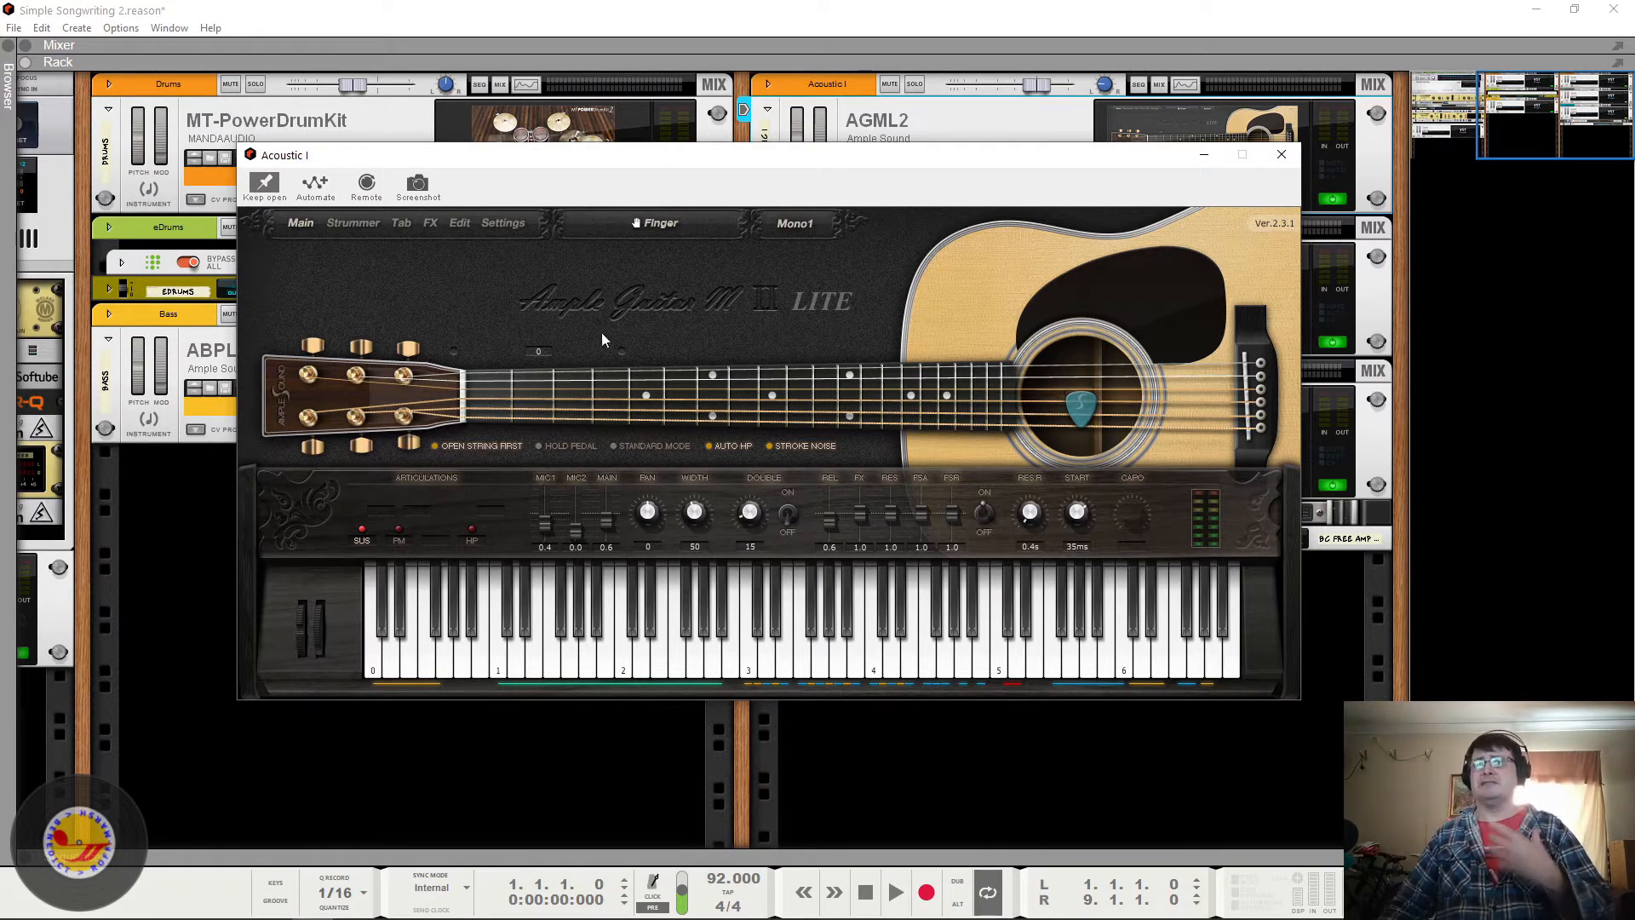
Step: Play strum pattern 1 in the Strummer's sequencer to hear it, and stop playback
{"action": "left_click", "coordinate": [350, 223]}
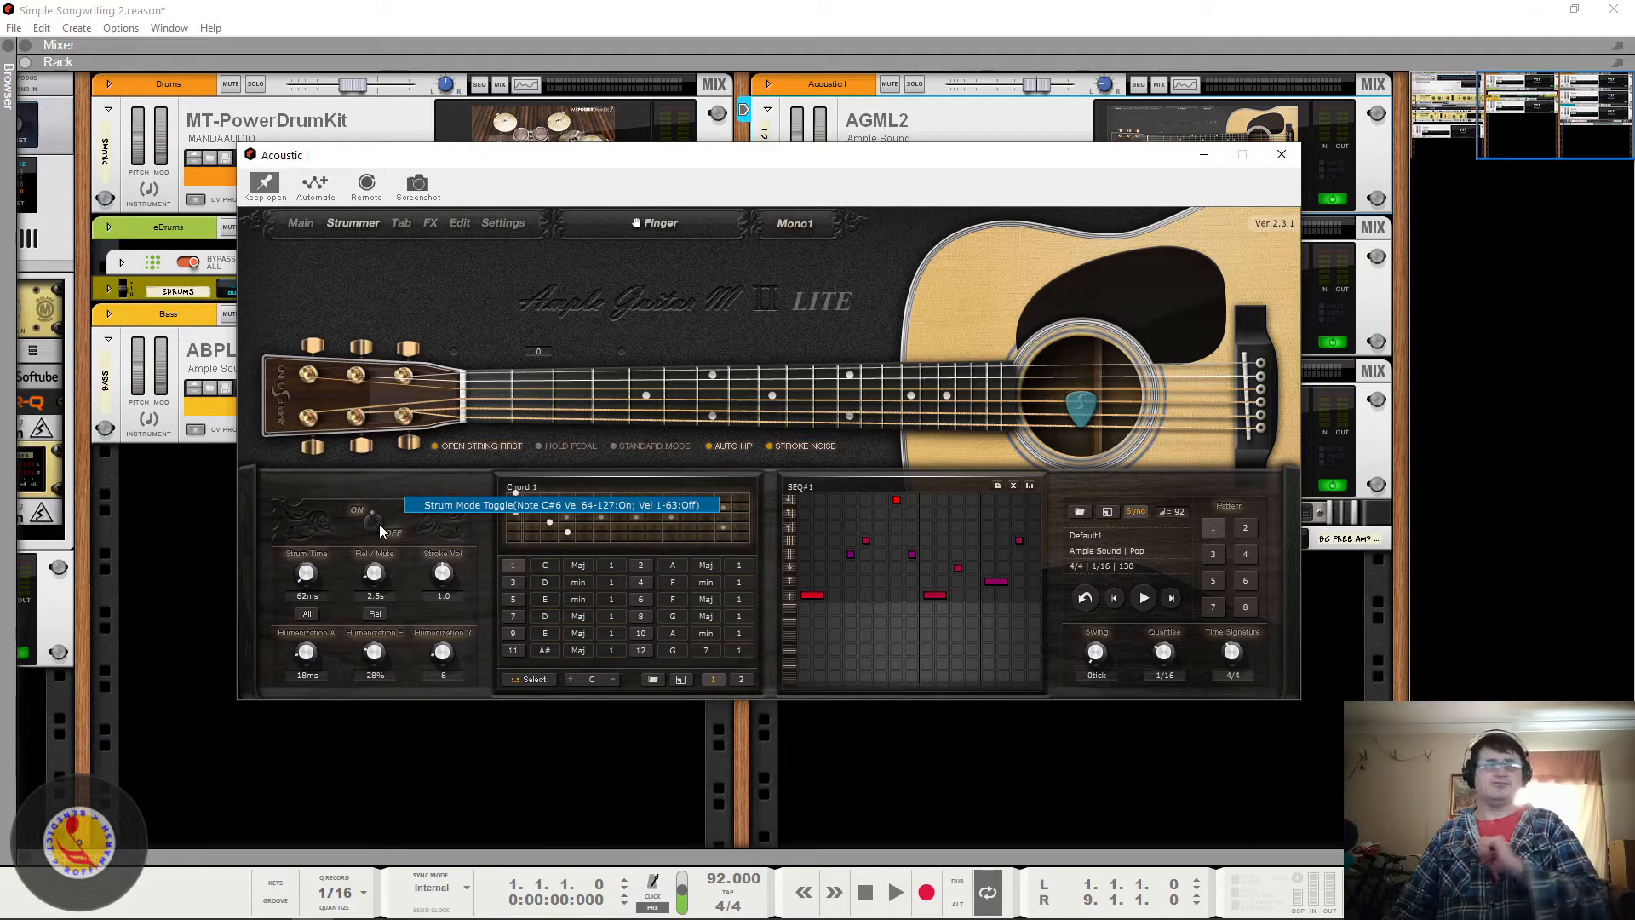
{"action": "left_click", "coordinate": [1137, 600]}
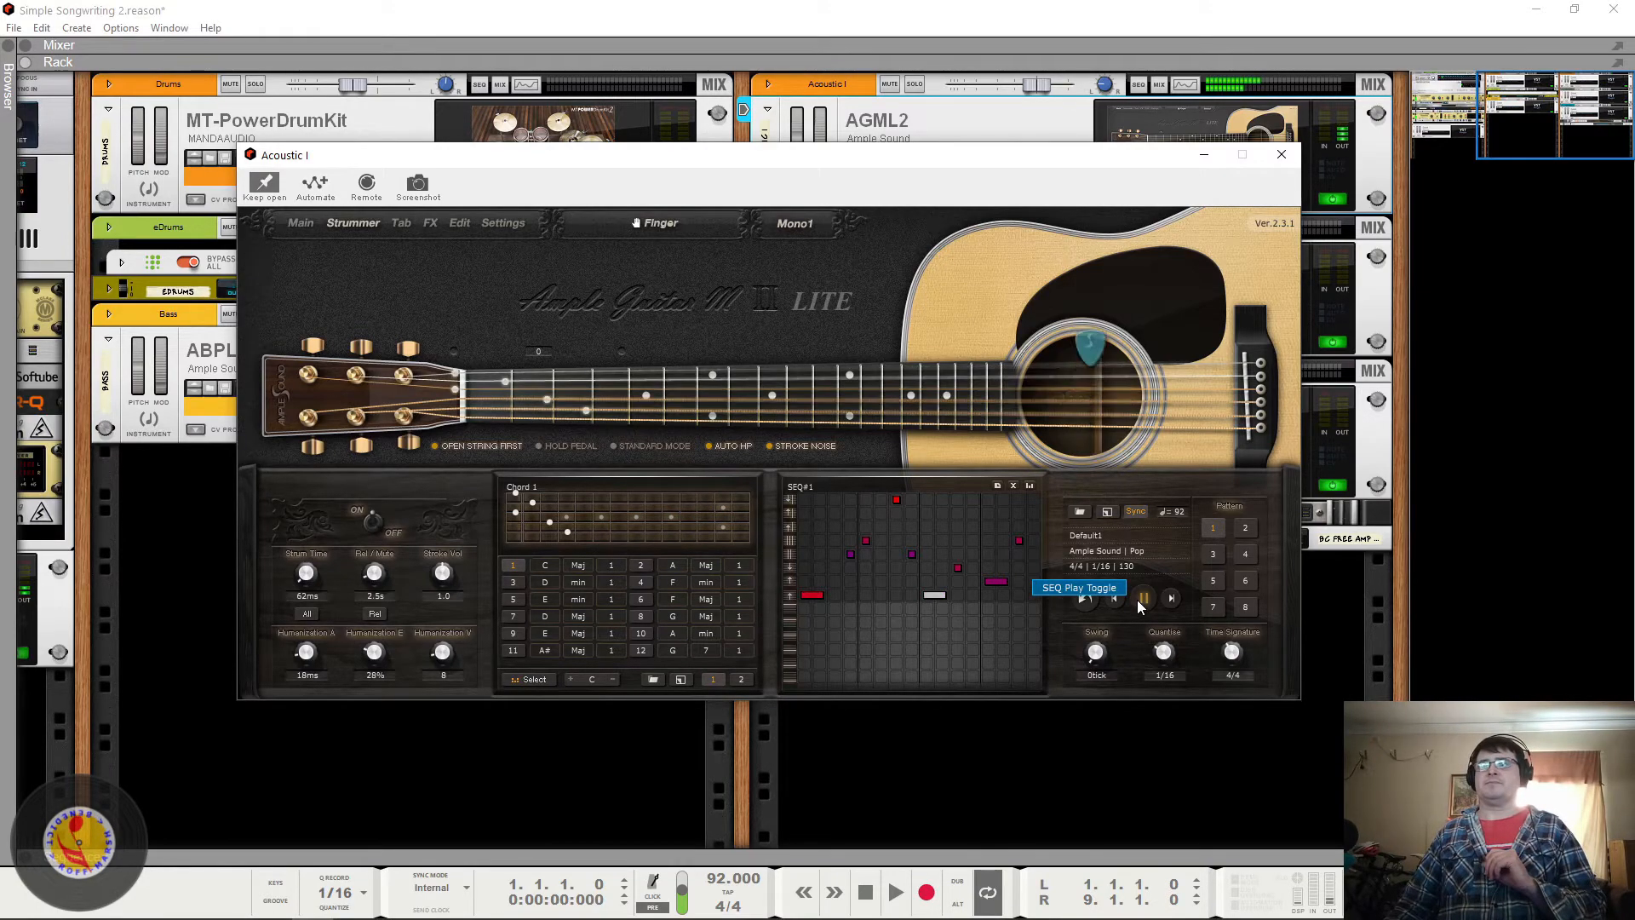
{"action": "left_click", "coordinate": [1144, 598]}
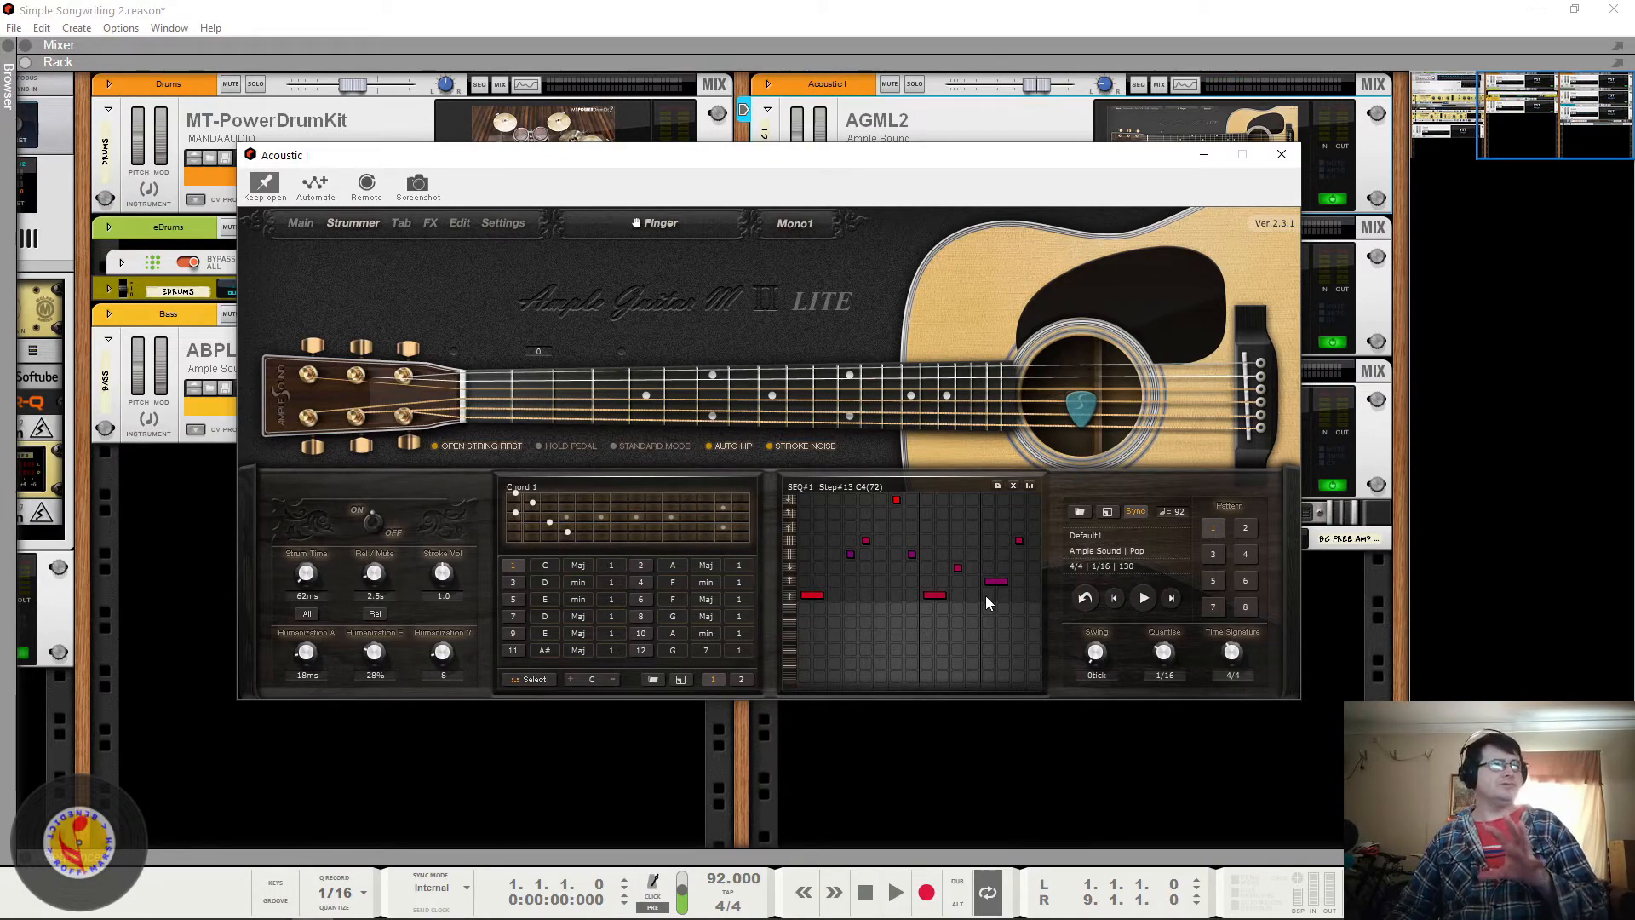
Step: Select strum pattern 8 and clear all of its sequencer steps
{"action": "left_click", "coordinate": [1243, 606]}
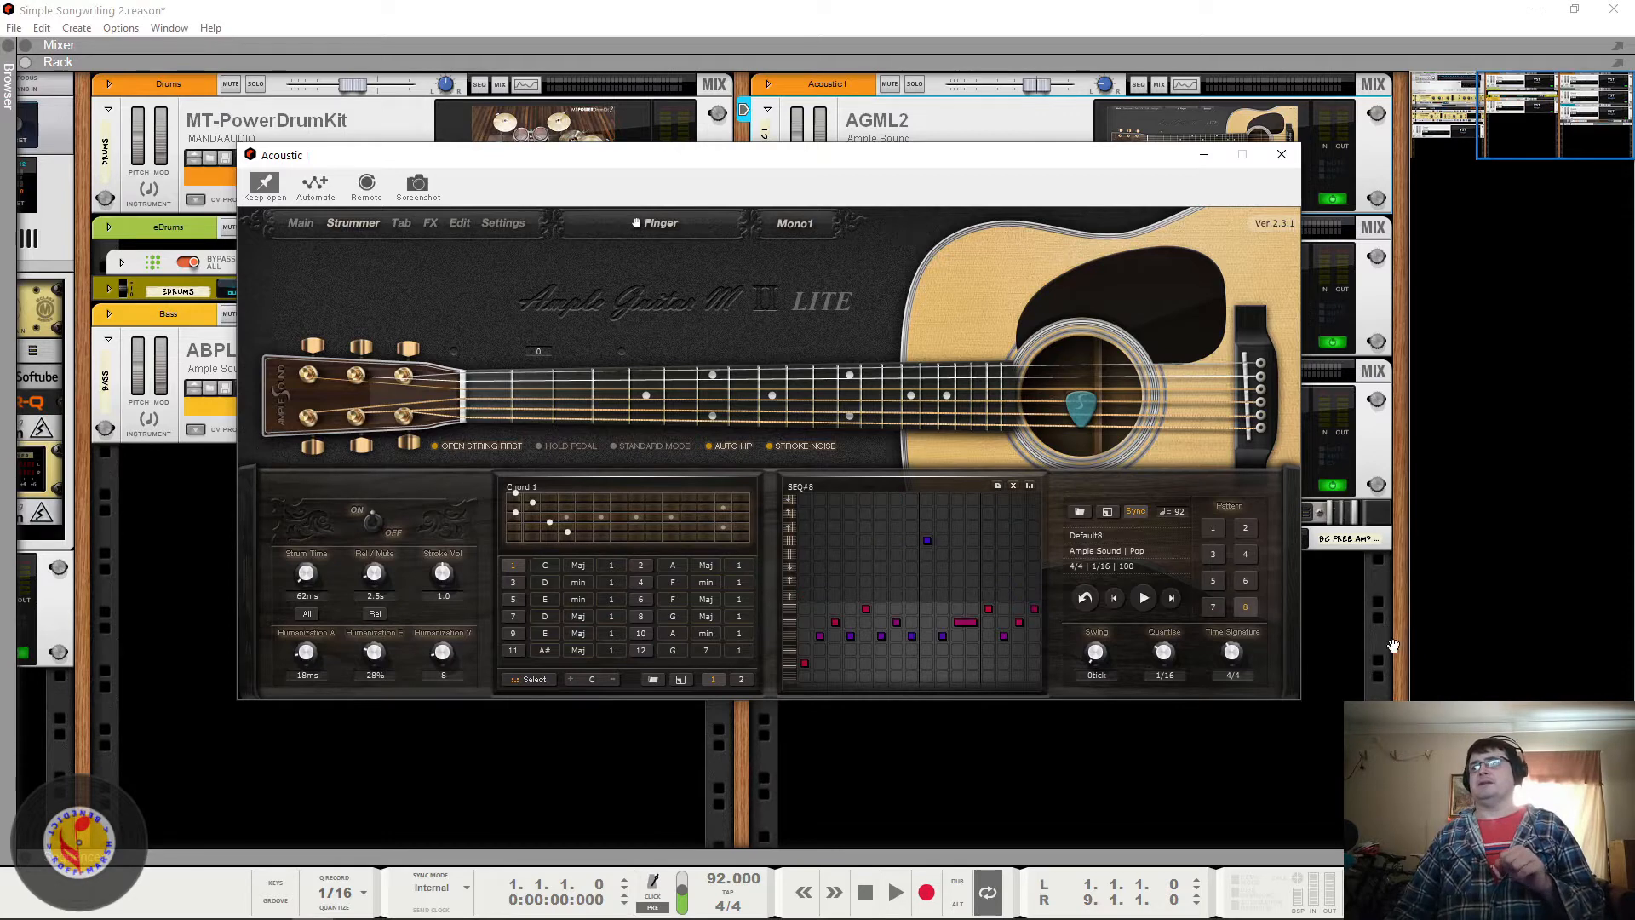
{"action": "left_click", "coordinate": [1013, 485]}
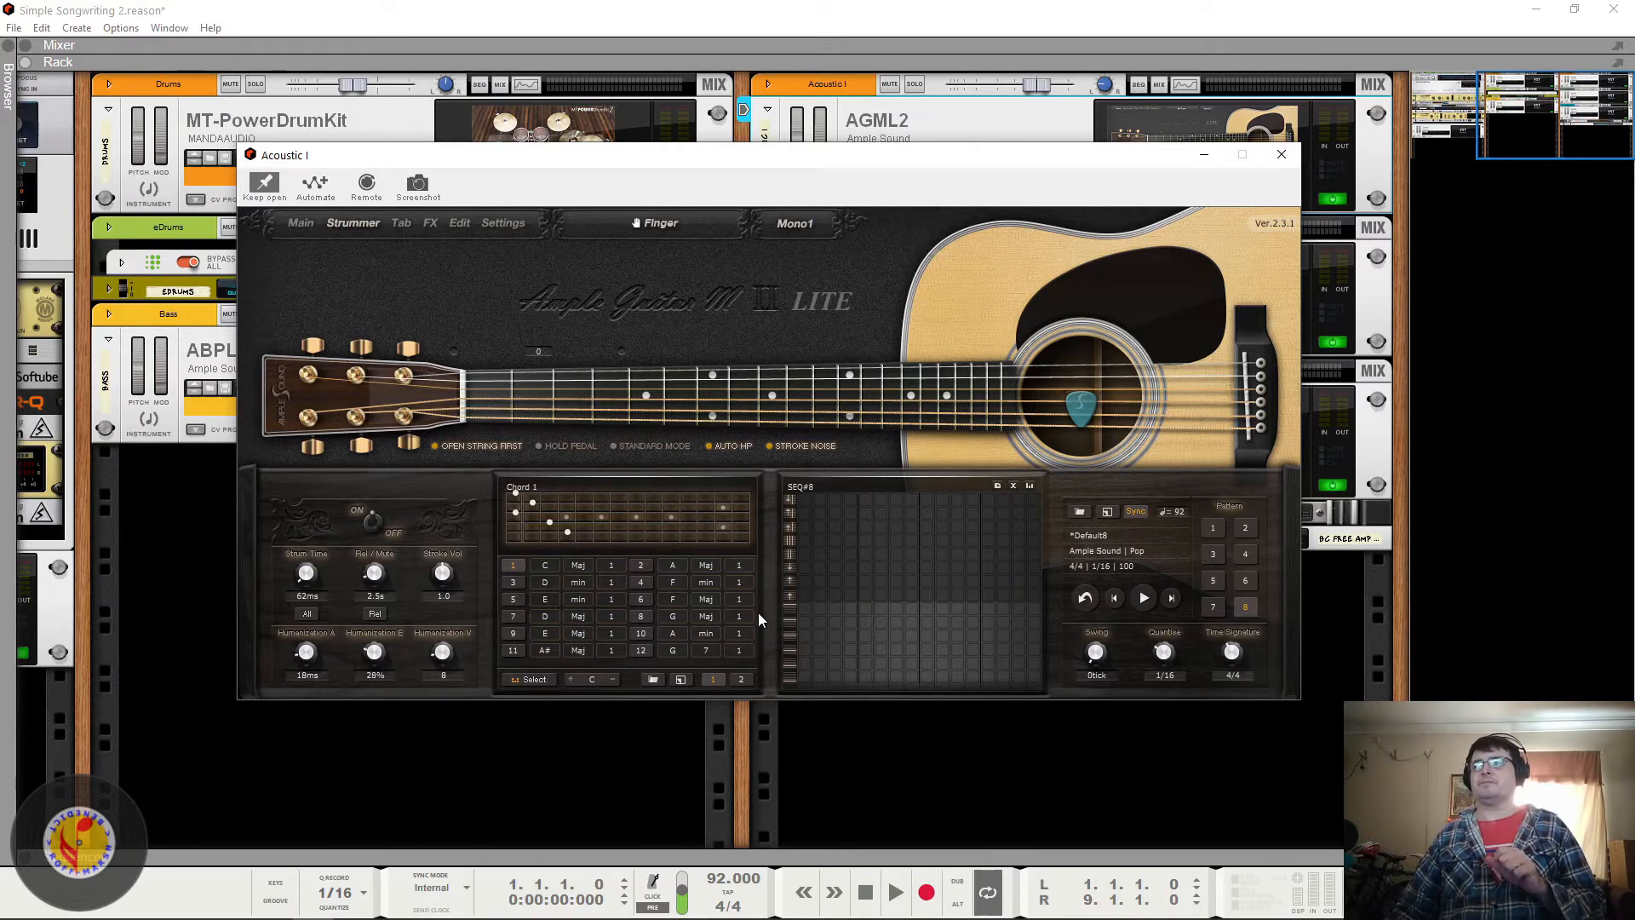
Step: Select chord 1 and look through the second bank of chord slots, 13 to 24, before returning to the first bank
{"action": "left_click", "coordinate": [511, 567]}
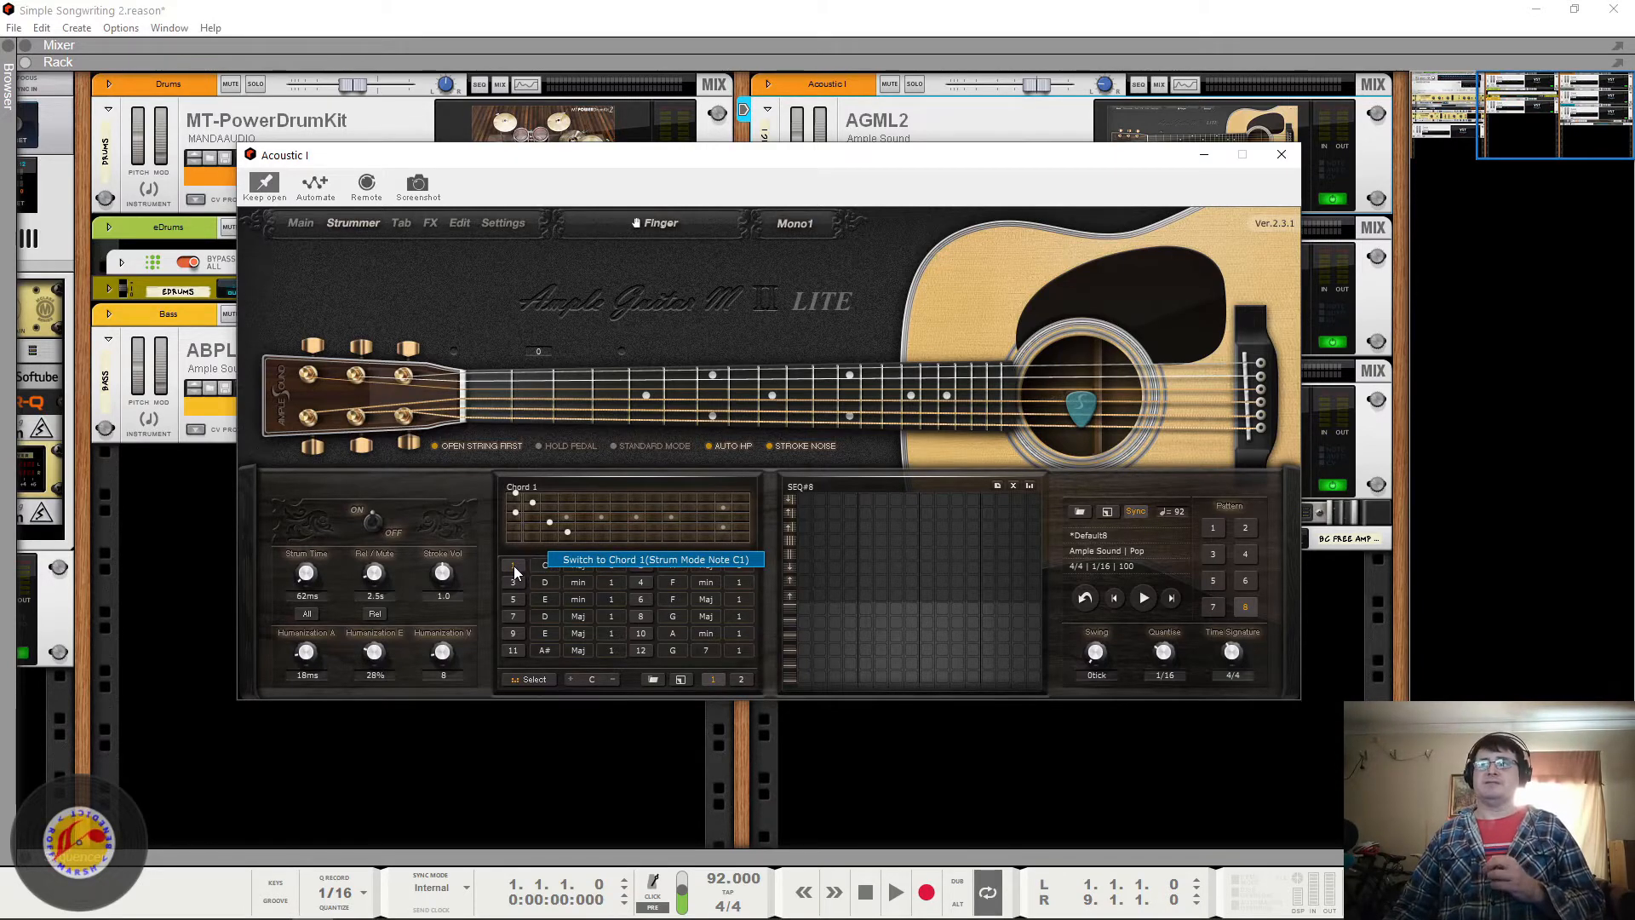
{"action": "left_click", "coordinate": [741, 679]}
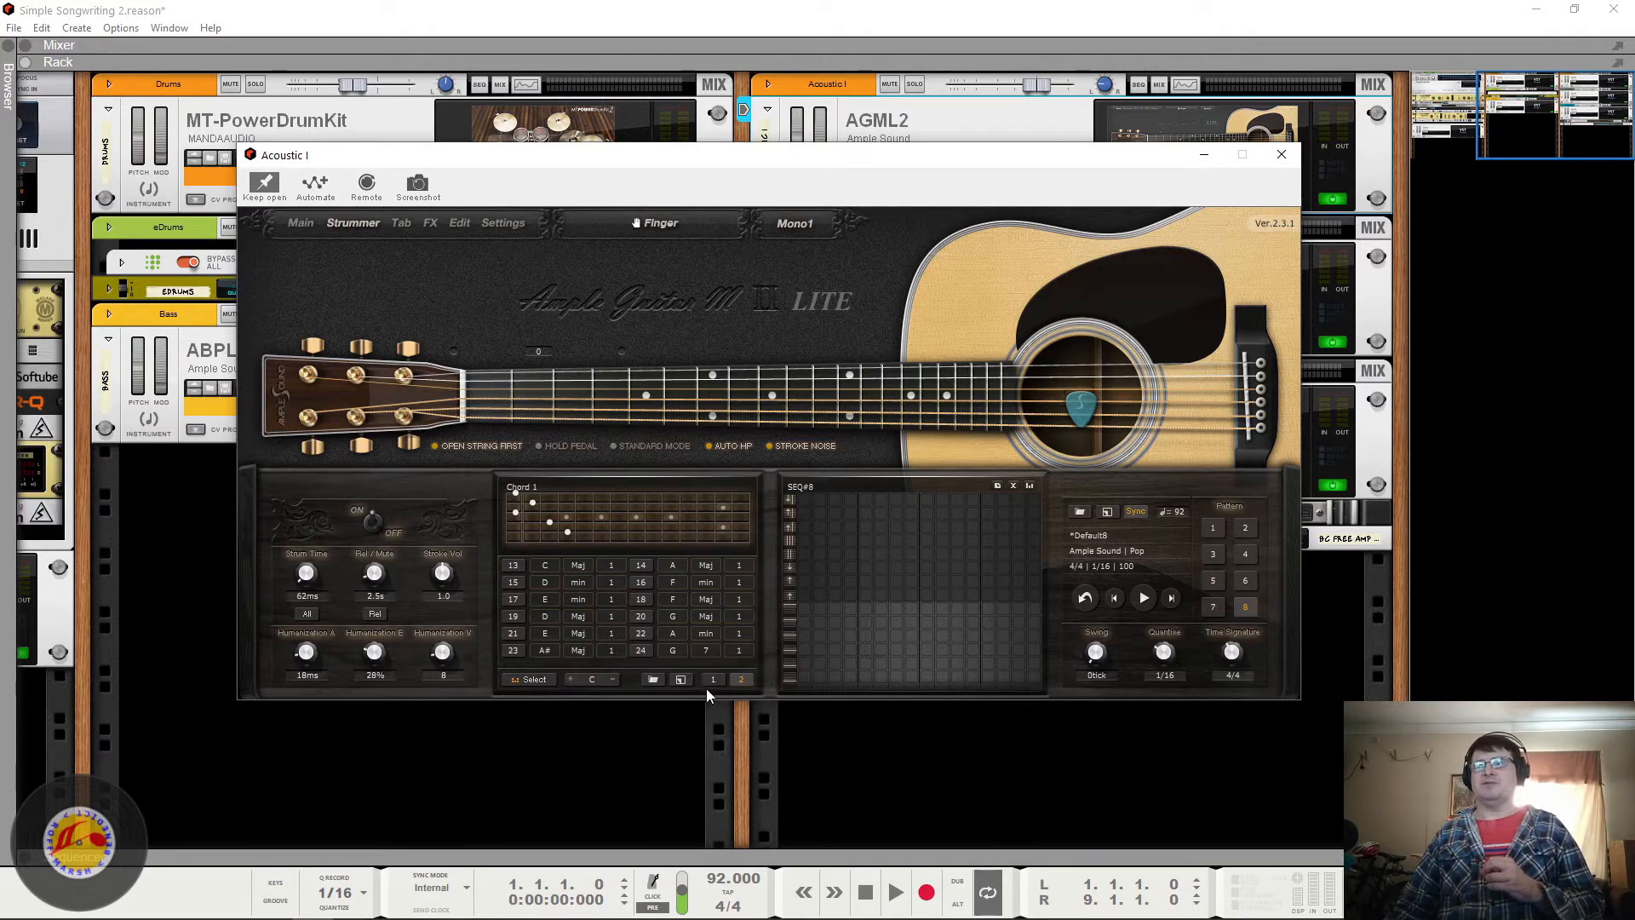
{"action": "left_click", "coordinate": [713, 679]}
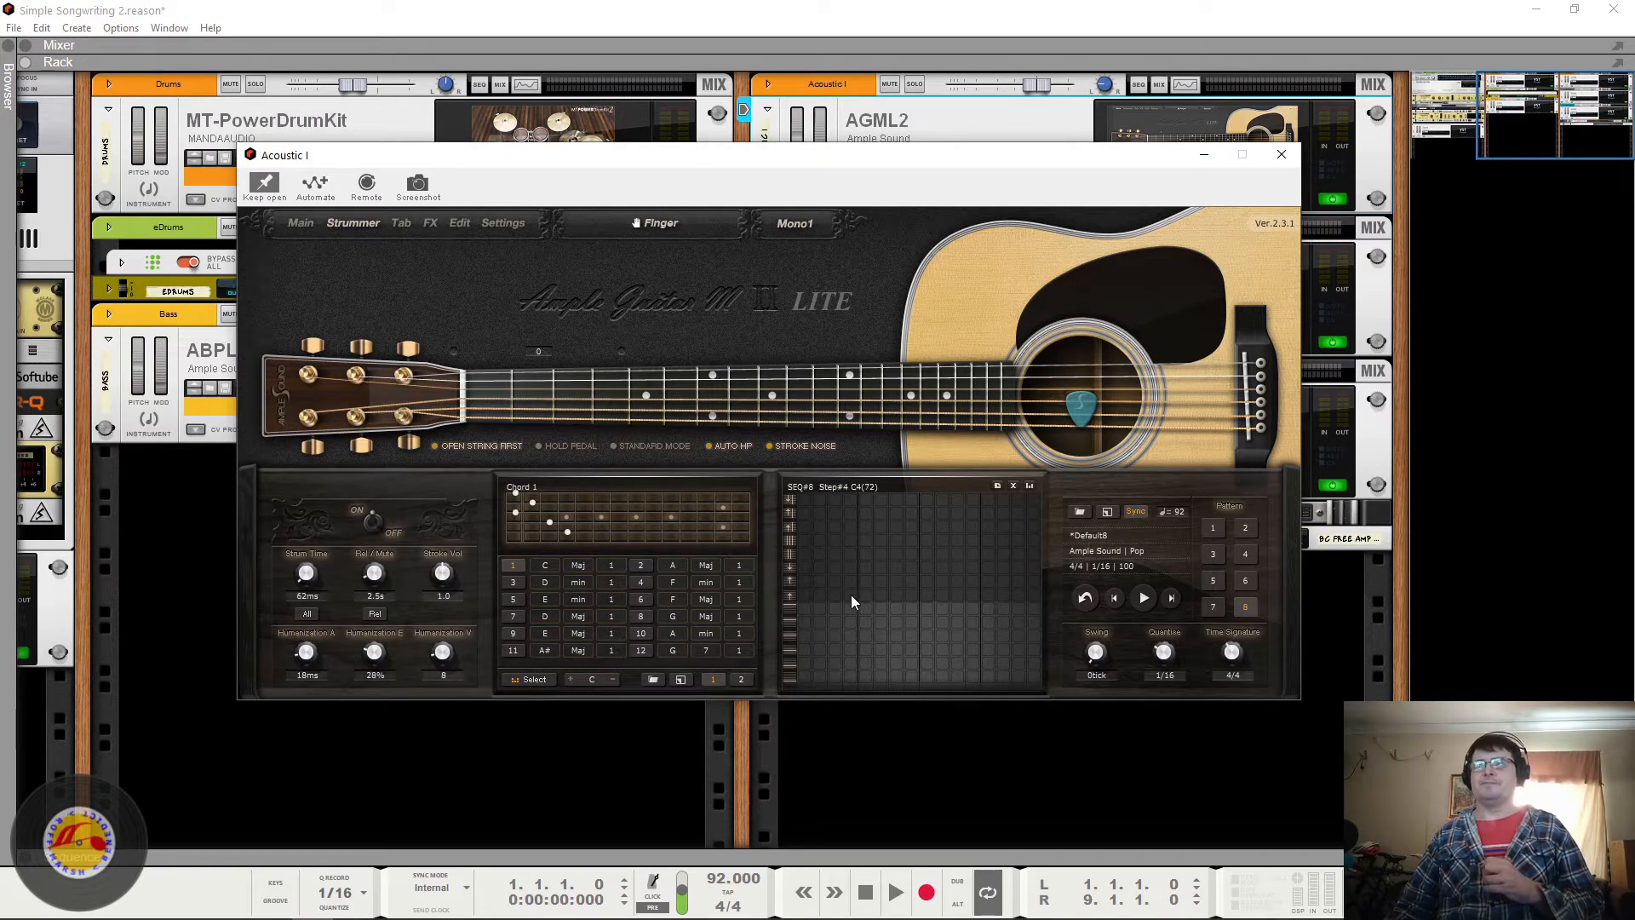
Step: Audition the Strummer's strum articulations one by one, from the downstroke up through the open, muted and topmost rows
{"action": "left_click", "coordinate": [790, 597]}
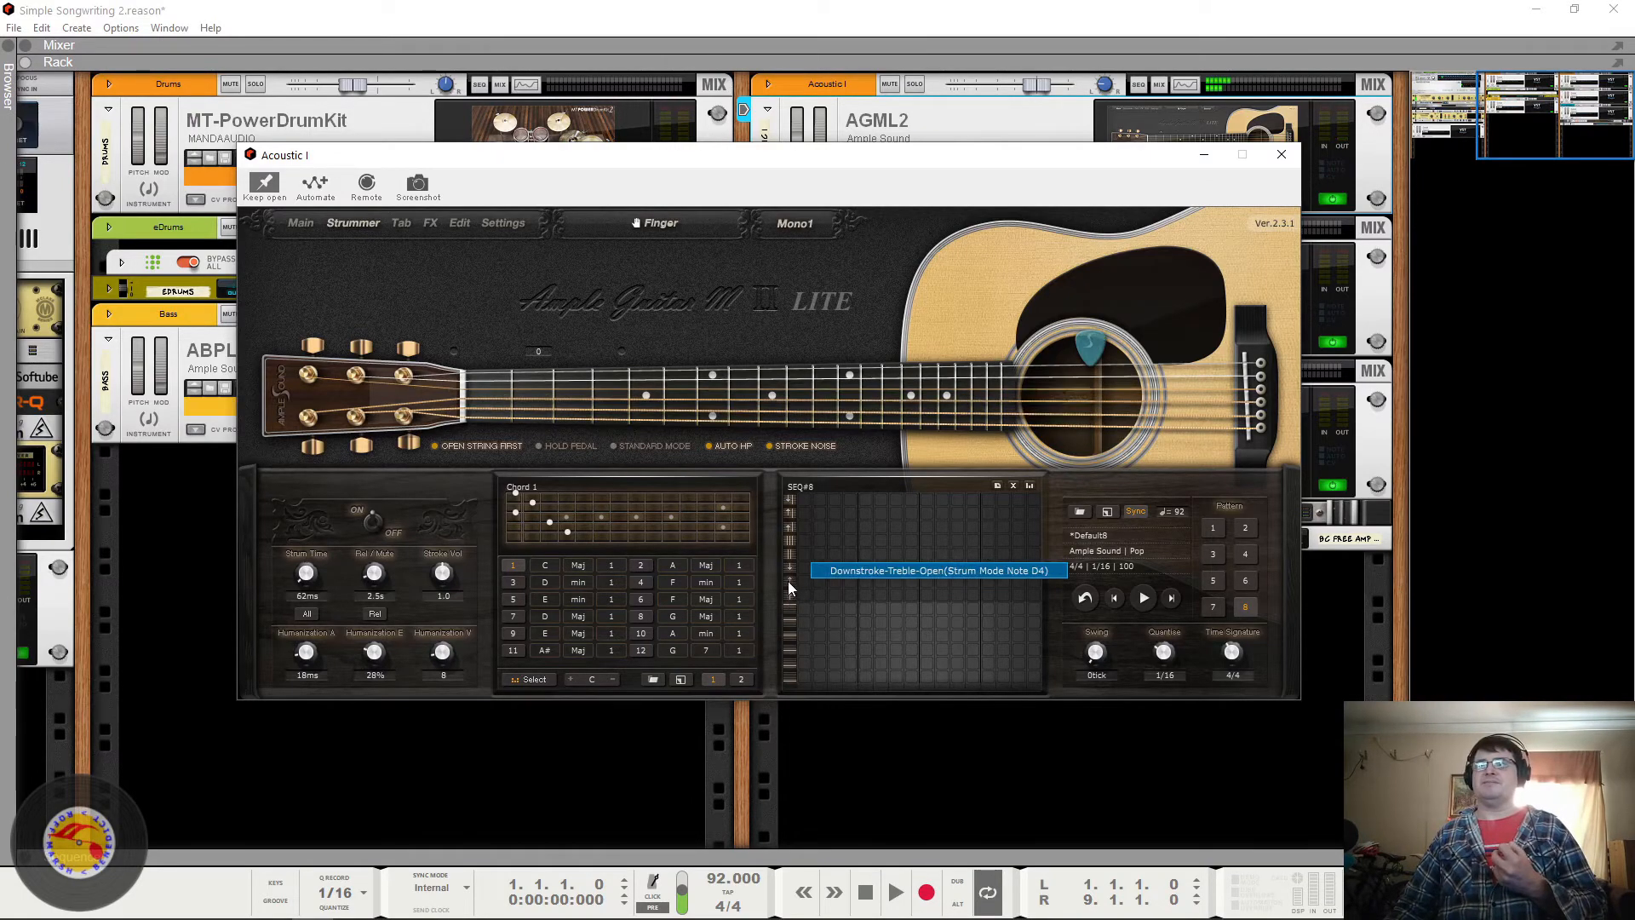
{"action": "left_click", "coordinate": [789, 581]}
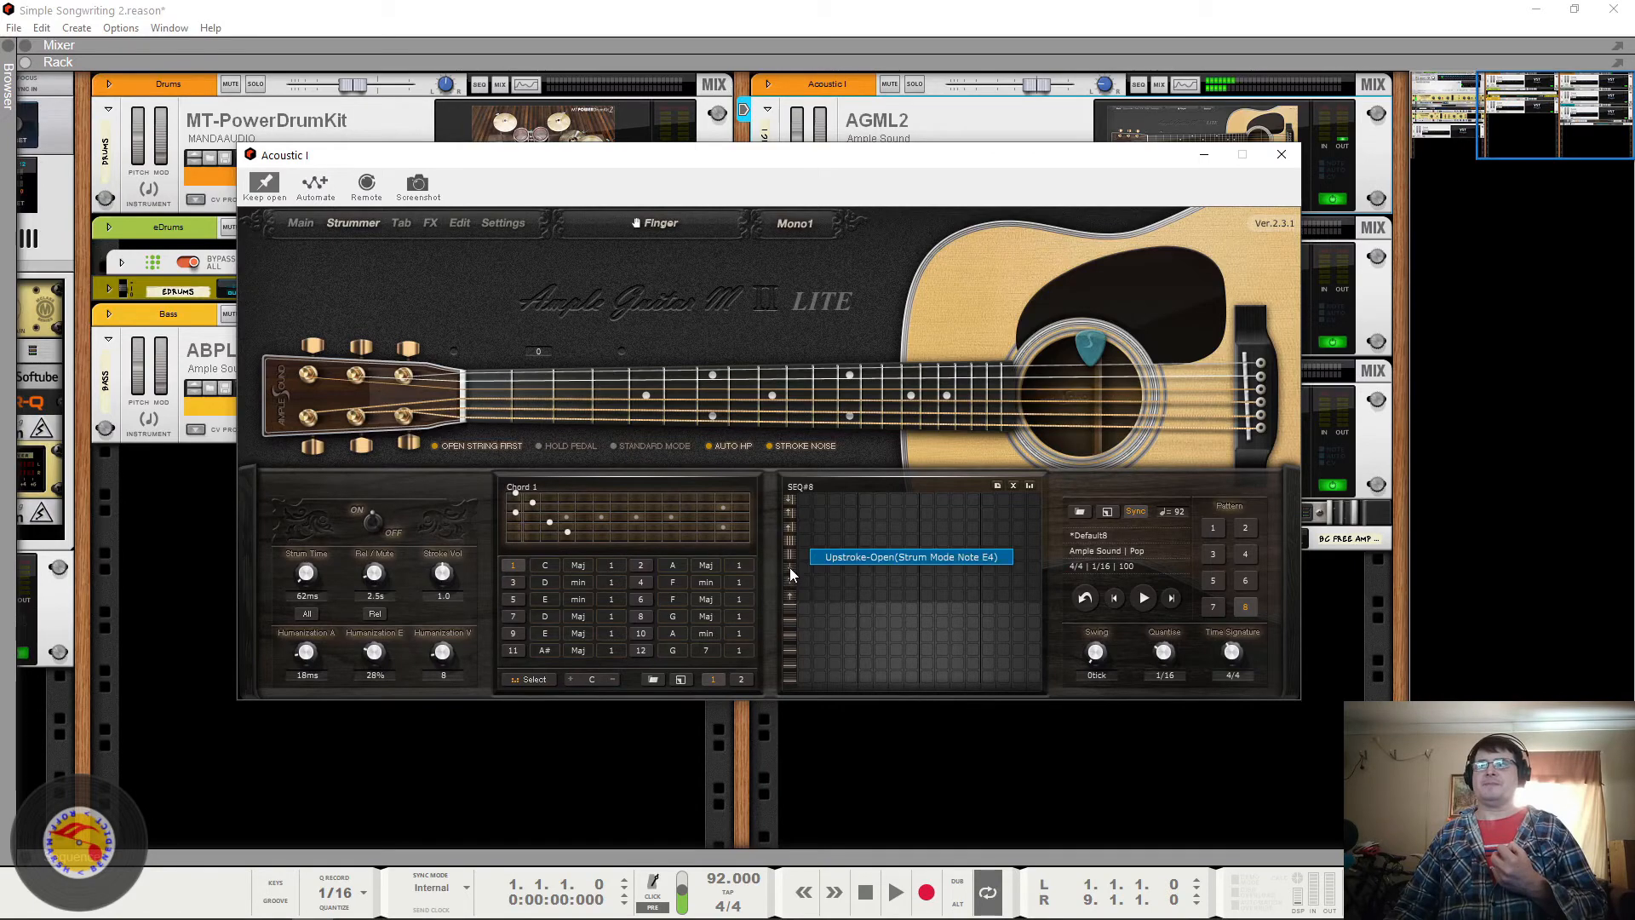
{"action": "left_click", "coordinate": [789, 567]}
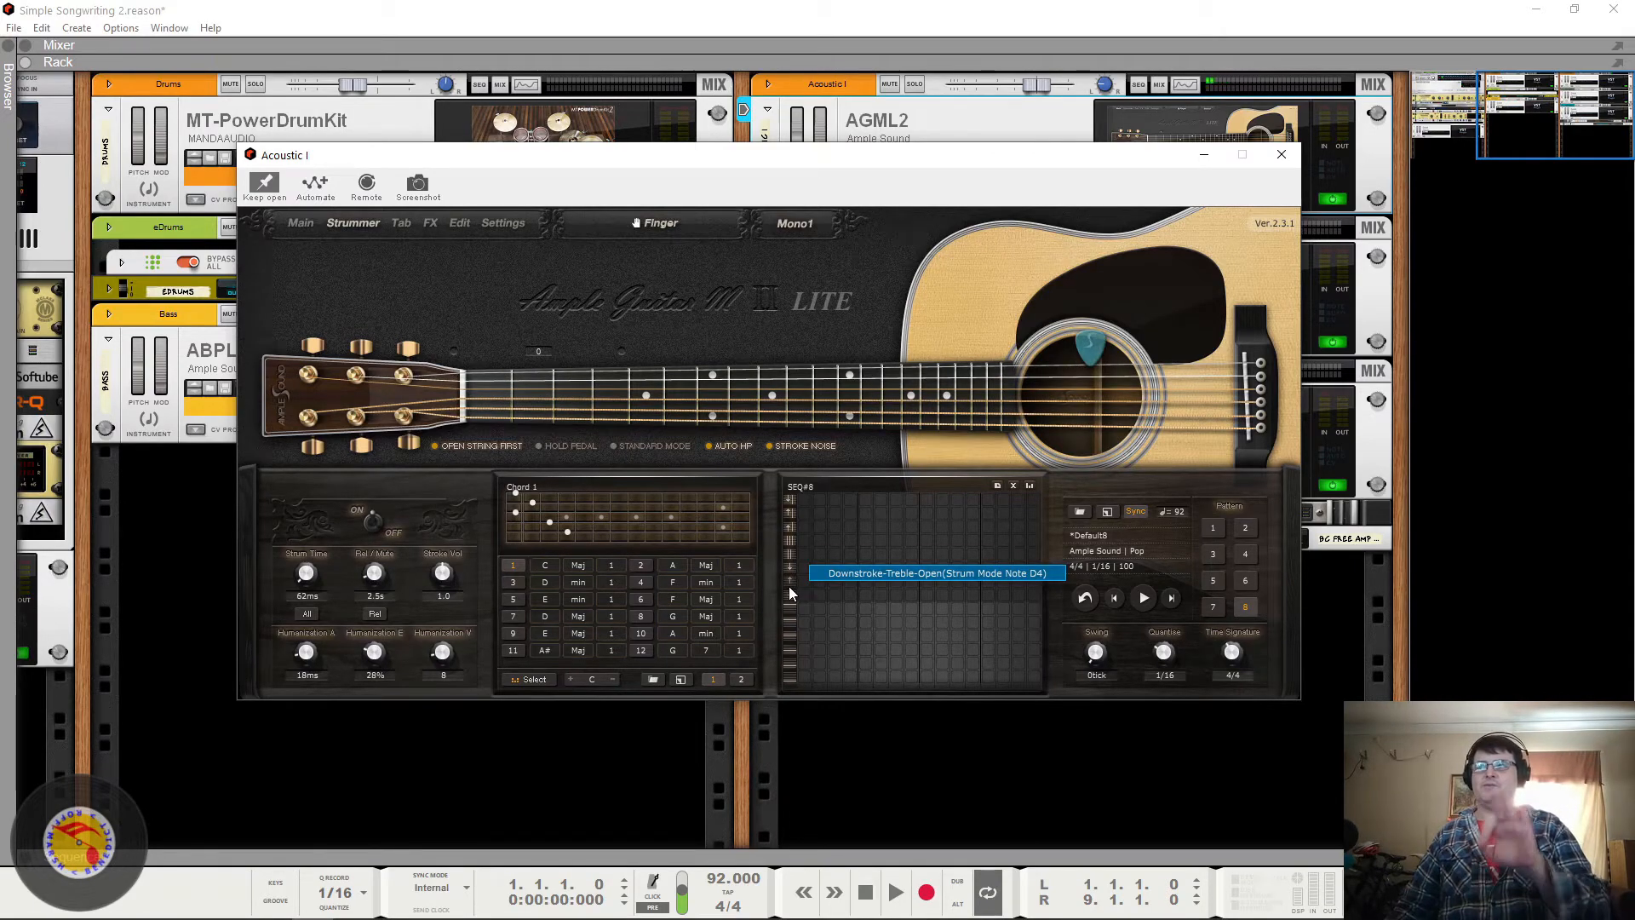
{"action": "left_click", "coordinate": [789, 566]}
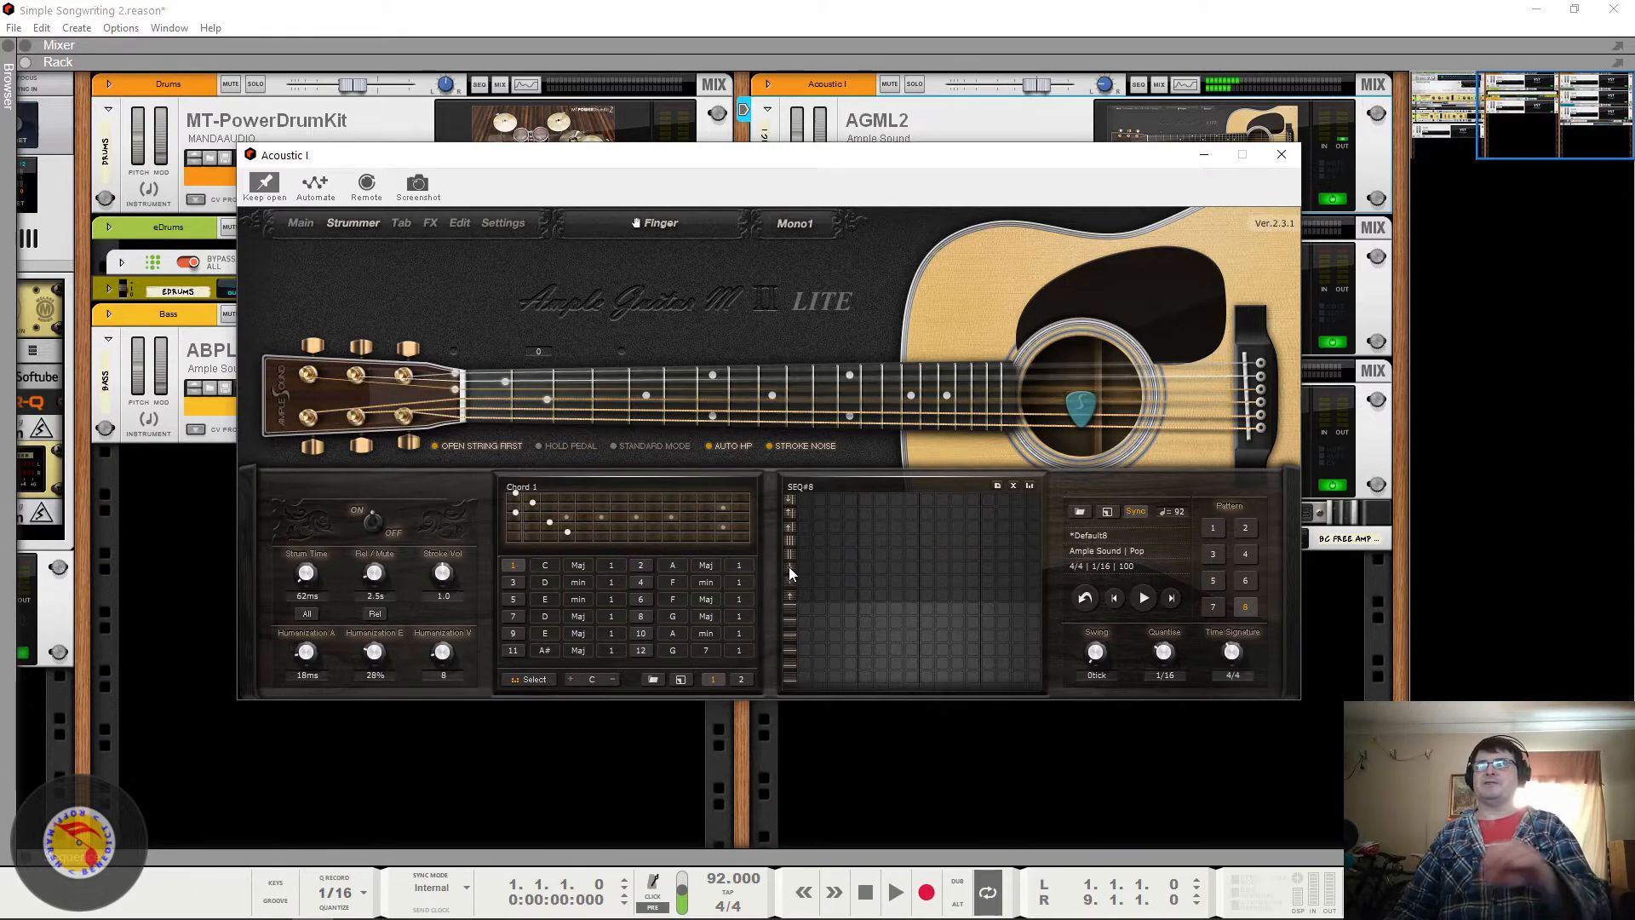
{"action": "left_click", "coordinate": [788, 555]}
{"action": "left_click", "coordinate": [789, 556]}
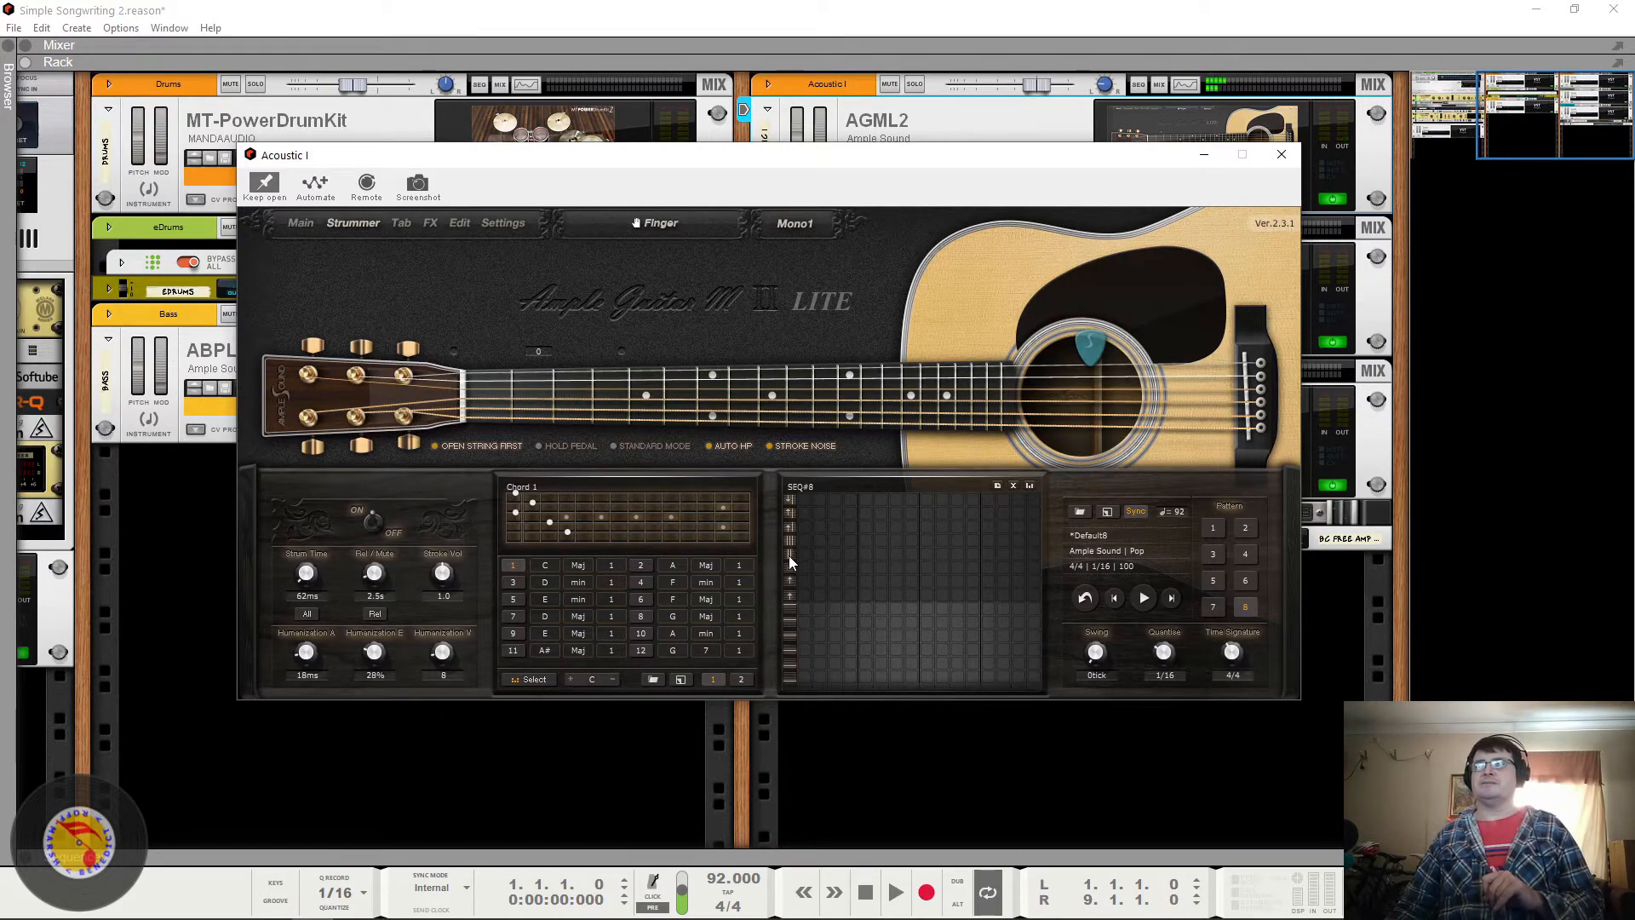
{"action": "left_click", "coordinate": [789, 555]}
{"action": "left_click", "coordinate": [788, 555]}
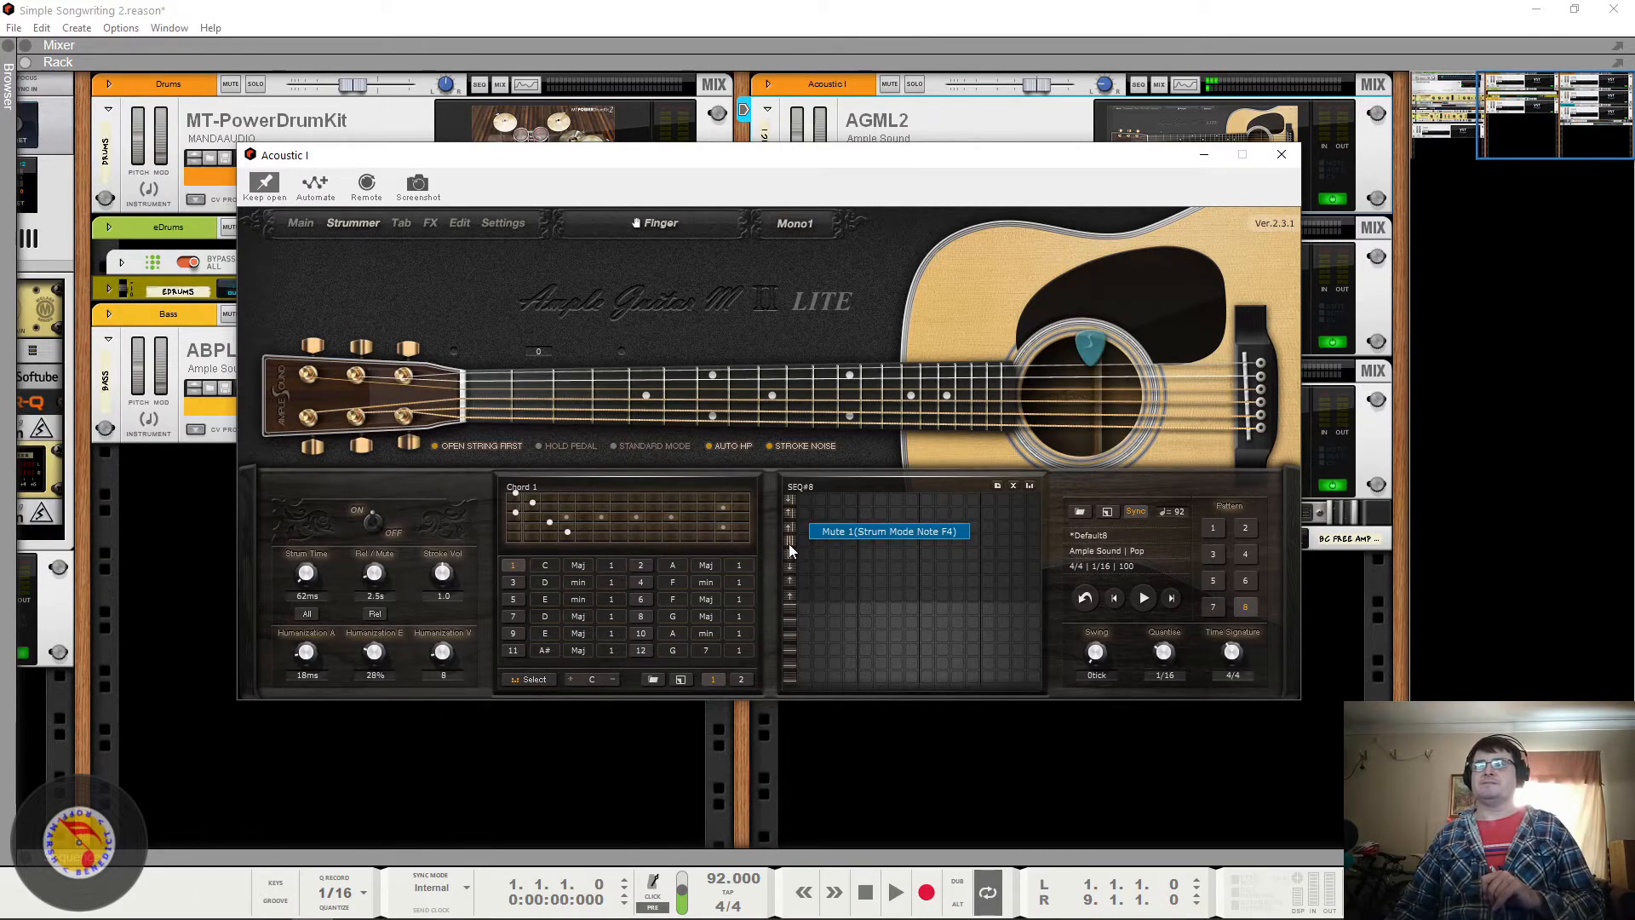
{"action": "left_click", "coordinate": [789, 543]}
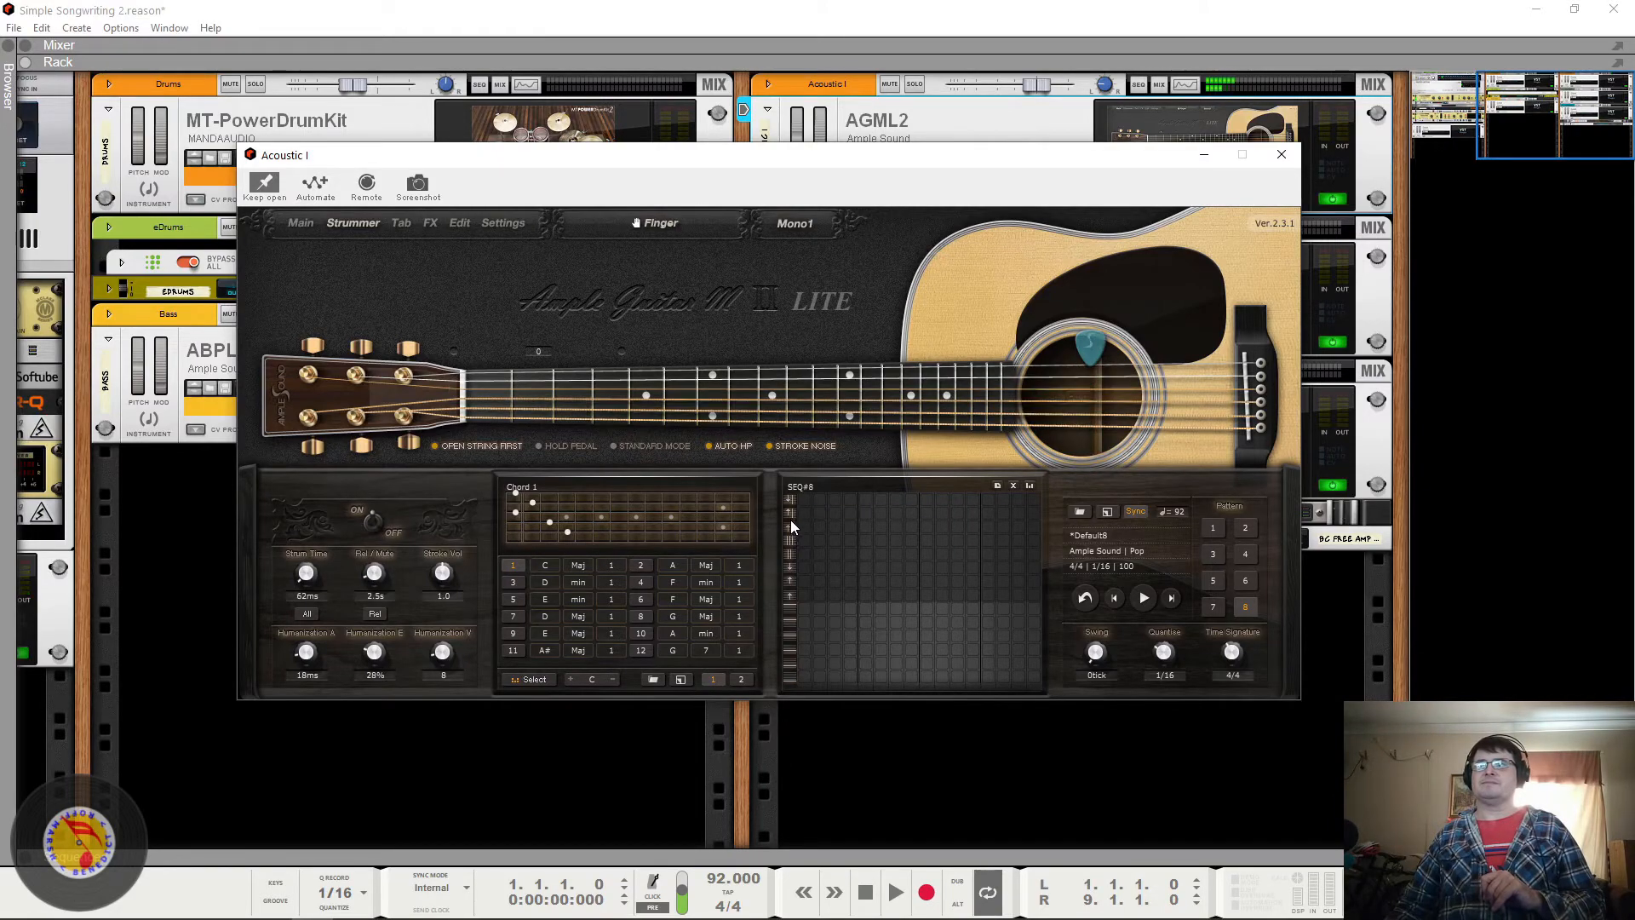
{"action": "left_click", "coordinate": [789, 513]}
{"action": "left_click", "coordinate": [790, 502]}
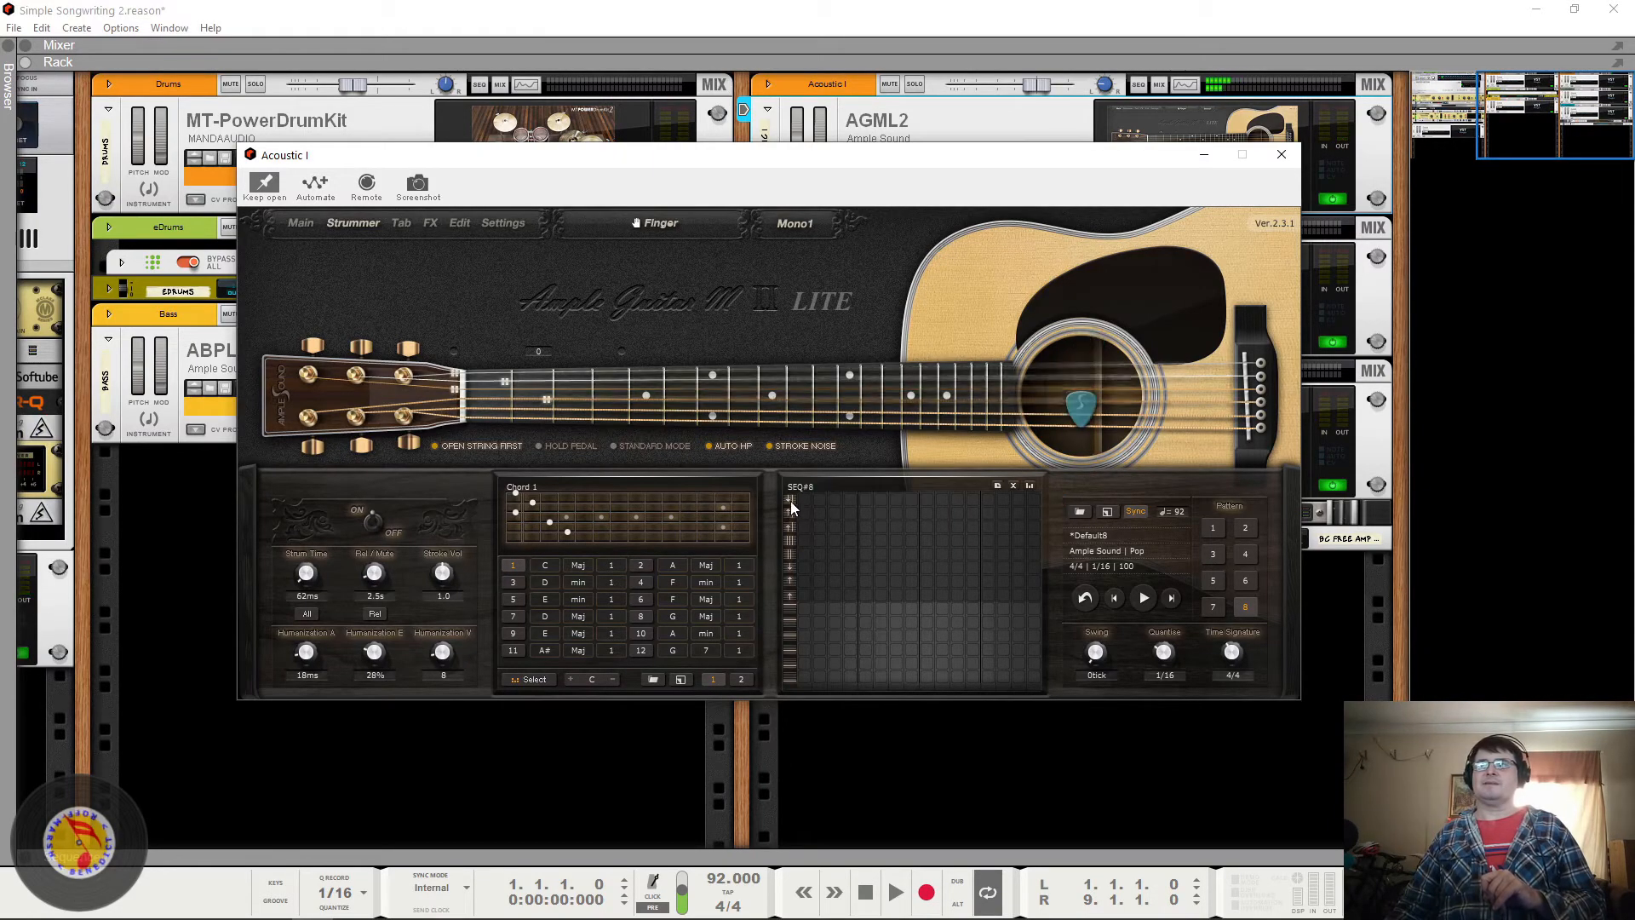
Step: Program strum pattern 8 with C4 on steps 1 and 5, E4 on 3, F#4 on 7, 8 and 16, and G4 on 9 and 13
{"action": "left_click", "coordinate": [801, 594]}
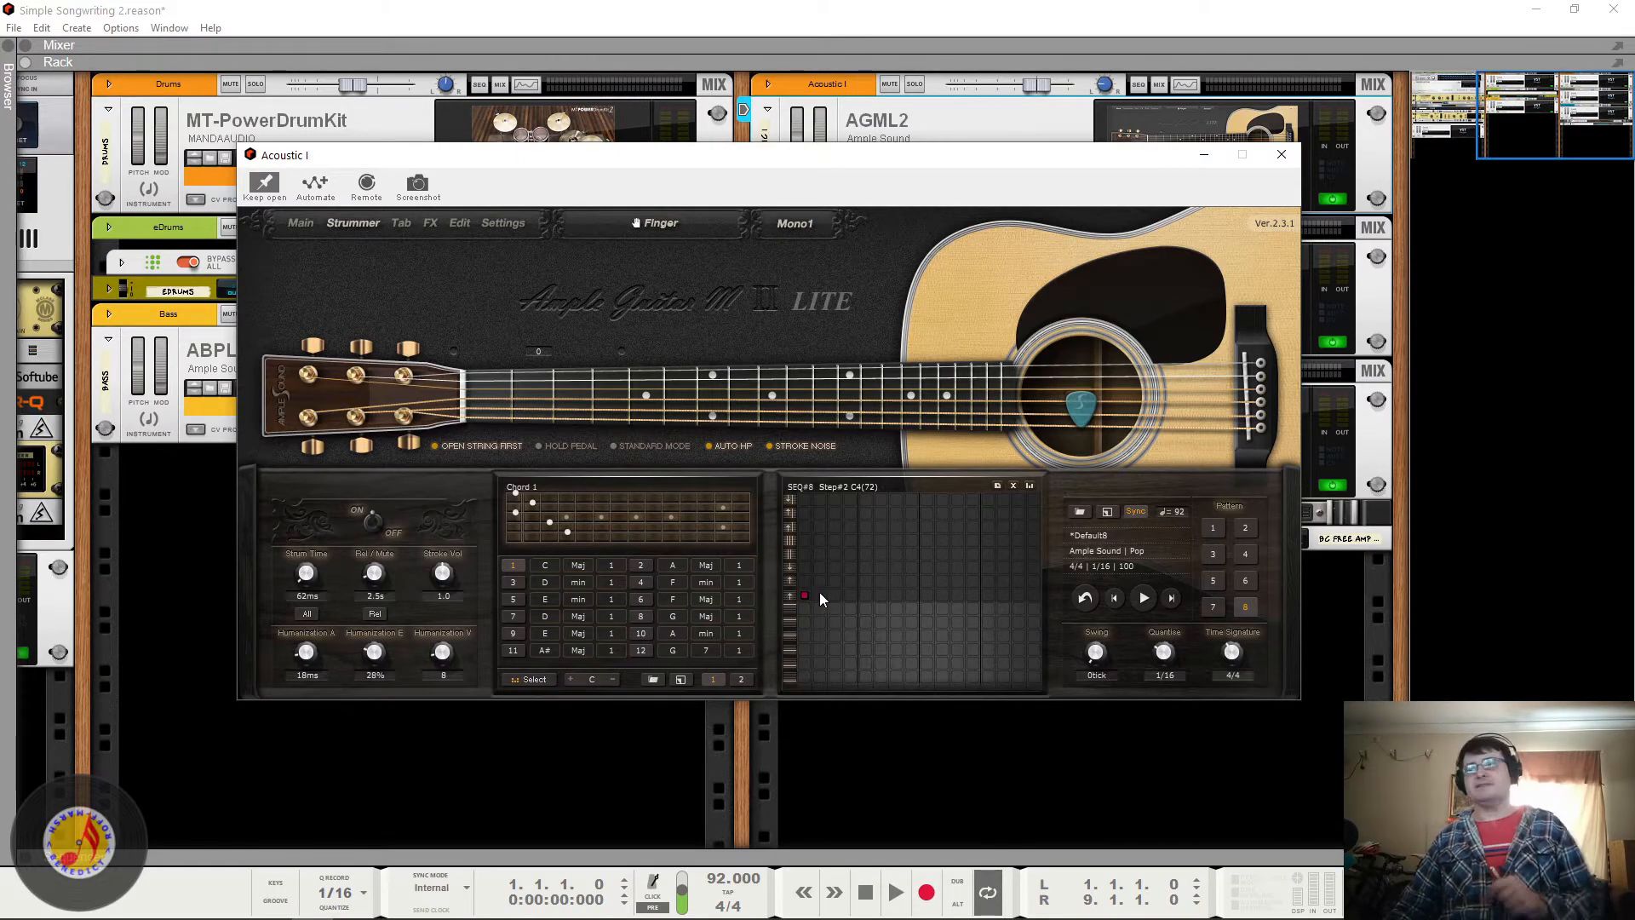
{"action": "left_click", "coordinate": [835, 594]}
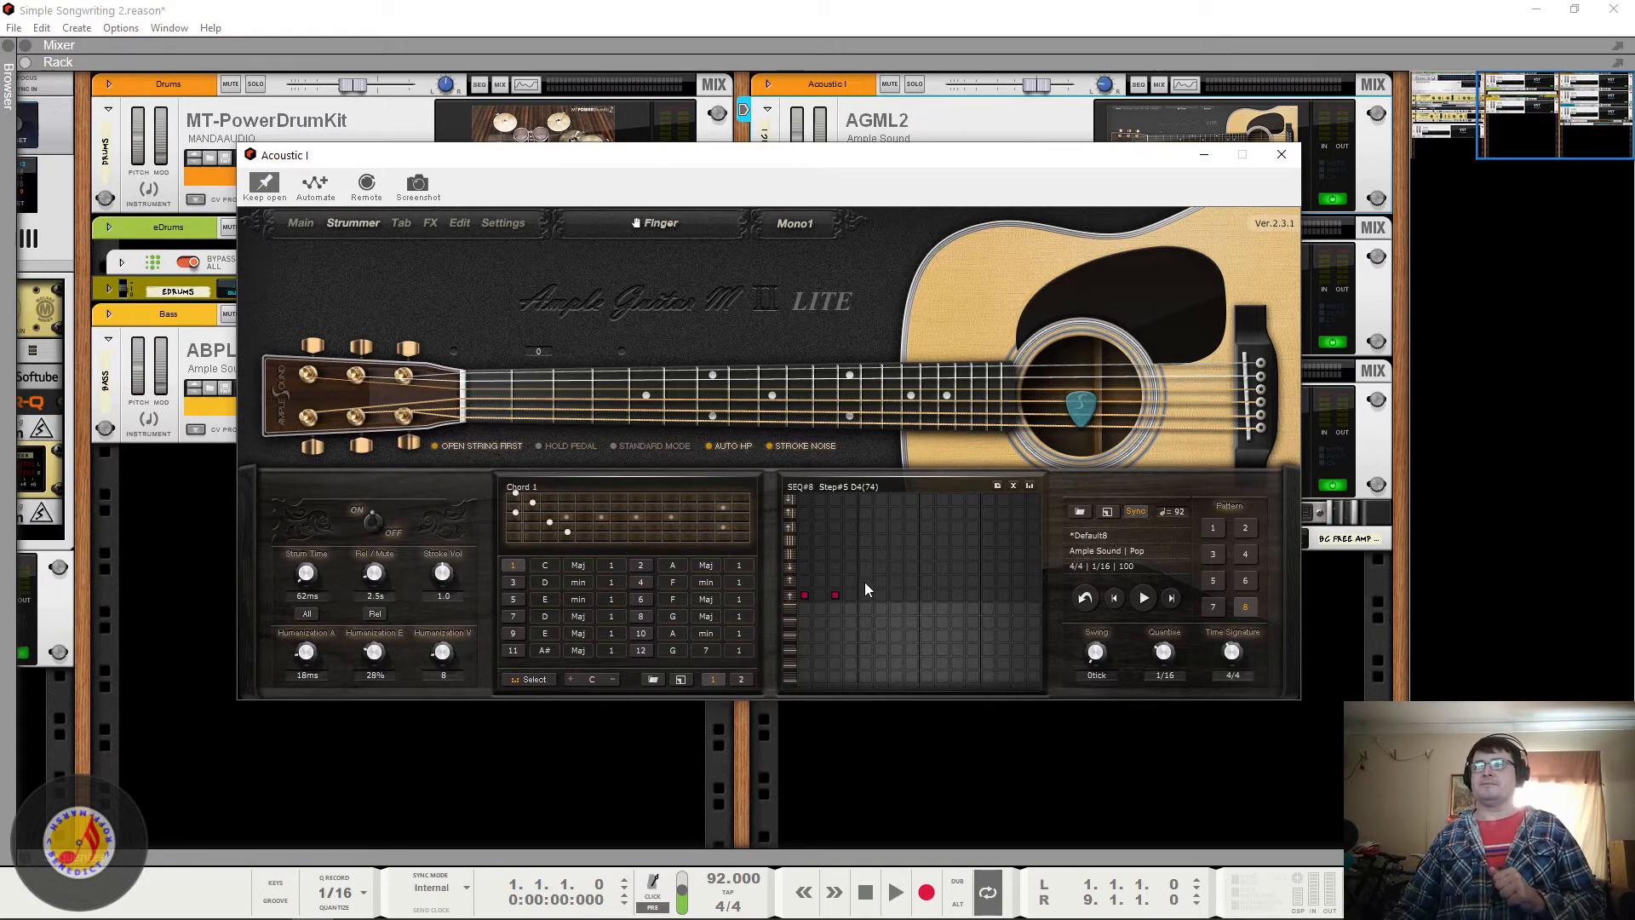
{"action": "left_click", "coordinate": [835, 567]}
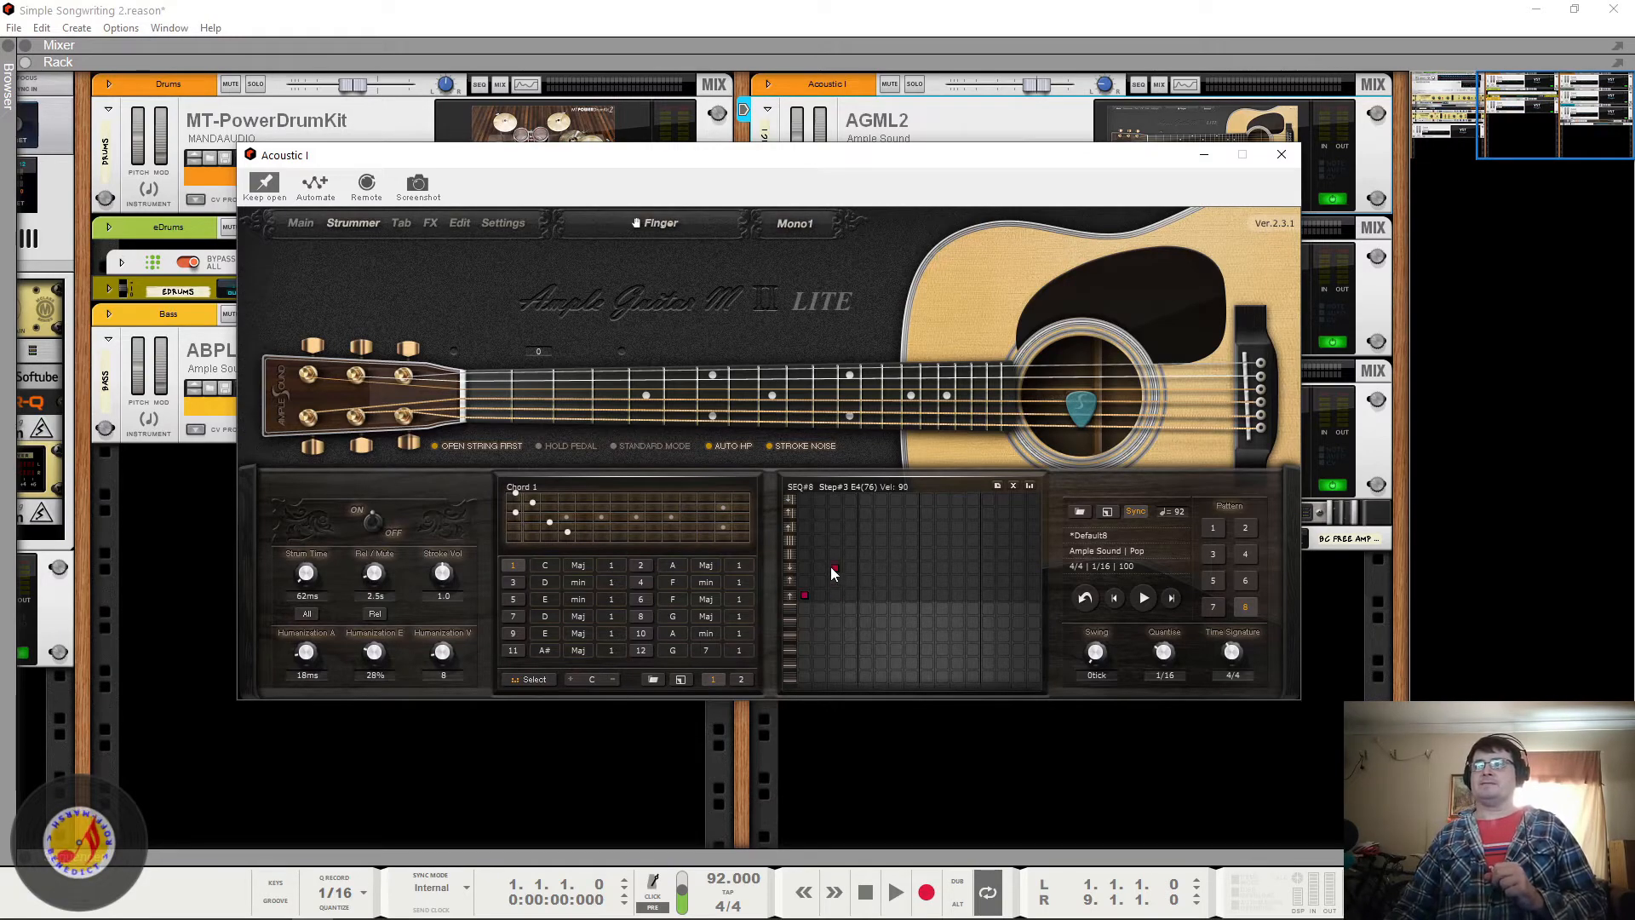
{"action": "left_click", "coordinate": [863, 594]}
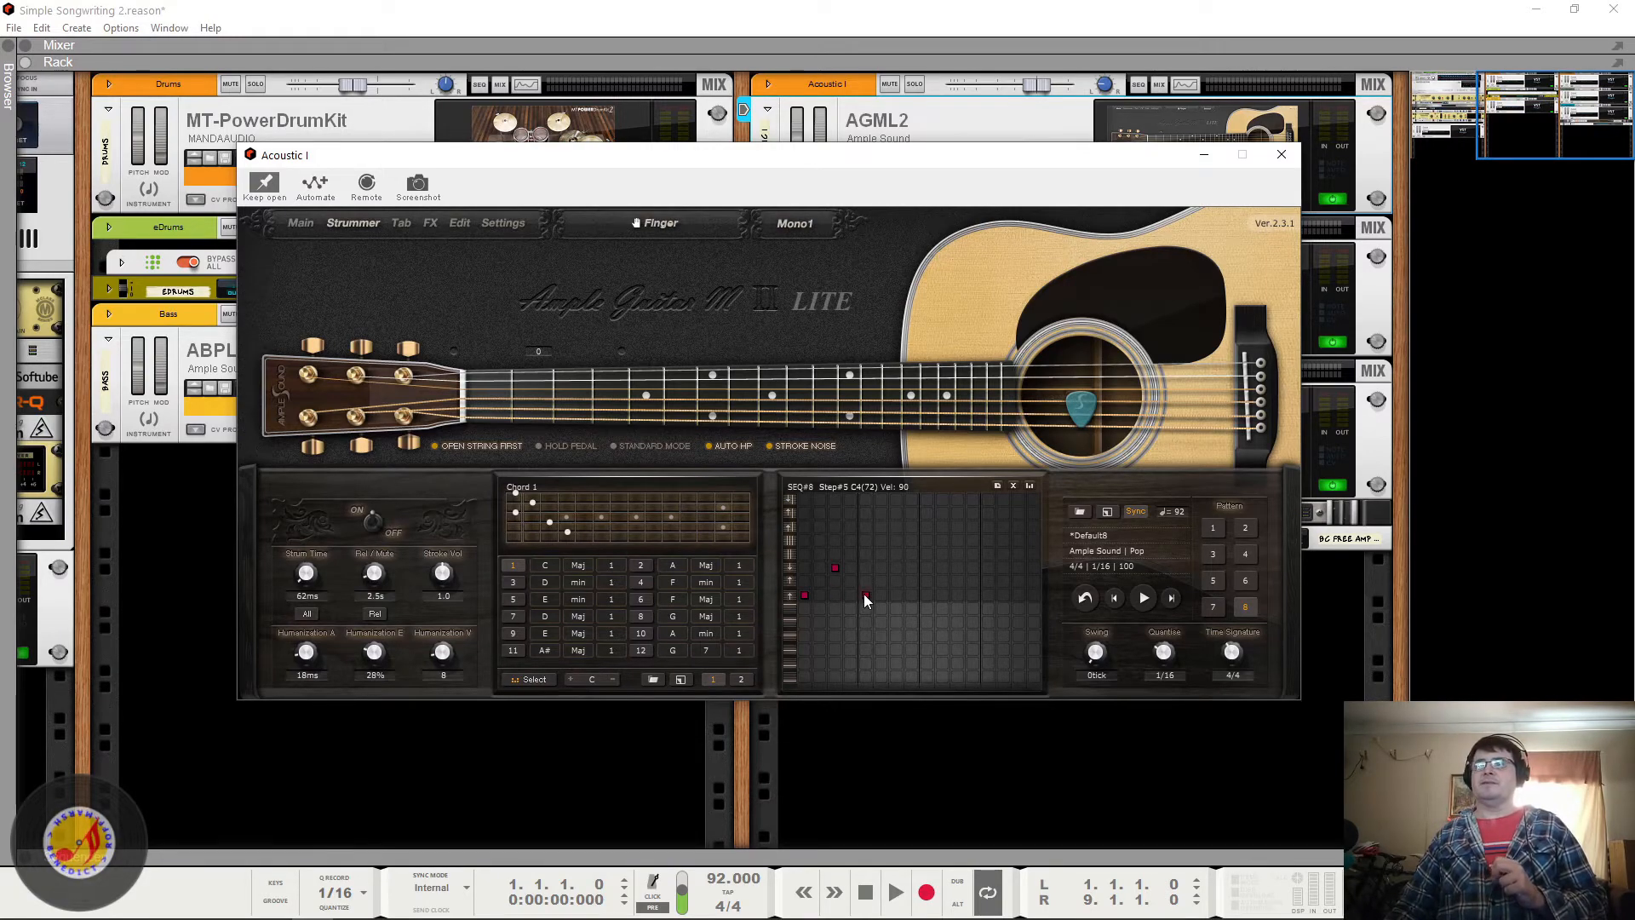
{"action": "left_click", "coordinate": [892, 556]}
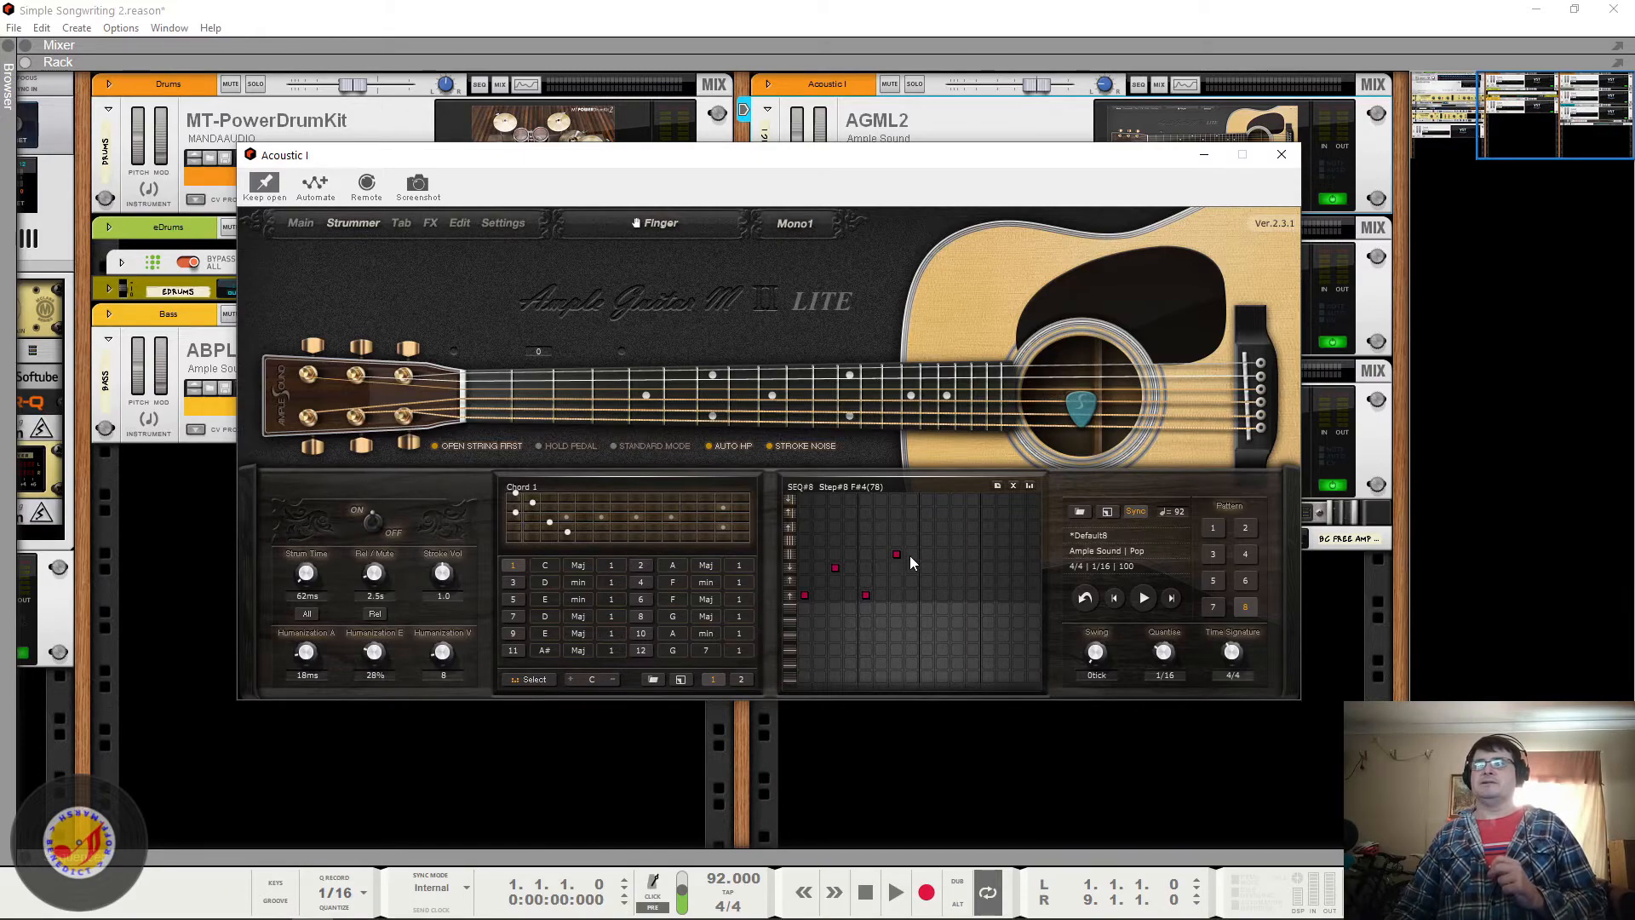
{"action": "left_click", "coordinate": [909, 555]}
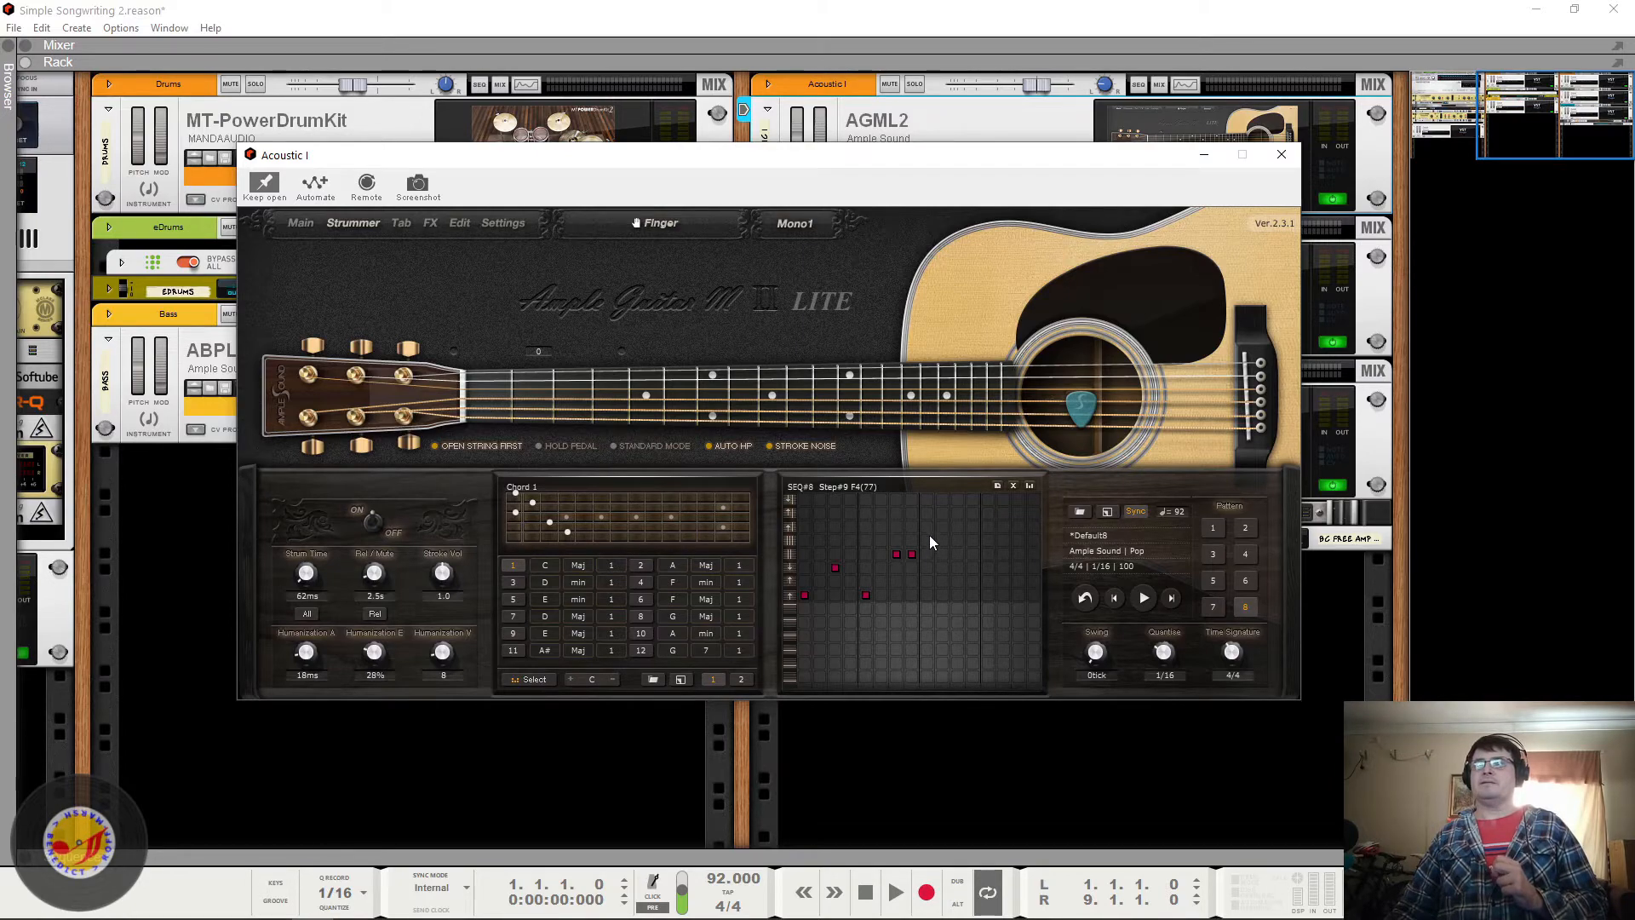
{"action": "left_click", "coordinate": [986, 526]}
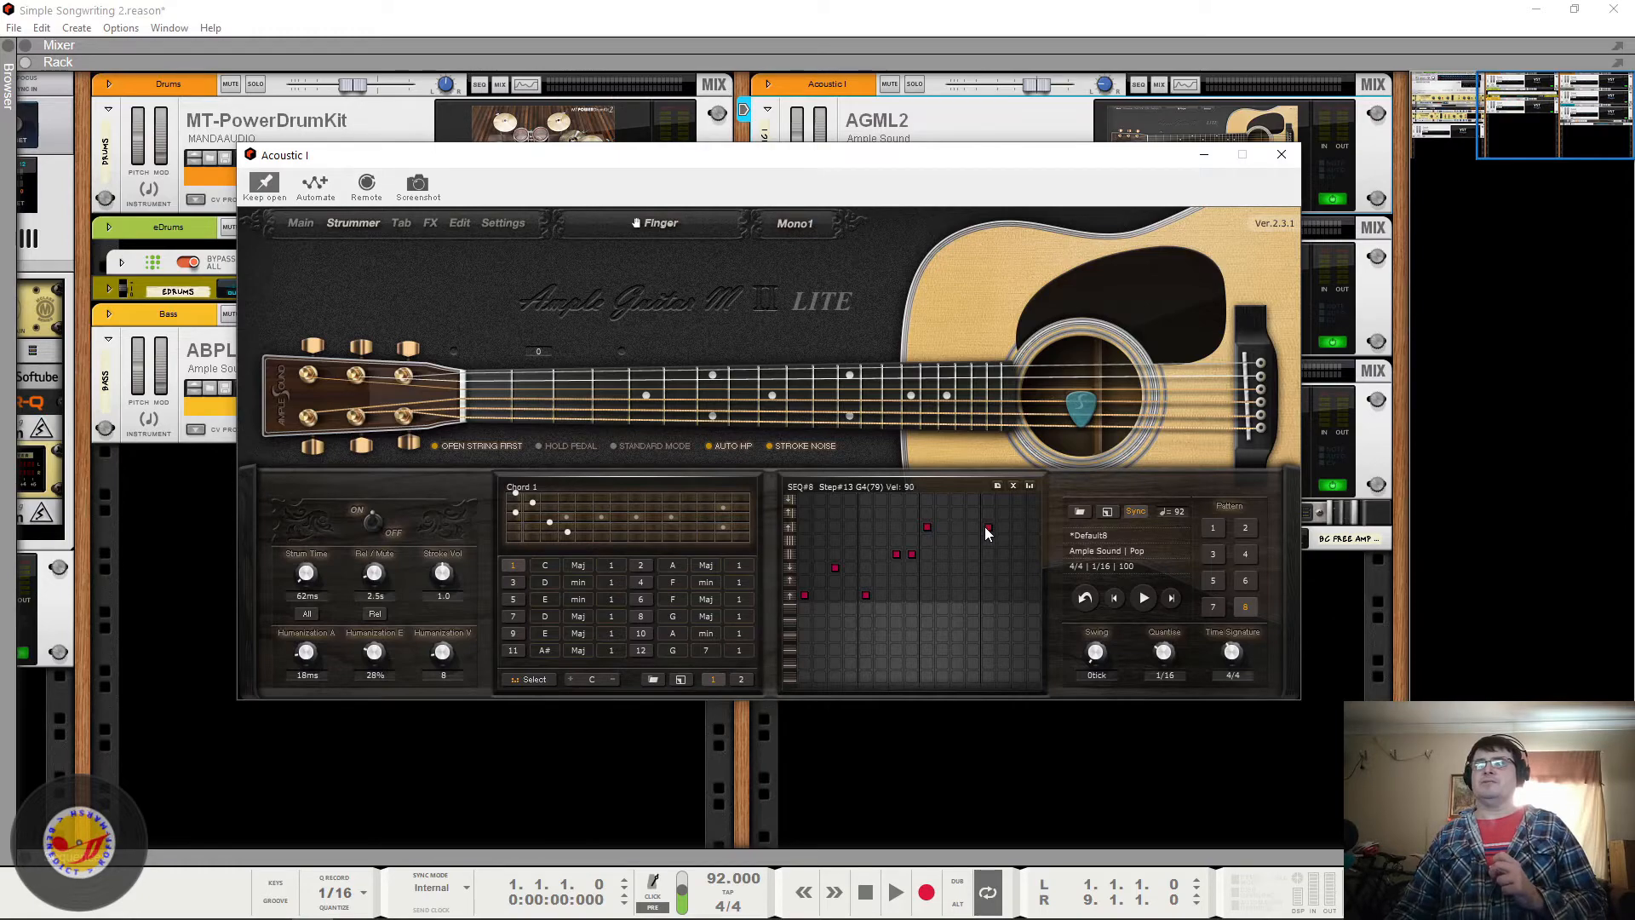
{"action": "left_click", "coordinate": [1032, 554]}
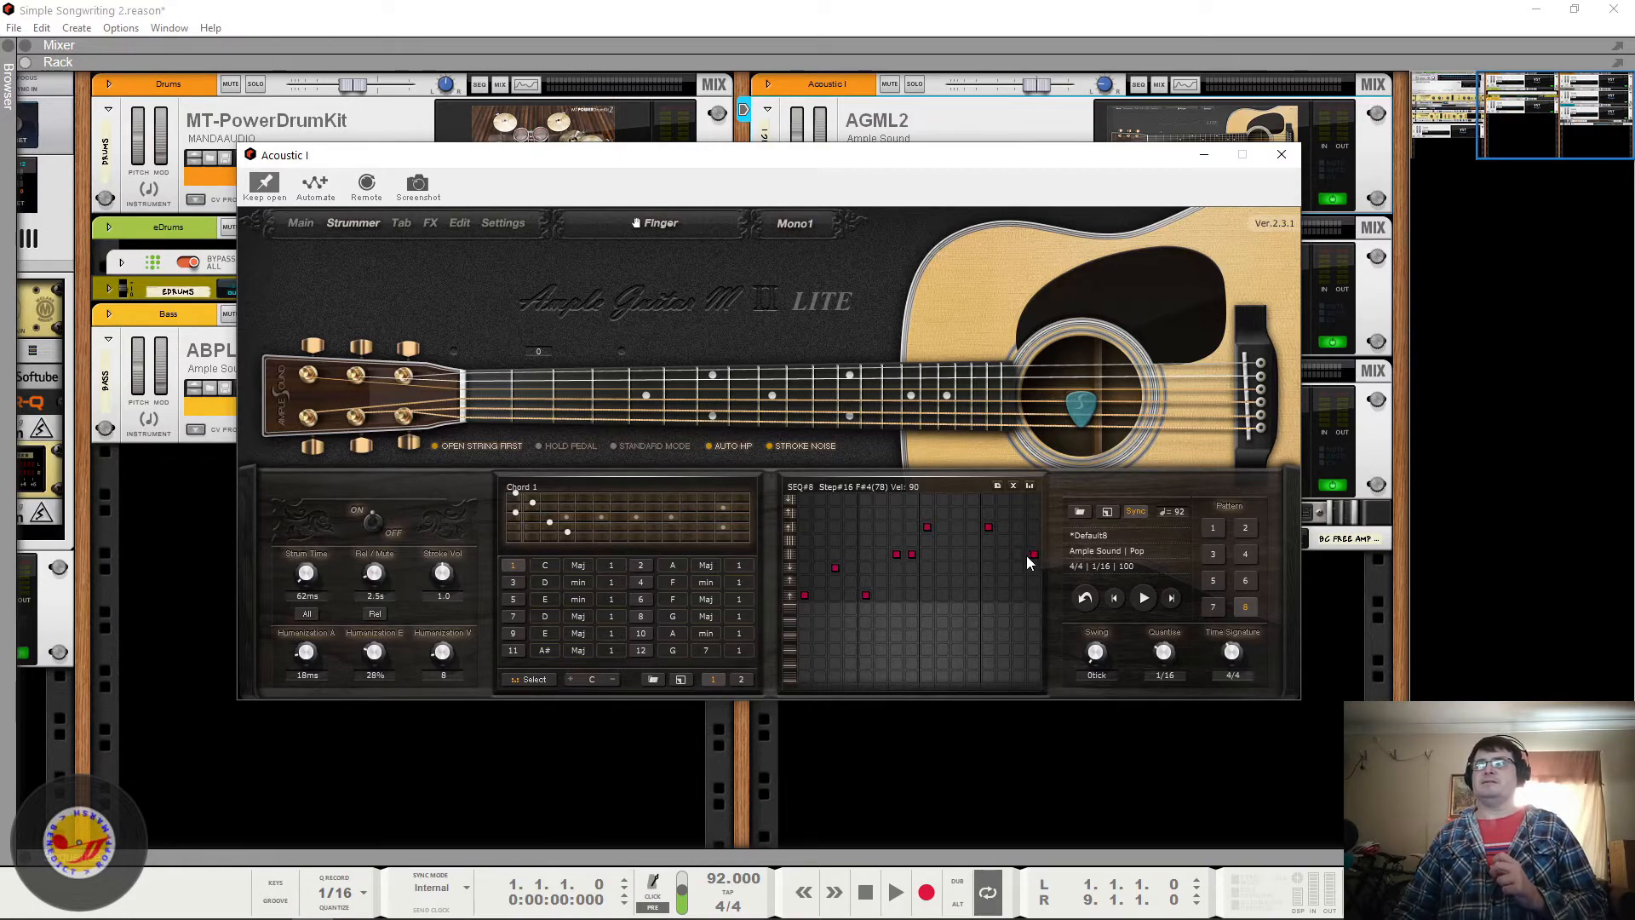
Step: Play strum pattern 8 while switching through chords 2, 3 and 4 and back to chord 1, and stop the sequencer
{"action": "left_click", "coordinate": [1138, 605]}
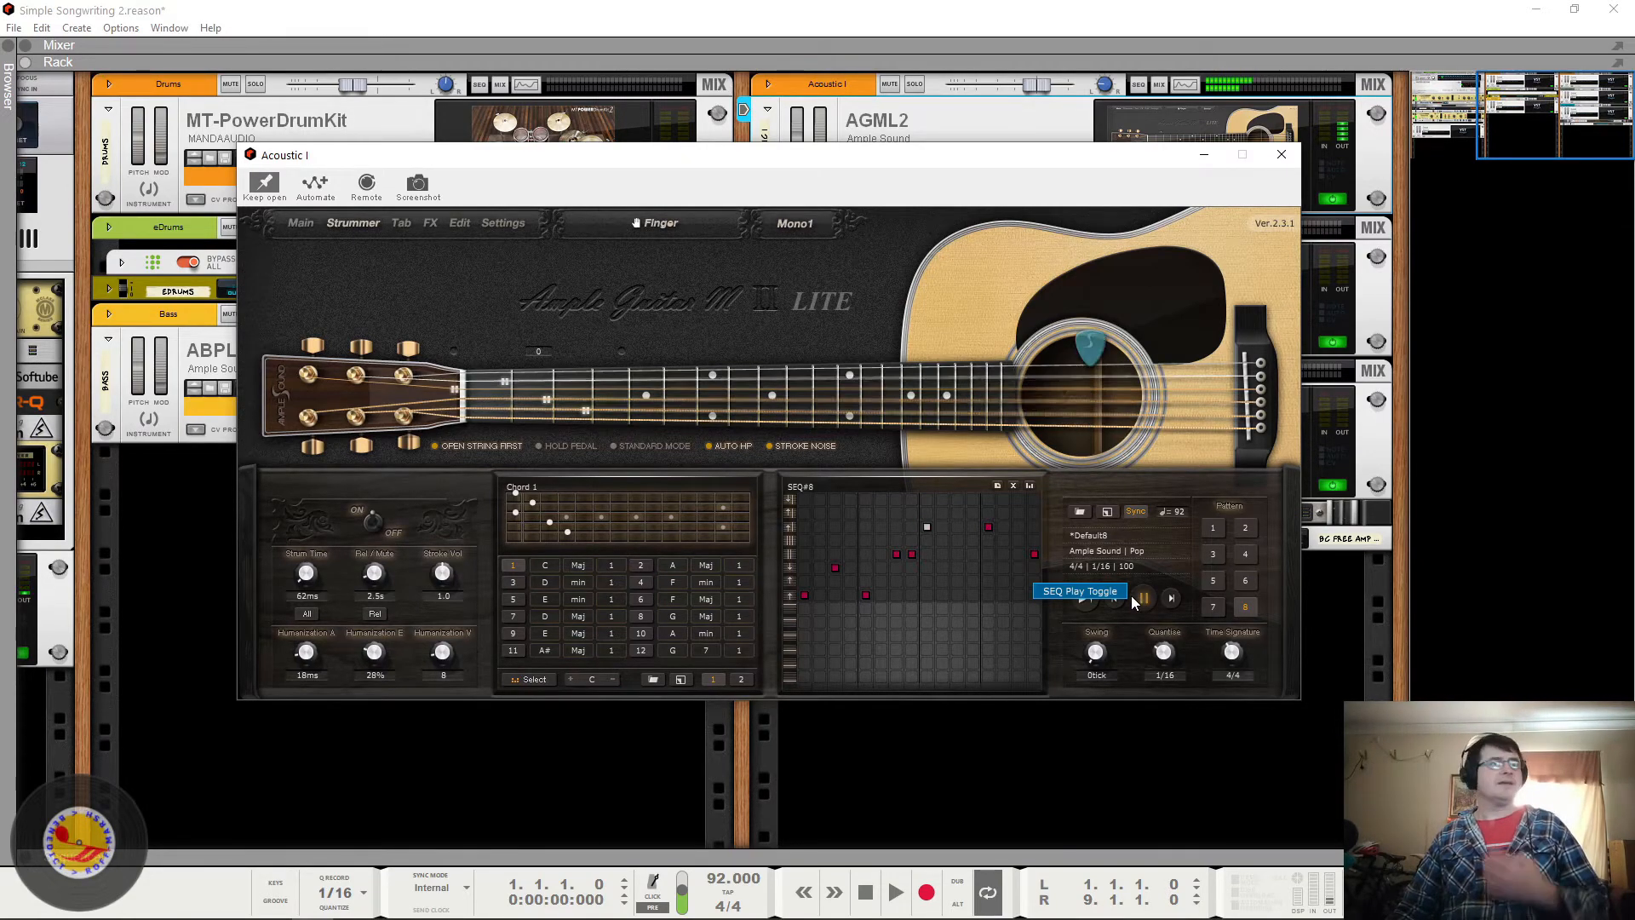
{"action": "left_click", "coordinate": [646, 573]}
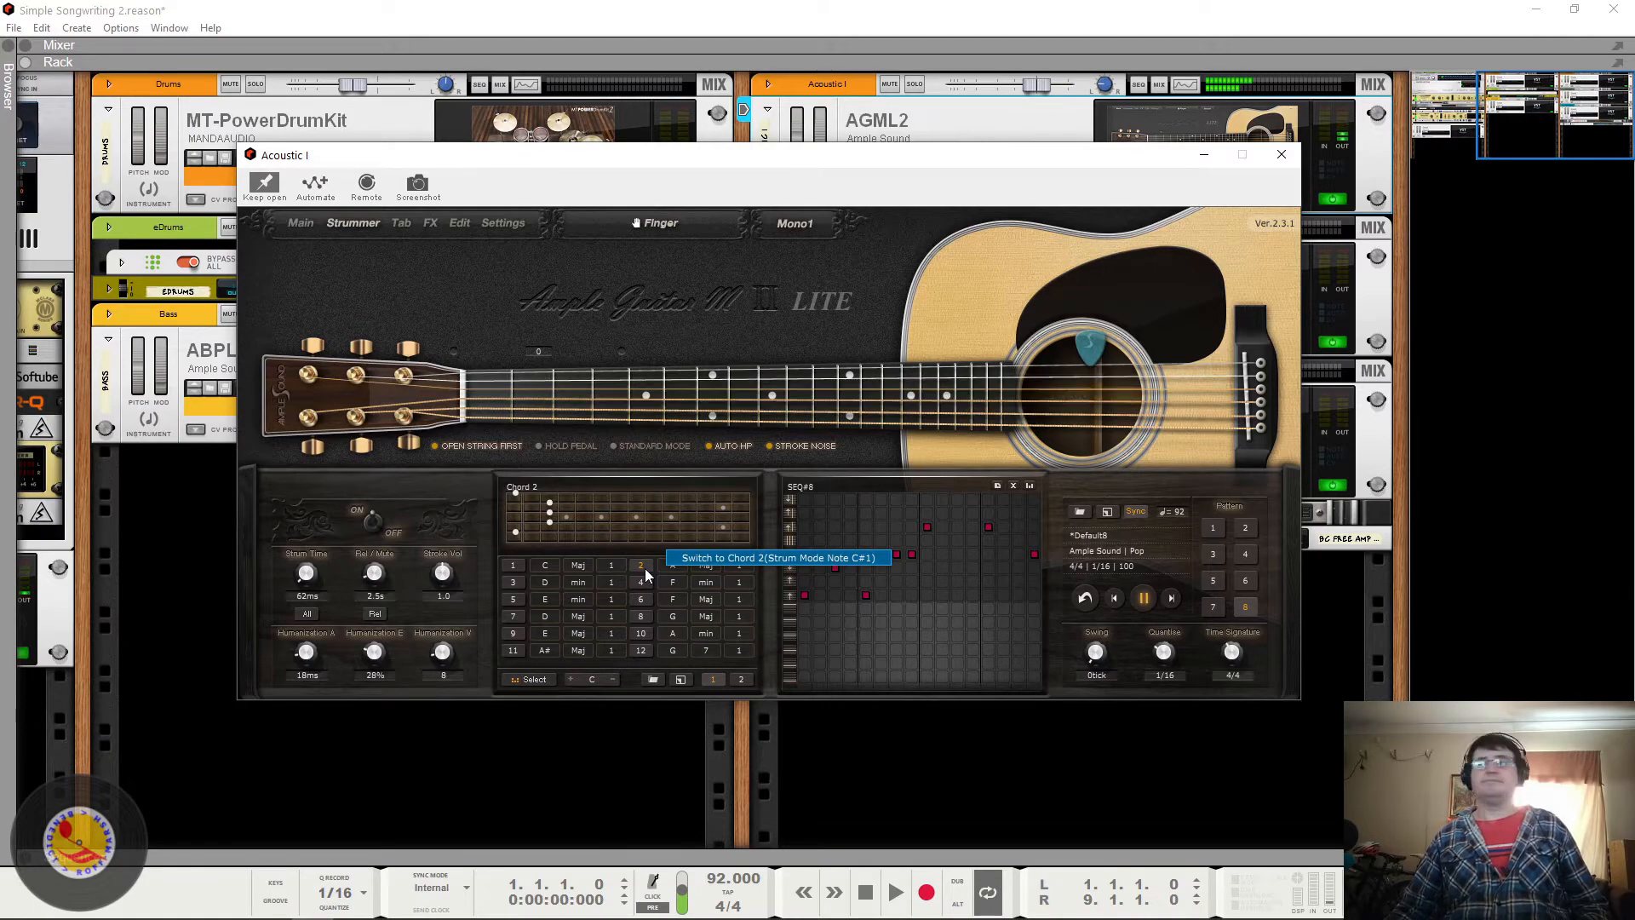
{"action": "left_click", "coordinate": [514, 584]}
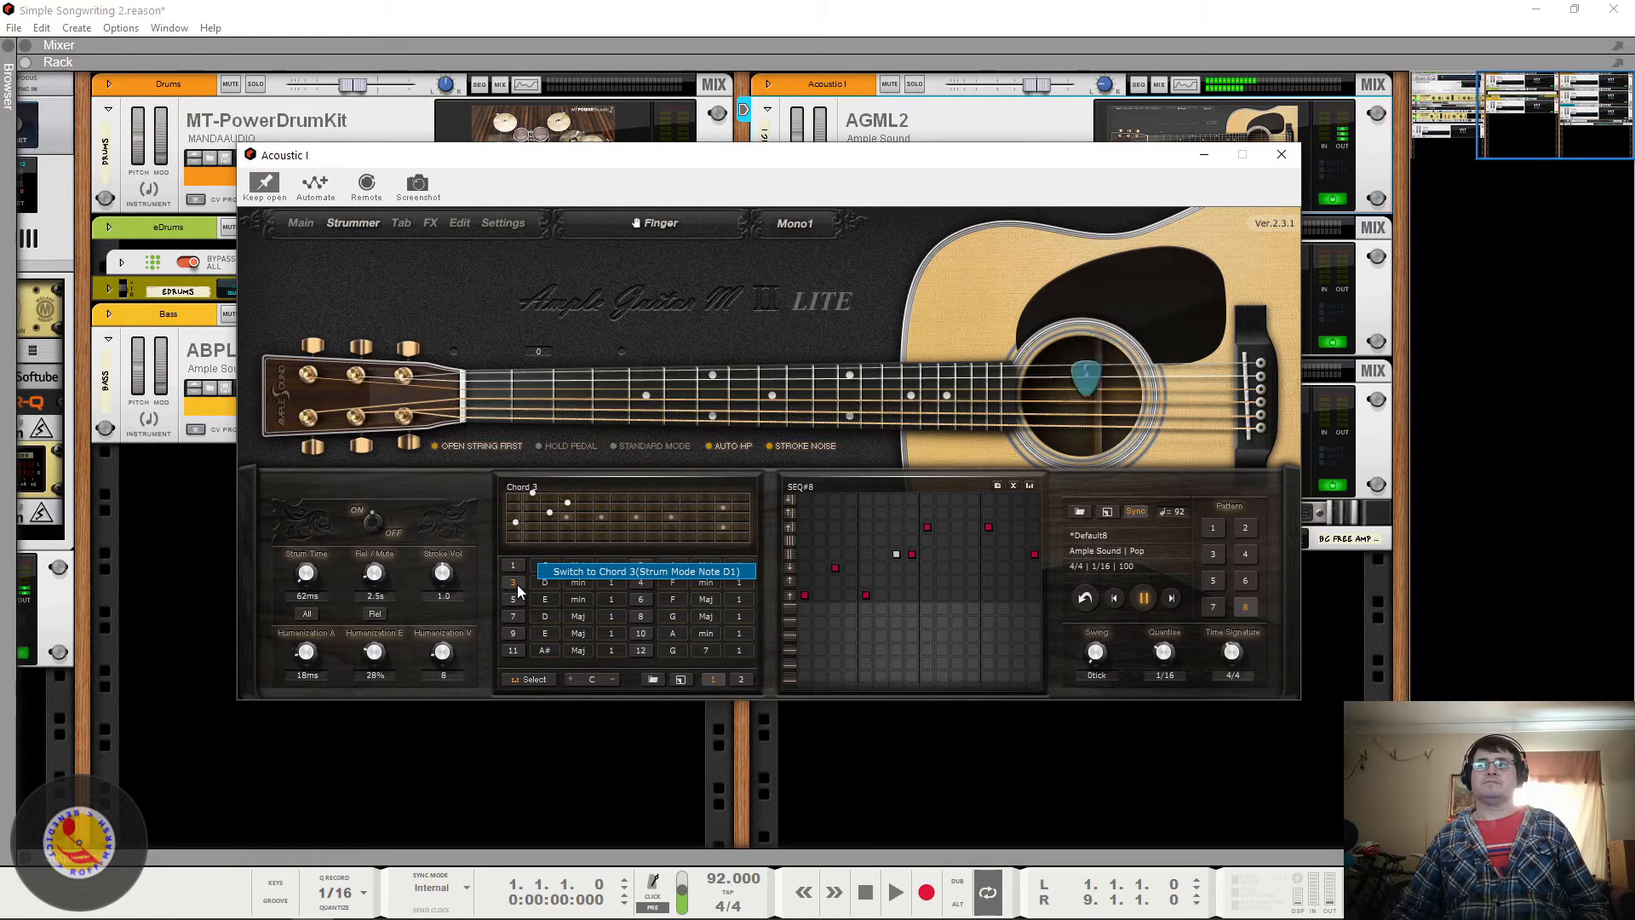
{"action": "left_click", "coordinate": [637, 583]}
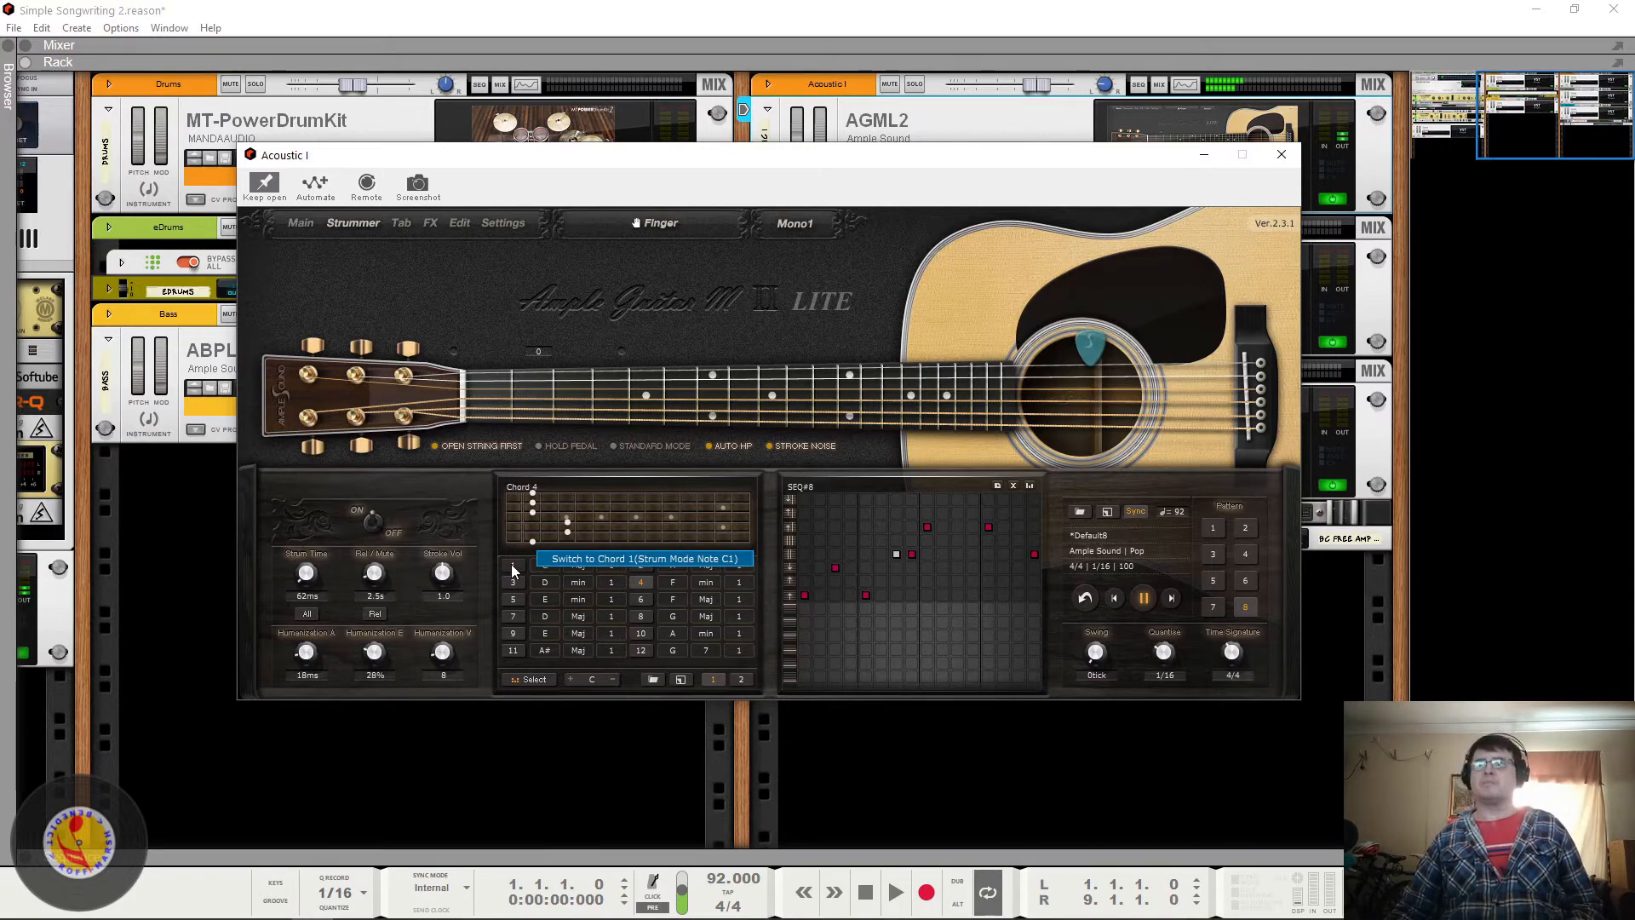
{"action": "left_click", "coordinate": [512, 565]}
{"action": "left_click", "coordinate": [1141, 600]}
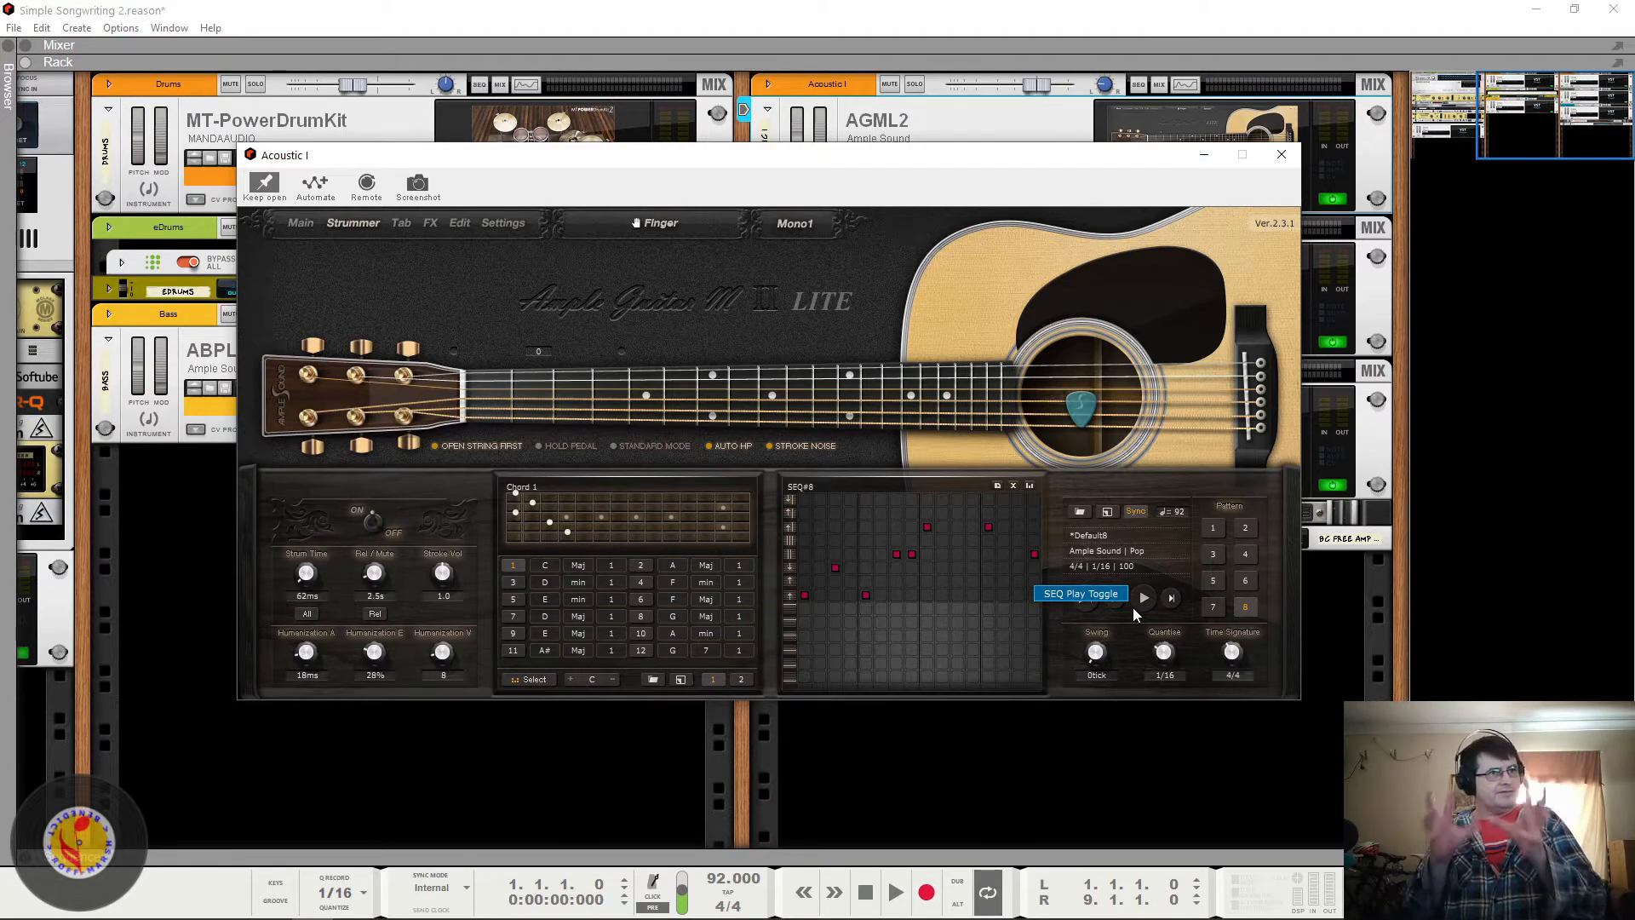
Step: Look through chord 1's type and voicing options, and set it to C madd9 with voicing 2
{"action": "left_click", "coordinate": [576, 565]}
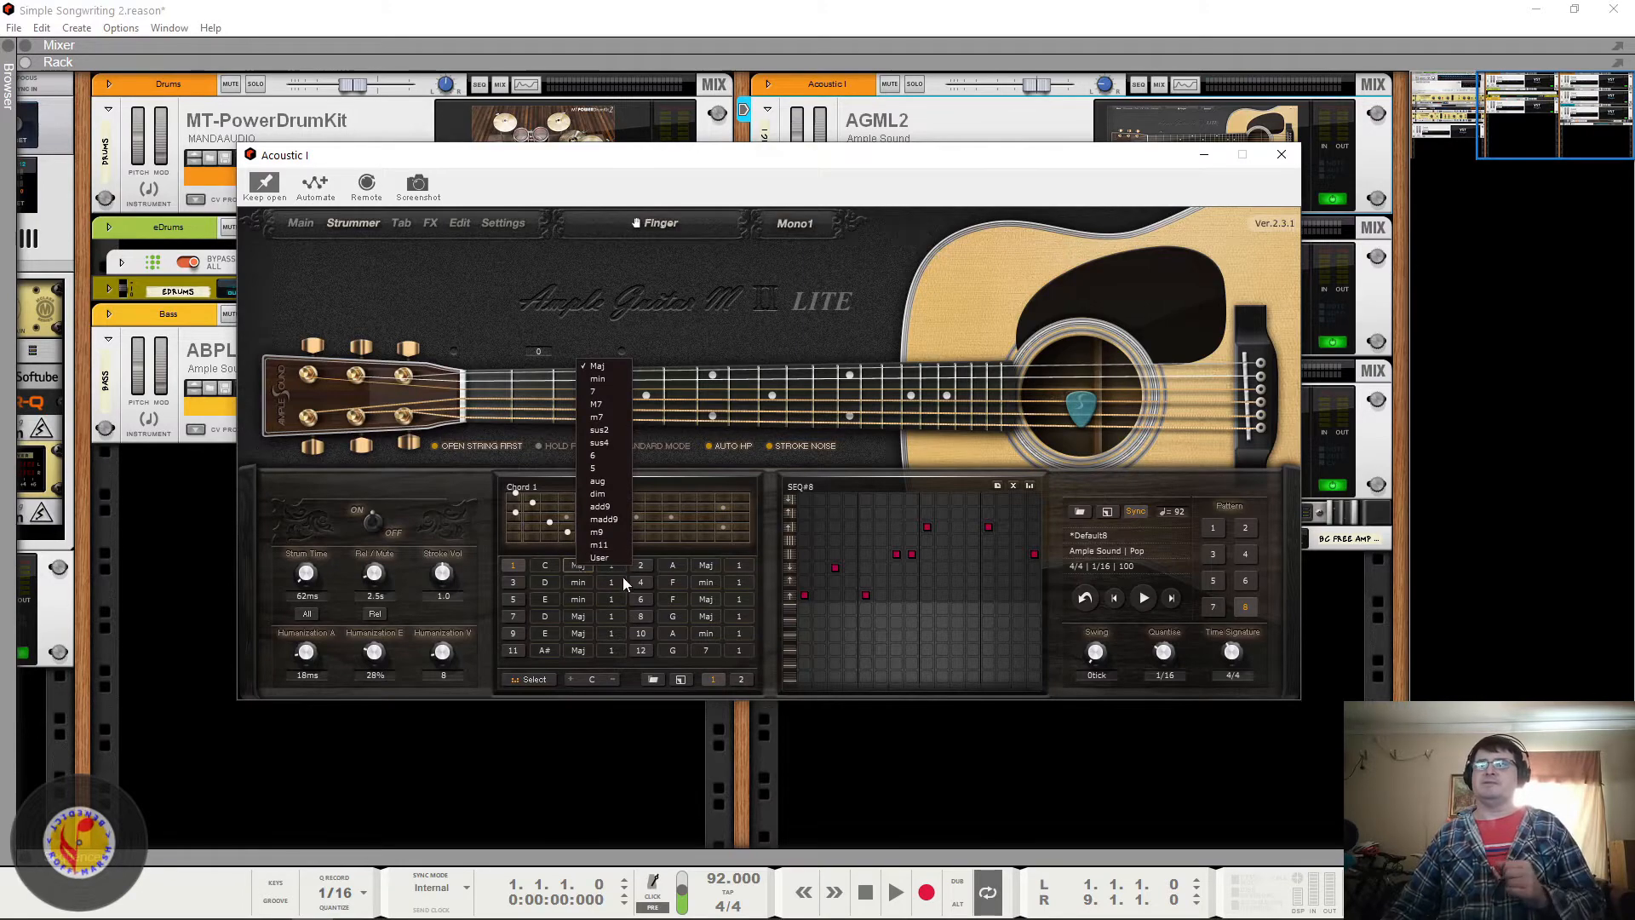
{"action": "left_click", "coordinate": [612, 569]}
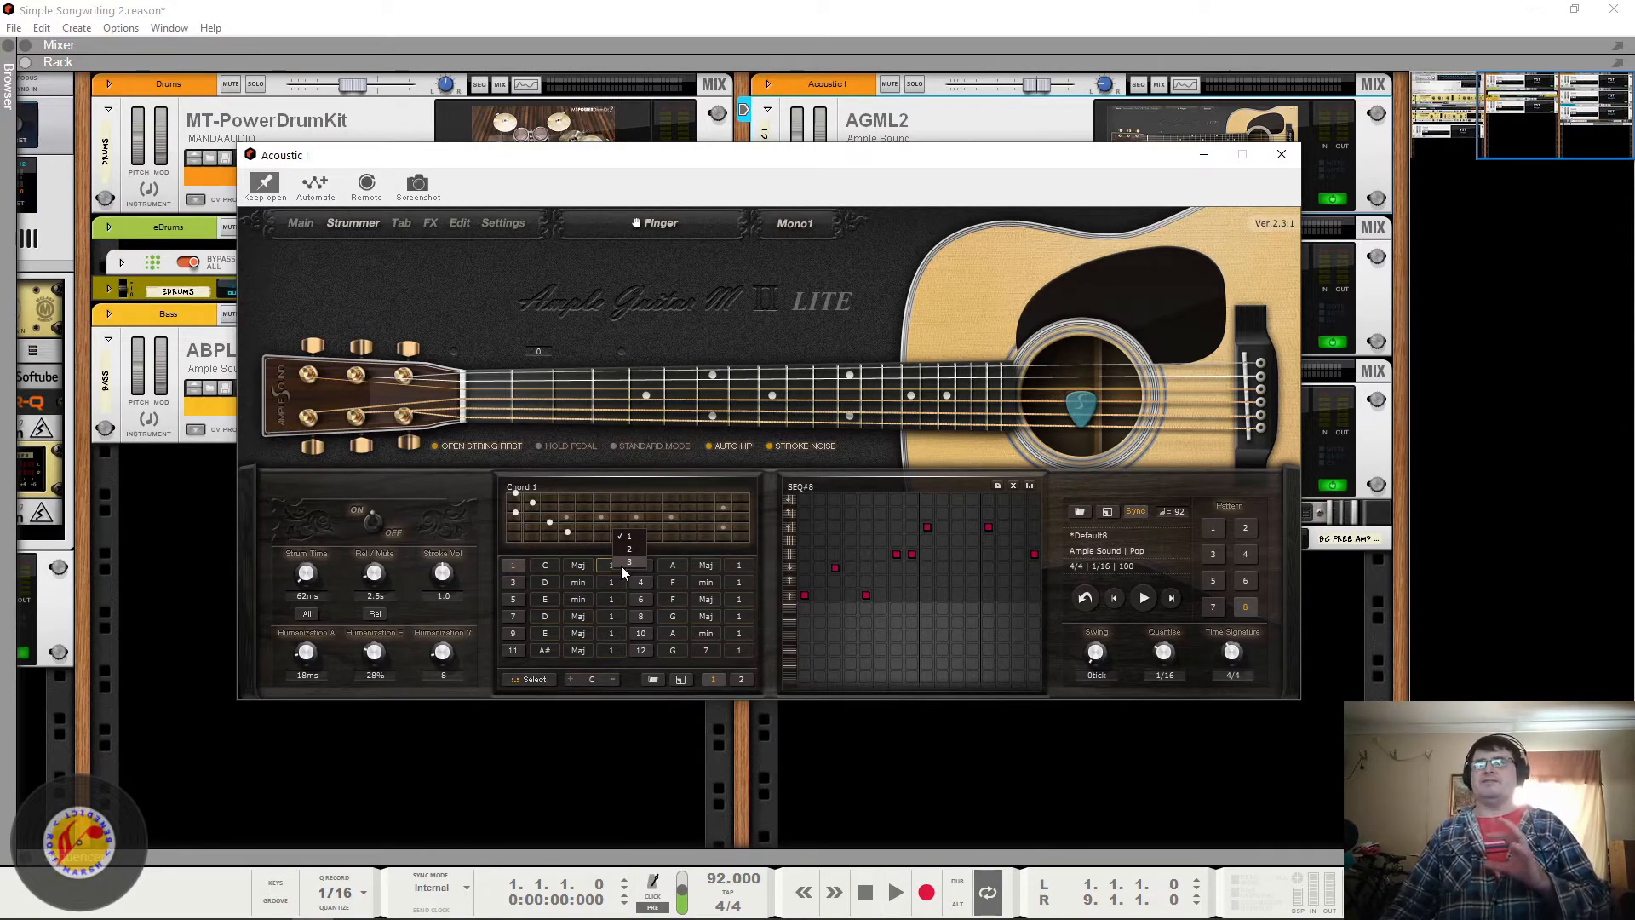
{"action": "left_click", "coordinate": [583, 566]}
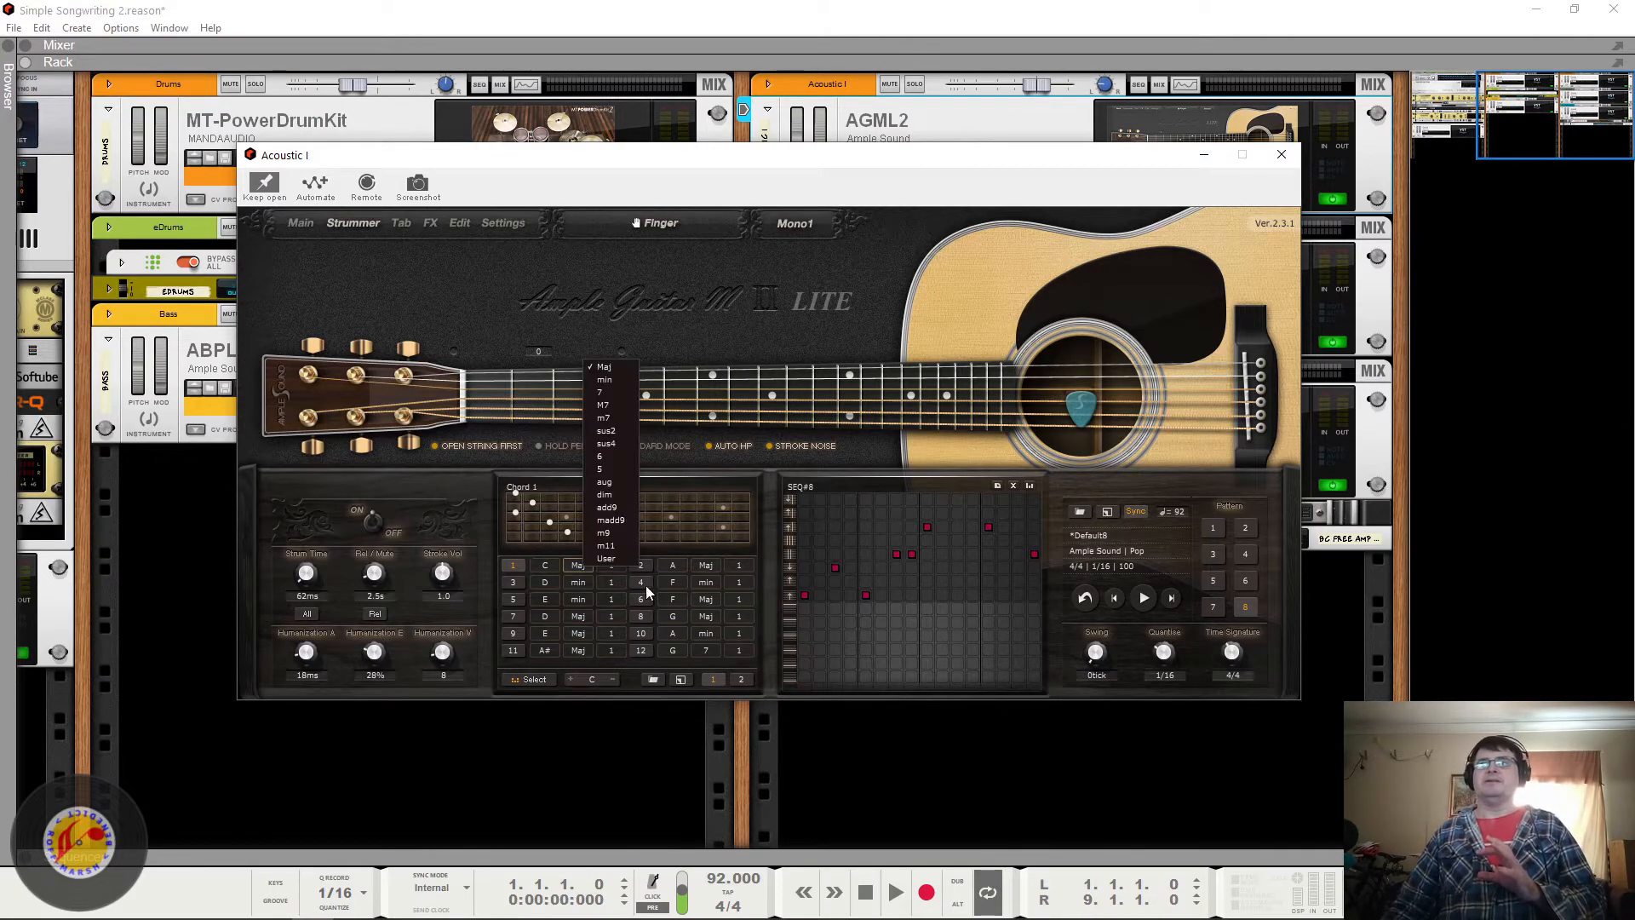
{"action": "left_click", "coordinate": [606, 521]}
{"action": "left_click", "coordinate": [611, 565]}
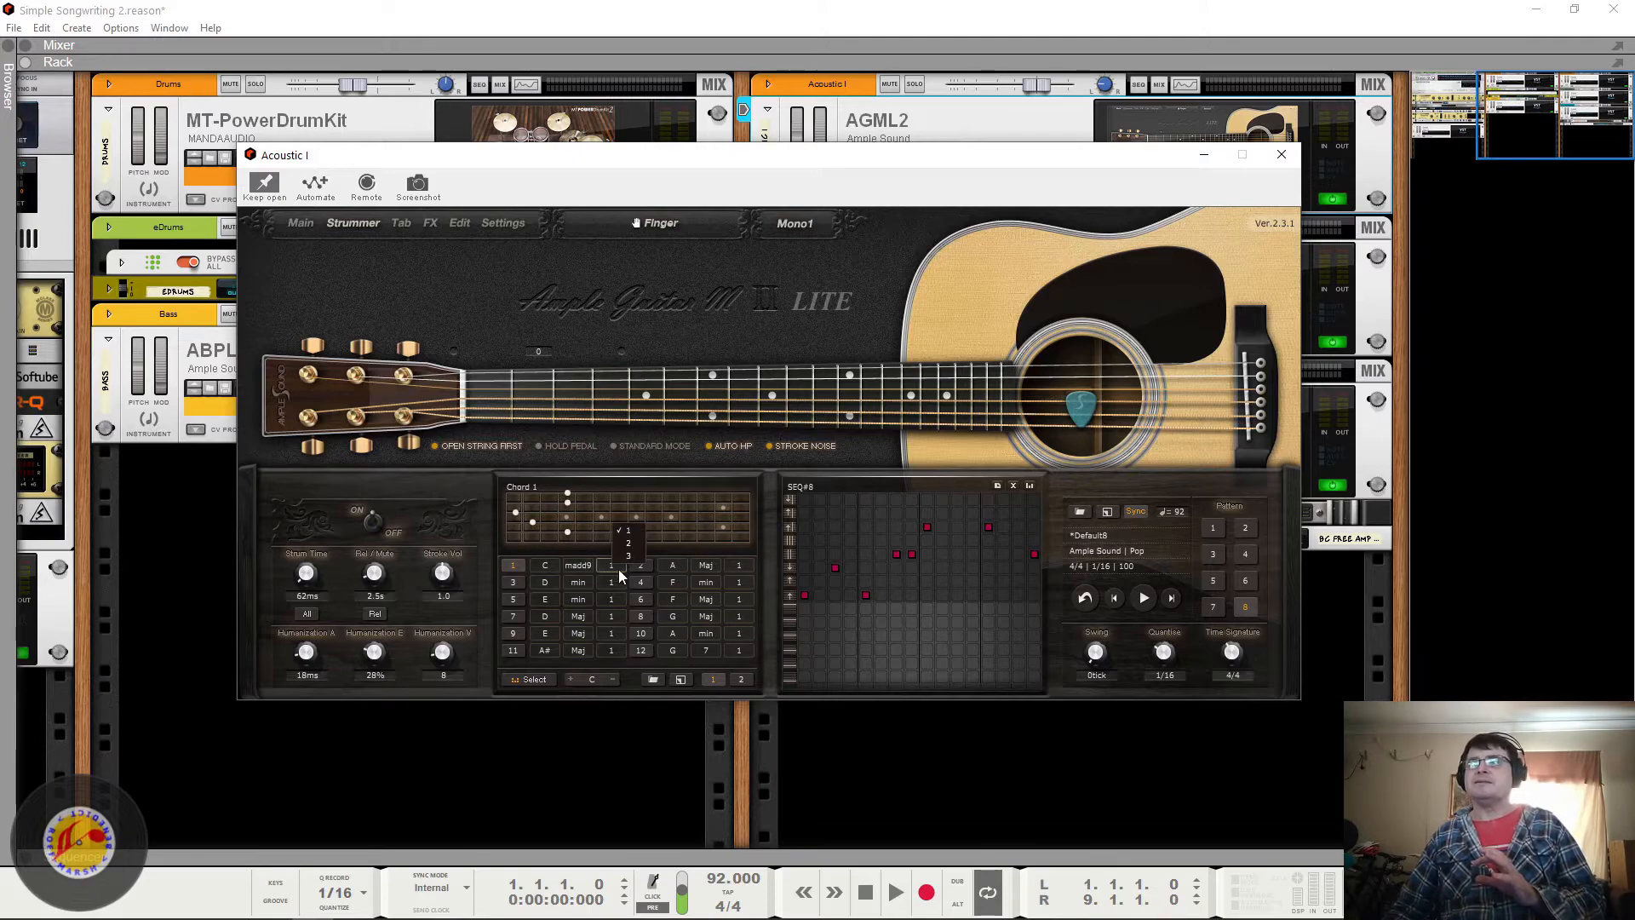
{"action": "left_click", "coordinate": [631, 544]}
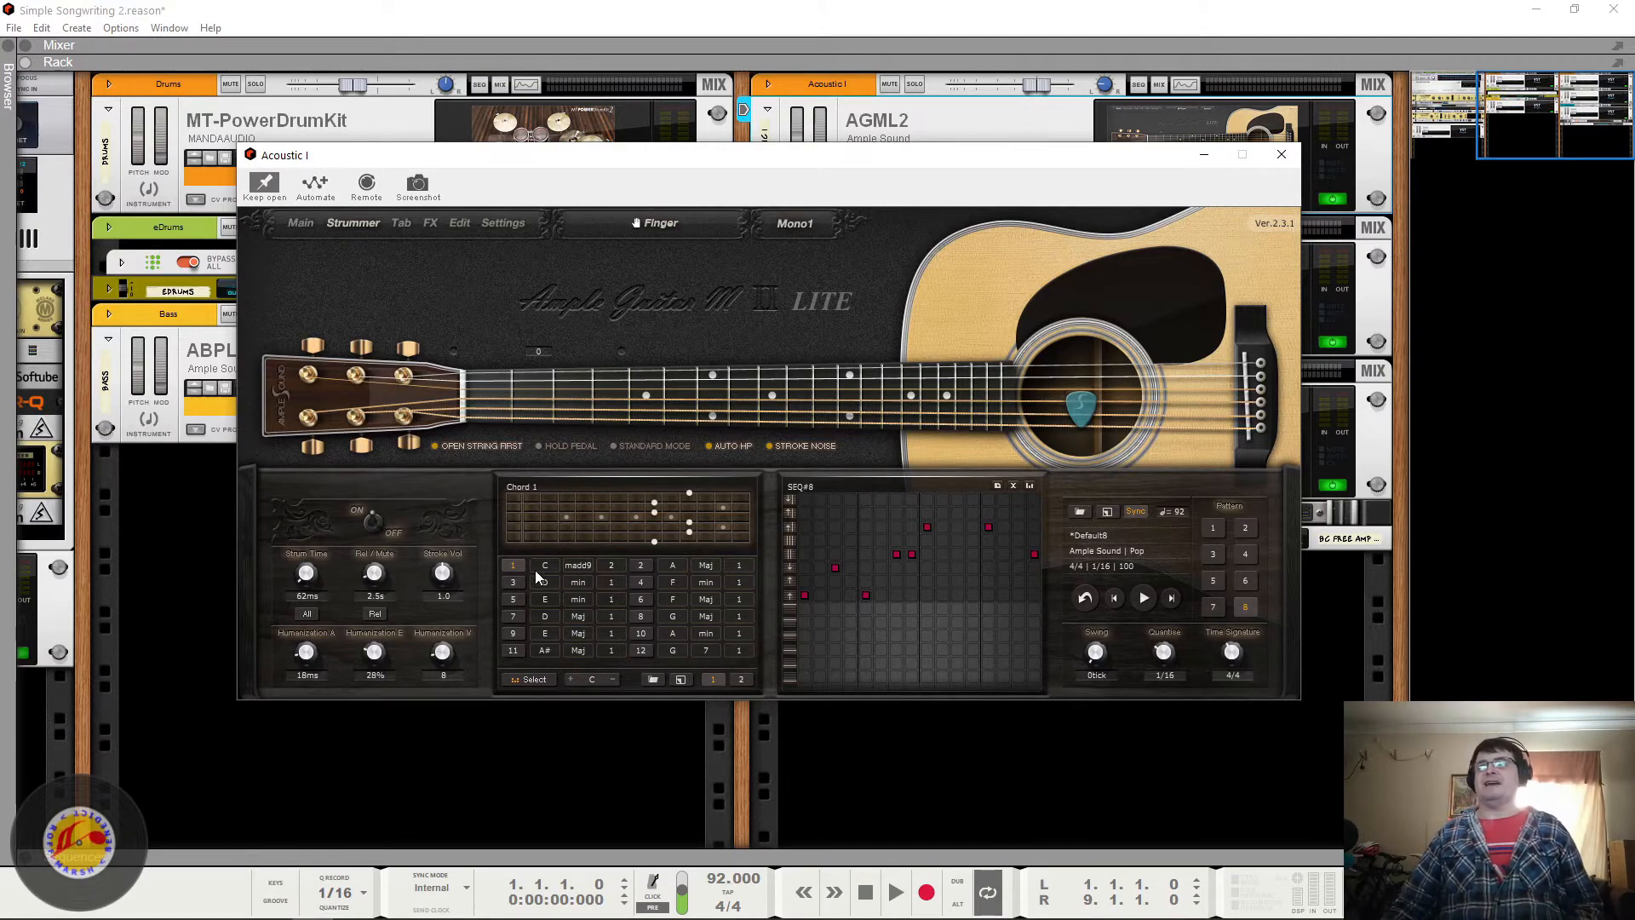
Step: Play strum pattern 8 and change chord 1 to C 7 with voicing 1 while listening
{"action": "left_click", "coordinate": [1143, 598]}
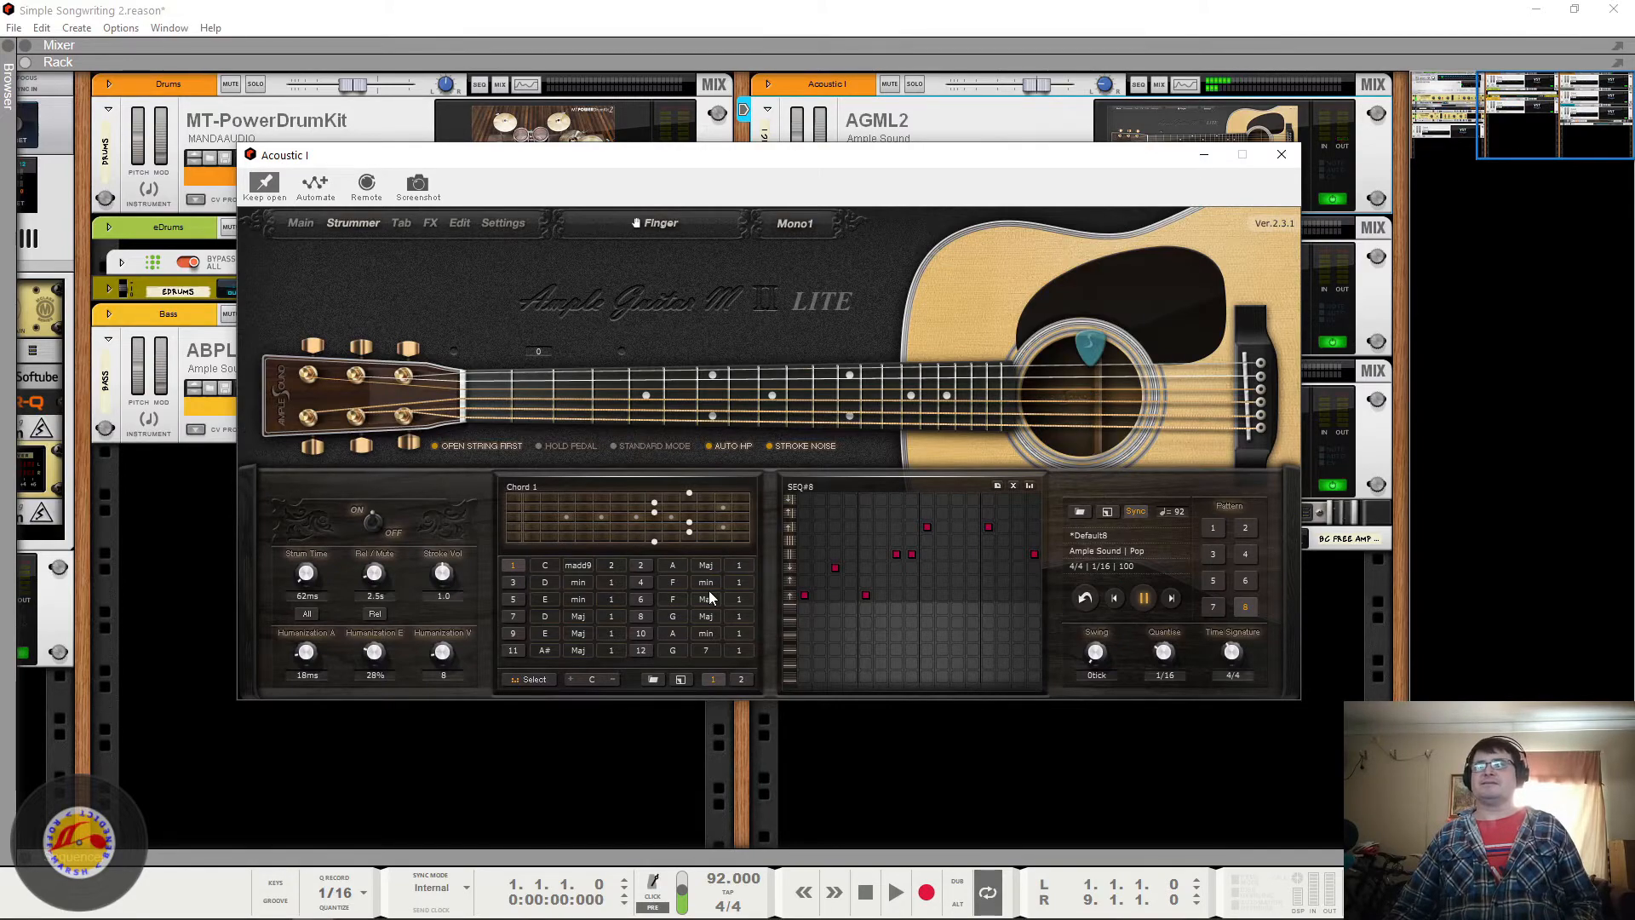
{"action": "left_click", "coordinate": [578, 565]}
{"action": "left_click", "coordinate": [633, 397]}
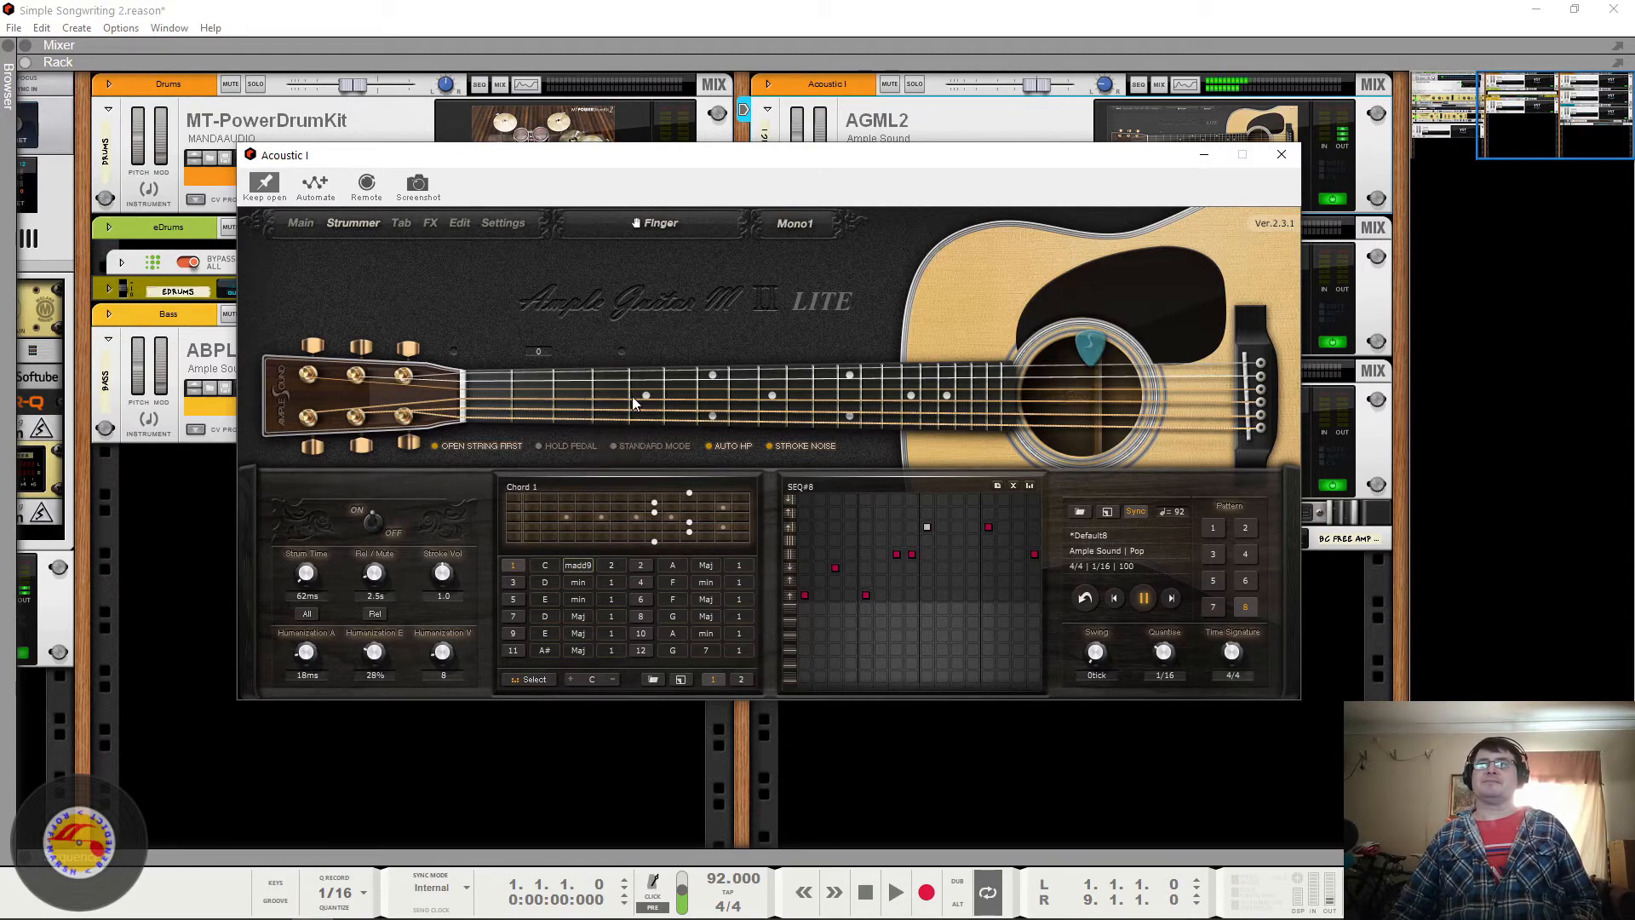
{"action": "left_click", "coordinate": [612, 569]}
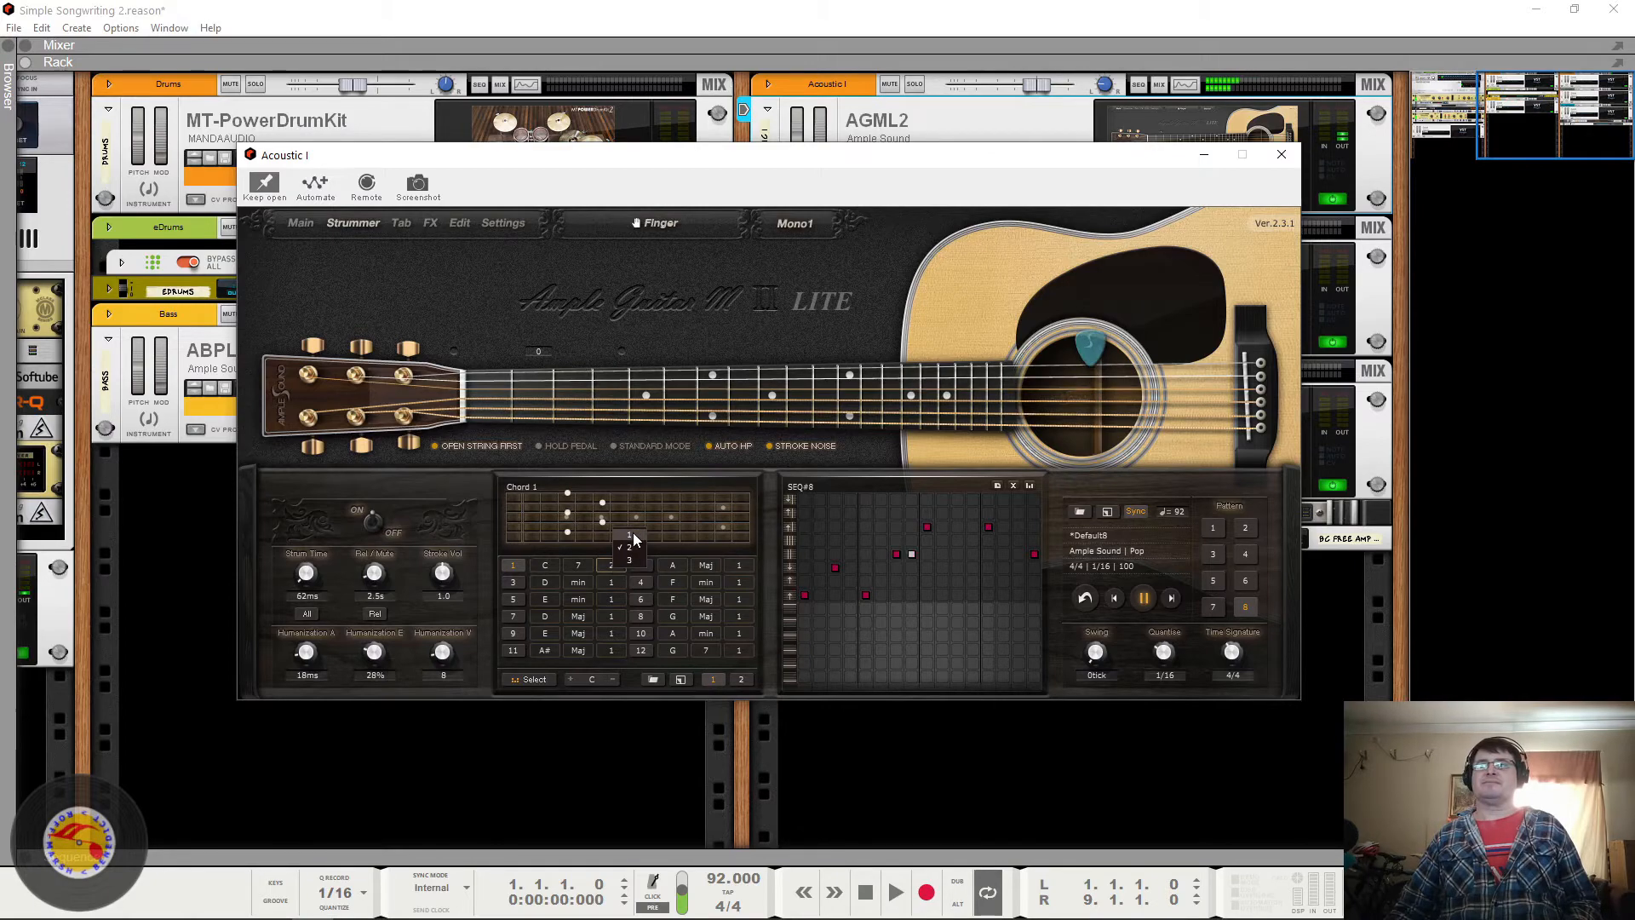
{"action": "left_click", "coordinate": [632, 533]}
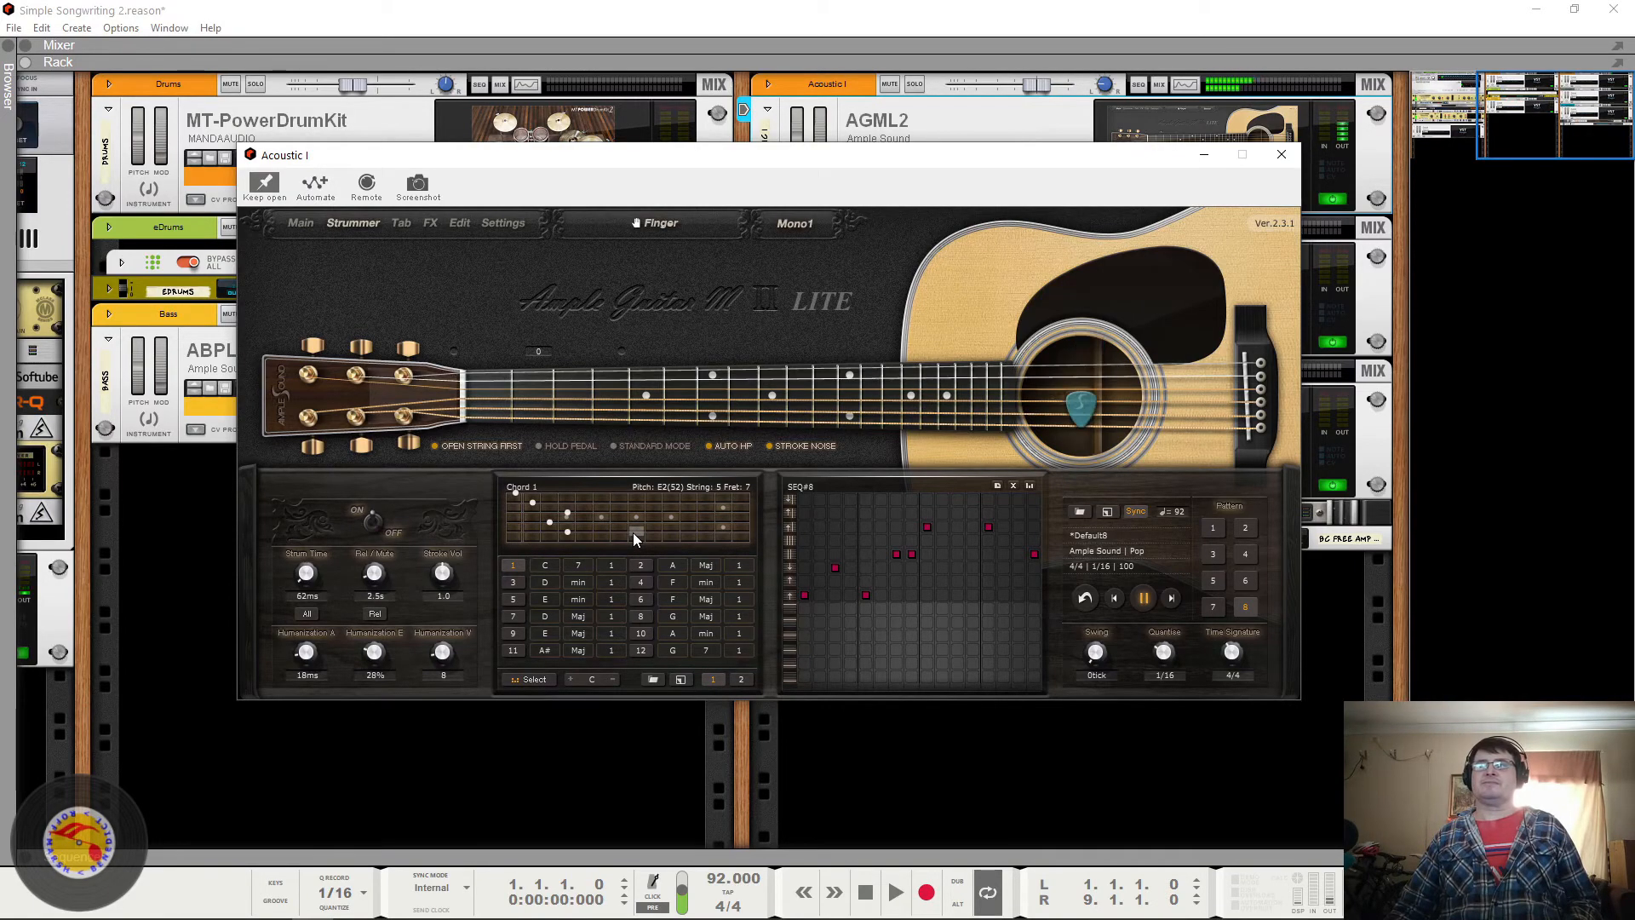
Step: Play the song, set chord 1's type back to Maj during playback, and stop the song
{"action": "key", "text": "space"}
{"action": "left_click", "coordinate": [577, 566]}
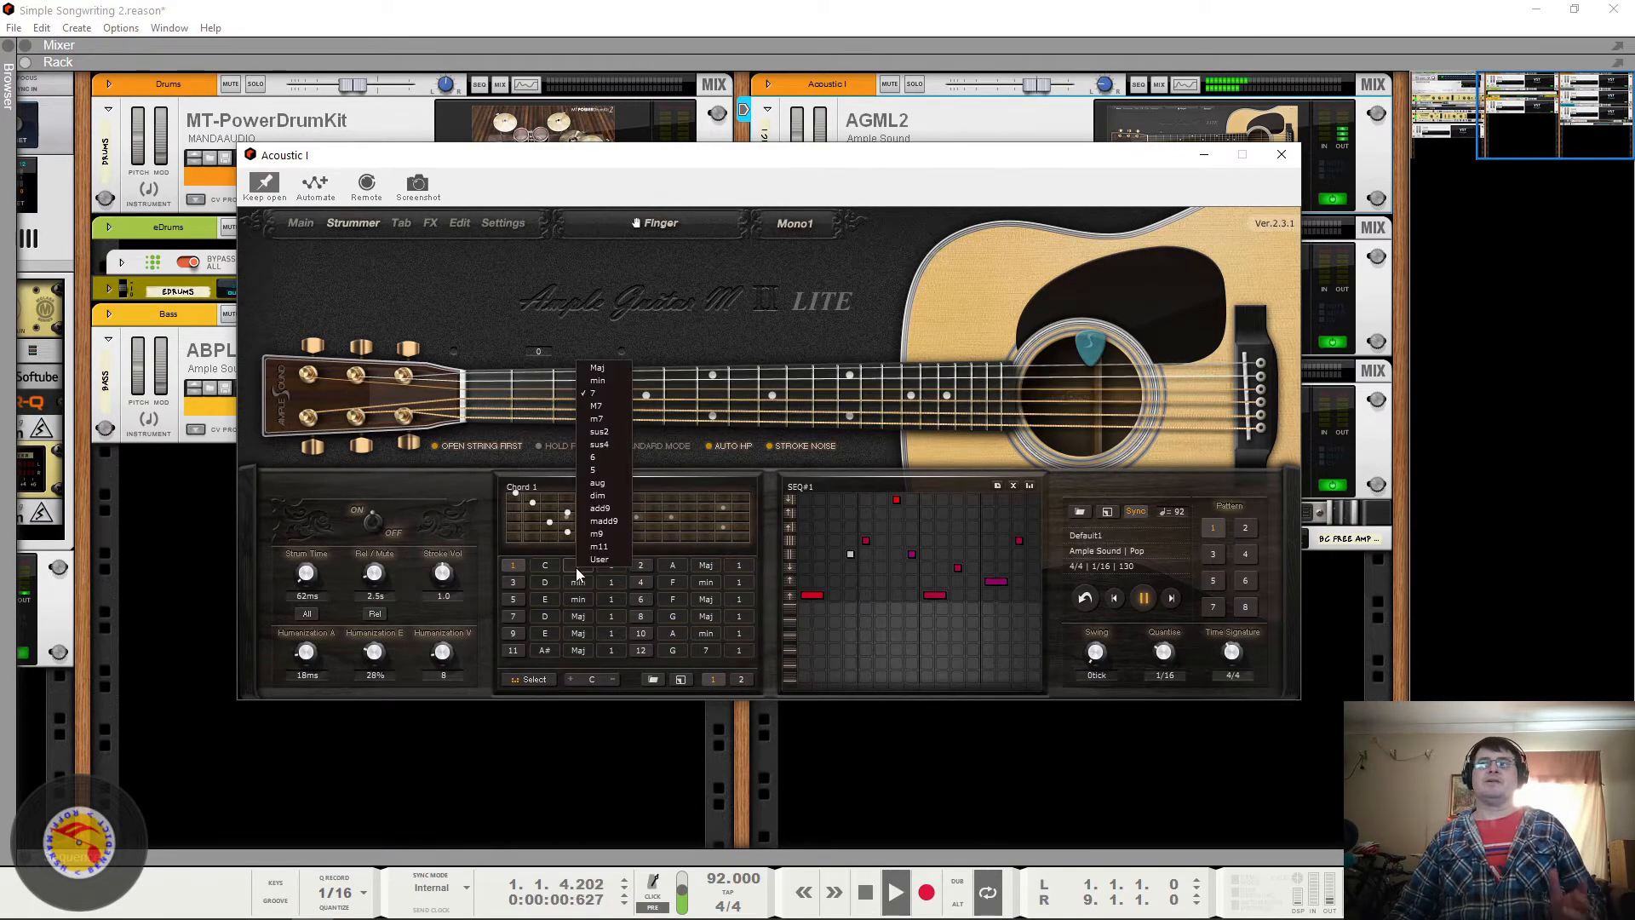
{"action": "left_click", "coordinate": [606, 371]}
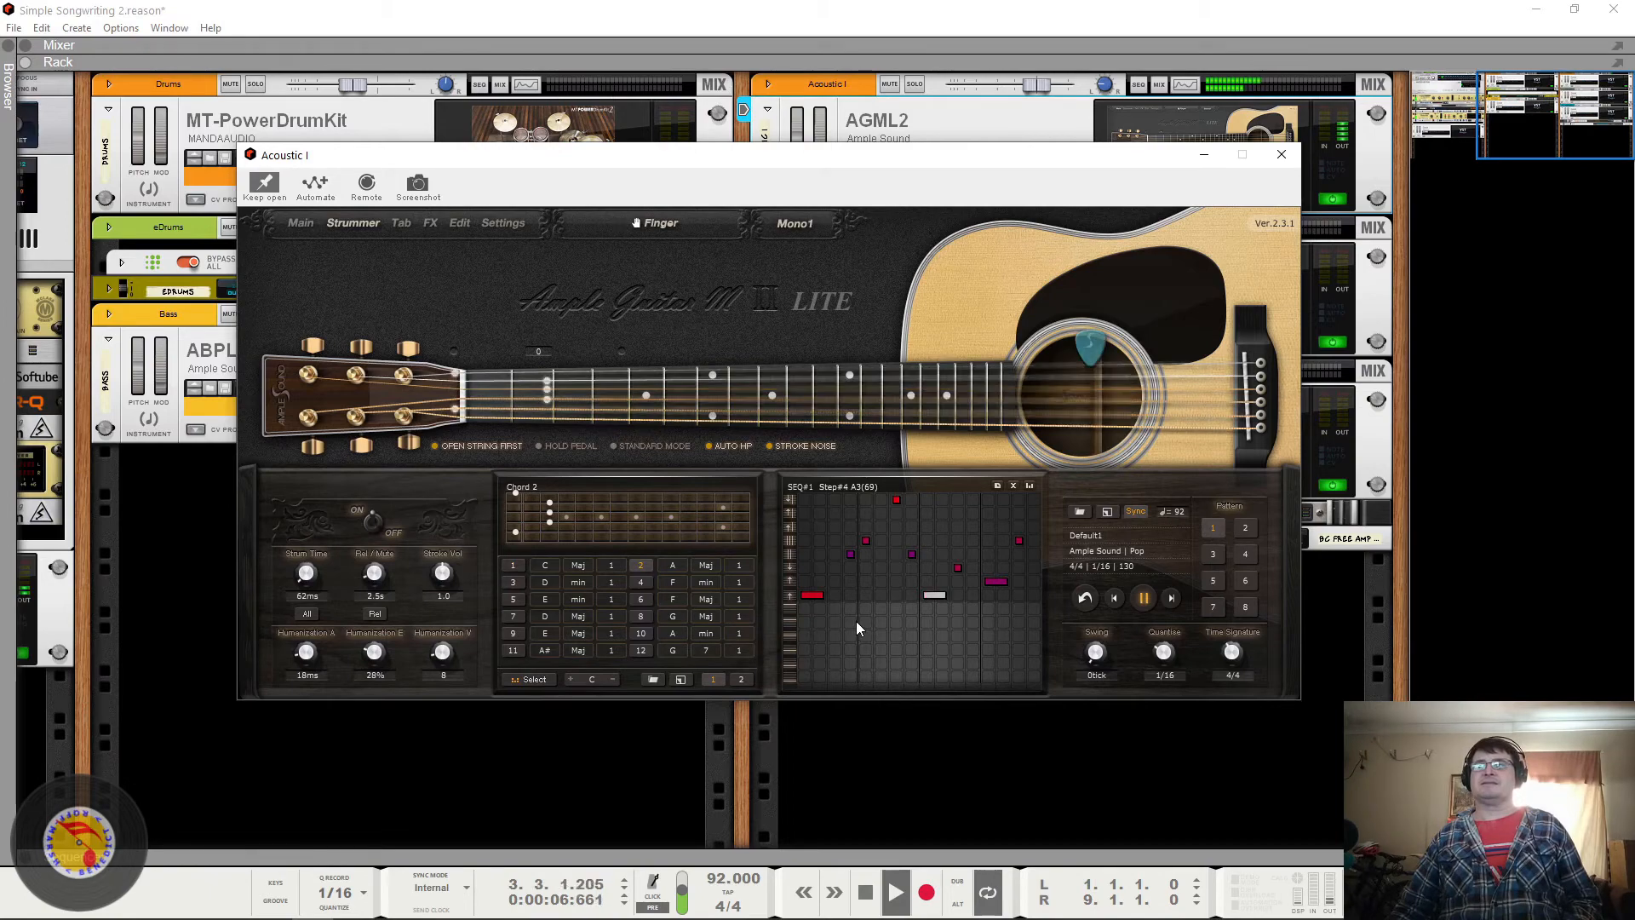
{"action": "key", "text": "space"}
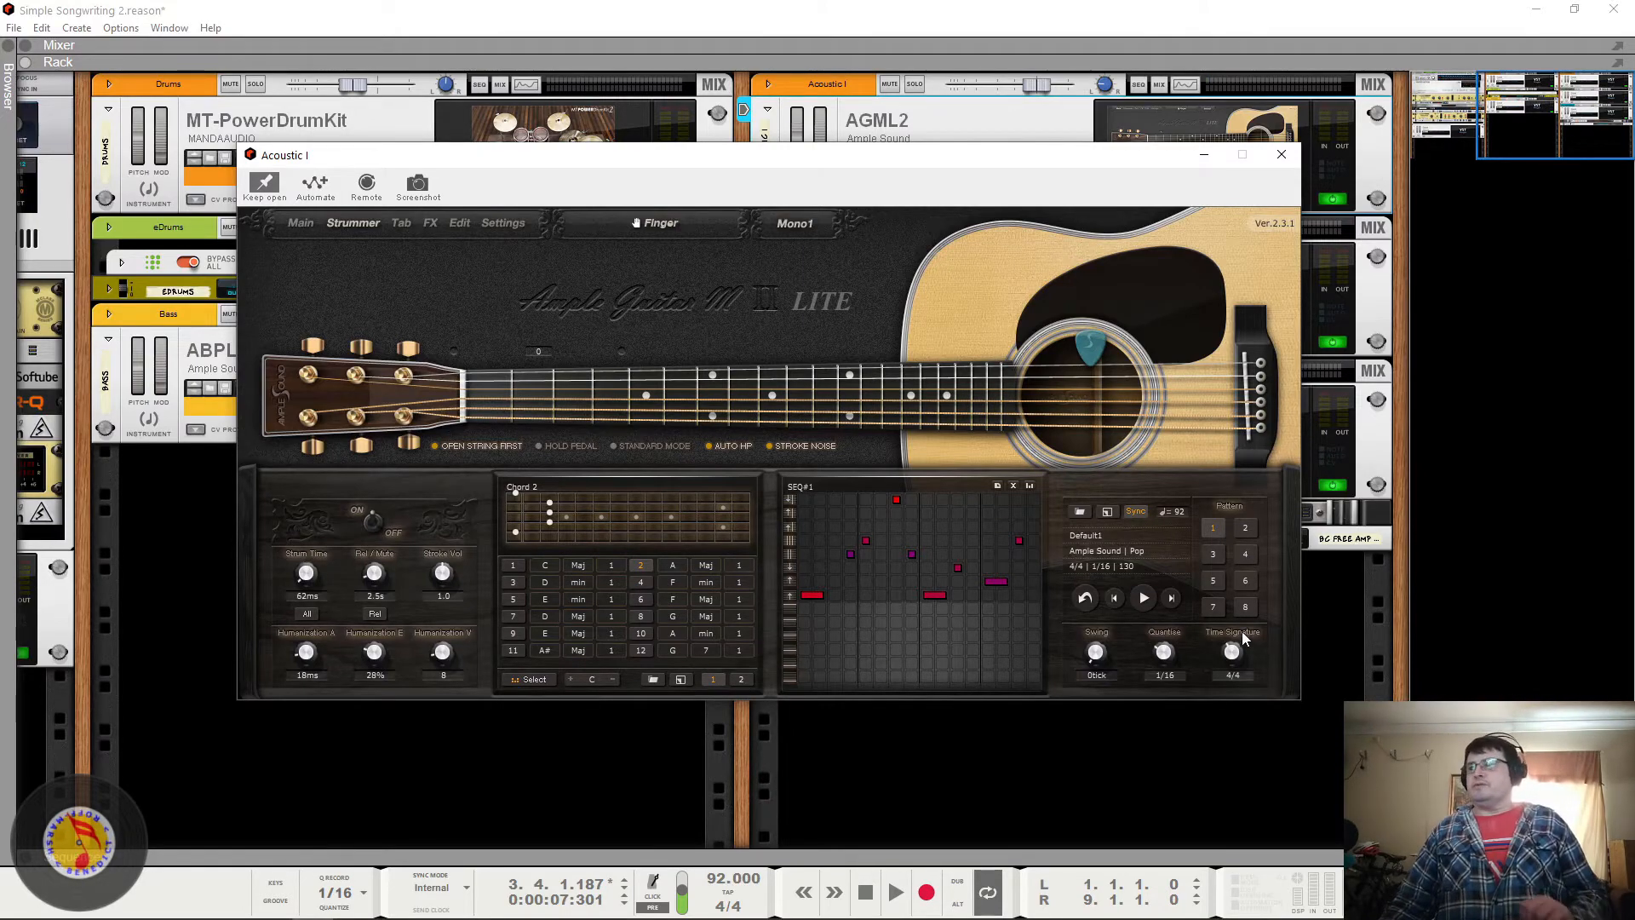
Step: Select strum pattern 8 and set chord 1's type to m11
{"action": "left_click", "coordinate": [1245, 606]}
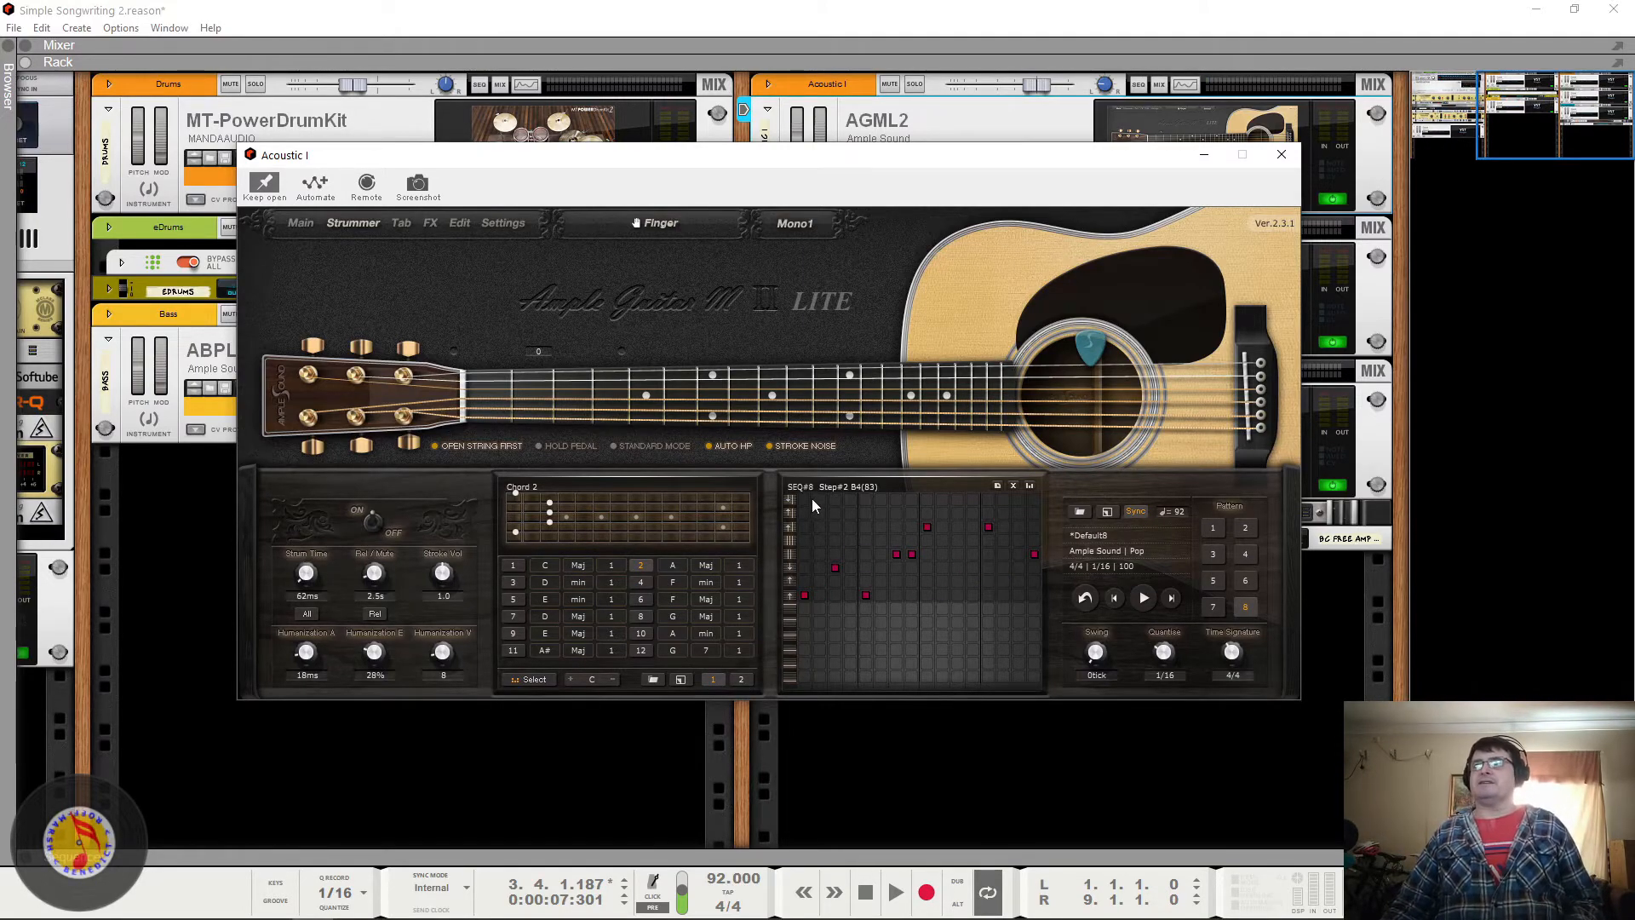
{"action": "left_click", "coordinate": [571, 564]}
{"action": "left_click", "coordinate": [591, 545]}
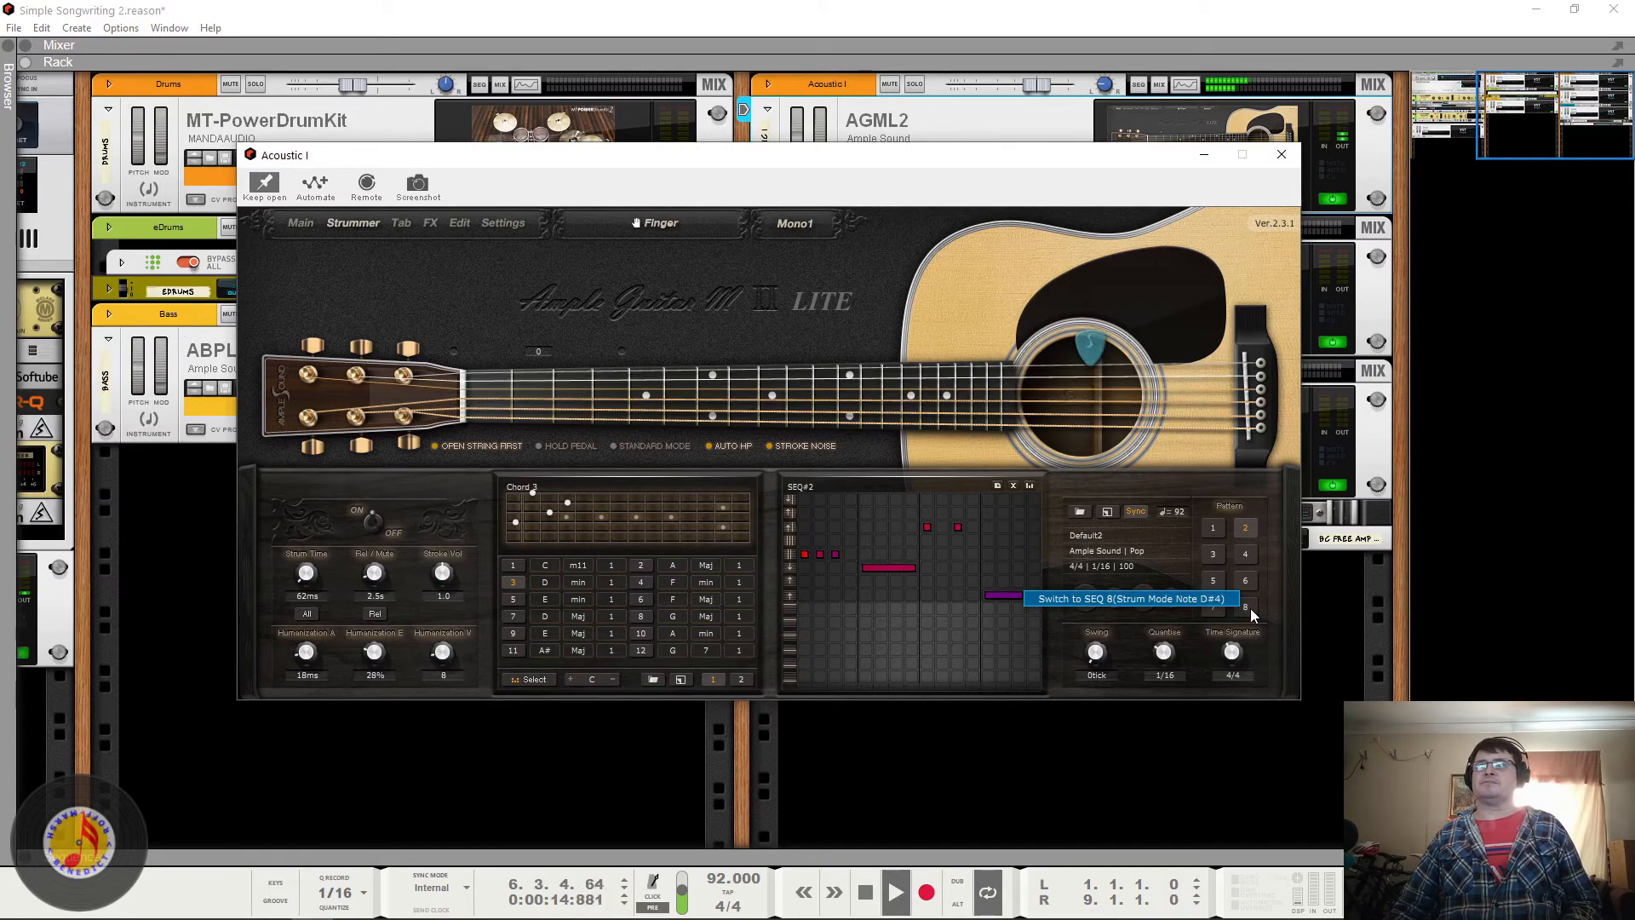
Step: Stop the song and try dim as chord 1's type while previewing strum pattern 2
{"action": "key", "text": "space"}
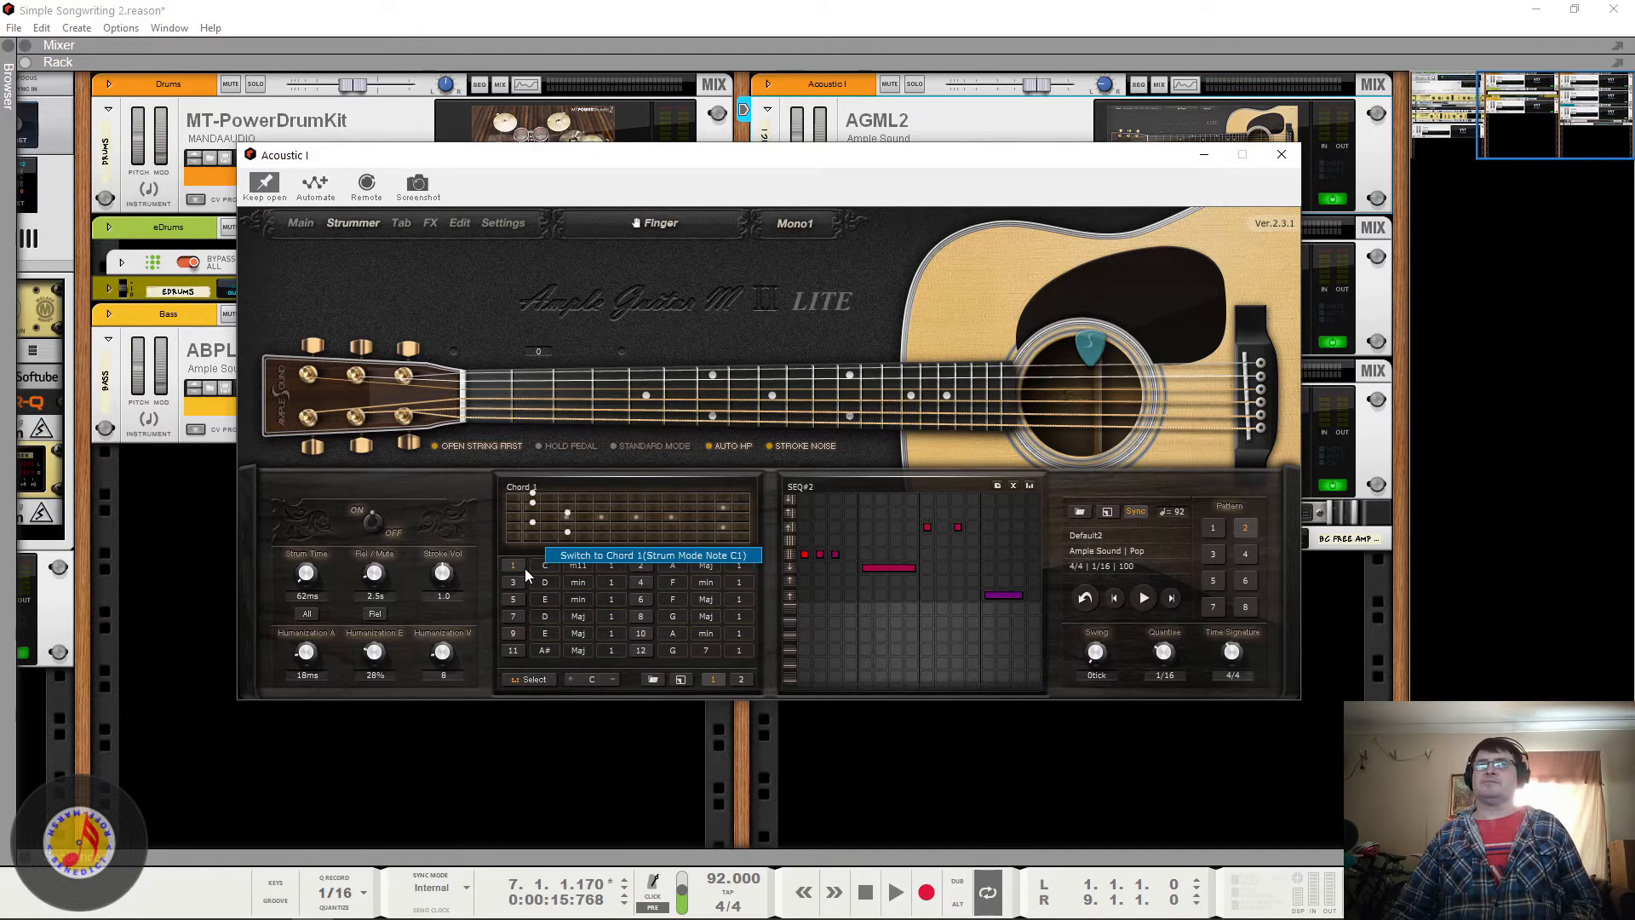
{"action": "left_click", "coordinate": [1142, 599]}
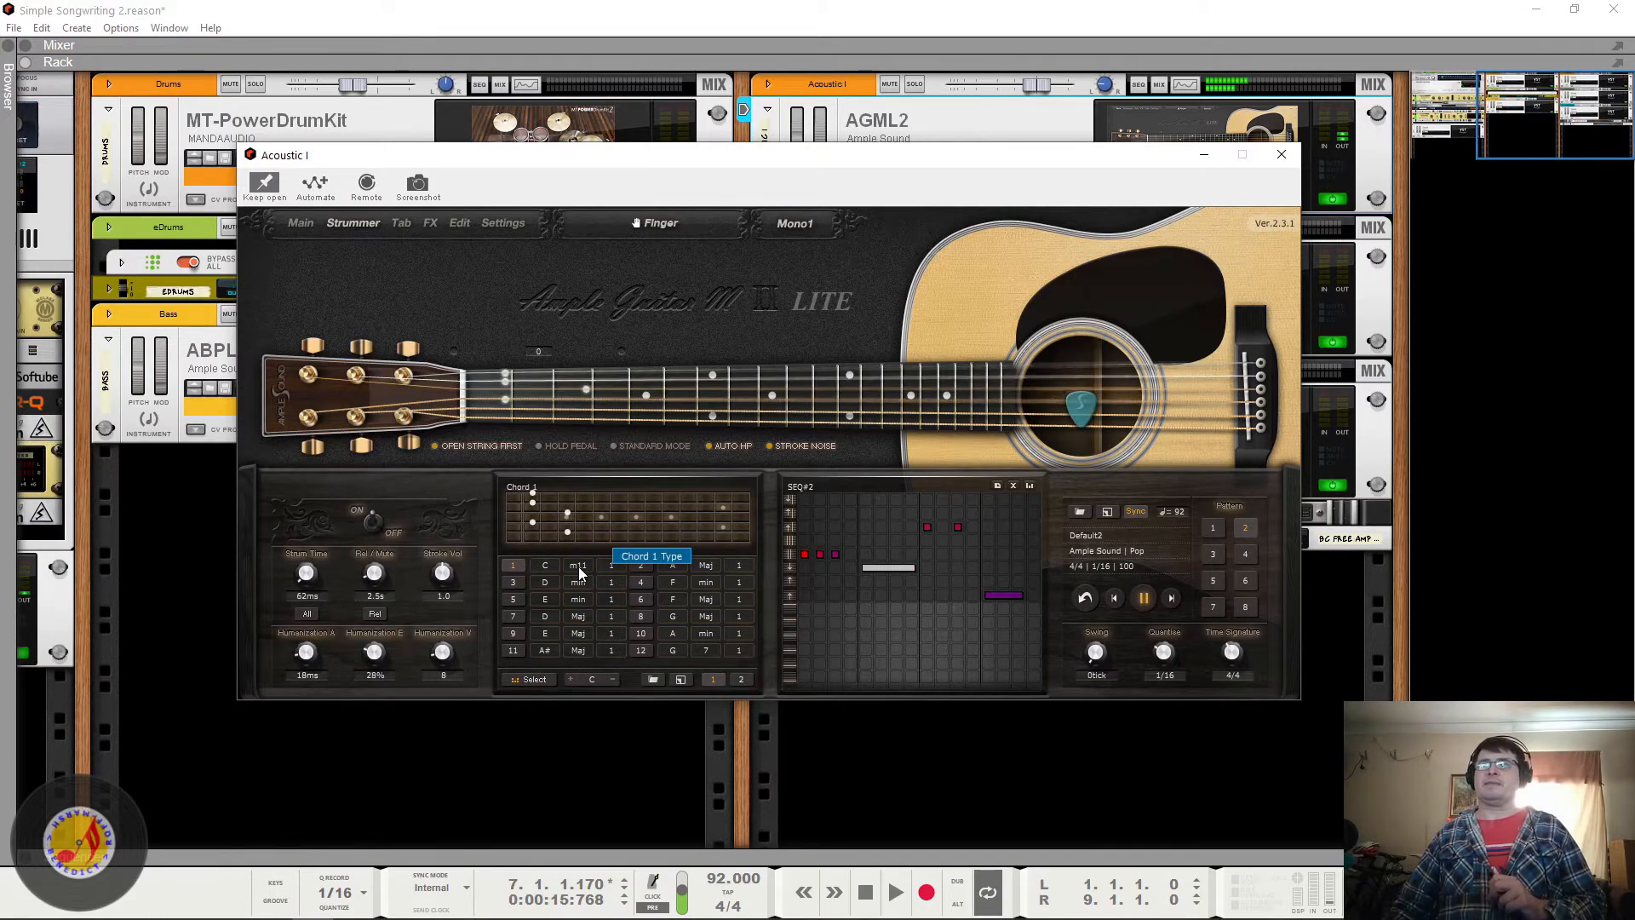
{"action": "left_click", "coordinate": [579, 565]}
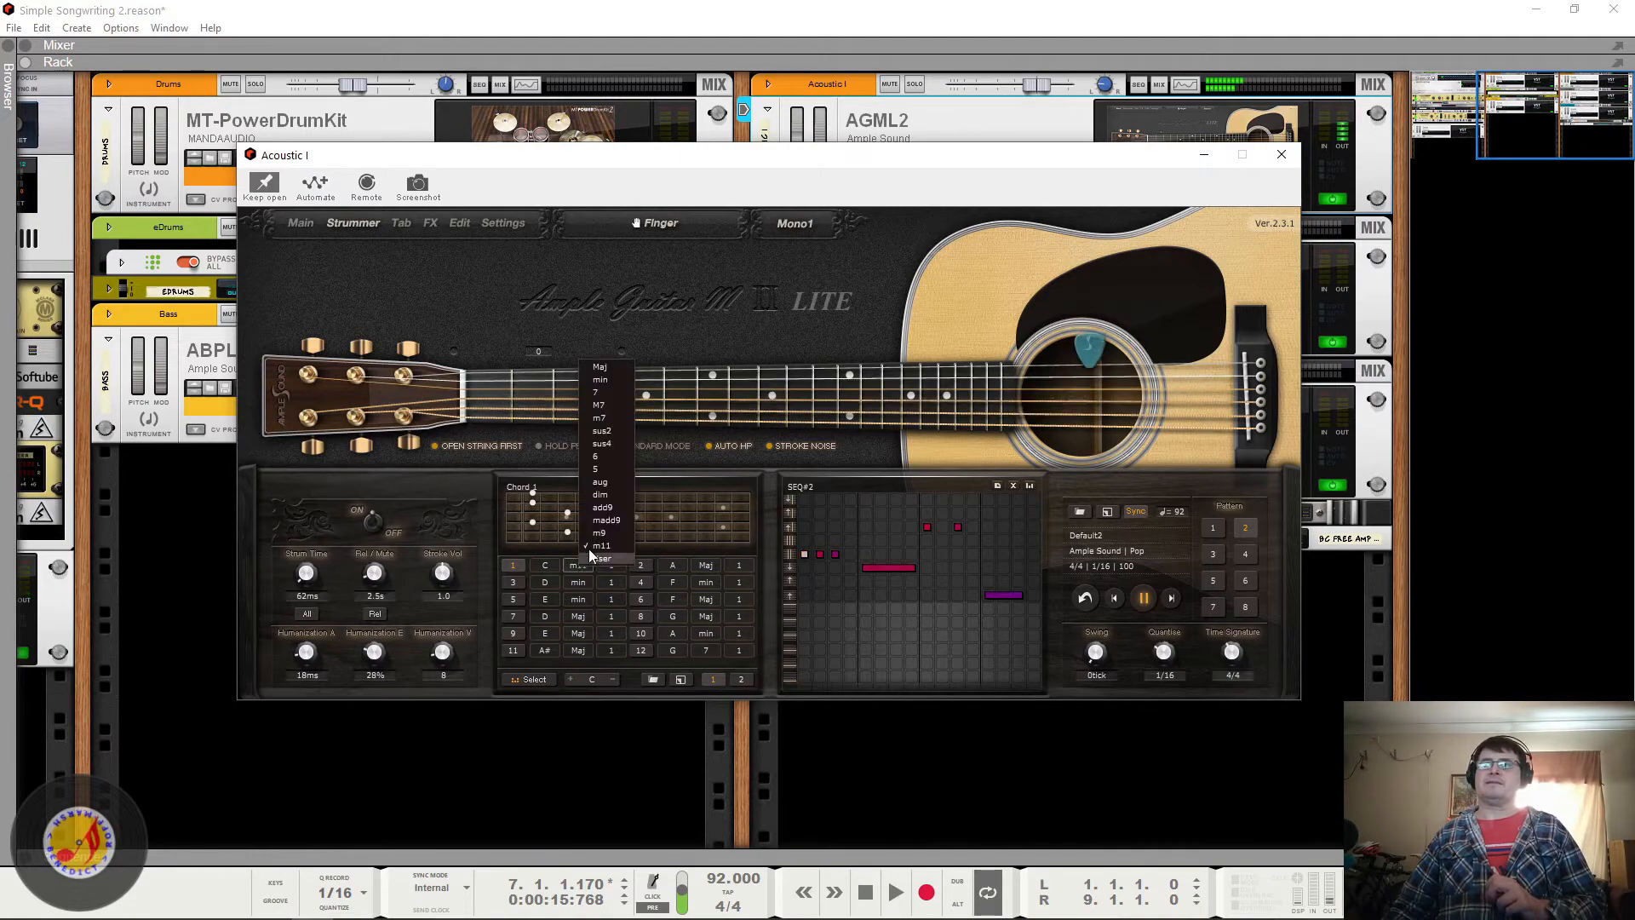
{"action": "left_click", "coordinate": [601, 495]}
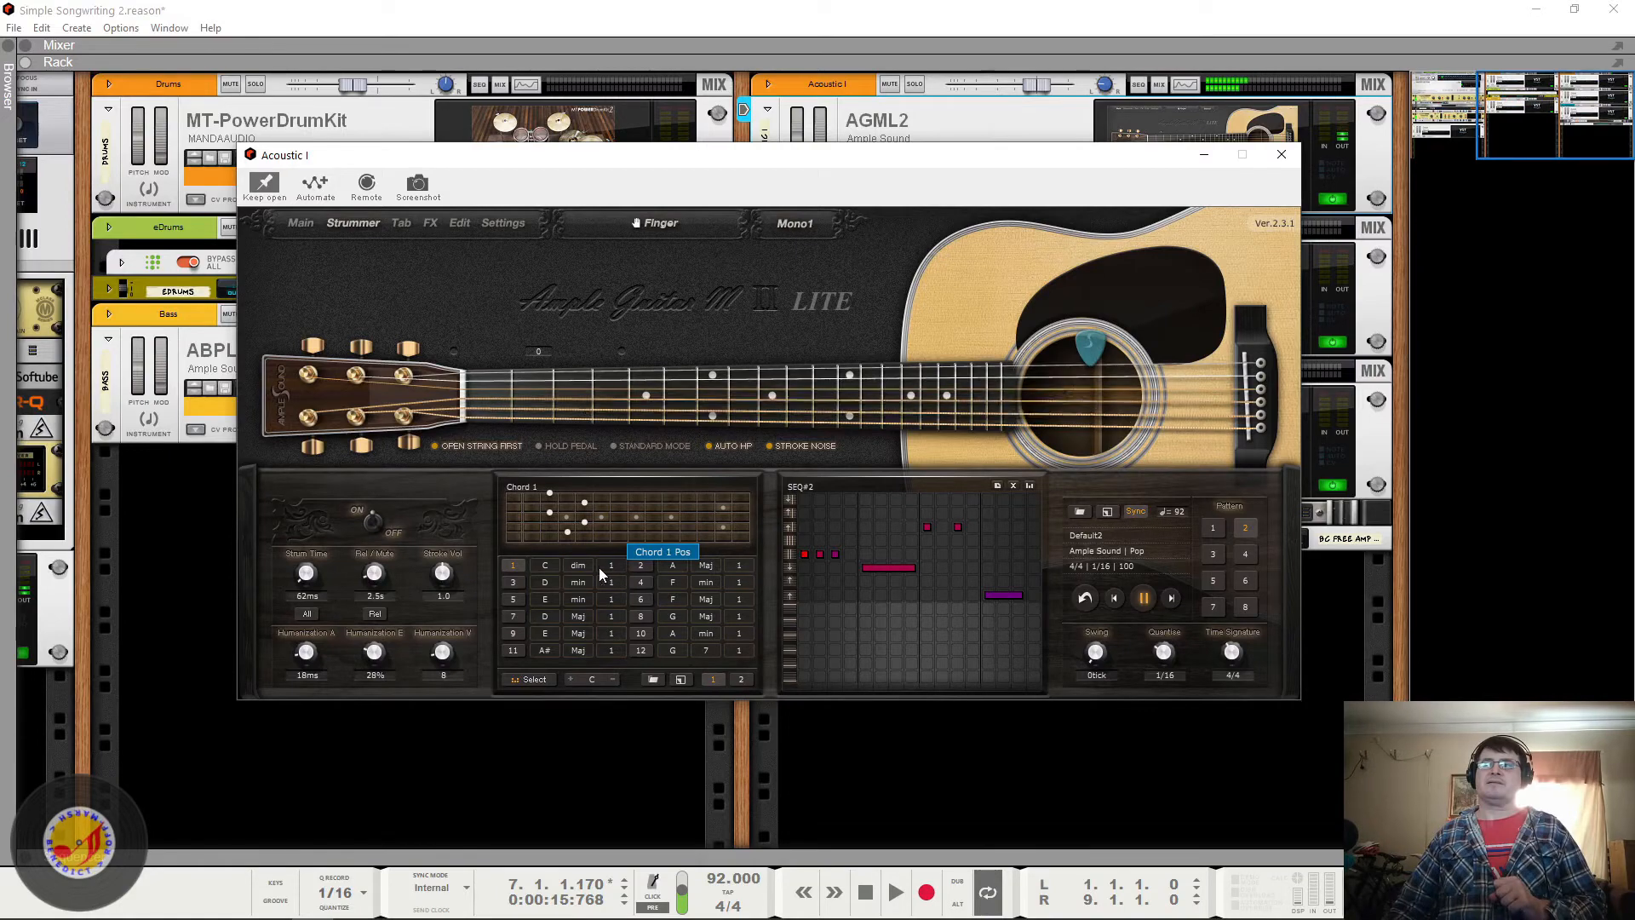
{"action": "left_click", "coordinate": [1121, 601]}
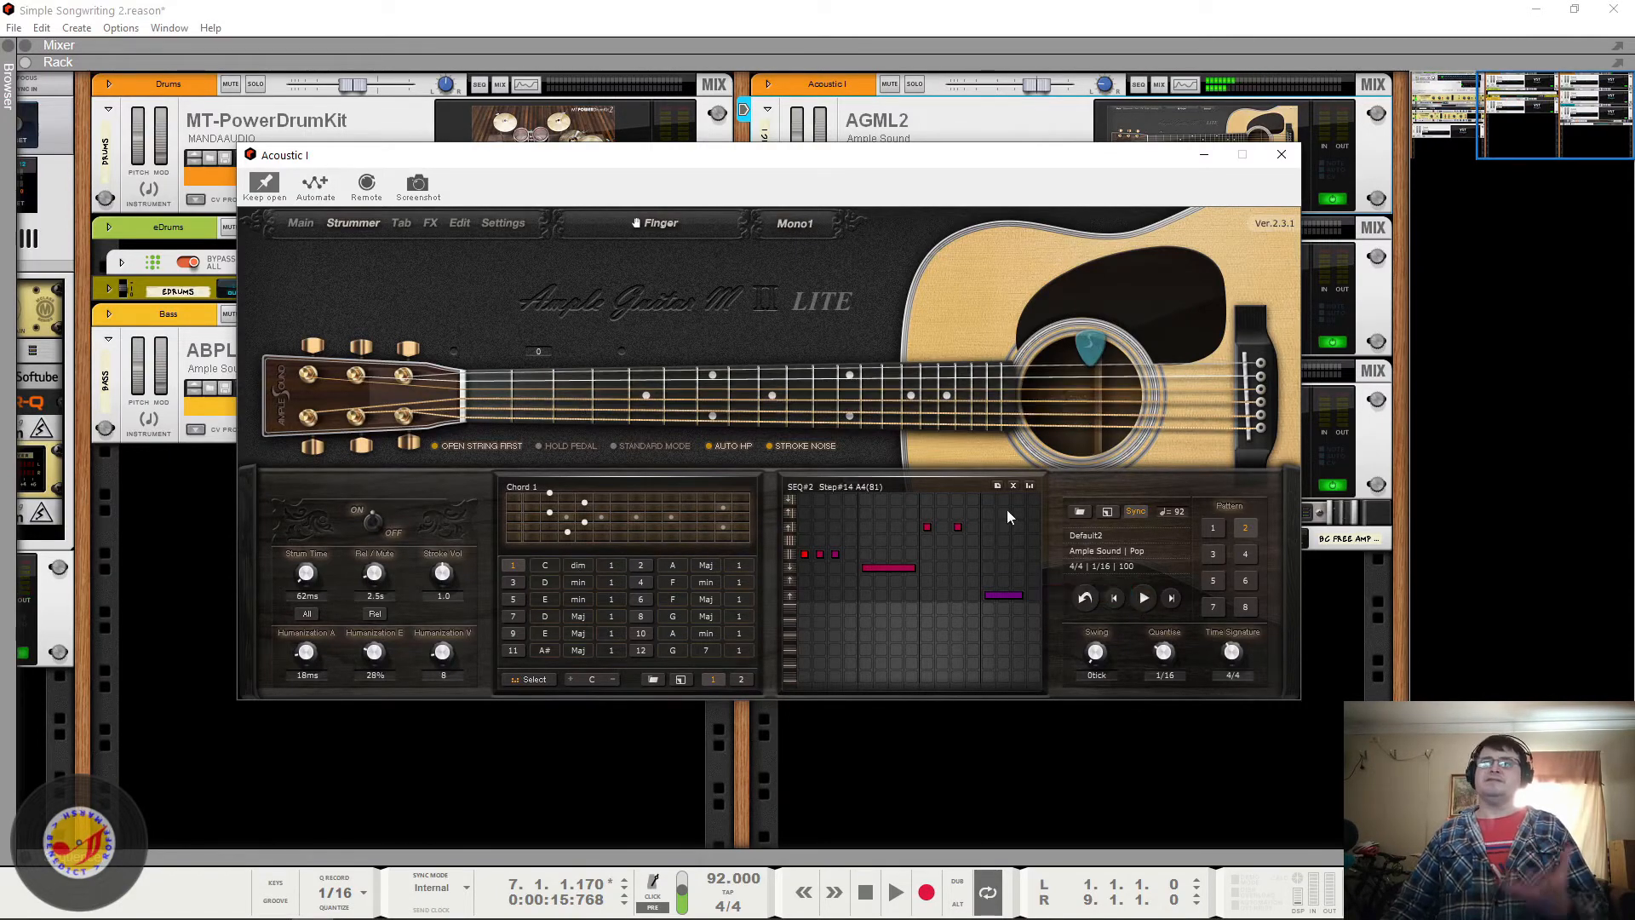
Step: Select strum pattern 1 and set chord 1's type to Maj
{"action": "left_click", "coordinate": [1214, 528]}
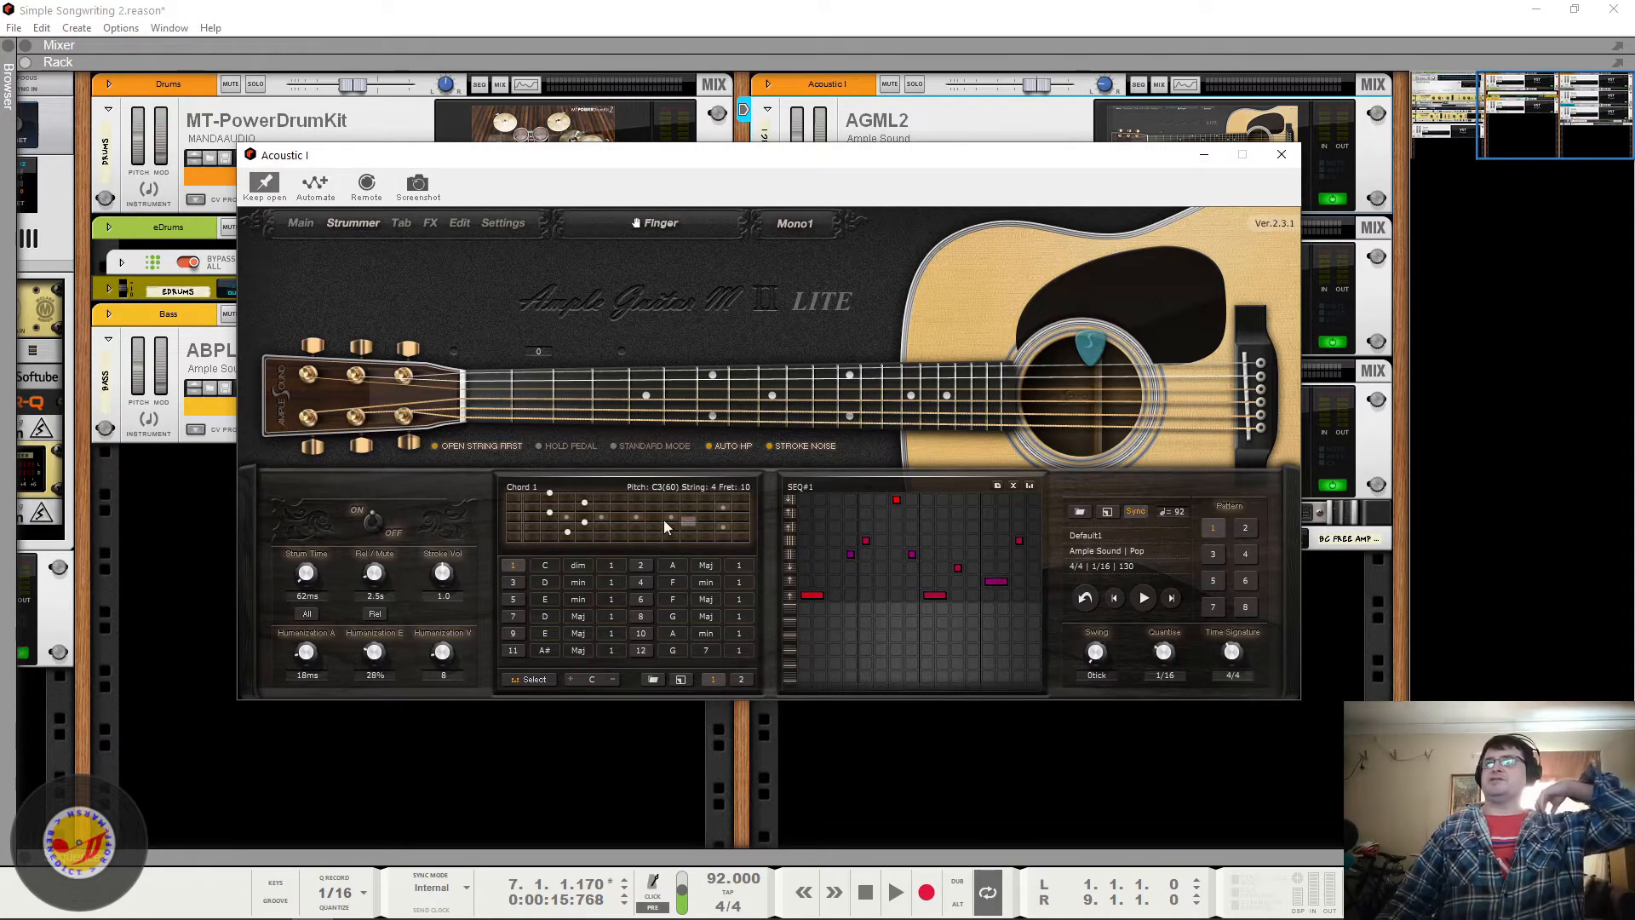
{"action": "left_click", "coordinate": [576, 564]}
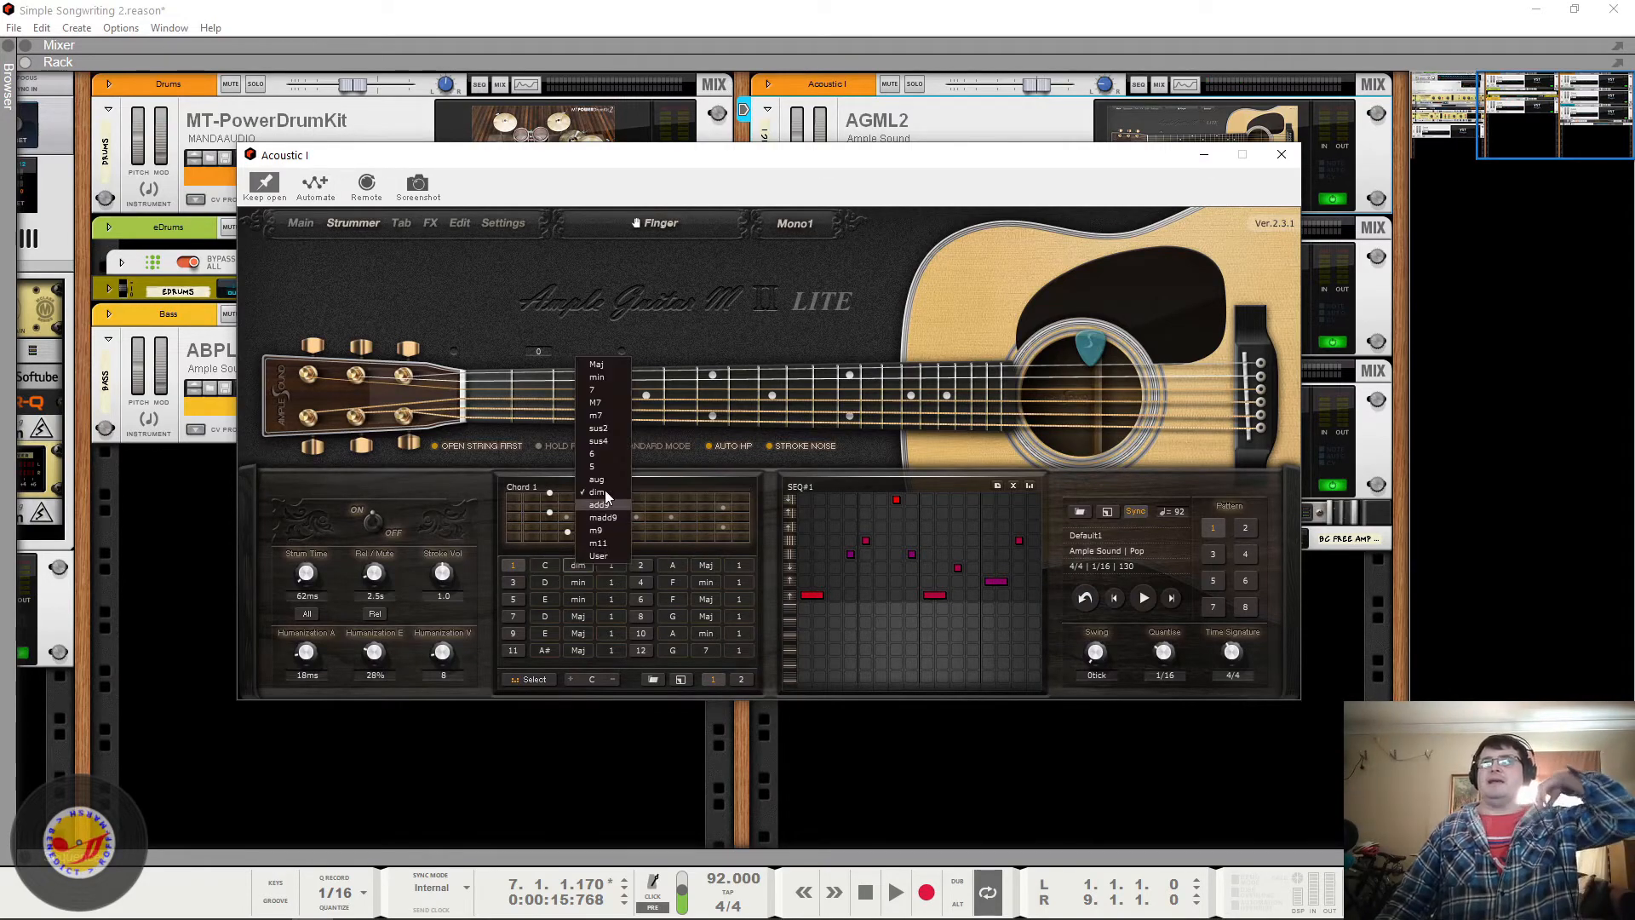
{"action": "left_click", "coordinate": [611, 366]}
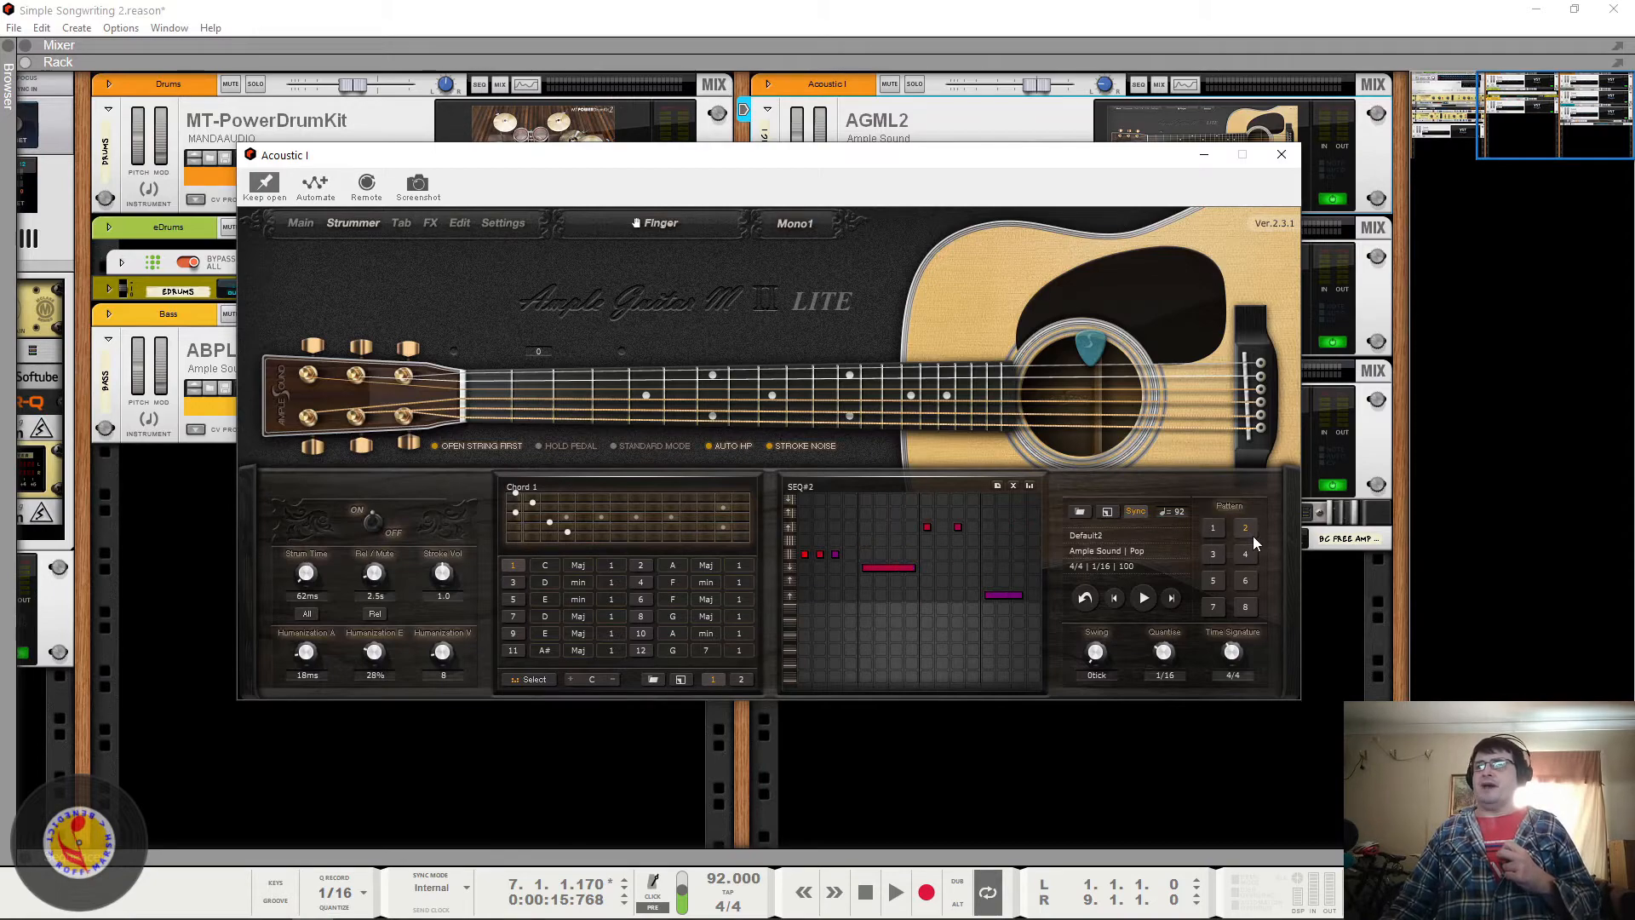
Step: Look through strum patterns 5, 7 and 8, and return to pattern 1
{"action": "left_click", "coordinate": [1241, 582]}
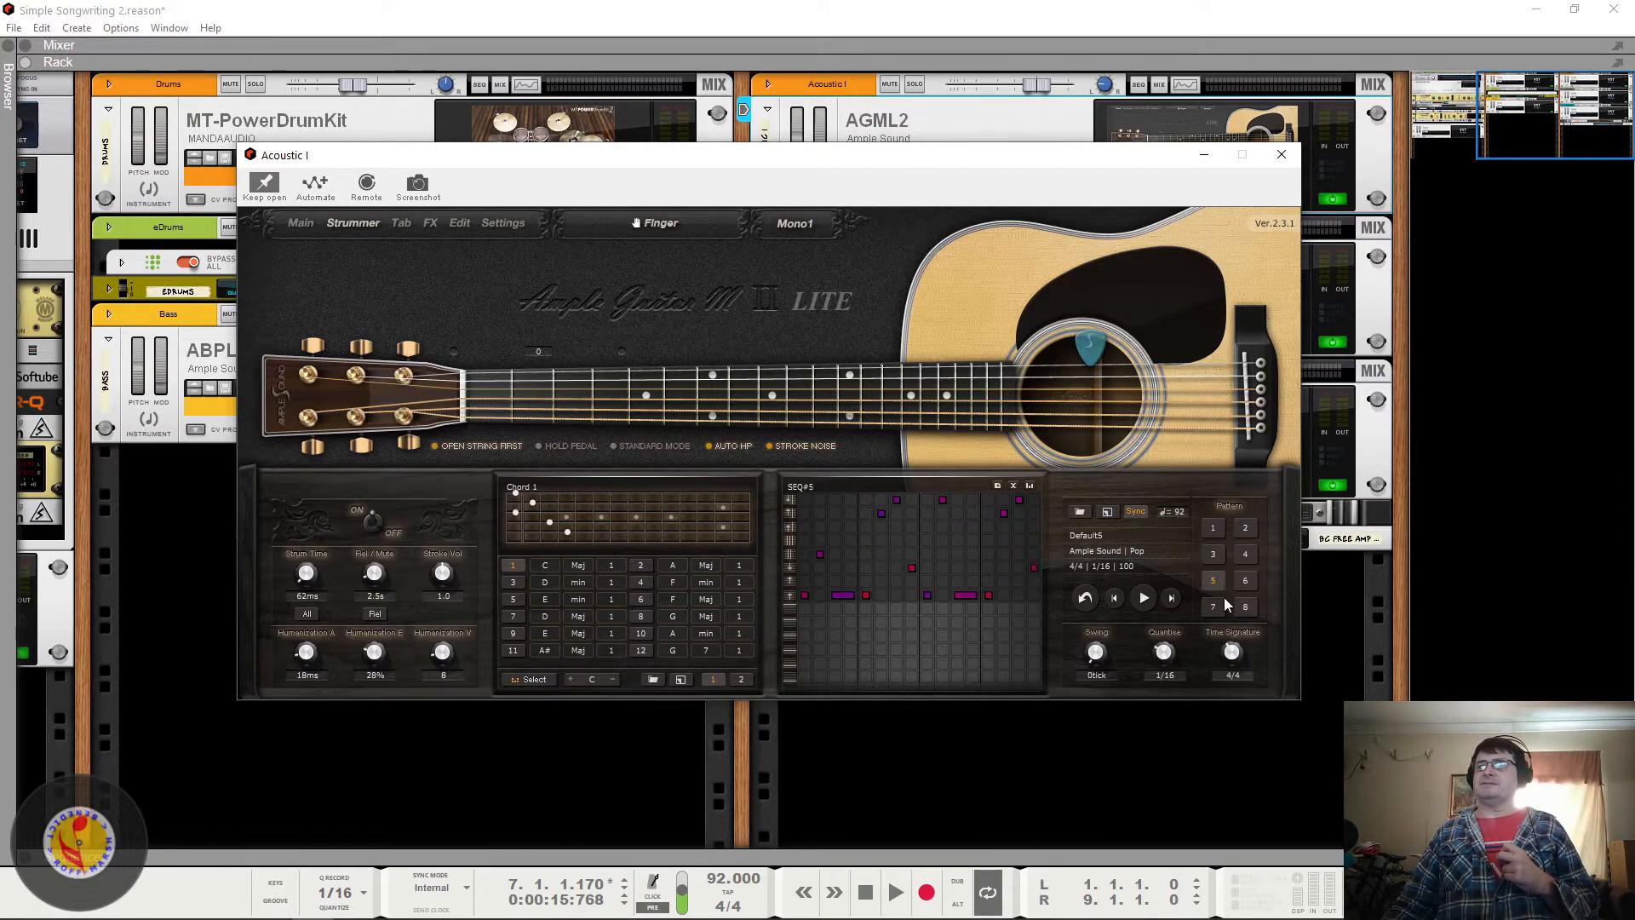
{"action": "left_click", "coordinate": [1245, 608]}
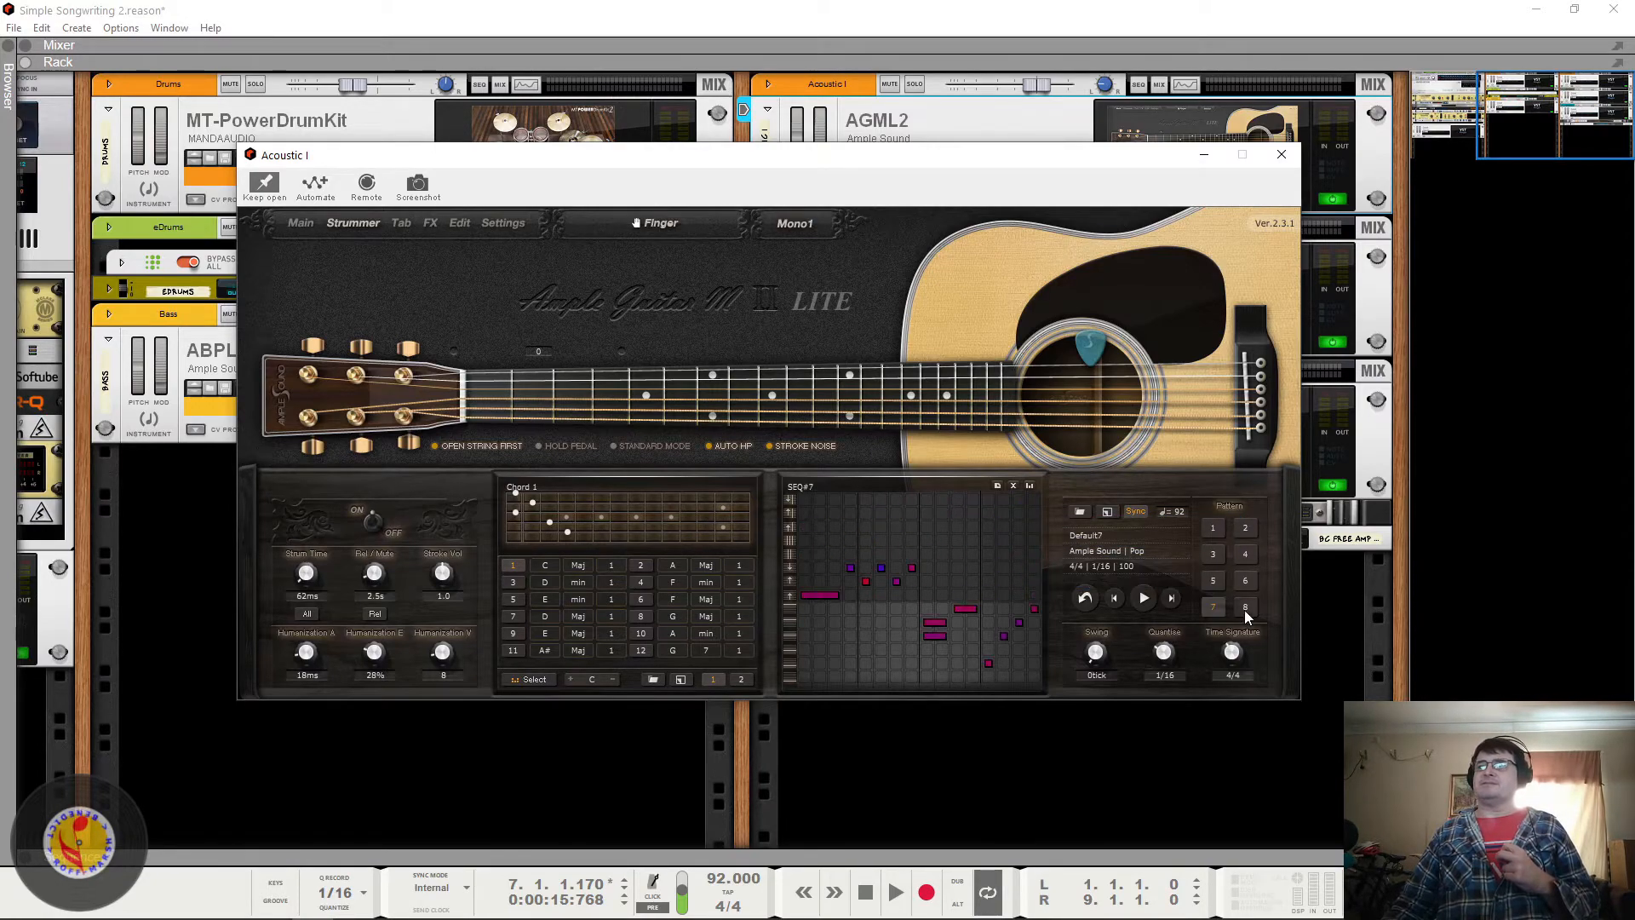
{"action": "left_click", "coordinate": [1213, 529]}
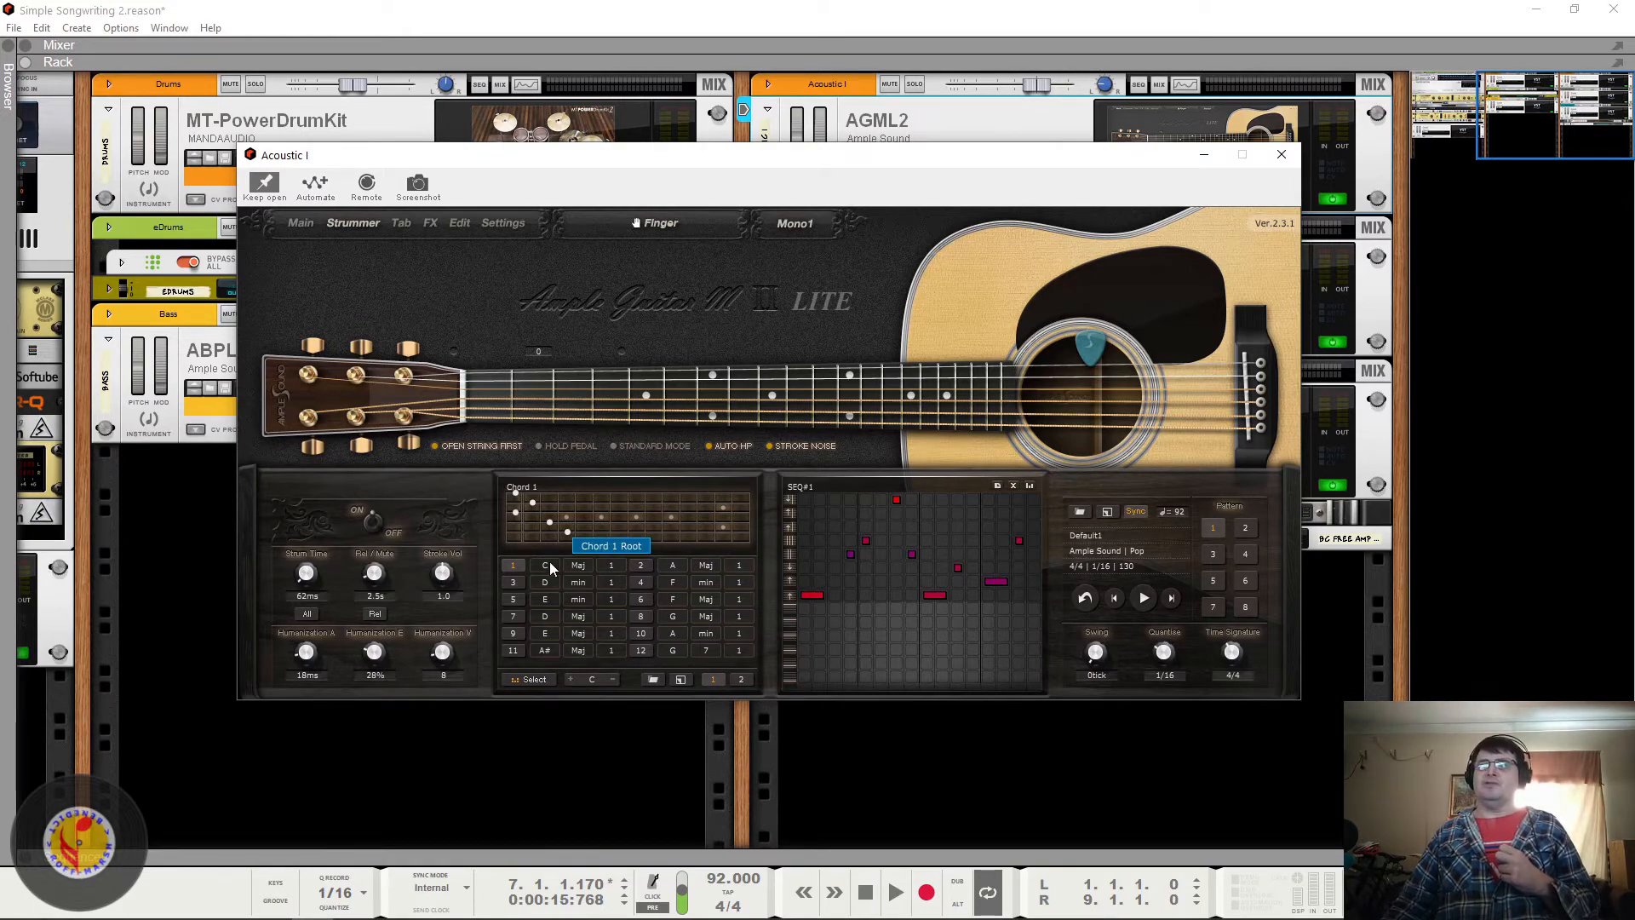
Step: Show the guitar's main keyboard view and audition the key that plays SEQ 1
{"action": "left_click", "coordinate": [288, 223]}
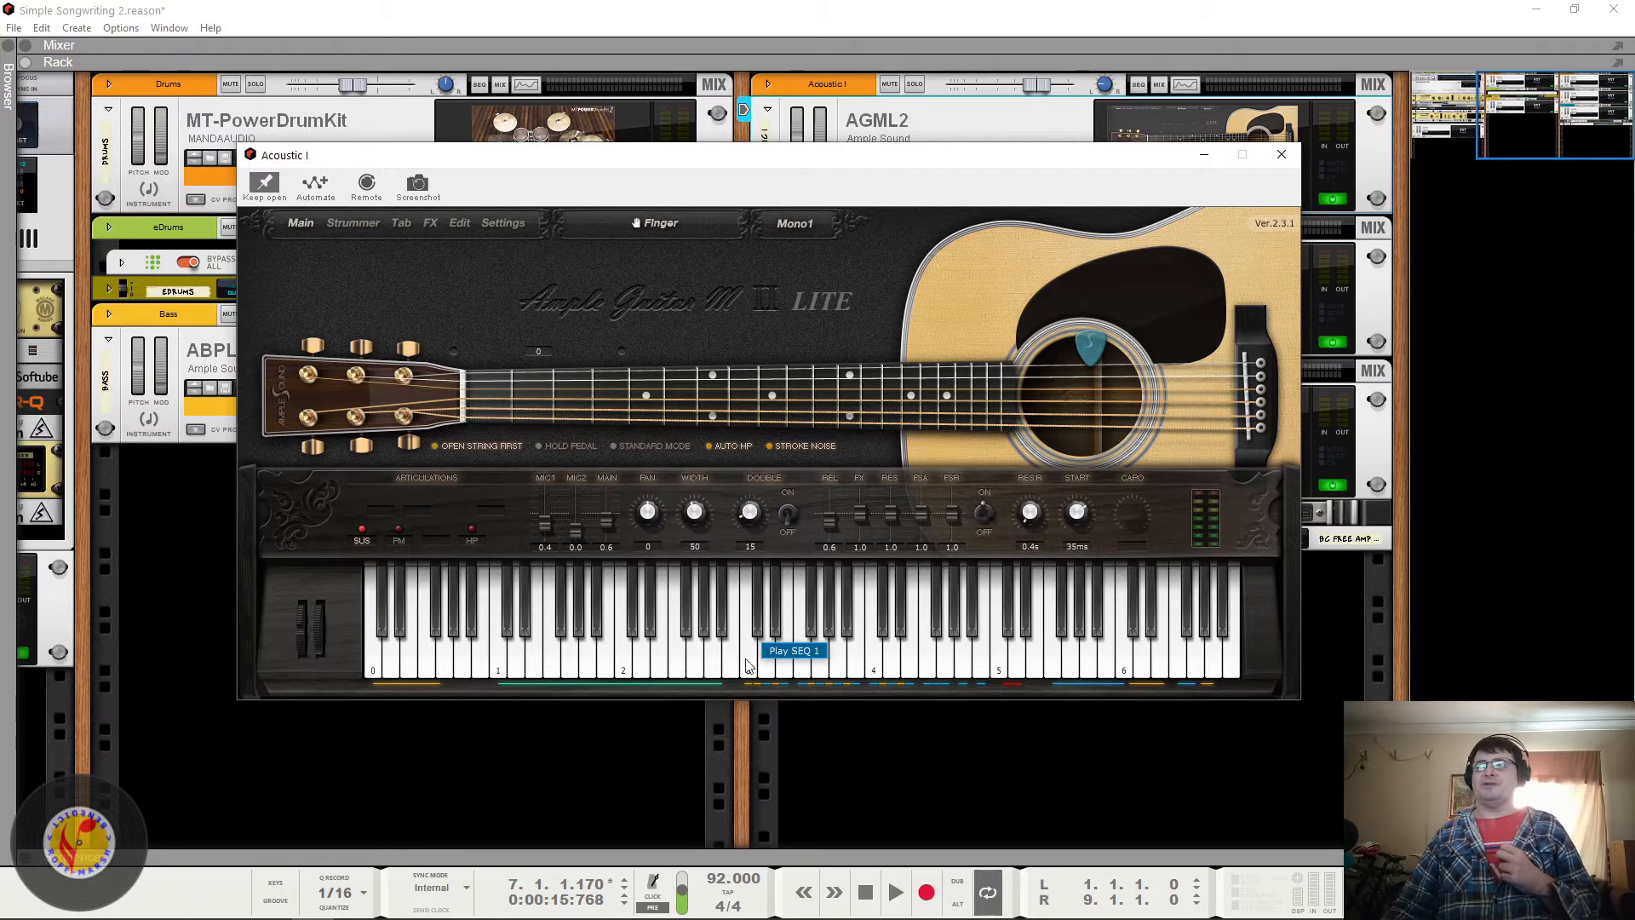
{"action": "left_click", "coordinate": [753, 656]}
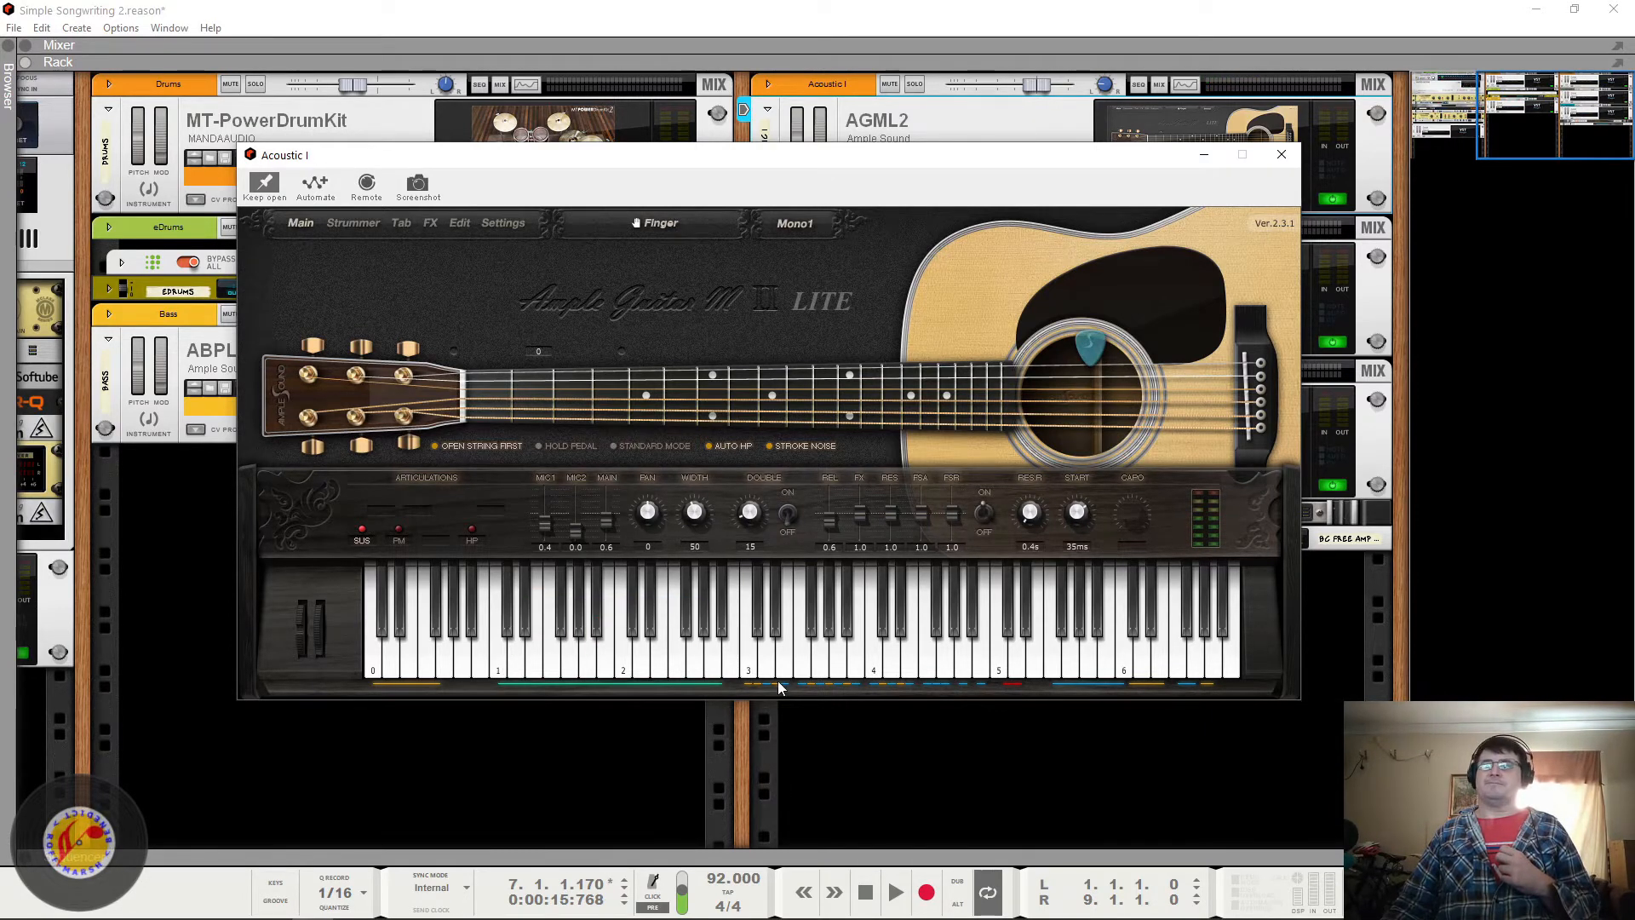
{"action": "left_click", "coordinate": [748, 668]}
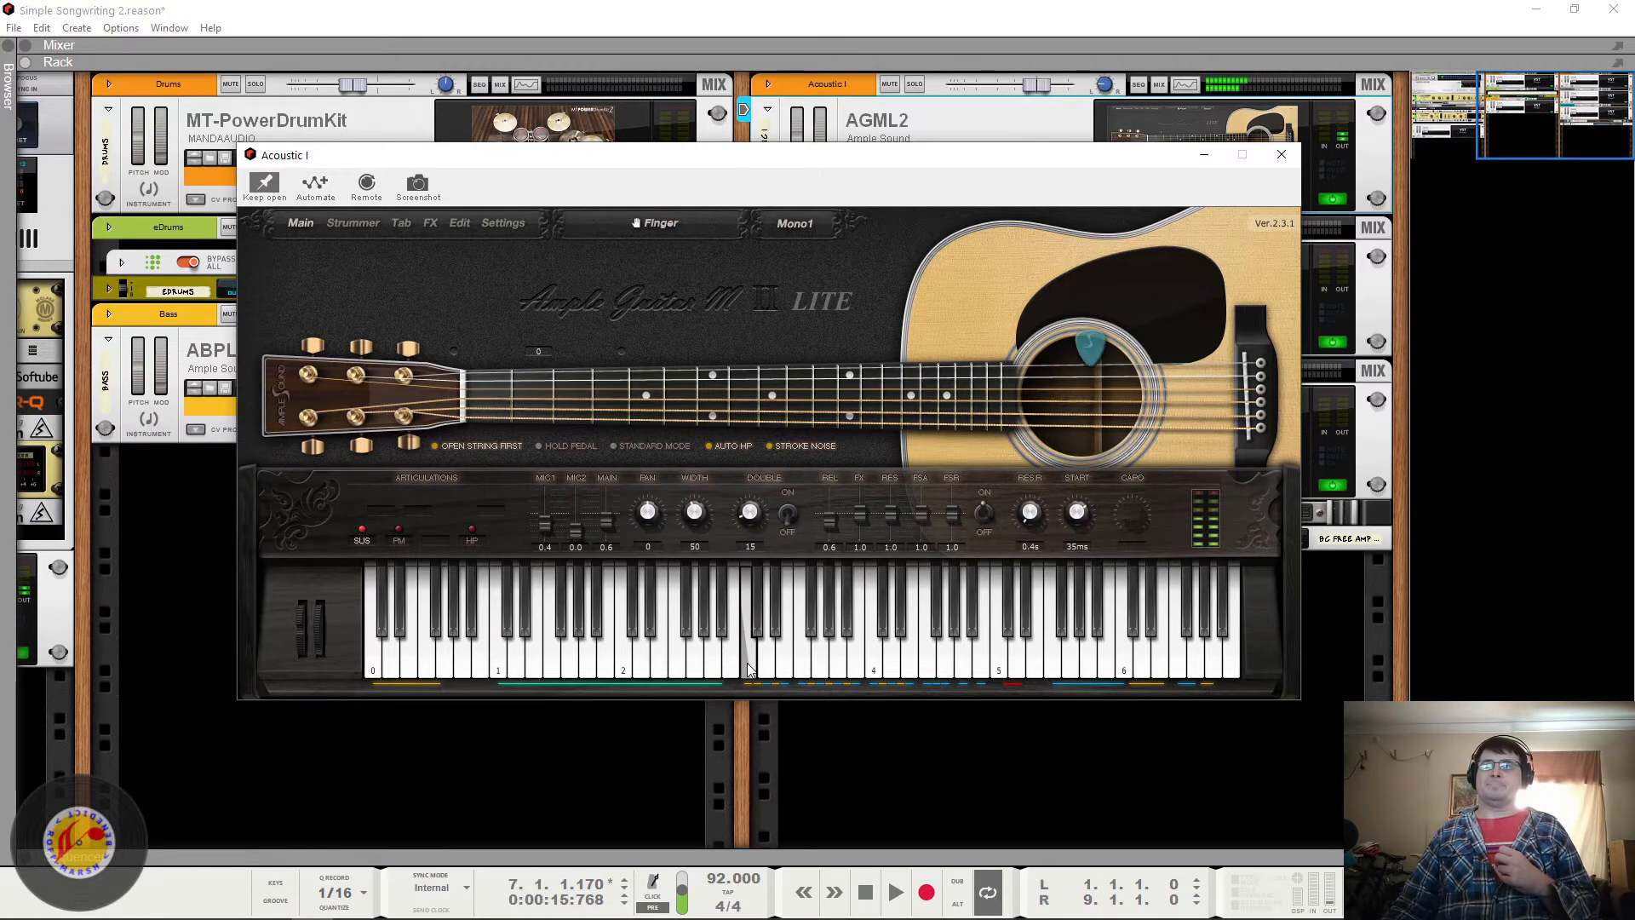
{"action": "left_click", "coordinate": [744, 676]}
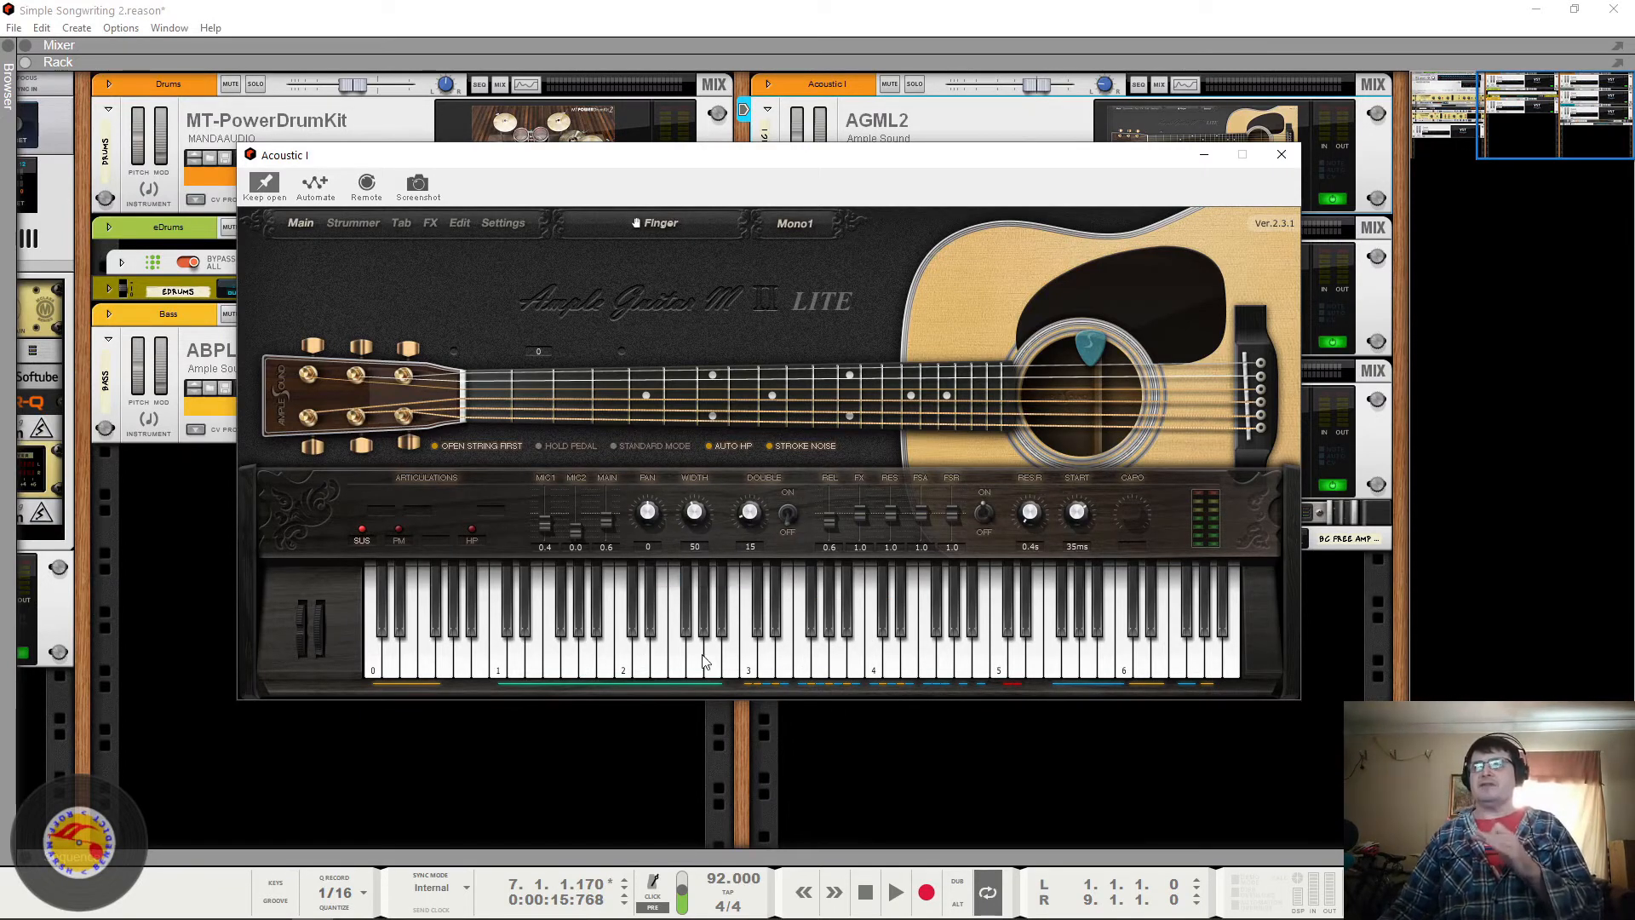
{"action": "left_click", "coordinate": [749, 670]}
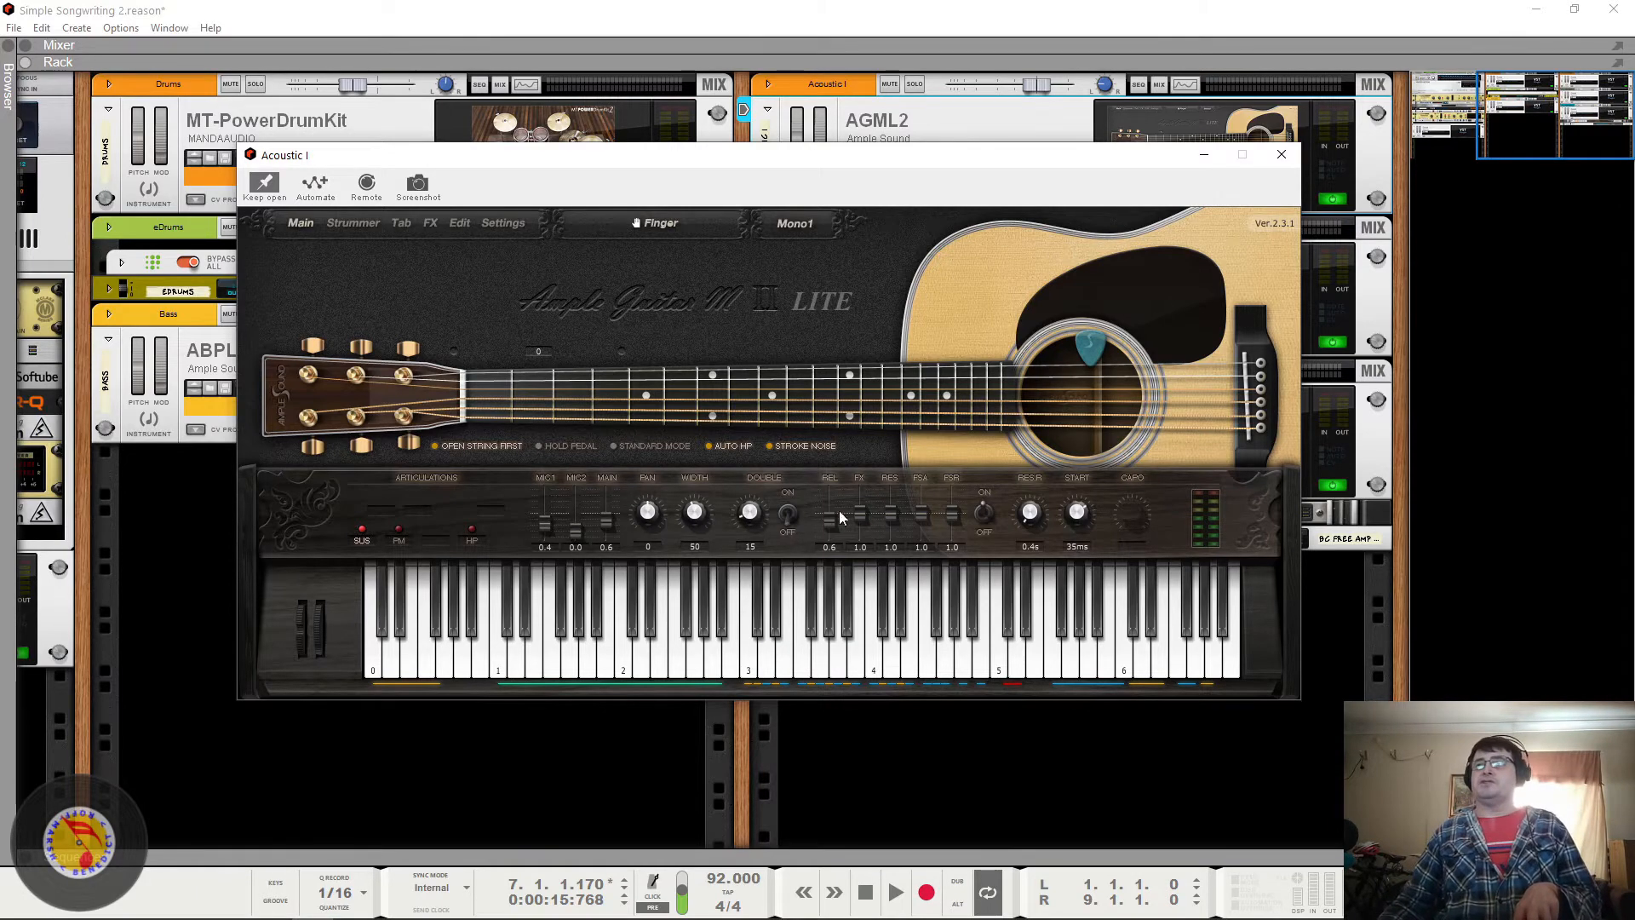
Step: Compare the strum pattern 1 settings in the Strummer with the trigger keys on the main keyboard
{"action": "left_click", "coordinate": [352, 224]}
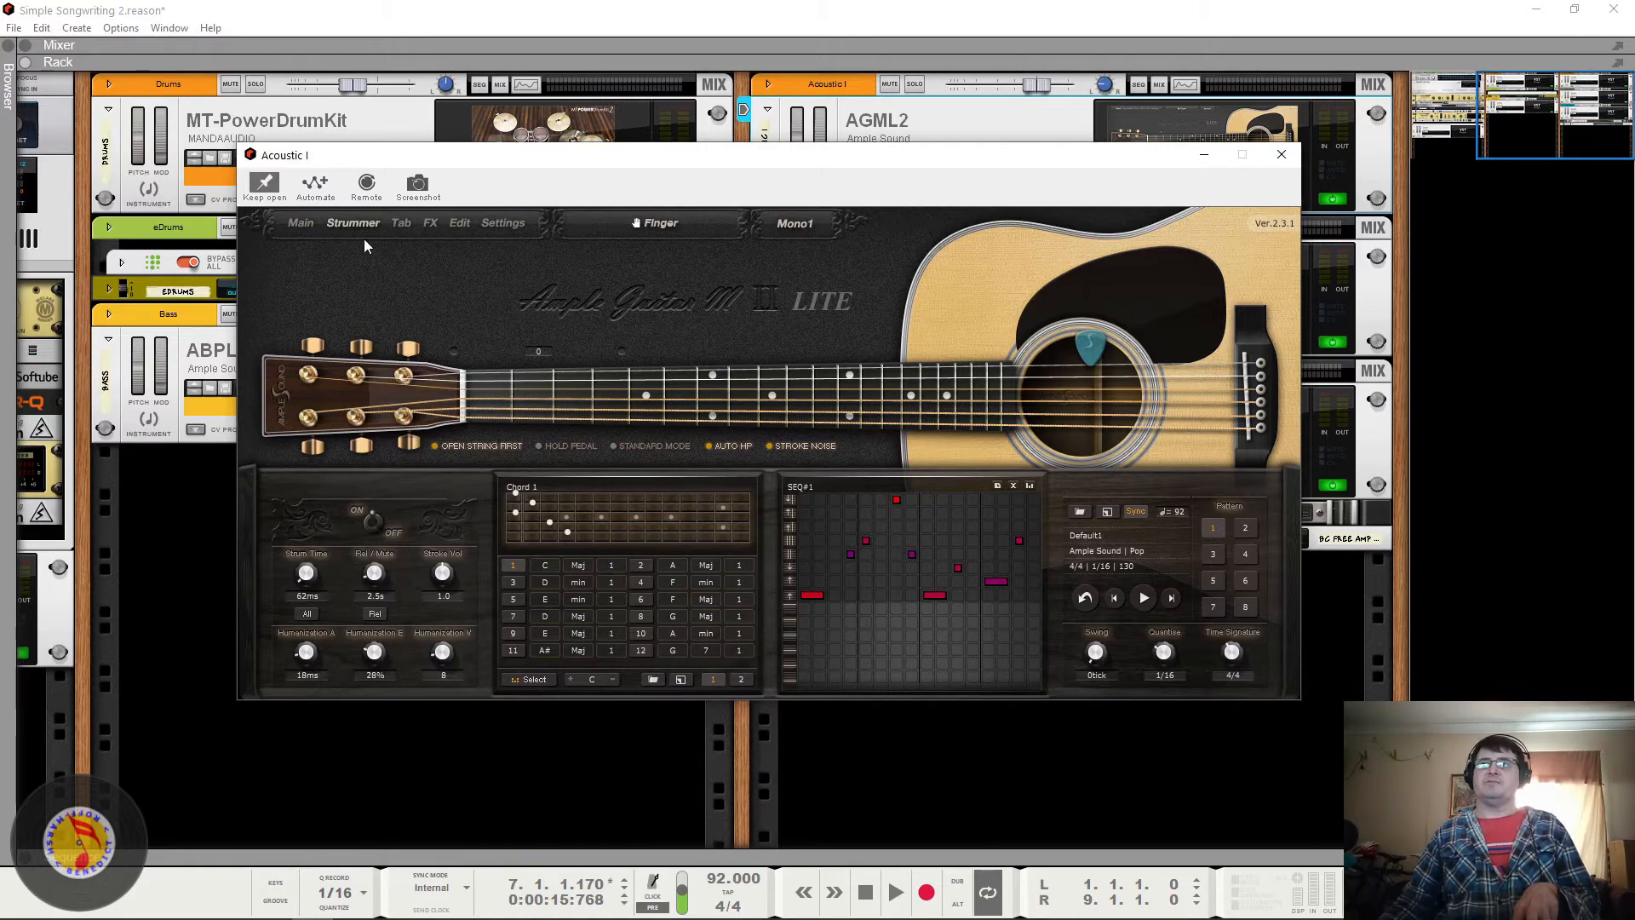
{"action": "left_click", "coordinate": [307, 222]}
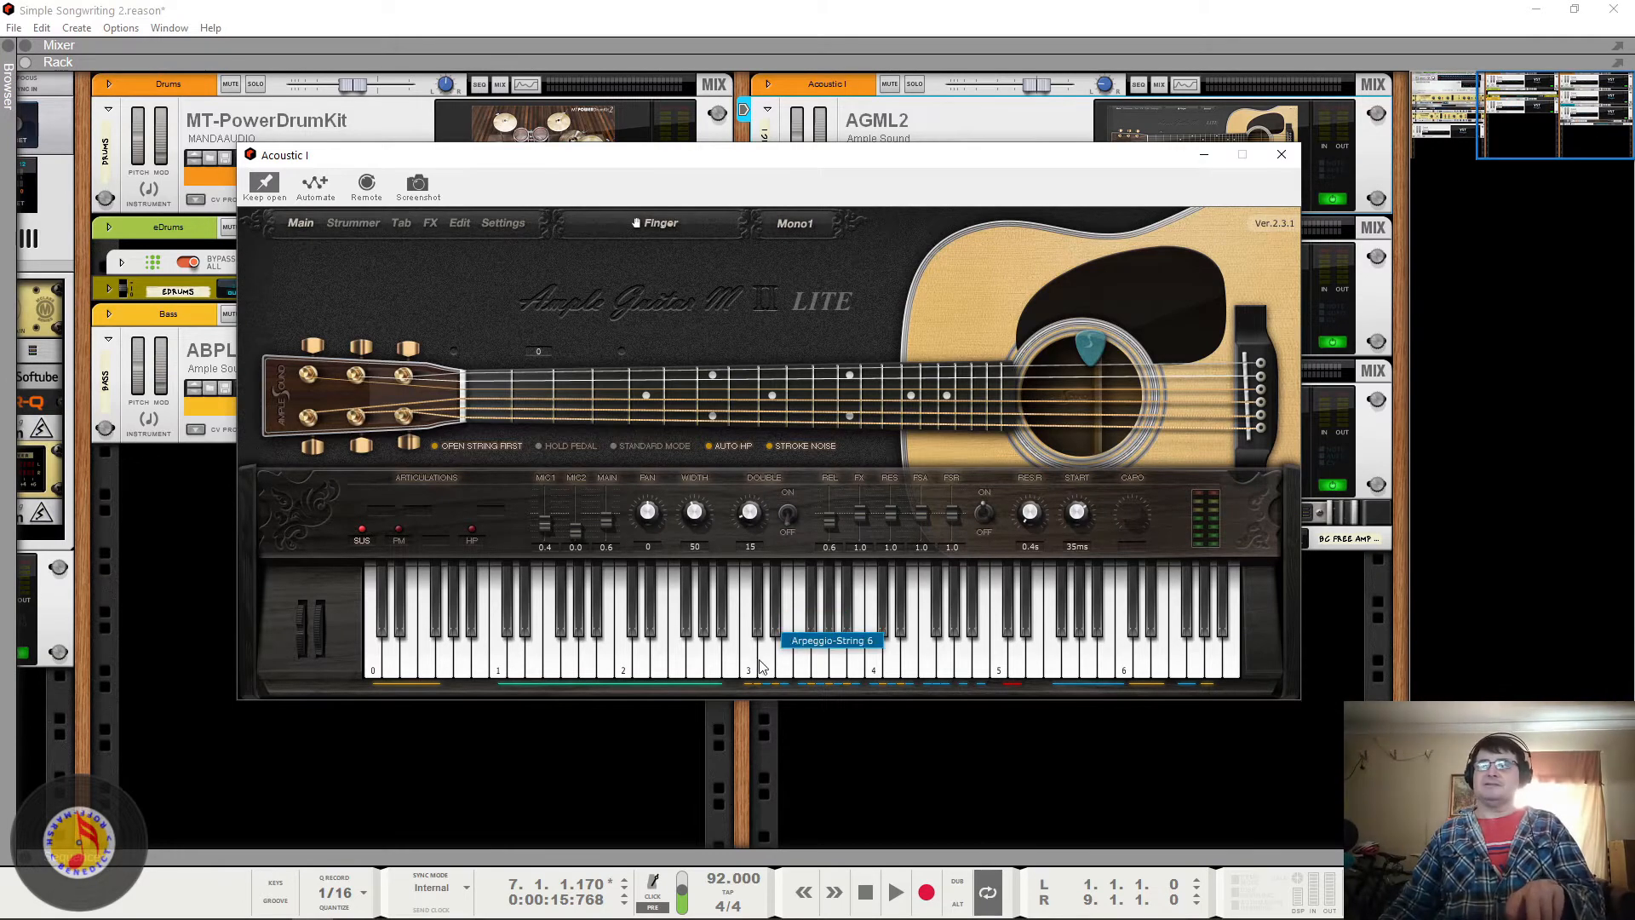
{"action": "left_click", "coordinate": [358, 223]}
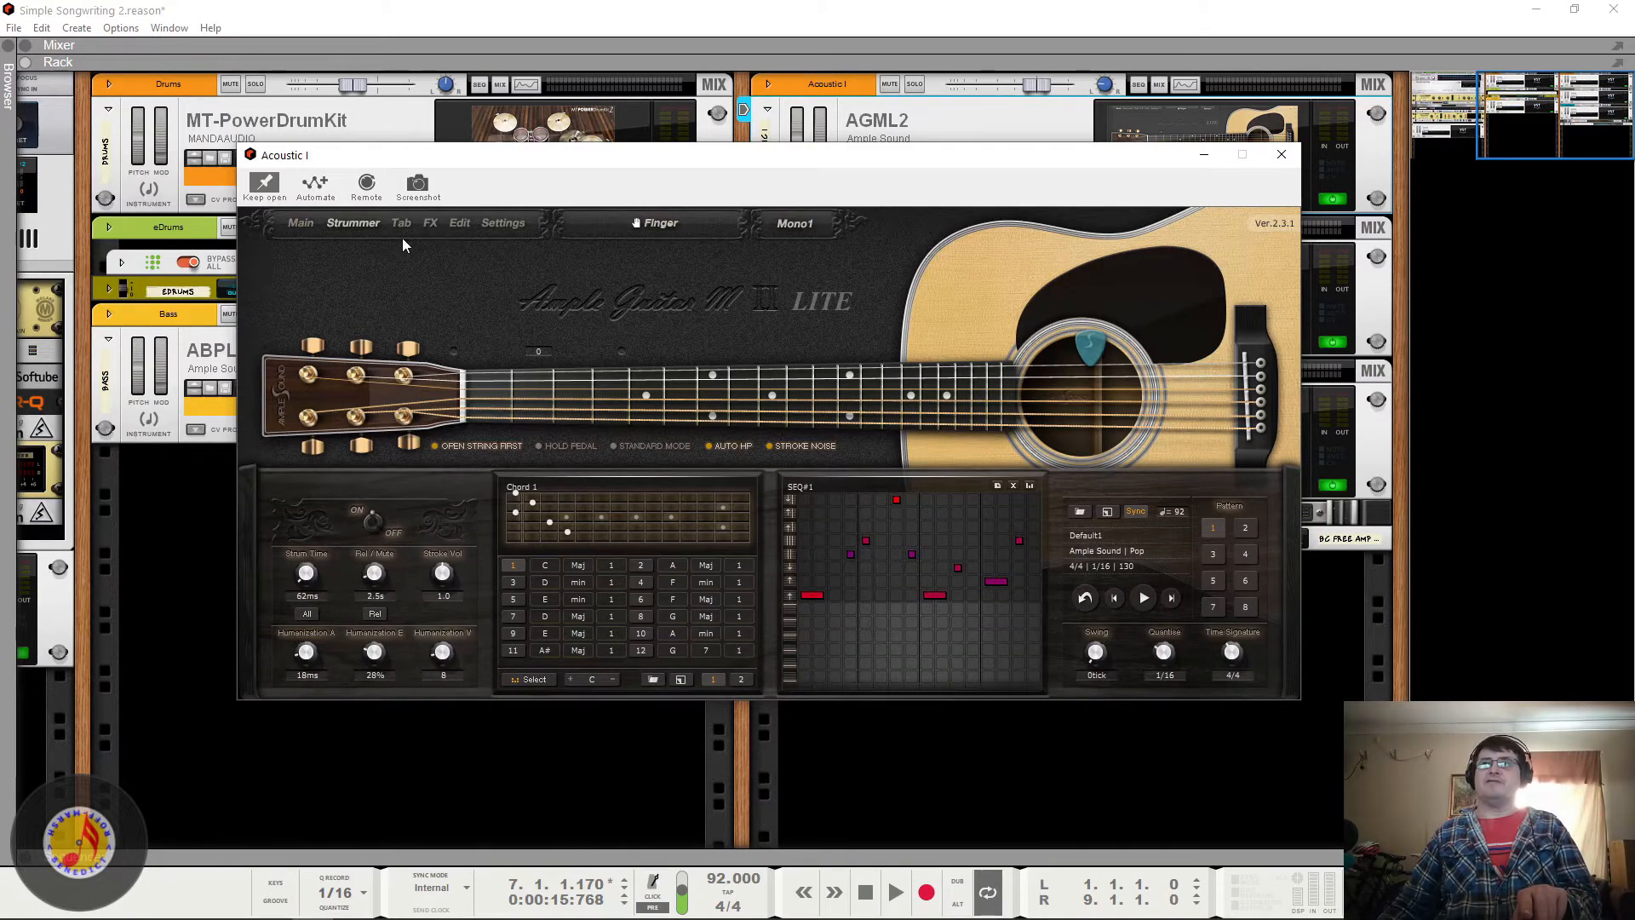
{"action": "left_click", "coordinate": [300, 223]}
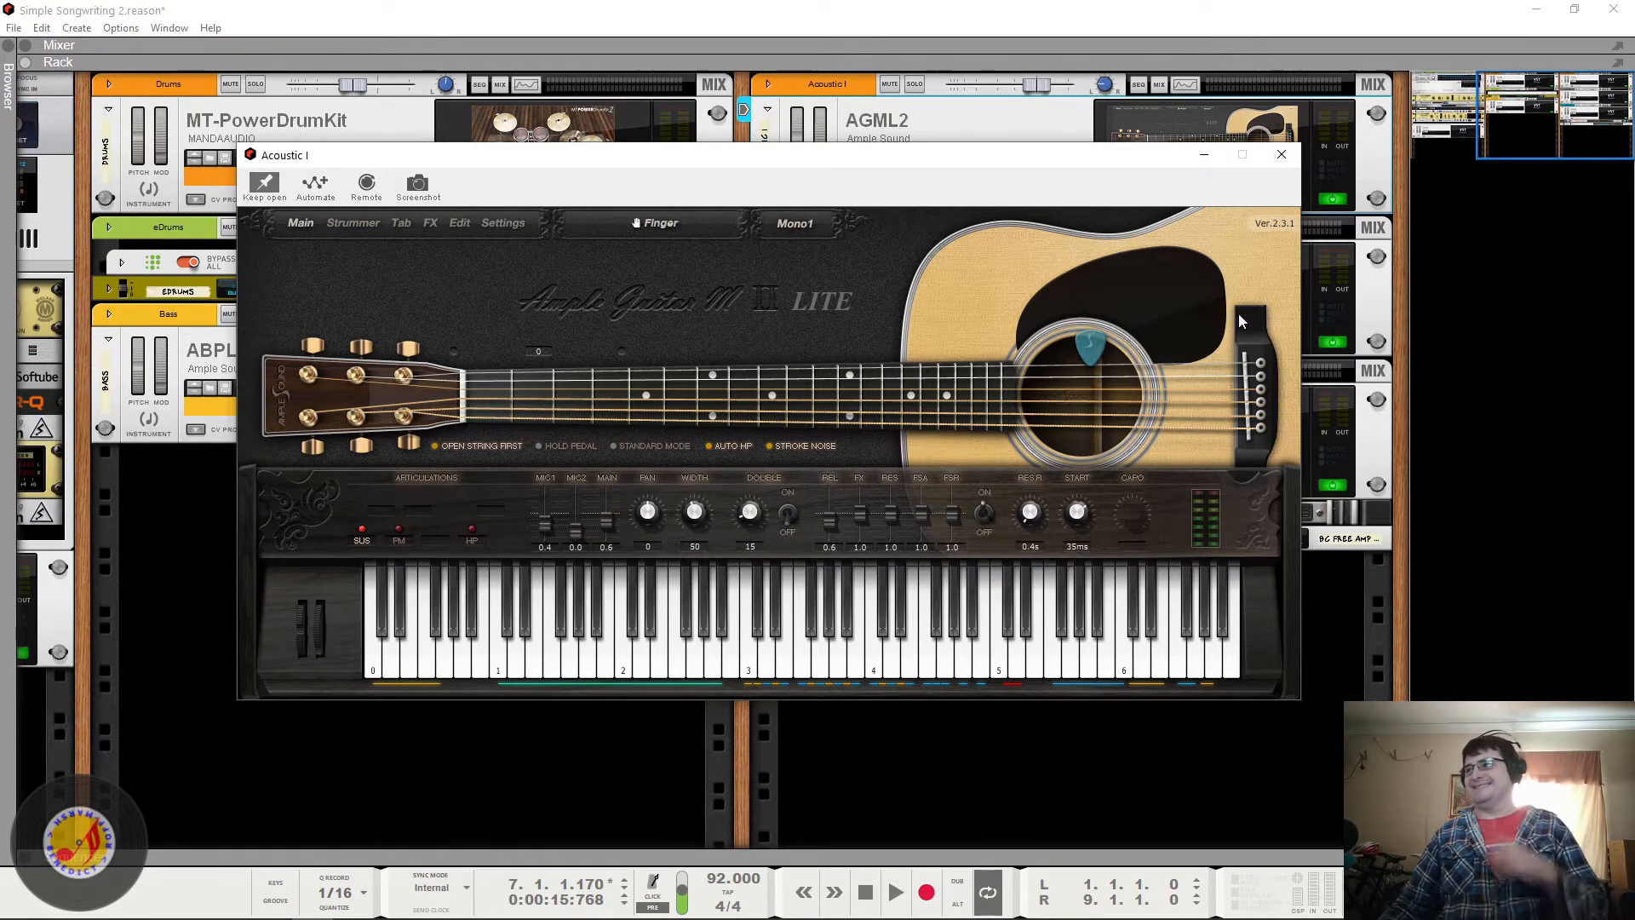
Step: Close the guitar window, enlarge the sequencer, and open the first Acoustic I clip for note editing
{"action": "left_click", "coordinate": [1282, 156]}
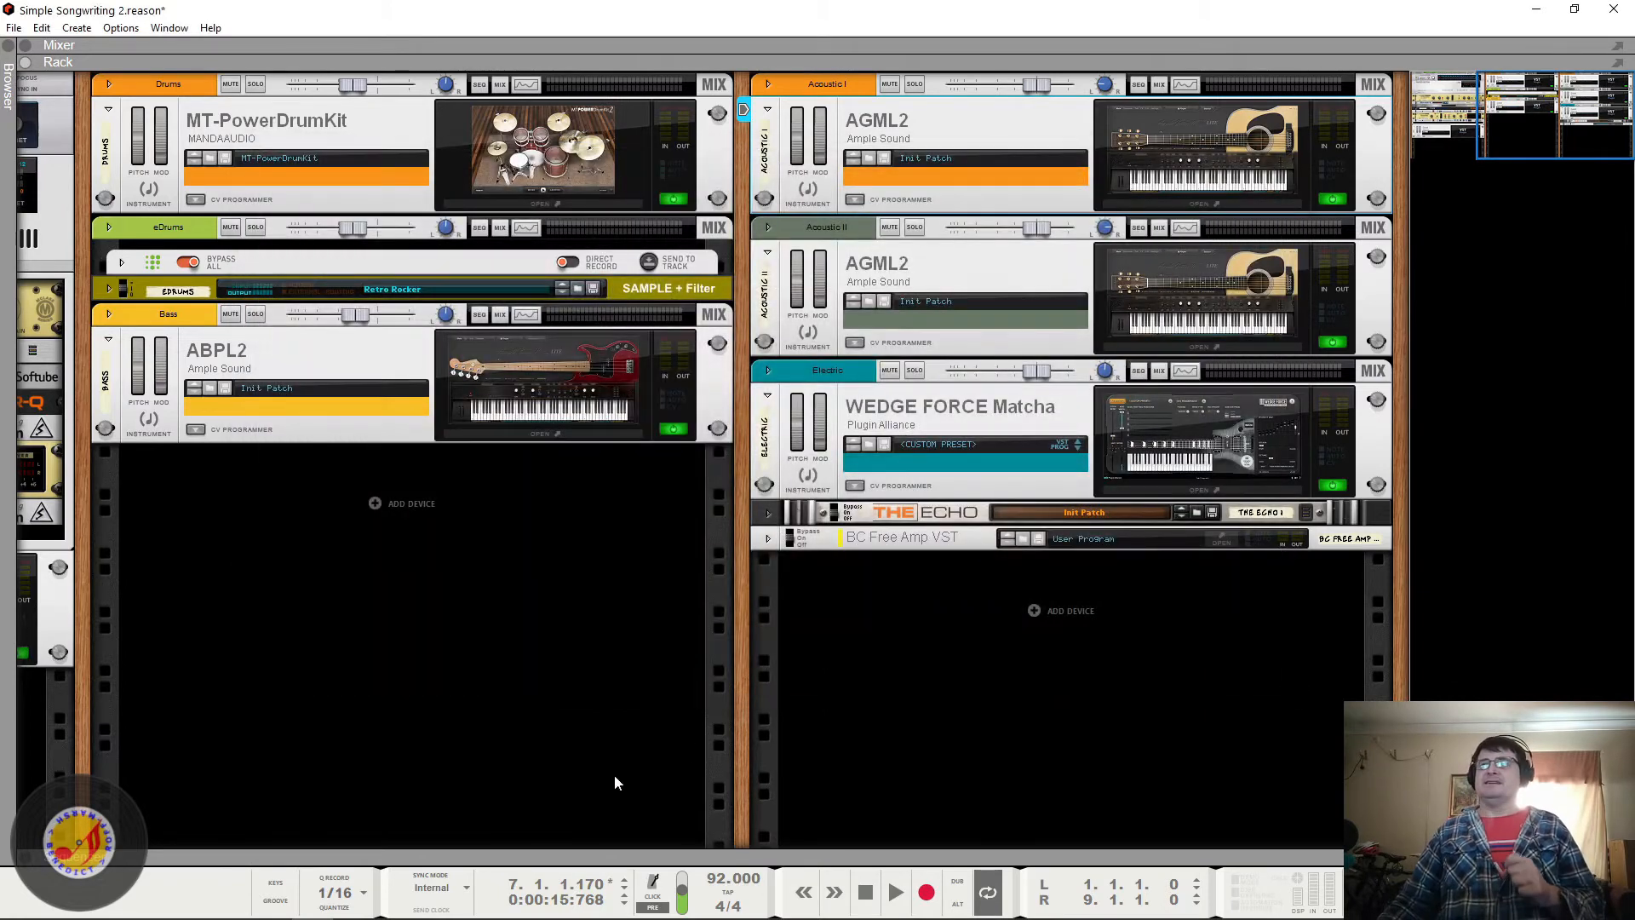
{"action": "left_click_drag", "start_coordinate": [520, 856], "coordinate": [521, 390]}
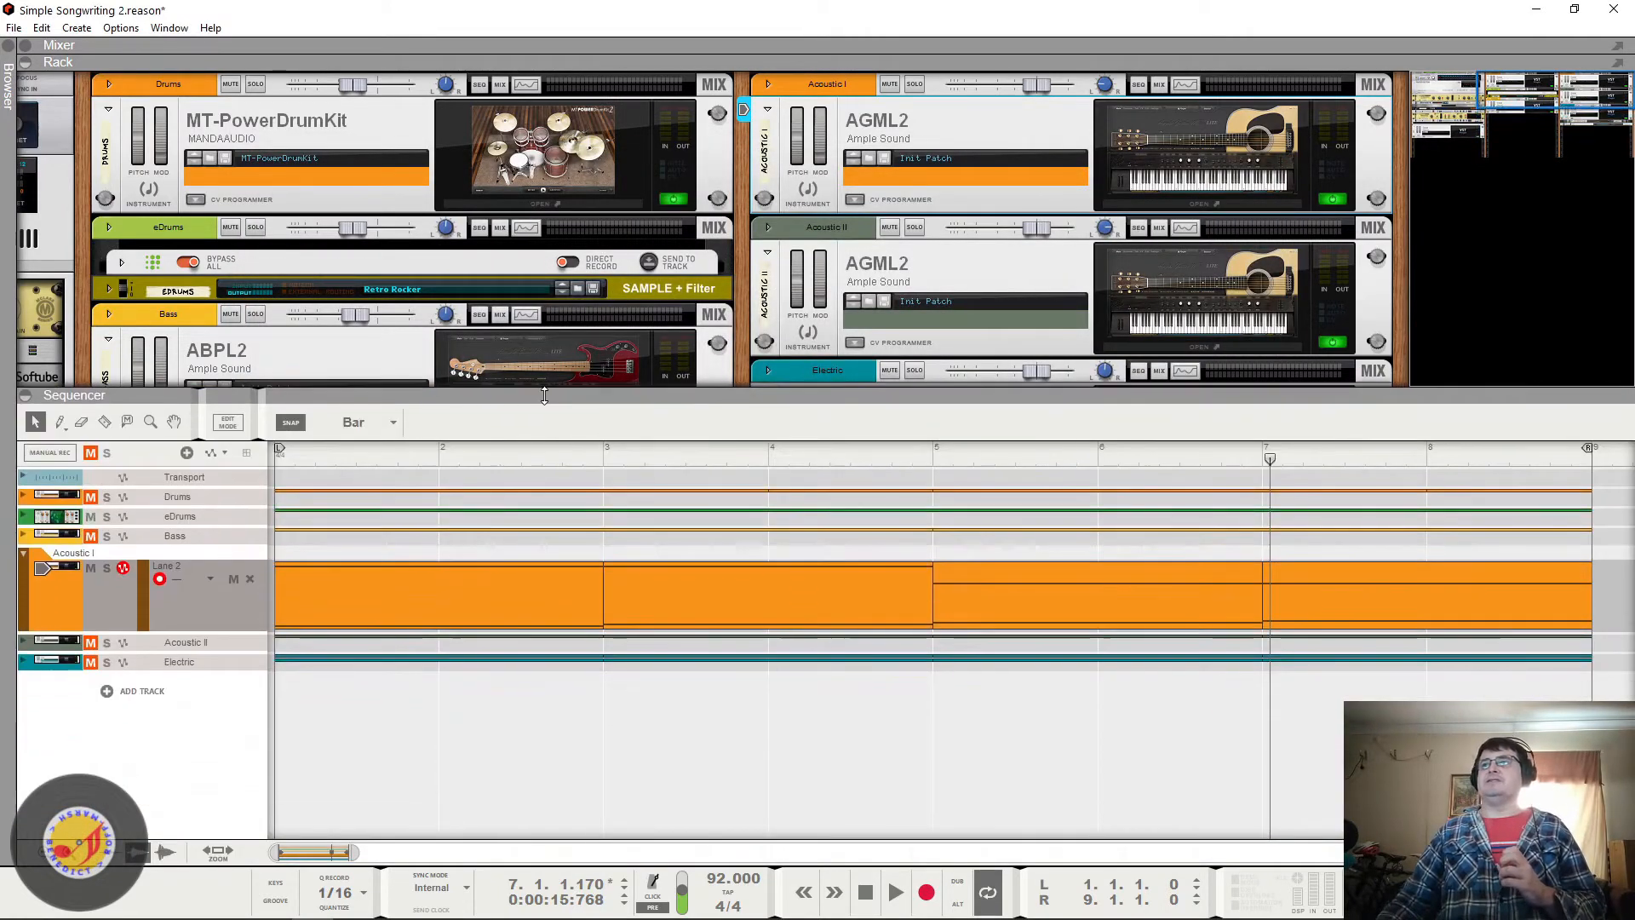
{"action": "double_click", "coordinate": [533, 594]}
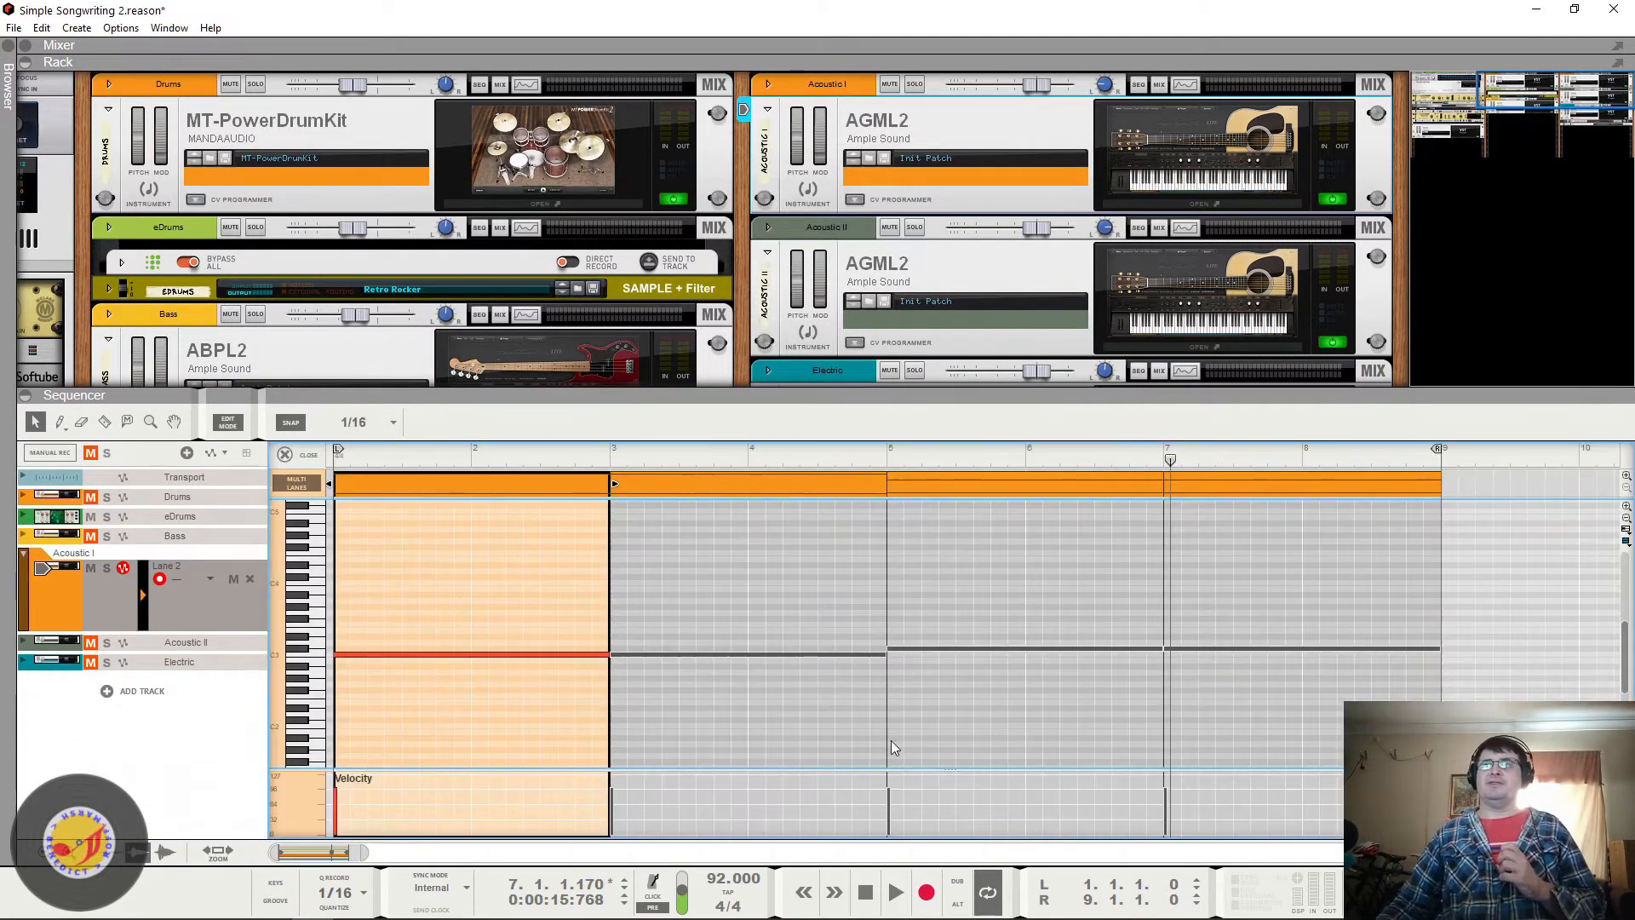
Step: Examine the chord and pattern trigger notes in the Acoustic I clips and return the playhead to the song start
{"action": "scroll", "coordinate": [652, 673], "scroll_direction": "up", "scroll_amount": 3}
{"action": "scroll", "coordinate": [648, 672], "scroll_direction": "down", "scroll_amount": 4}
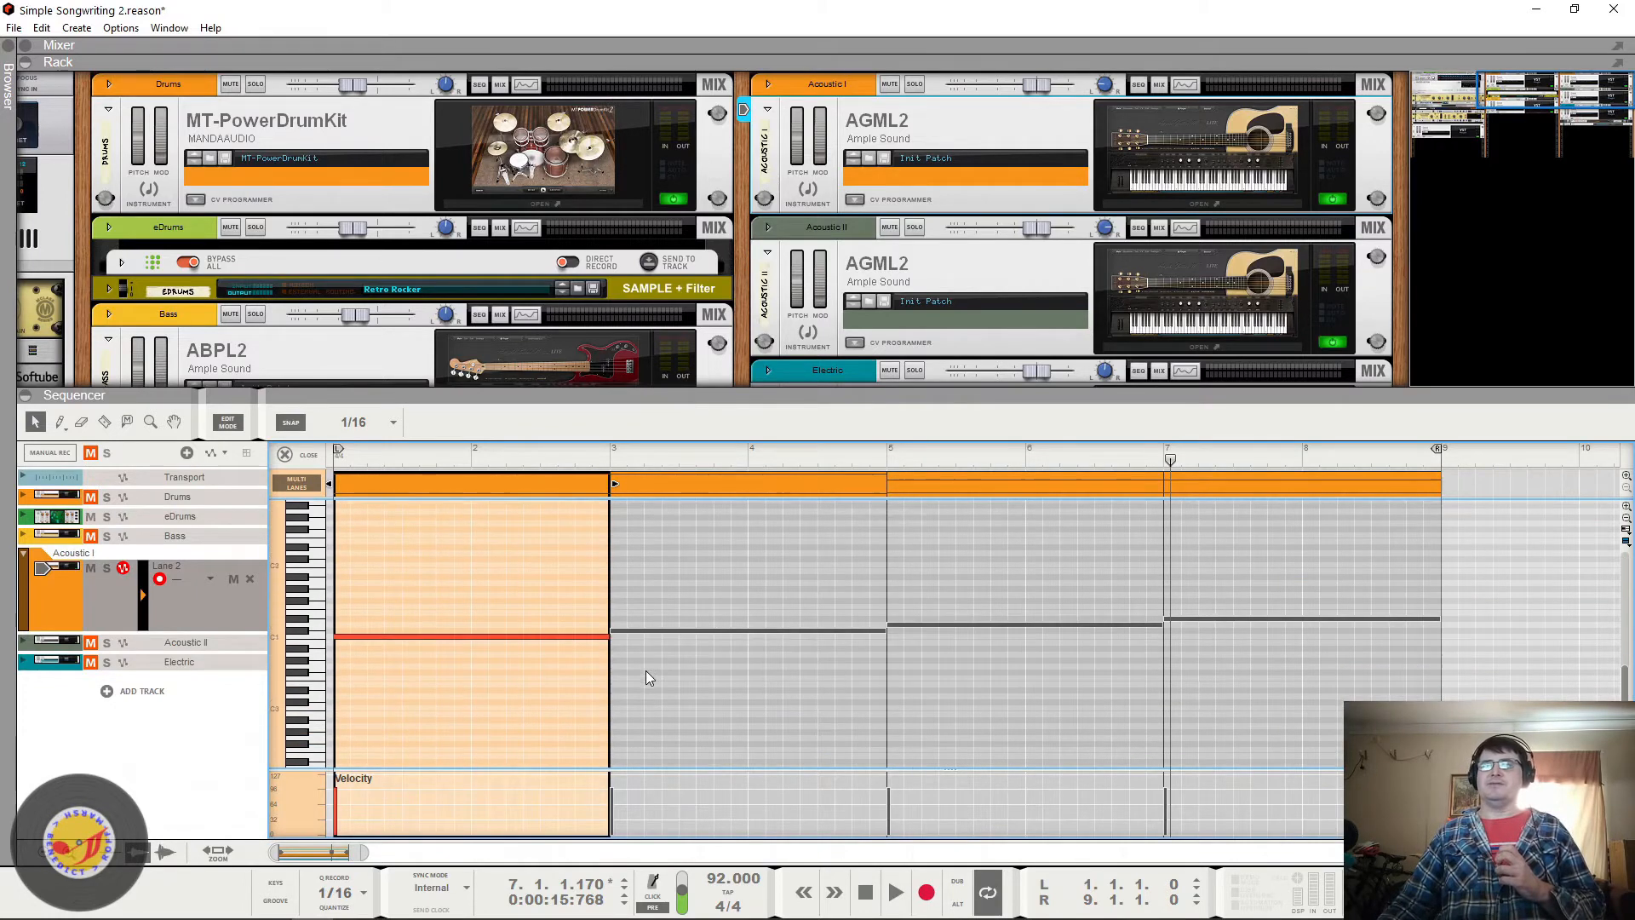
{"action": "scroll", "coordinate": [650, 672], "scroll_direction": "up", "scroll_amount": 2}
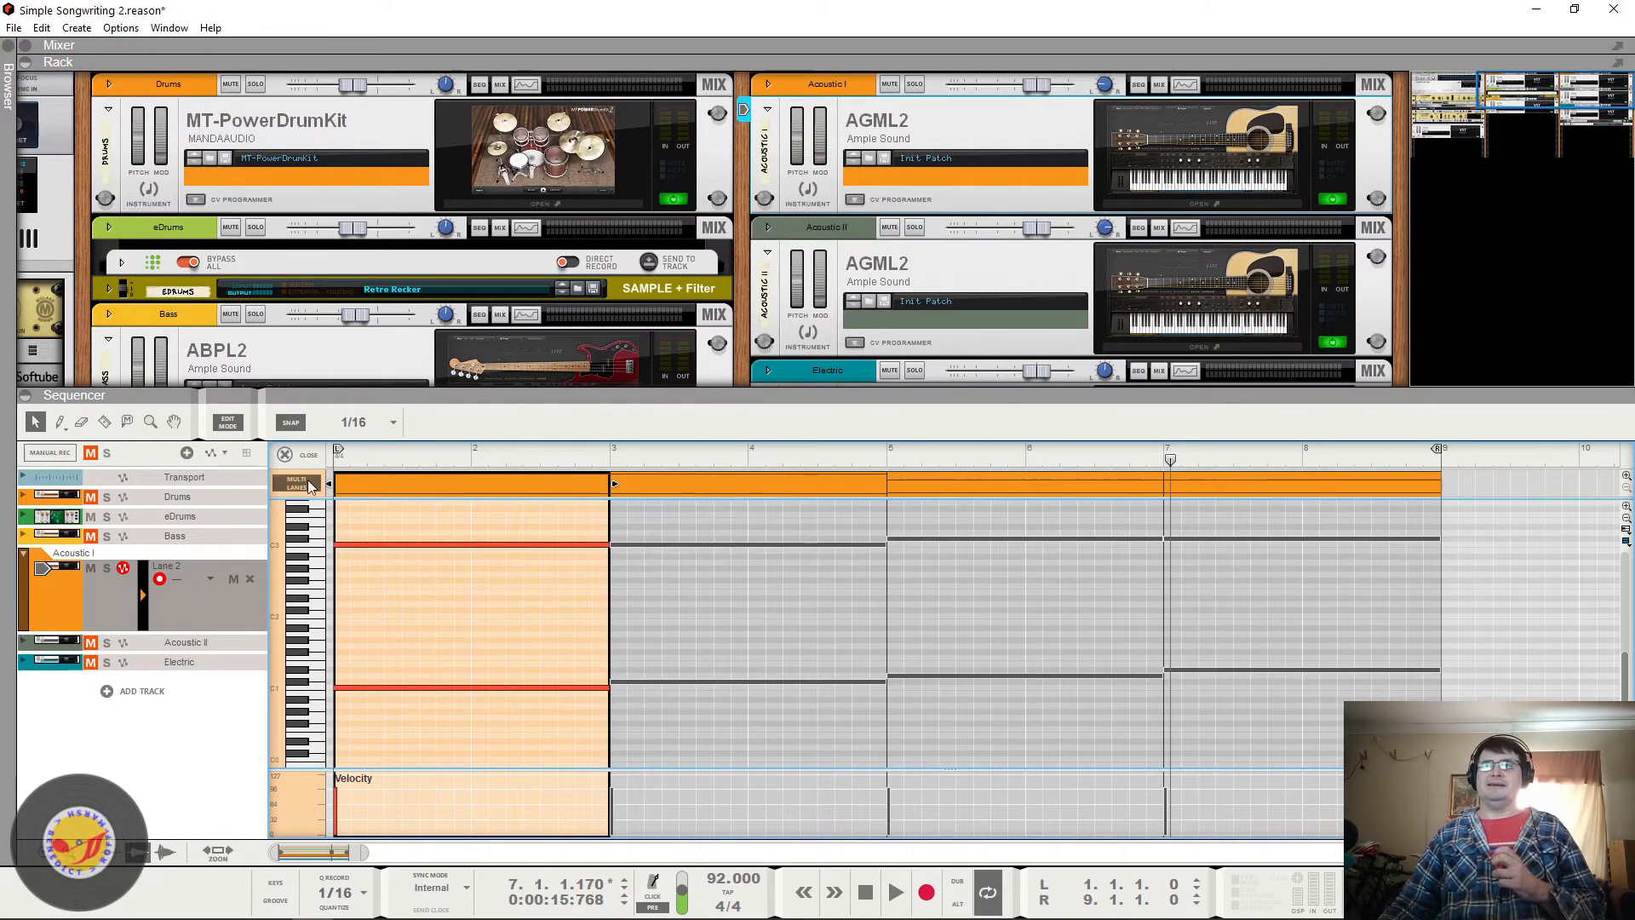
{"action": "left_click", "coordinate": [340, 456]}
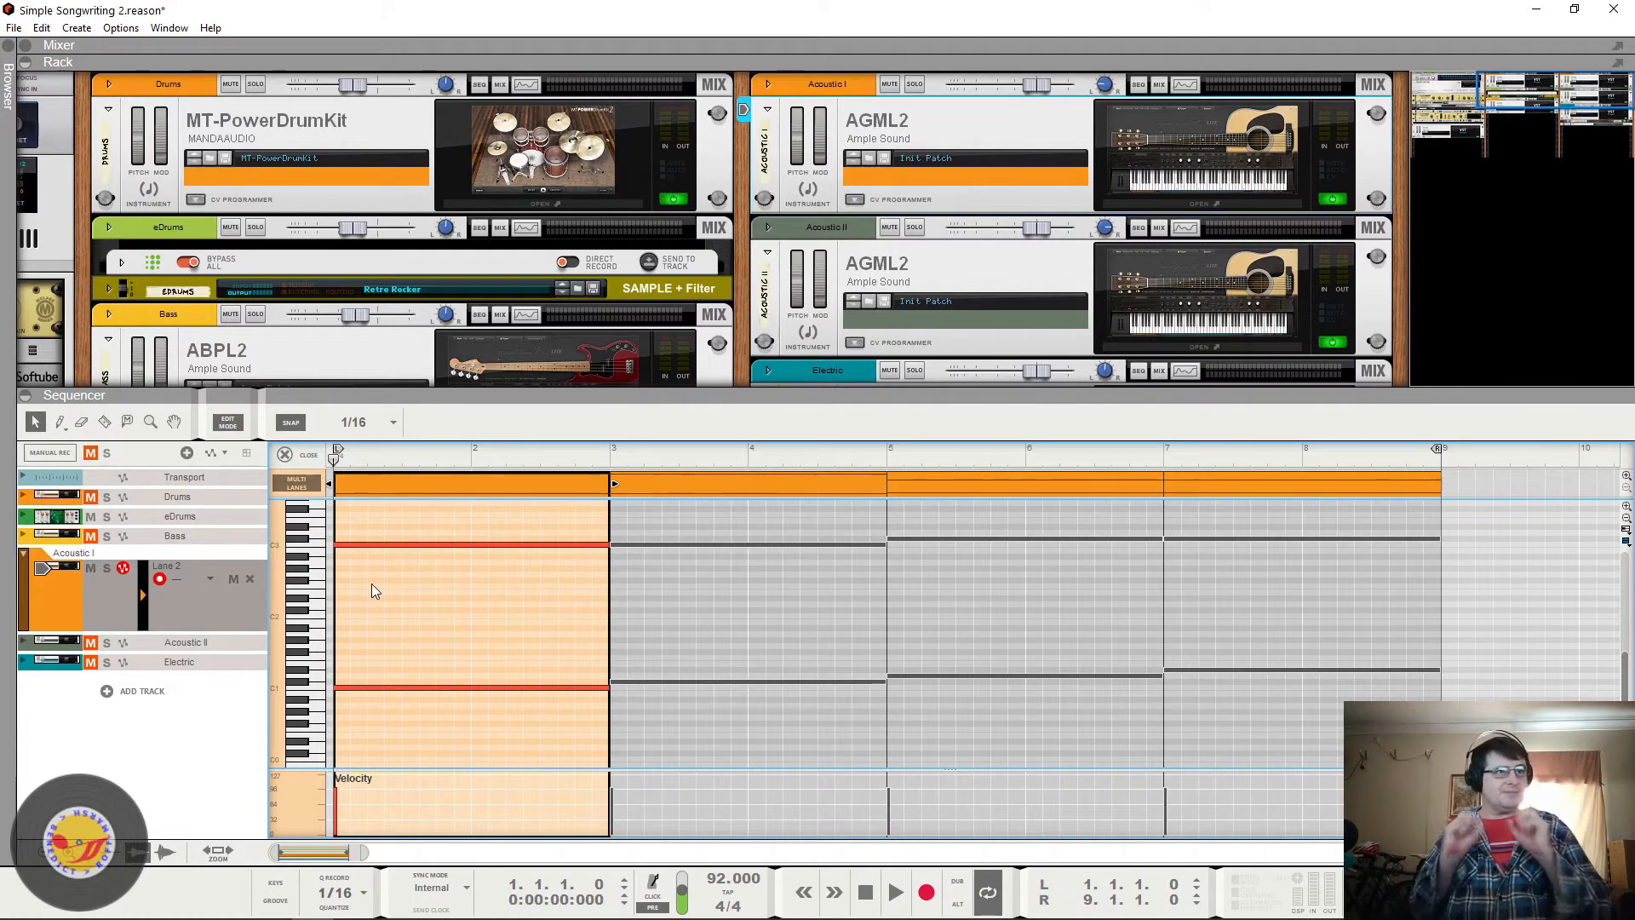
Step: Open the Acoustic I guitar, play the start of the song briefly, and show the Strummer page
{"action": "left_click", "coordinate": [1135, 167]}
{"action": "key", "text": "space"}
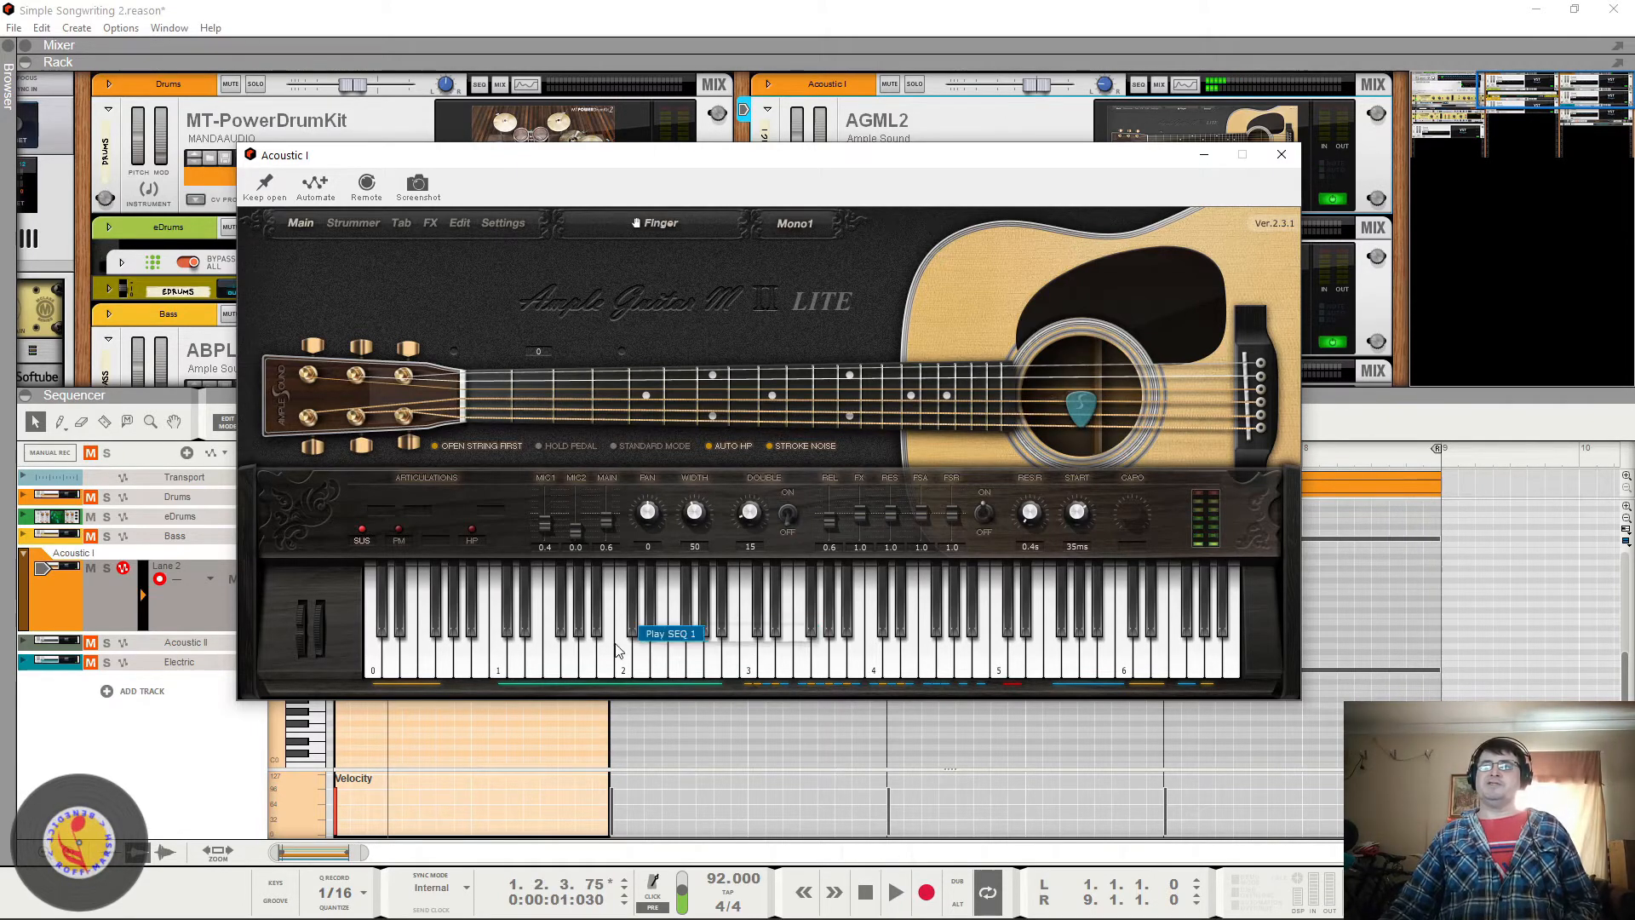
{"action": "left_click", "coordinate": [352, 224]}
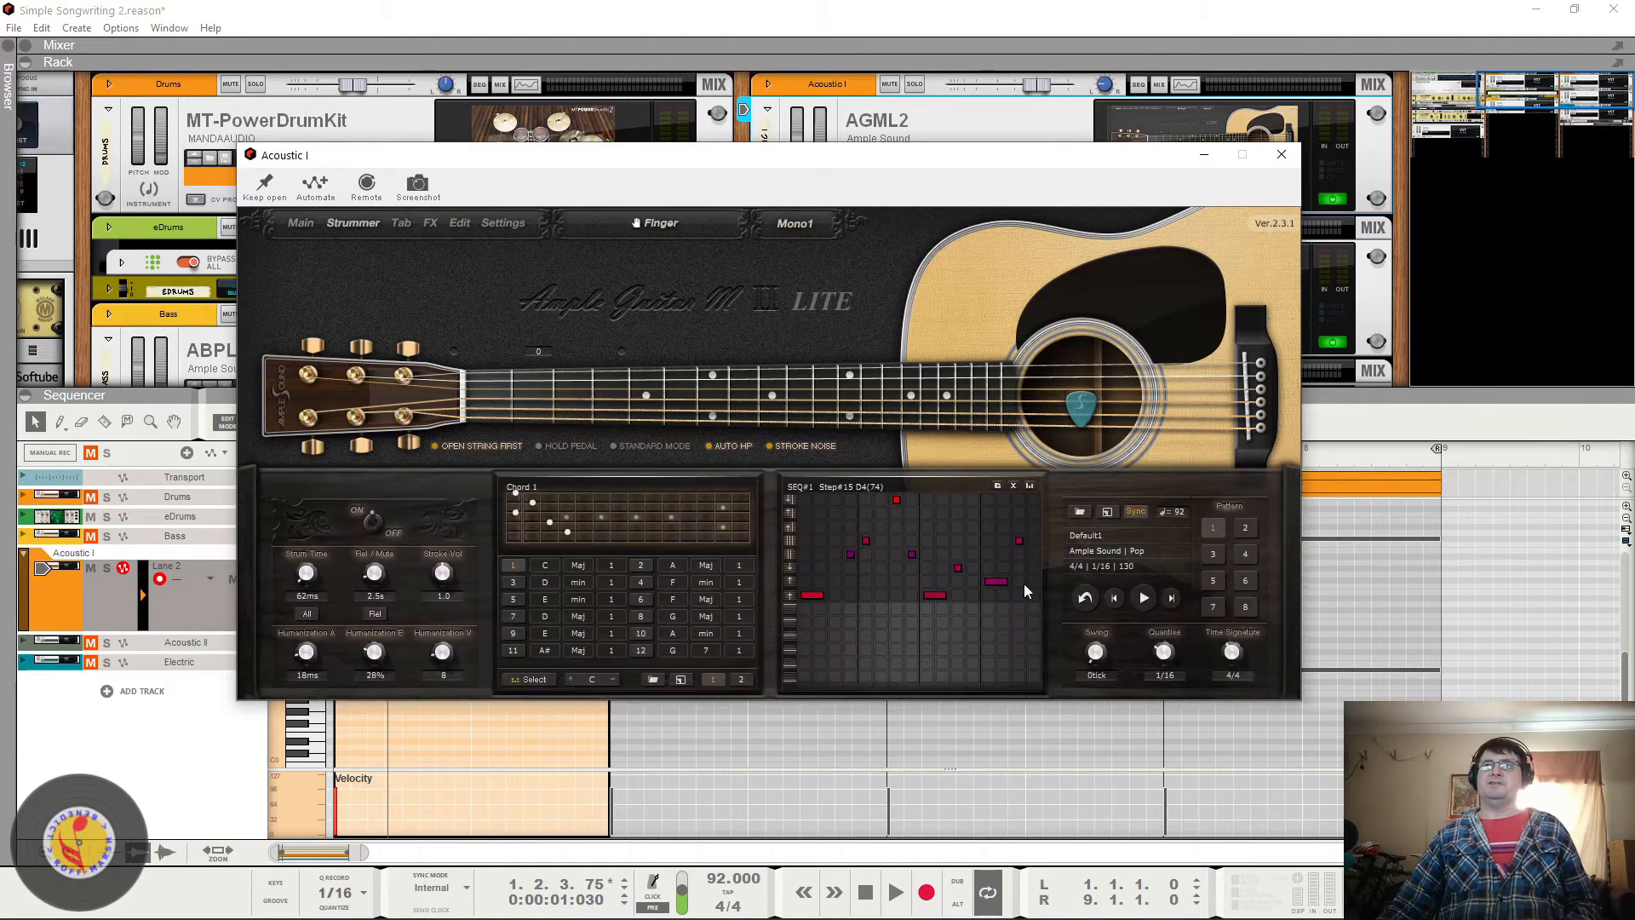
Step: Play the song from the start with the Strummer visible, switch to strum pattern 2 during playback, and stop
{"action": "left_click", "coordinate": [879, 901]}
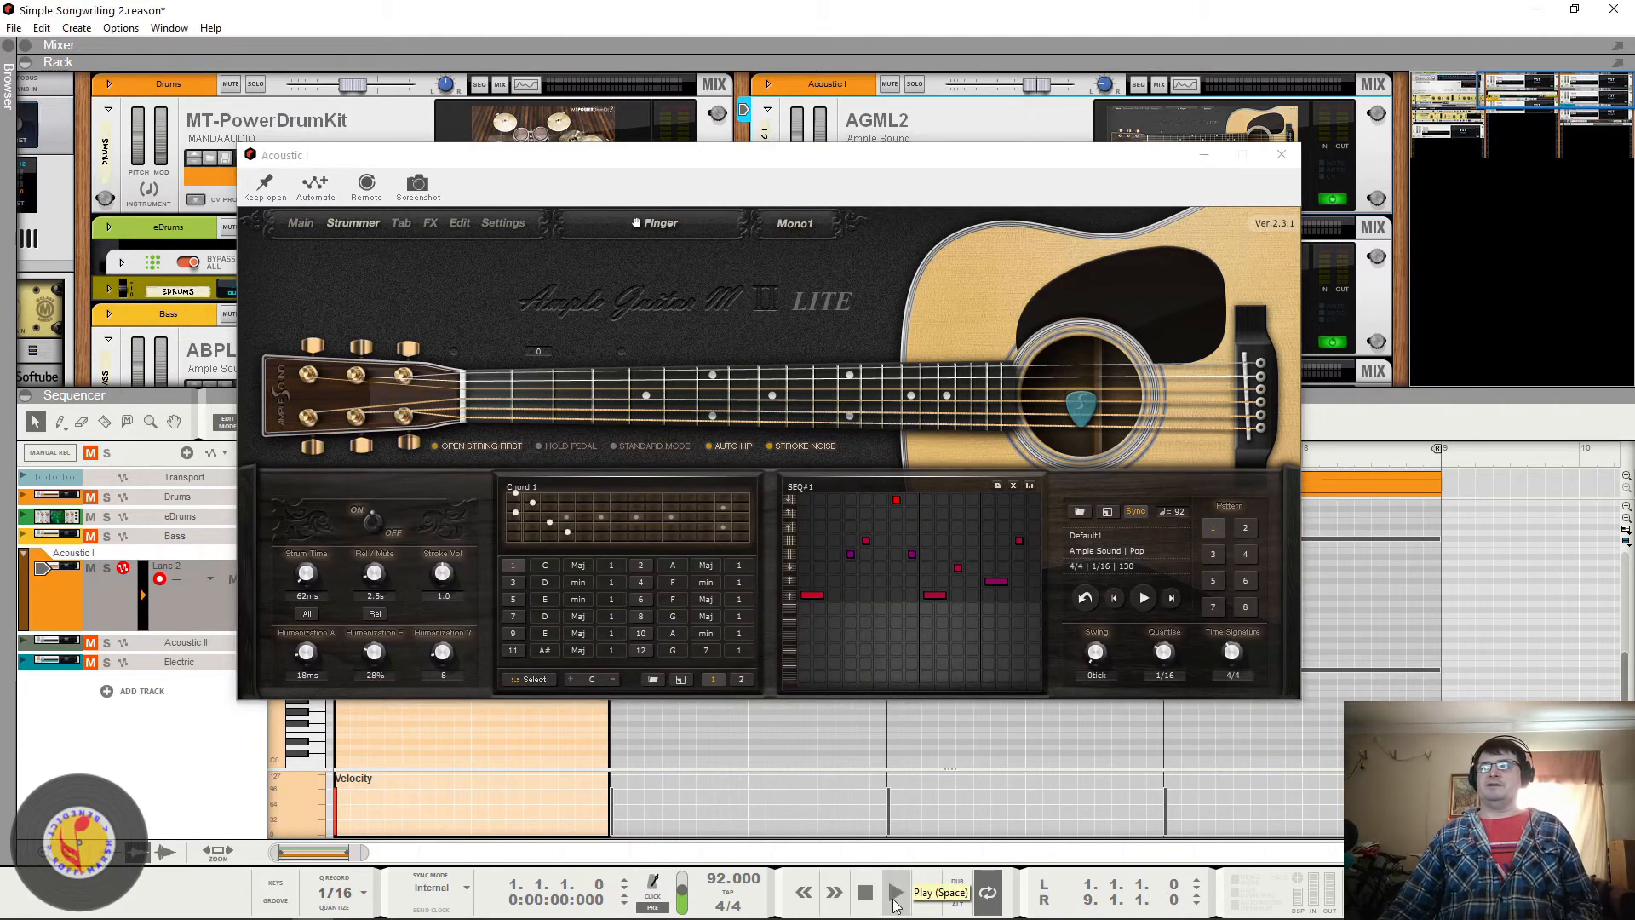
{"action": "left_click", "coordinate": [895, 892]}
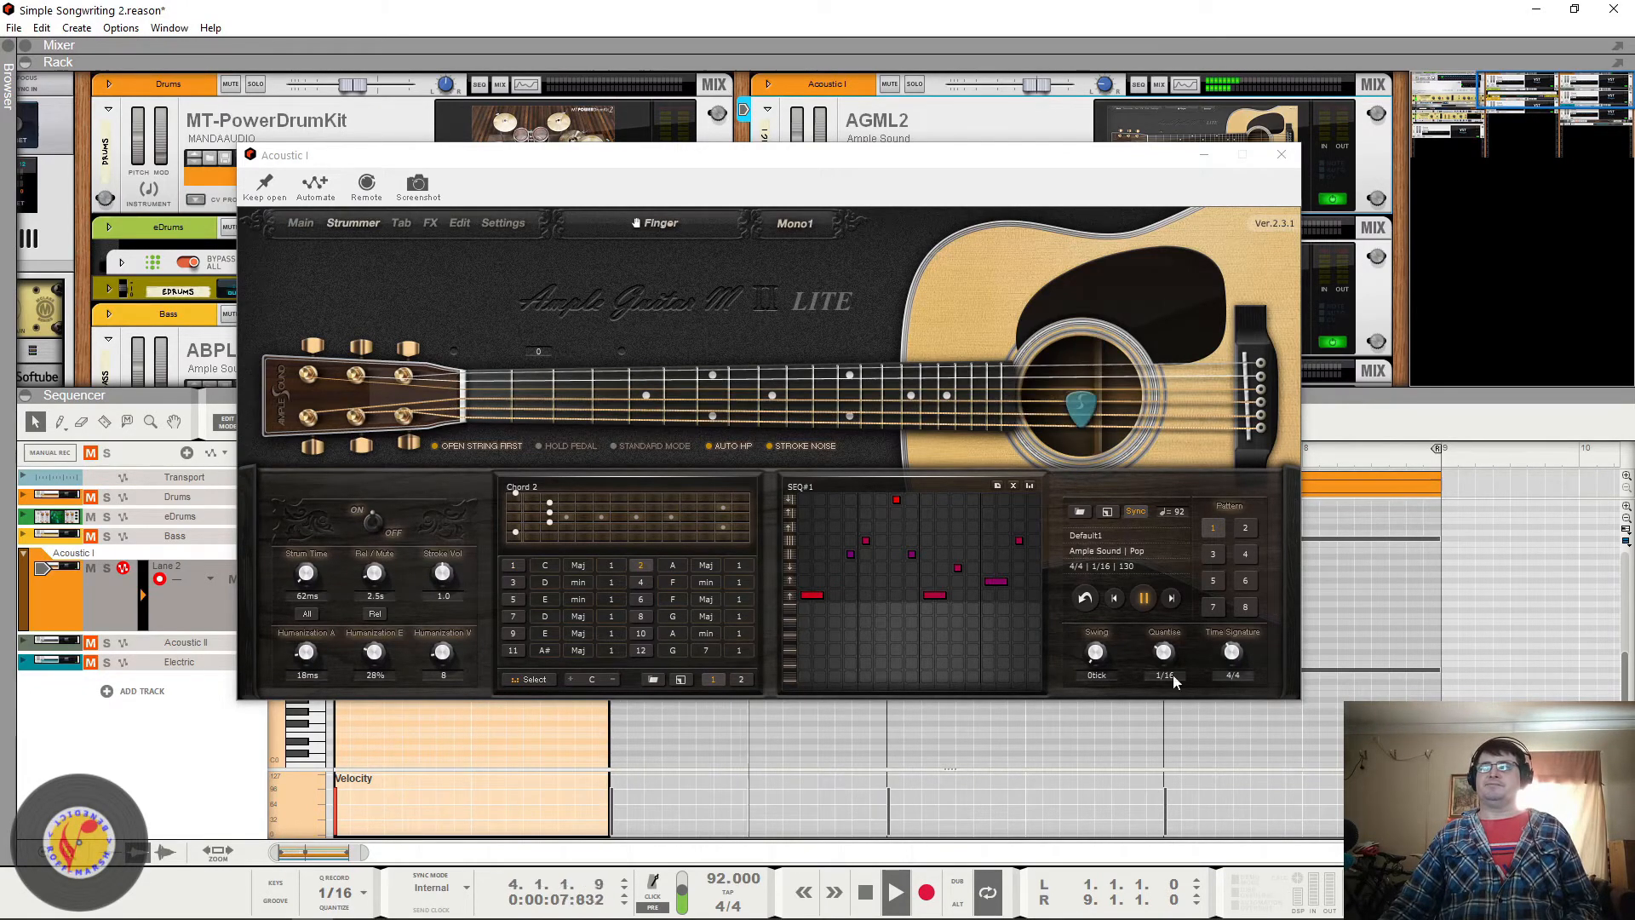
{"action": "left_click", "coordinate": [1252, 529]}
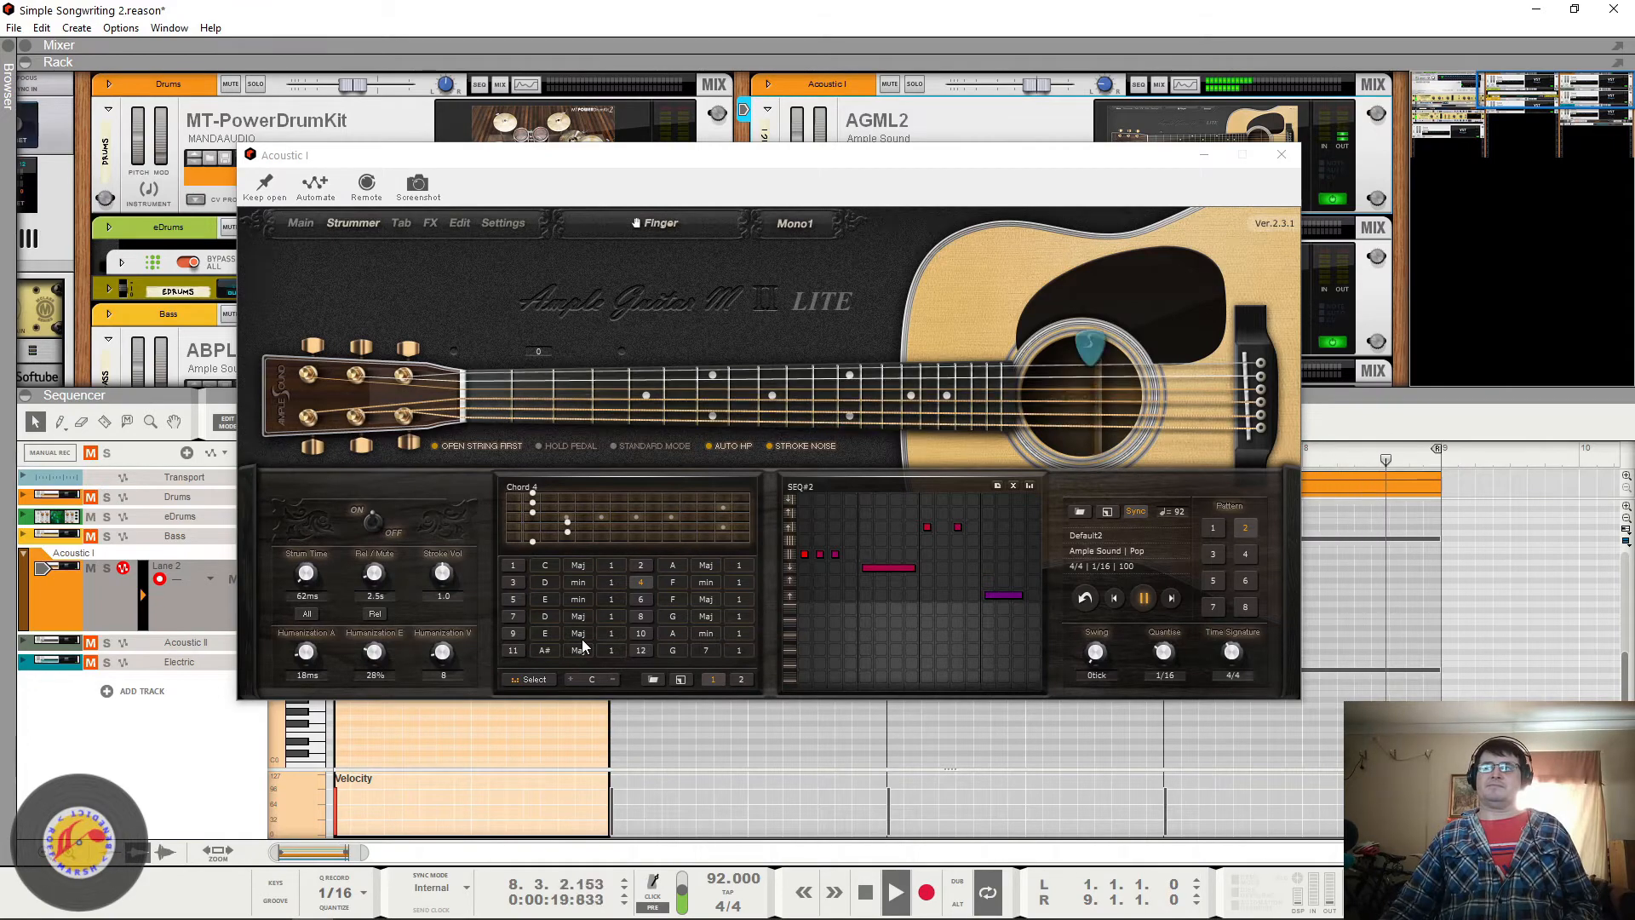
{"action": "key", "text": "space"}
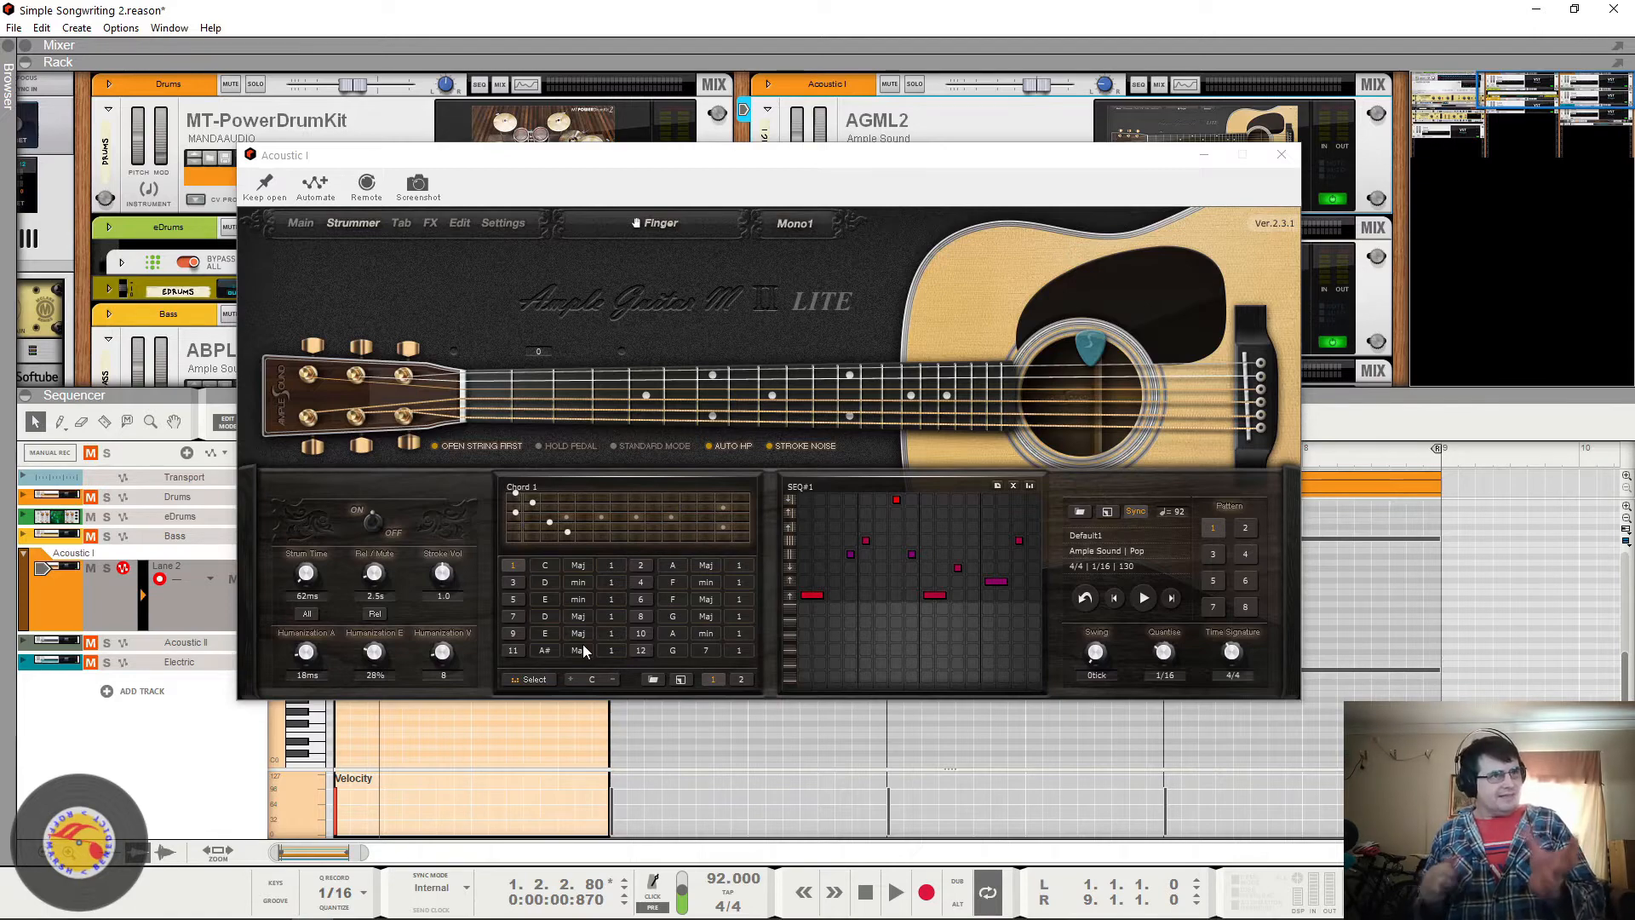
Step: Close the Acoustic I guitar window and play the song from bar 1 to follow the clips in the sequencer
{"action": "left_click", "coordinate": [786, 584]}
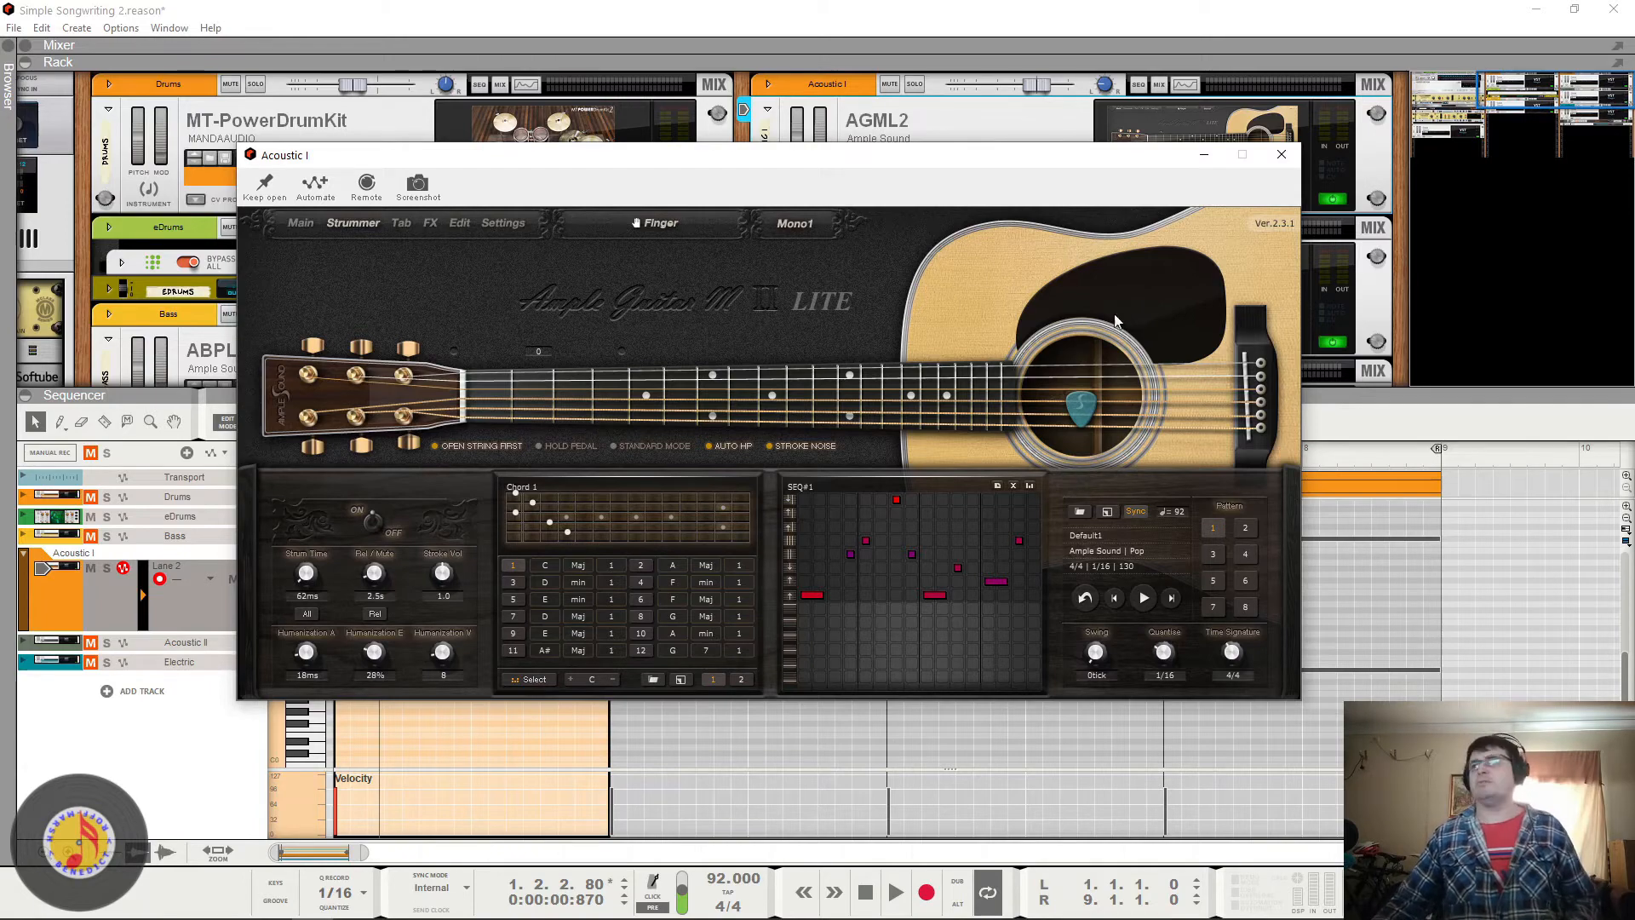
{"action": "left_click", "coordinate": [1281, 157]}
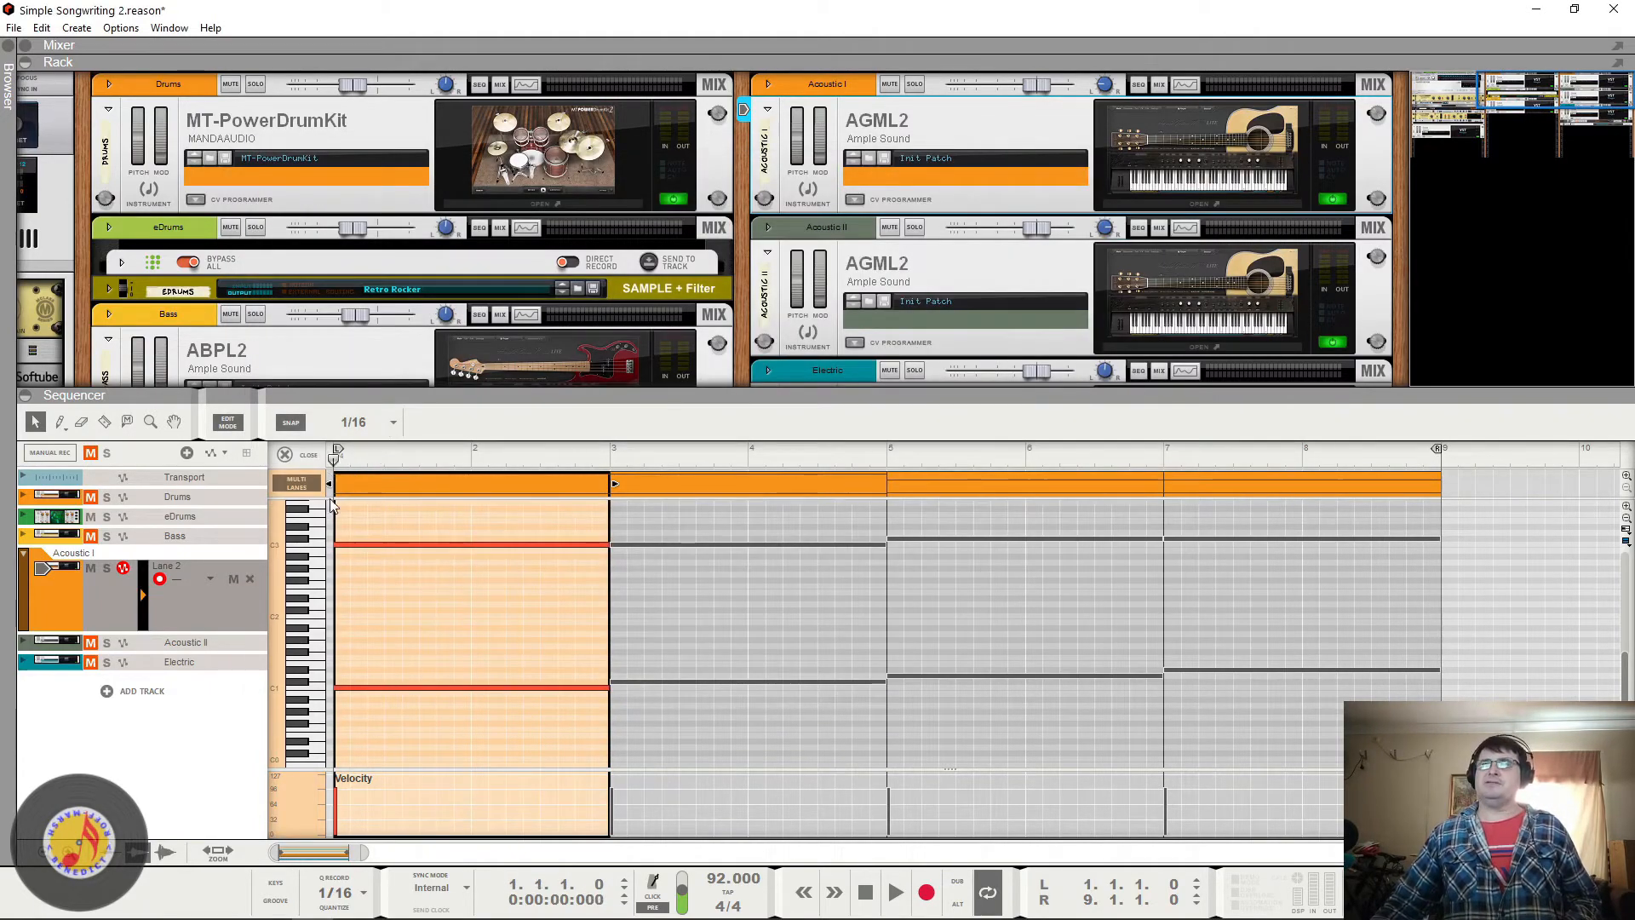
{"action": "key", "text": "space"}
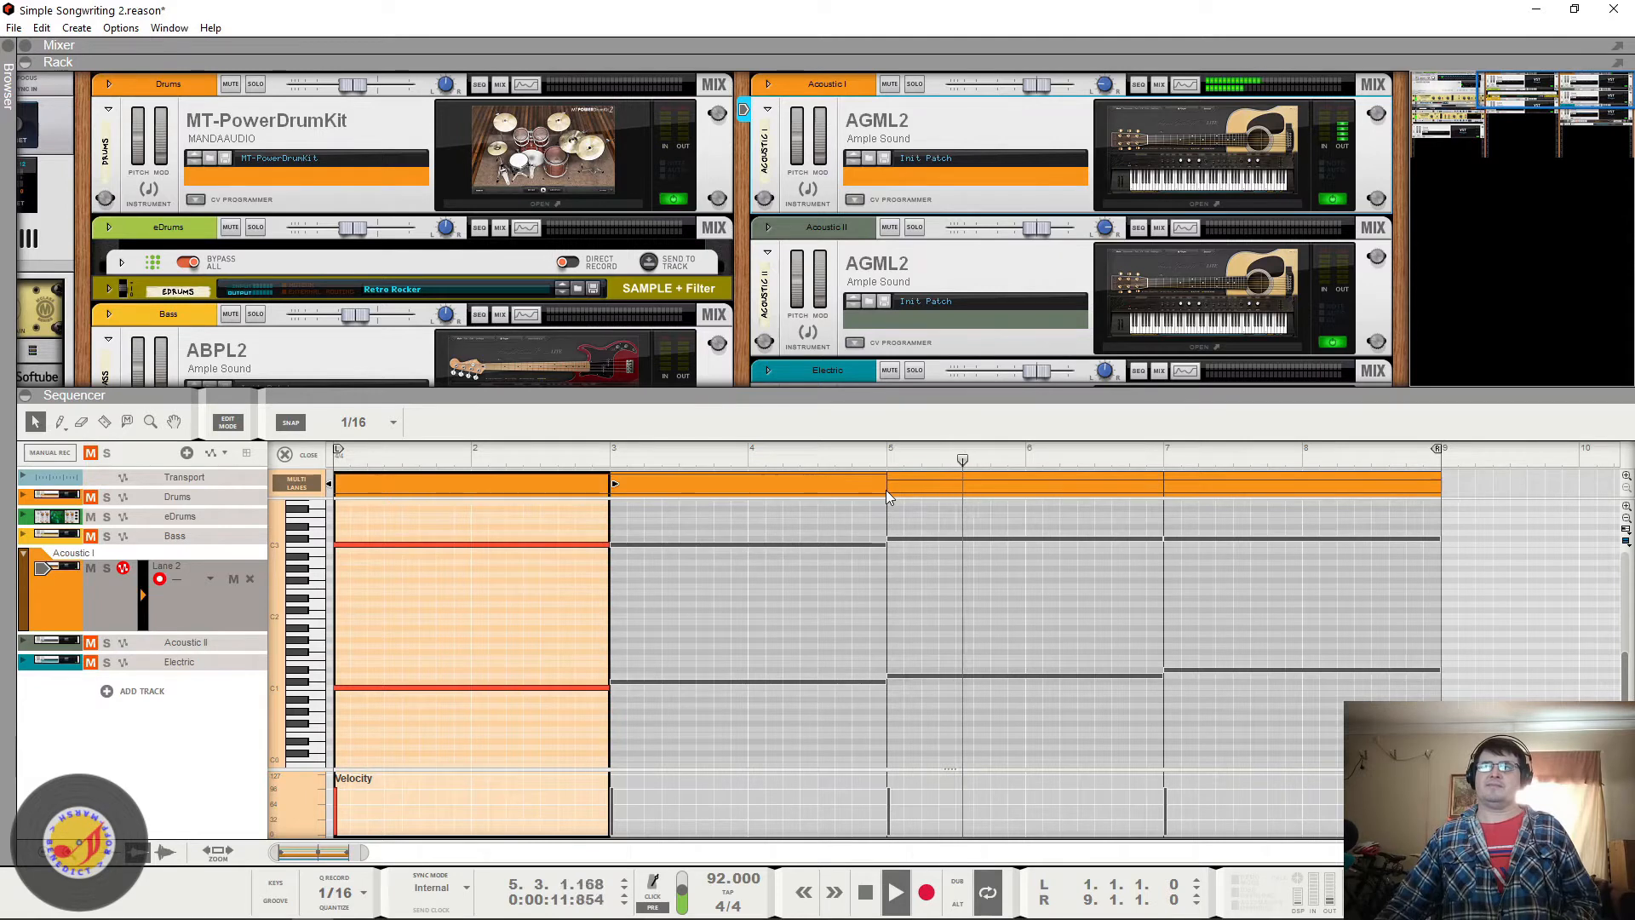
Step: Stop playback, unmute the Bass track, and expand it to show its notes for editing
{"action": "key", "text": "space"}
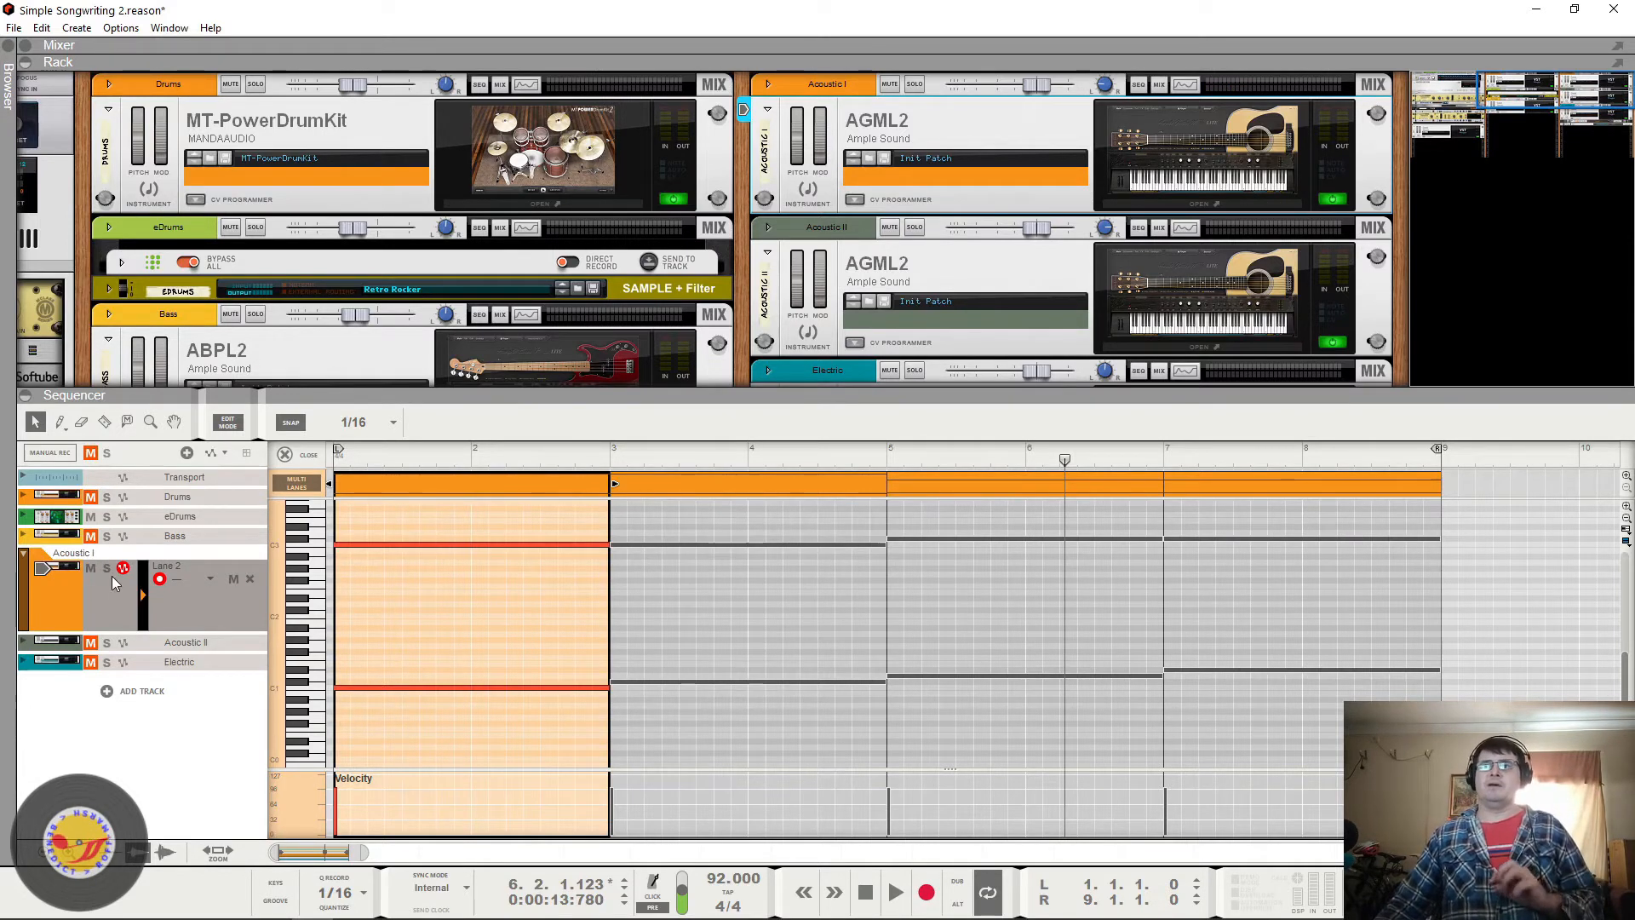
{"action": "left_click", "coordinate": [89, 538]}
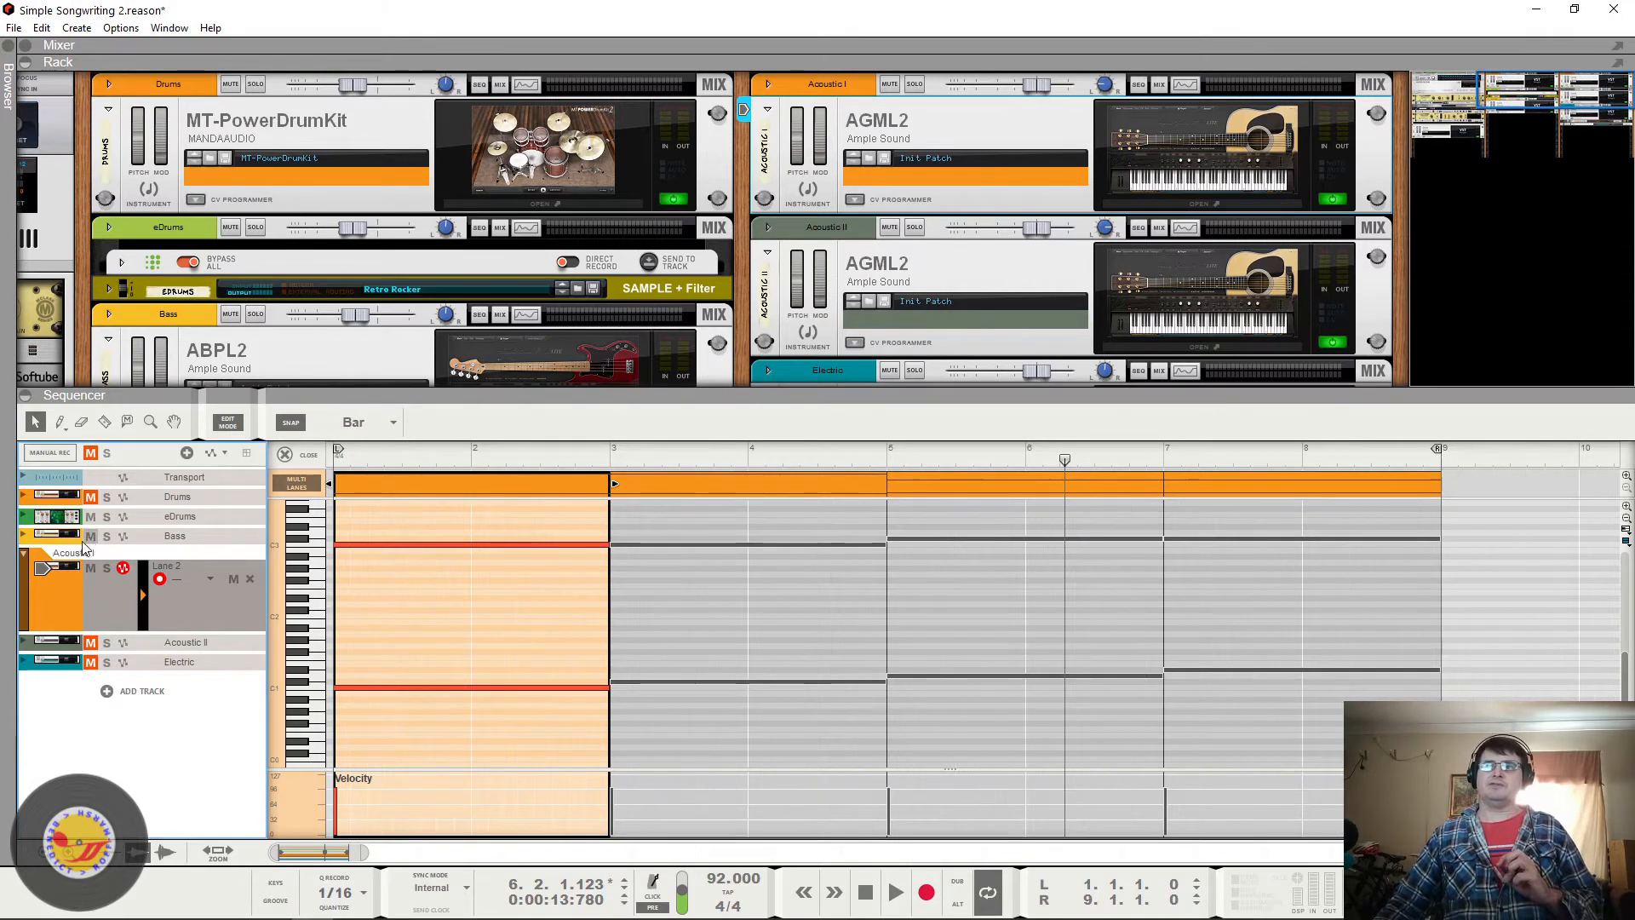
{"action": "left_click", "coordinate": [24, 537]}
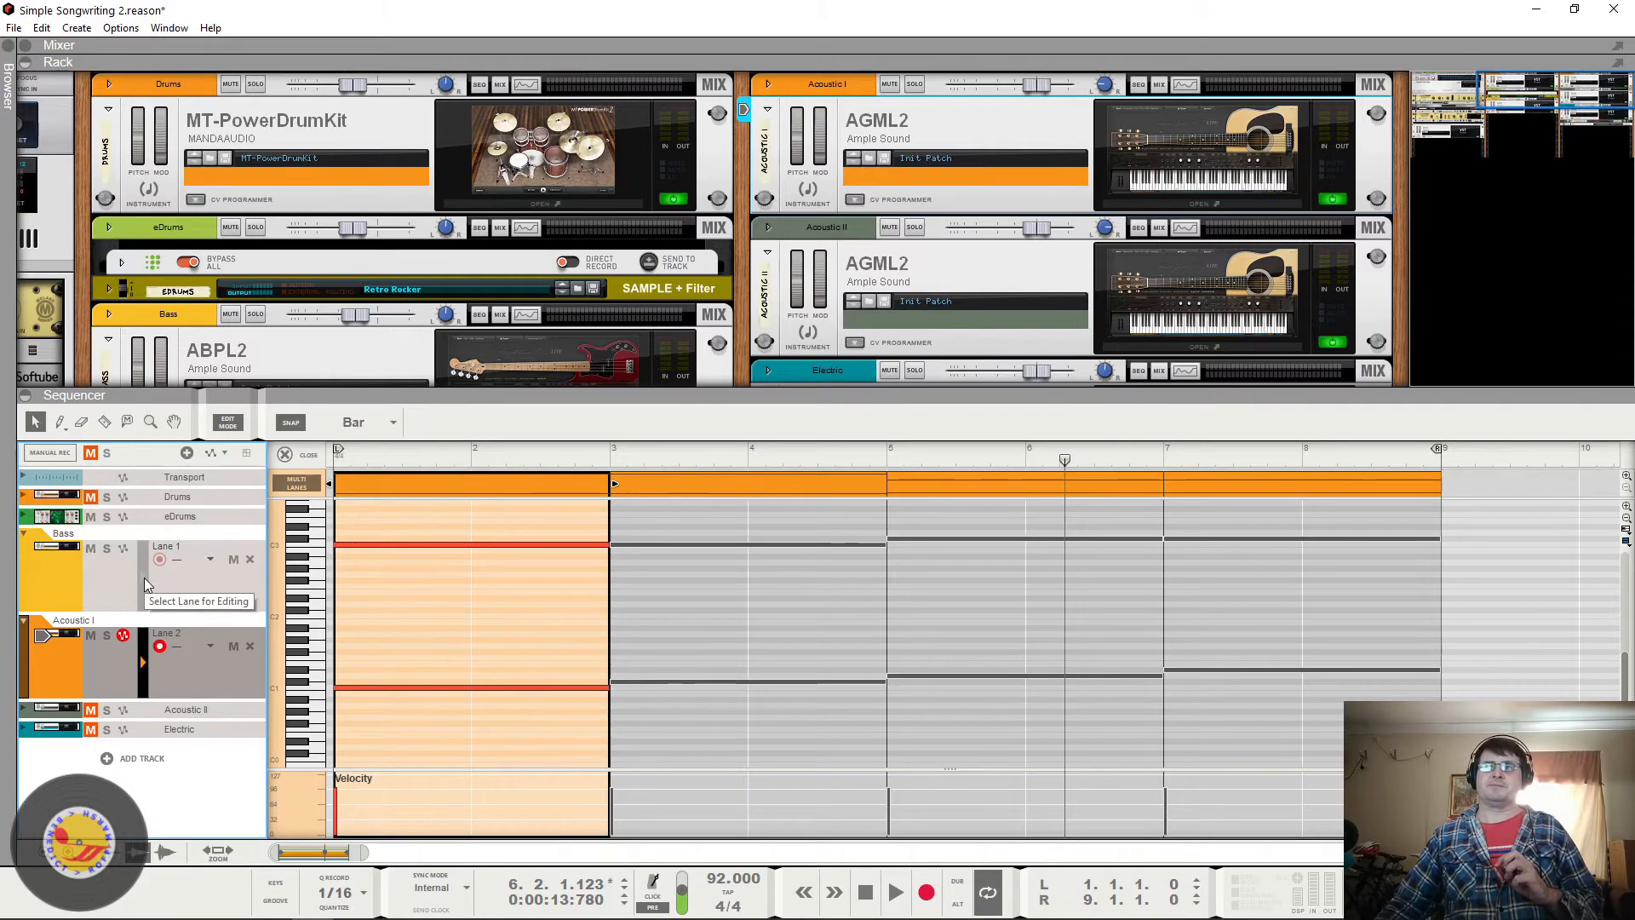
{"action": "left_click", "coordinate": [111, 579]}
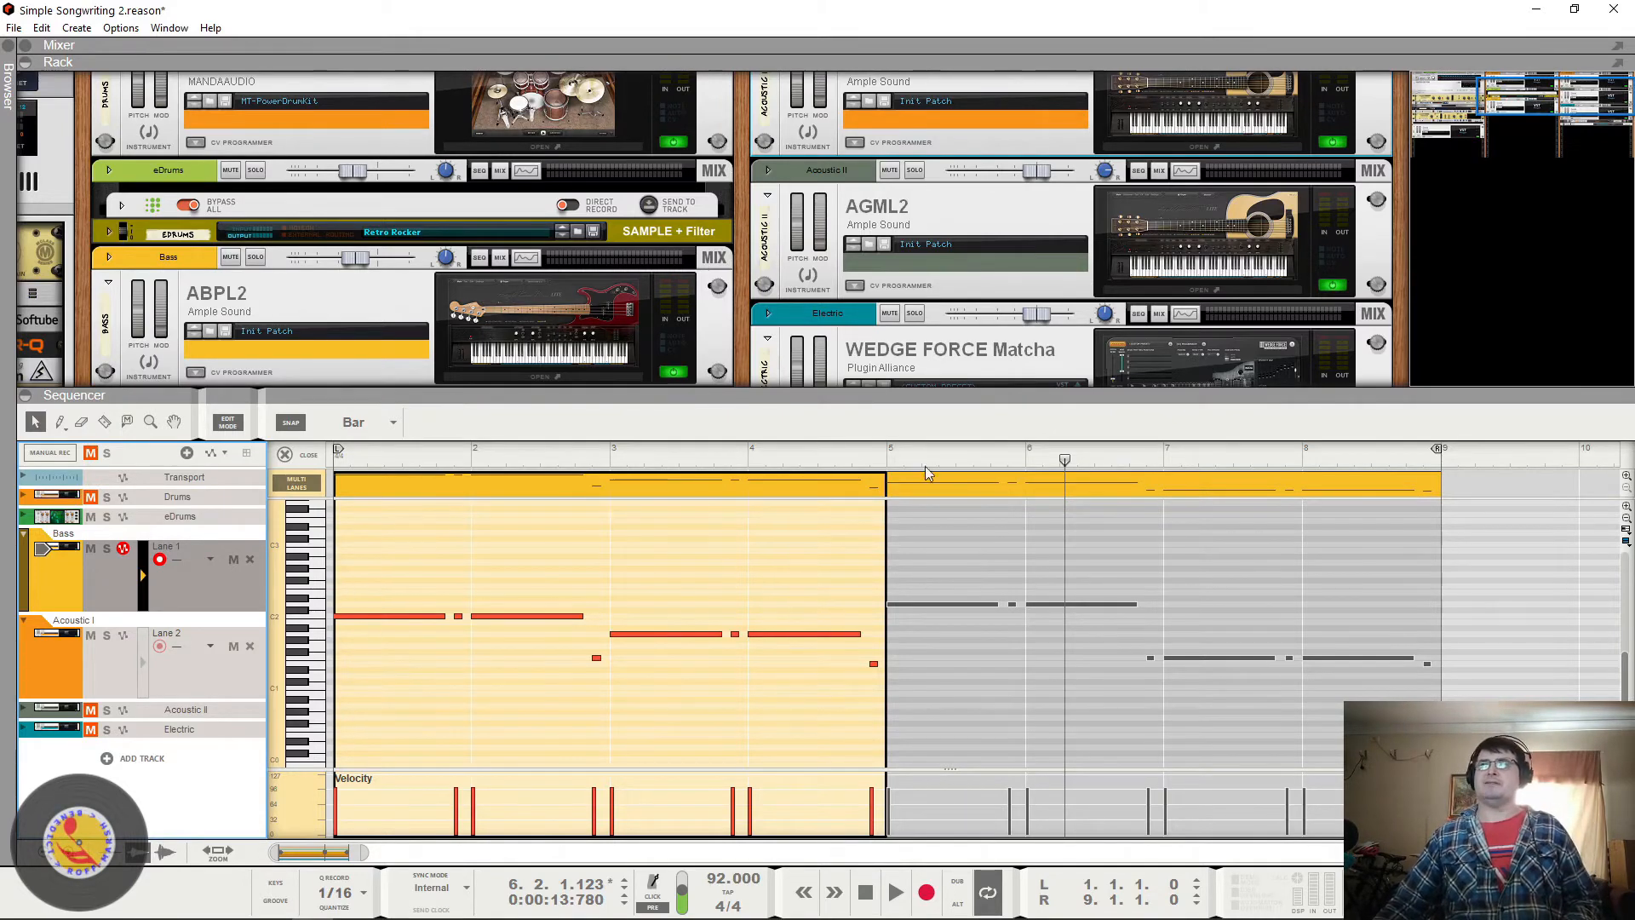
Step: Open the Acoustic I guitar on its Strummer page, clear of the bass notes, and keep its window open
{"action": "left_click", "coordinate": [1143, 113]}
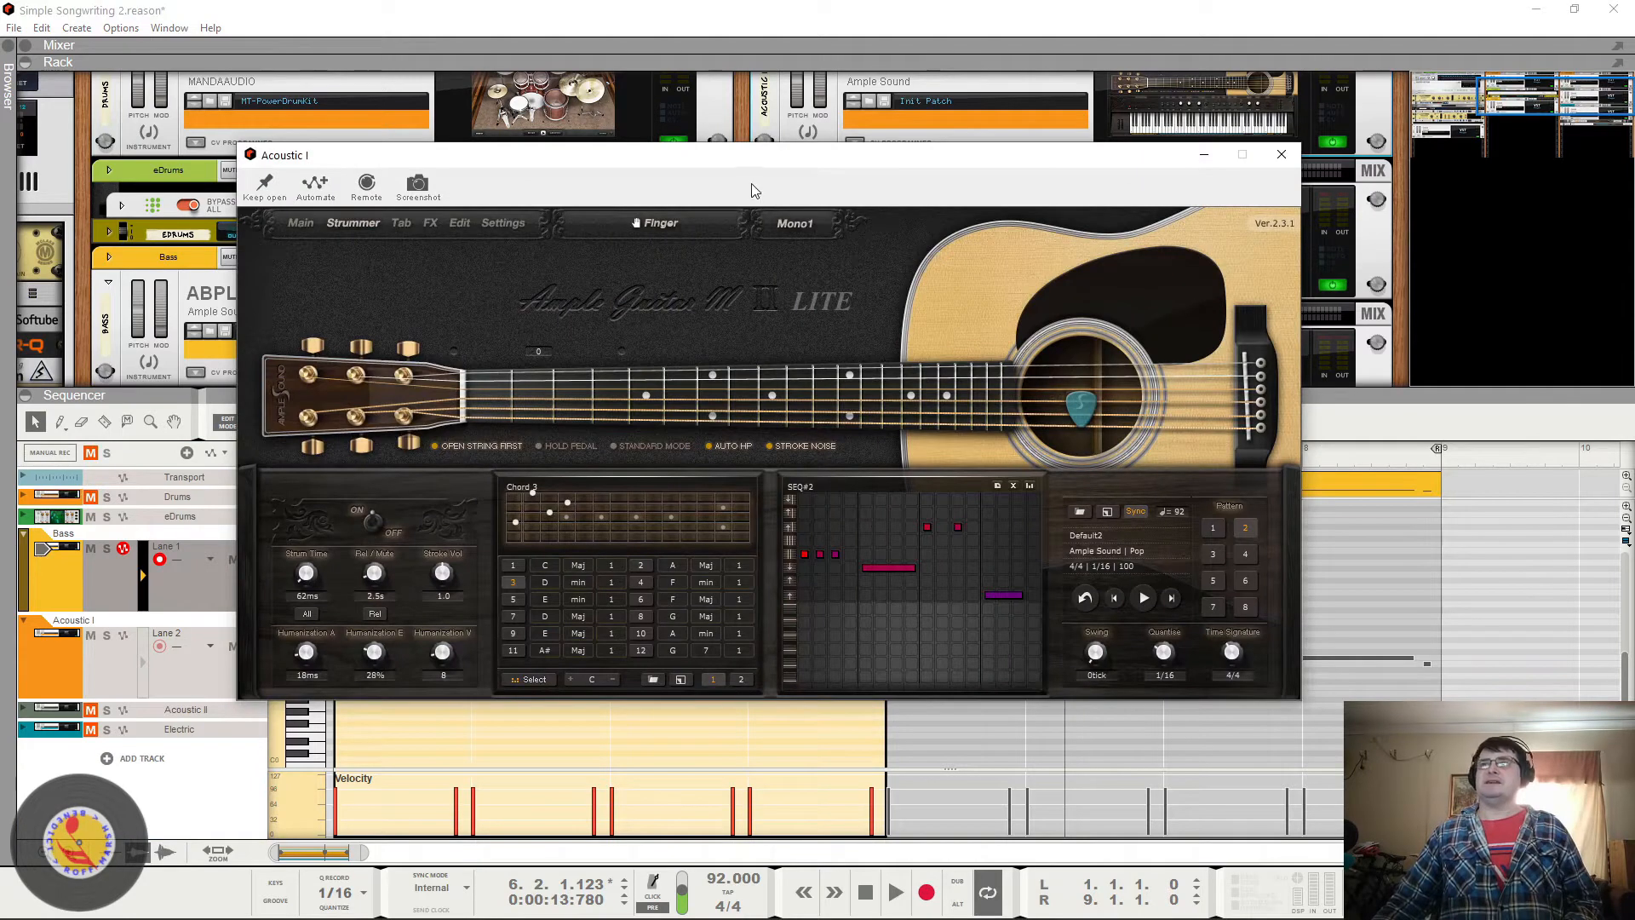
{"action": "left_click_drag", "start_coordinate": [763, 165], "coordinate": [1068, 51]}
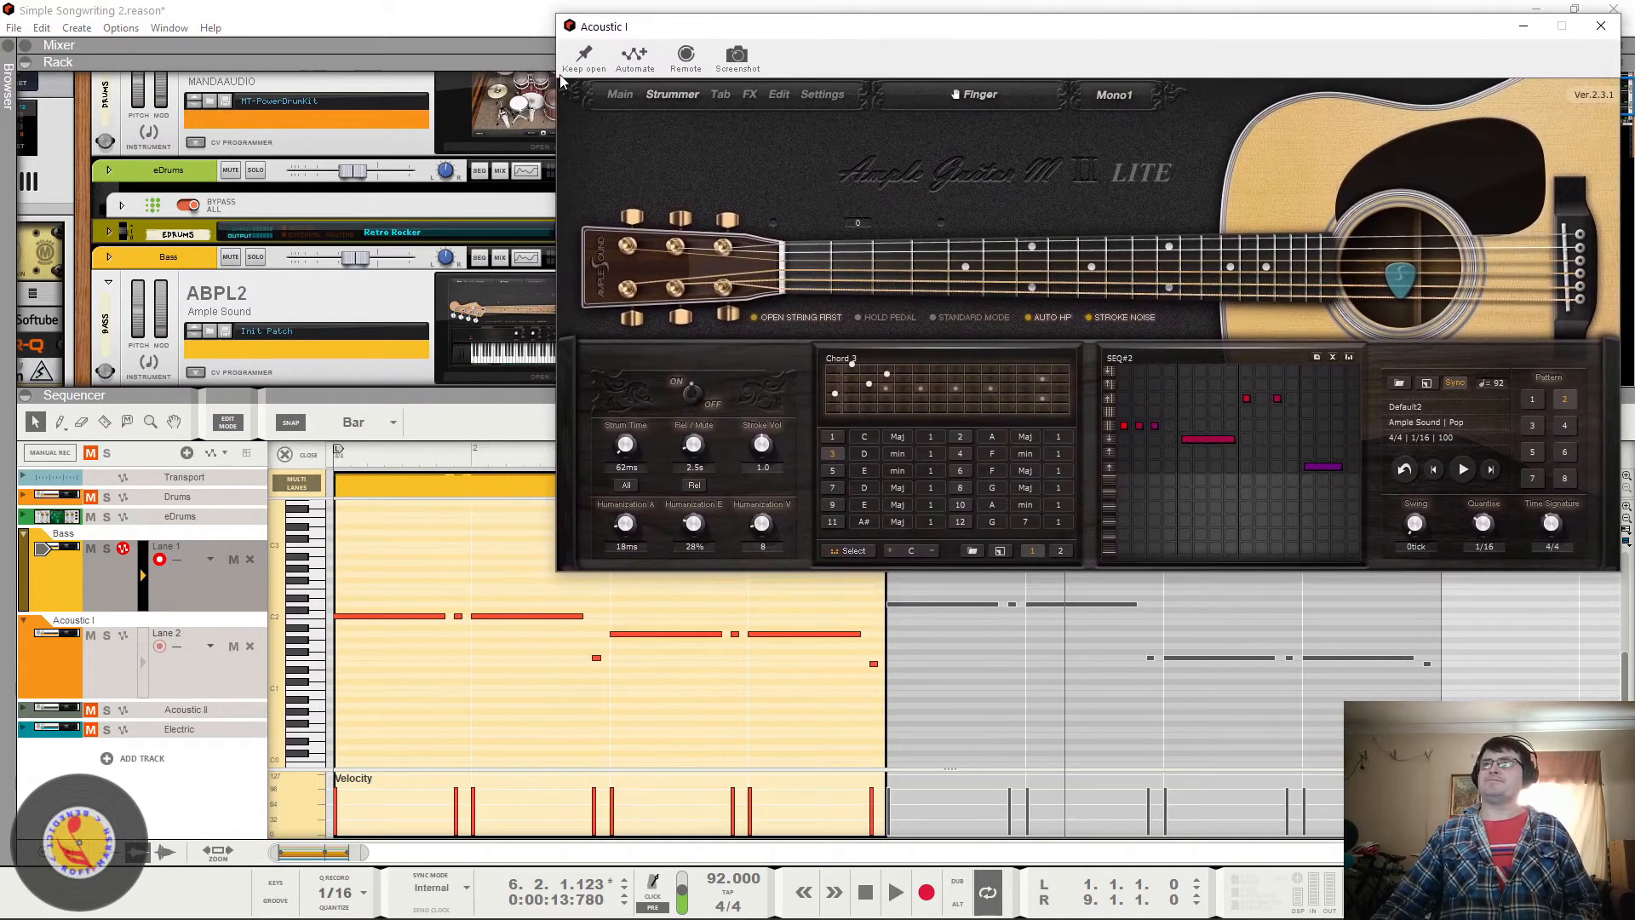
{"action": "left_click", "coordinate": [584, 58]}
Step: Play the song from bar 1 to compare the bass notes with the Strummer chords, and close the Acoustic I window
{"action": "left_click", "coordinate": [333, 460]}
{"action": "key", "text": "space"}
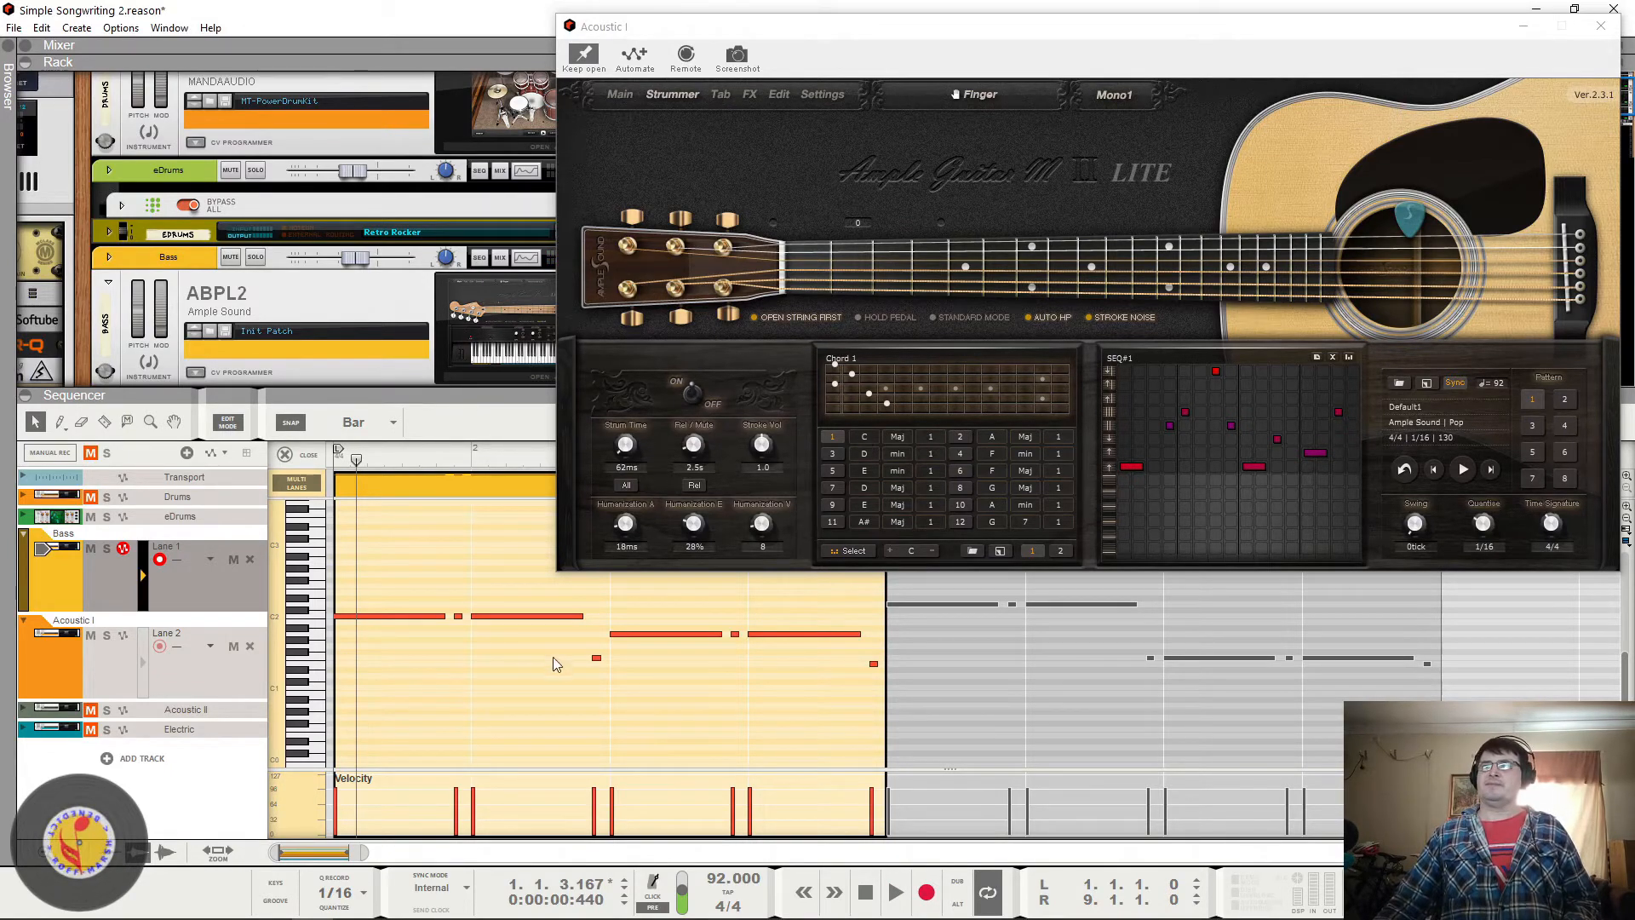
{"action": "key", "text": "space"}
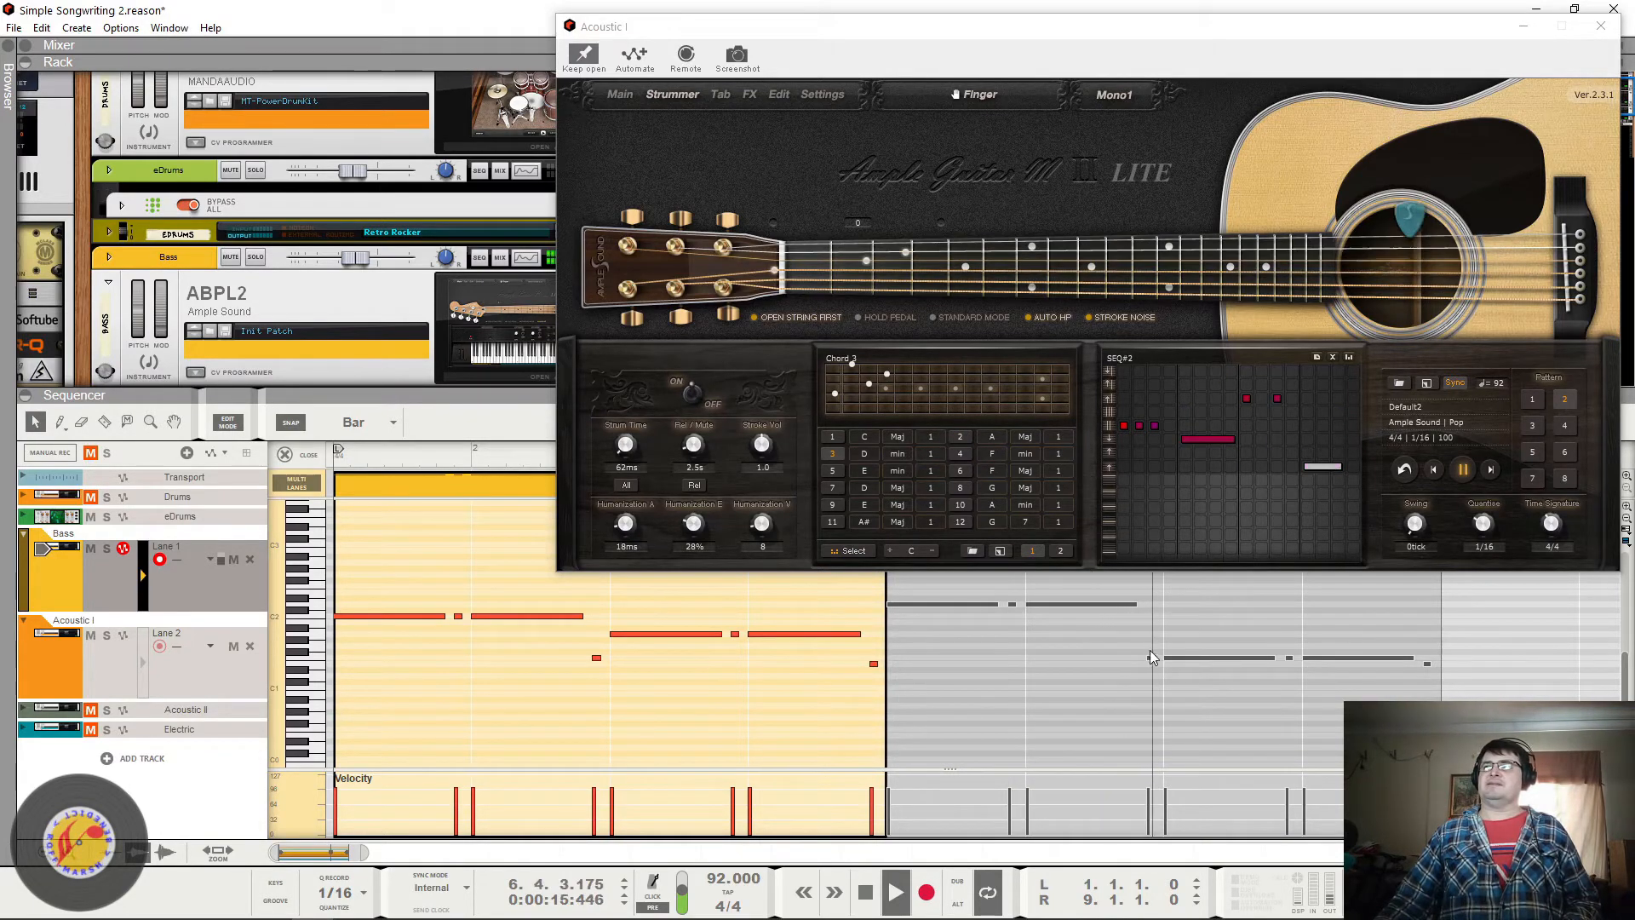
{"action": "key", "text": "space"}
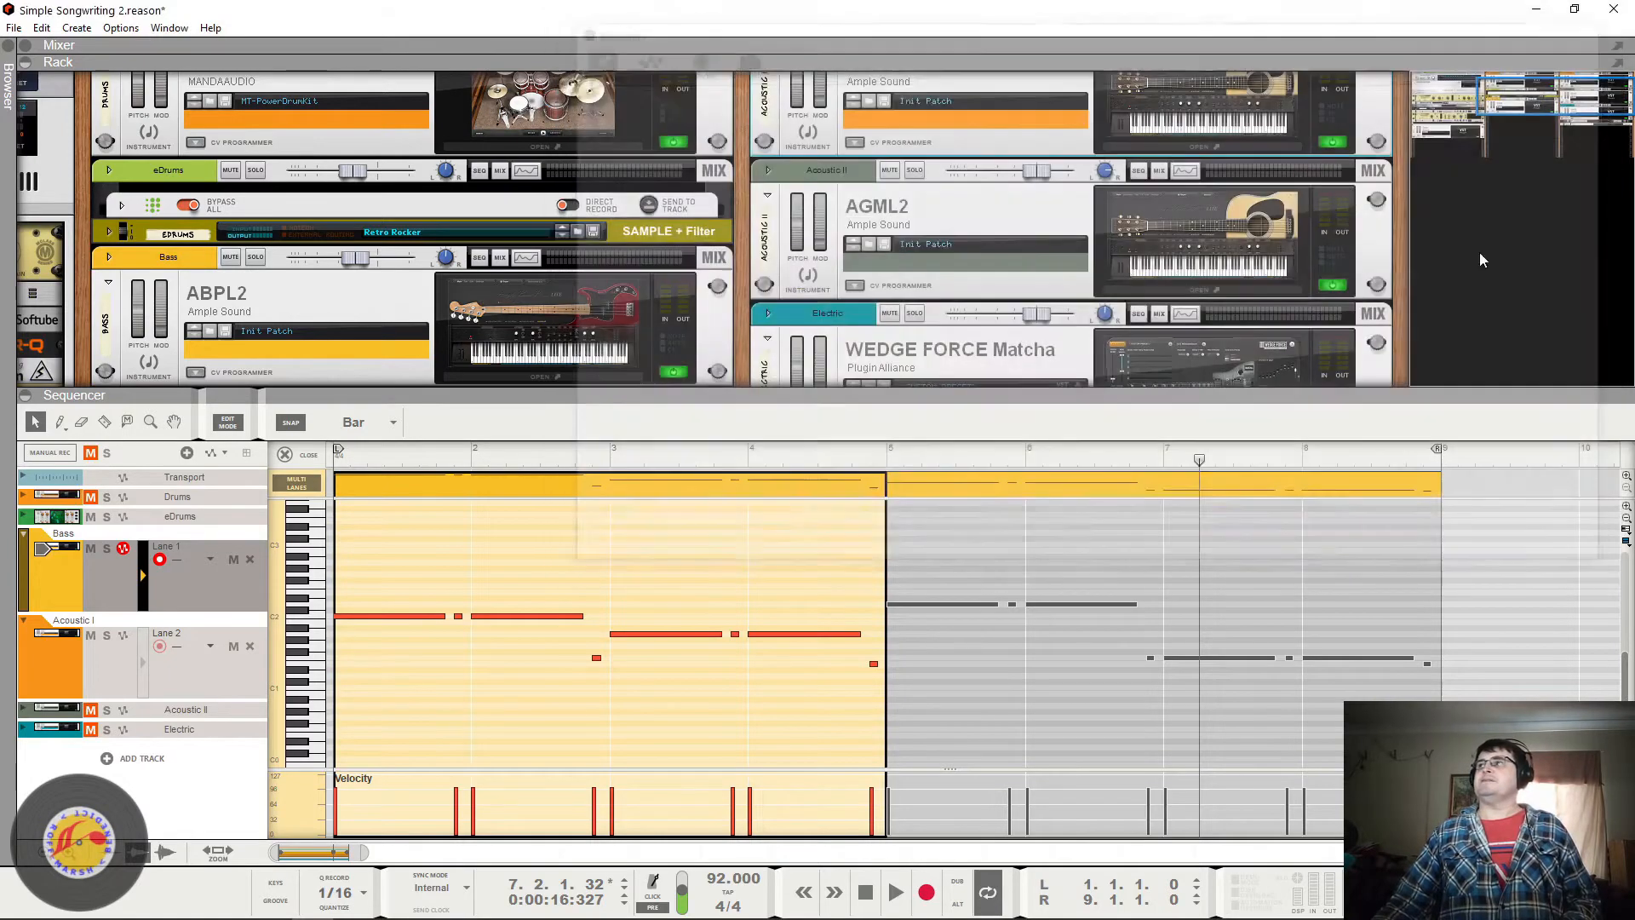
{"action": "left_click", "coordinate": [1601, 25]}
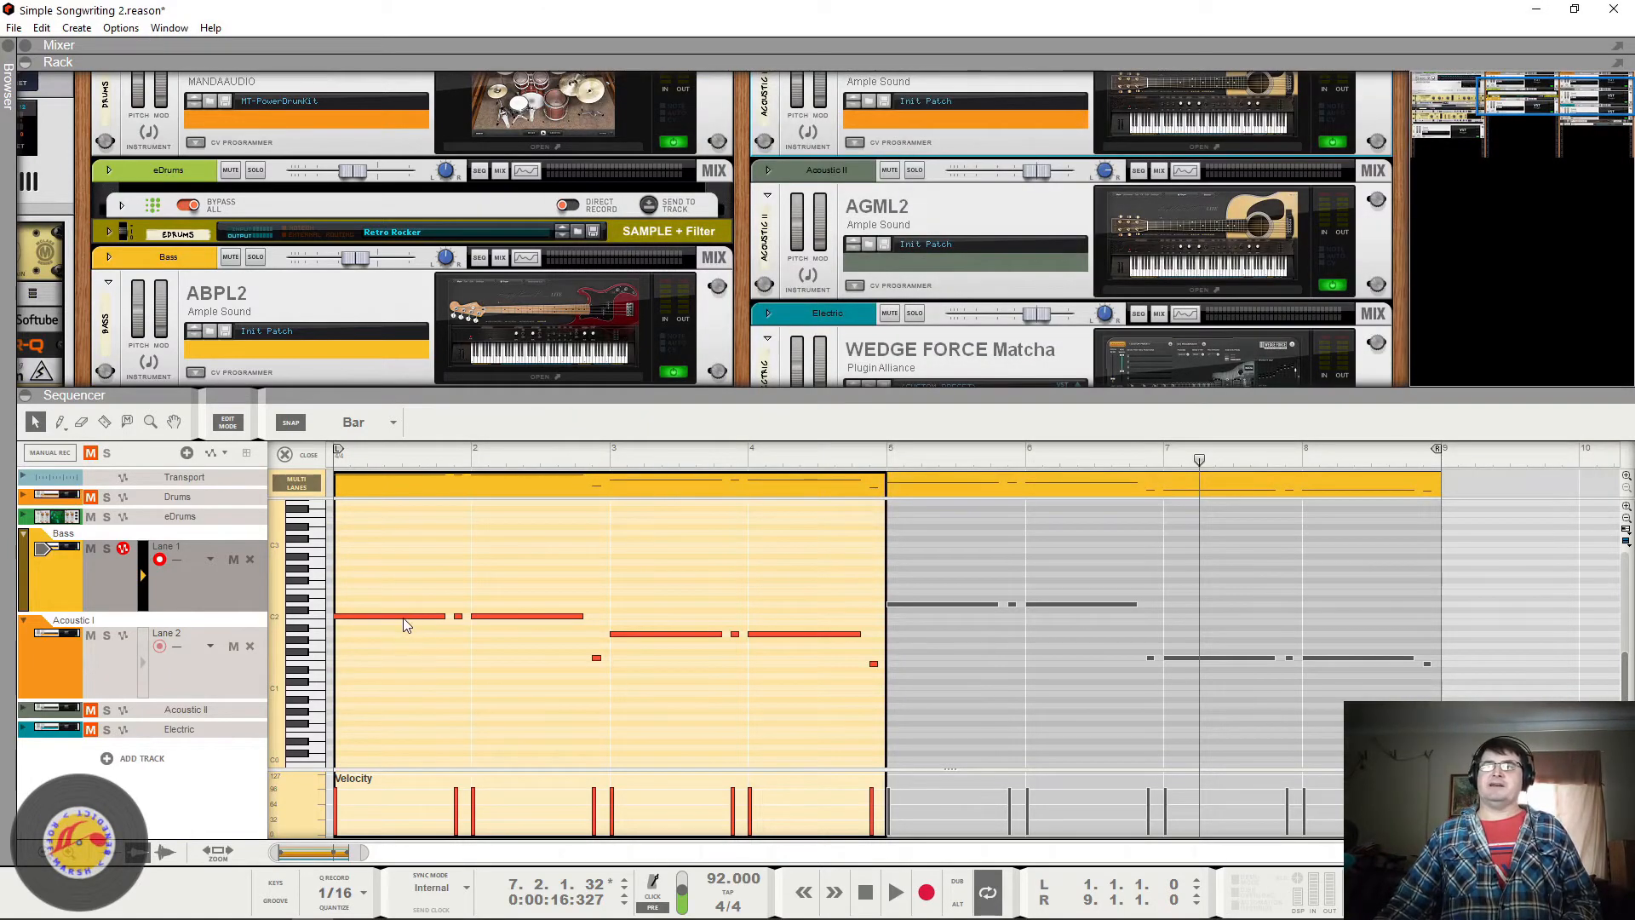
Step: Audition the long bass notes that start bars 1, 3, 5 and 7
{"action": "left_click", "coordinate": [404, 617]}
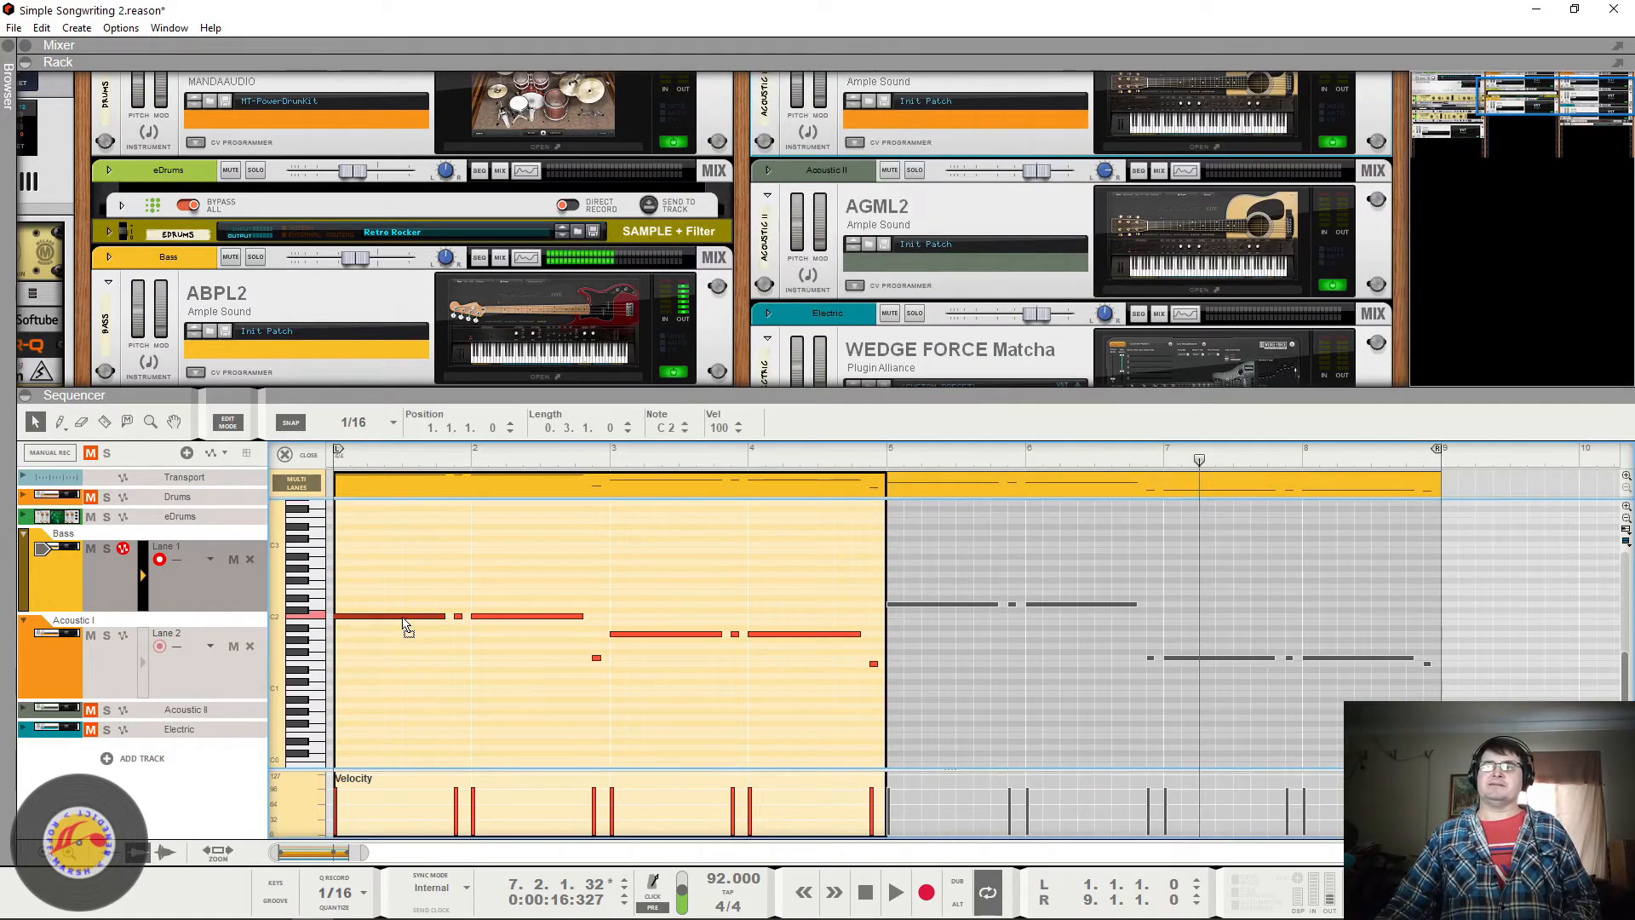
{"action": "left_click", "coordinate": [638, 635]}
{"action": "left_click", "coordinate": [902, 604]}
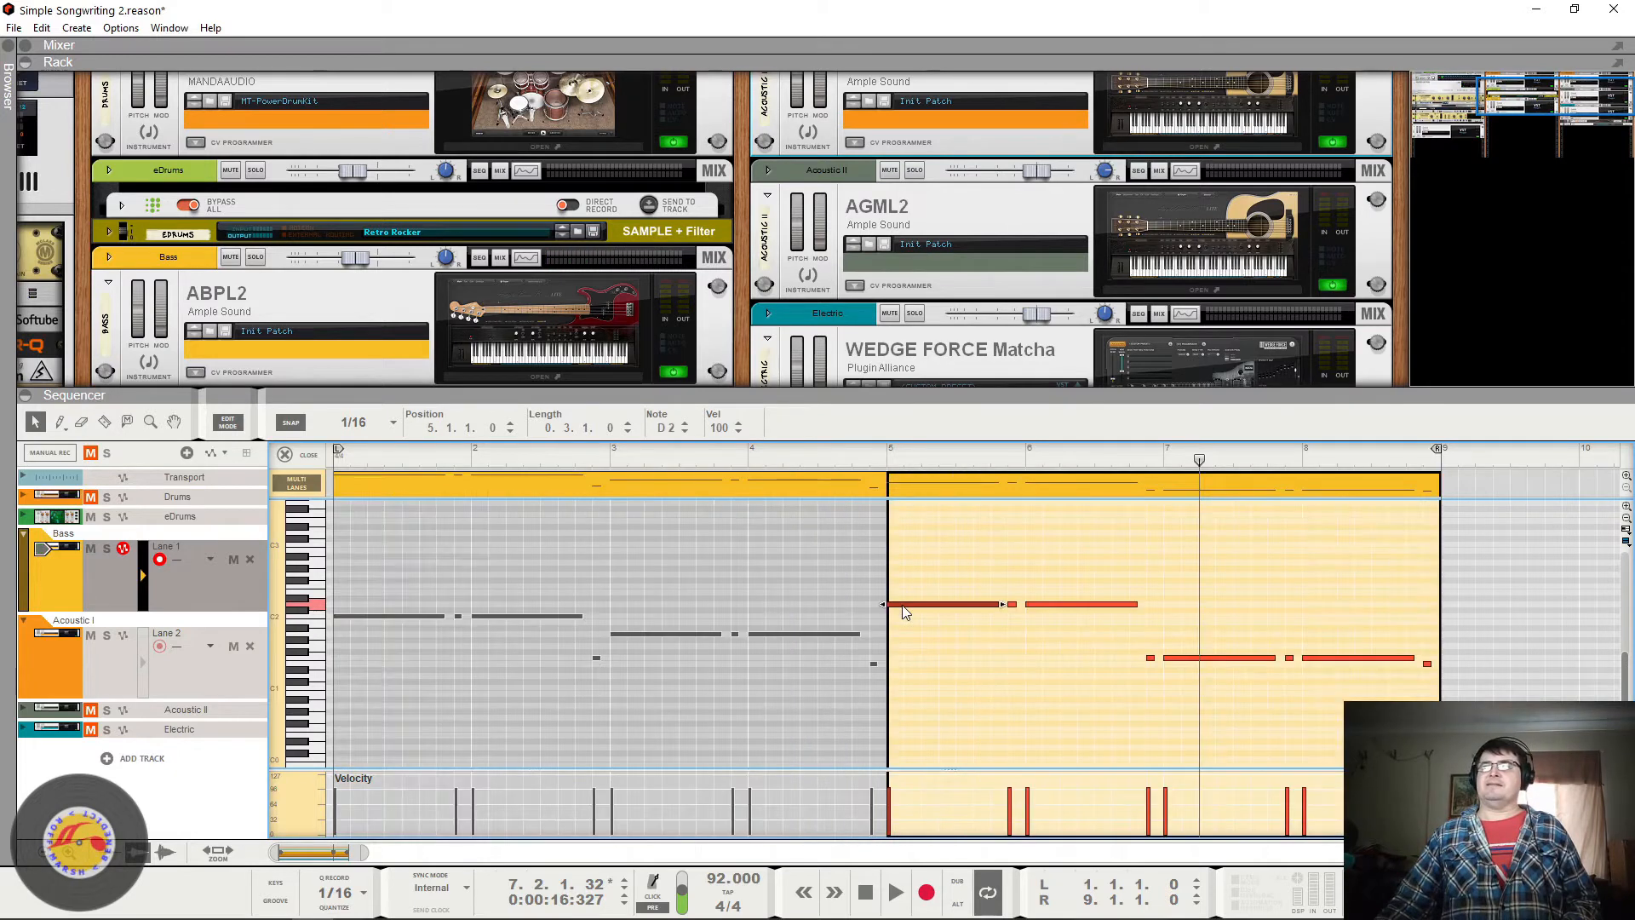
{"action": "left_click", "coordinate": [1179, 658]}
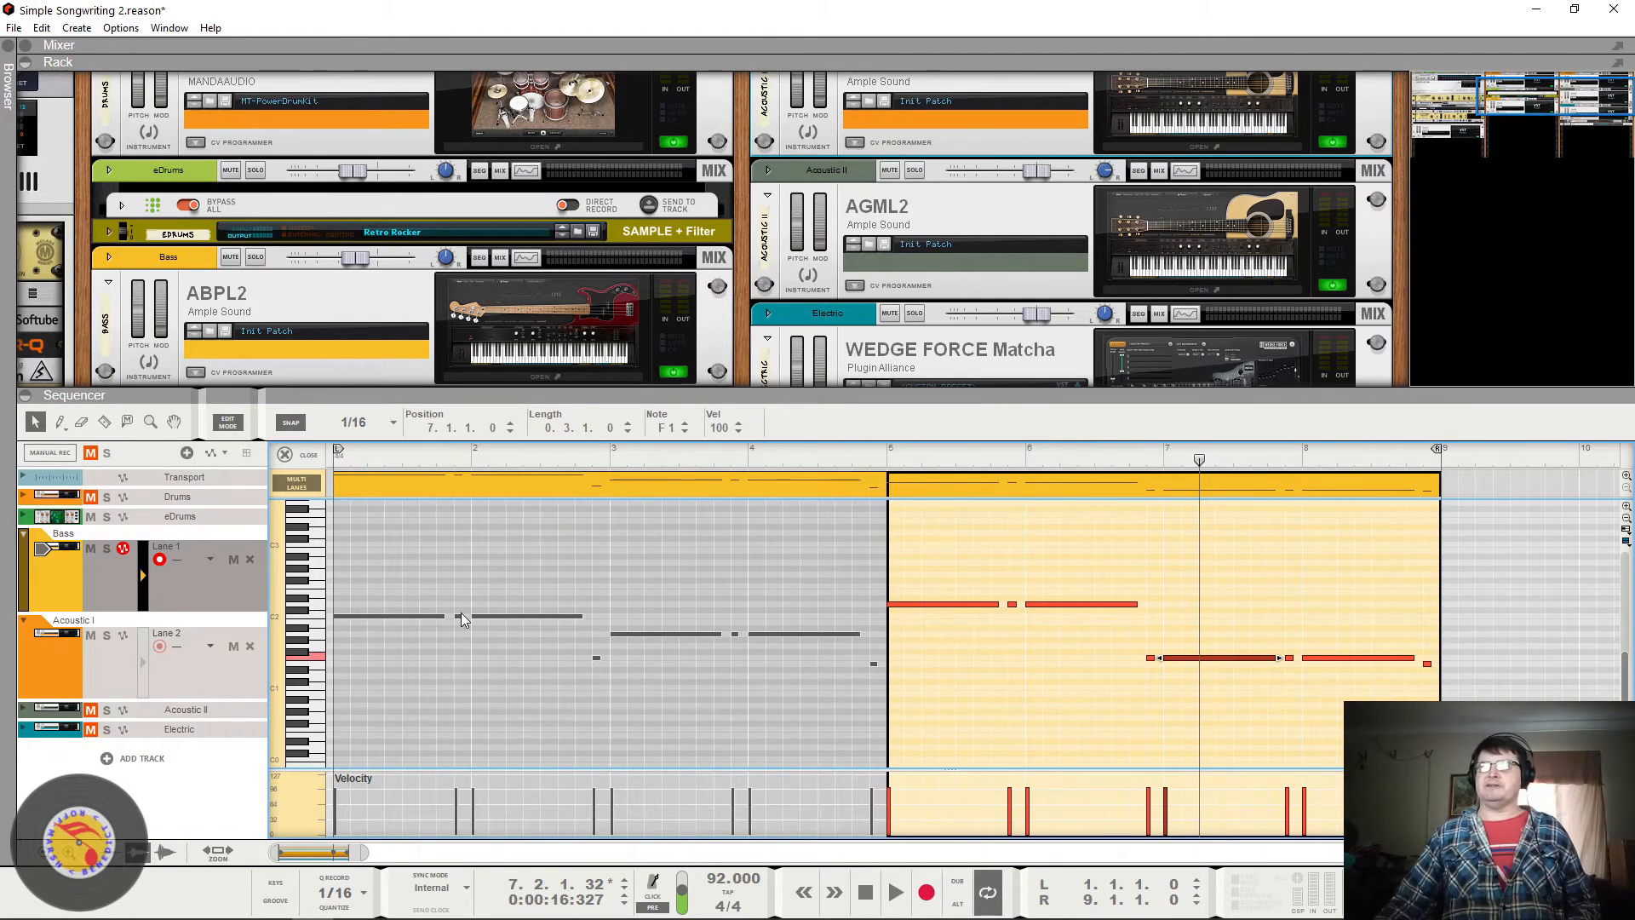
Step: Open the Bass instrument, place its window above the bass notes, and keep it open
{"action": "left_click", "coordinate": [482, 349]}
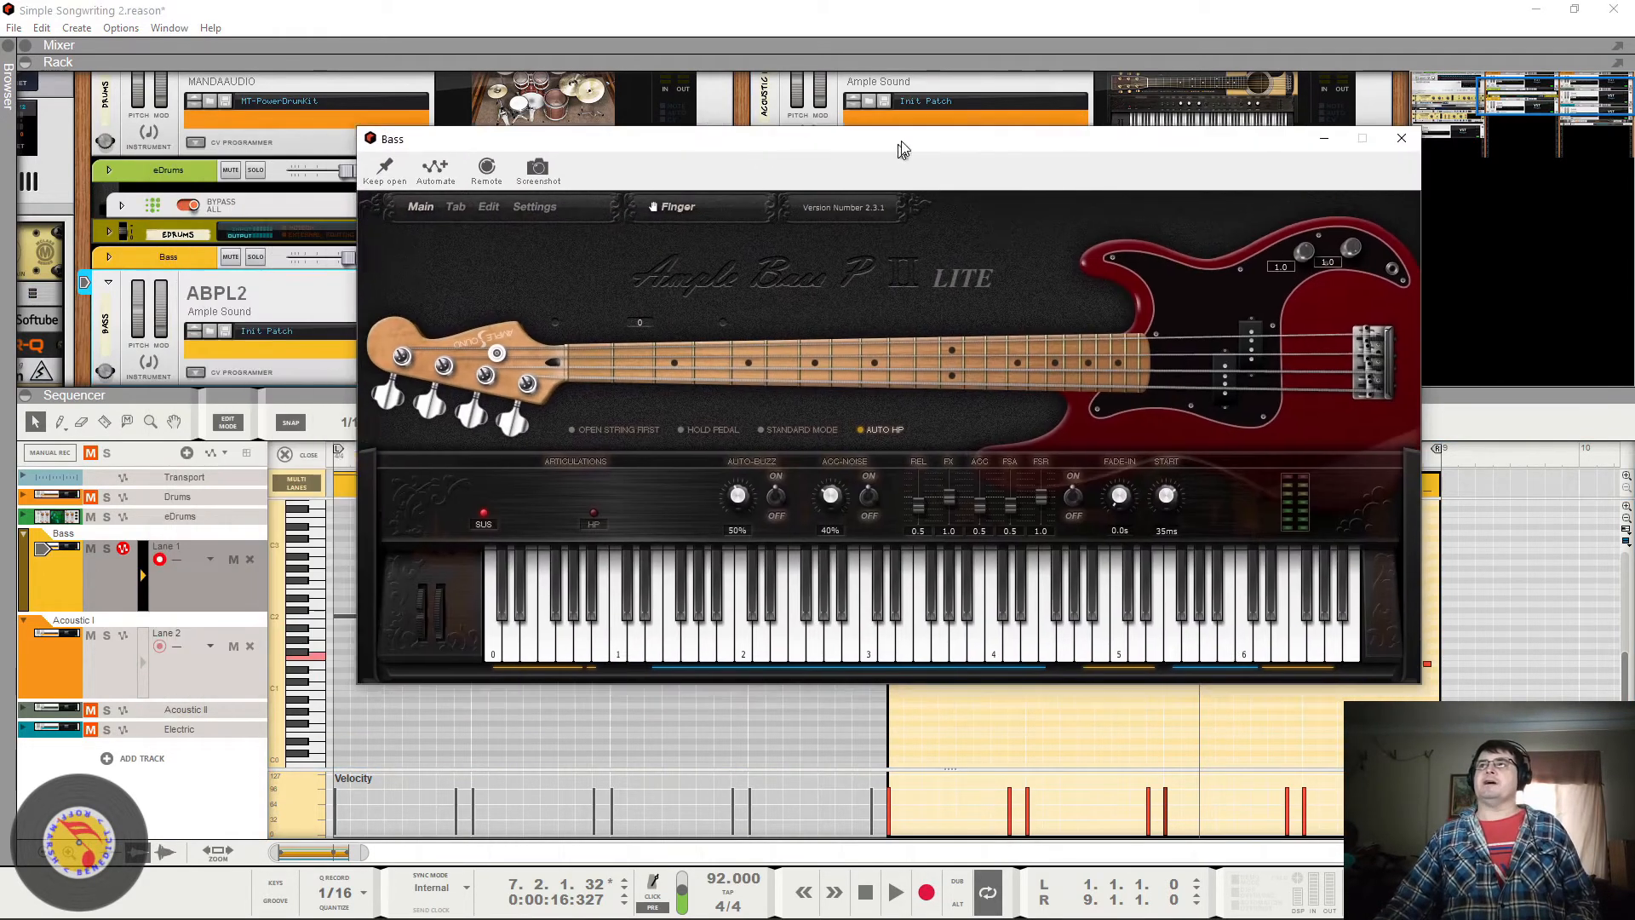
{"action": "left_click_drag", "start_coordinate": [903, 150], "coordinate": [850, 40]}
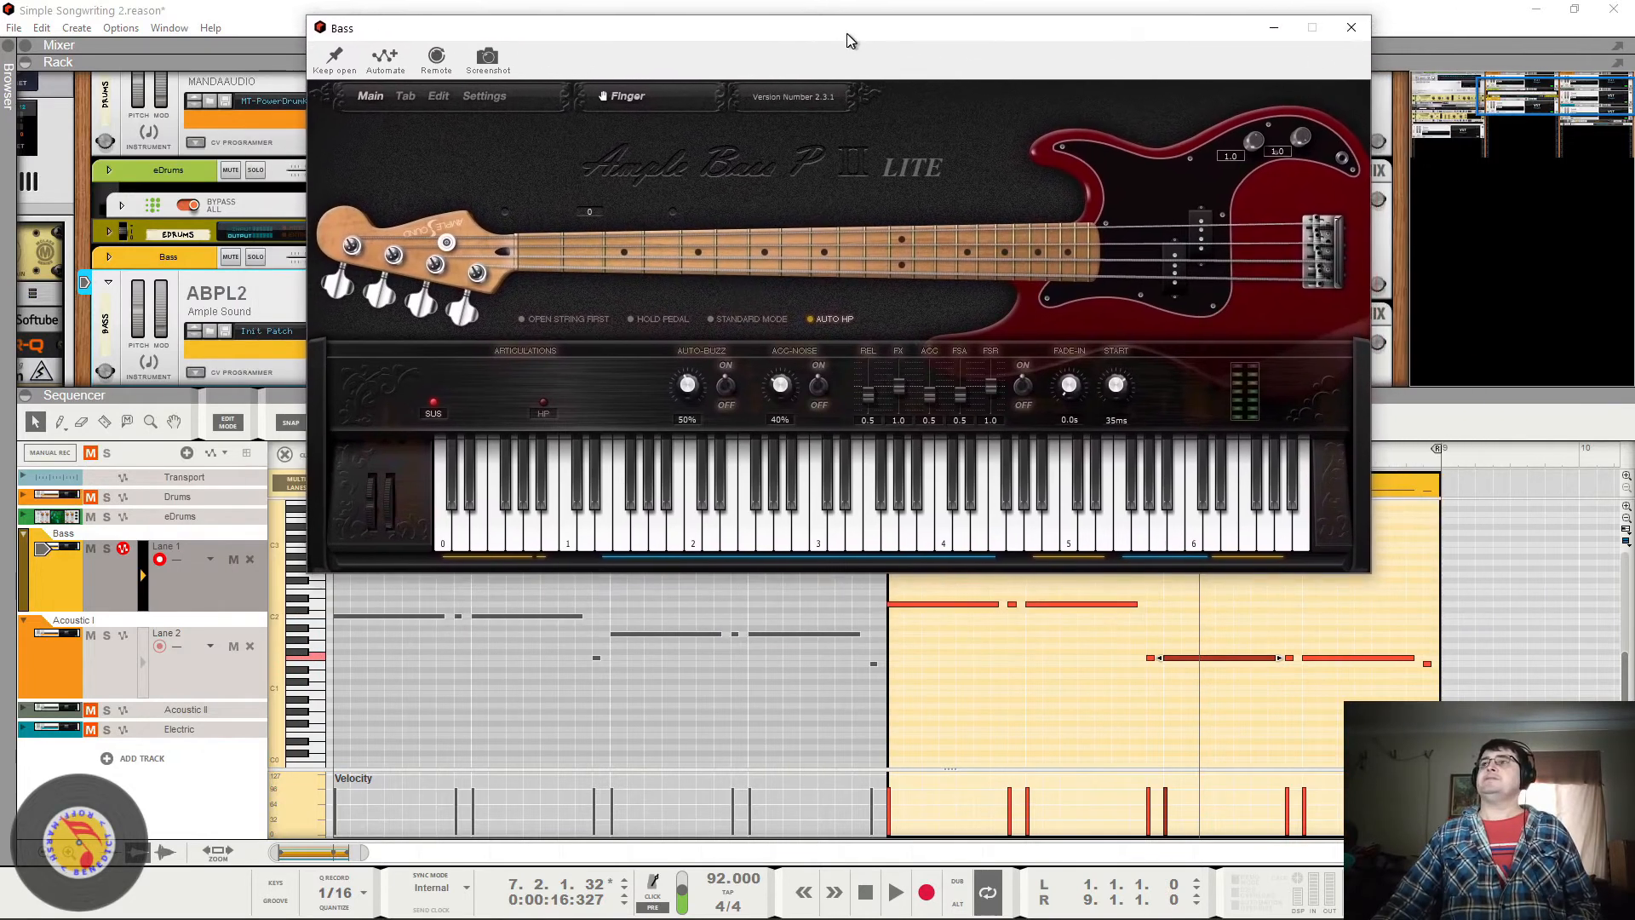
{"action": "left_click", "coordinate": [334, 58]}
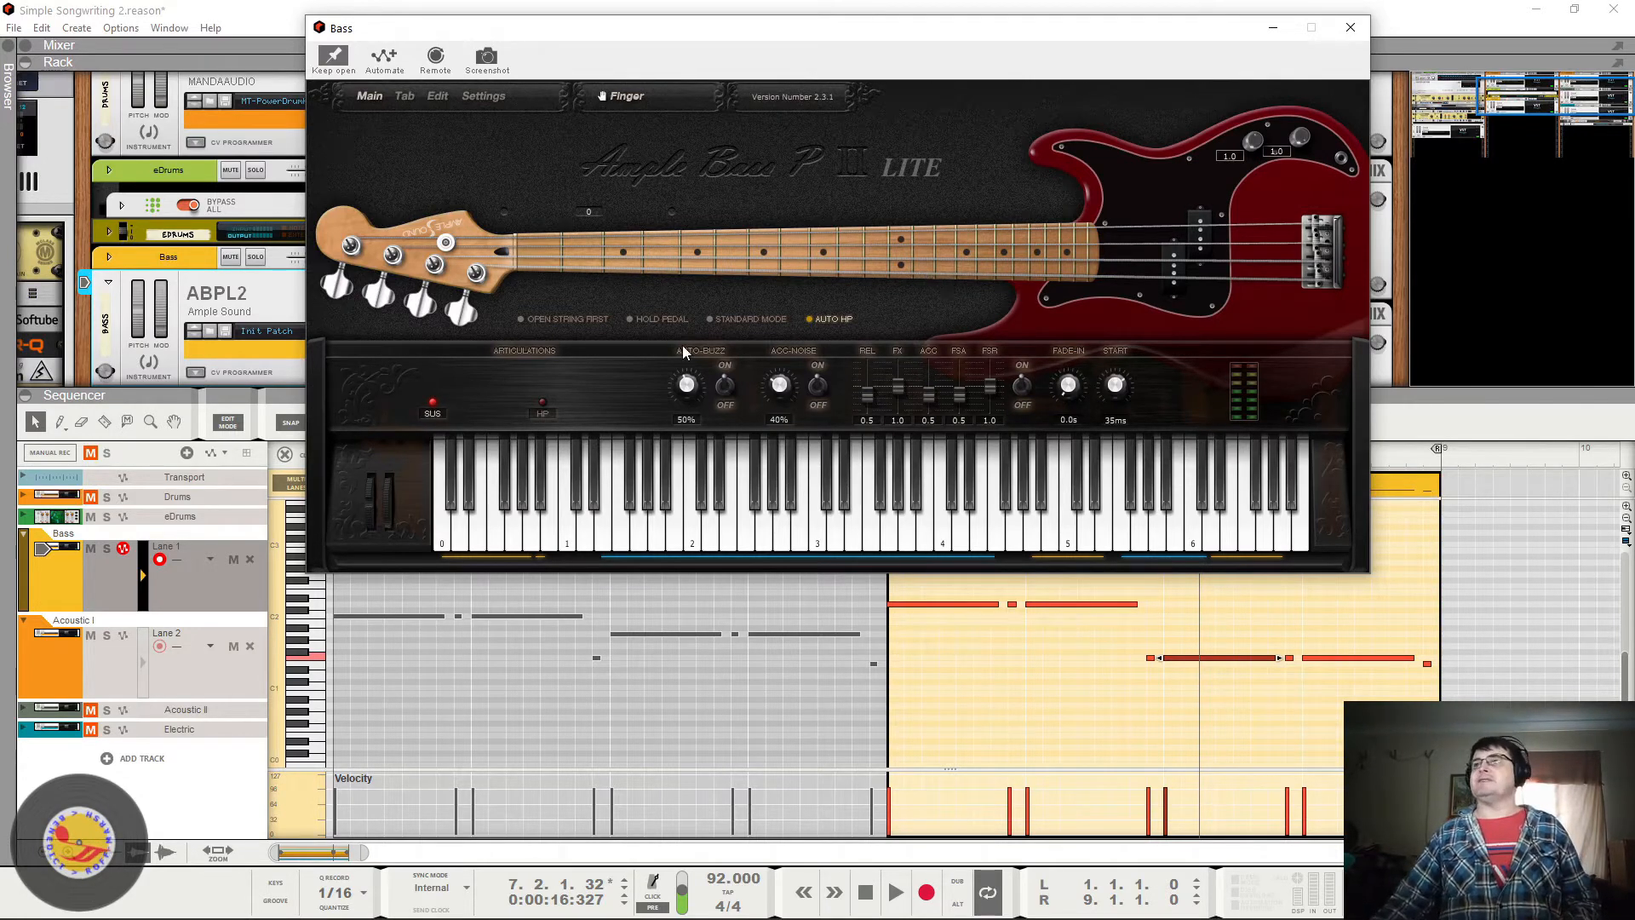
Step: Examine the playable range of the bass by sounding the lowest and highest notes on its virtual keyboard
{"action": "left_click", "coordinate": [617, 540]}
{"action": "left_click_drag", "start_coordinate": [616, 540], "coordinate": [978, 534]}
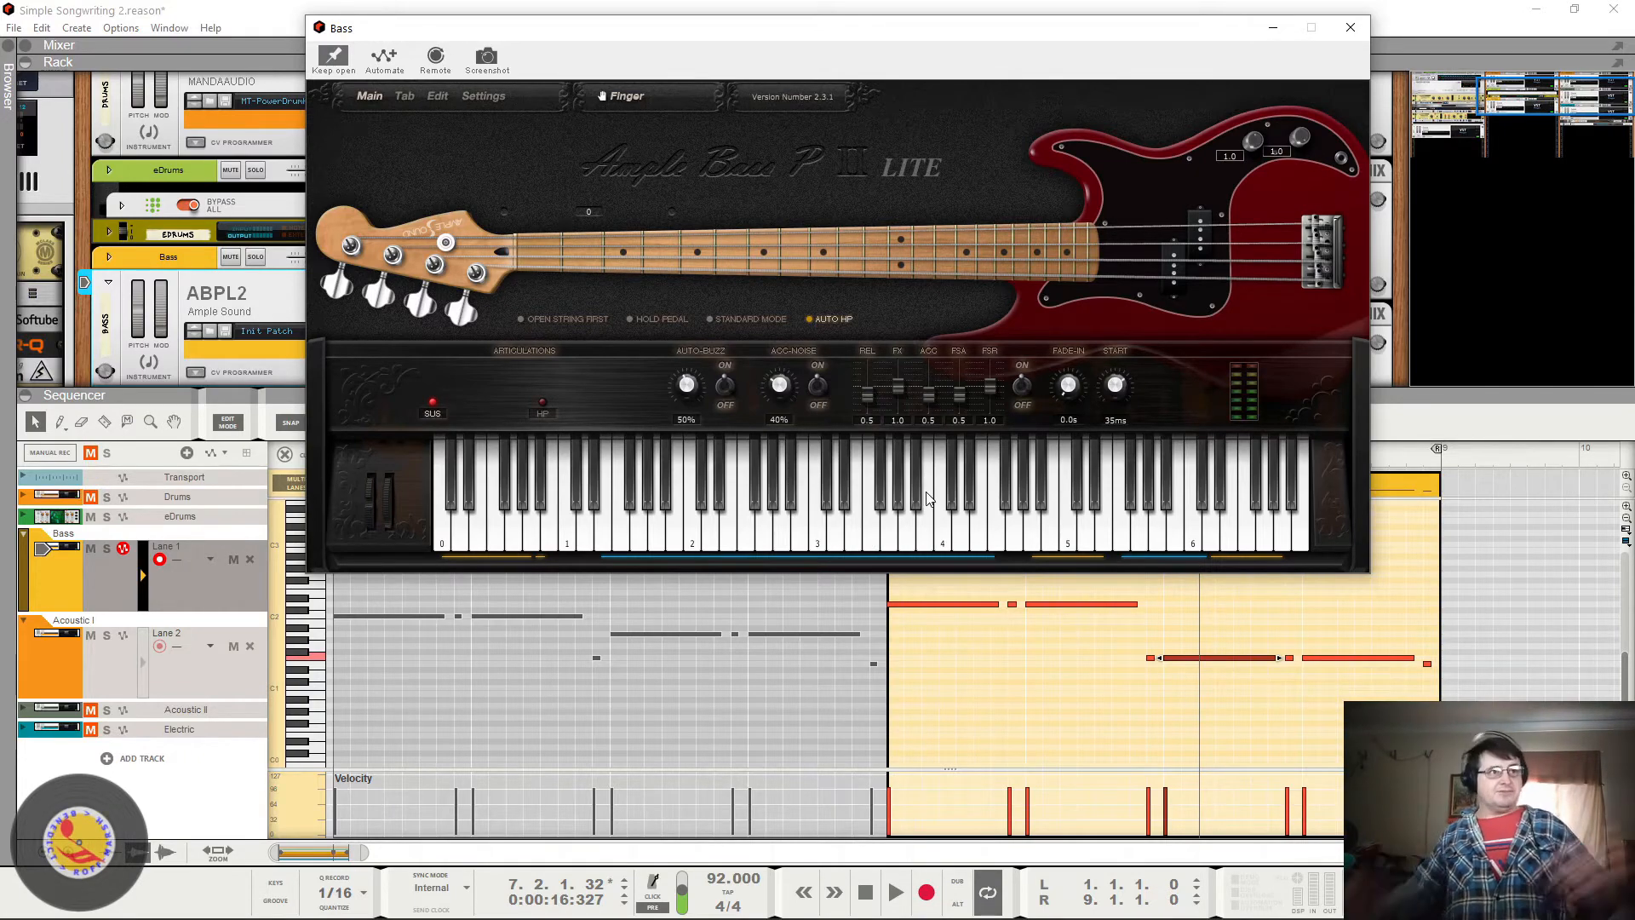
{"action": "left_click", "coordinate": [979, 545]}
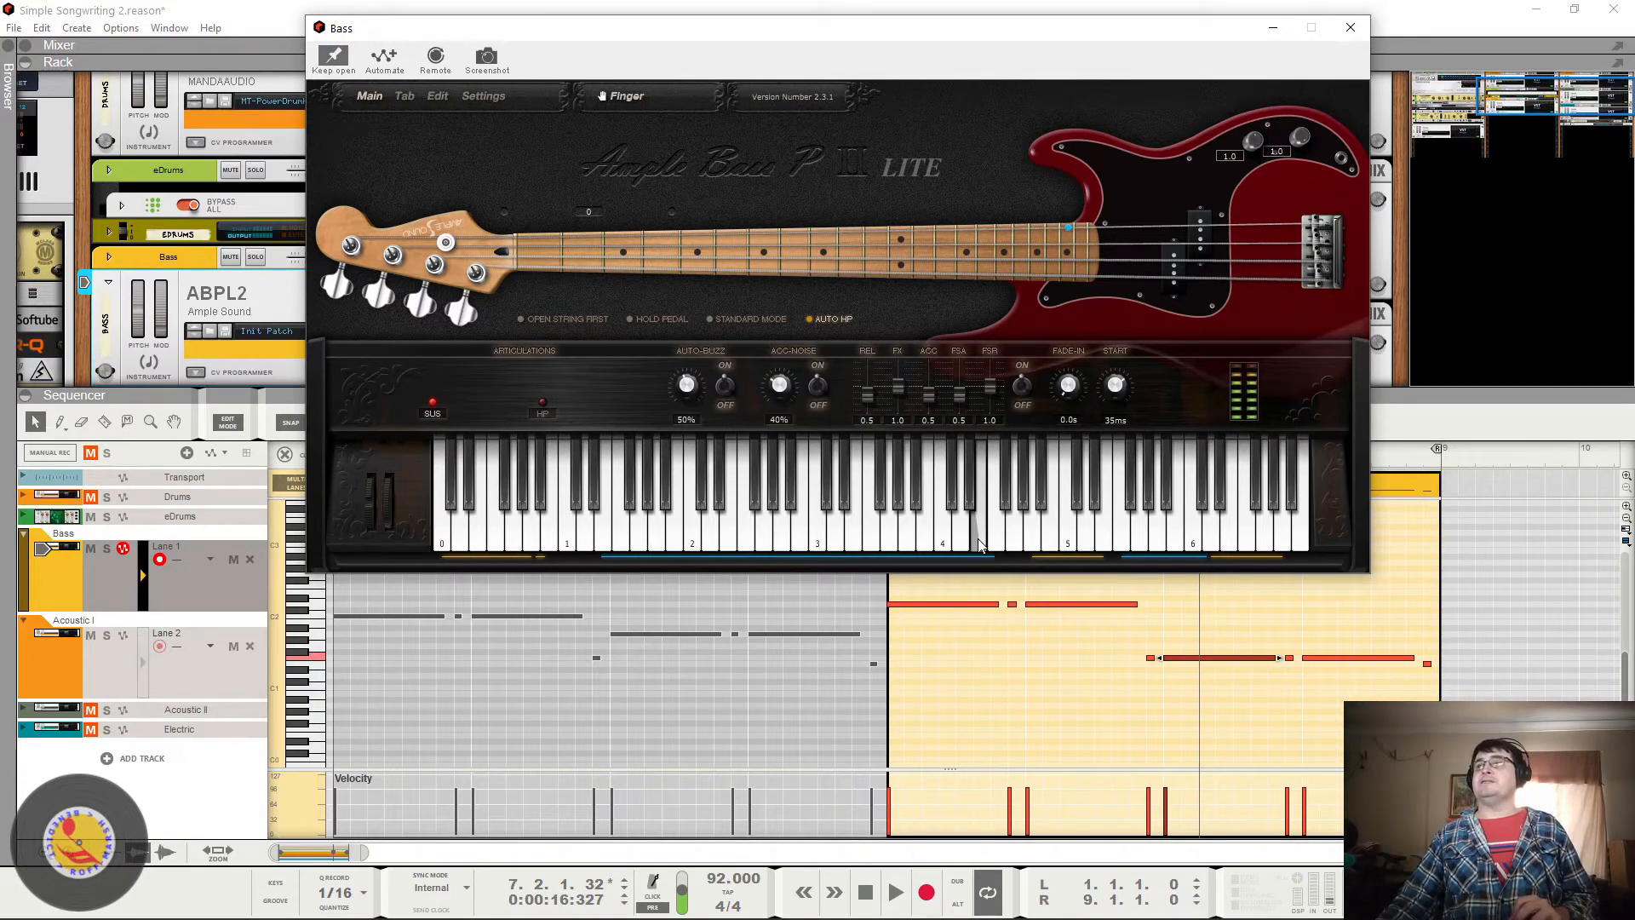
{"action": "left_click_drag", "start_coordinate": [980, 545], "coordinate": [996, 545]}
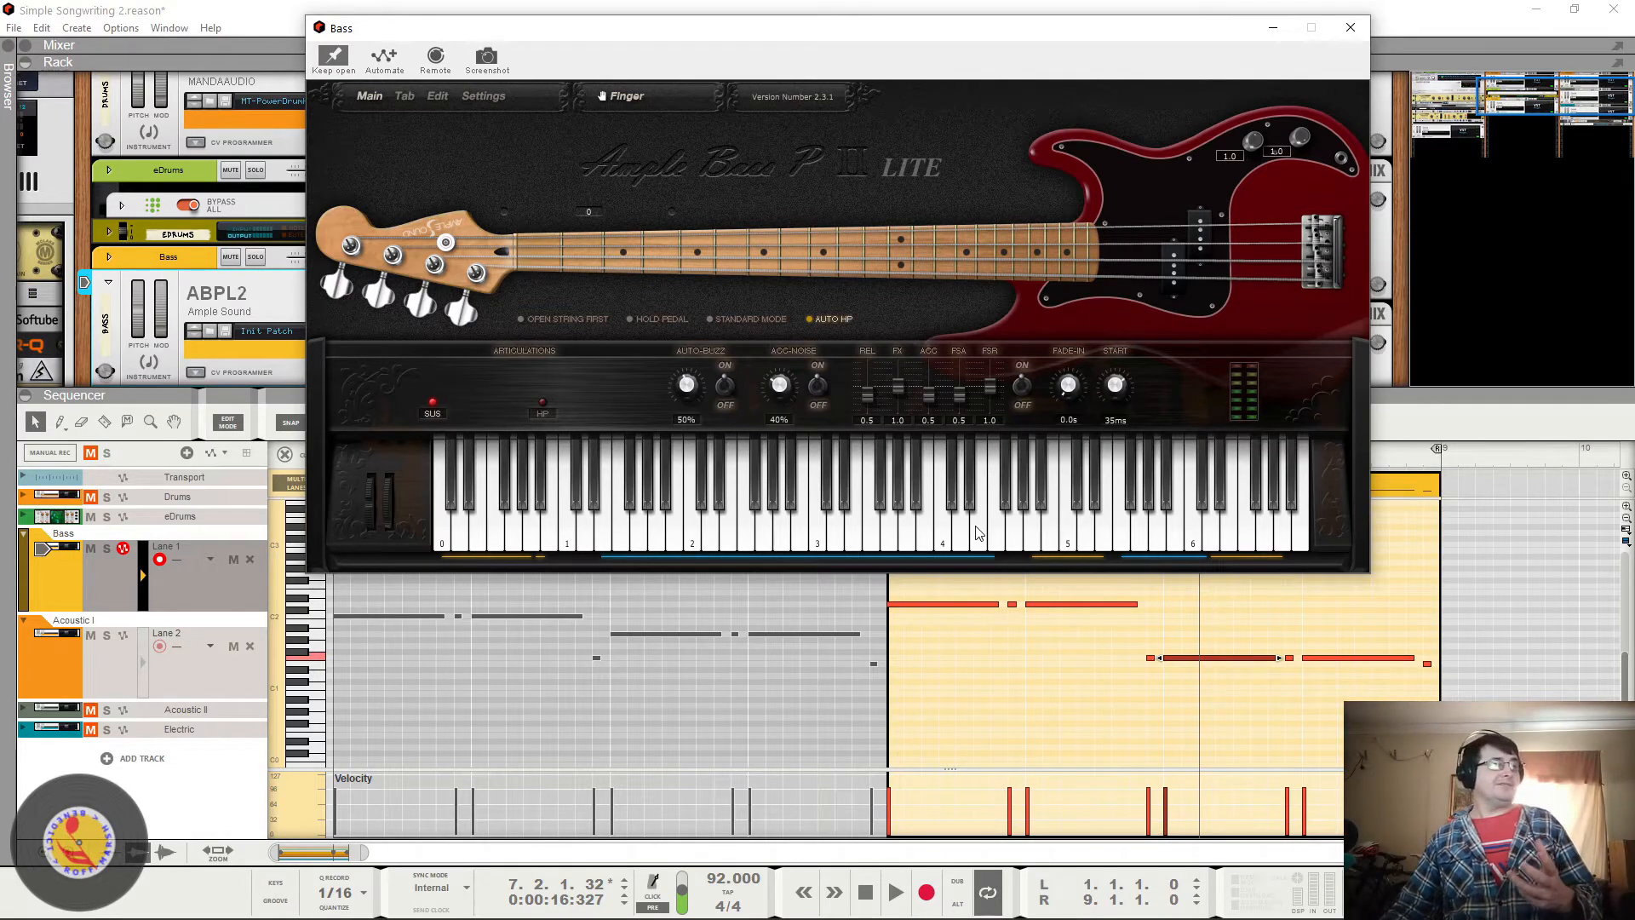
{"action": "left_click_drag", "start_coordinate": [609, 543], "coordinate": [612, 545]}
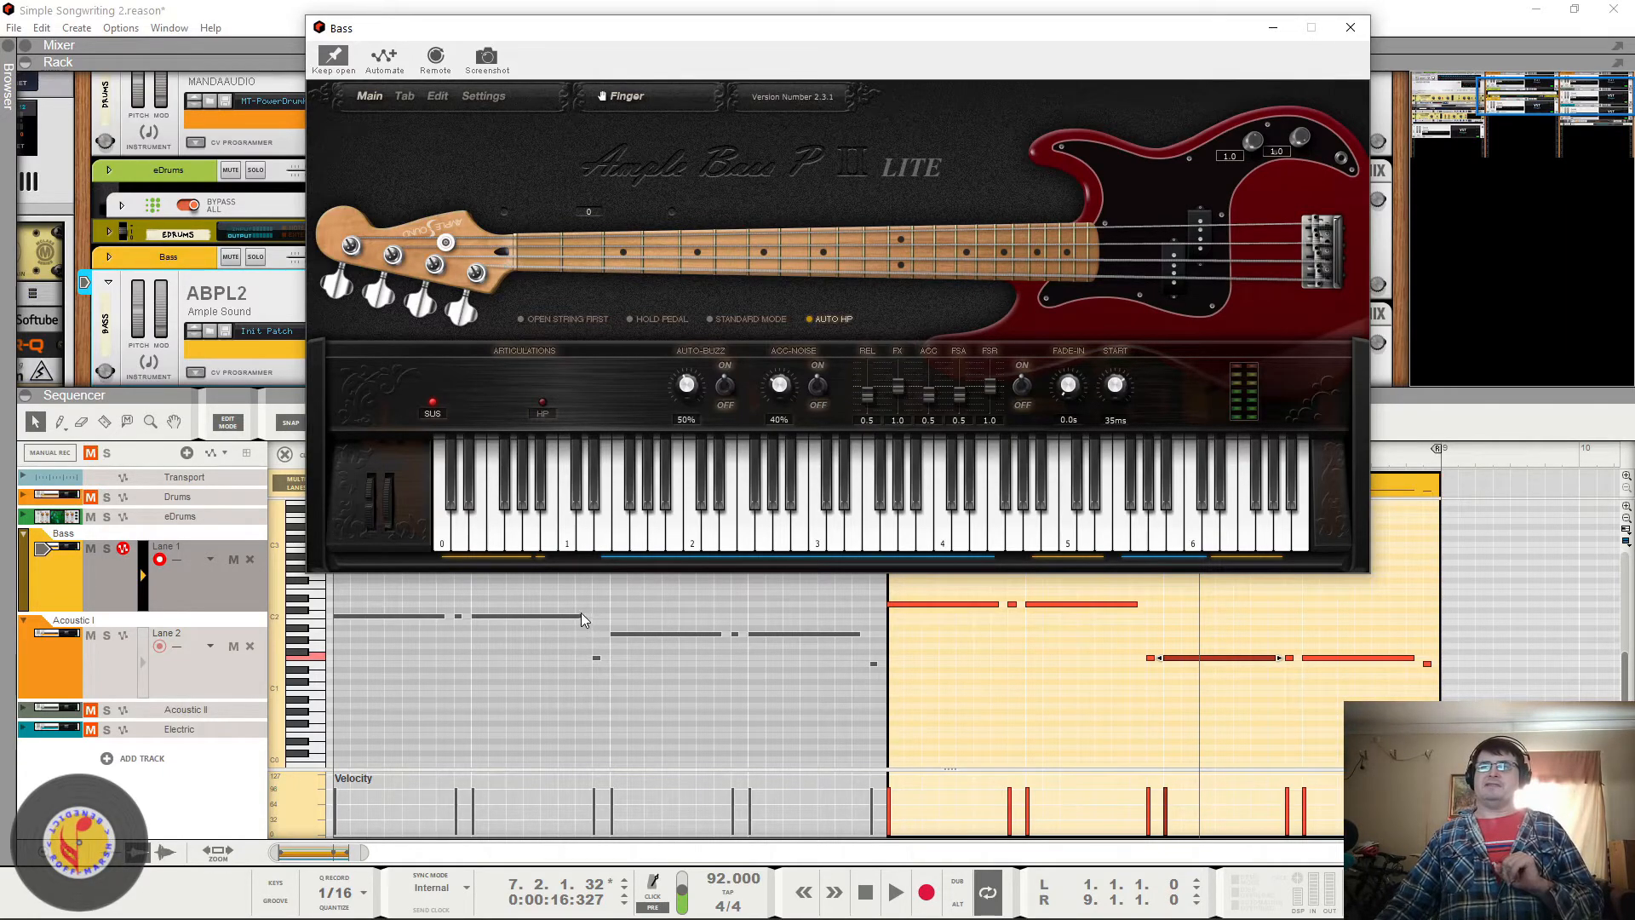
Step: Audition the Bass track's piano-roll keys around C1 and C2 and the first note in bar 1
{"action": "left_click", "coordinate": [324, 685]}
{"action": "left_click", "coordinate": [324, 684]}
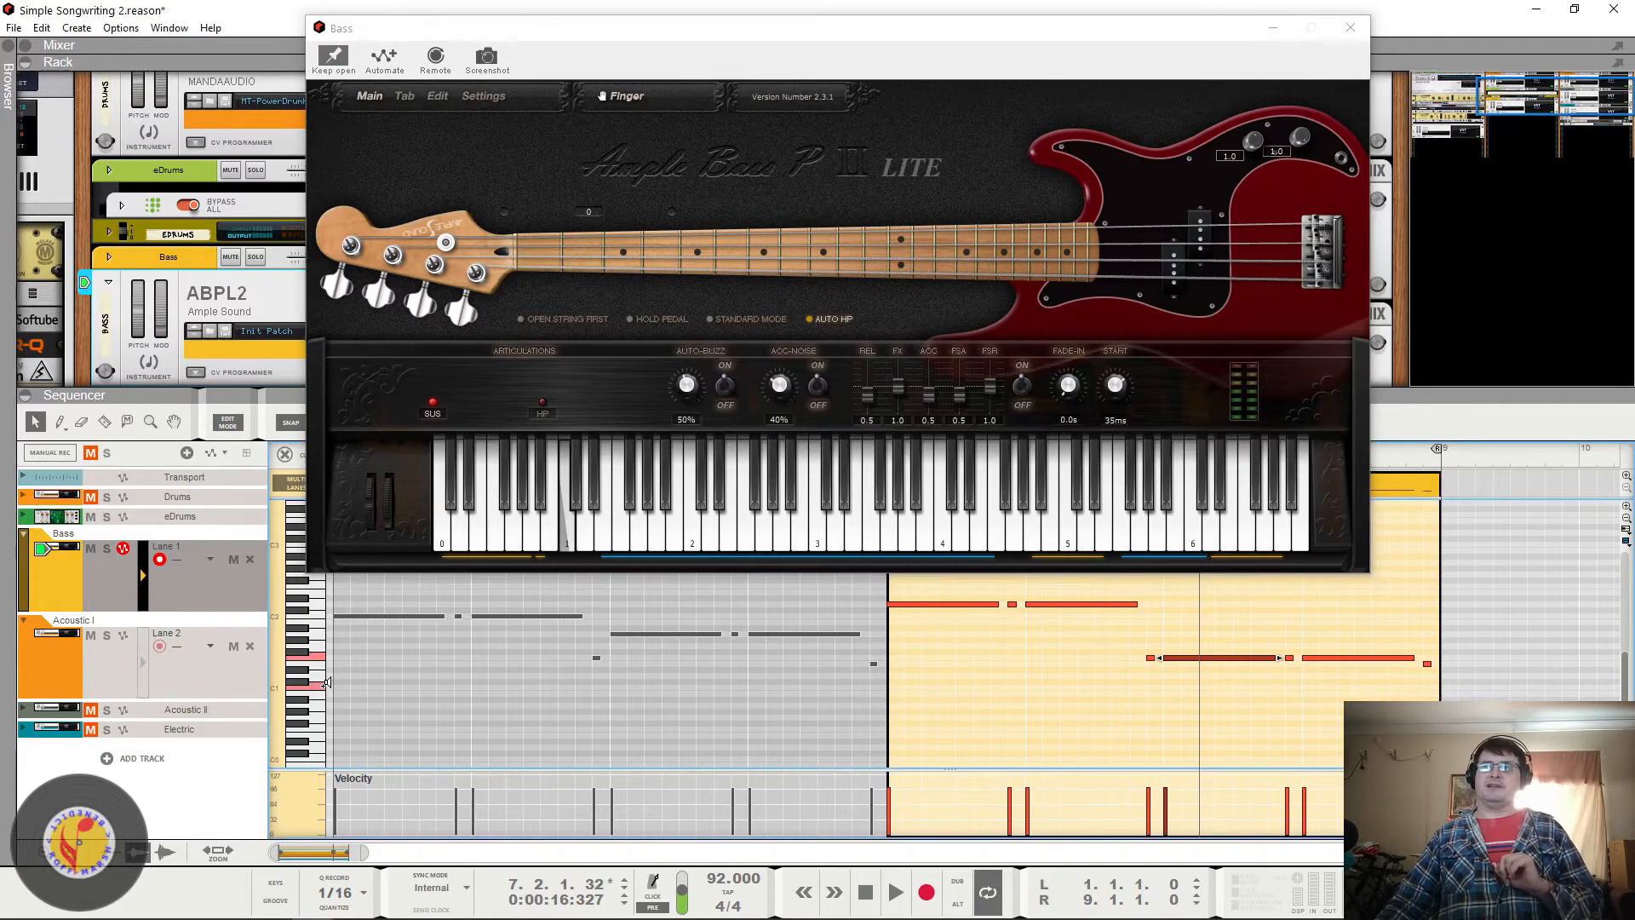
{"action": "left_click", "coordinate": [324, 684]}
{"action": "left_click", "coordinate": [324, 682]}
{"action": "left_click", "coordinate": [324, 682]}
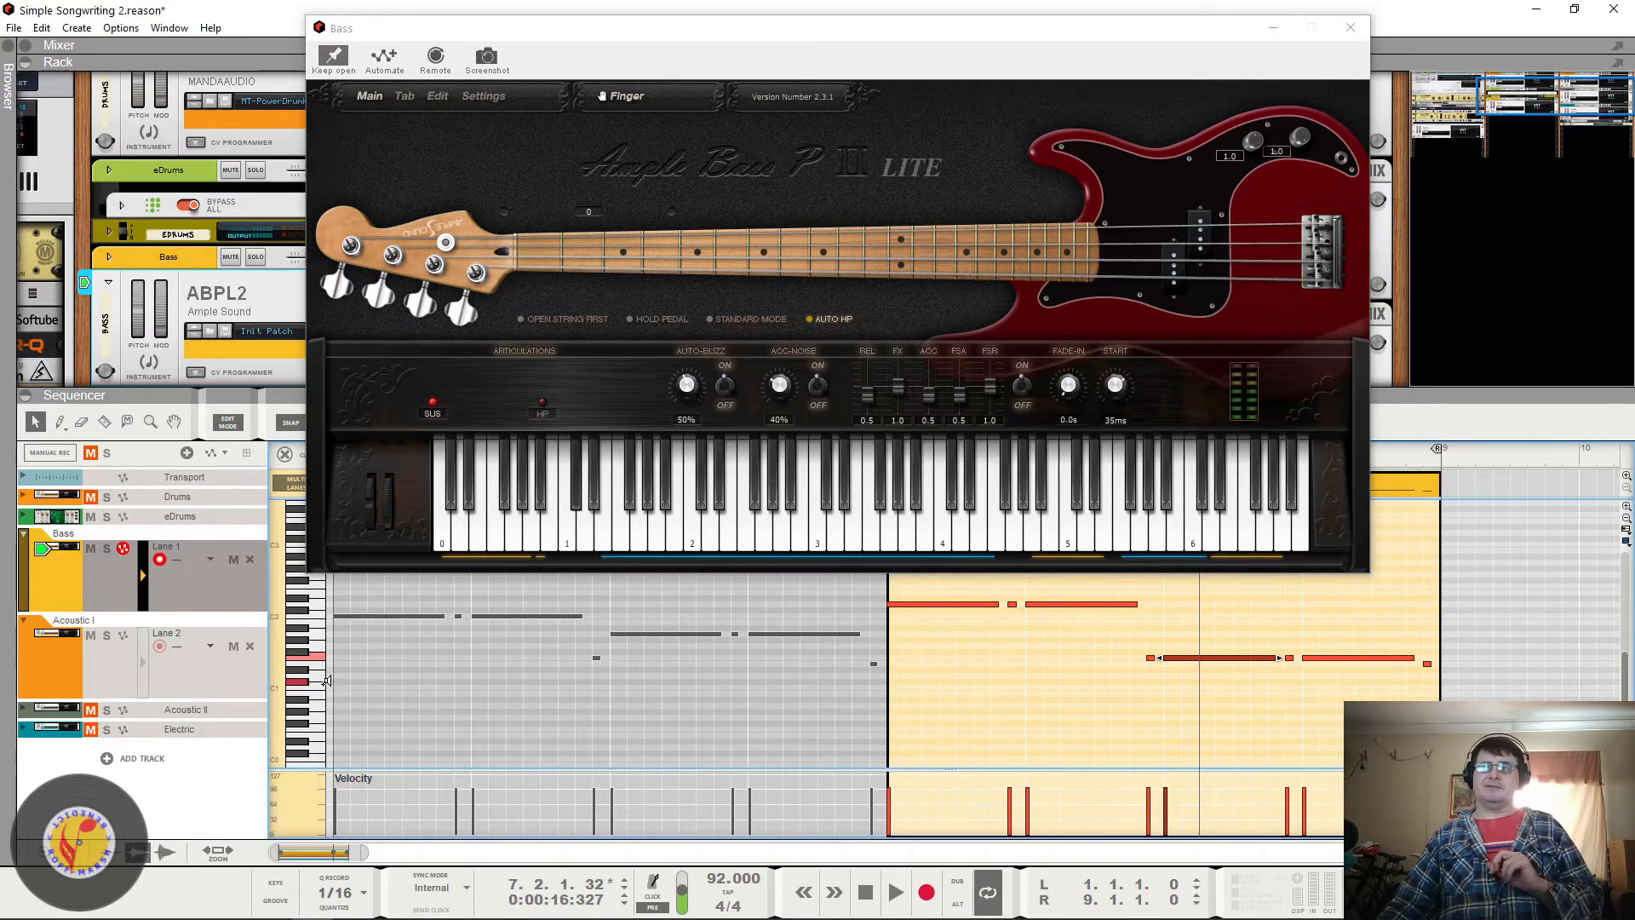
{"action": "left_click", "coordinate": [325, 683]}
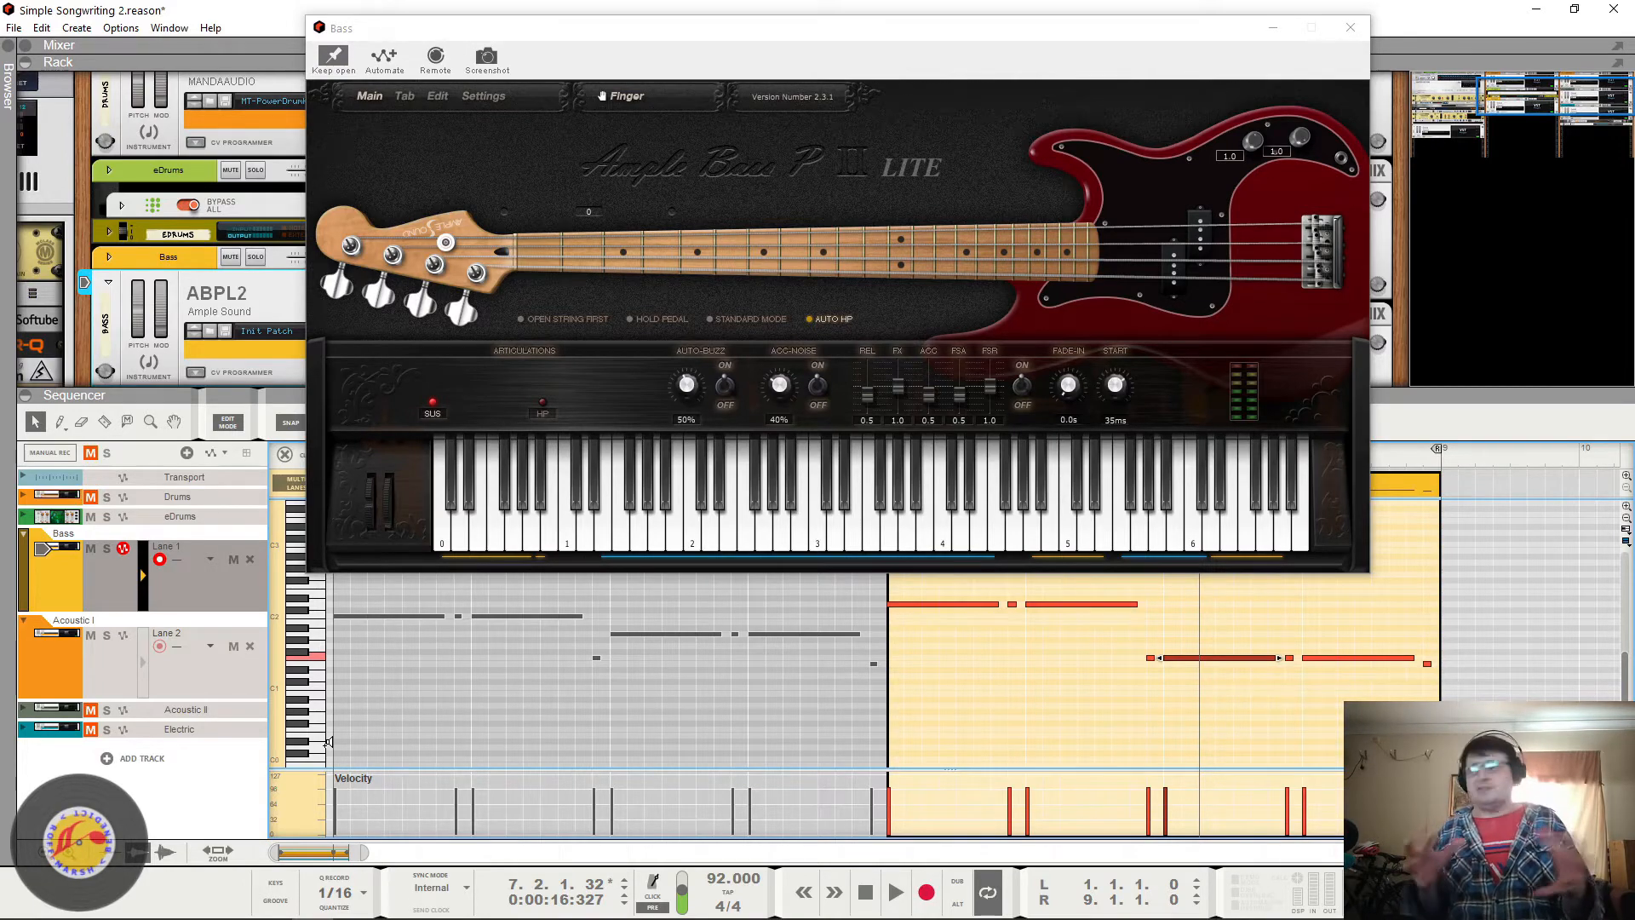
{"action": "left_click", "coordinate": [328, 608]}
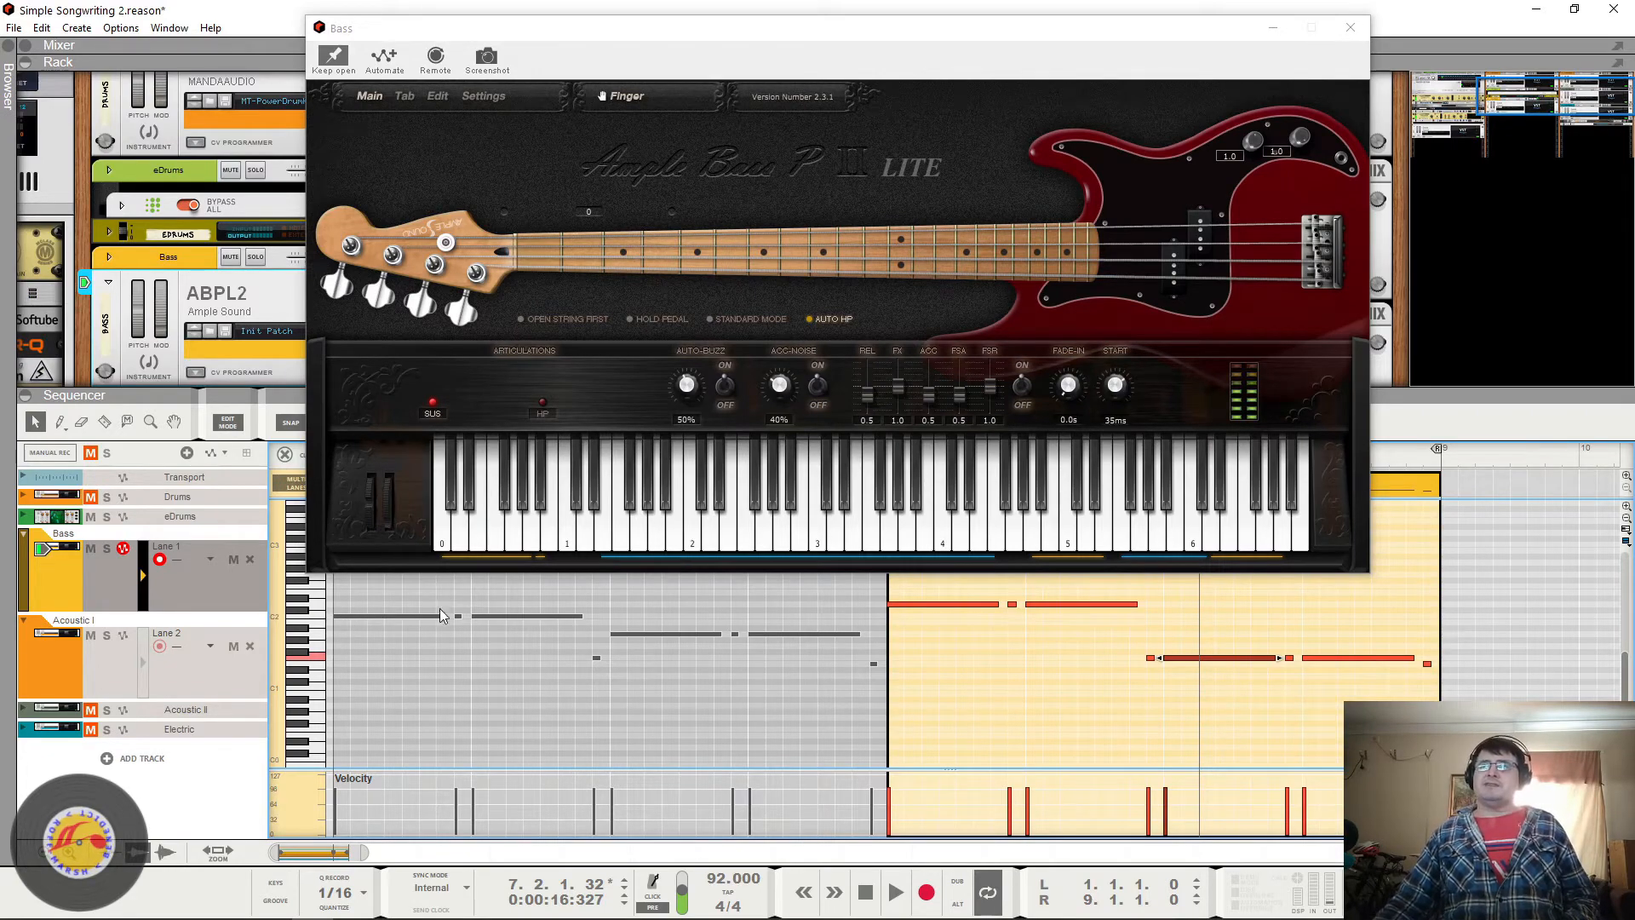
{"action": "left_click", "coordinate": [351, 615]}
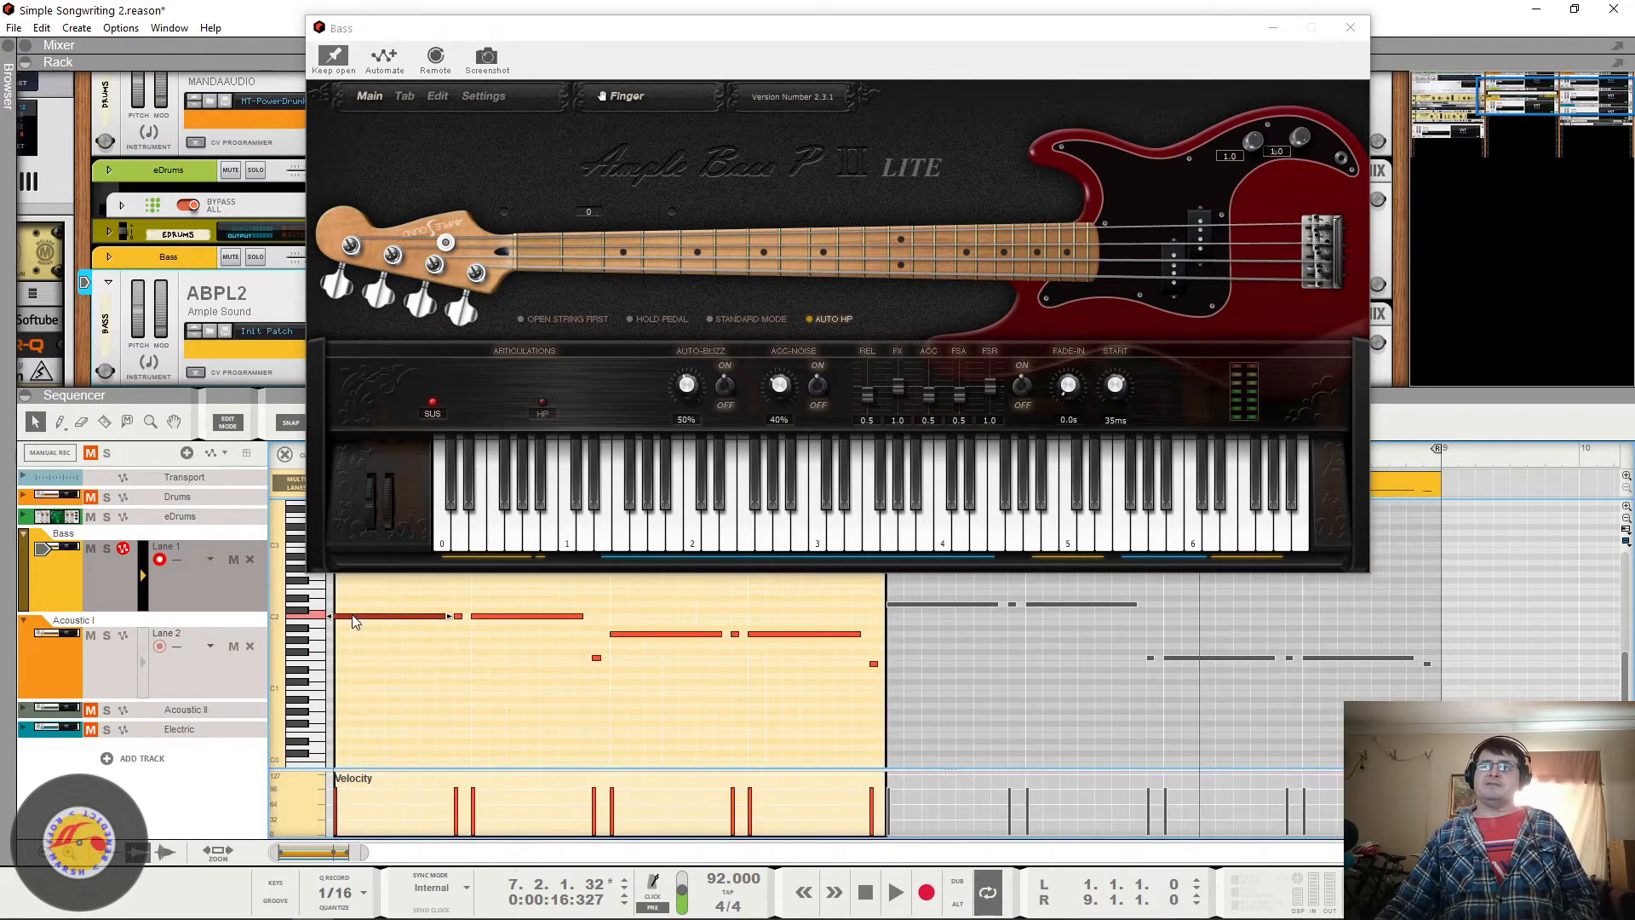
{"action": "left_click", "coordinate": [353, 620]}
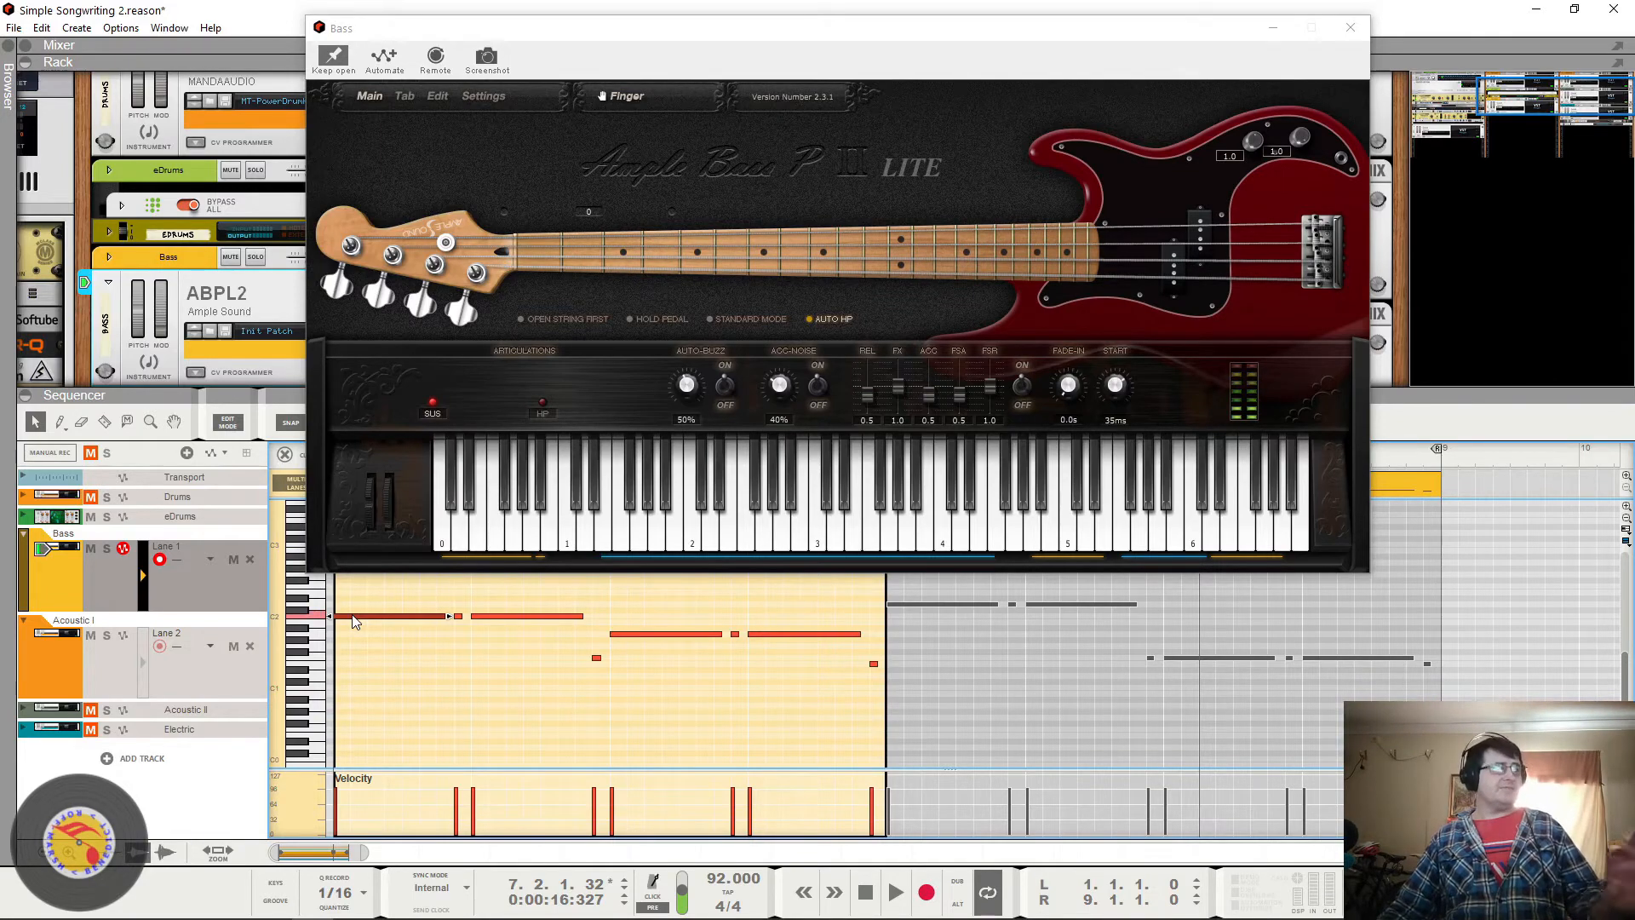
Step: Return to the song start, play from bar 1 with the Bass window open, and solo the Bass track
{"action": "left_click", "coordinate": [895, 891]}
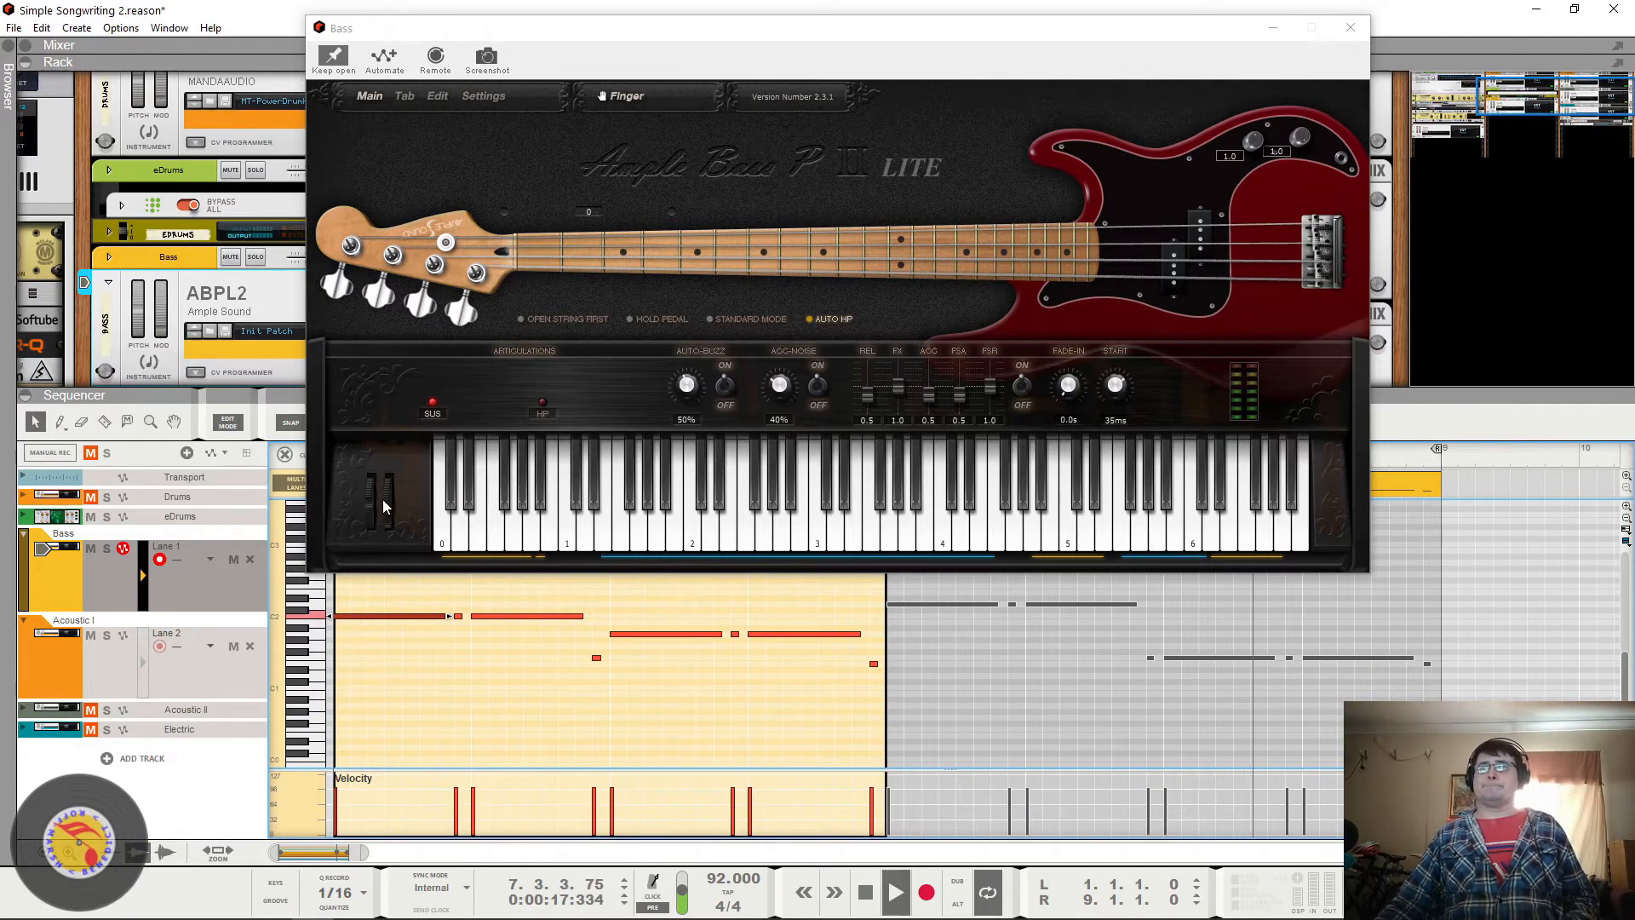
{"action": "left_click", "coordinate": [864, 892]}
{"action": "left_click", "coordinate": [894, 891]}
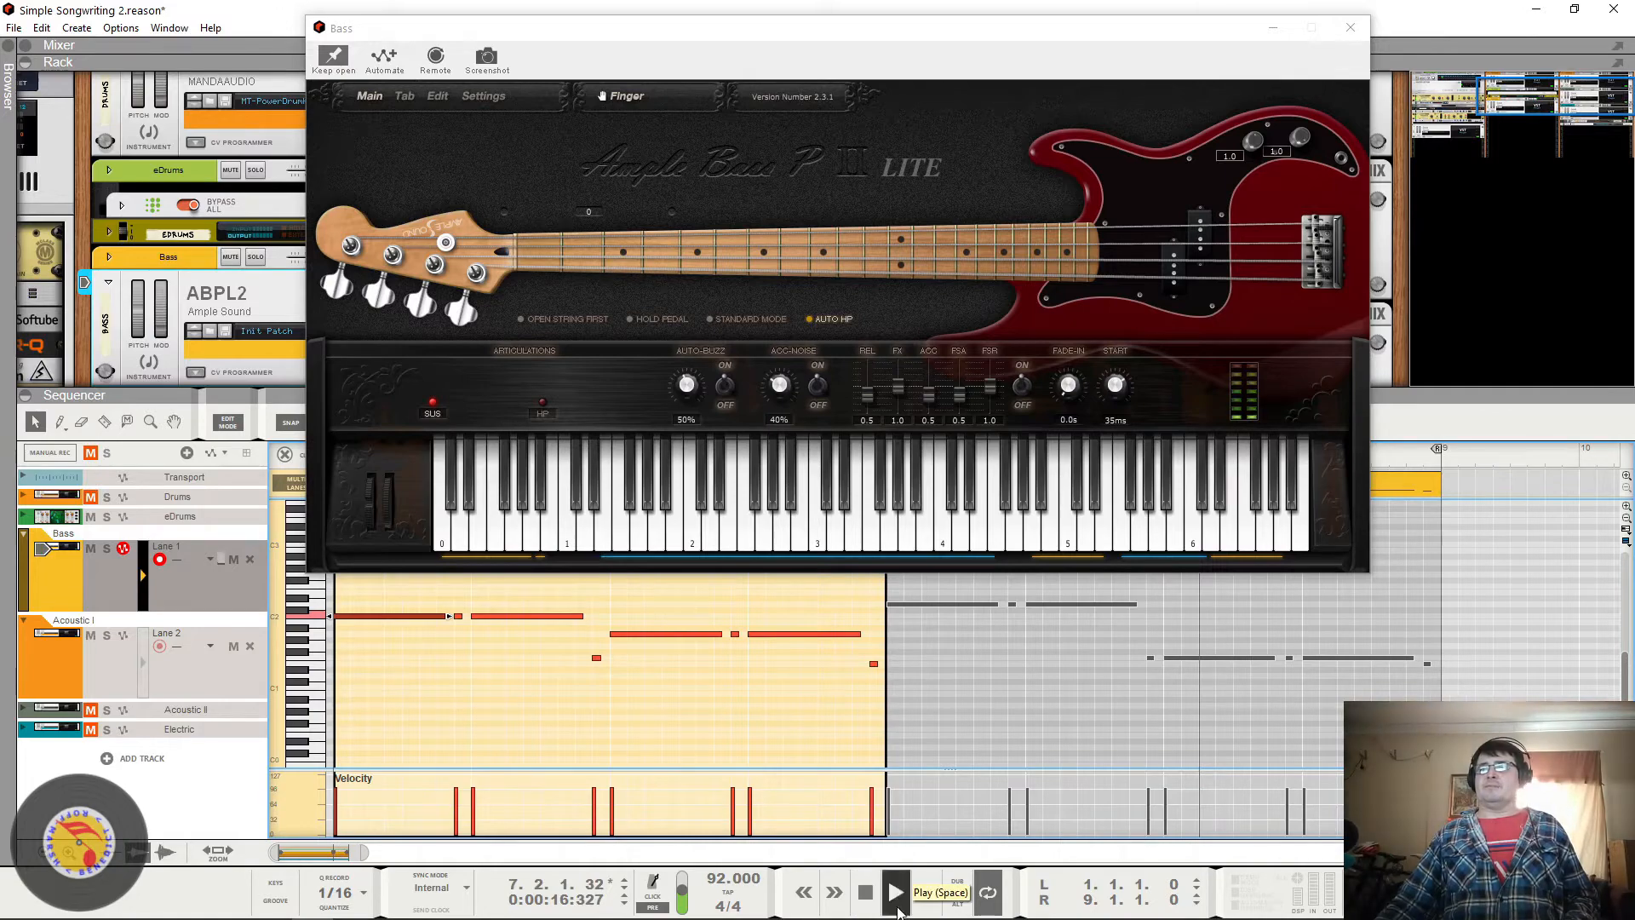
{"action": "left_click", "coordinate": [896, 898]}
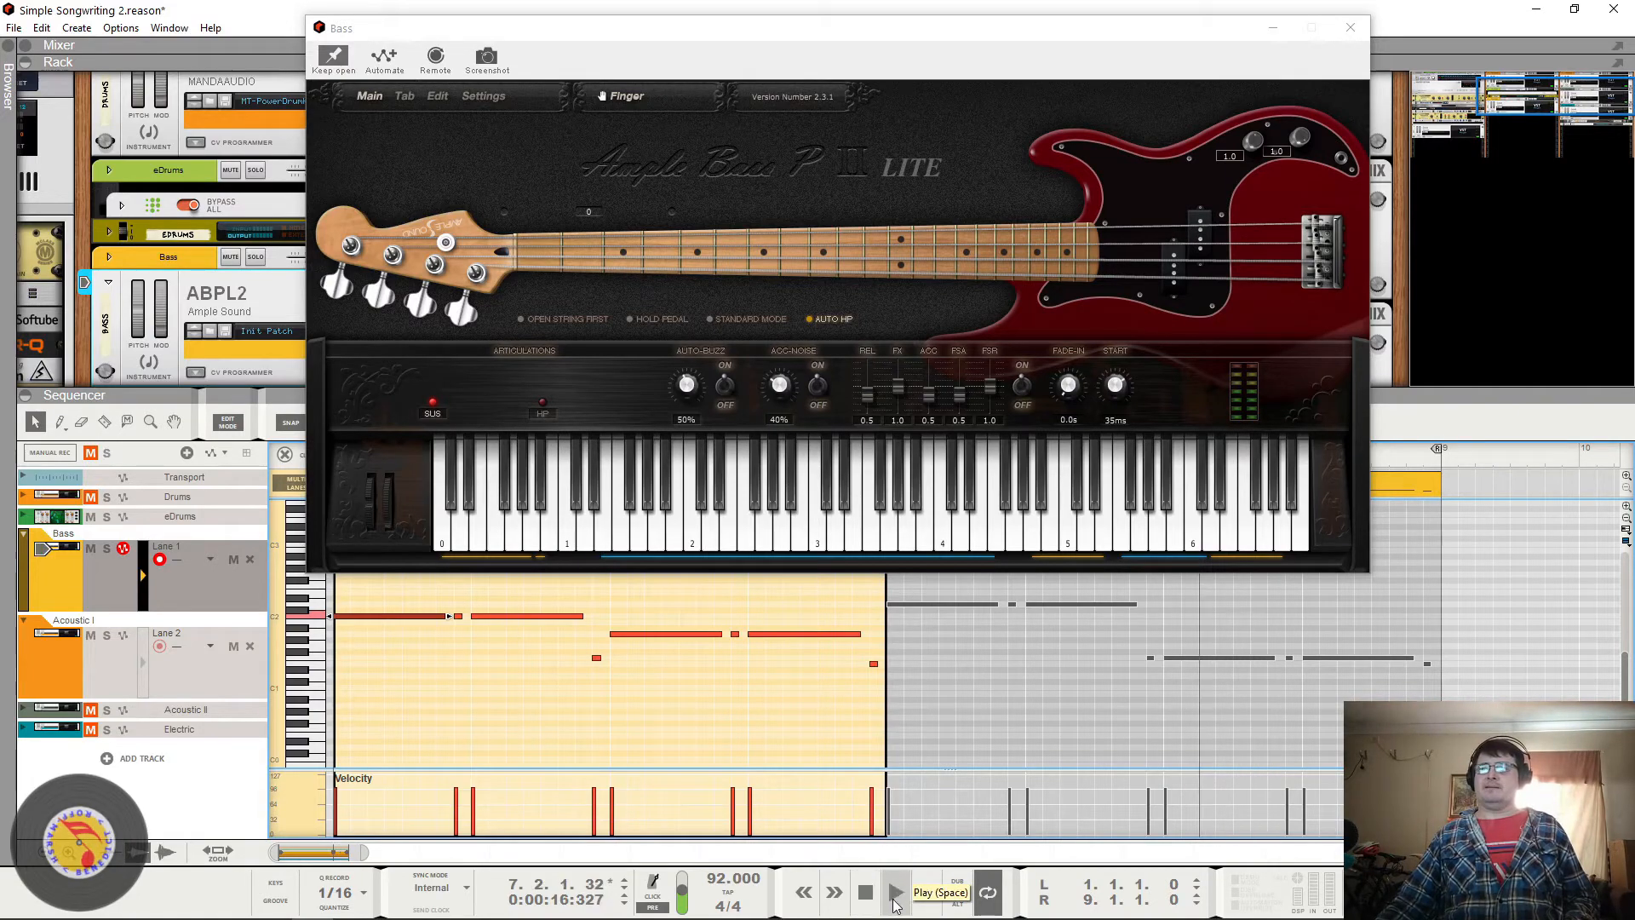
{"action": "left_click", "coordinate": [867, 894]}
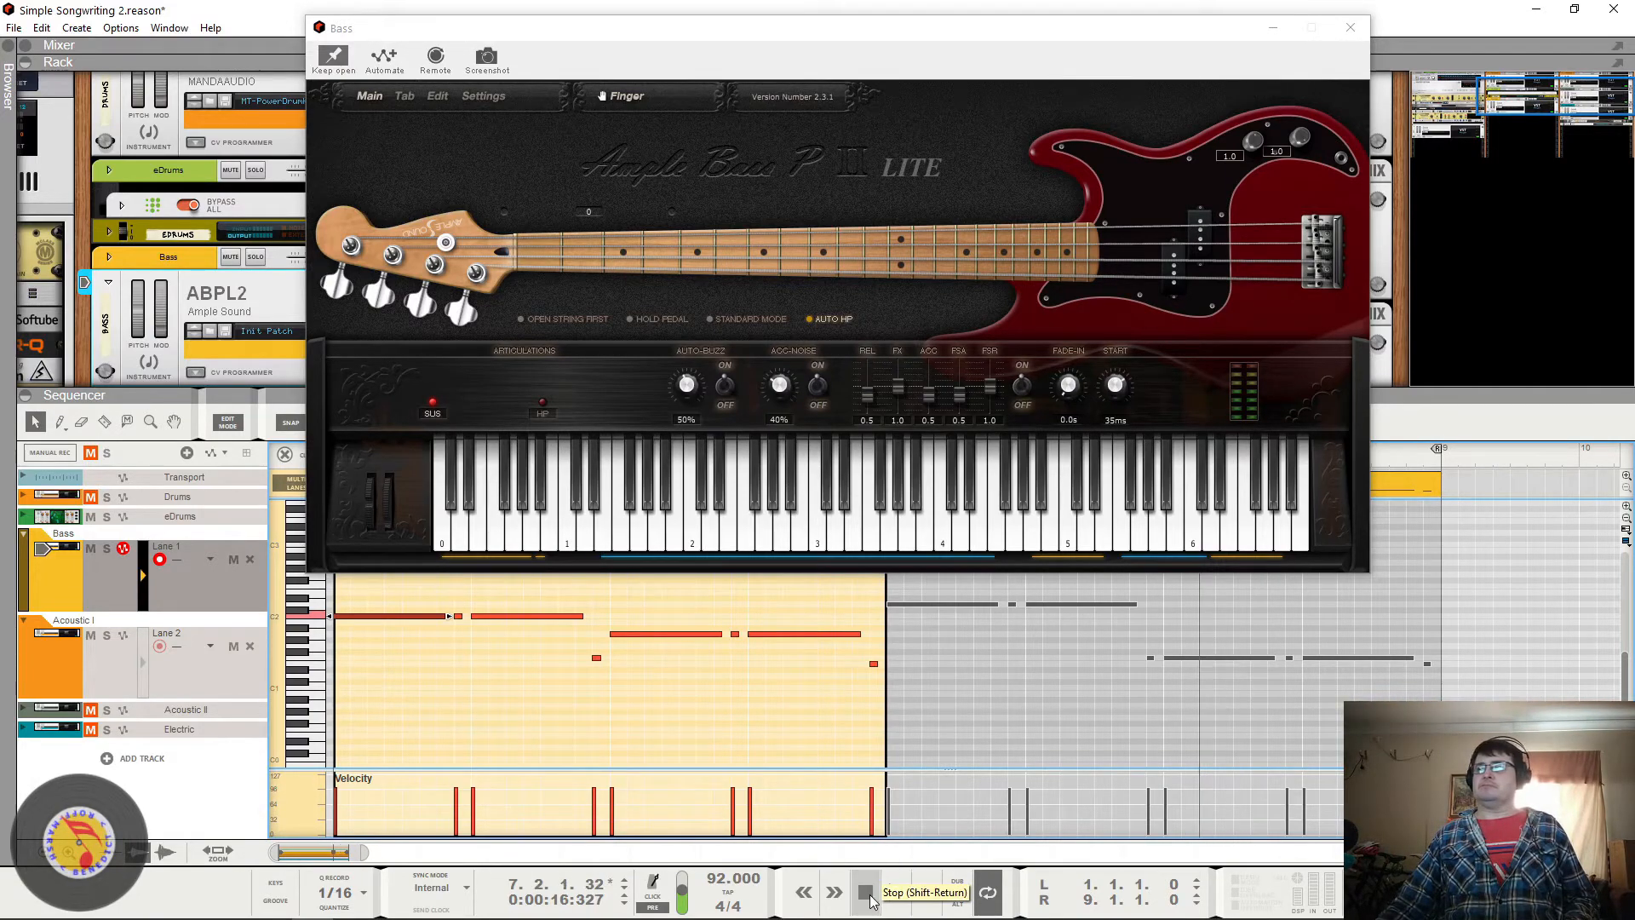
{"action": "left_click", "coordinate": [866, 894]}
{"action": "left_click", "coordinate": [894, 891]}
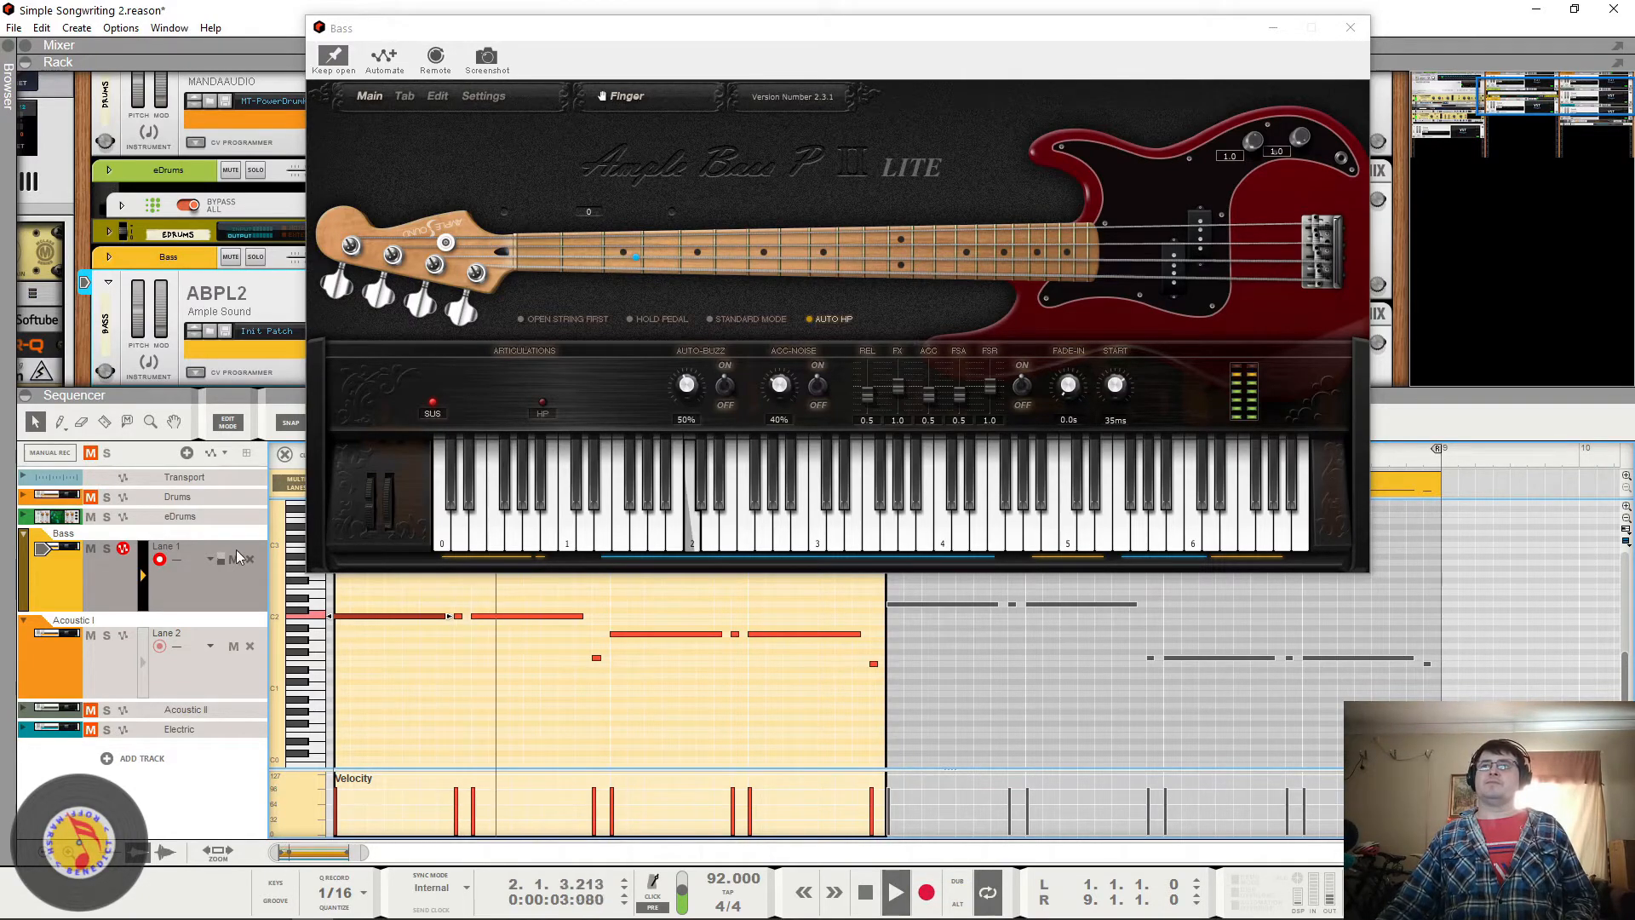
{"action": "left_click", "coordinate": [106, 547]}
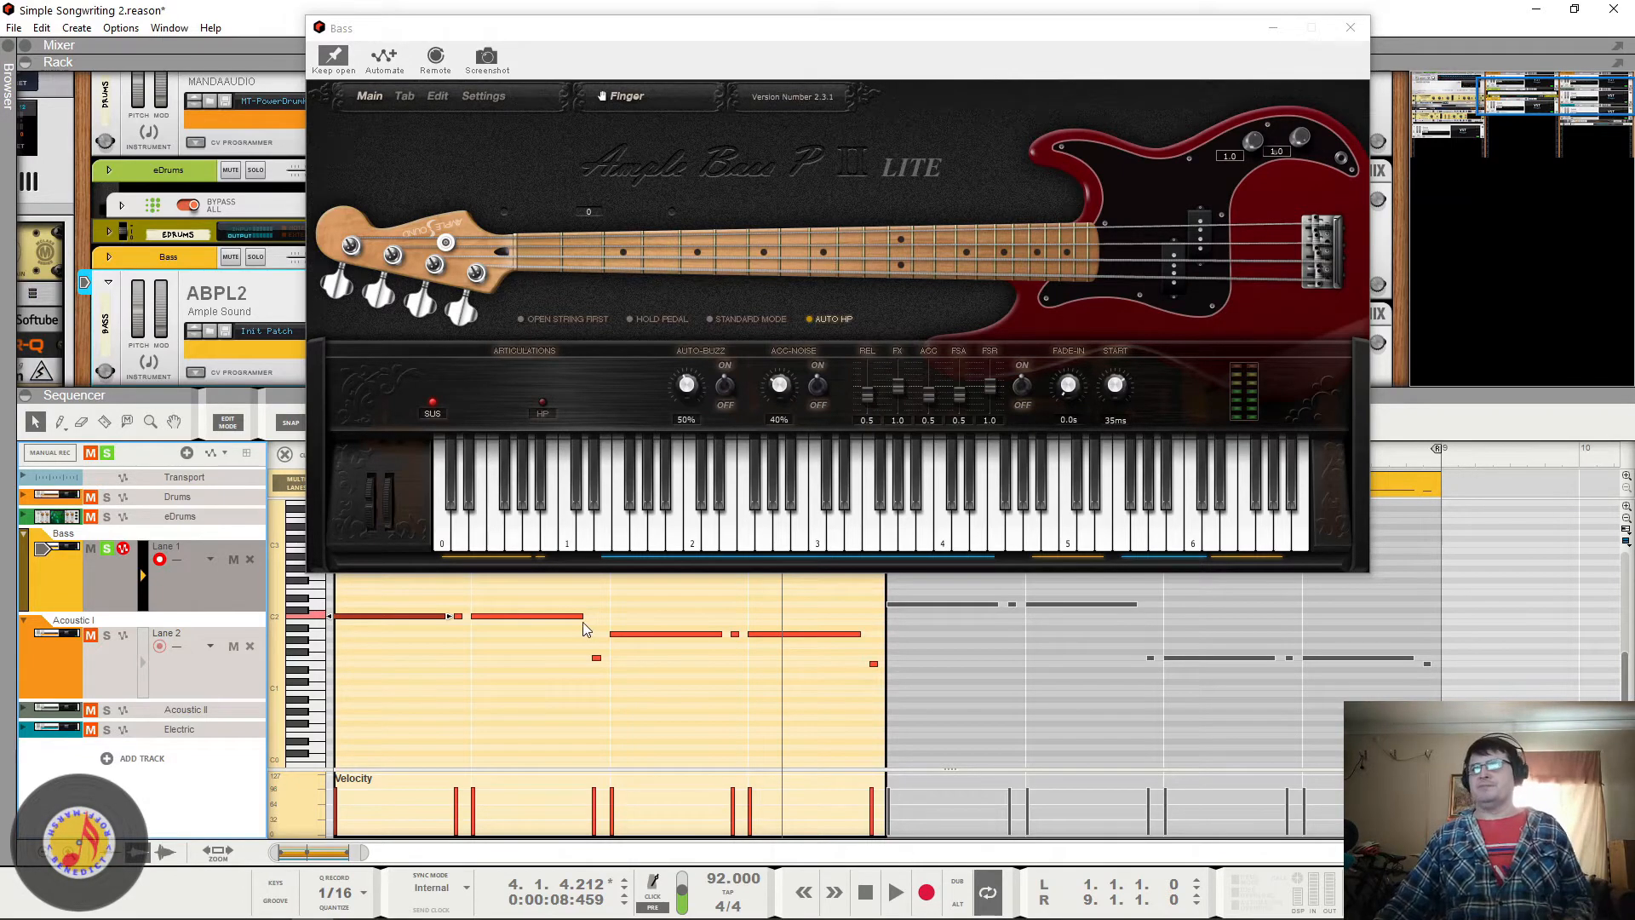
Step: Audition the short passing notes before bars 2 and 3 in the first bass clip, and shift the Bass window upward
{"action": "left_click", "coordinate": [458, 616]}
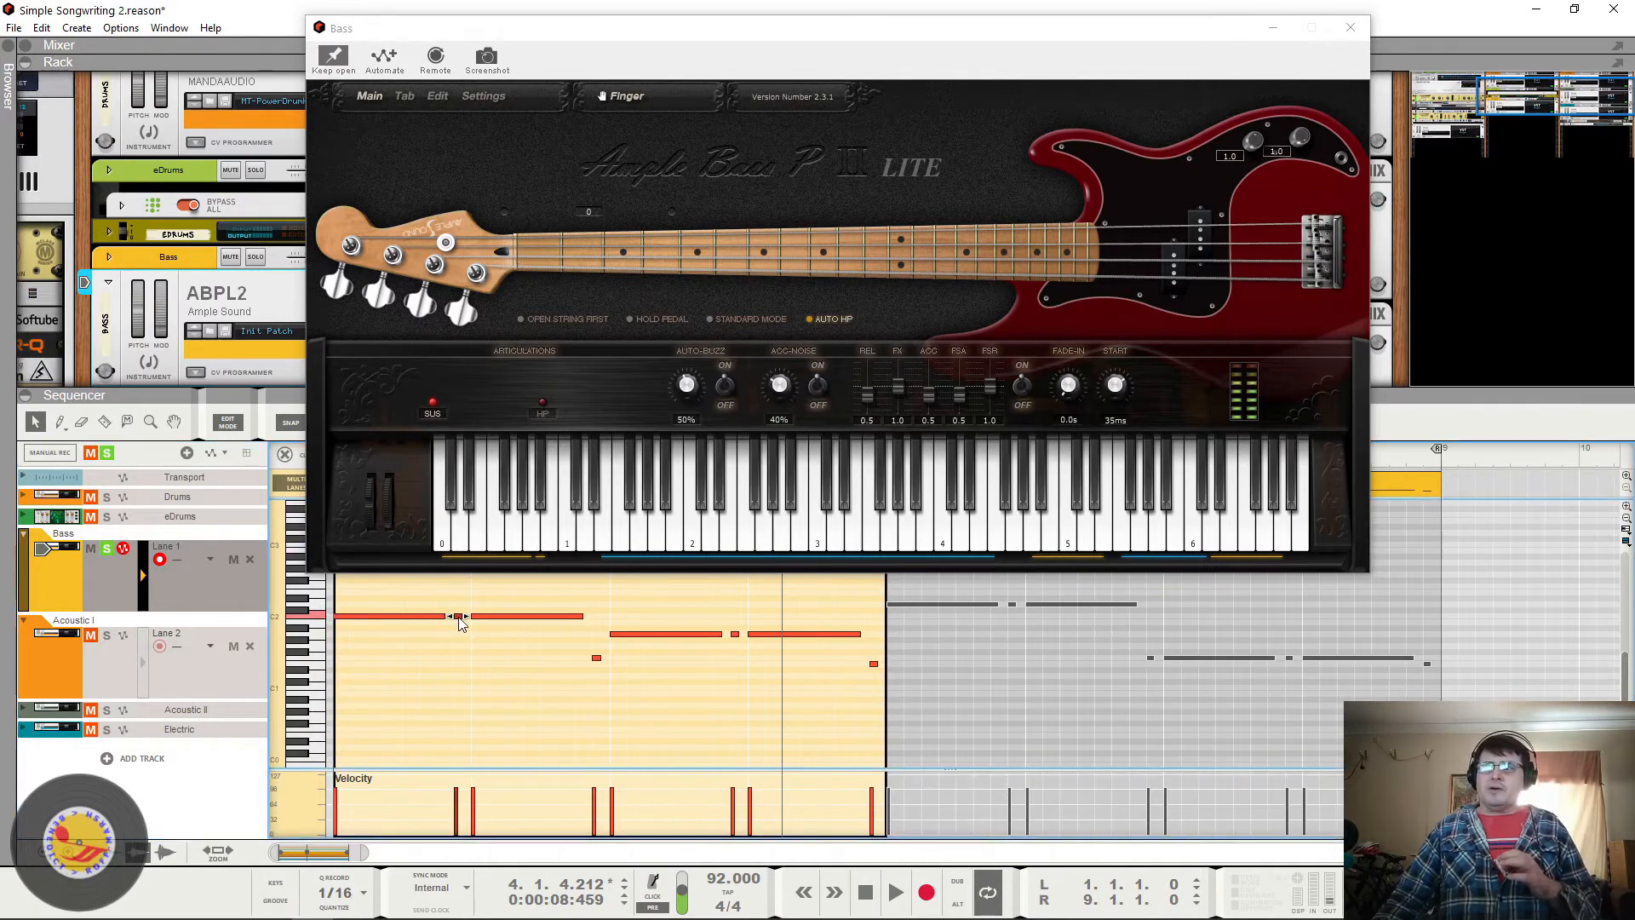
{"action": "left_click", "coordinate": [597, 660]}
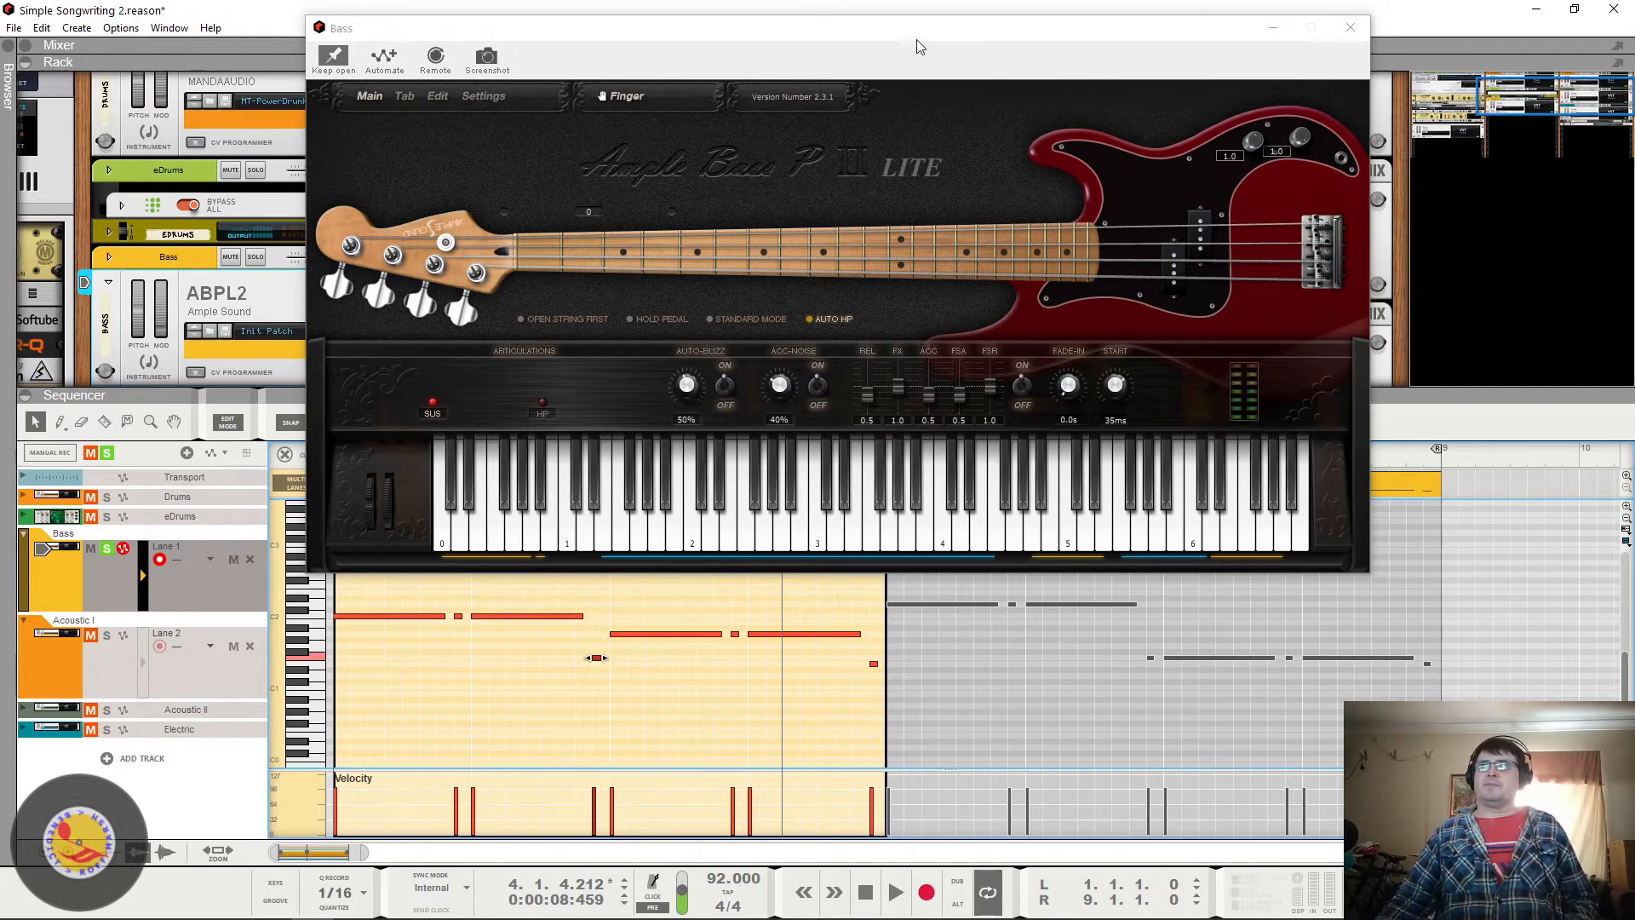
{"action": "left_click_drag", "start_coordinate": [919, 40], "coordinate": [945, 30]}
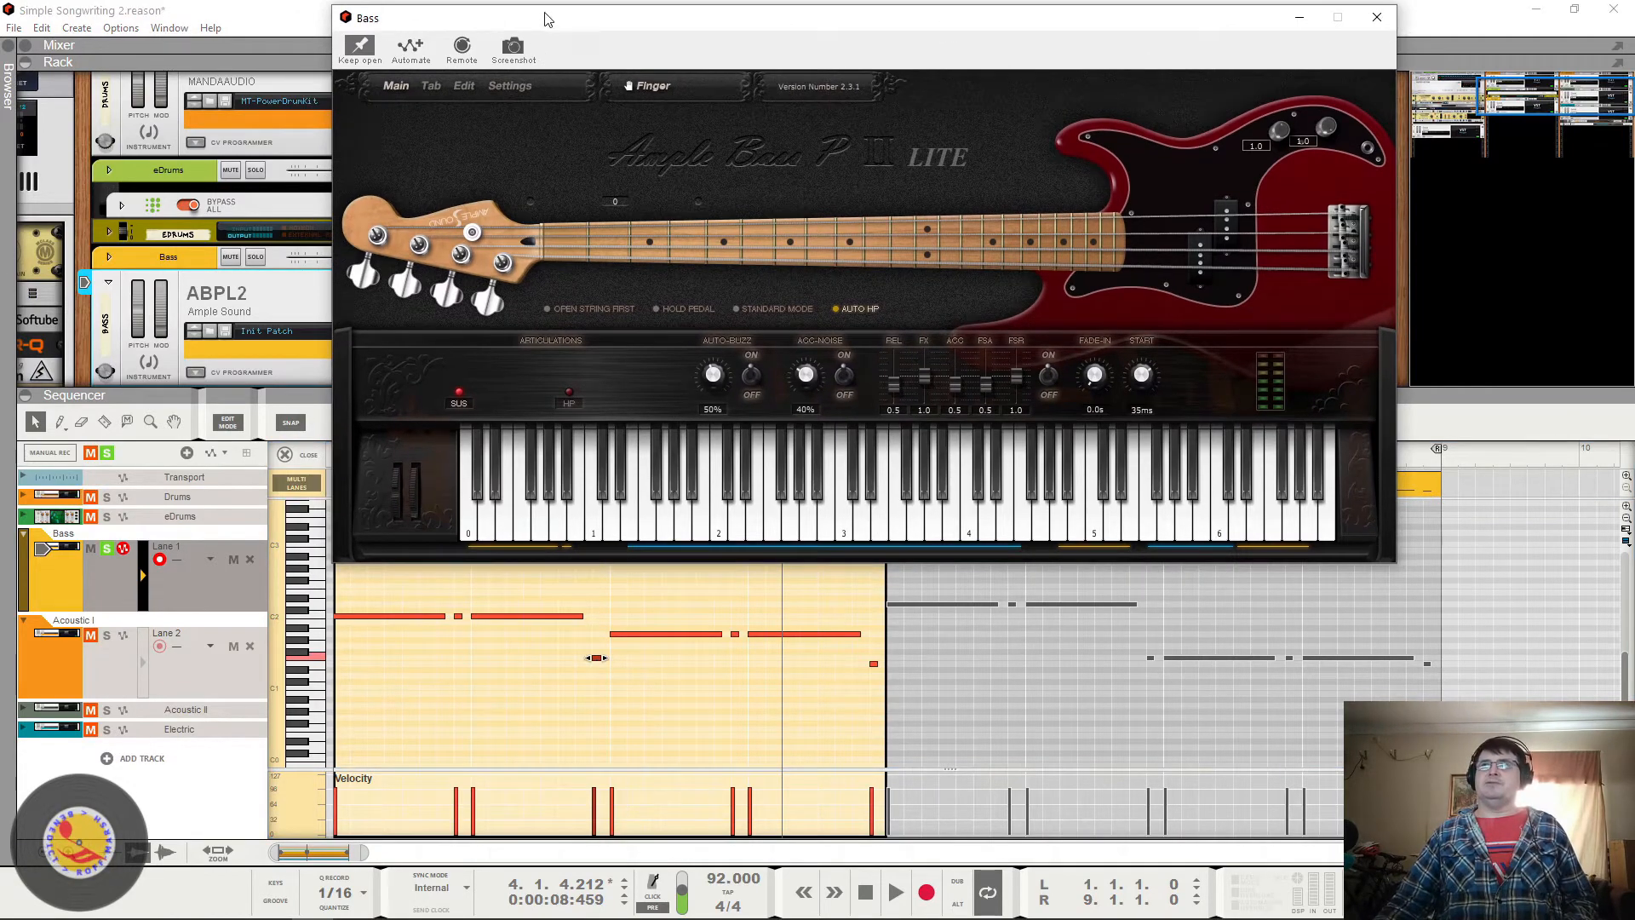
Step: Move the Bass window slightly, play from bar 1, and audition the short note before bar 2 and the long note starting there
{"action": "left_click_drag", "start_coordinate": [547, 18], "coordinate": [585, 24]}
{"action": "left_click", "coordinate": [333, 461]}
{"action": "key", "text": "space"}
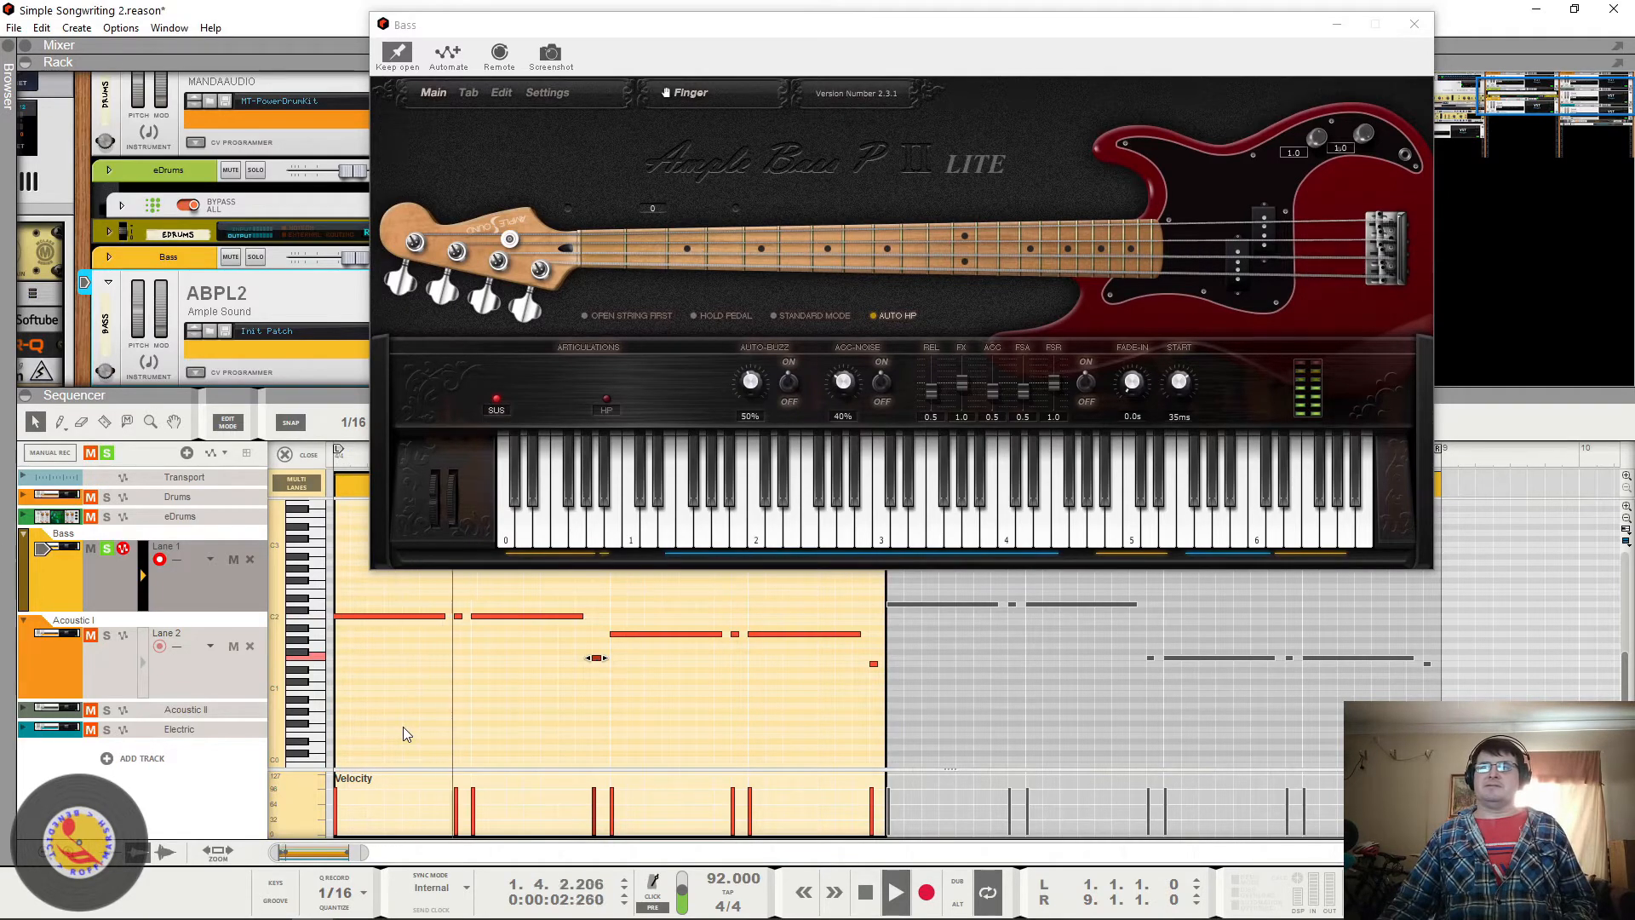
{"action": "key", "text": "space"}
{"action": "left_click", "coordinate": [458, 615]}
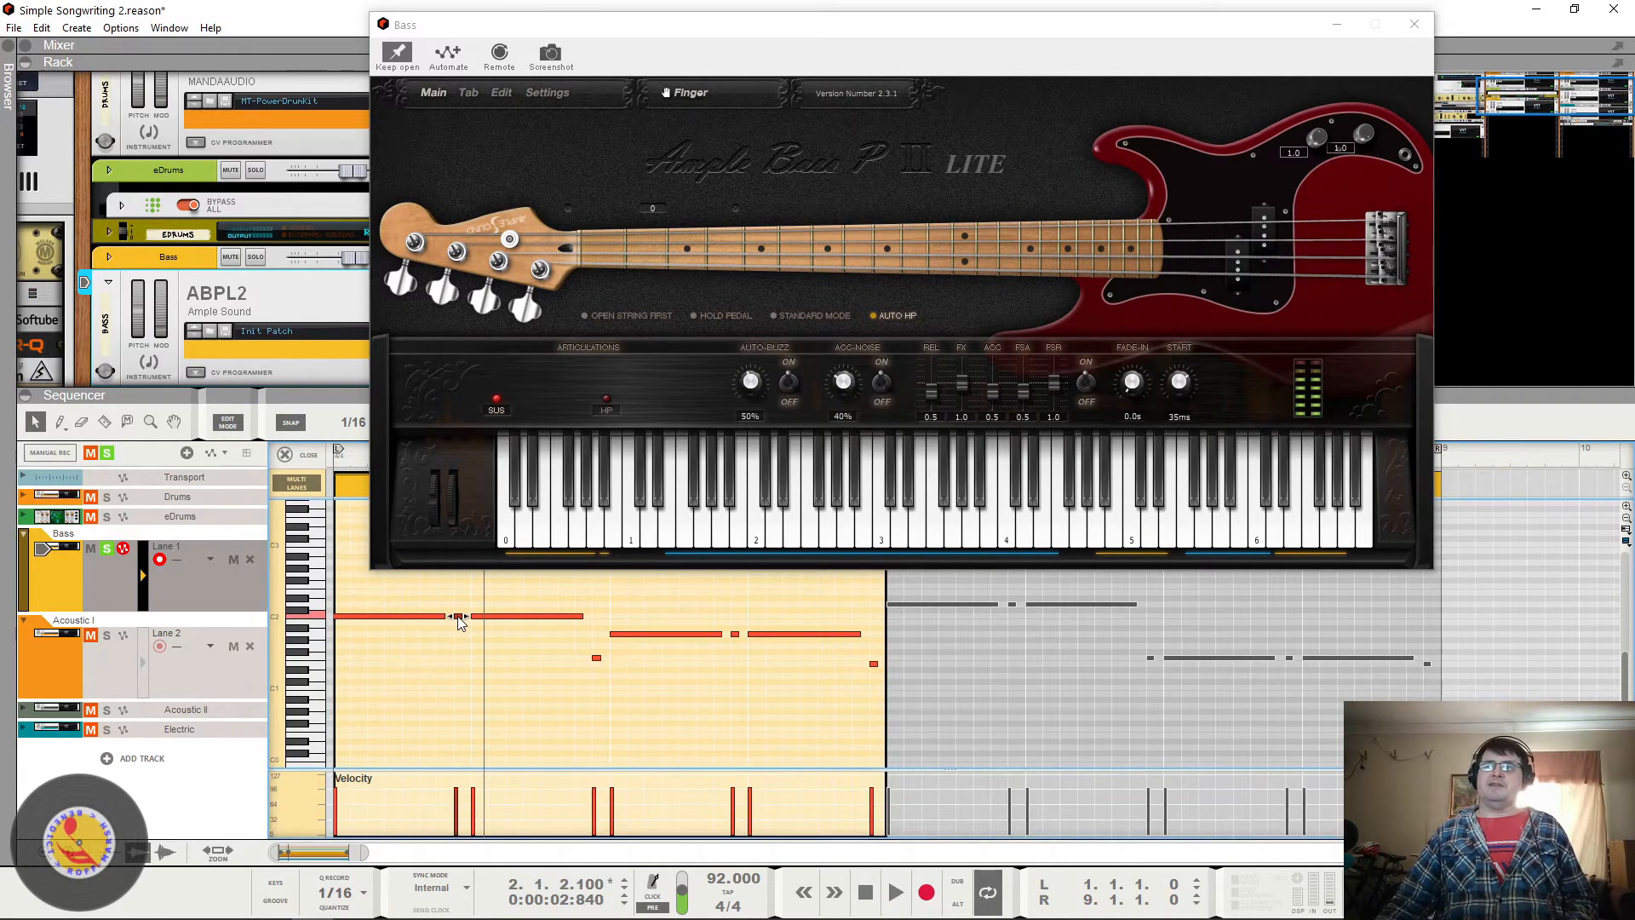
{"action": "left_click", "coordinate": [477, 616]}
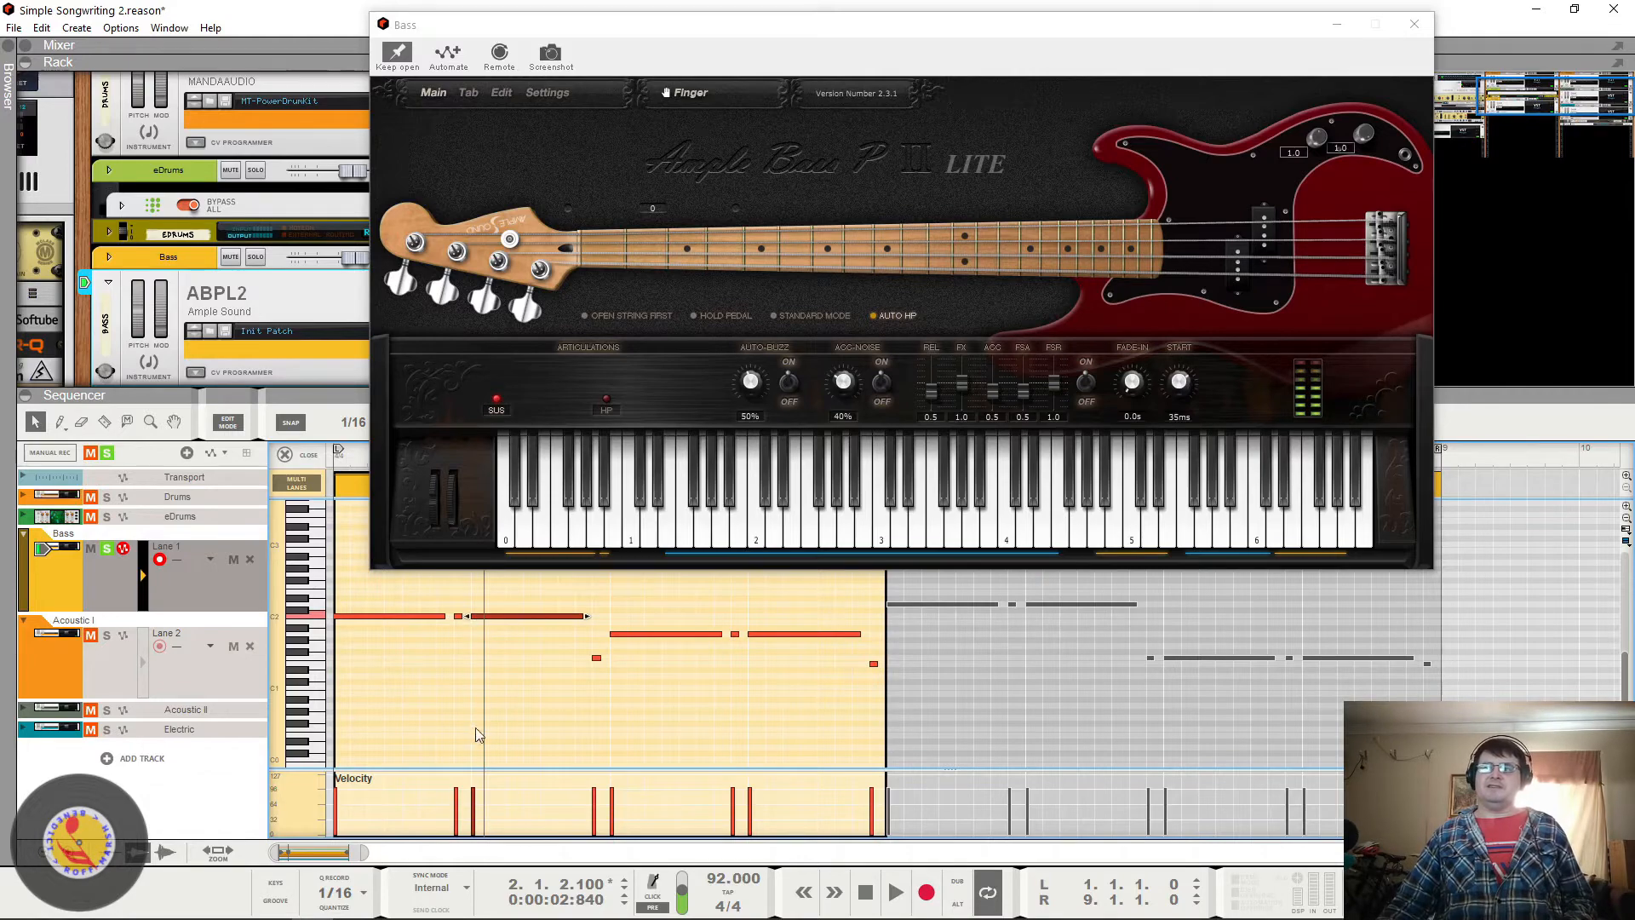
Step: Lower the velocity of the short passing notes before bars 2 through 8 in both bass clips and play the line back
{"action": "left_click", "coordinate": [457, 792]}
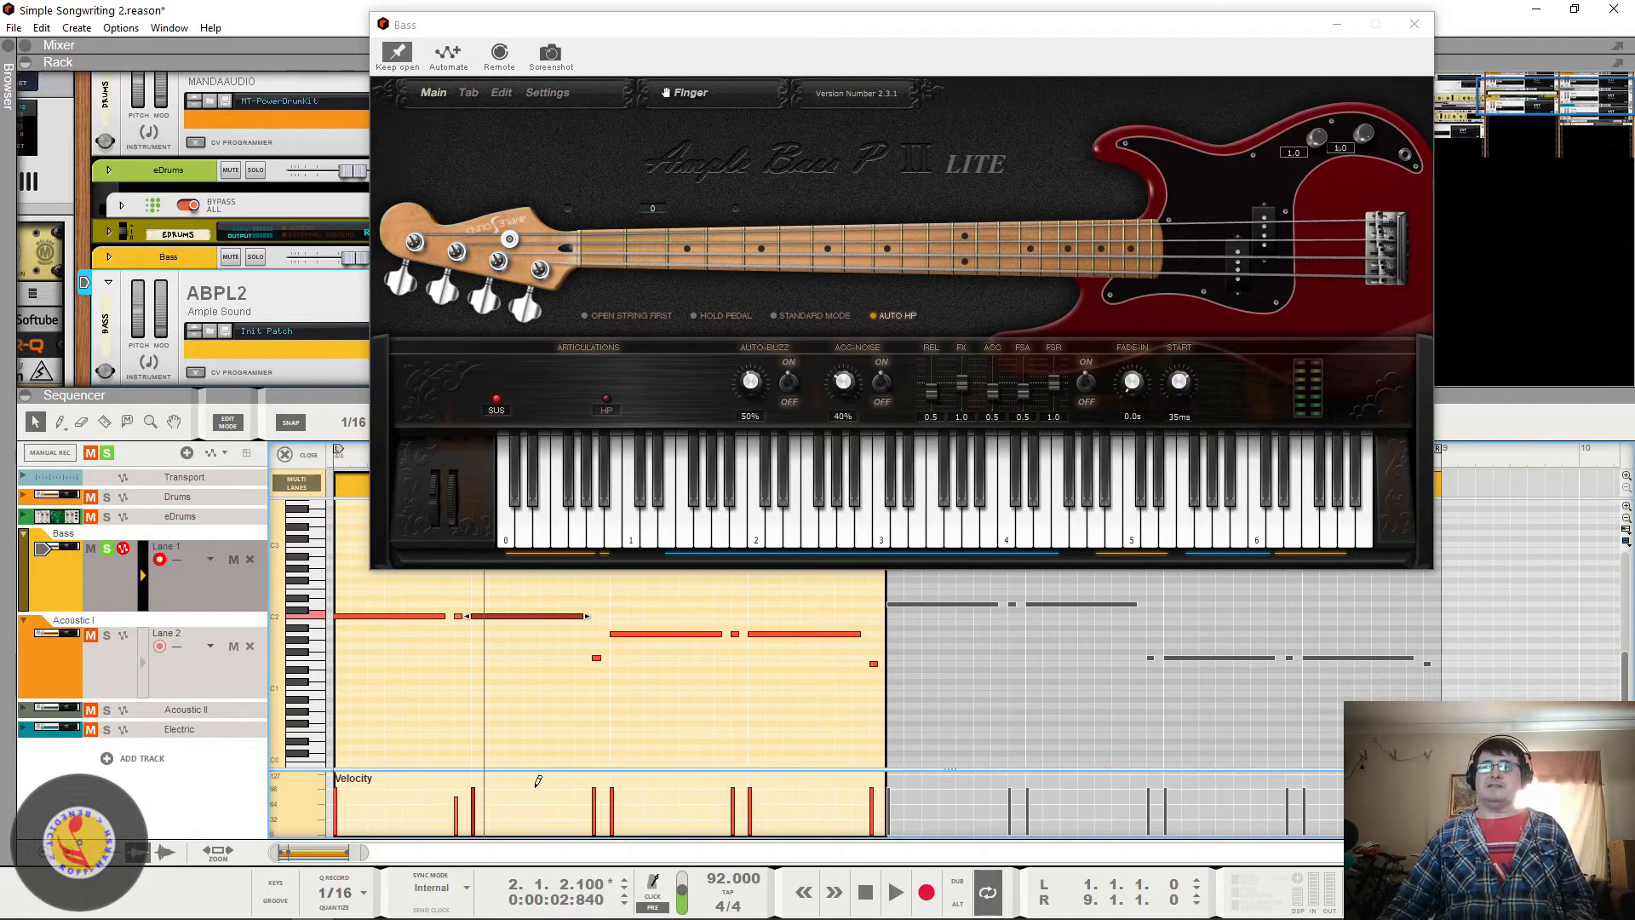
{"action": "left_click", "coordinate": [598, 792]}
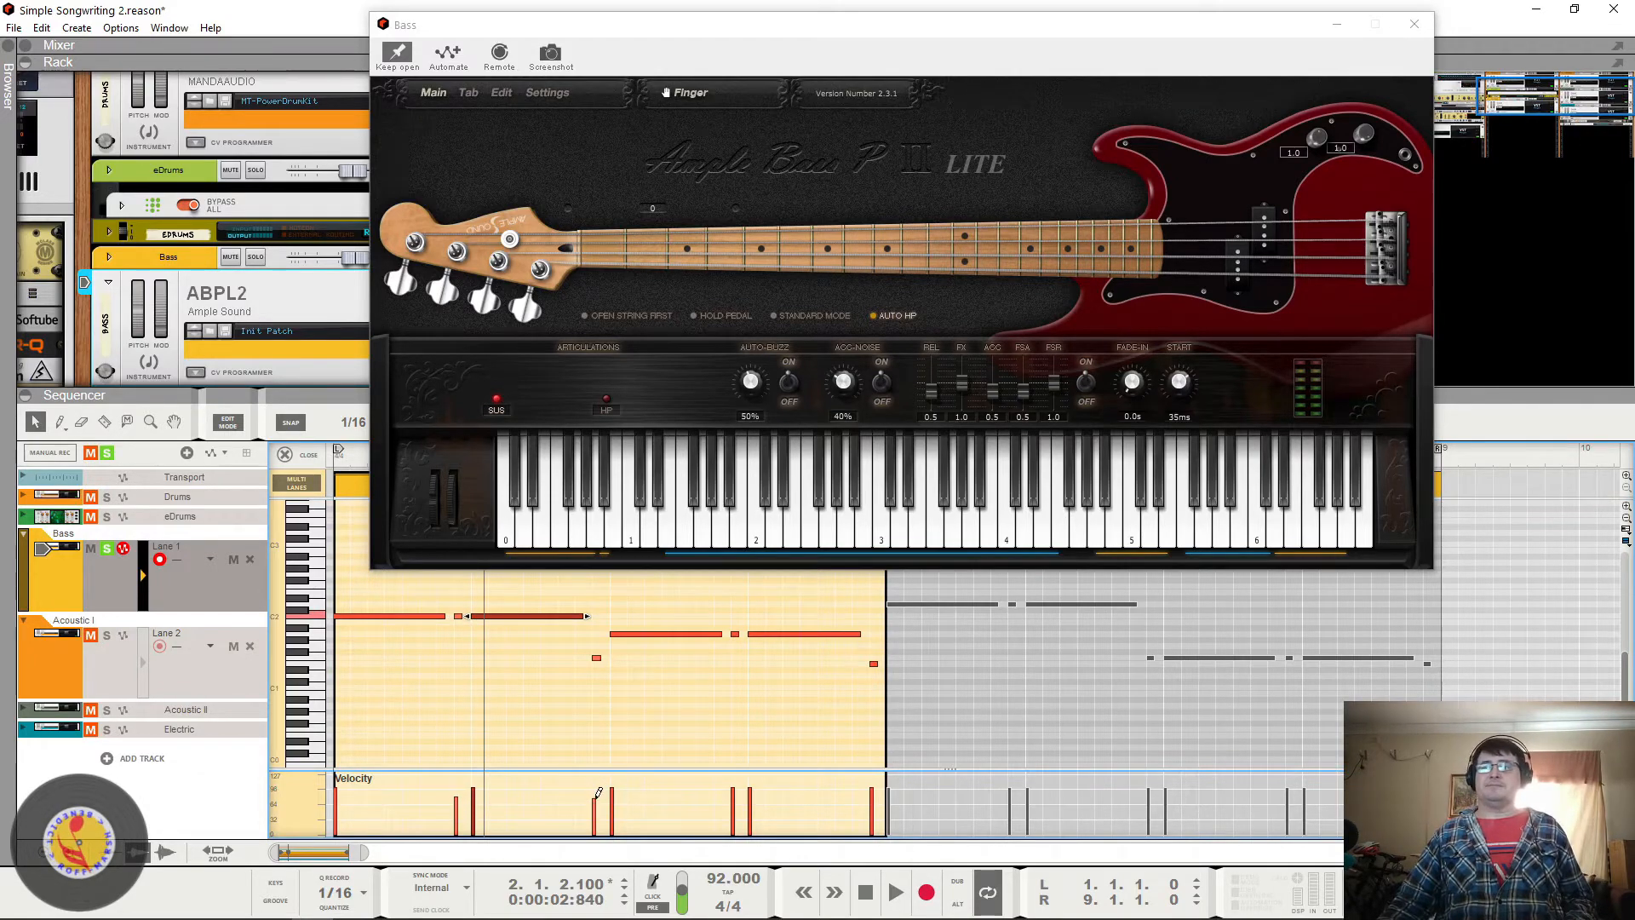
{"action": "left_click", "coordinate": [733, 800]}
{"action": "left_click", "coordinate": [872, 795]}
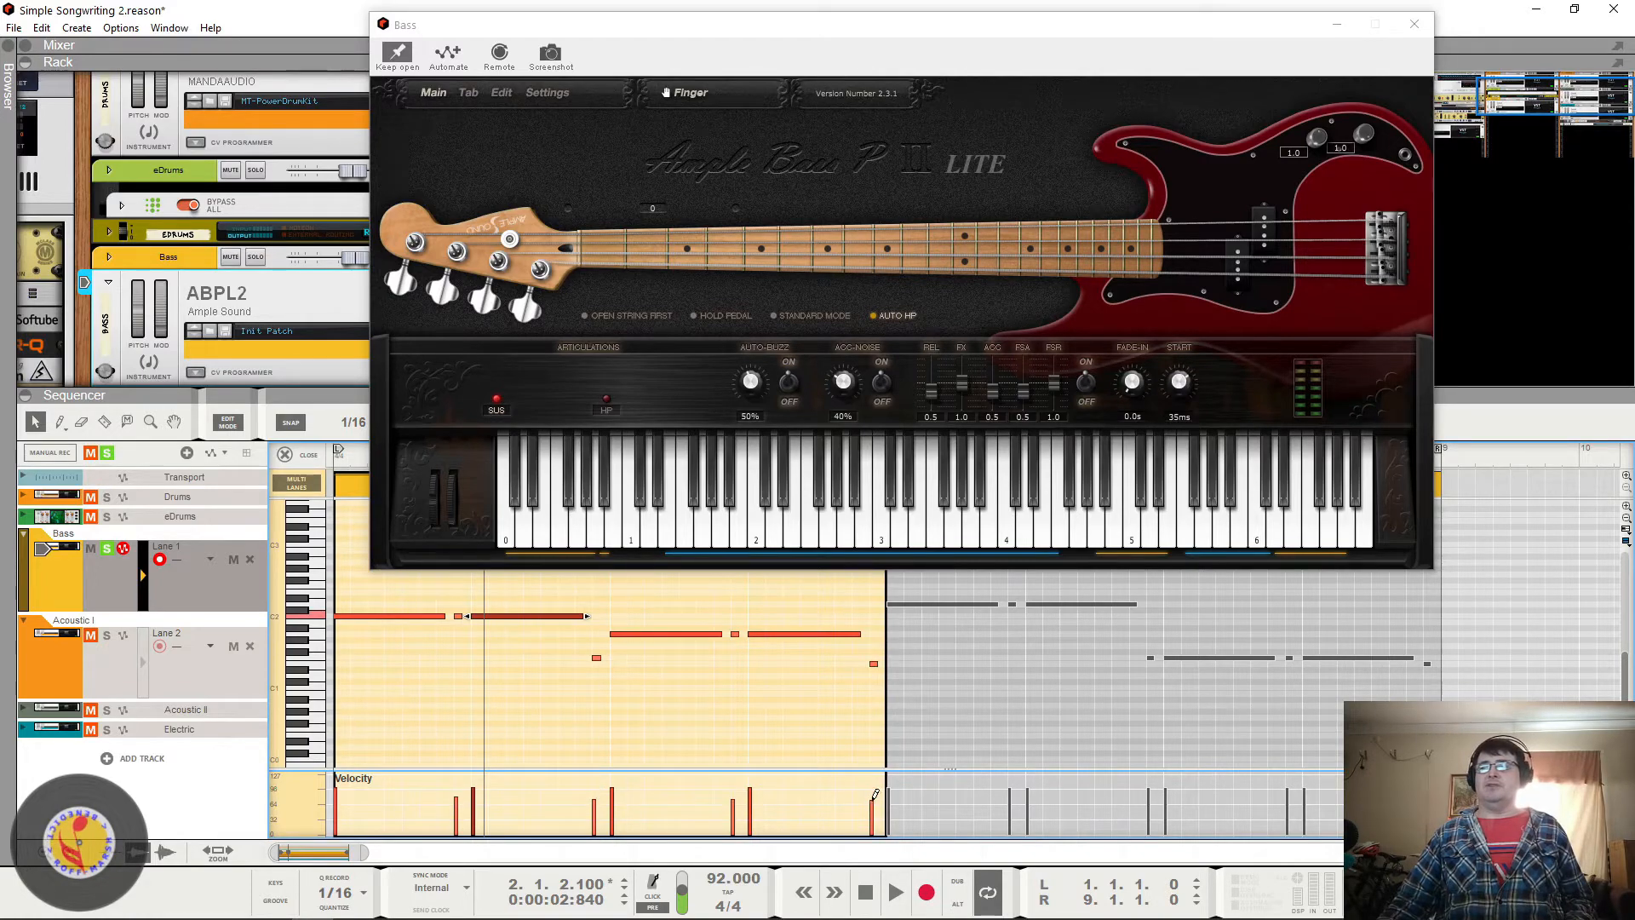
{"action": "left_click", "coordinate": [1011, 800]}
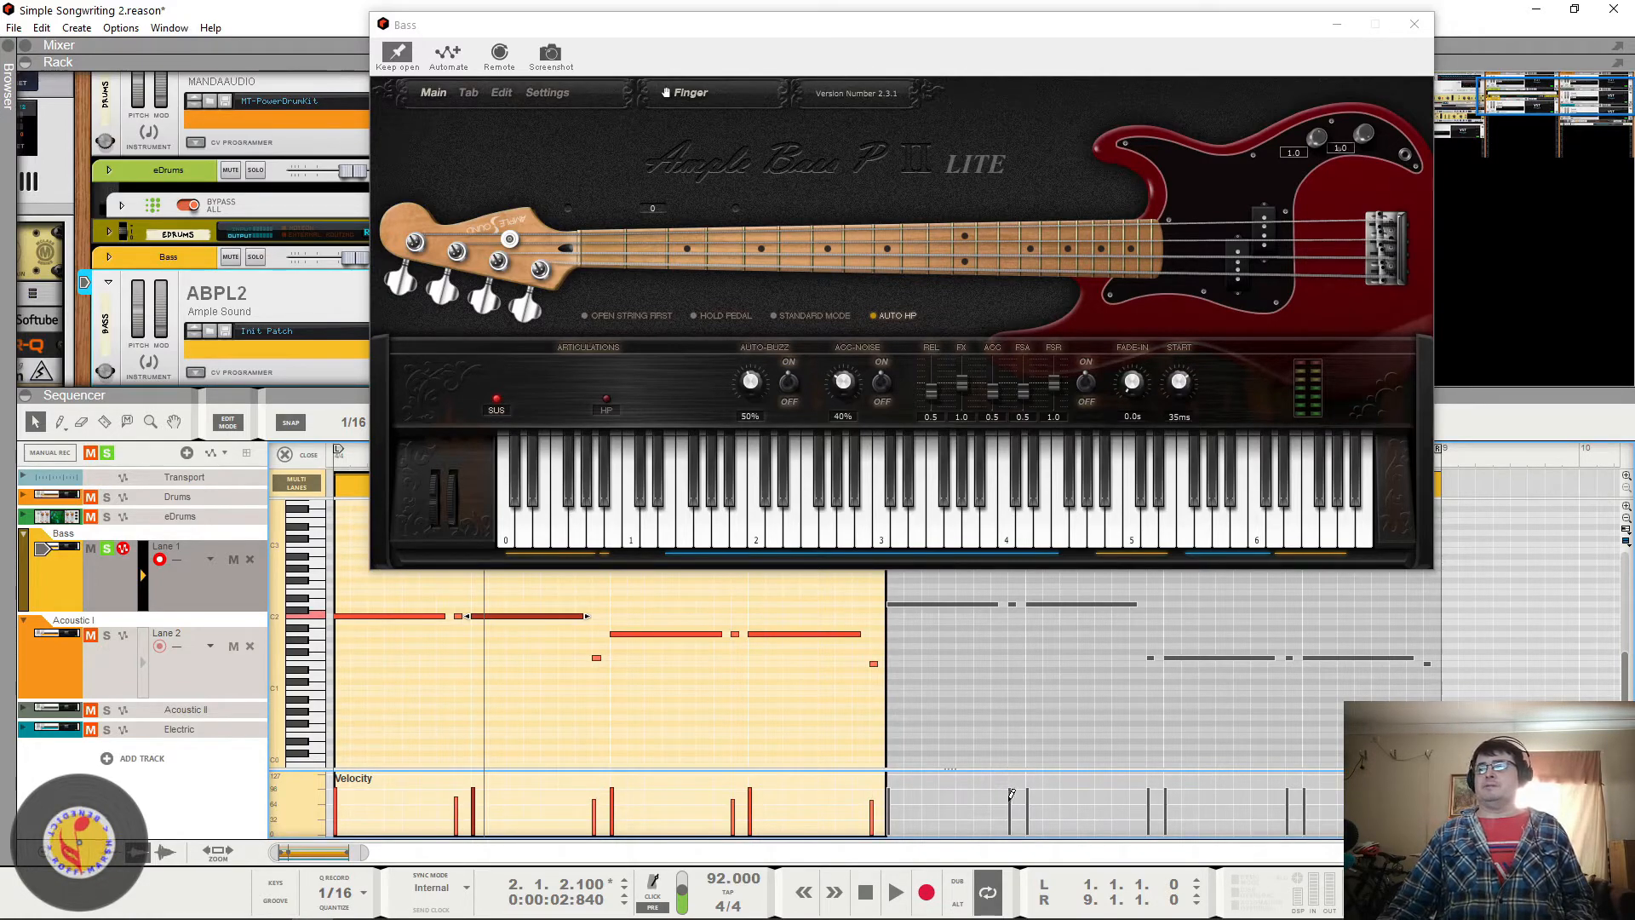
{"action": "left_click", "coordinate": [1150, 801]}
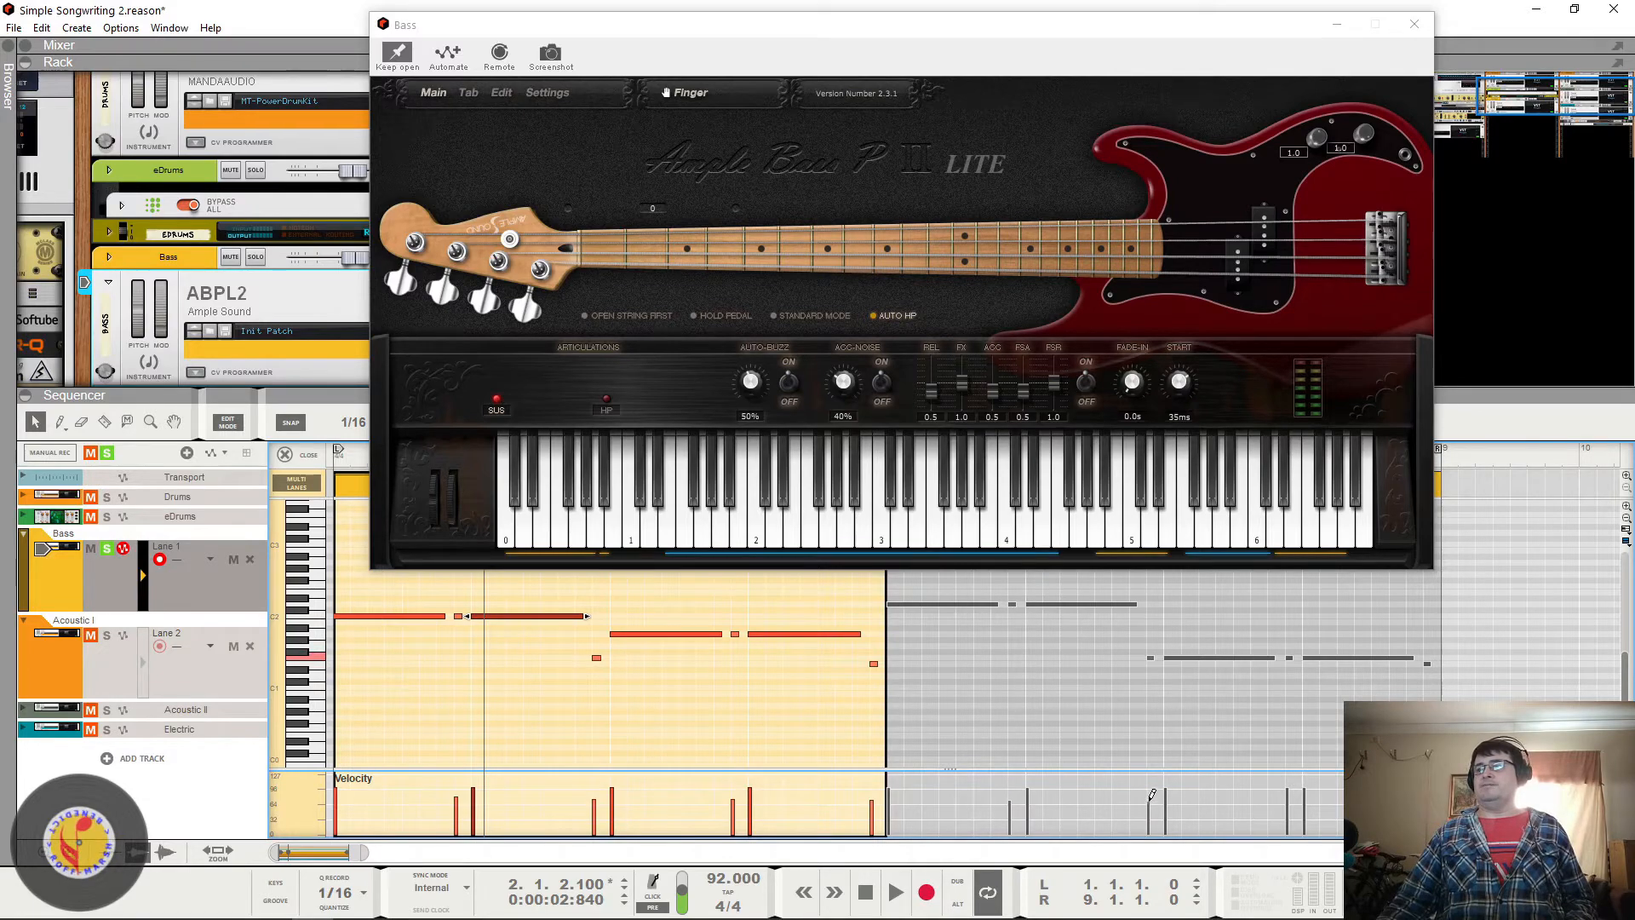
{"action": "left_click_drag", "start_coordinate": [1306, 792], "coordinate": [1289, 801]}
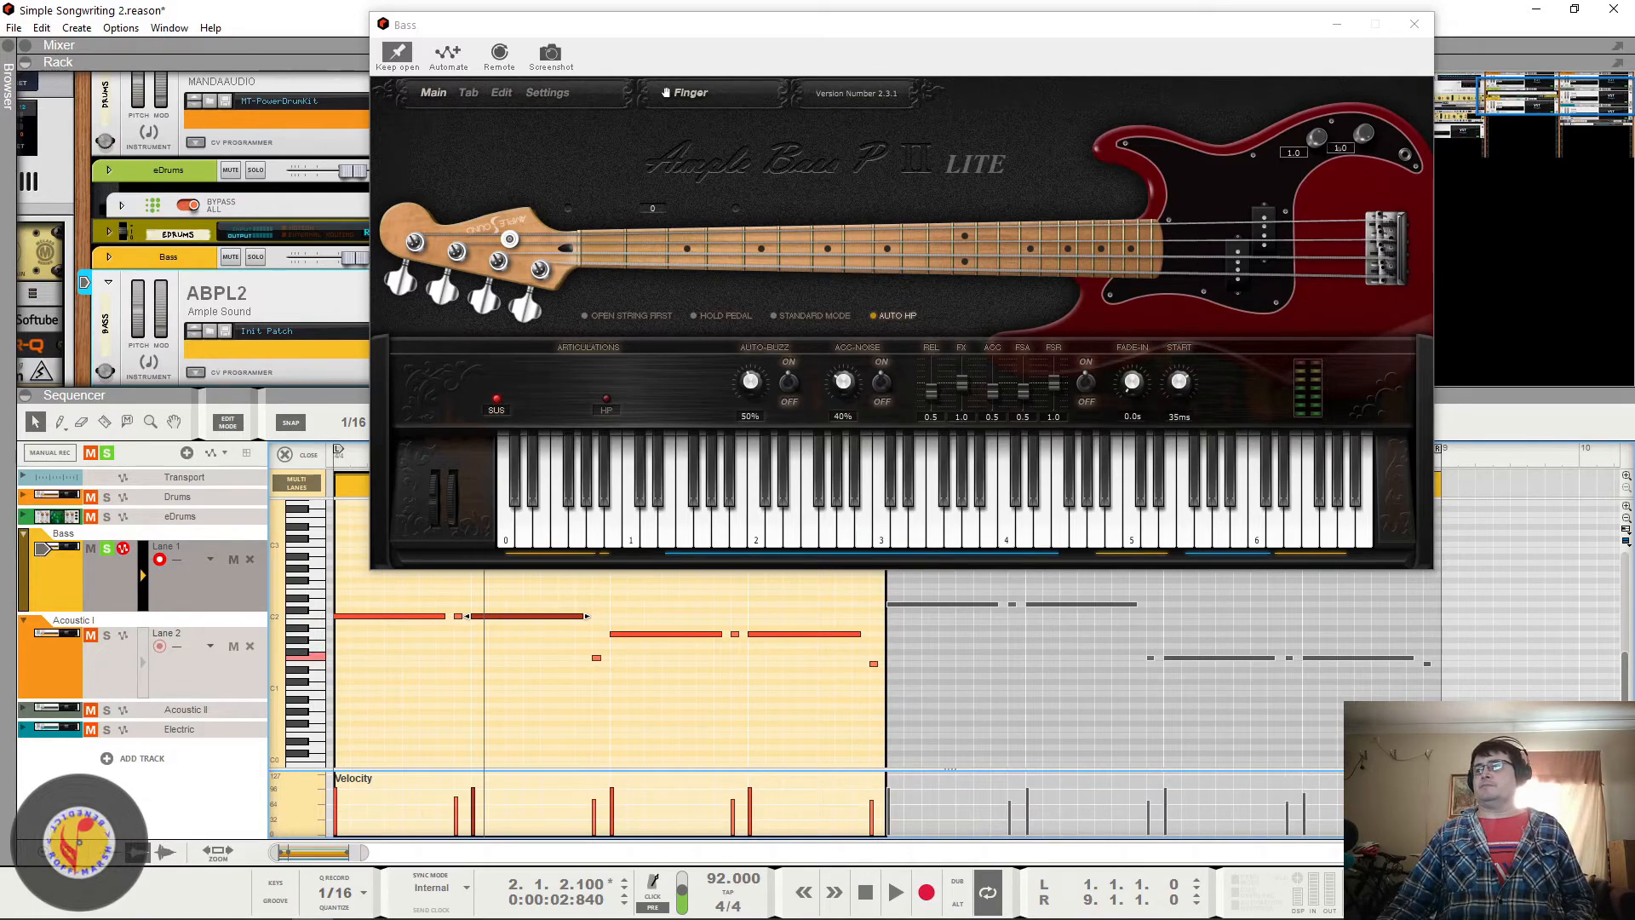
{"action": "key", "text": "space"}
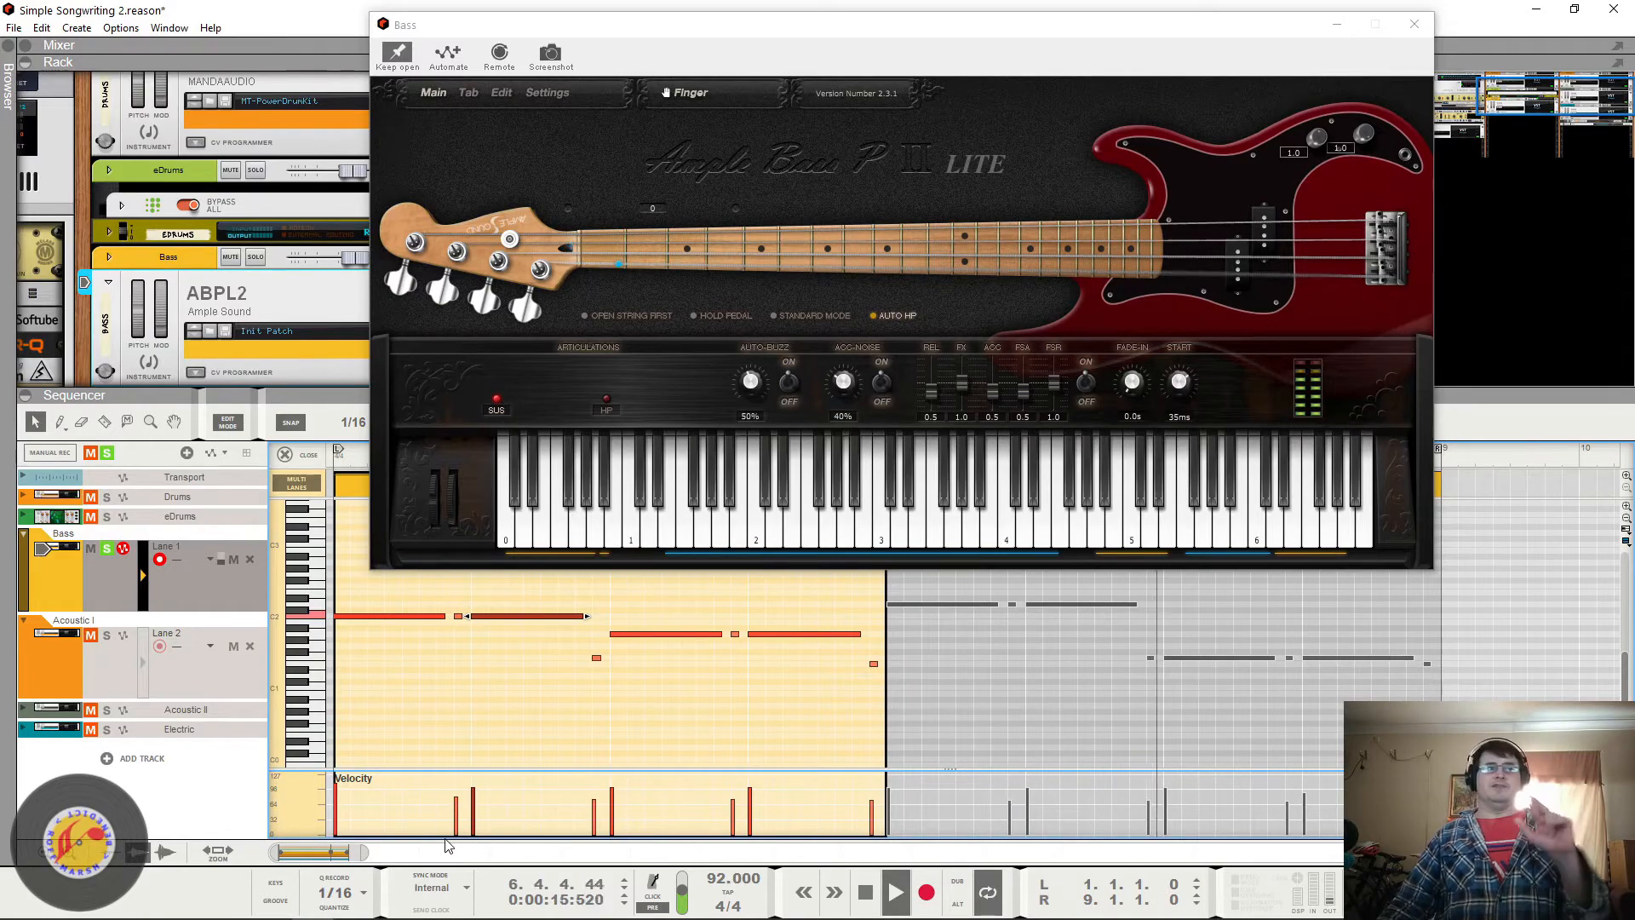
{"action": "key", "text": "space"}
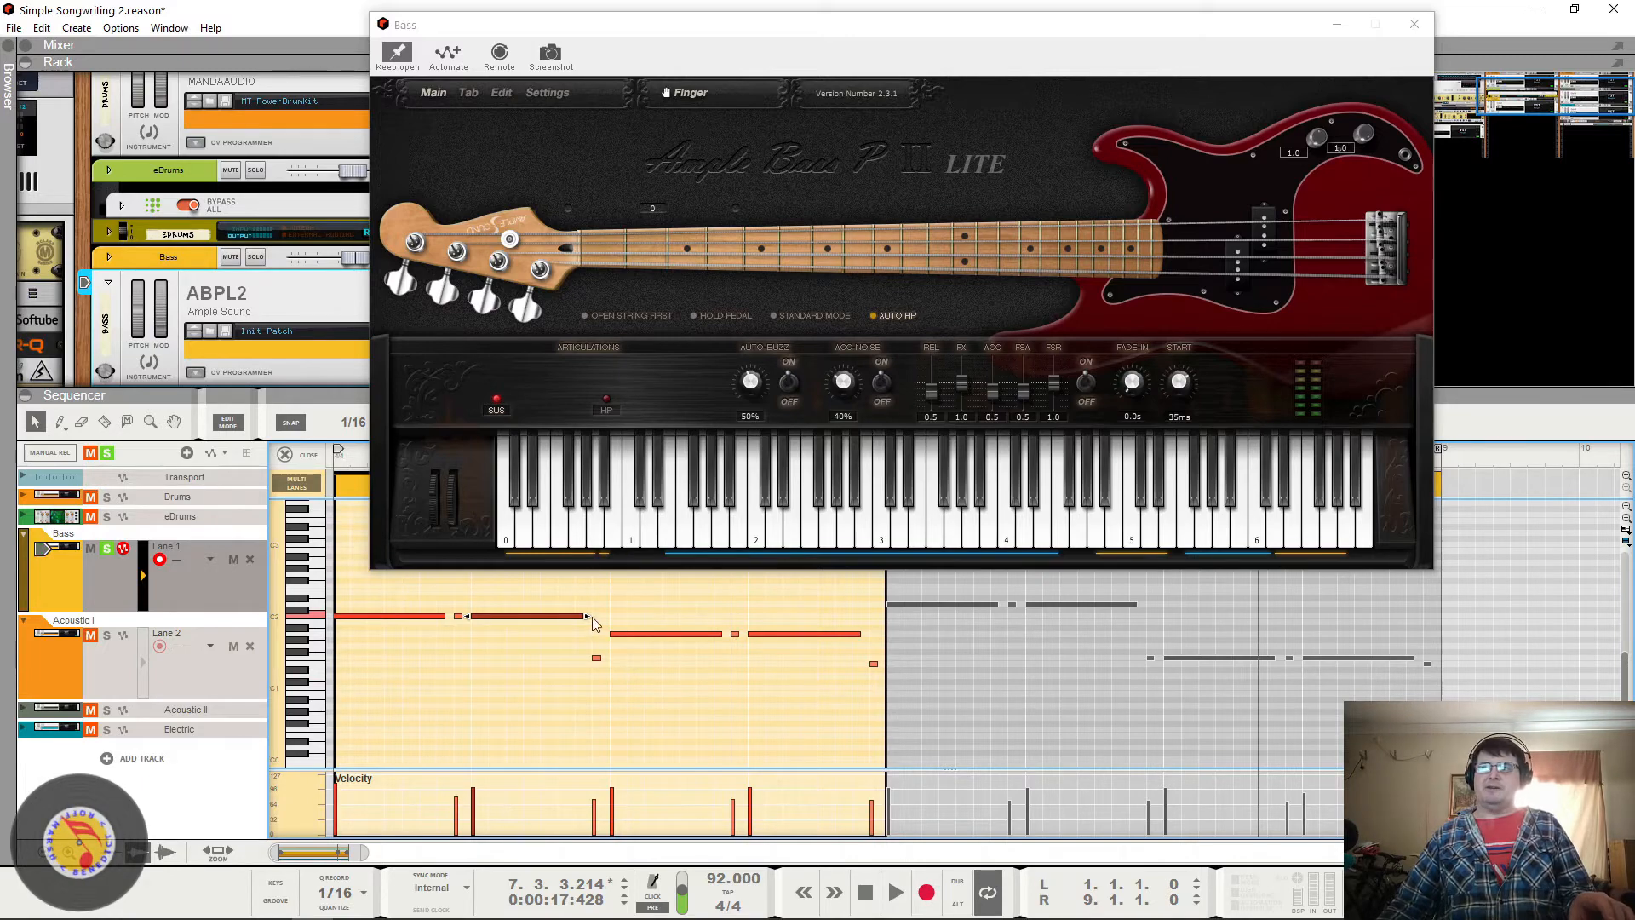
Step: Try the short passing note before bar 3 an octave higher with playback from the start, and return it to its original octave
{"action": "scroll", "coordinate": [596, 658], "scroll_direction": "up", "scroll_amount": 3}
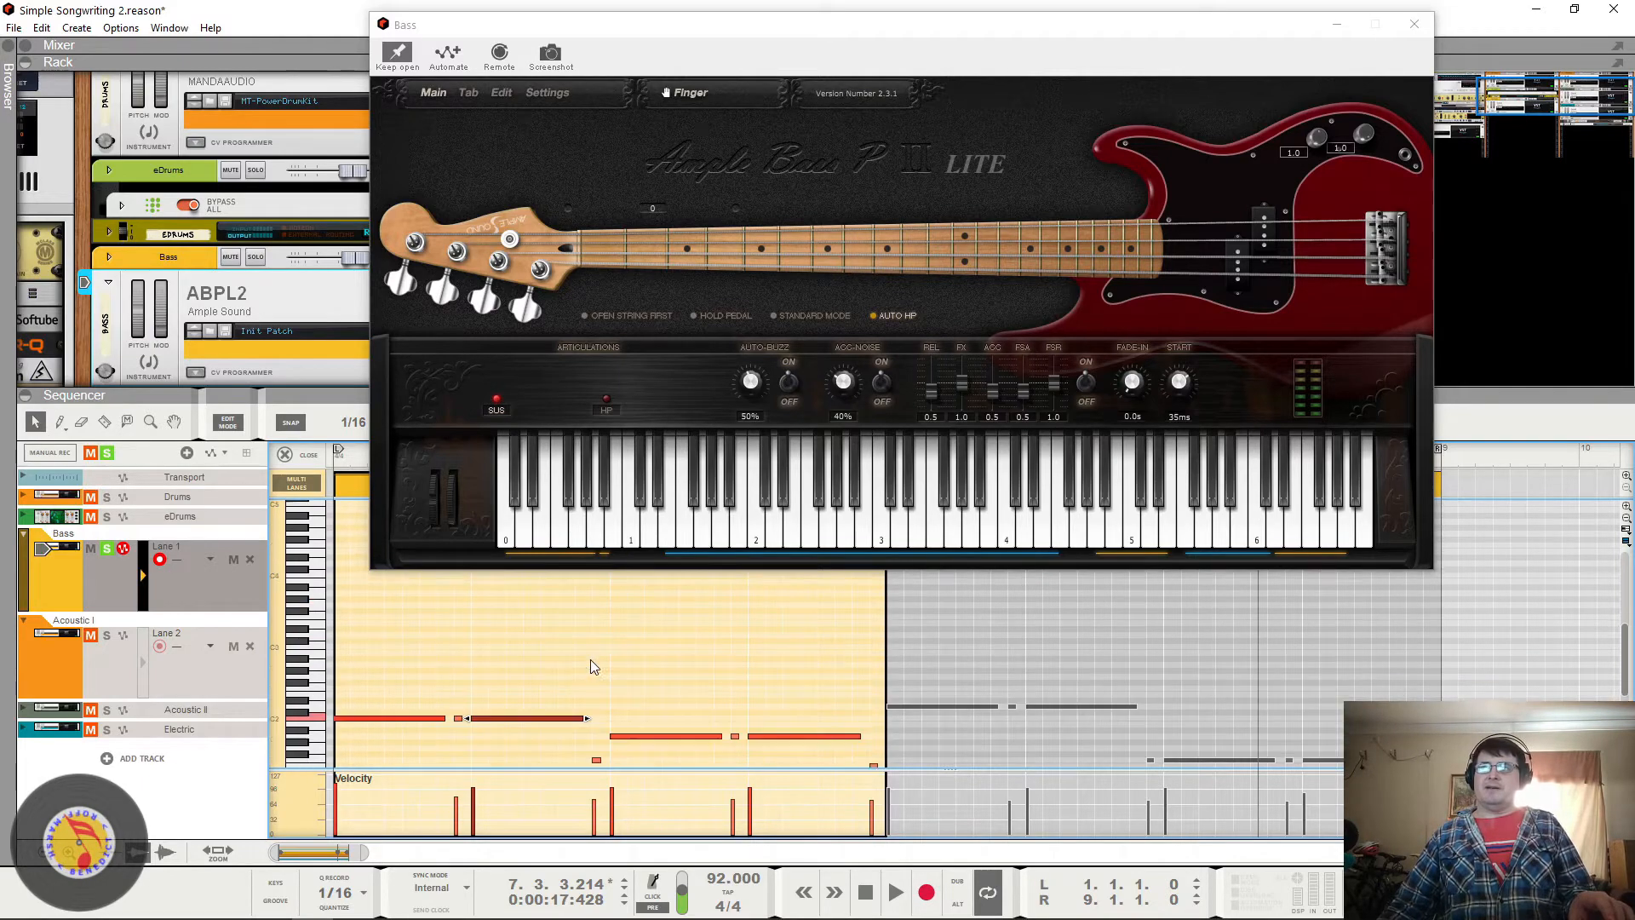
{"action": "scroll", "coordinate": [596, 708], "scroll_direction": "down", "scroll_amount": 2}
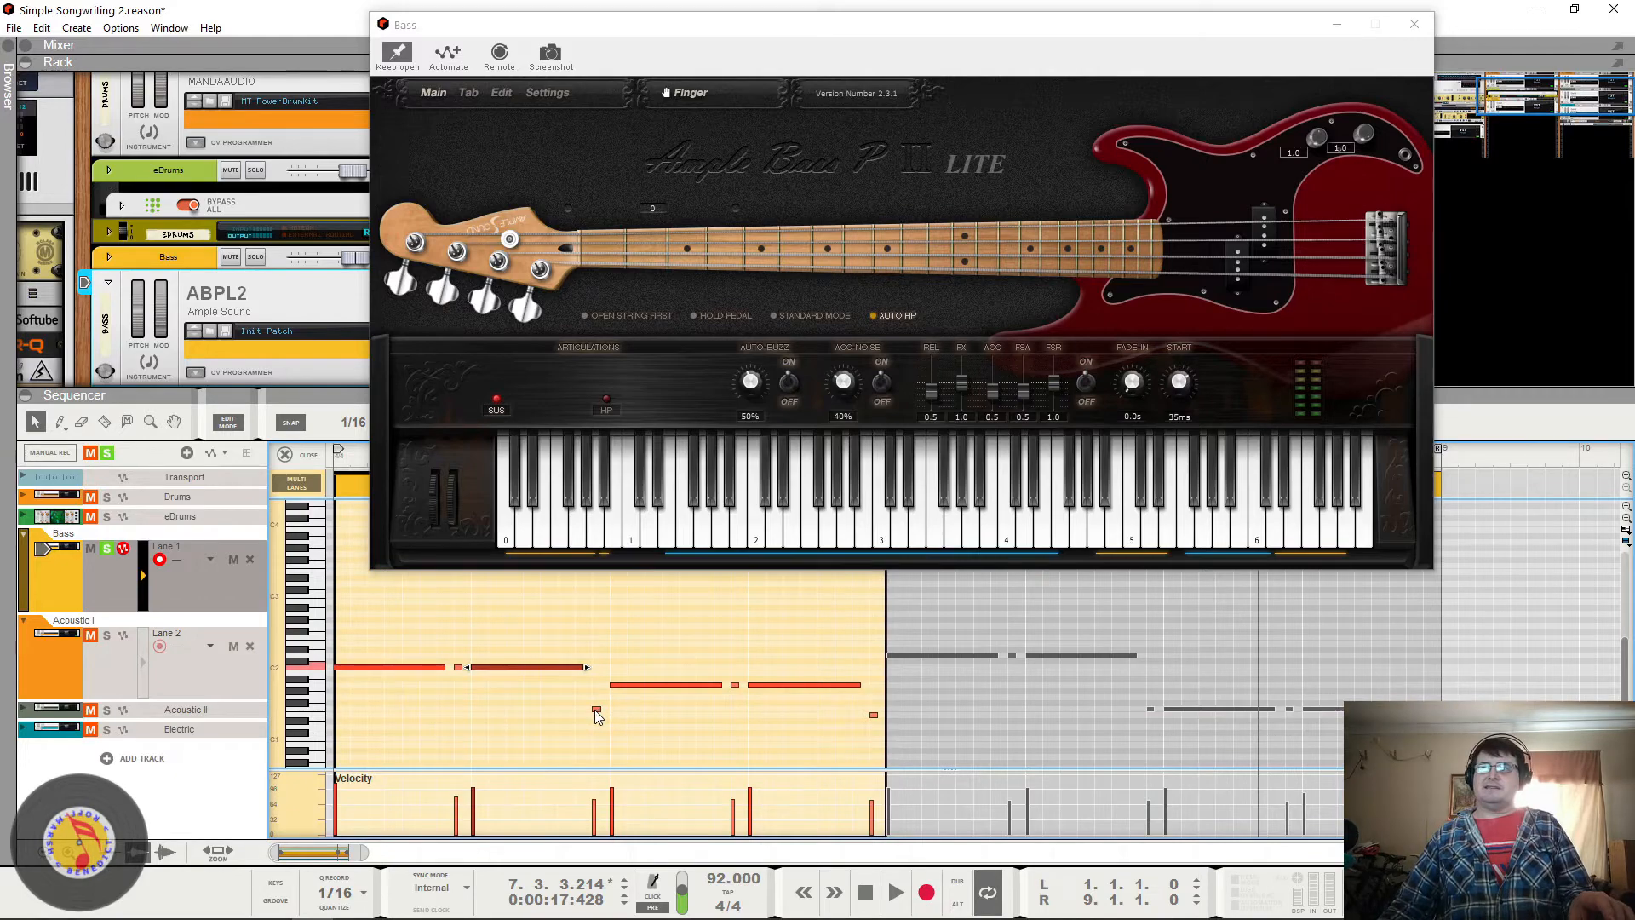
{"action": "left_click", "coordinate": [595, 709]}
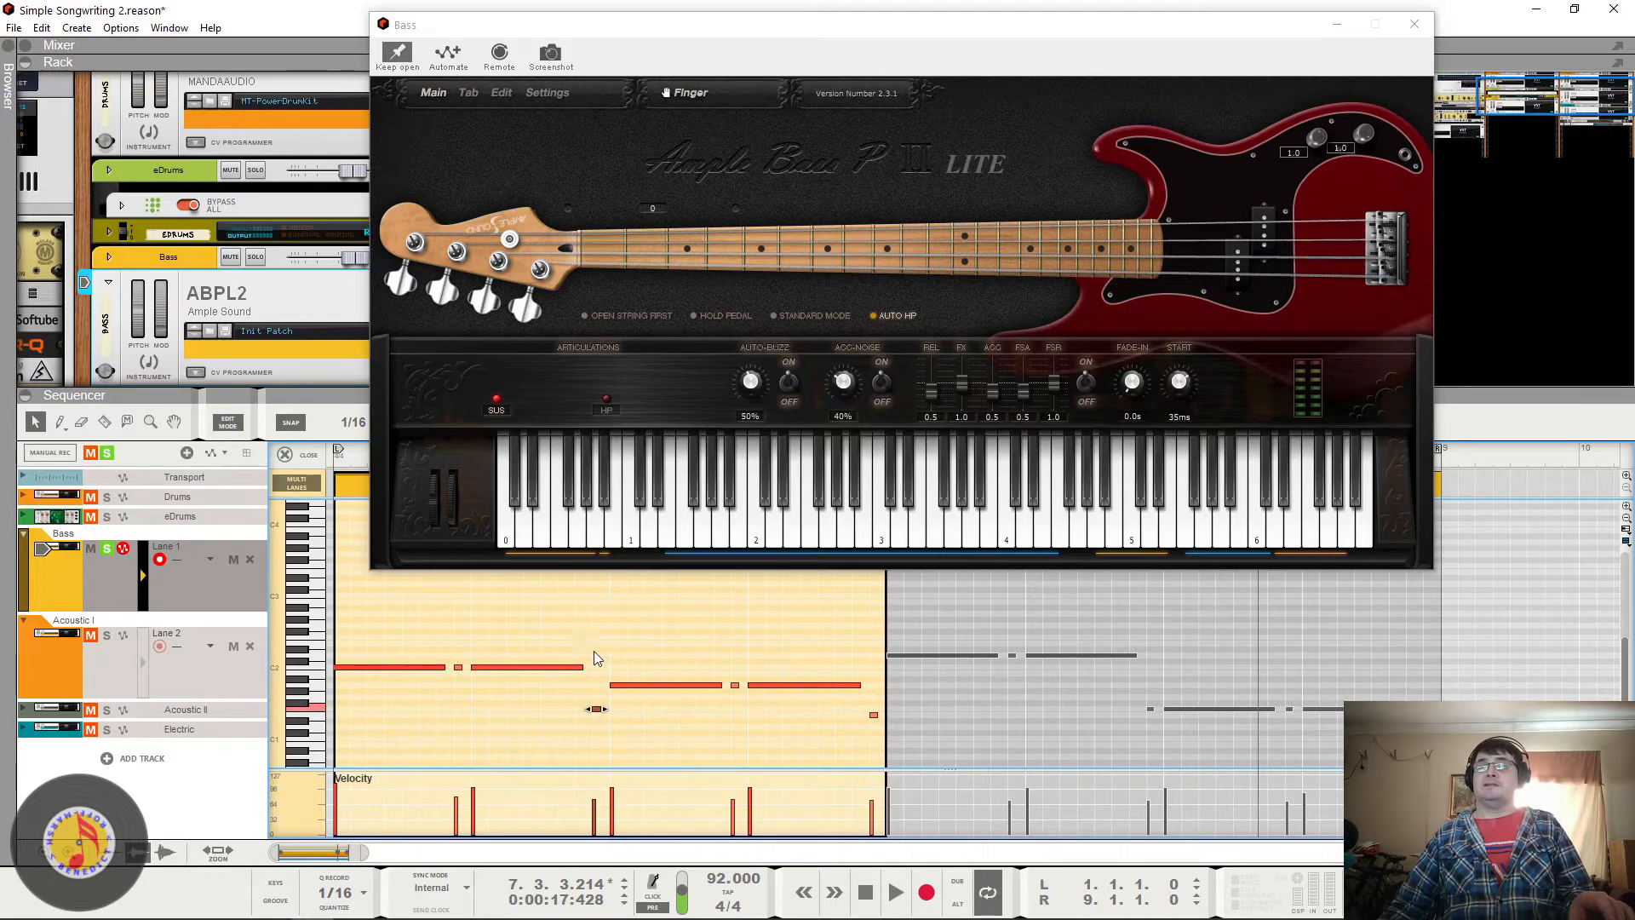
{"action": "left_click_drag", "start_coordinate": [600, 720], "coordinate": [599, 641]}
{"action": "key", "text": "KP_0"}
{"action": "key", "text": "KP_0"}
{"action": "key", "text": "space"}
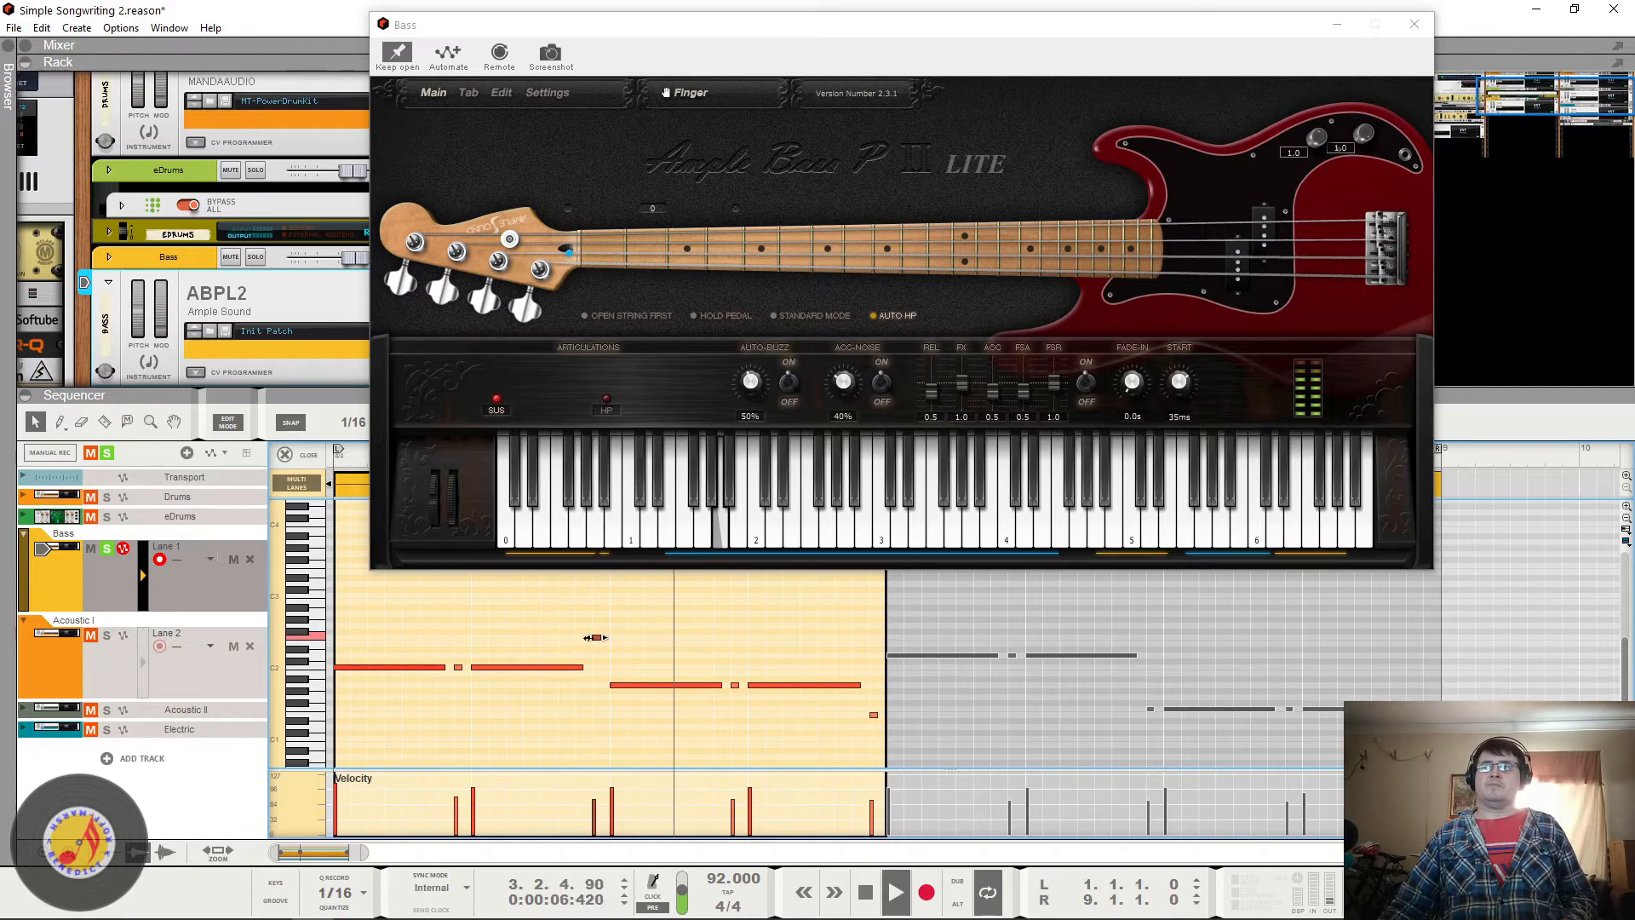
{"action": "key", "text": "ctrl+shift+Down"}
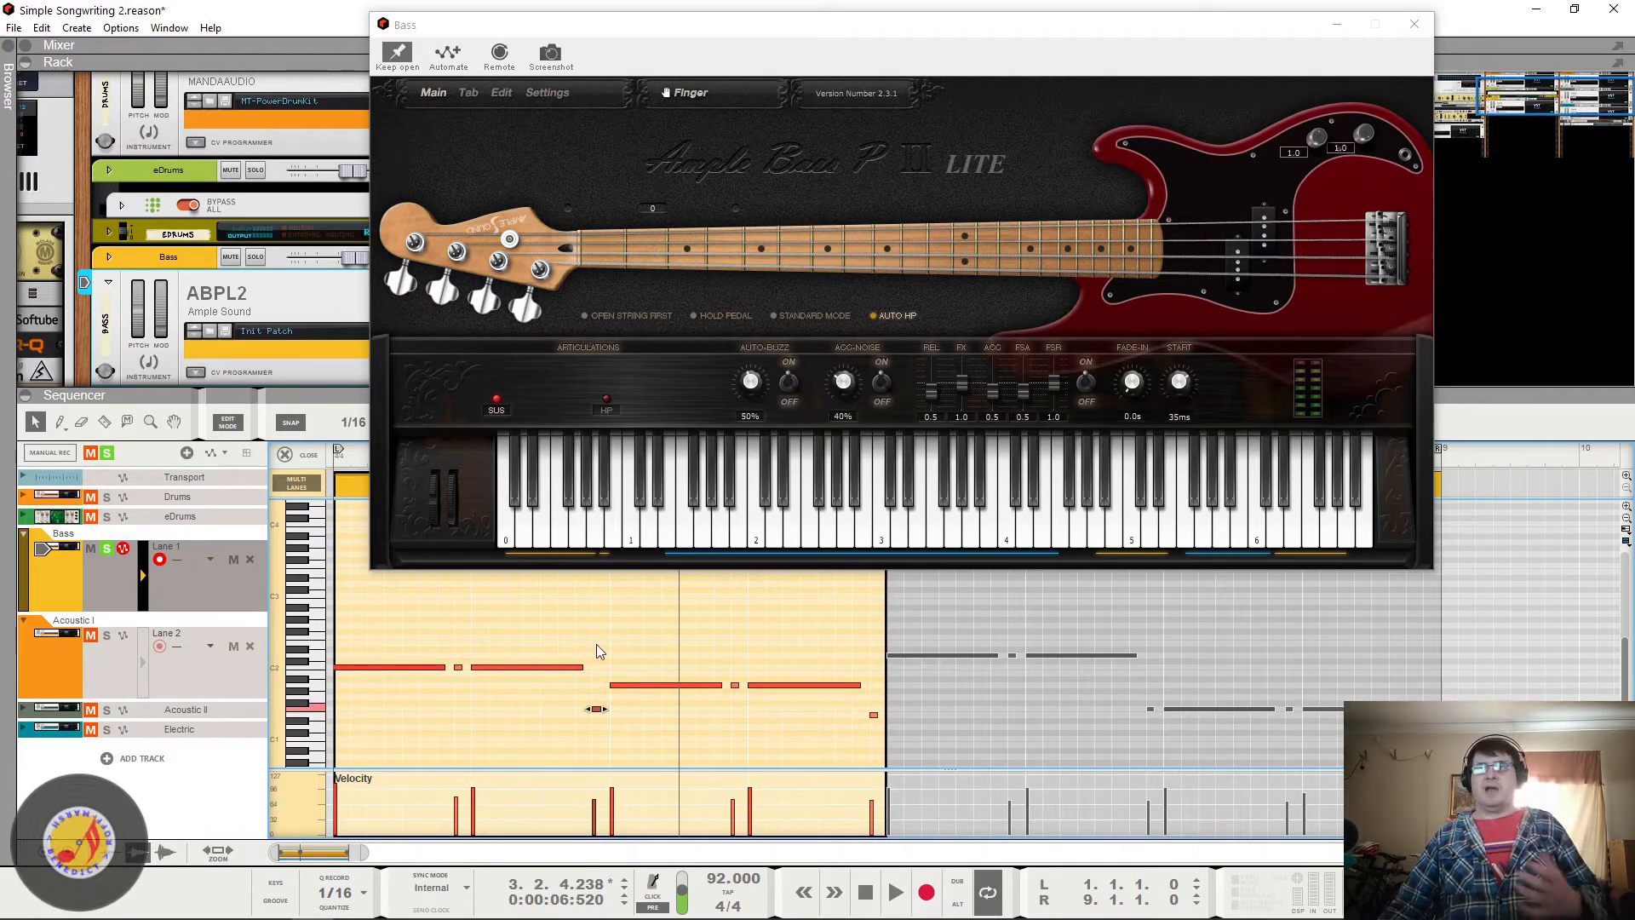
Step: Raise the short note before bar 5, trying E2 and settling on C2, while playing the bass line from bar 1
{"action": "left_click", "coordinate": [332, 465]}
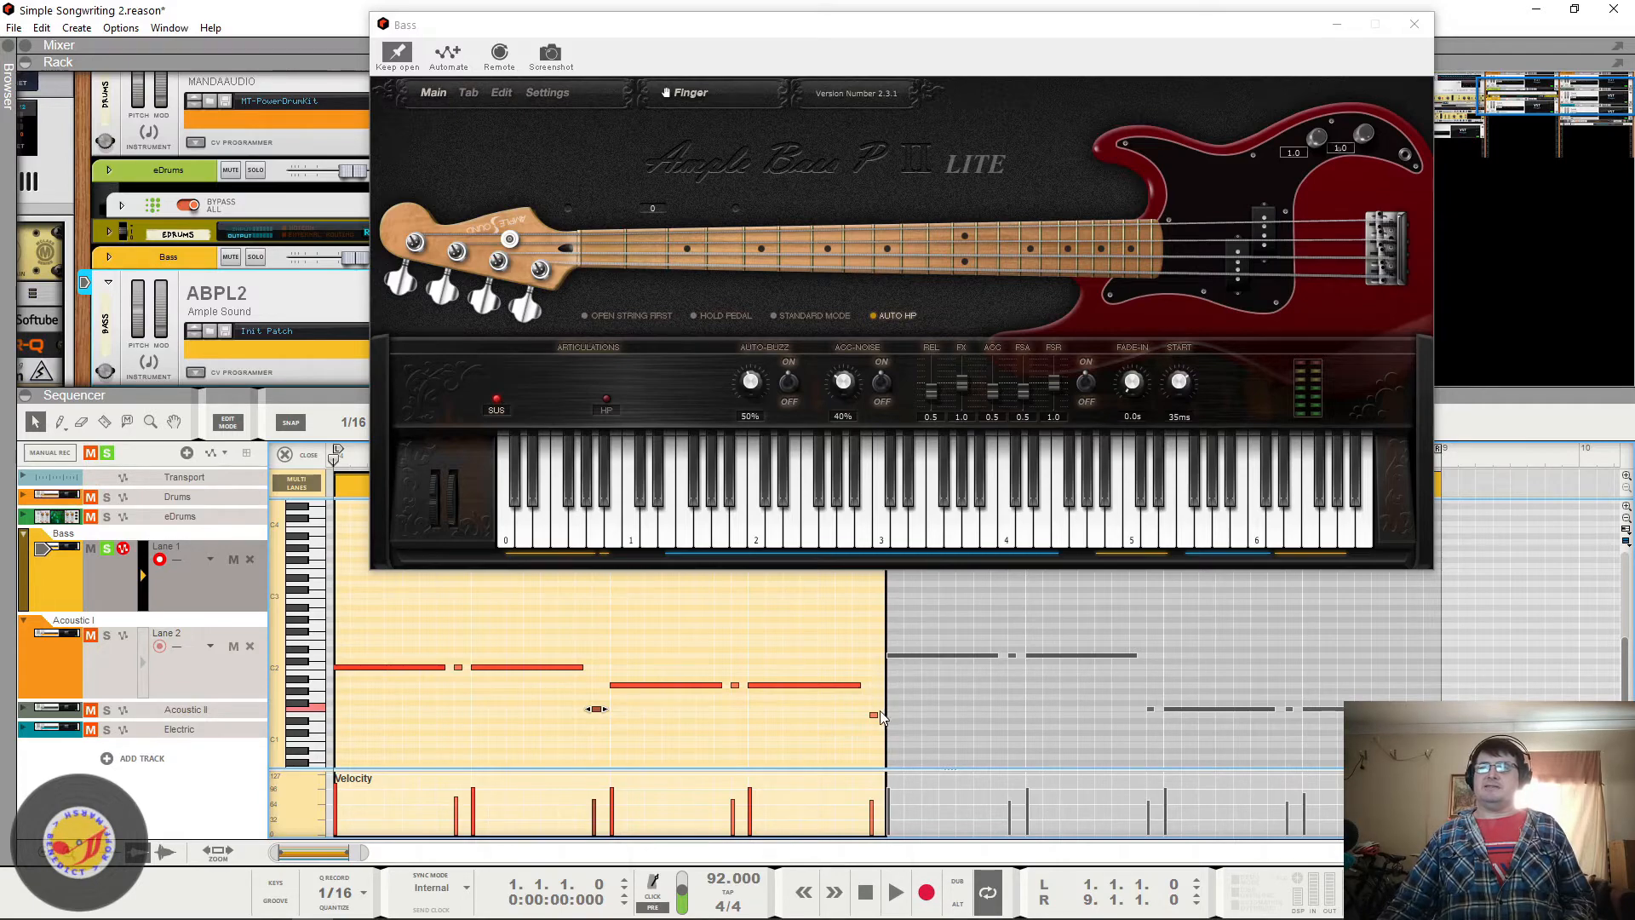
{"action": "left_click_drag", "start_coordinate": [872, 715], "coordinate": [876, 649]}
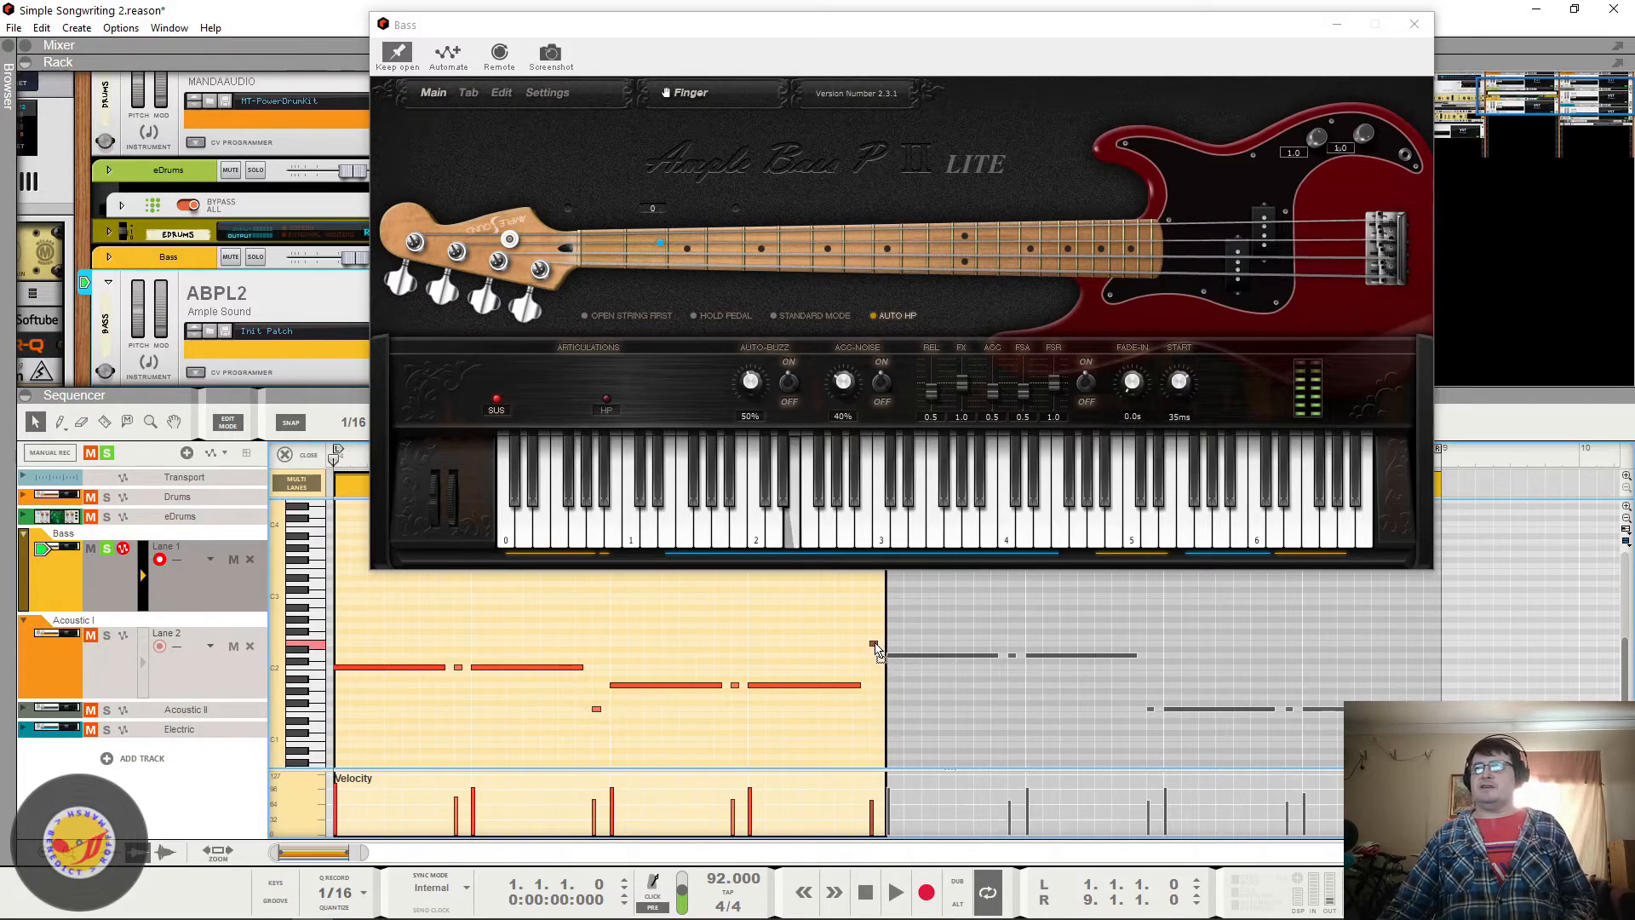
{"action": "key", "text": "space"}
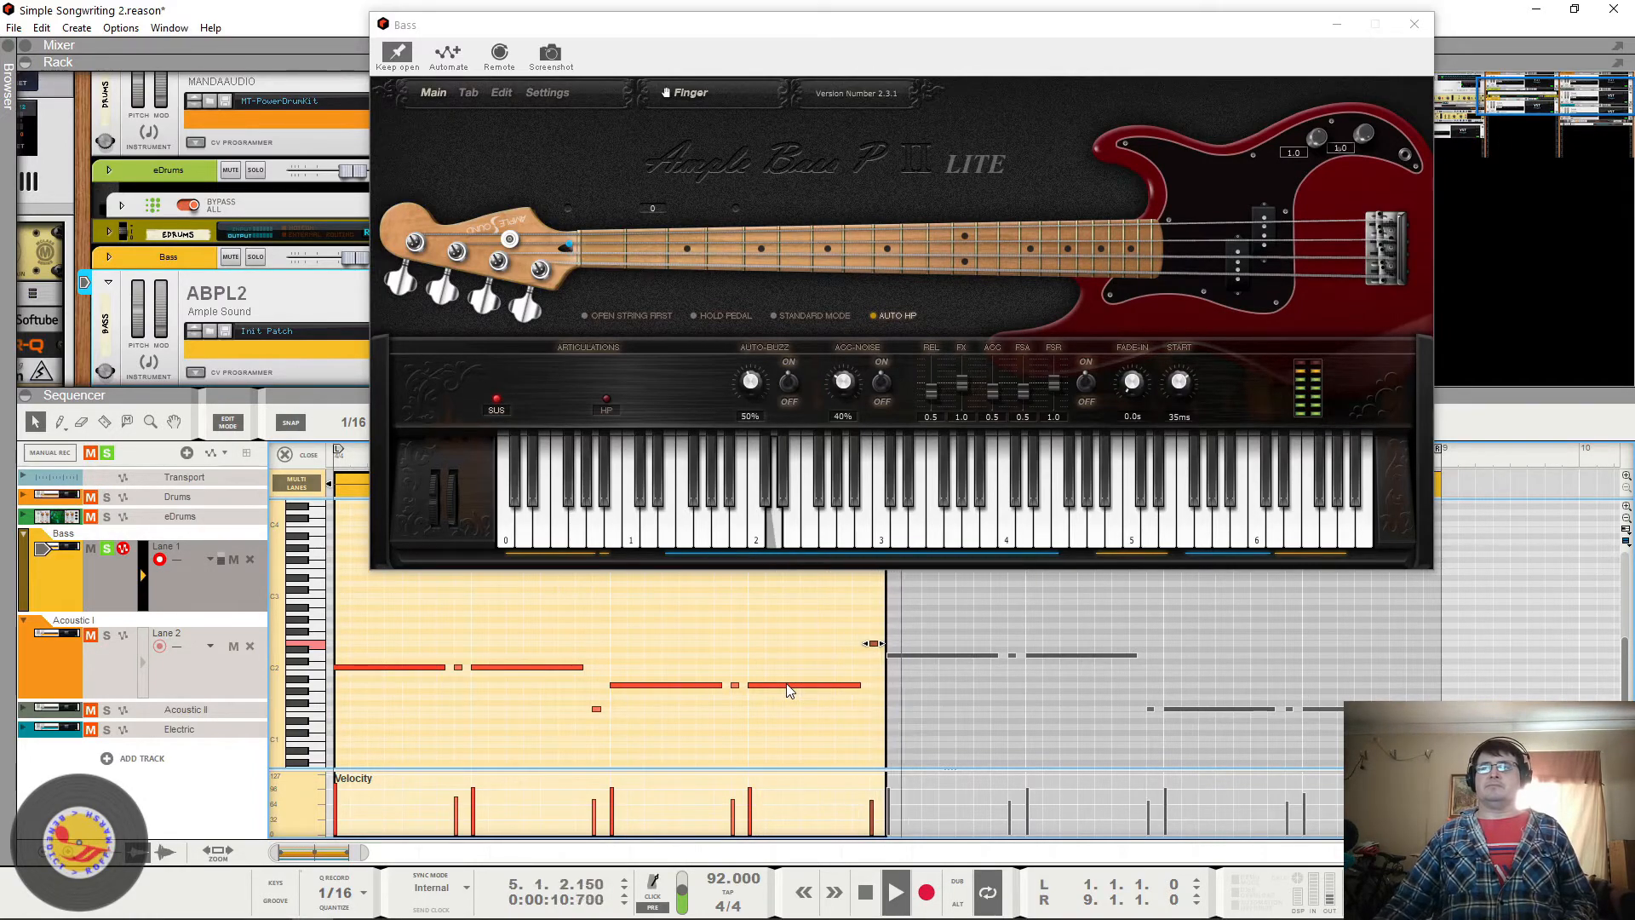
{"action": "key", "text": "space"}
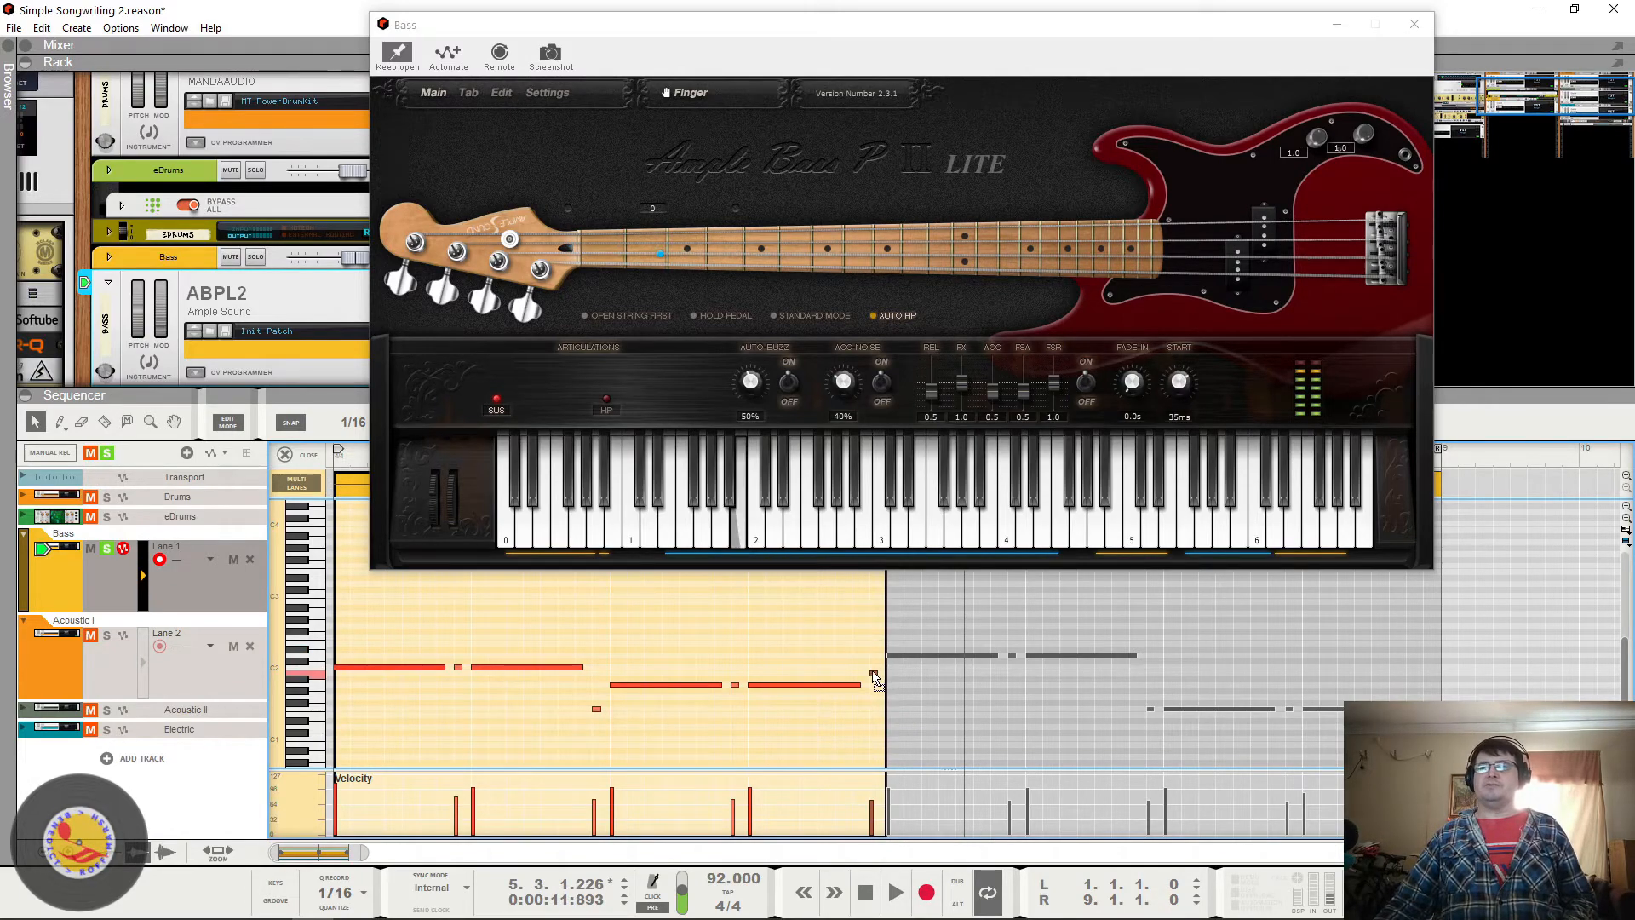
{"action": "left_click", "coordinate": [333, 463]}
{"action": "key", "text": "space"}
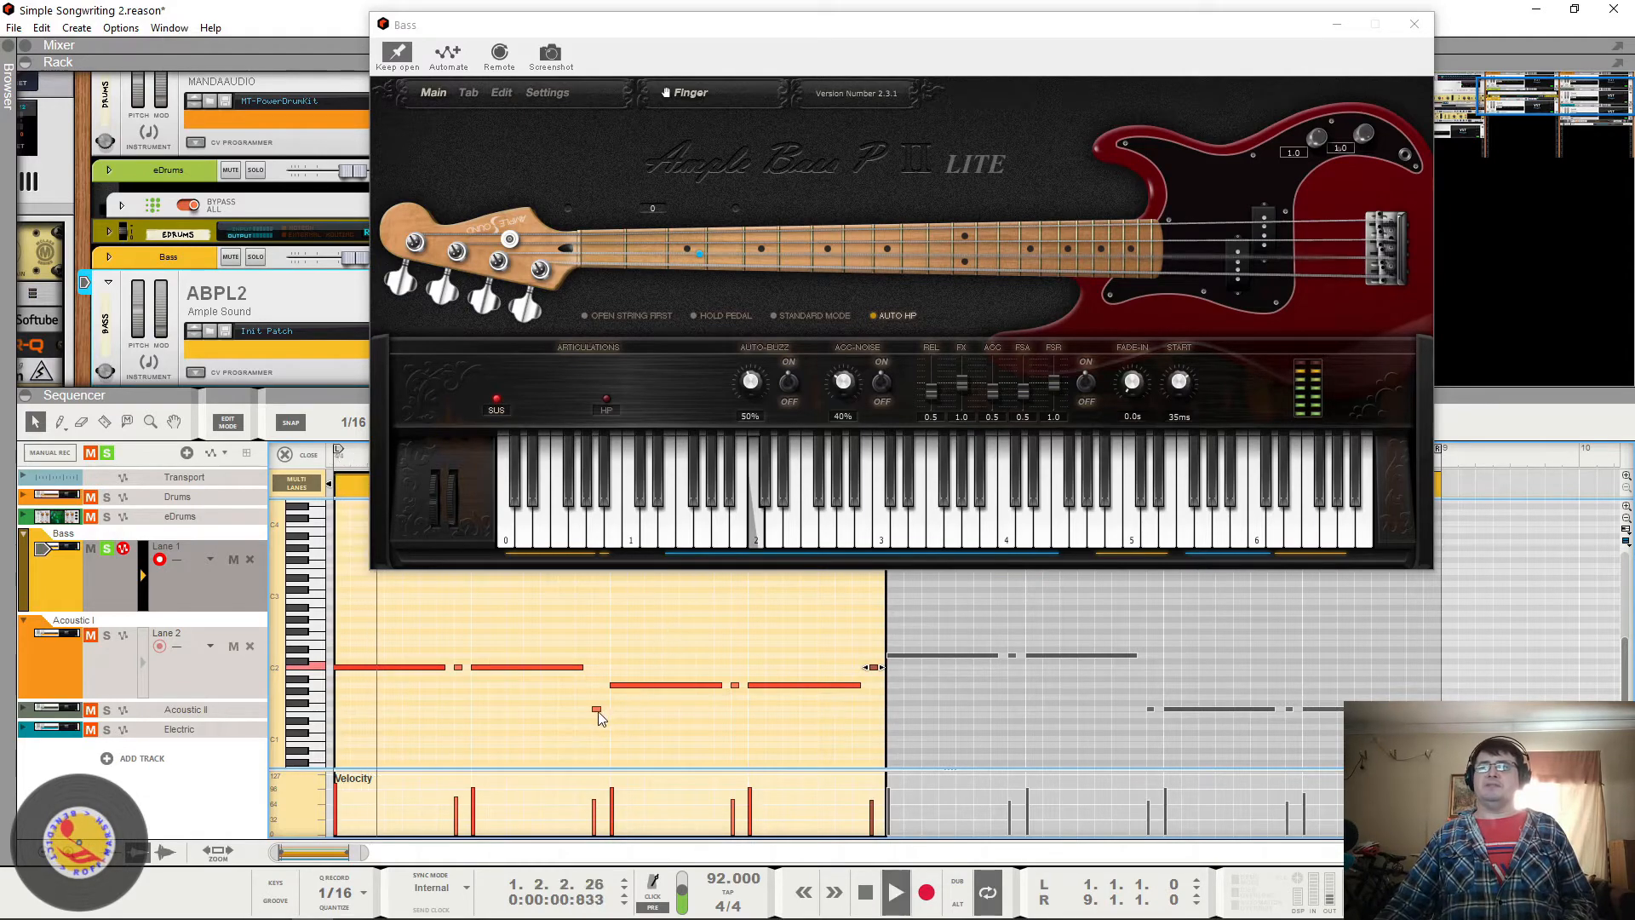
{"action": "key", "text": "space"}
Step: Raise the short passing note before bar 3 to B1 and play the first bass clip to hear it
{"action": "left_click_drag", "start_coordinate": [596, 709], "coordinate": [596, 674]}
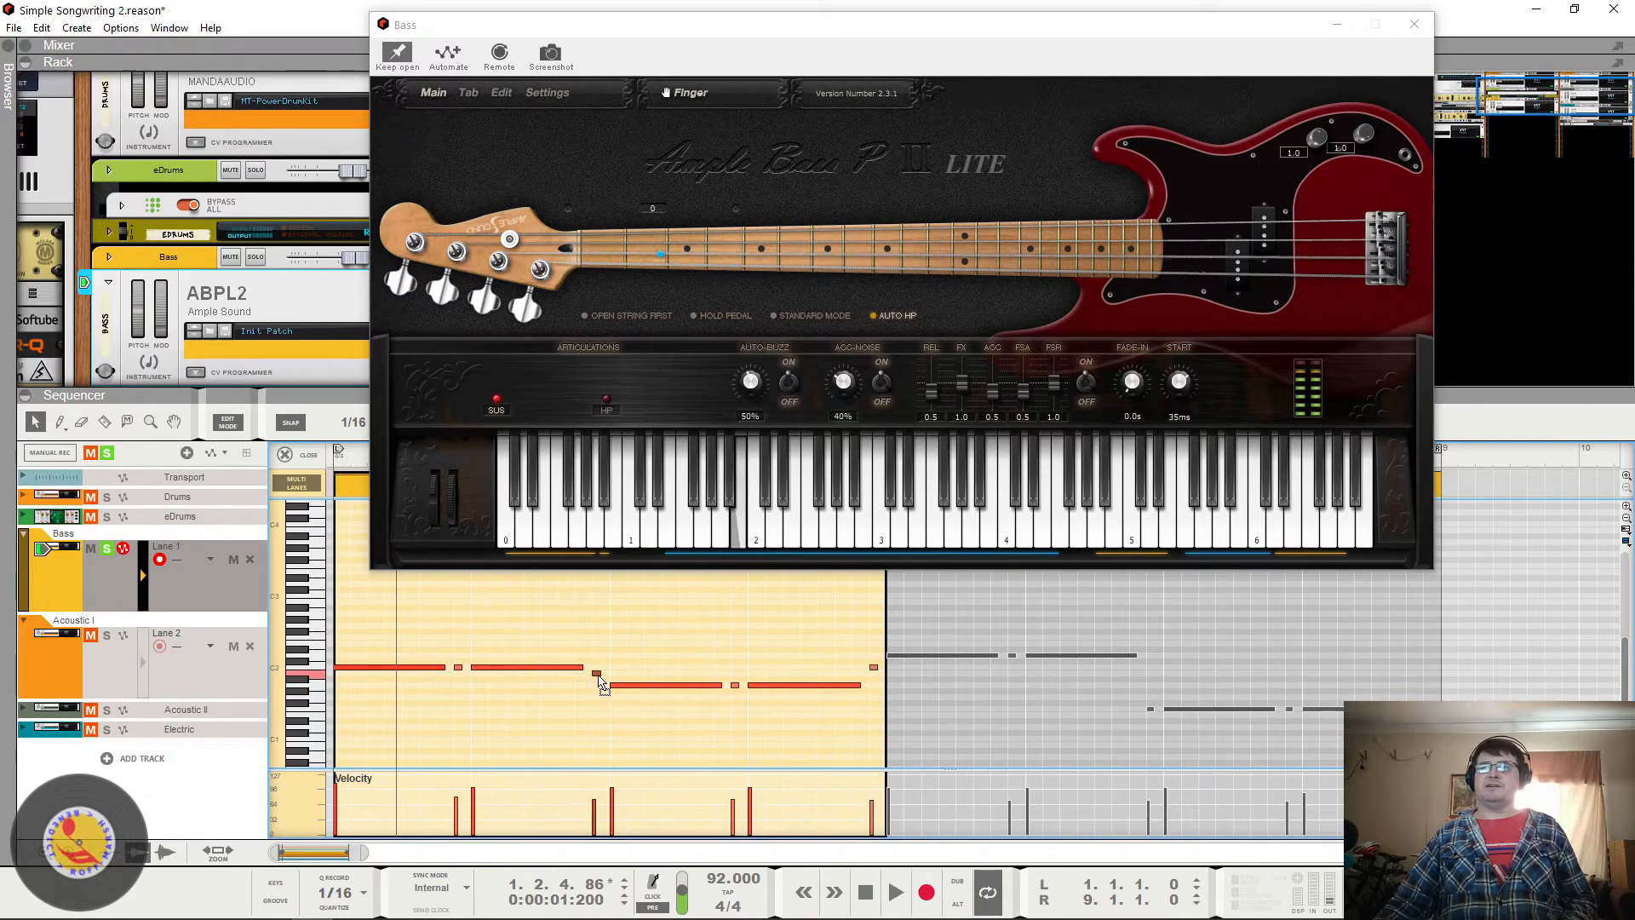
{"action": "key", "text": "space"}
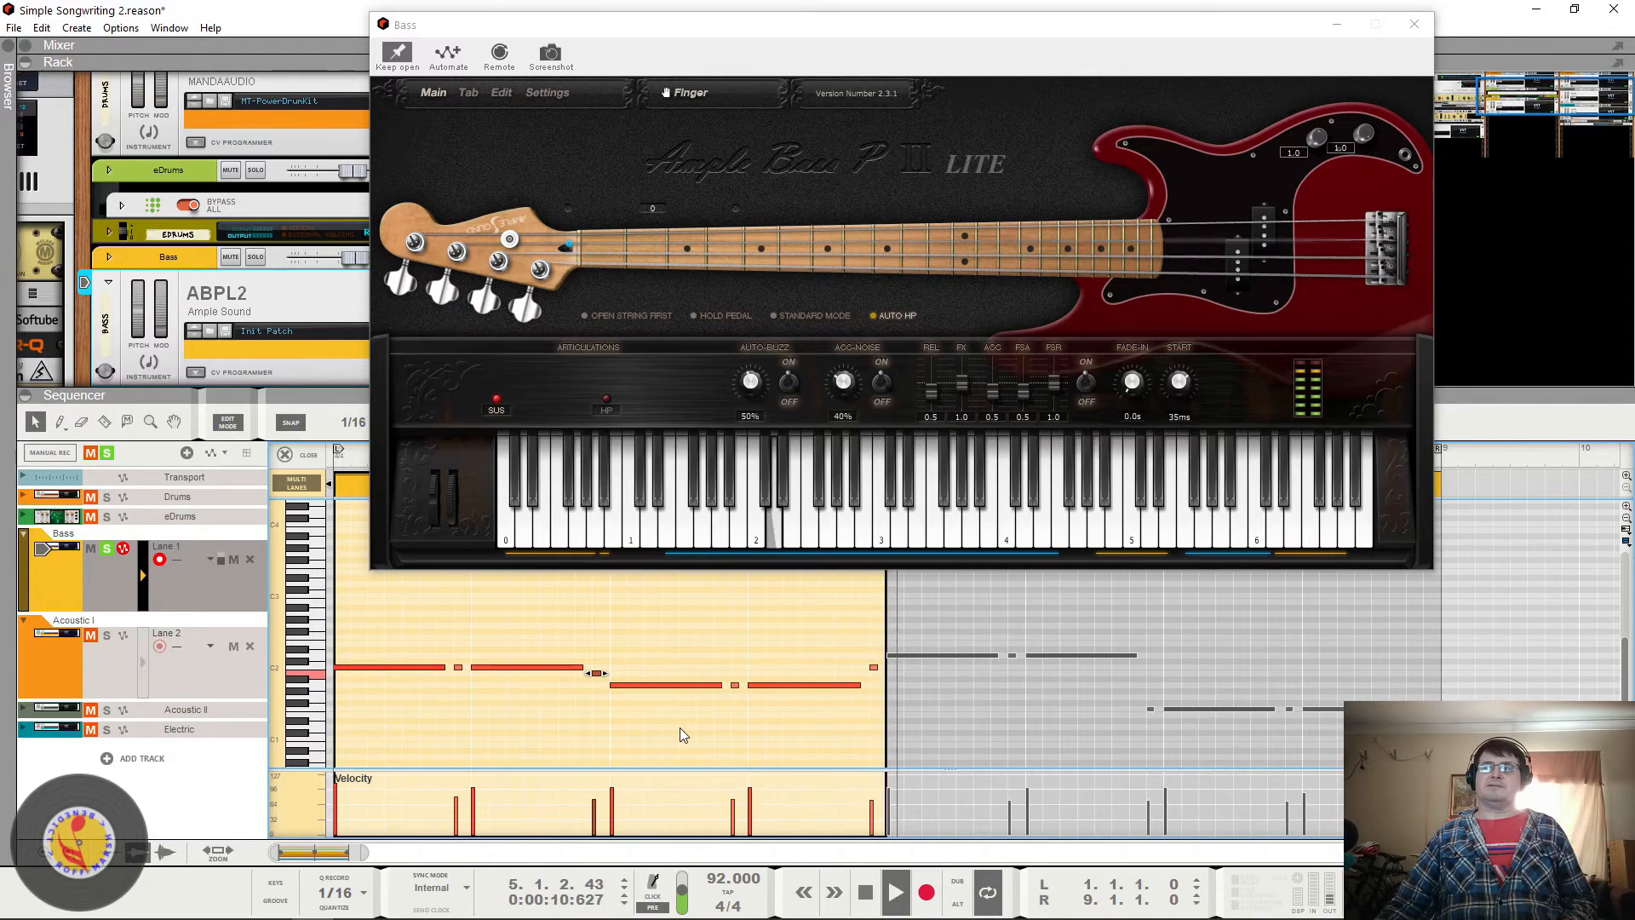
{"action": "key", "text": "space"}
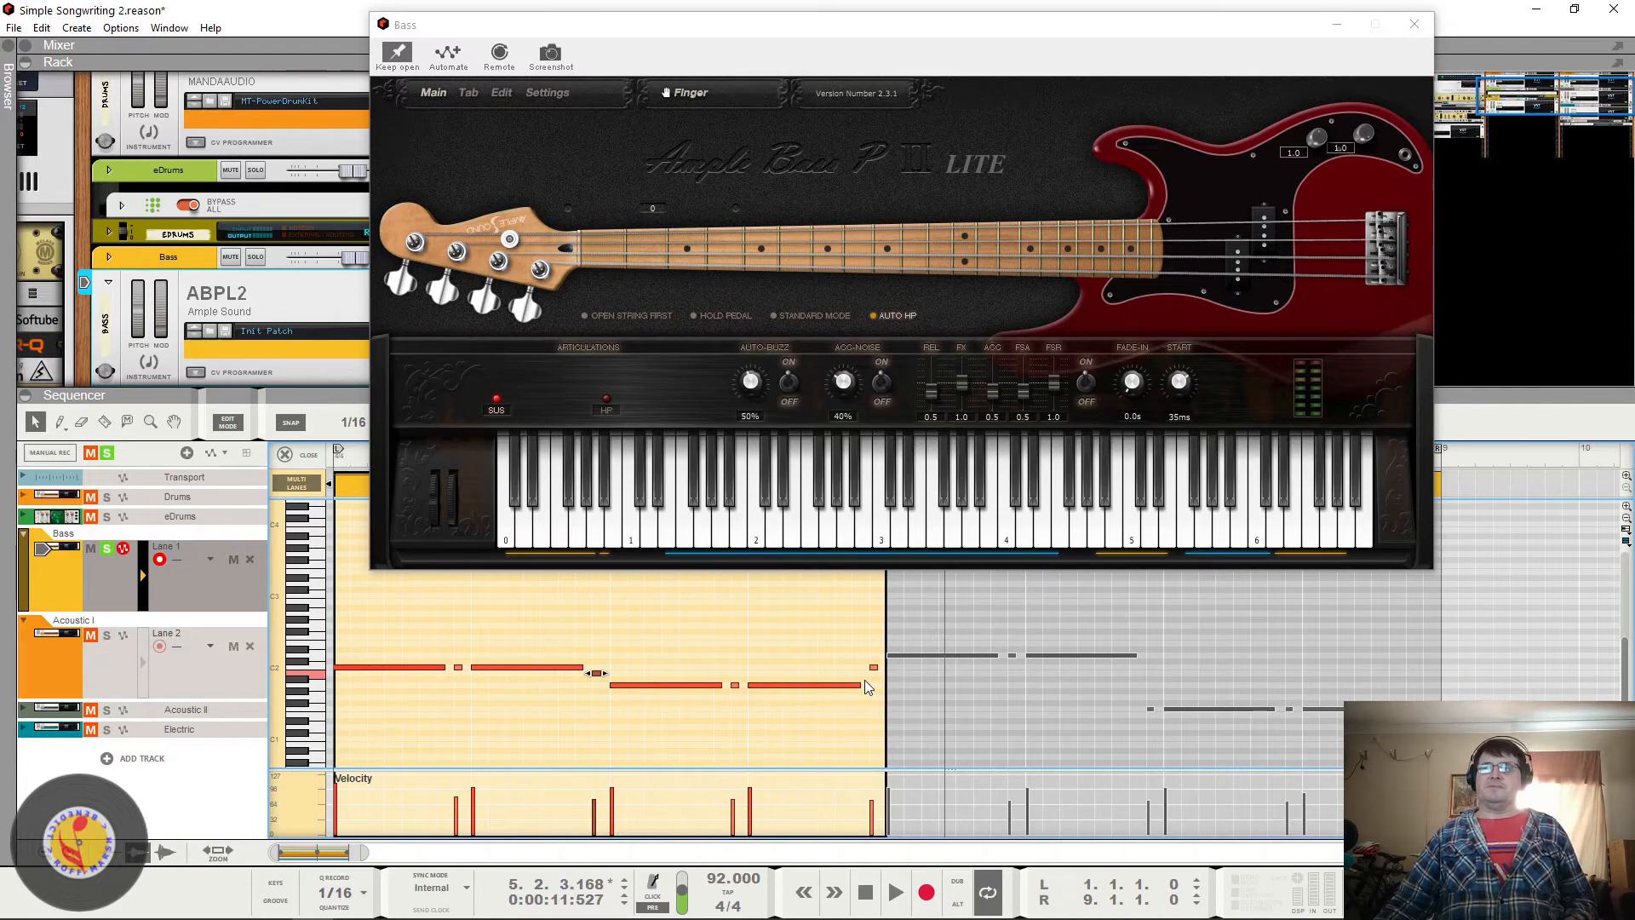
Step: Add a short B1 note just ahead of the C2 note at the end of bar 4 and play from bar 1
{"action": "left_click", "coordinate": [866, 673]}
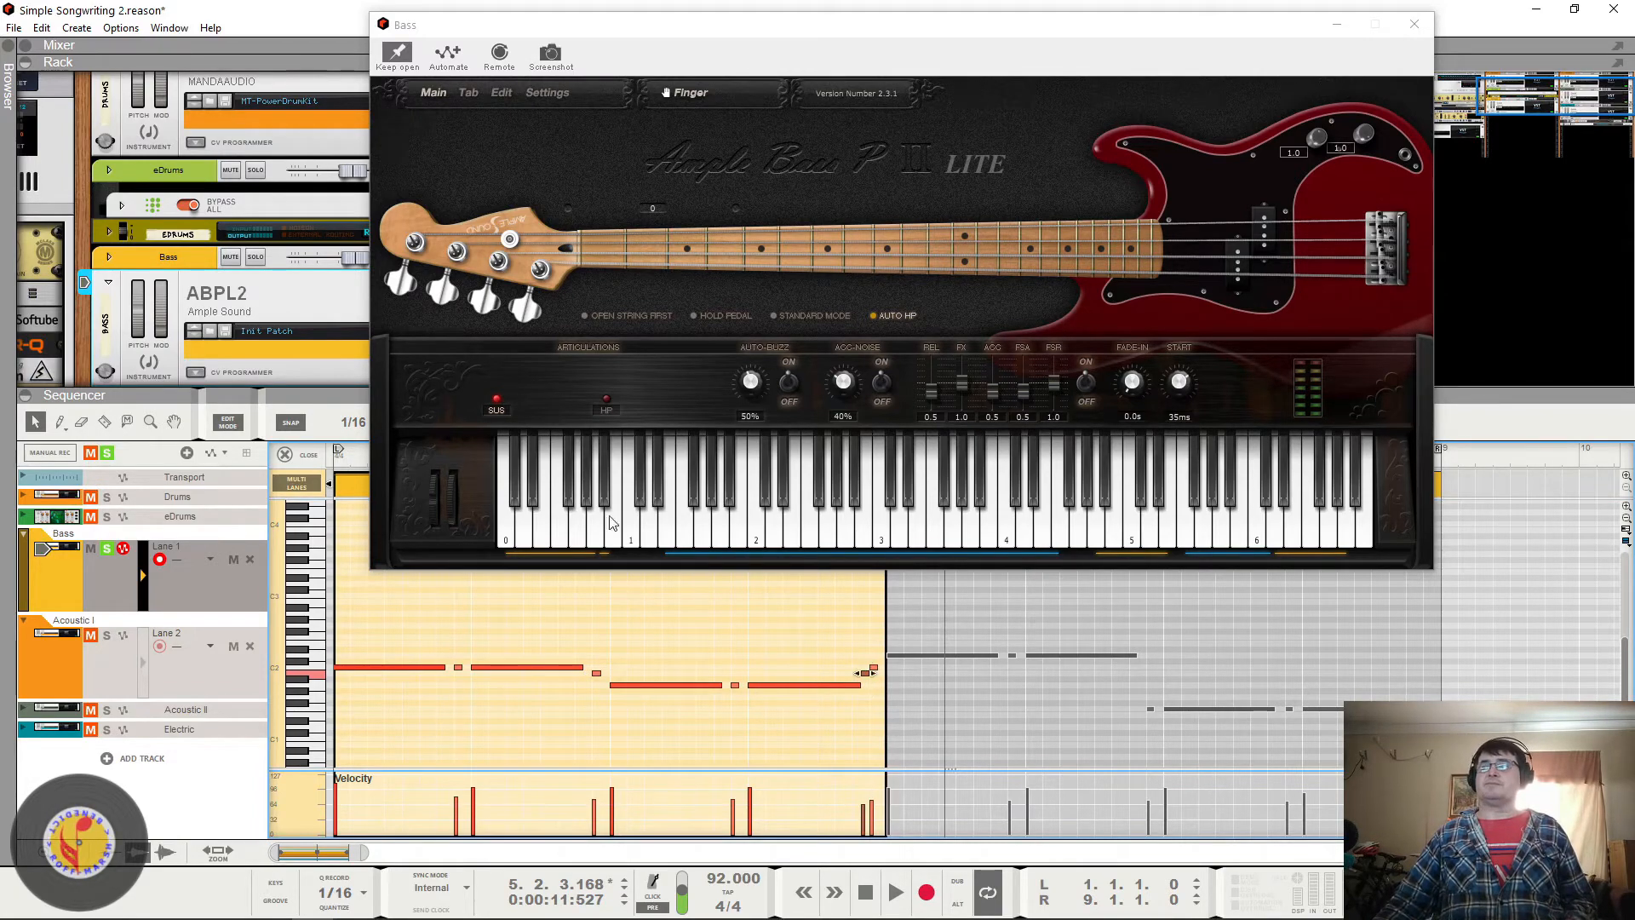
{"action": "left_click", "coordinate": [352, 462]}
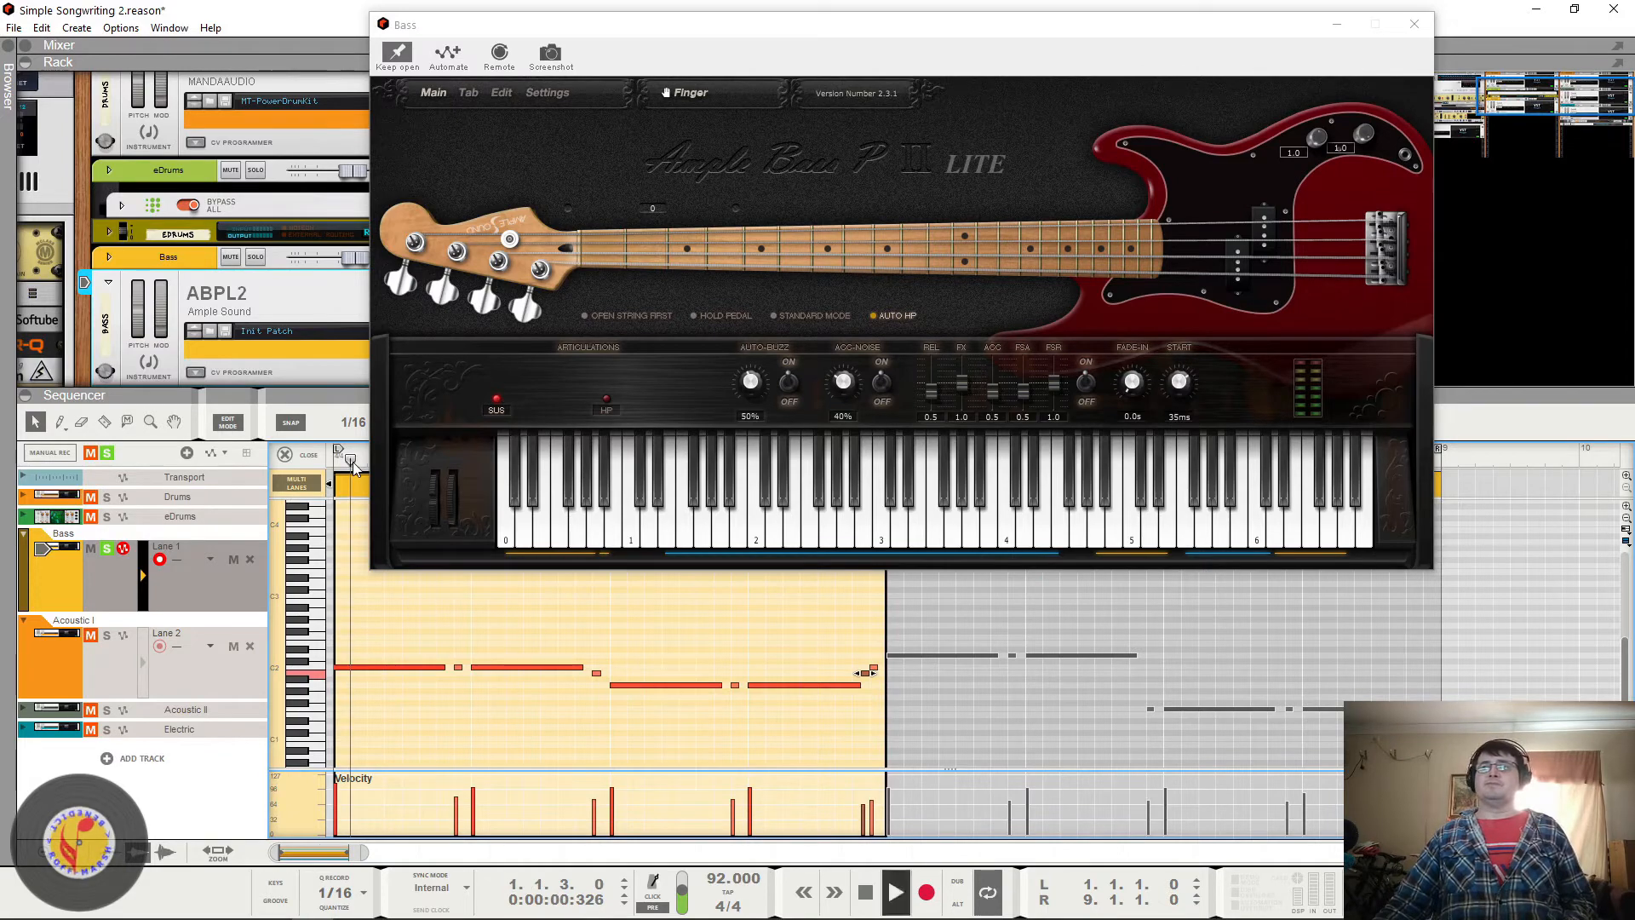
{"action": "key", "text": "space"}
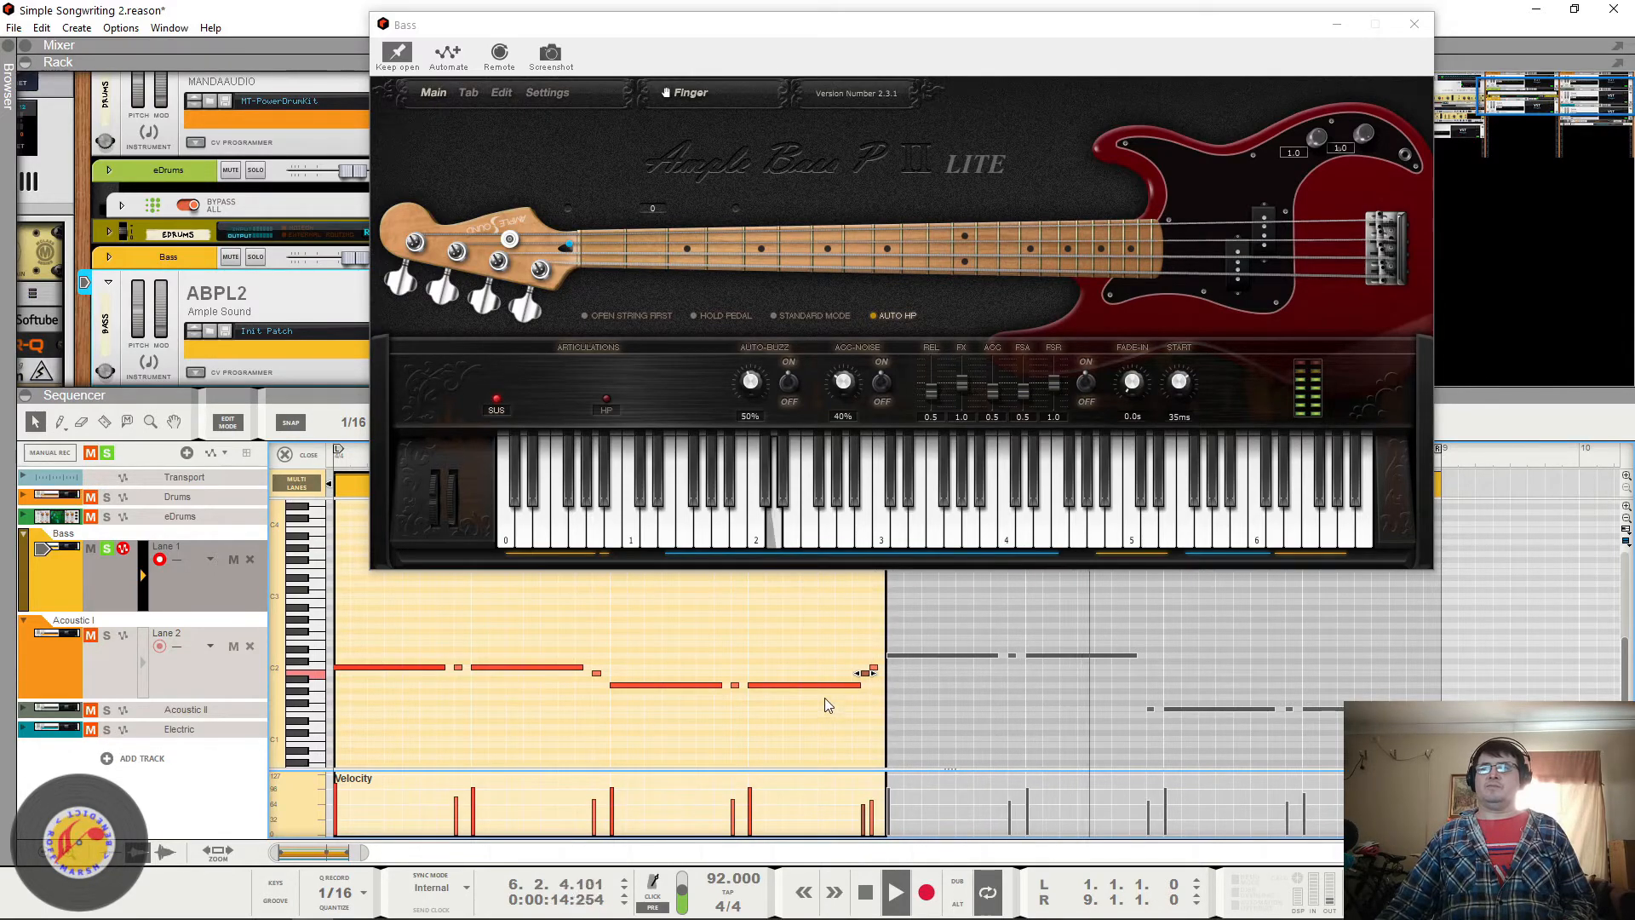
{"action": "key", "text": "space"}
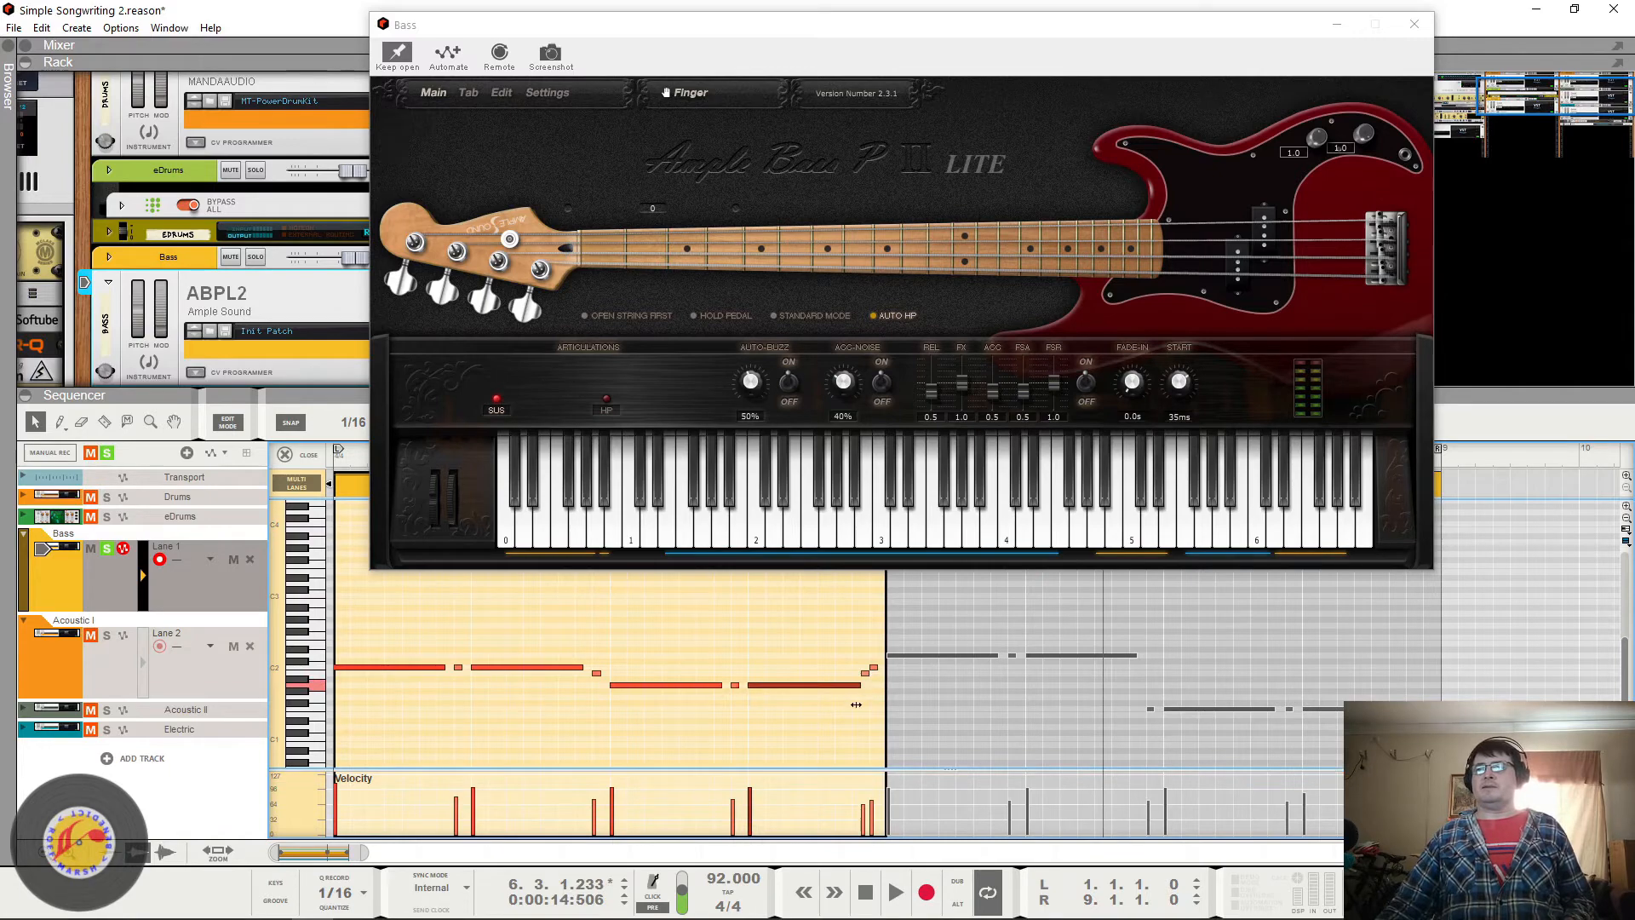
Step: Start the added B1 note at 4.4.1.0 with length 0.0.2.0, trimming the A1 note before it, and play from bar 4 with the Bass window closed
{"action": "left_click", "coordinate": [864, 673]}
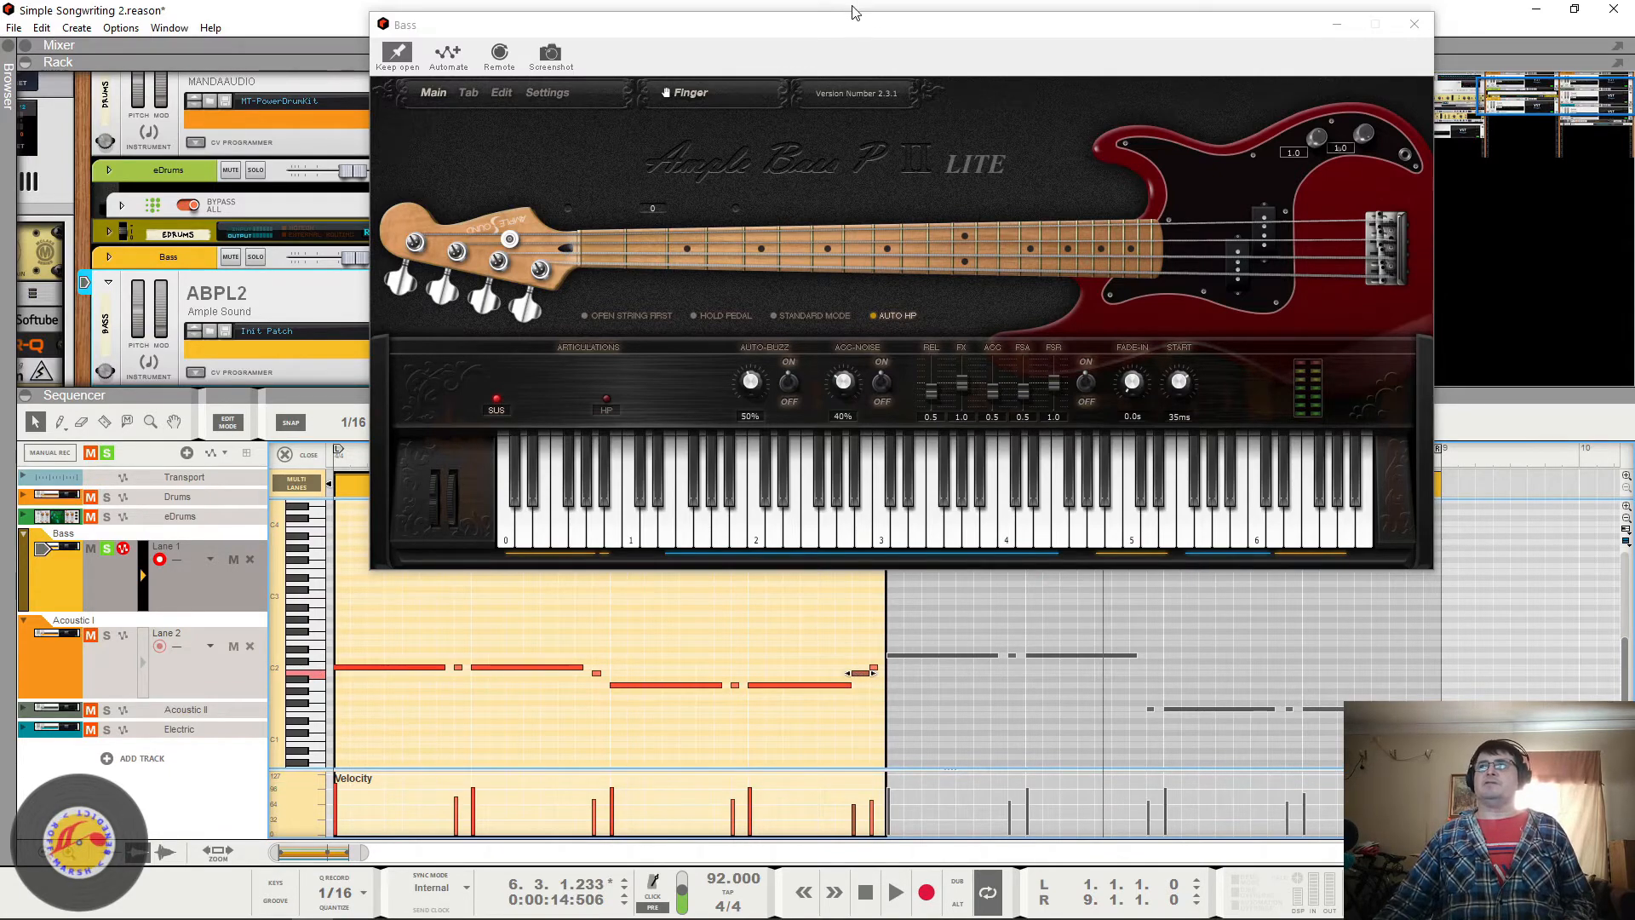
{"action": "left_click", "coordinate": [1414, 24]}
{"action": "left_click", "coordinate": [752, 464]}
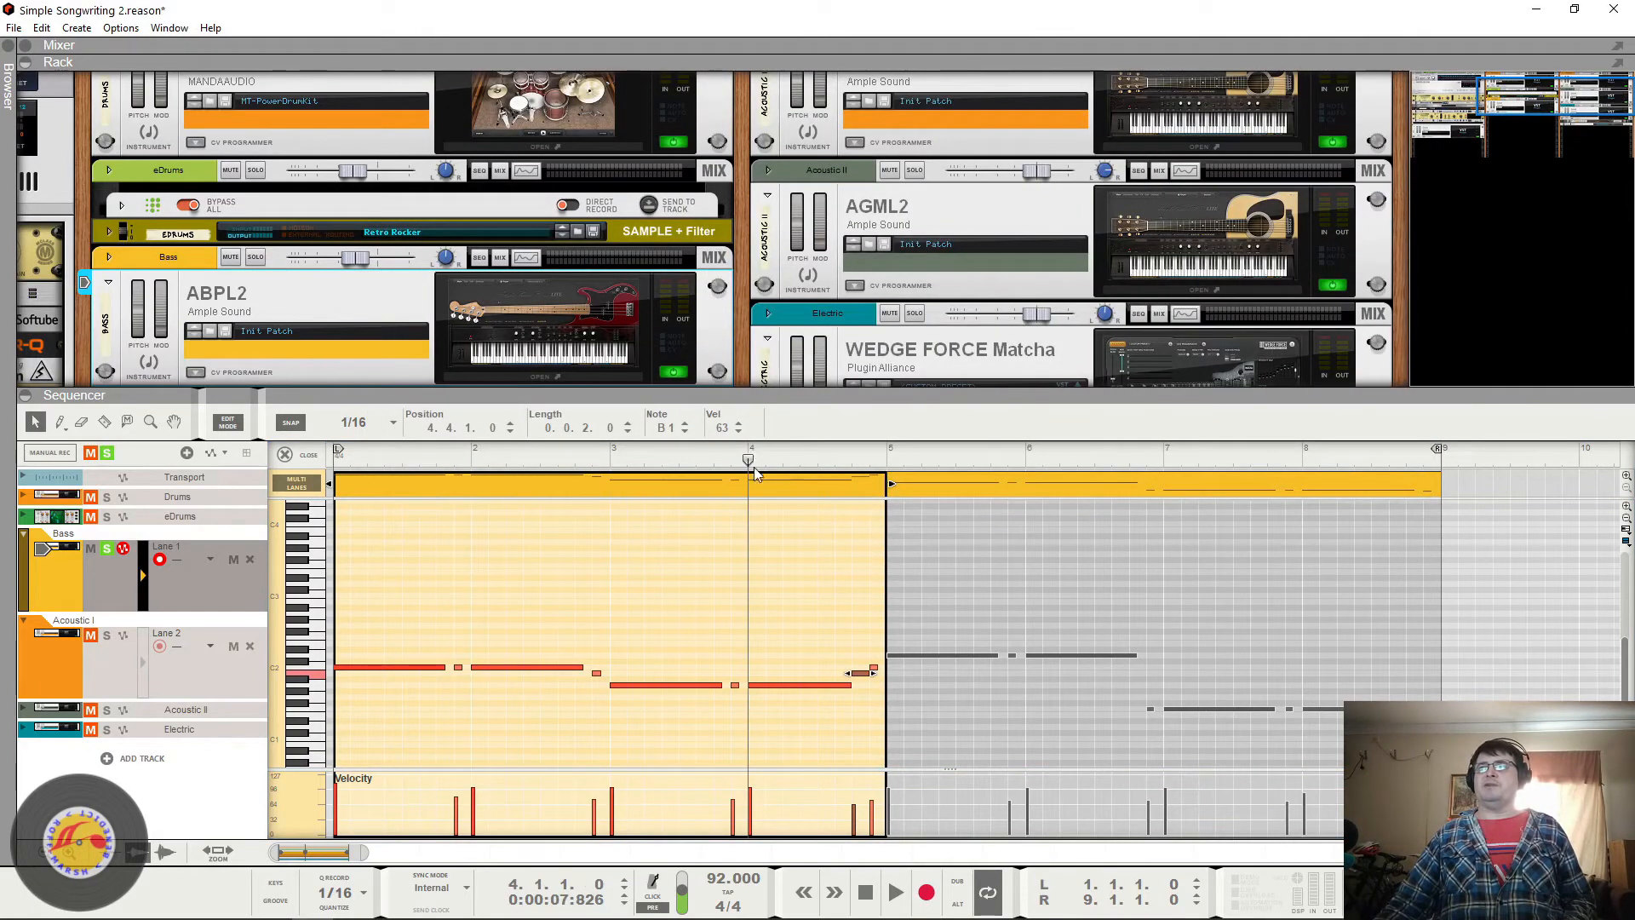
{"action": "key", "text": "space"}
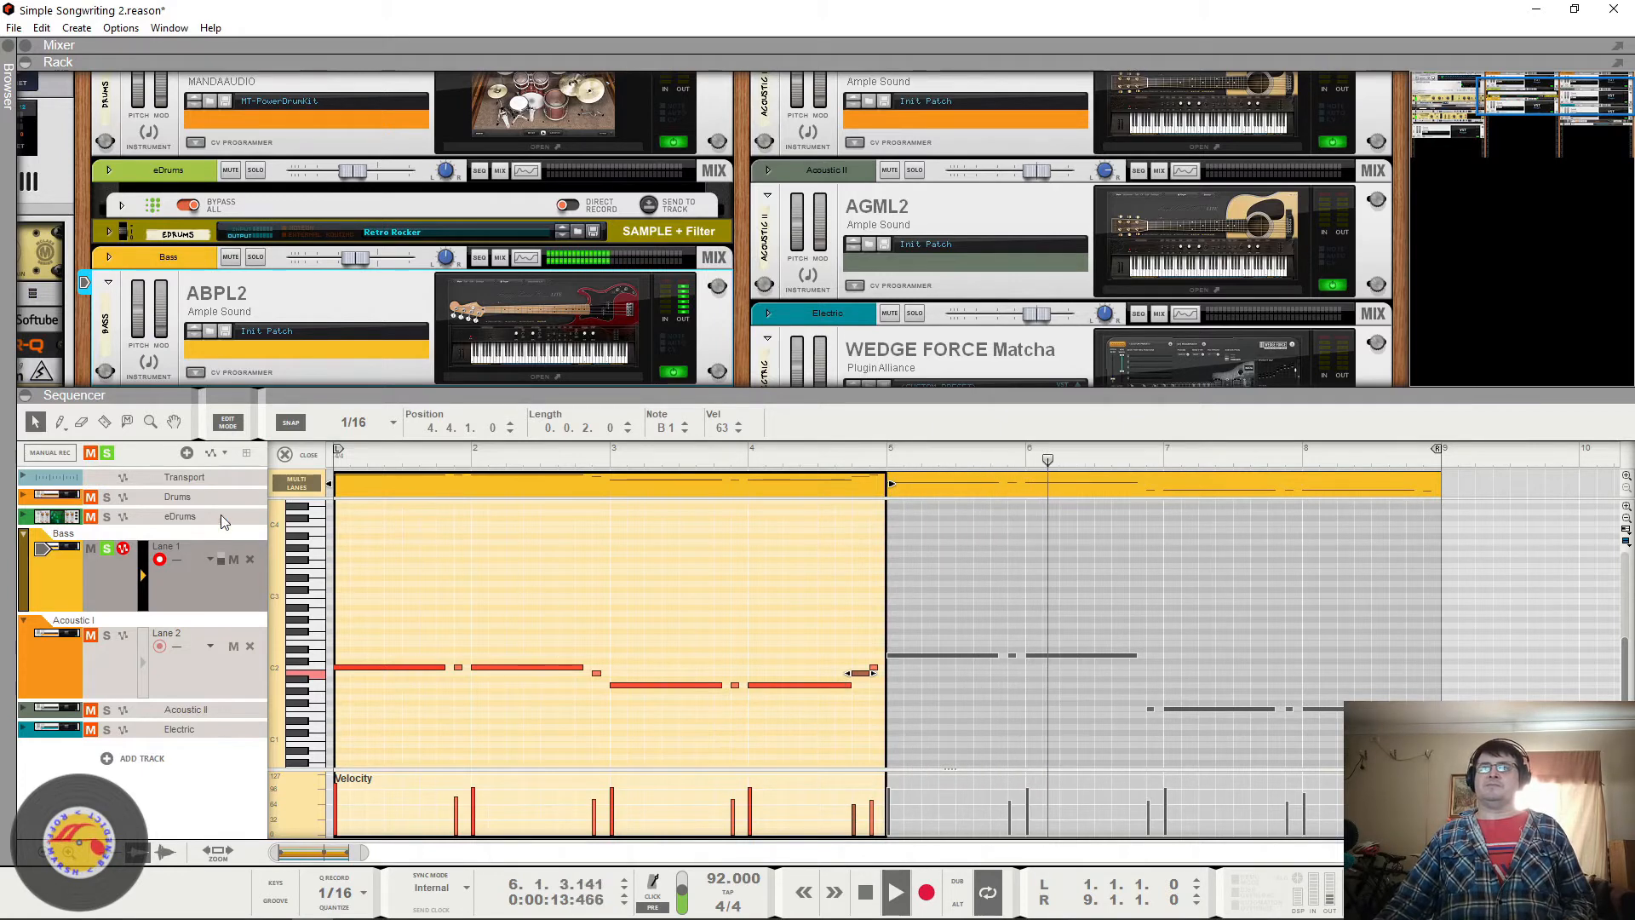
{"action": "key", "text": "space"}
Step: Turn off solo on the Bass track and play all tracks together from near the song start into the second bass clip
{"action": "left_click", "coordinate": [106, 549]}
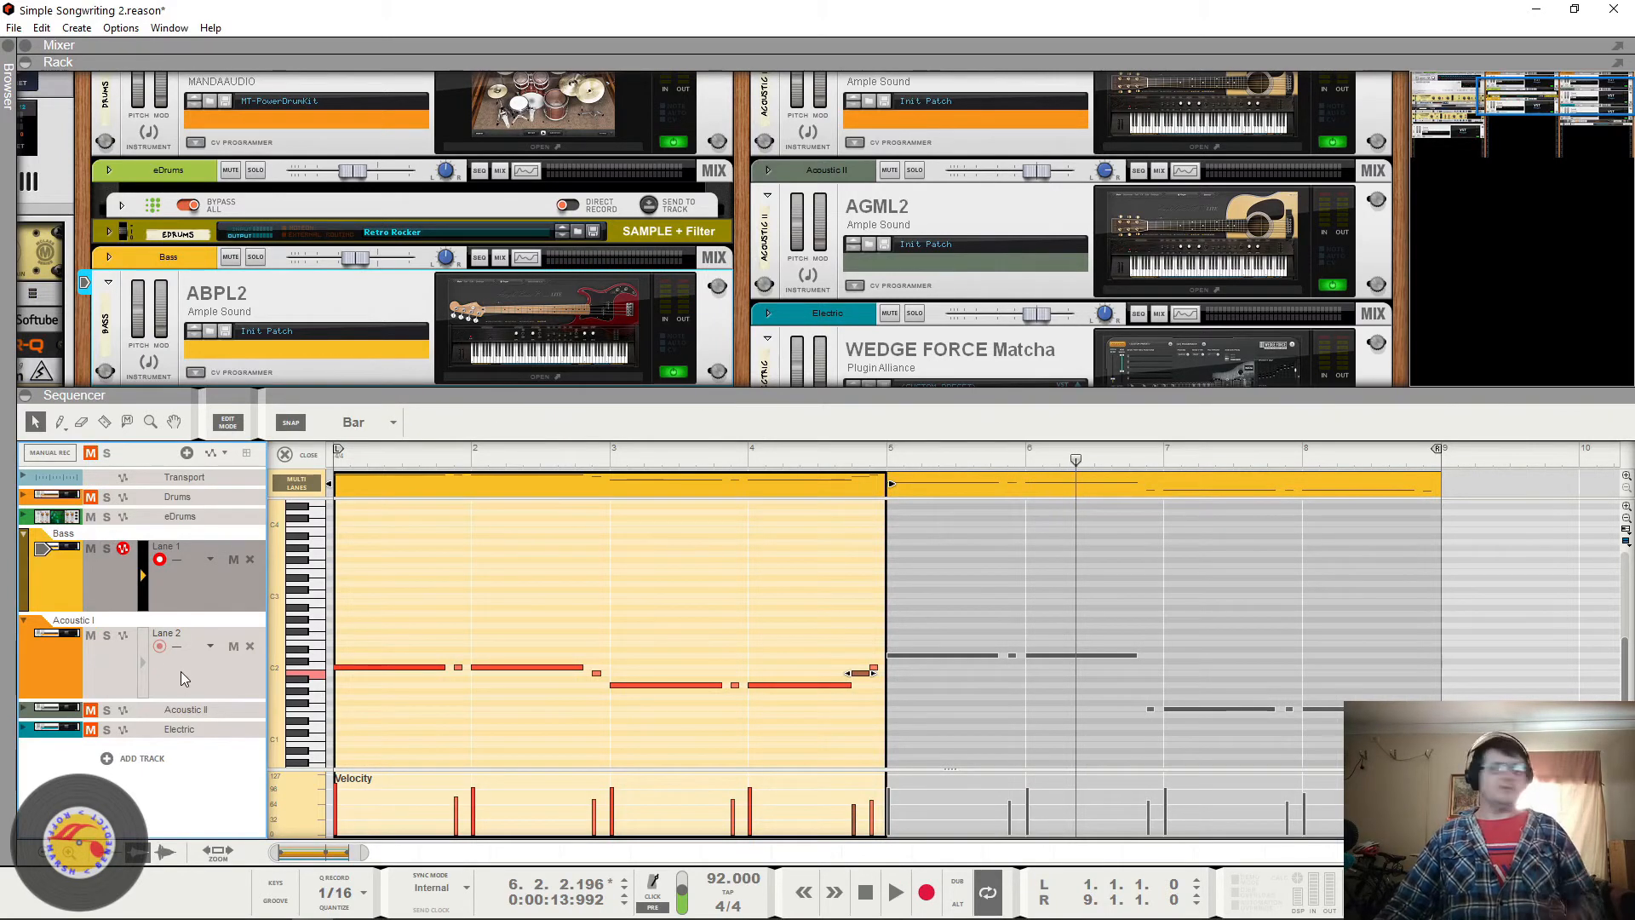
{"action": "left_click", "coordinate": [596, 468]}
{"action": "left_click", "coordinate": [443, 468]}
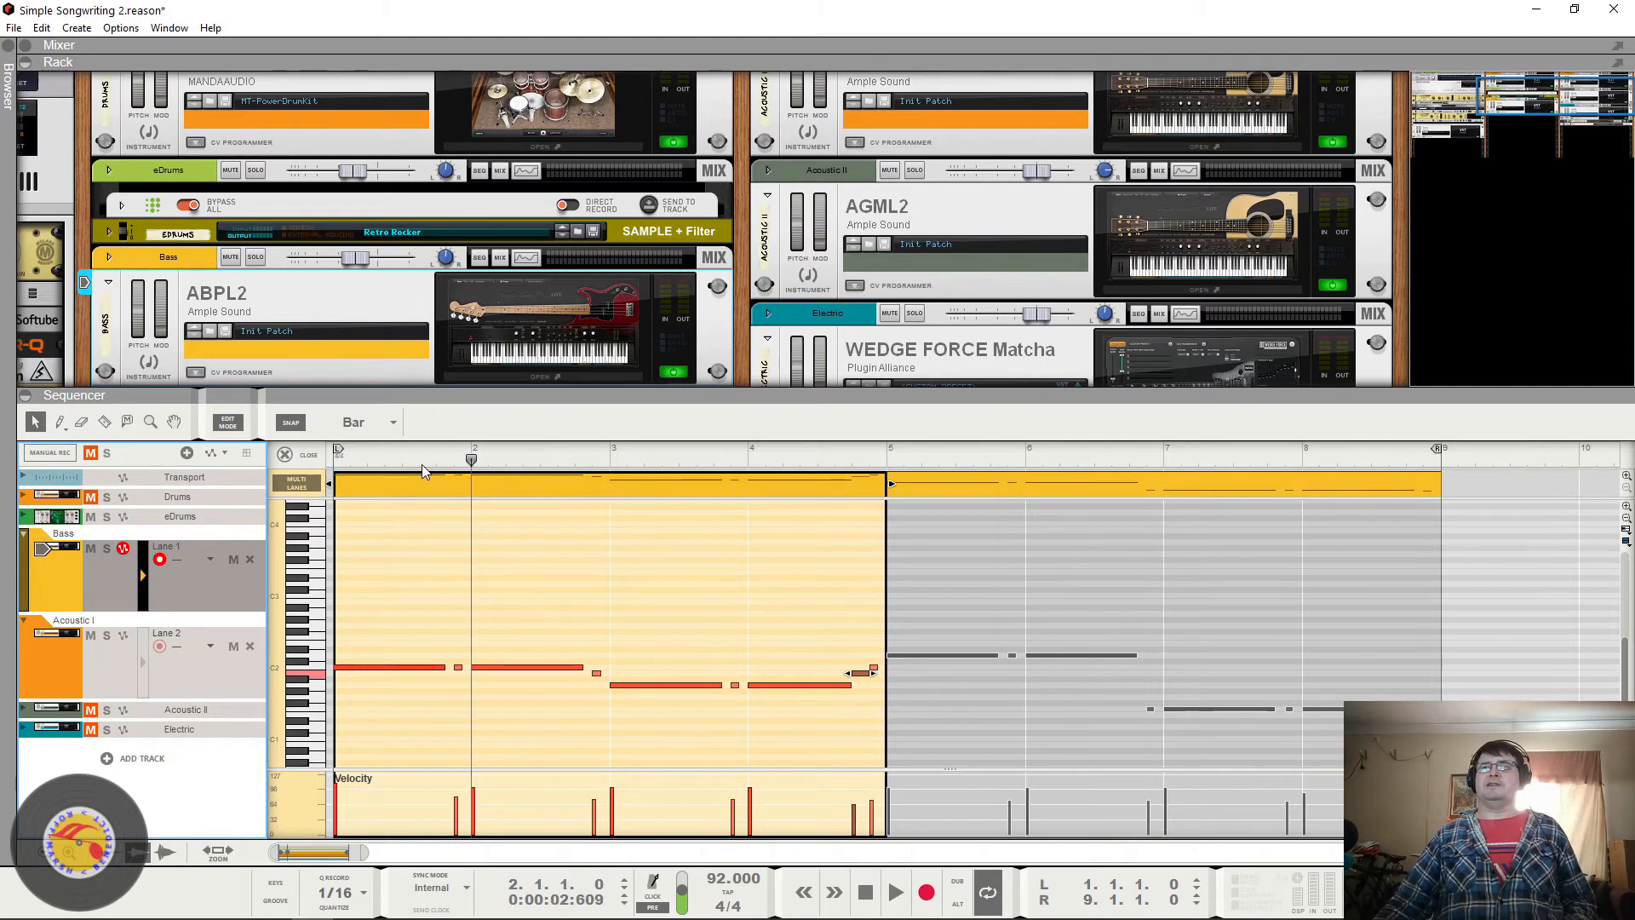
{"action": "key", "text": "space"}
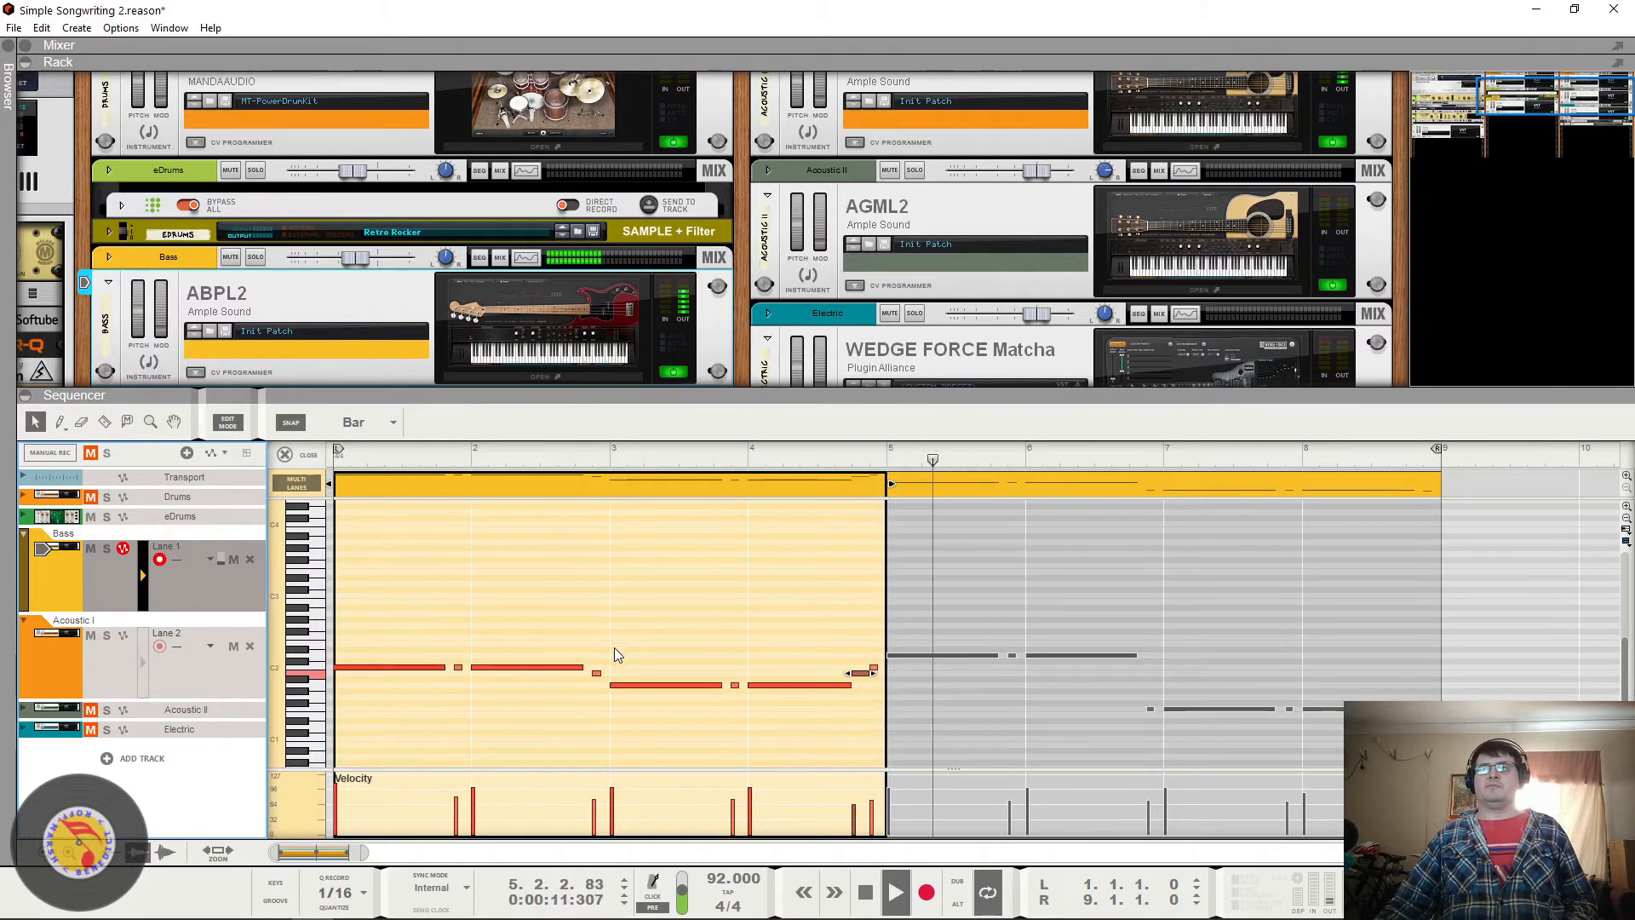
{"action": "key", "text": "space"}
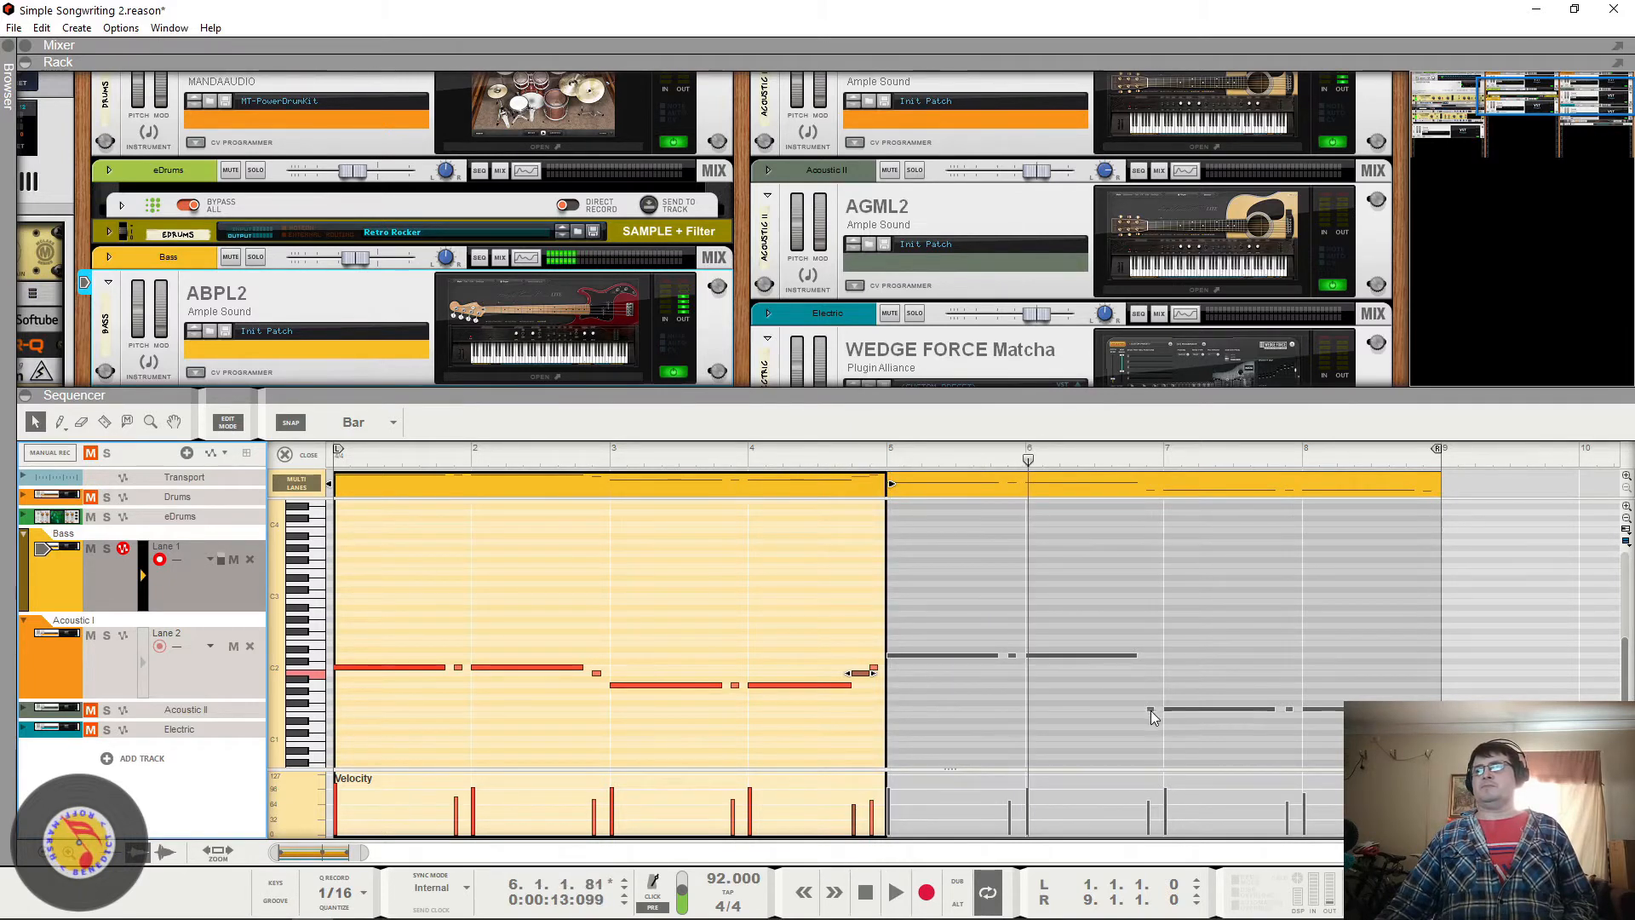
Step: Open the second bass clip, raise the notes in bars 7 and 8 to F2, and play the result
{"action": "double_click", "coordinate": [1149, 708]}
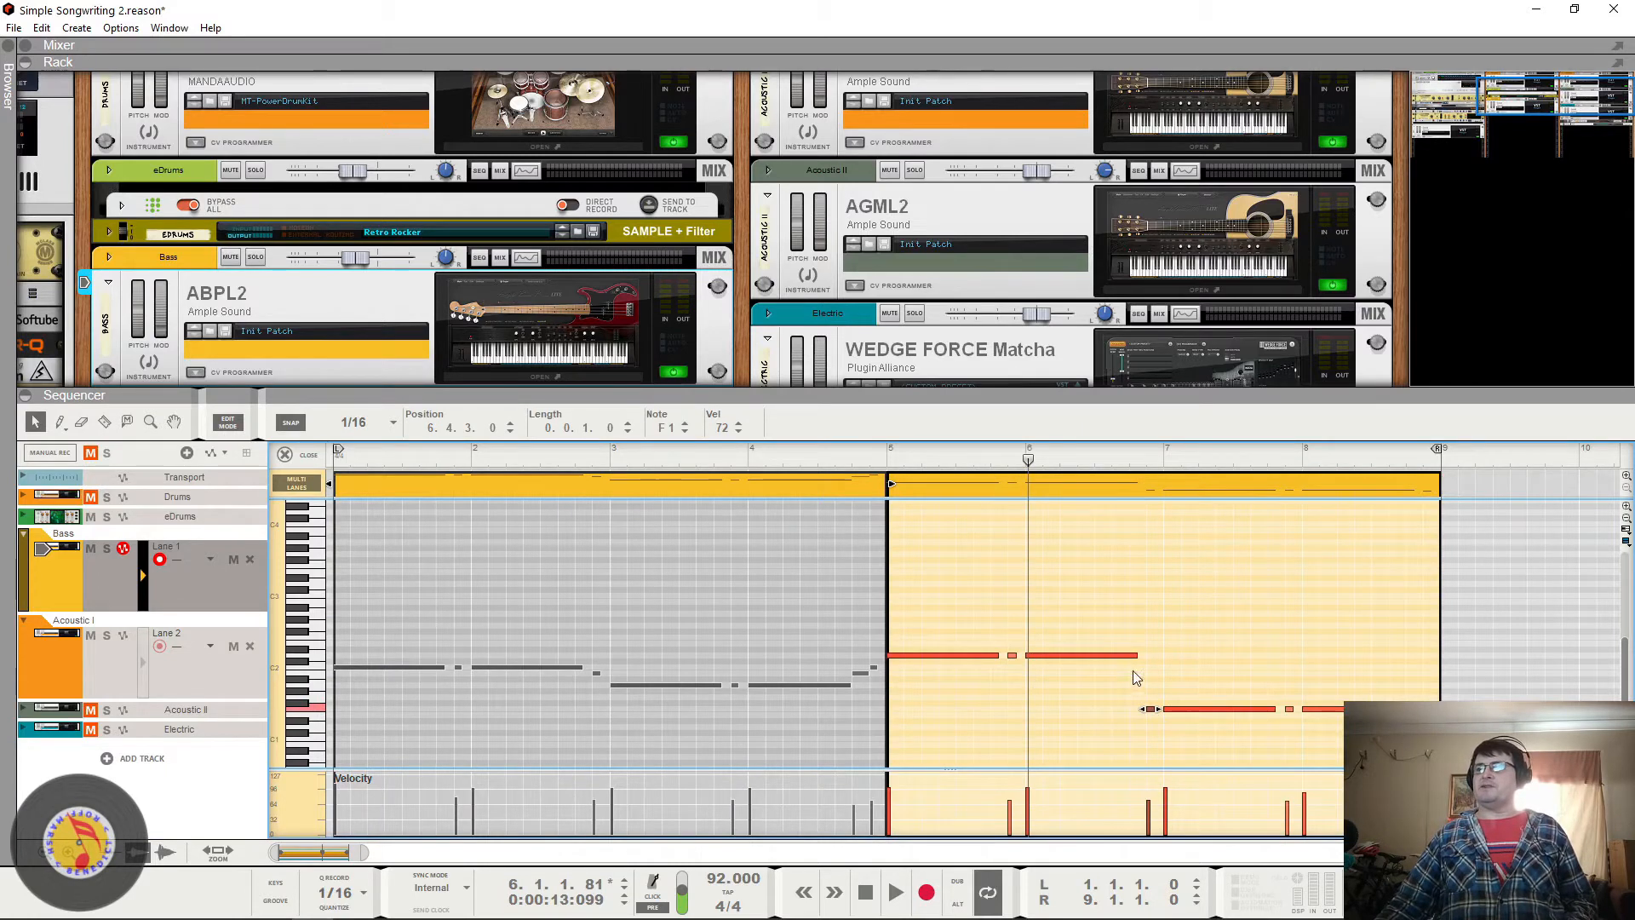
{"action": "left_click", "coordinate": [1181, 712]}
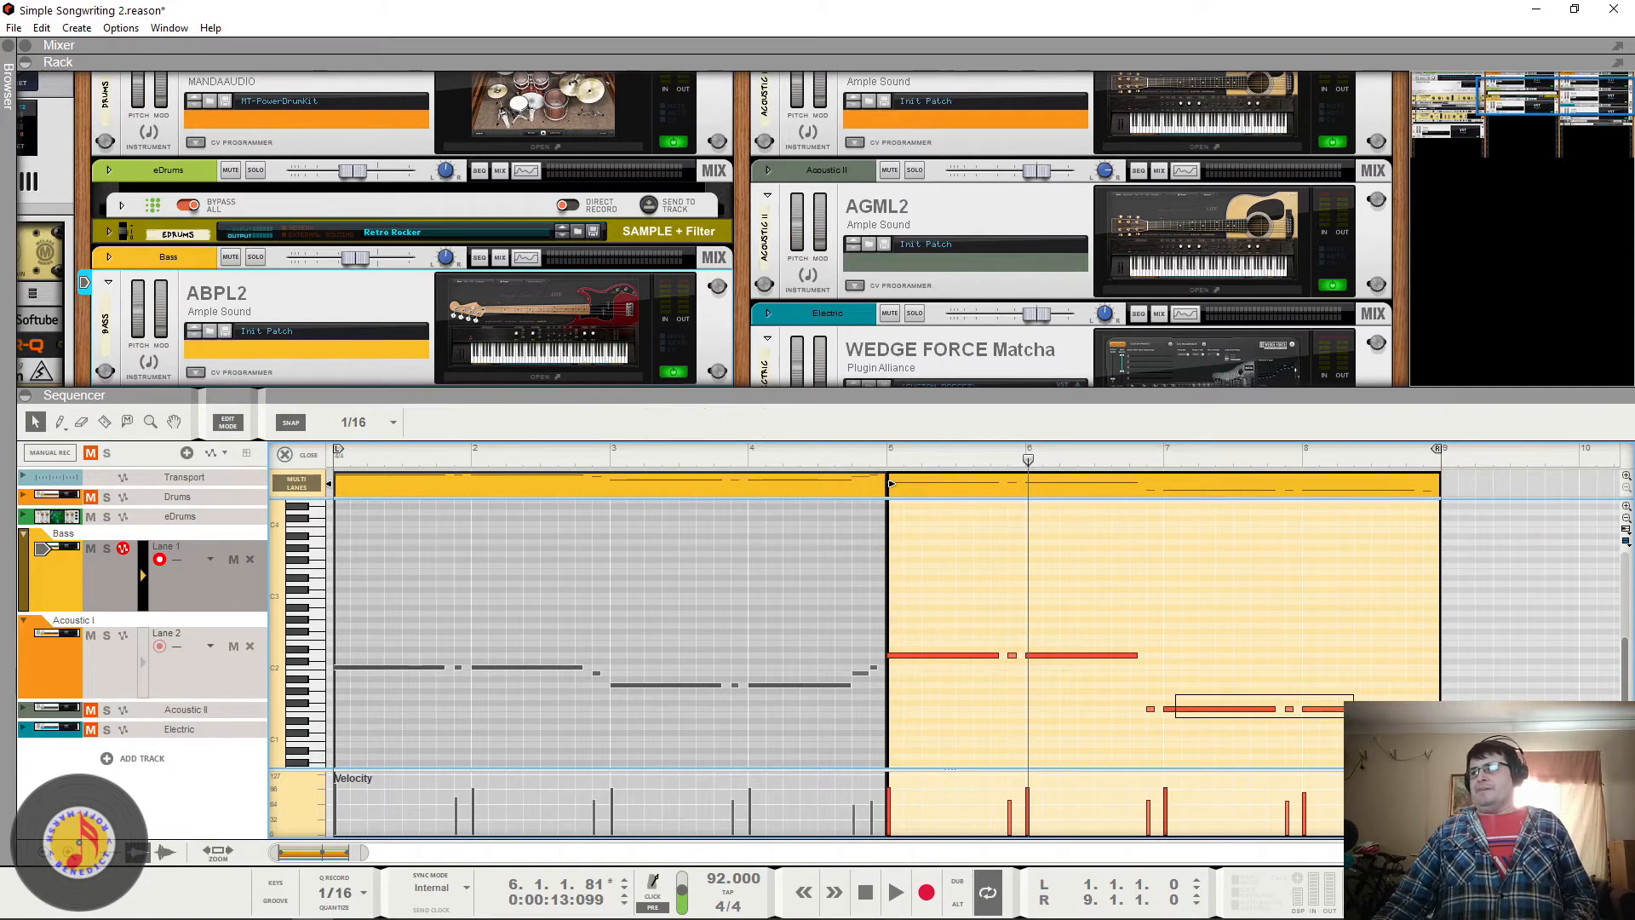
{"action": "left_click_drag", "start_coordinate": [1183, 708], "coordinate": [1199, 639]}
{"action": "key", "text": "space"}
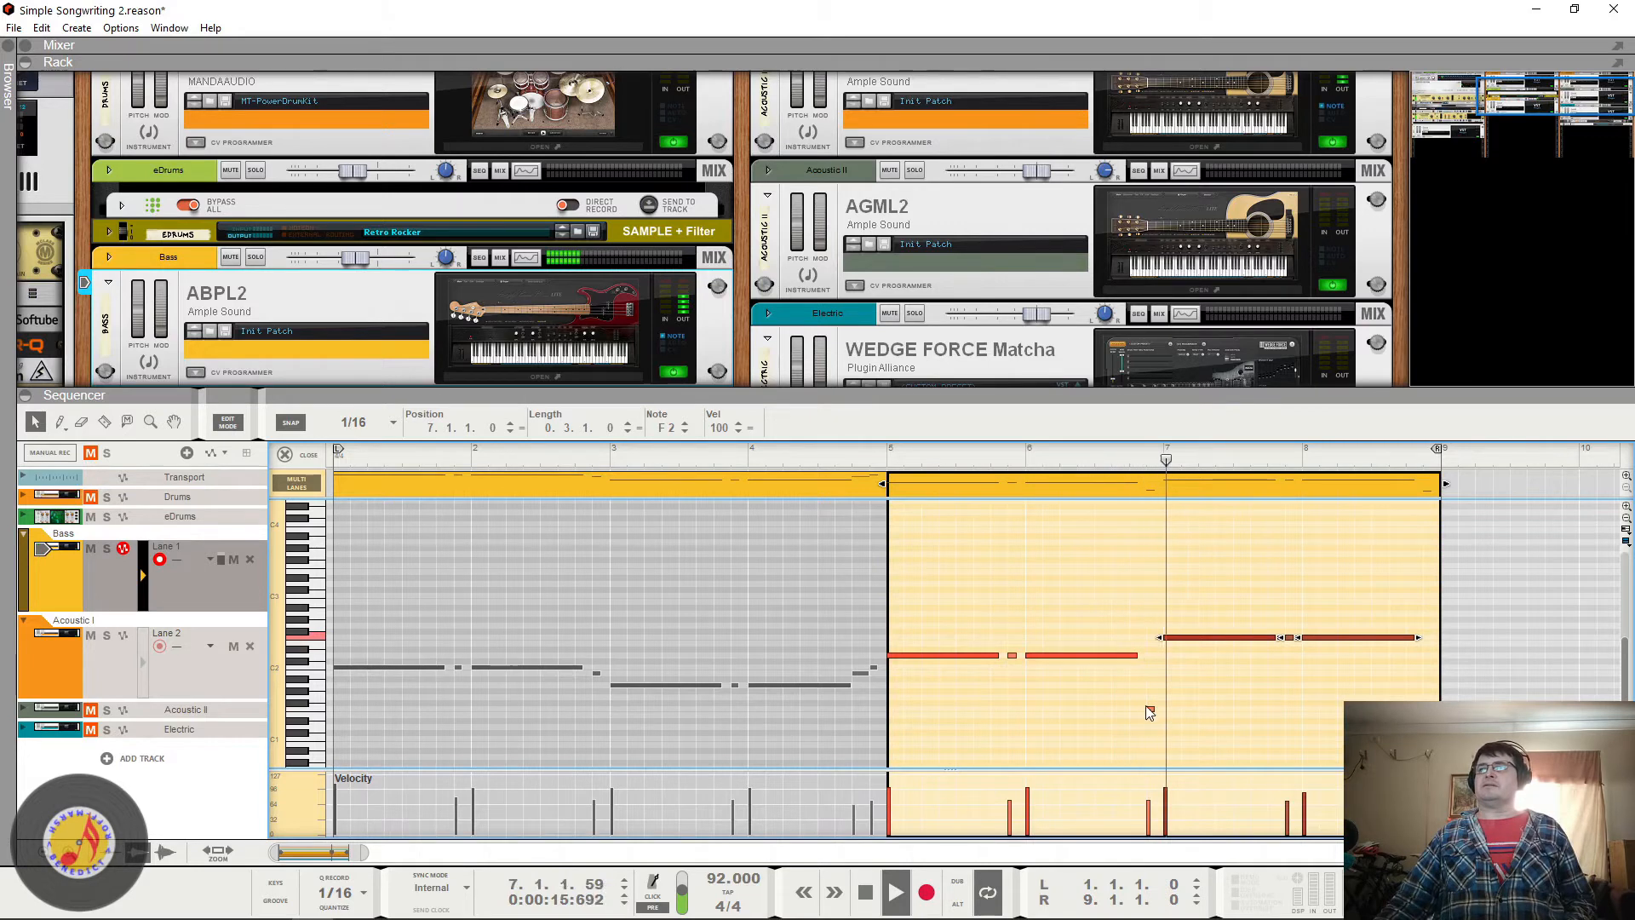
{"action": "left_click", "coordinate": [1009, 460]}
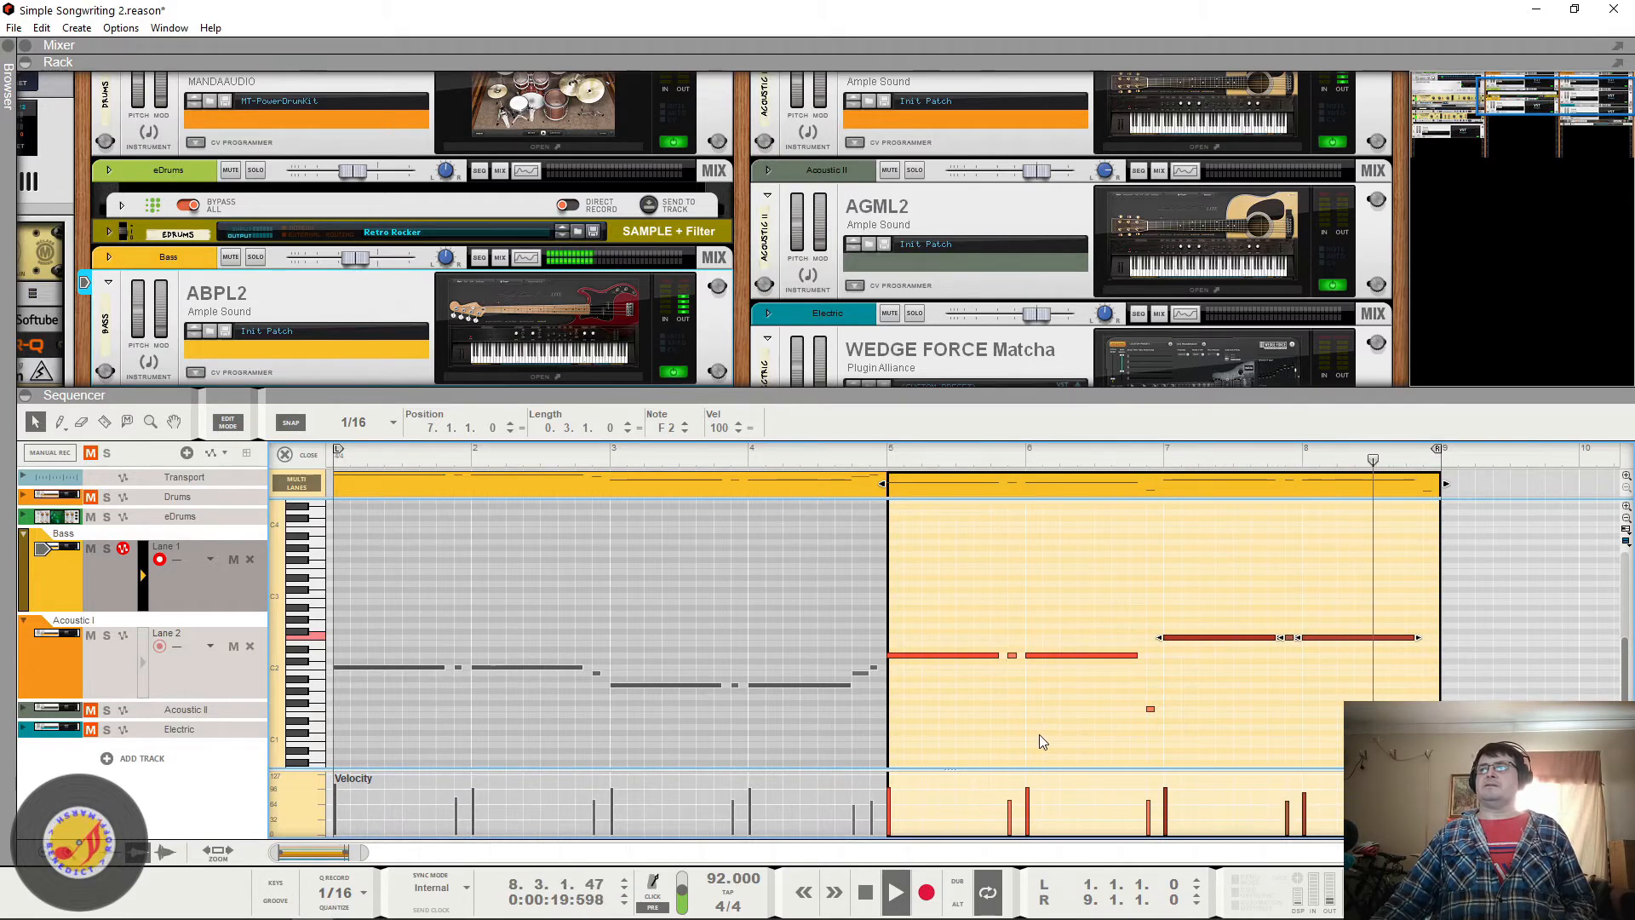
{"action": "key", "text": "space"}
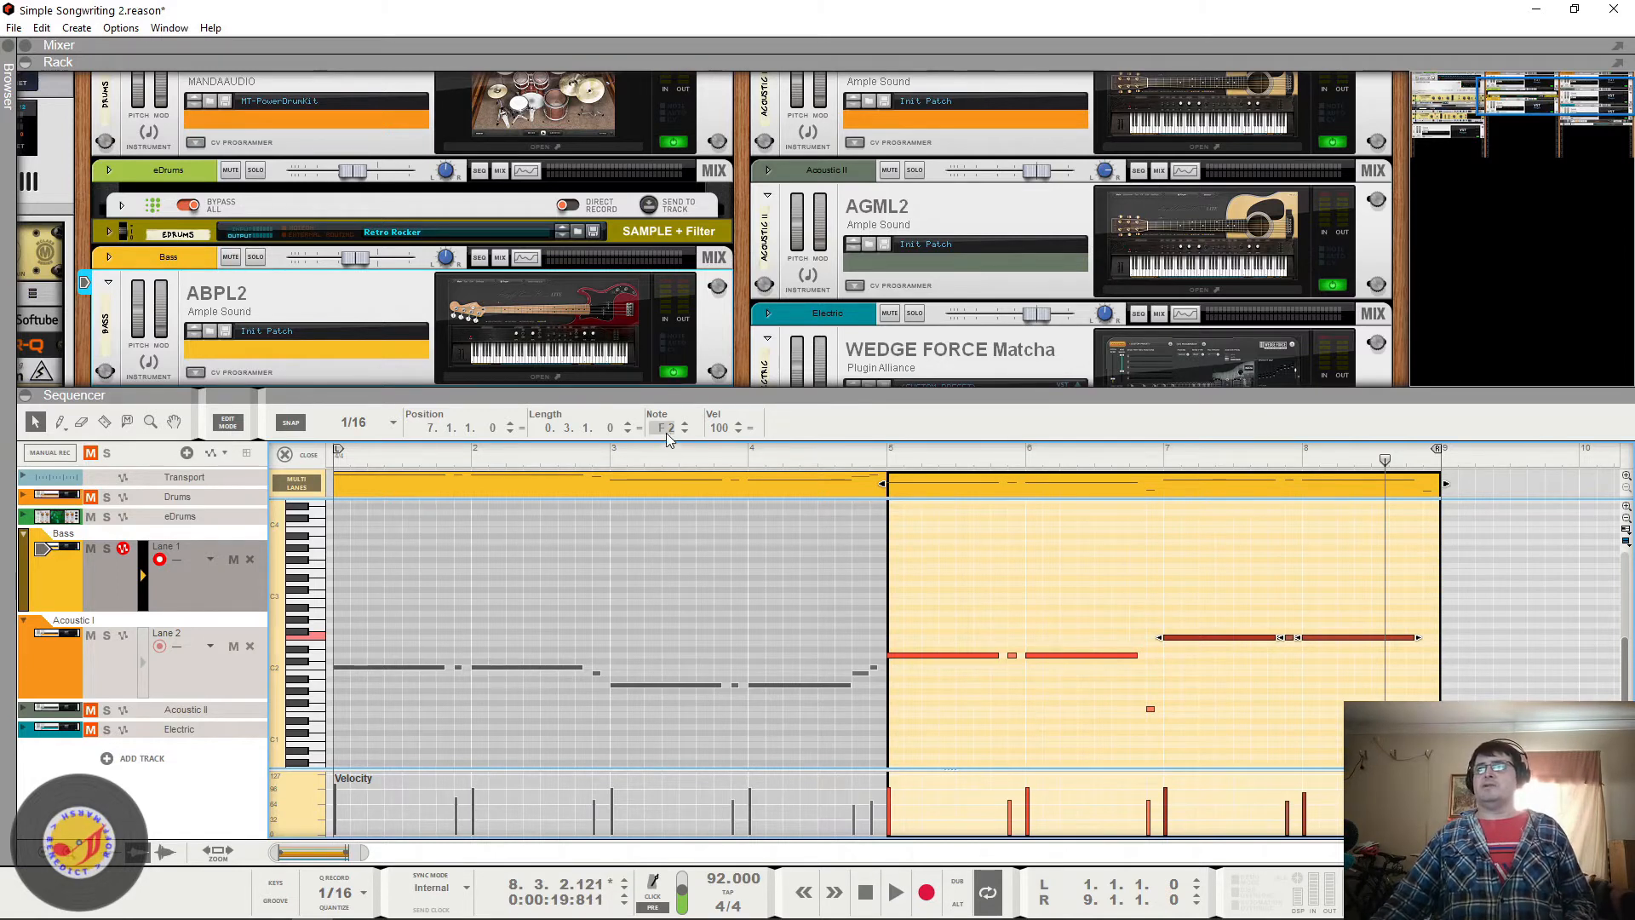
{"action": "left_click_drag", "start_coordinate": [666, 432], "coordinate": [667, 473]}
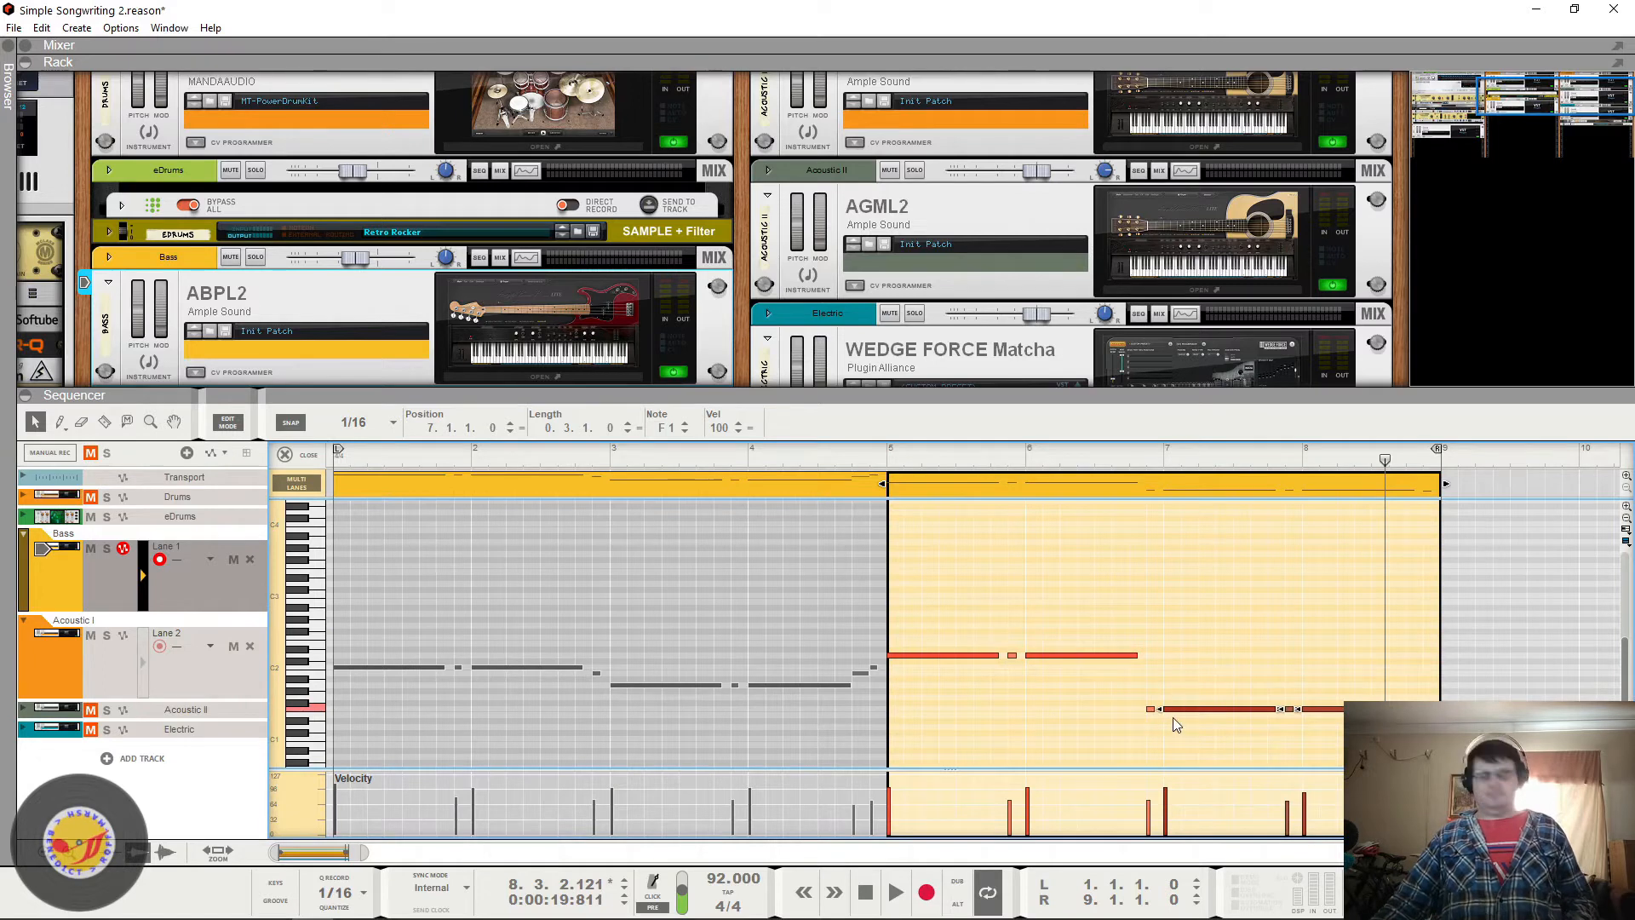
{"action": "key", "text": "ctrl+z"}
{"action": "left_click", "coordinate": [1296, 606]}
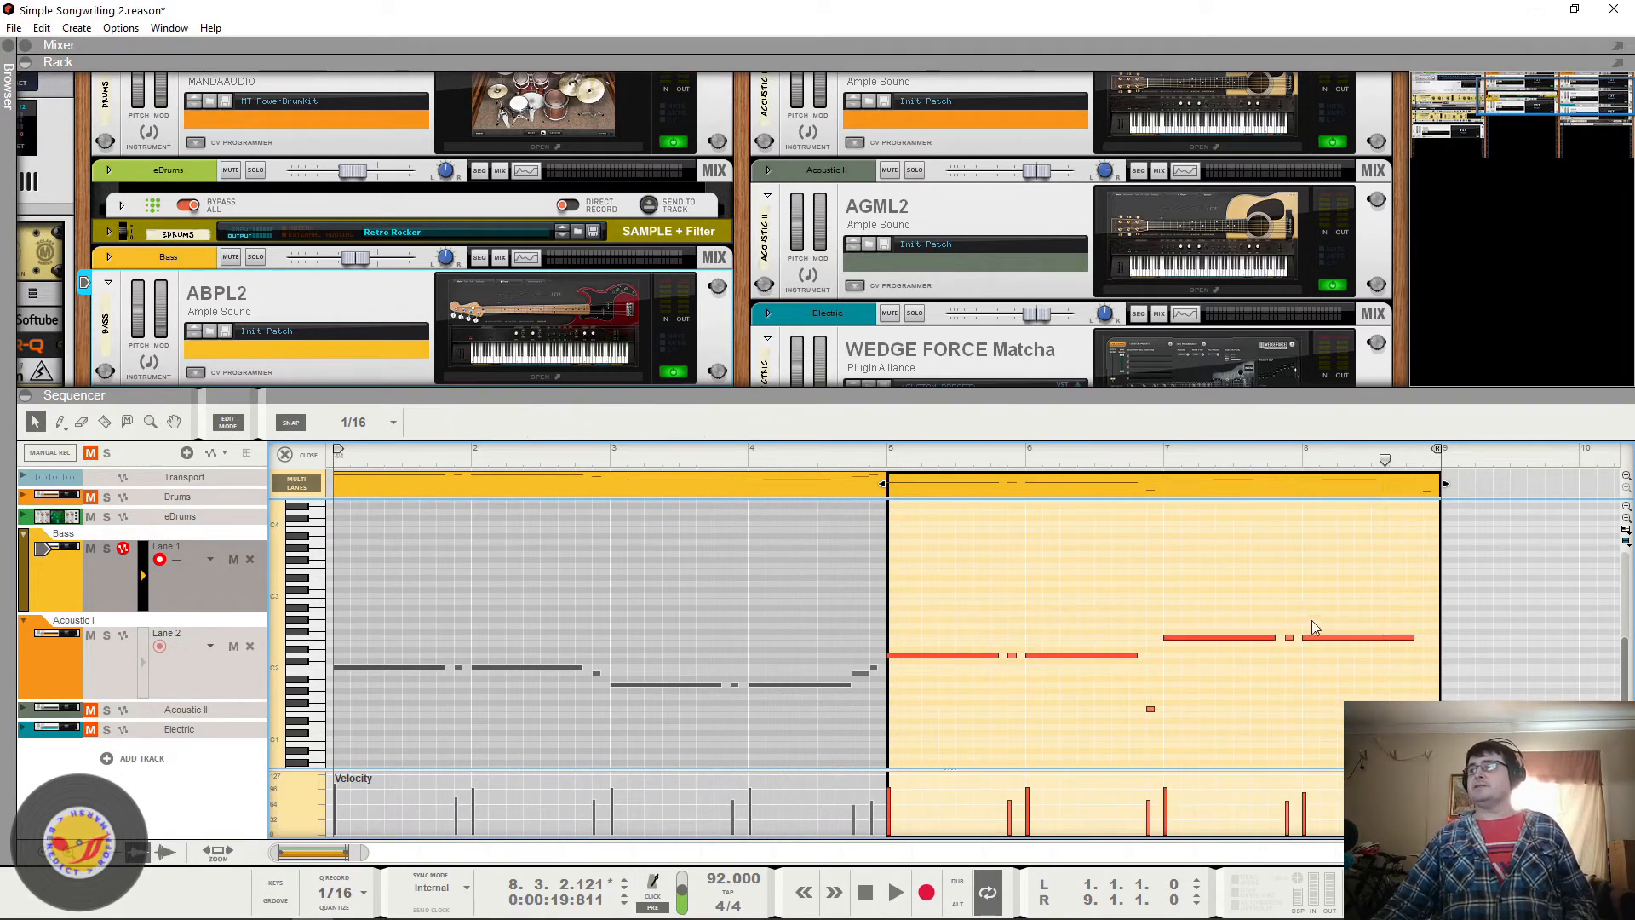
Step: Lower the bar 8 note to F1, set the short notes before bars 8 and 7 to B1 and E2, and play the line
{"action": "left_click_drag", "start_coordinate": [1316, 637], "coordinate": [1318, 711]}
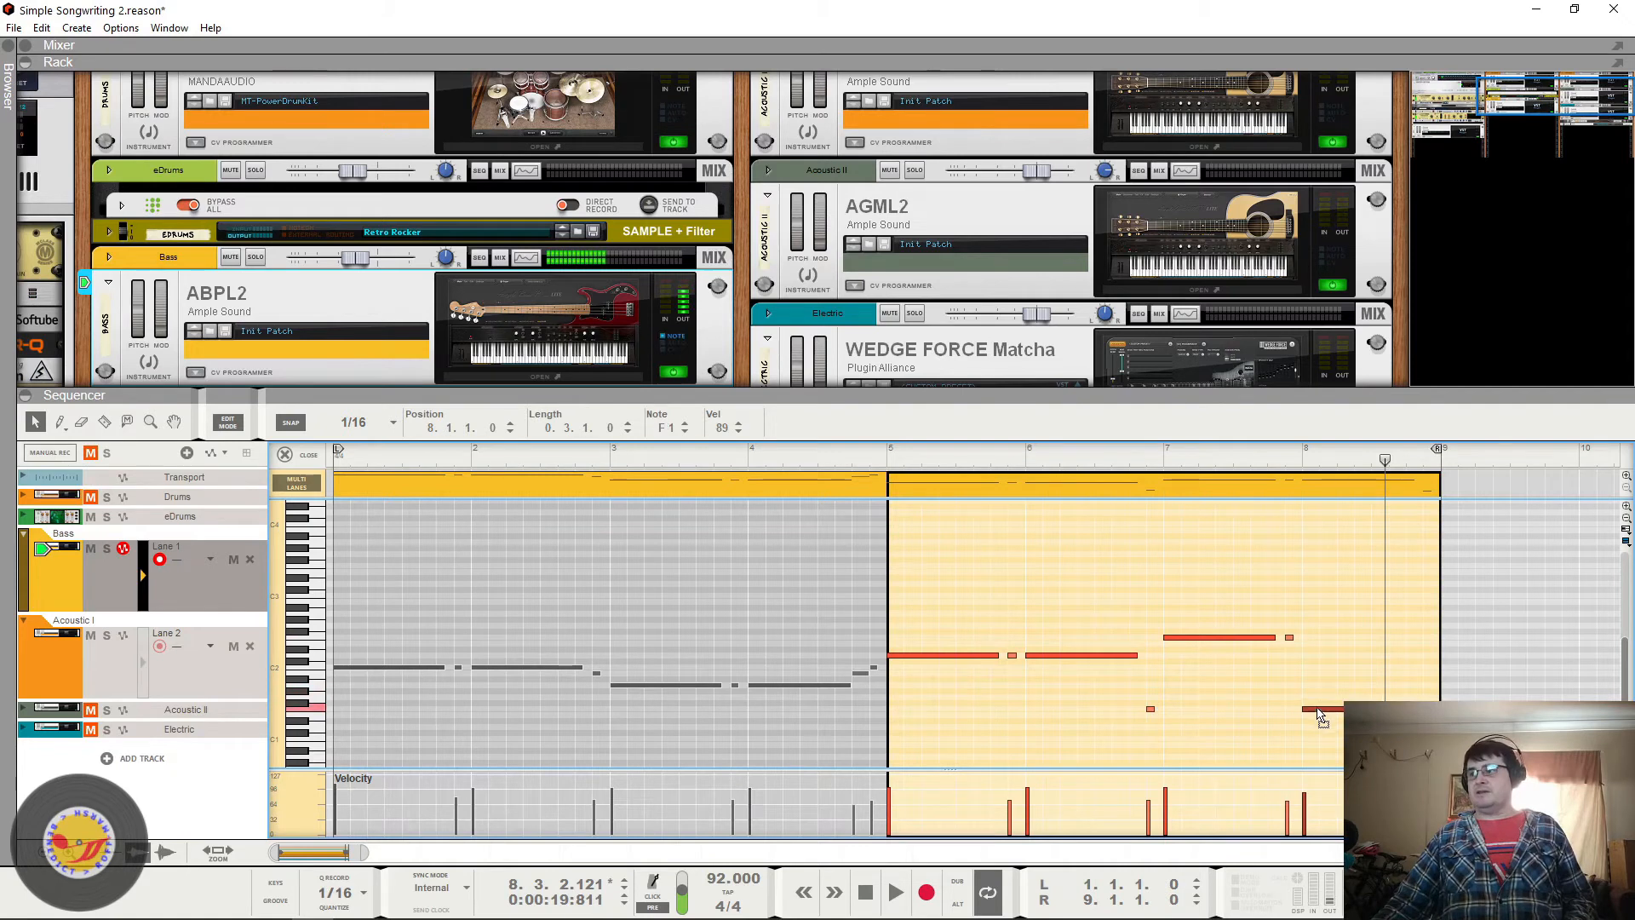
{"action": "left_click", "coordinate": [1290, 637]}
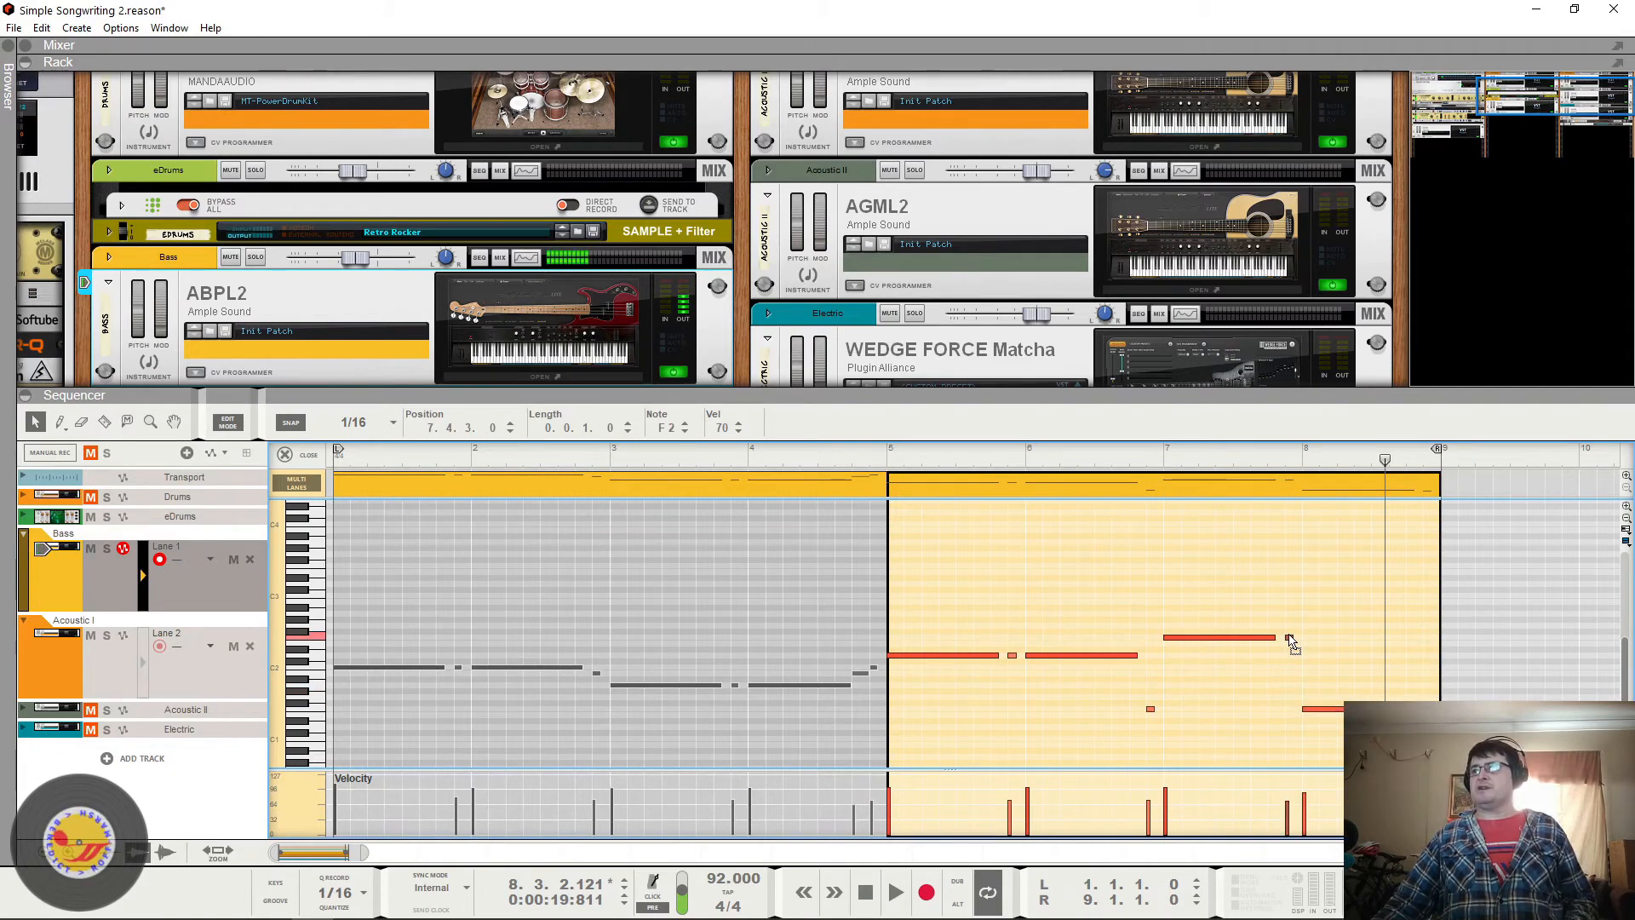
{"action": "left_click_drag", "start_coordinate": [1296, 675], "coordinate": [1290, 675]}
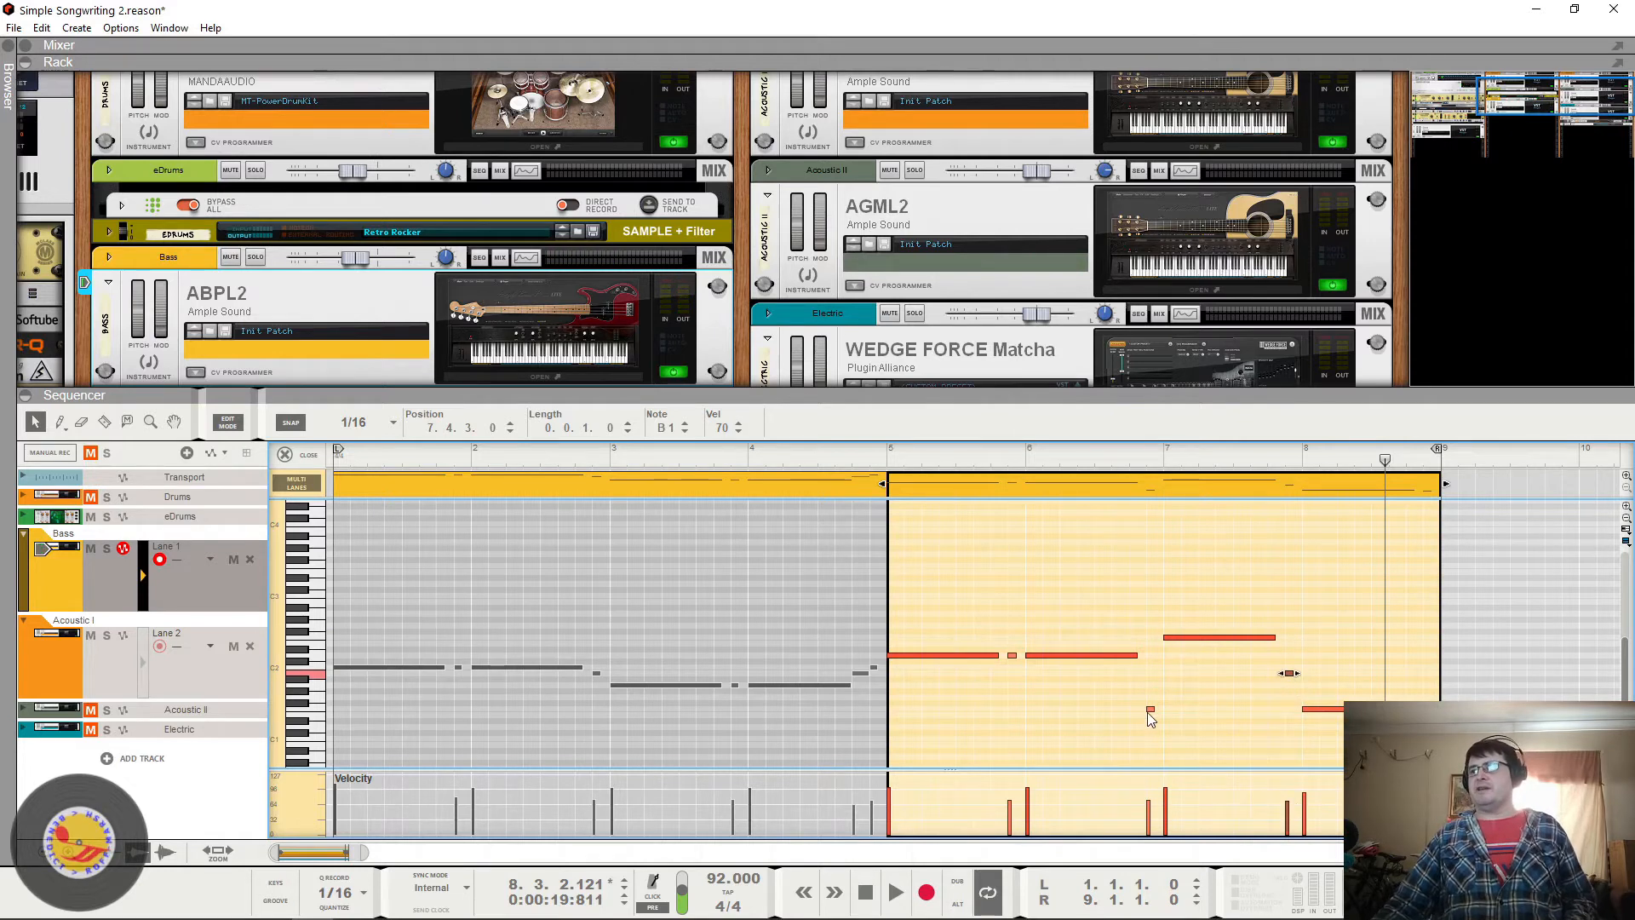
{"action": "left_click_drag", "start_coordinate": [1150, 709], "coordinate": [1154, 643]}
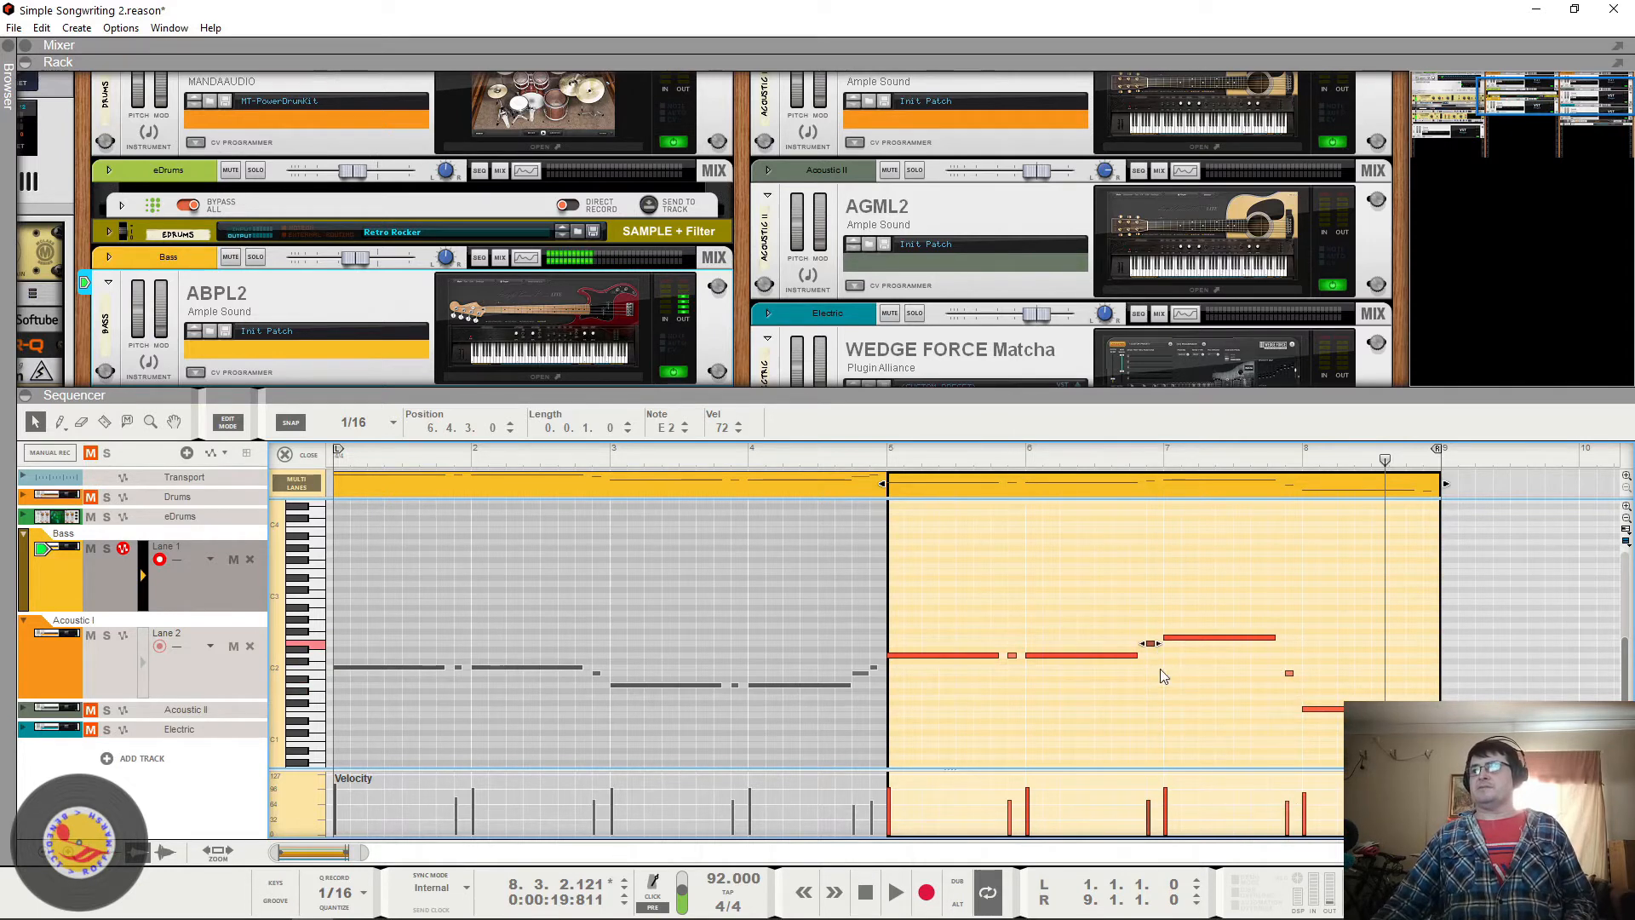
{"action": "key", "text": "space"}
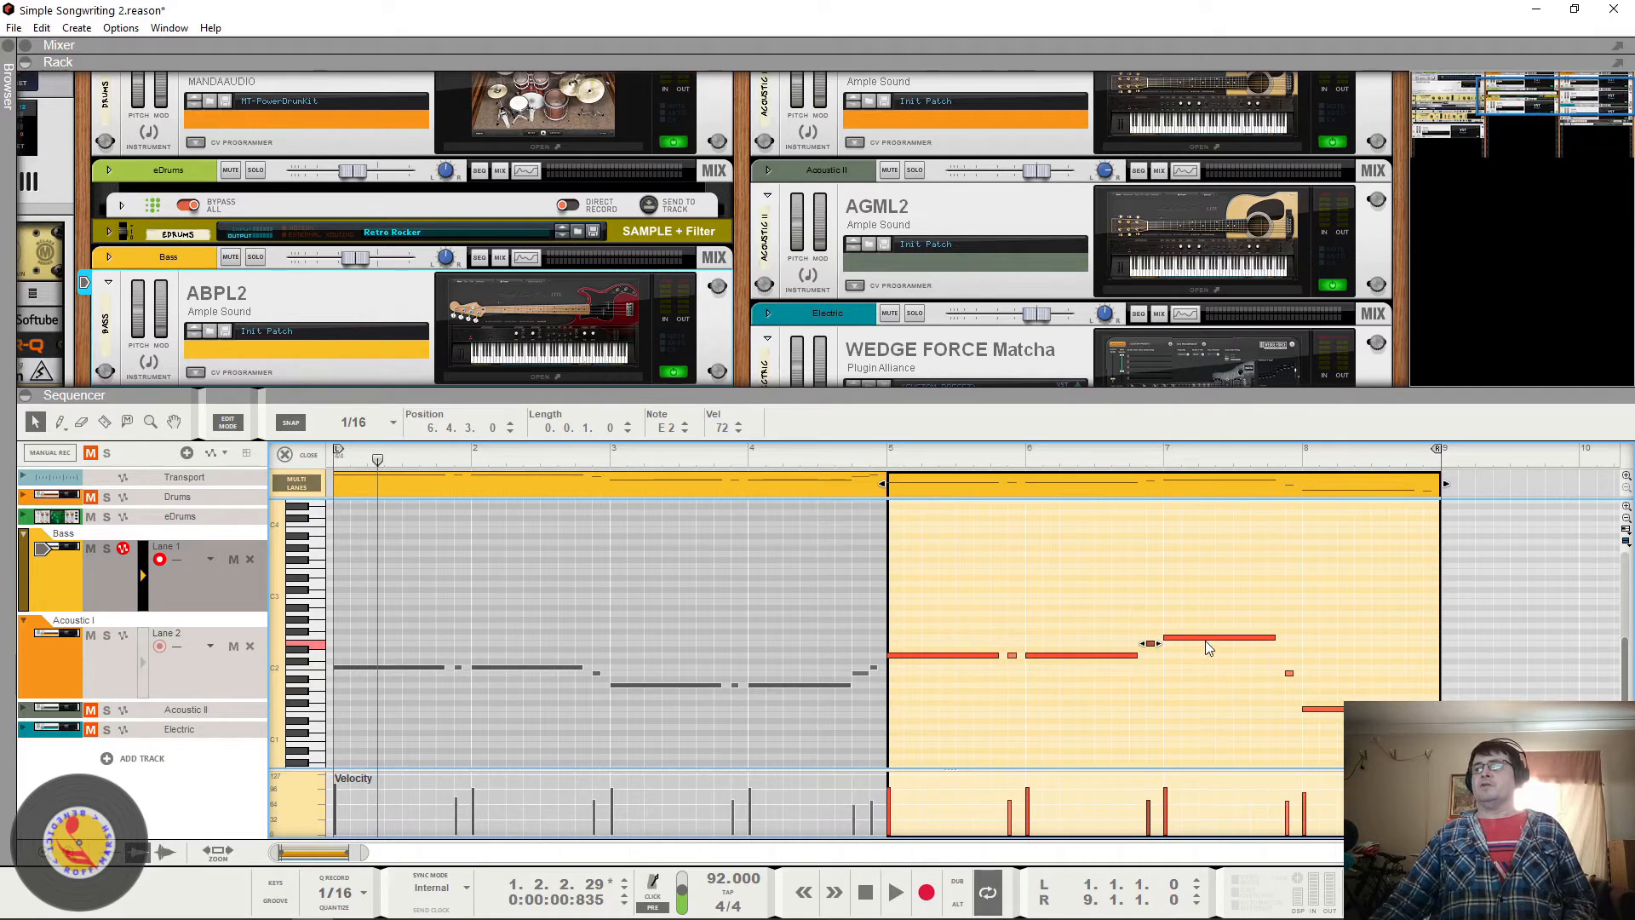
Step: Lower the long bar 7 note to F1 and the short note before it to A1, and raise the bar 8 note to F2
{"action": "left_click_drag", "start_coordinate": [1205, 640], "coordinate": [1207, 712]}
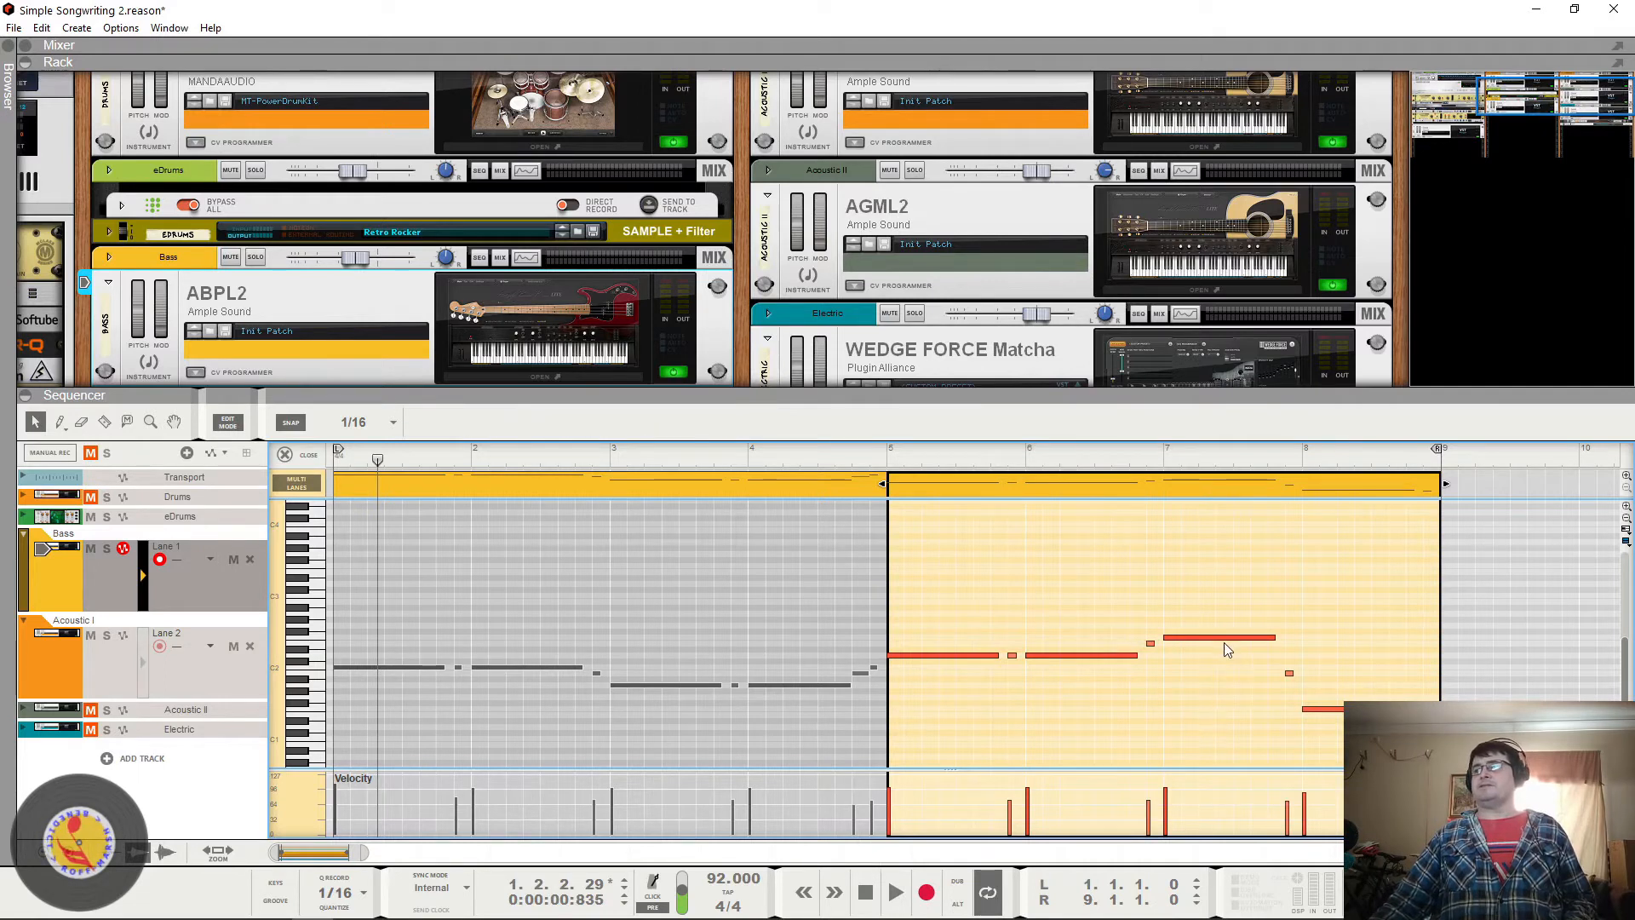
{"action": "left_click_drag", "start_coordinate": [1224, 639], "coordinate": [1172, 710]}
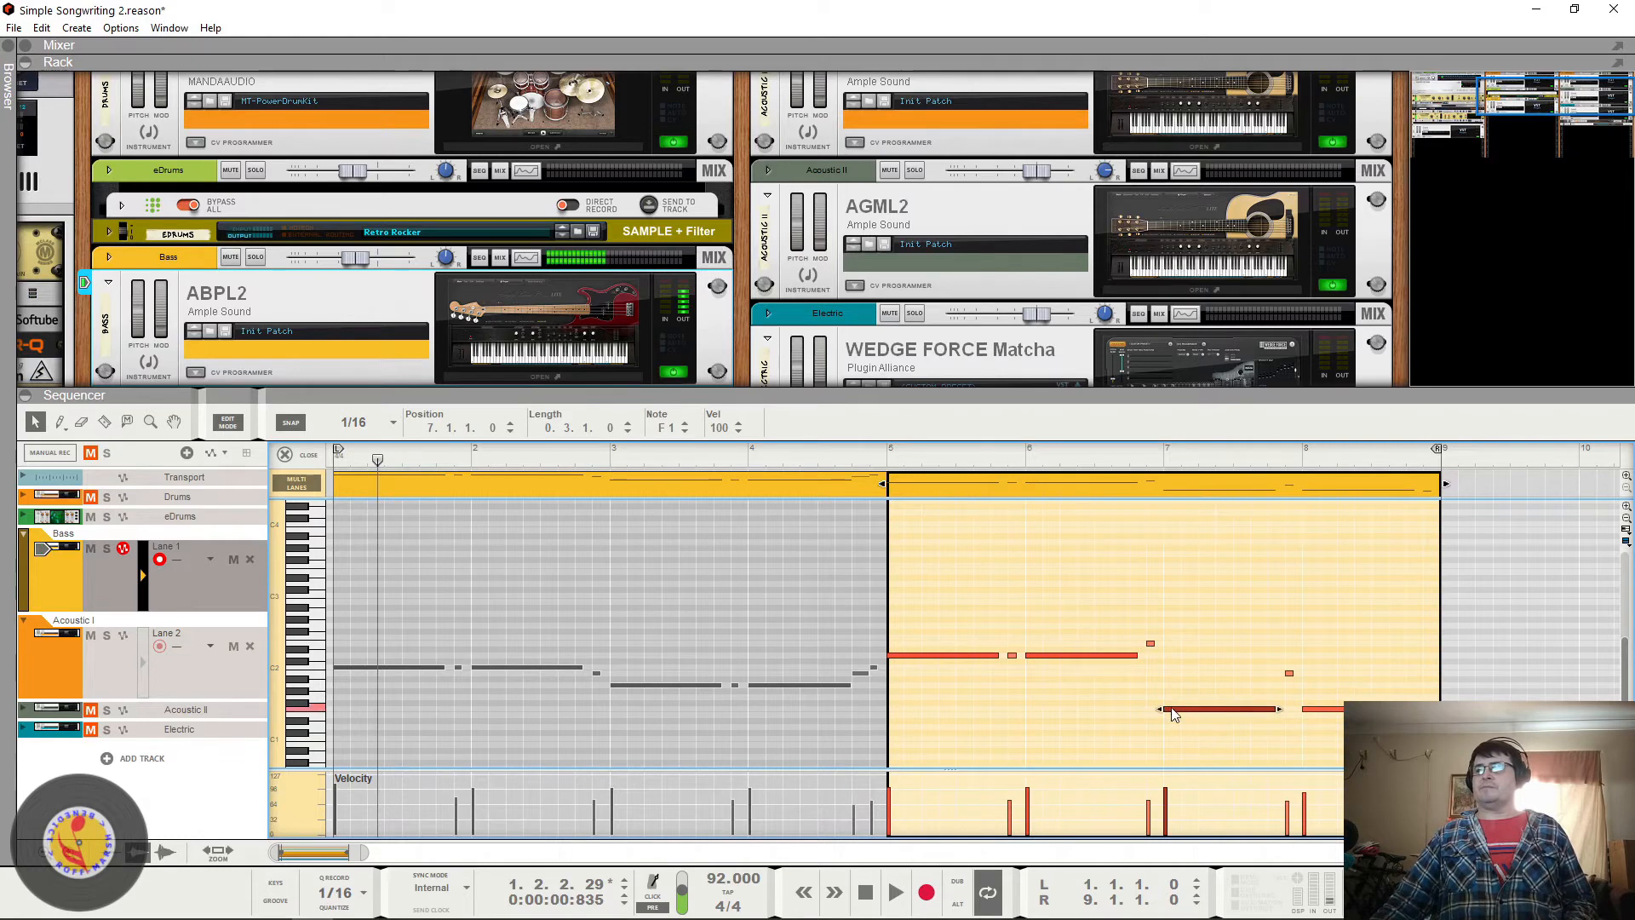
{"action": "left_click_drag", "start_coordinate": [1150, 643], "coordinate": [1149, 684]}
{"action": "left_click_drag", "start_coordinate": [1381, 708], "coordinate": [1379, 646]}
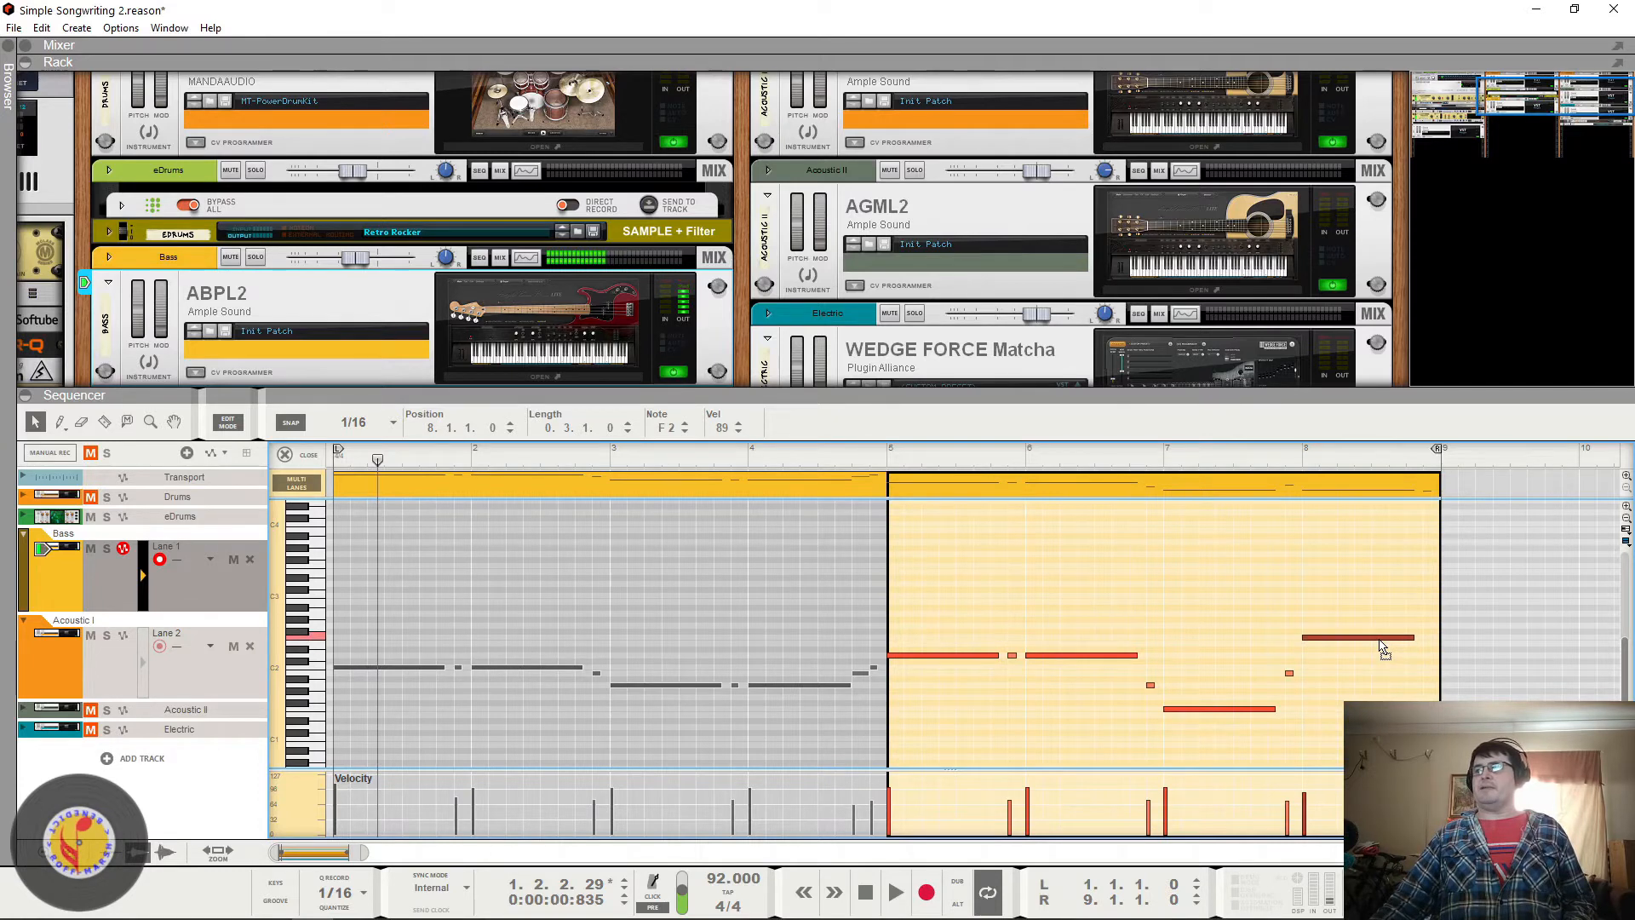
Step: Play the song from the middle of bar 6 through the end of the second bass clip
{"action": "left_click", "coordinate": [1290, 673]}
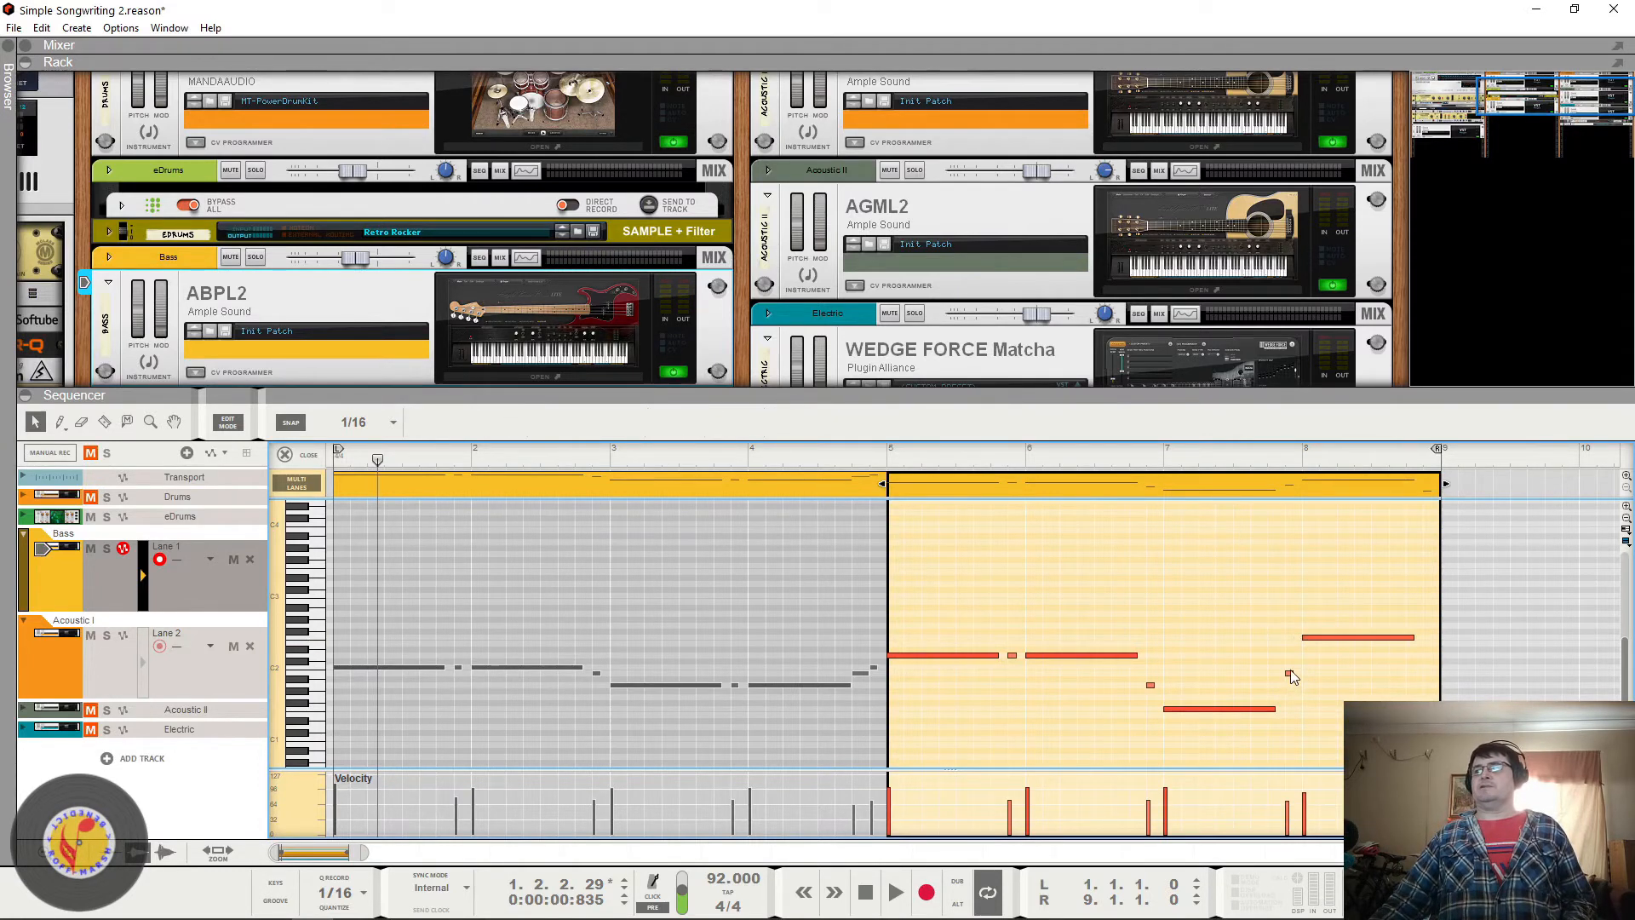
{"action": "left_click", "coordinate": [1105, 453]}
{"action": "key", "text": "space"}
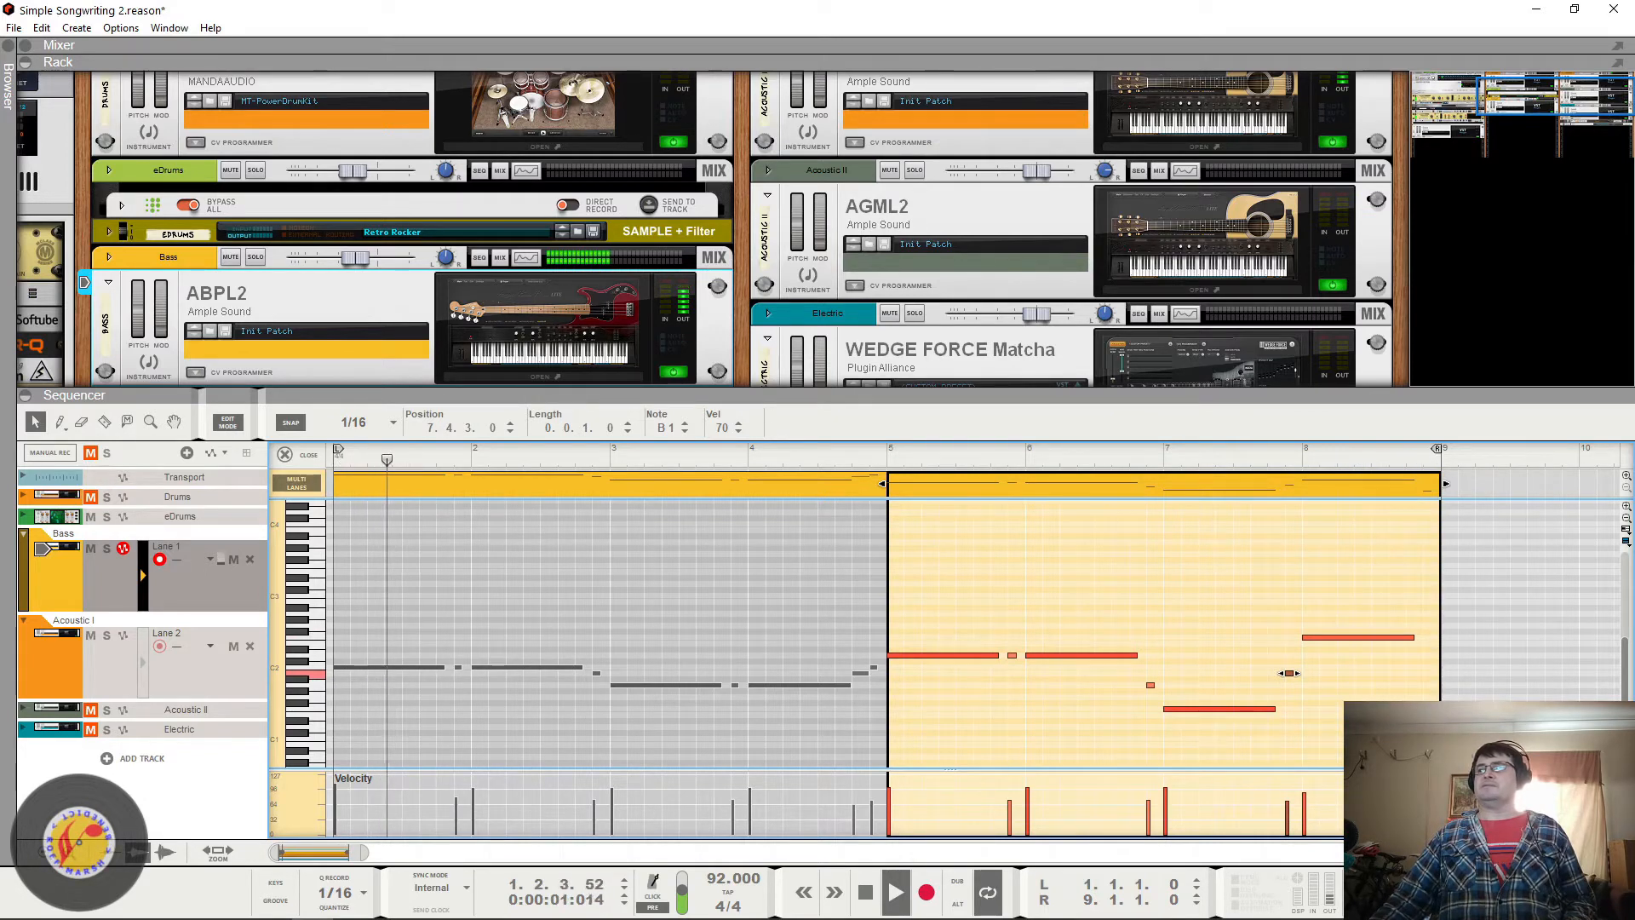
{"action": "key", "text": "space"}
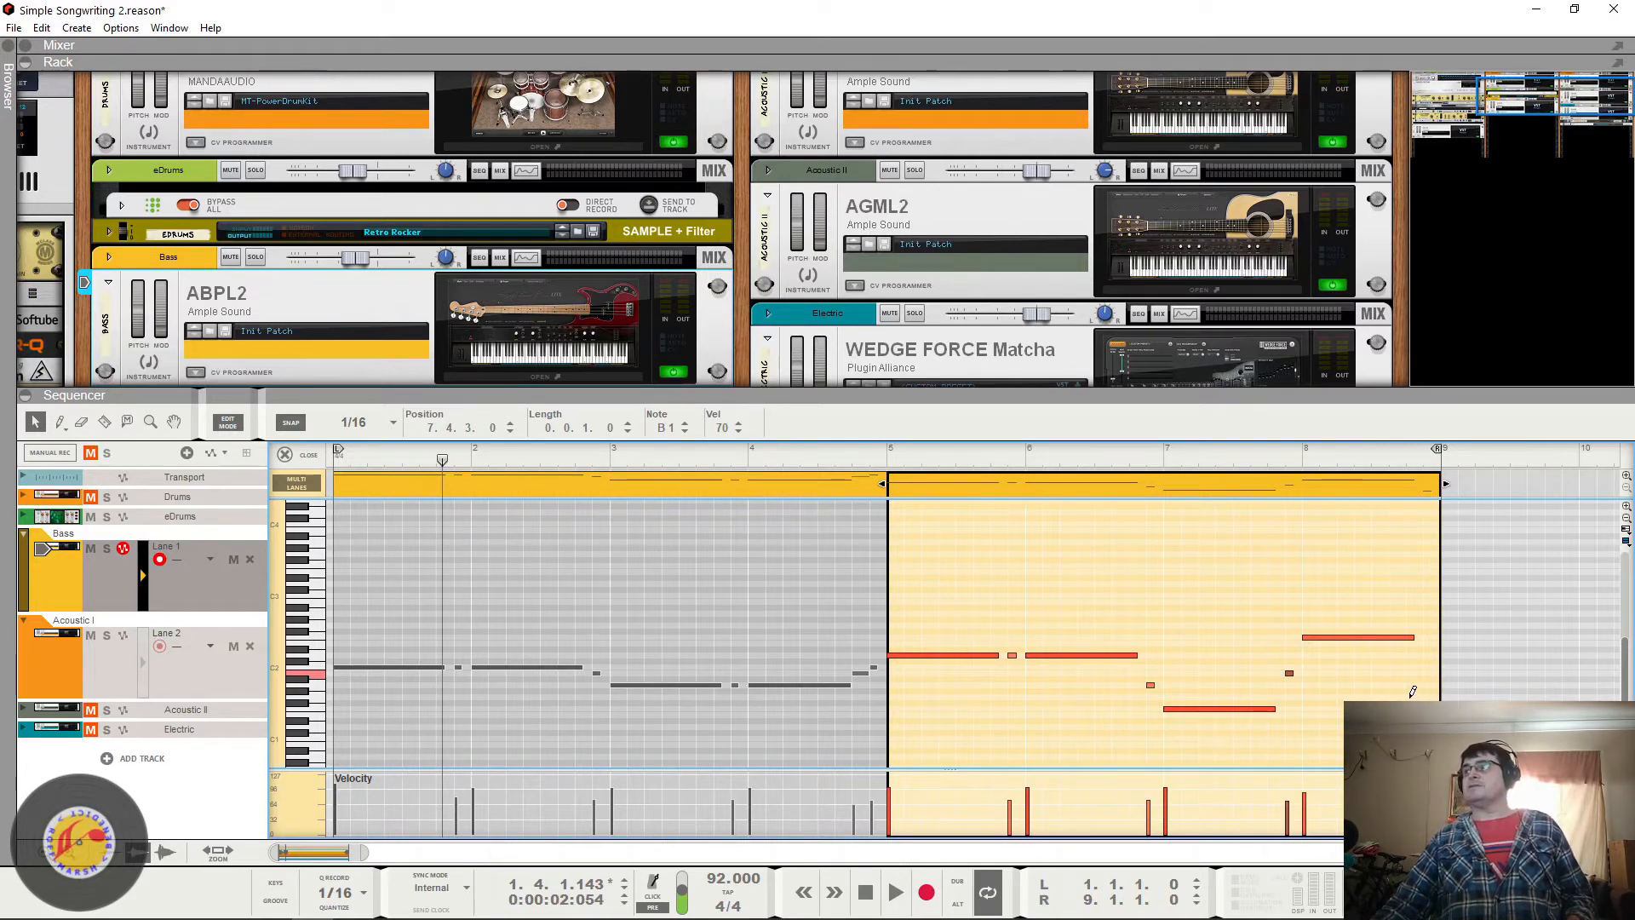
Step: Add a G1 note at 8.4.1.0 with length 0.0.2.0 and velocity 64, trim the F2 note to end there, and play it
{"action": "left_click_drag", "start_coordinate": [1409, 697], "coordinate": [1418, 697]}
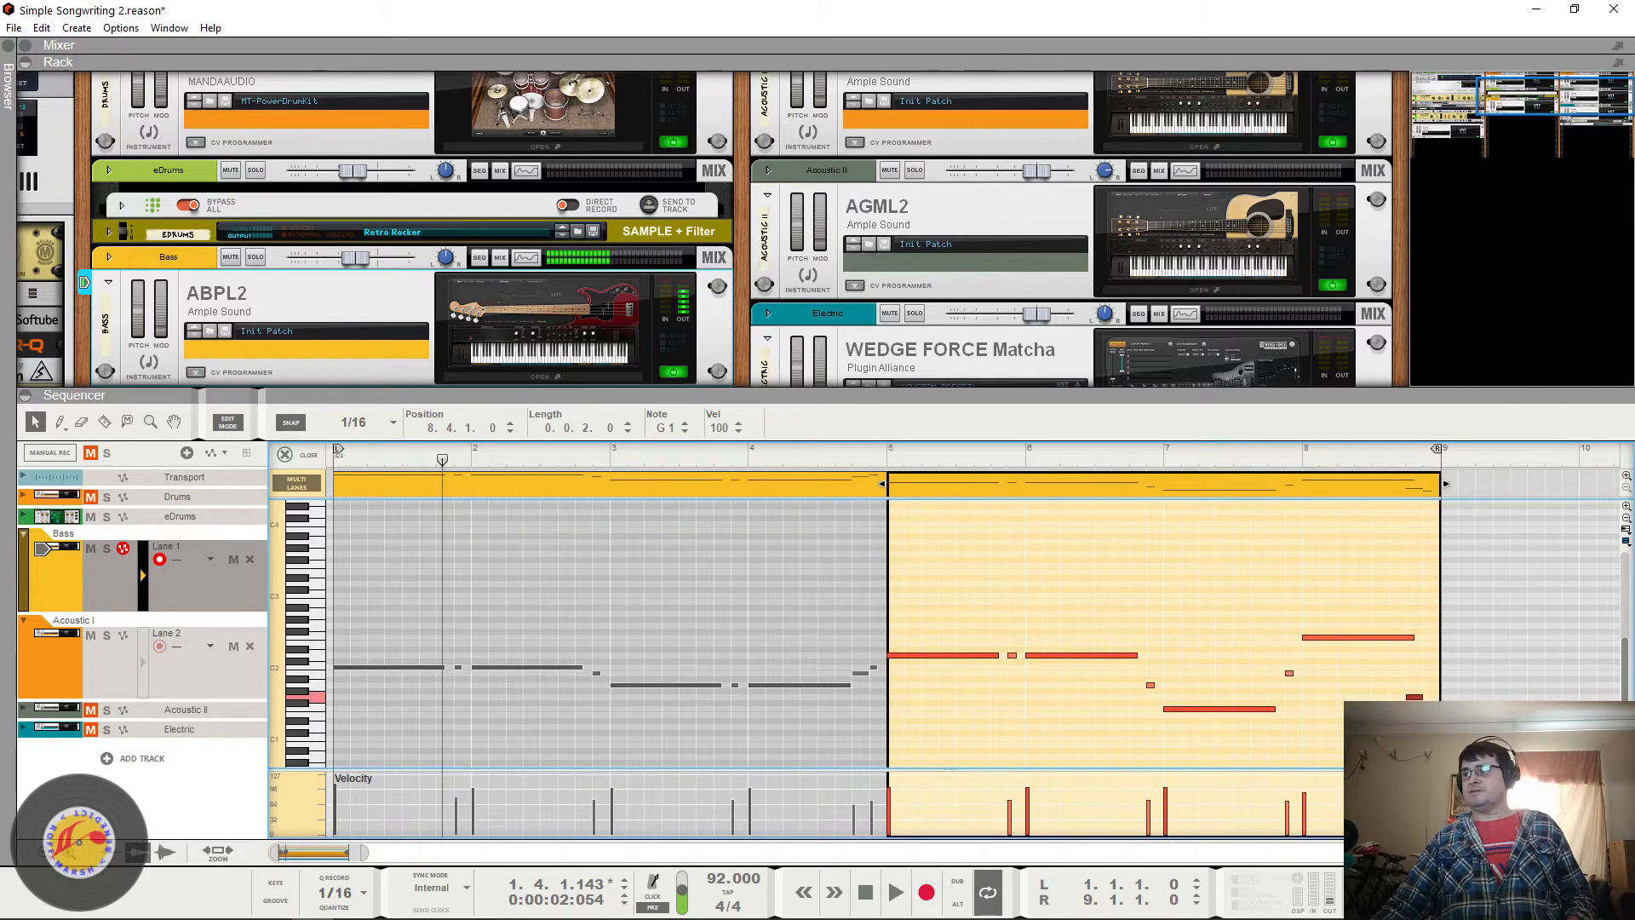
{"action": "left_click", "coordinate": [1408, 805], "text": "alt"}
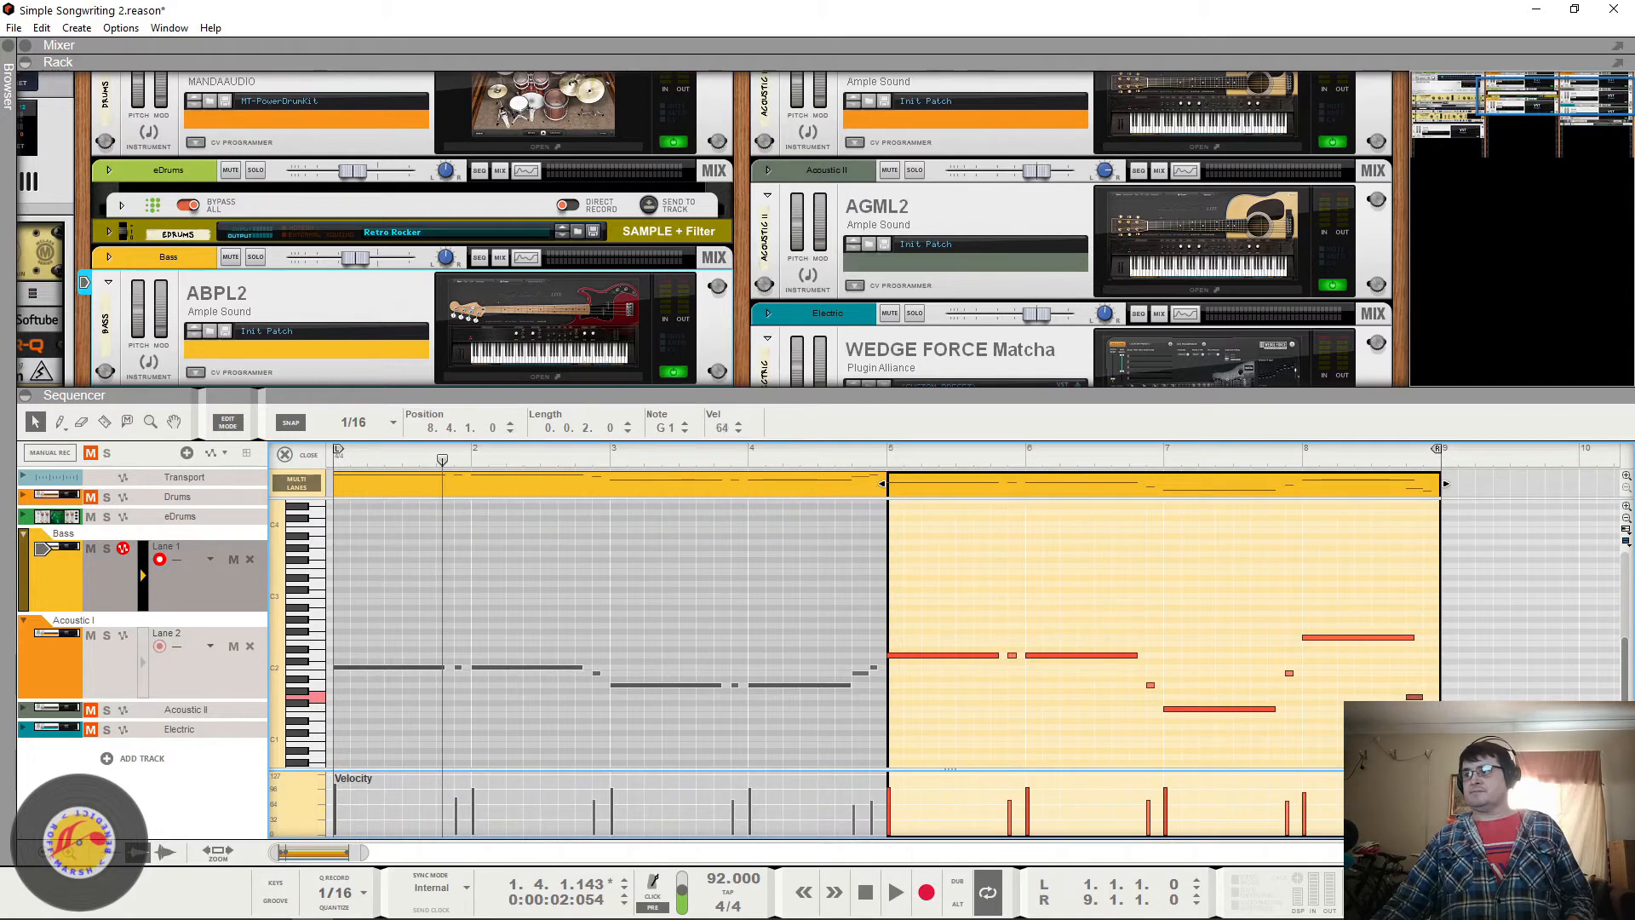
{"action": "left_click", "coordinate": [1407, 637]}
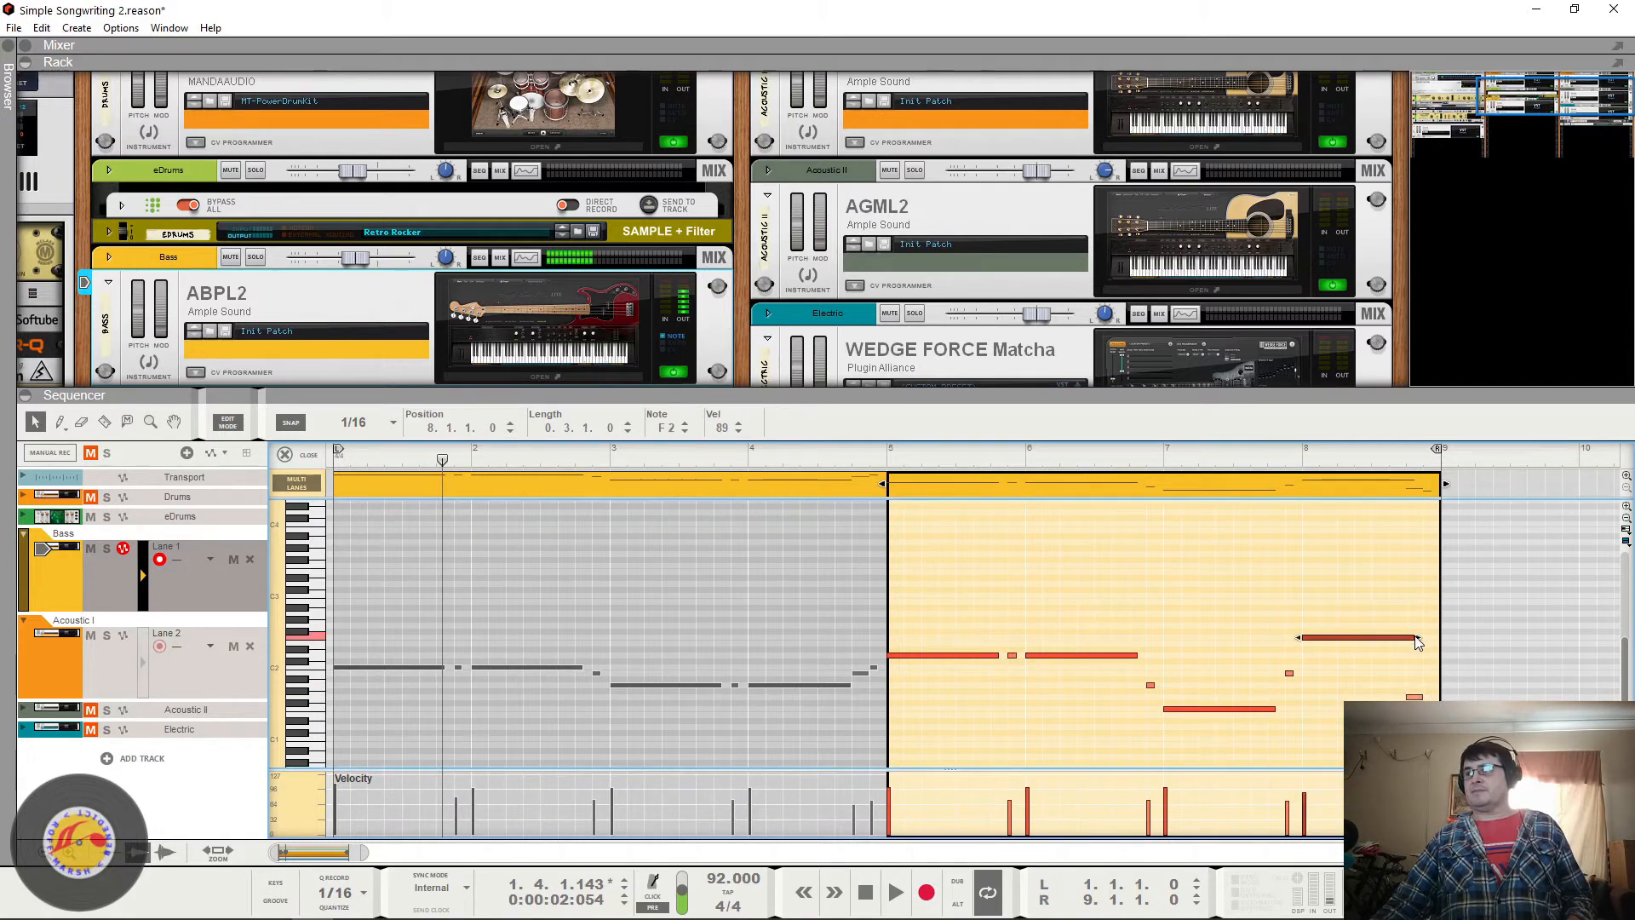
{"action": "left_click", "coordinate": [1269, 448]}
{"action": "key", "text": "space"}
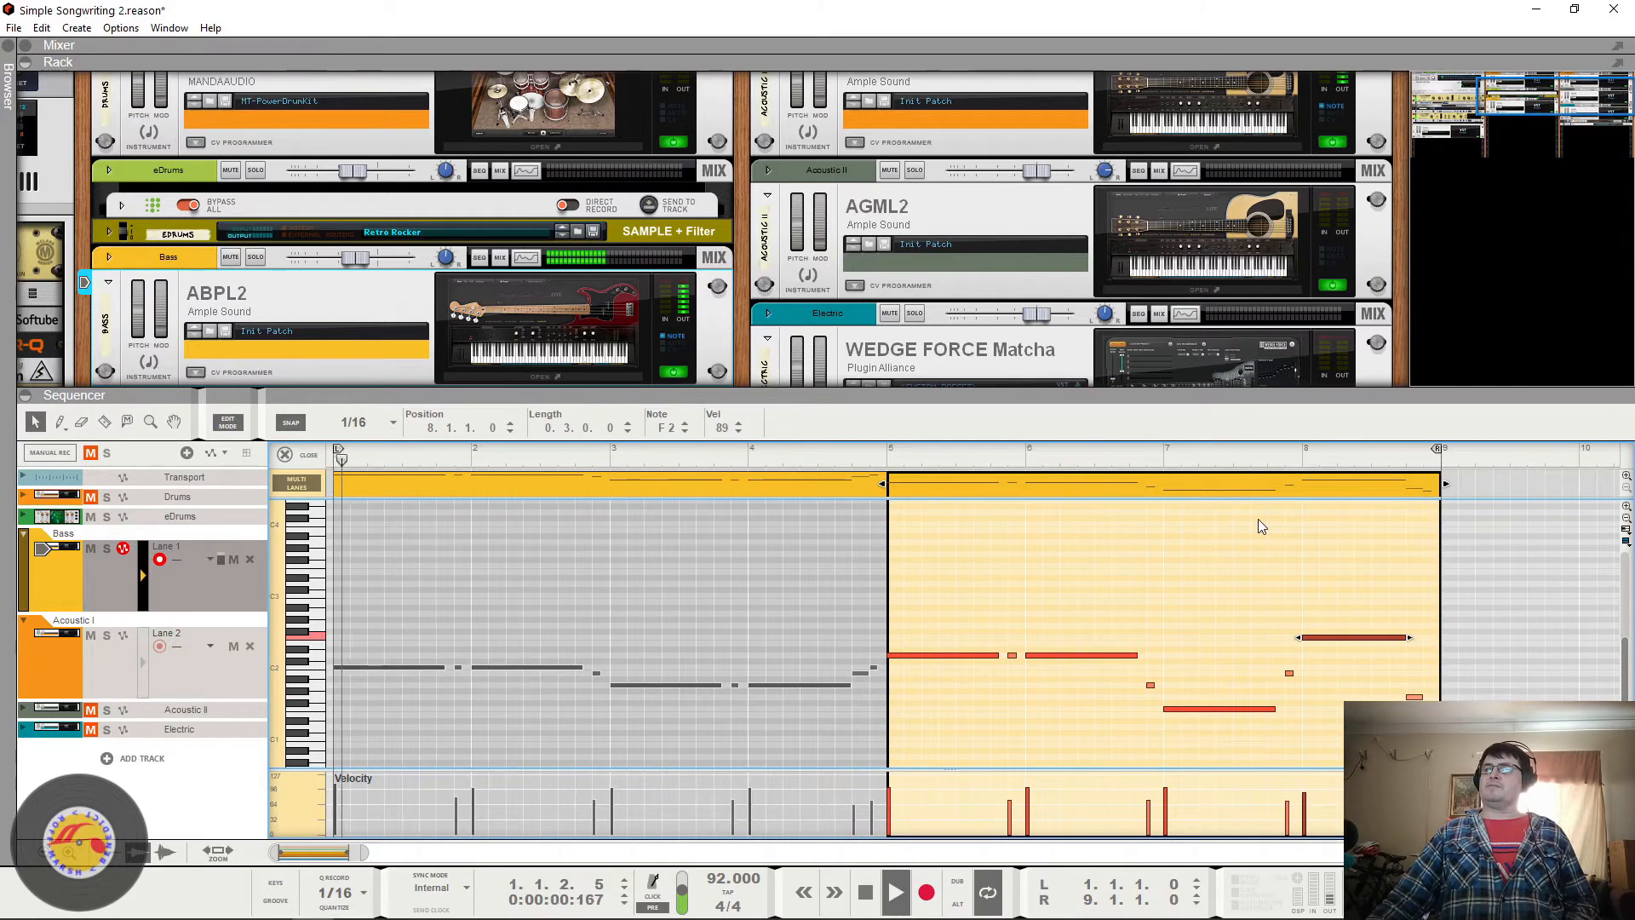
Step: Close note editing of the second bass clip, play the arrangement to review it, and return to the song start
{"action": "left_click", "coordinate": [300, 456]}
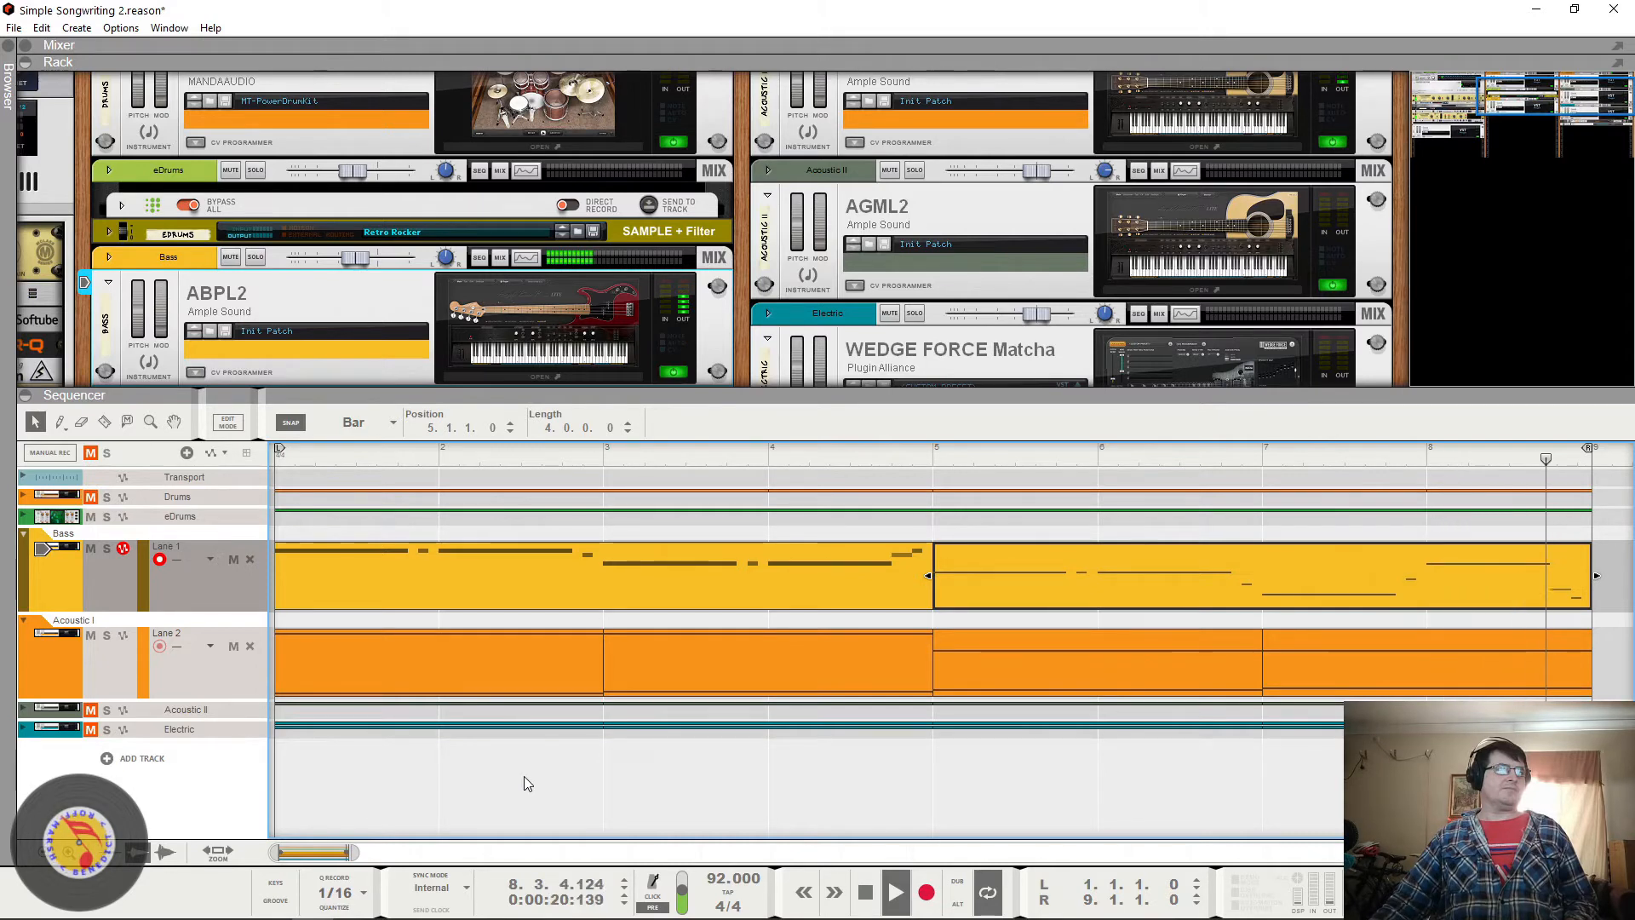
{"action": "key", "text": "space"}
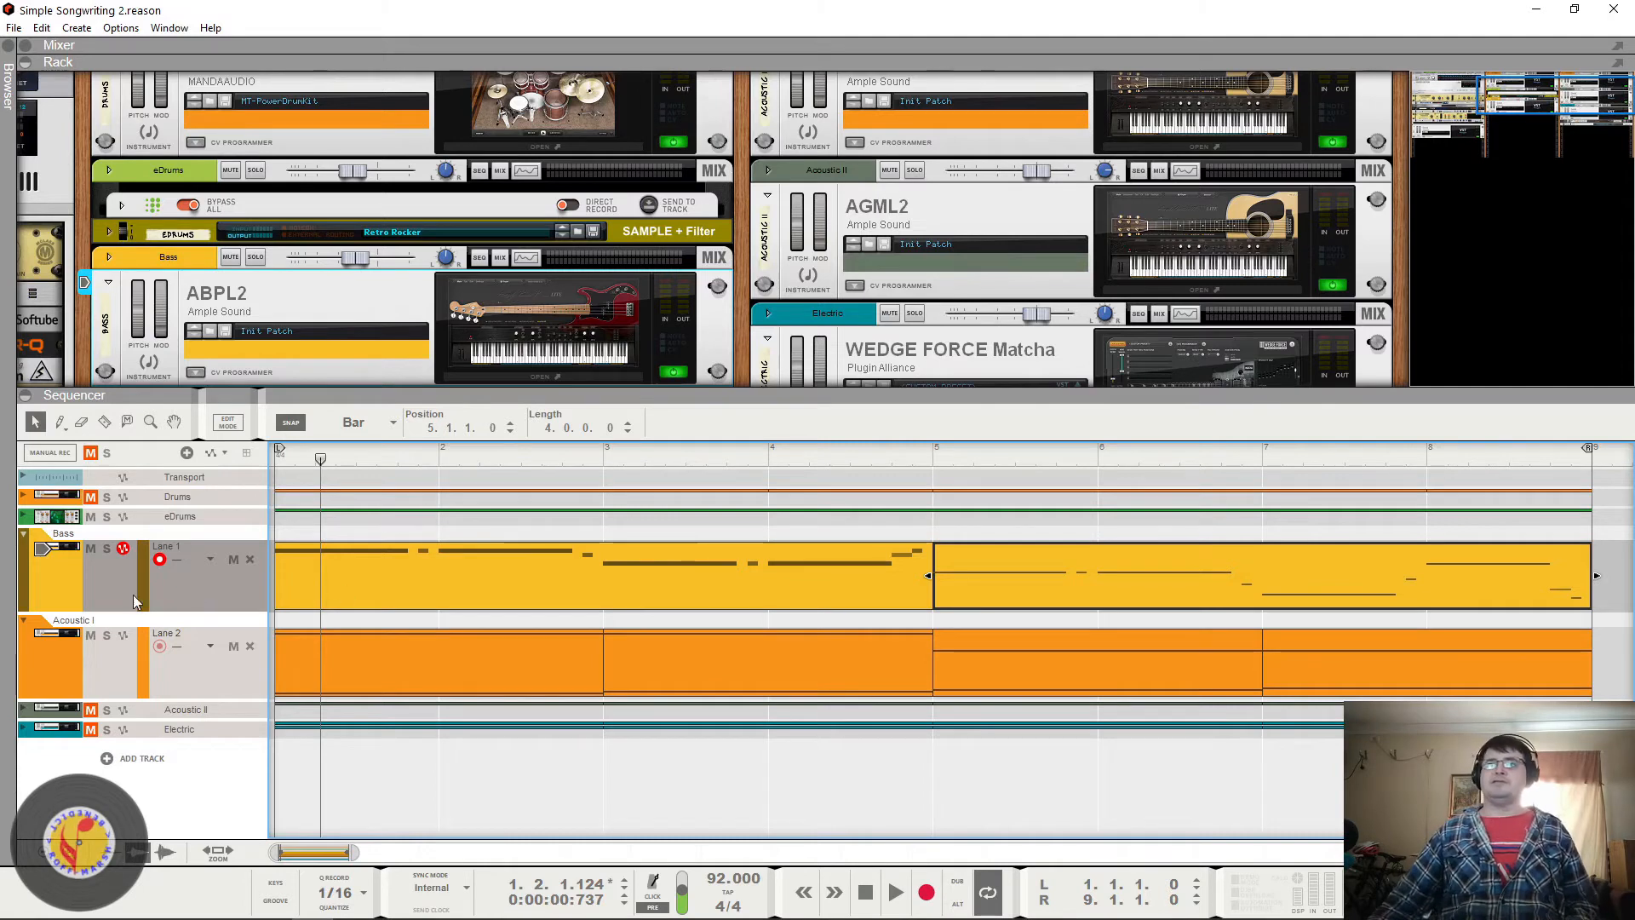
{"action": "key", "text": "space"}
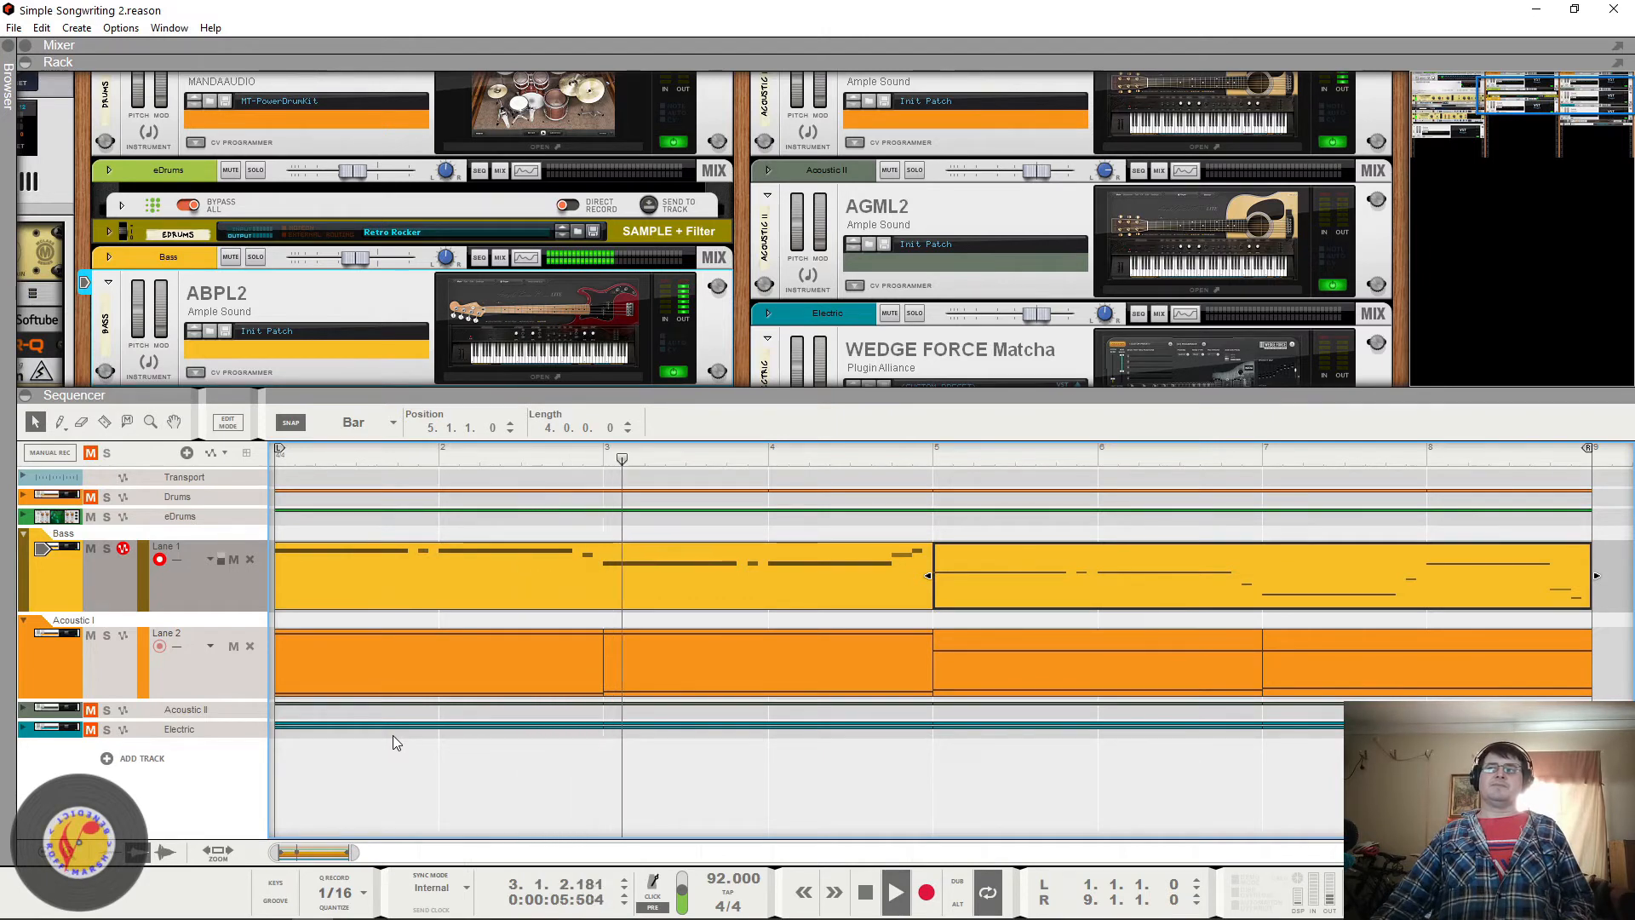
{"action": "key", "text": "space"}
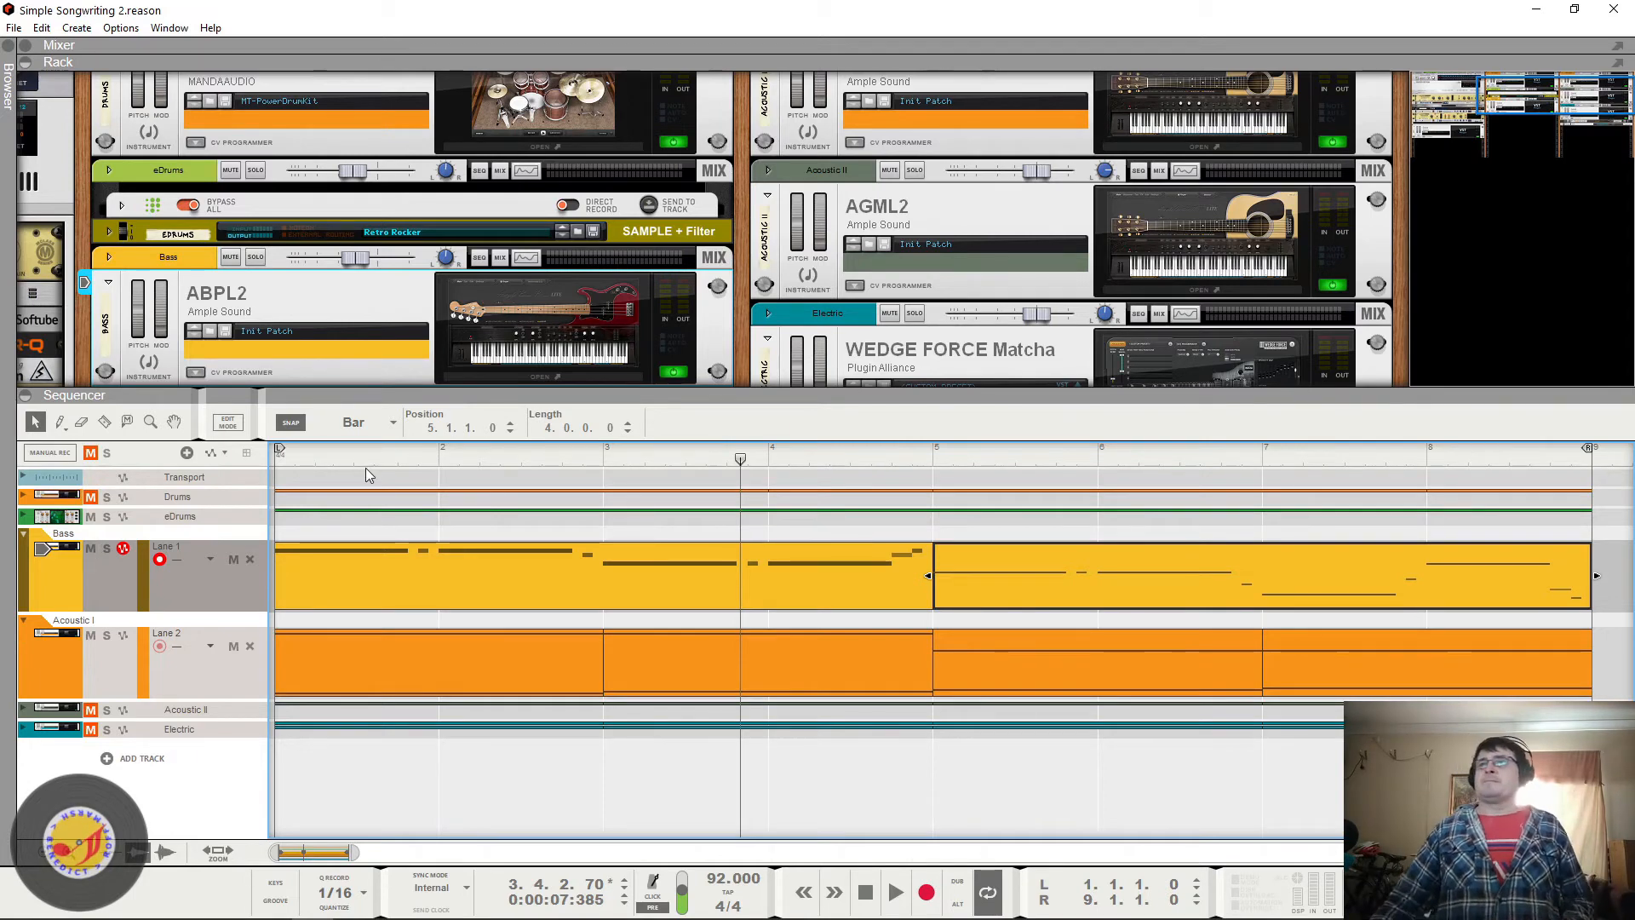
{"action": "key", "text": "Home"}
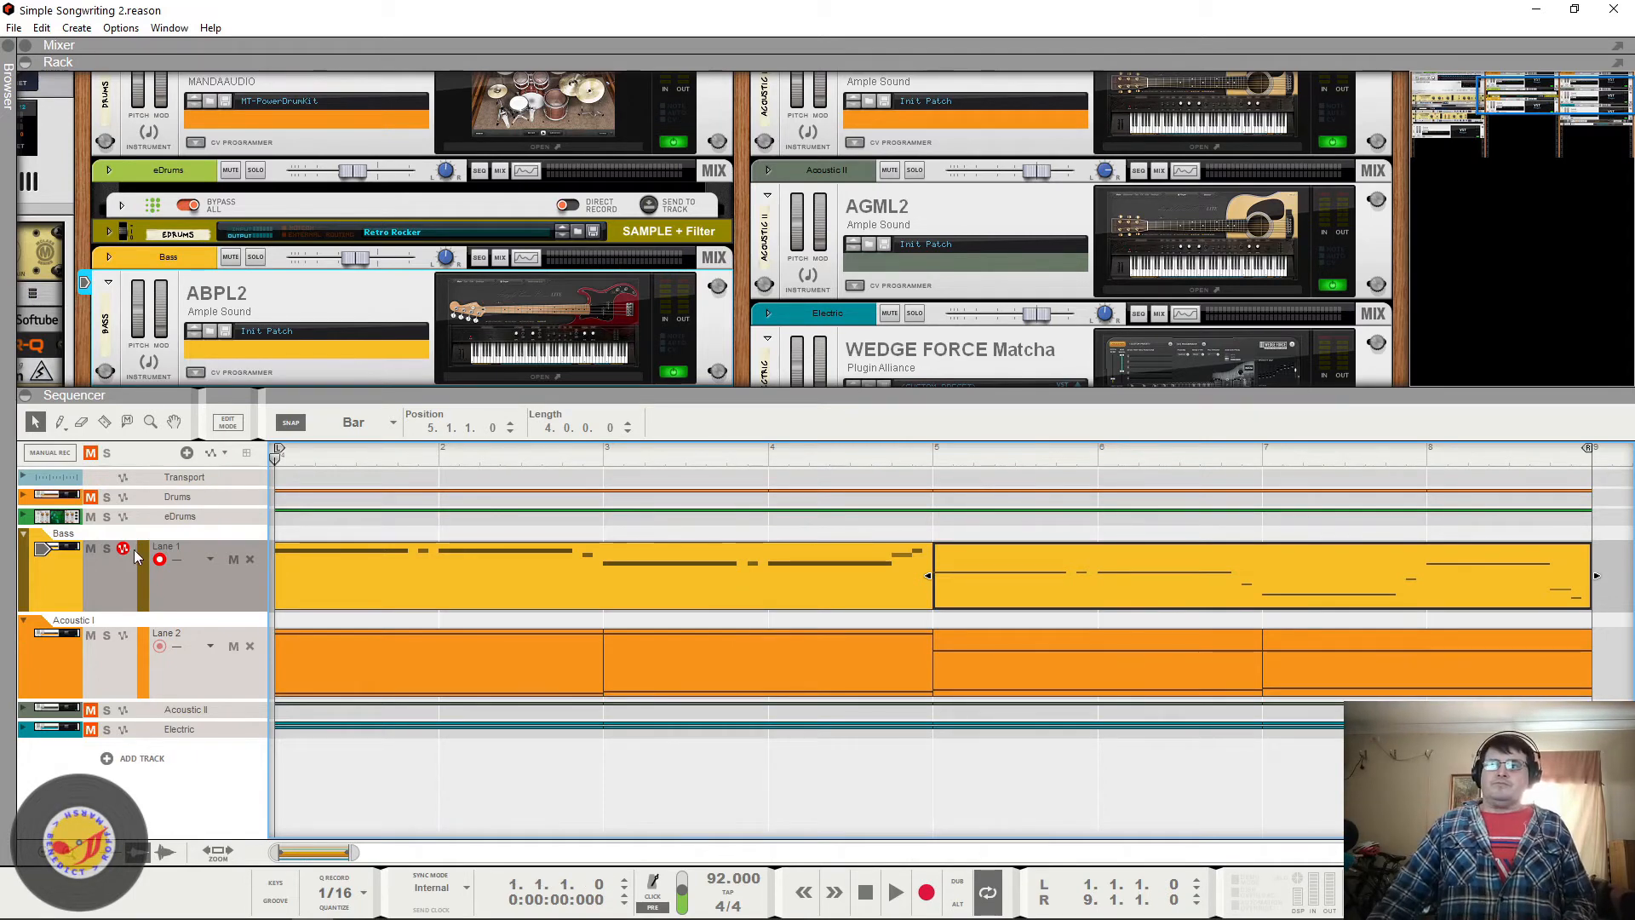
Step: Unmute and unfold the Acoustic II track and open its guitar instrument window, set to stay open
{"action": "left_click", "coordinate": [90, 713]}
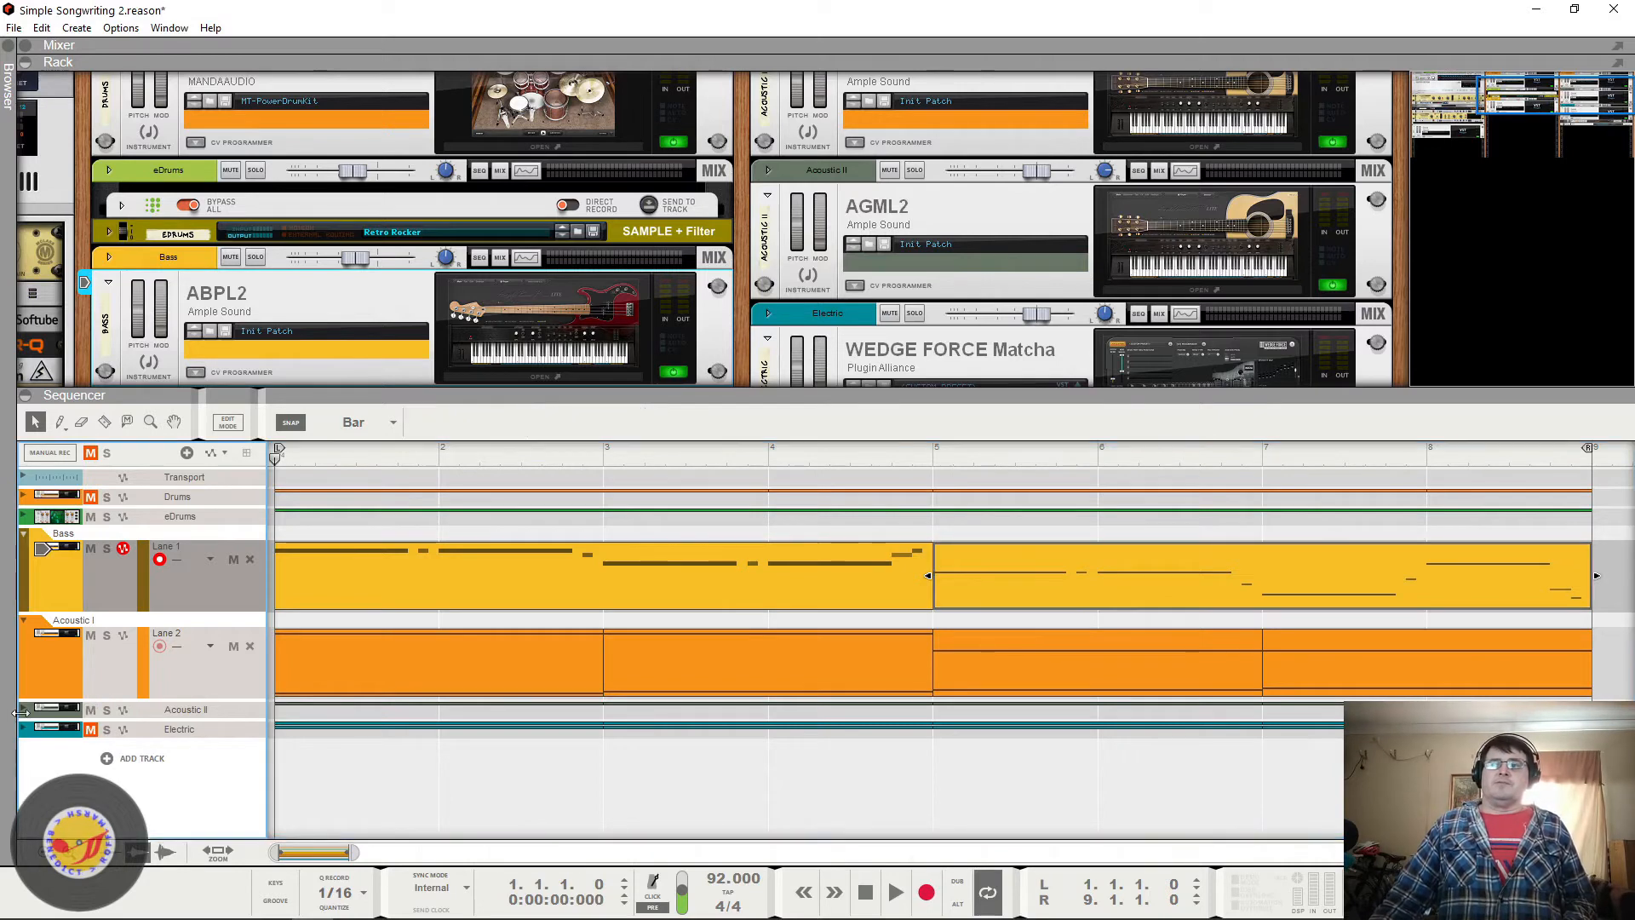
{"action": "left_click", "coordinate": [23, 709]}
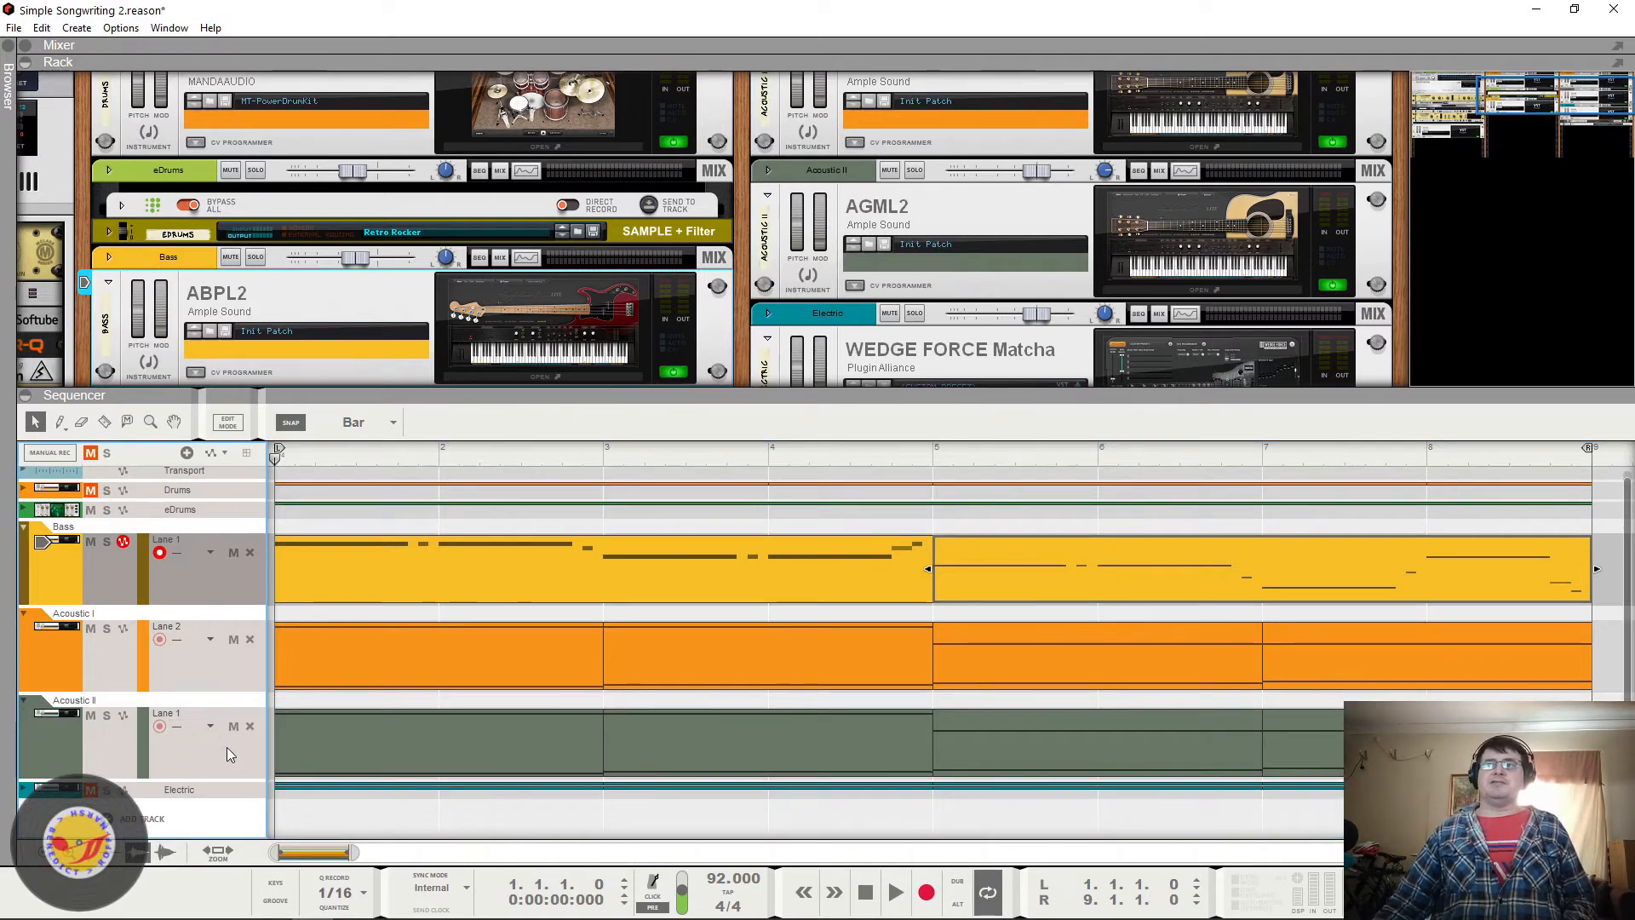
{"action": "left_click", "coordinate": [1213, 213]}
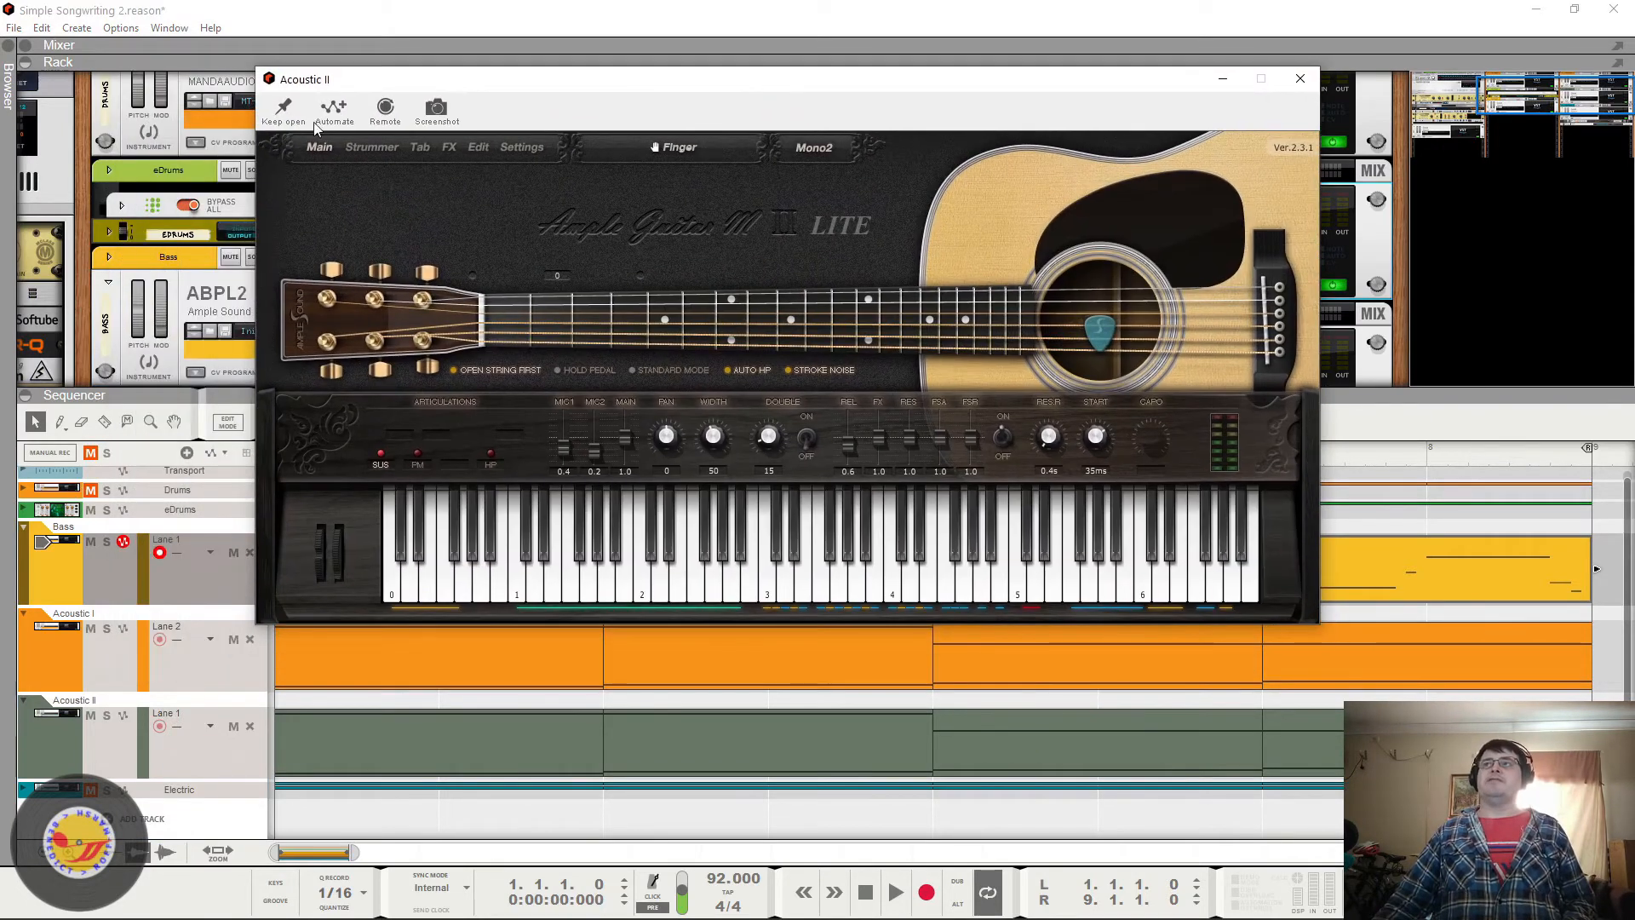
{"action": "left_click", "coordinate": [276, 109]}
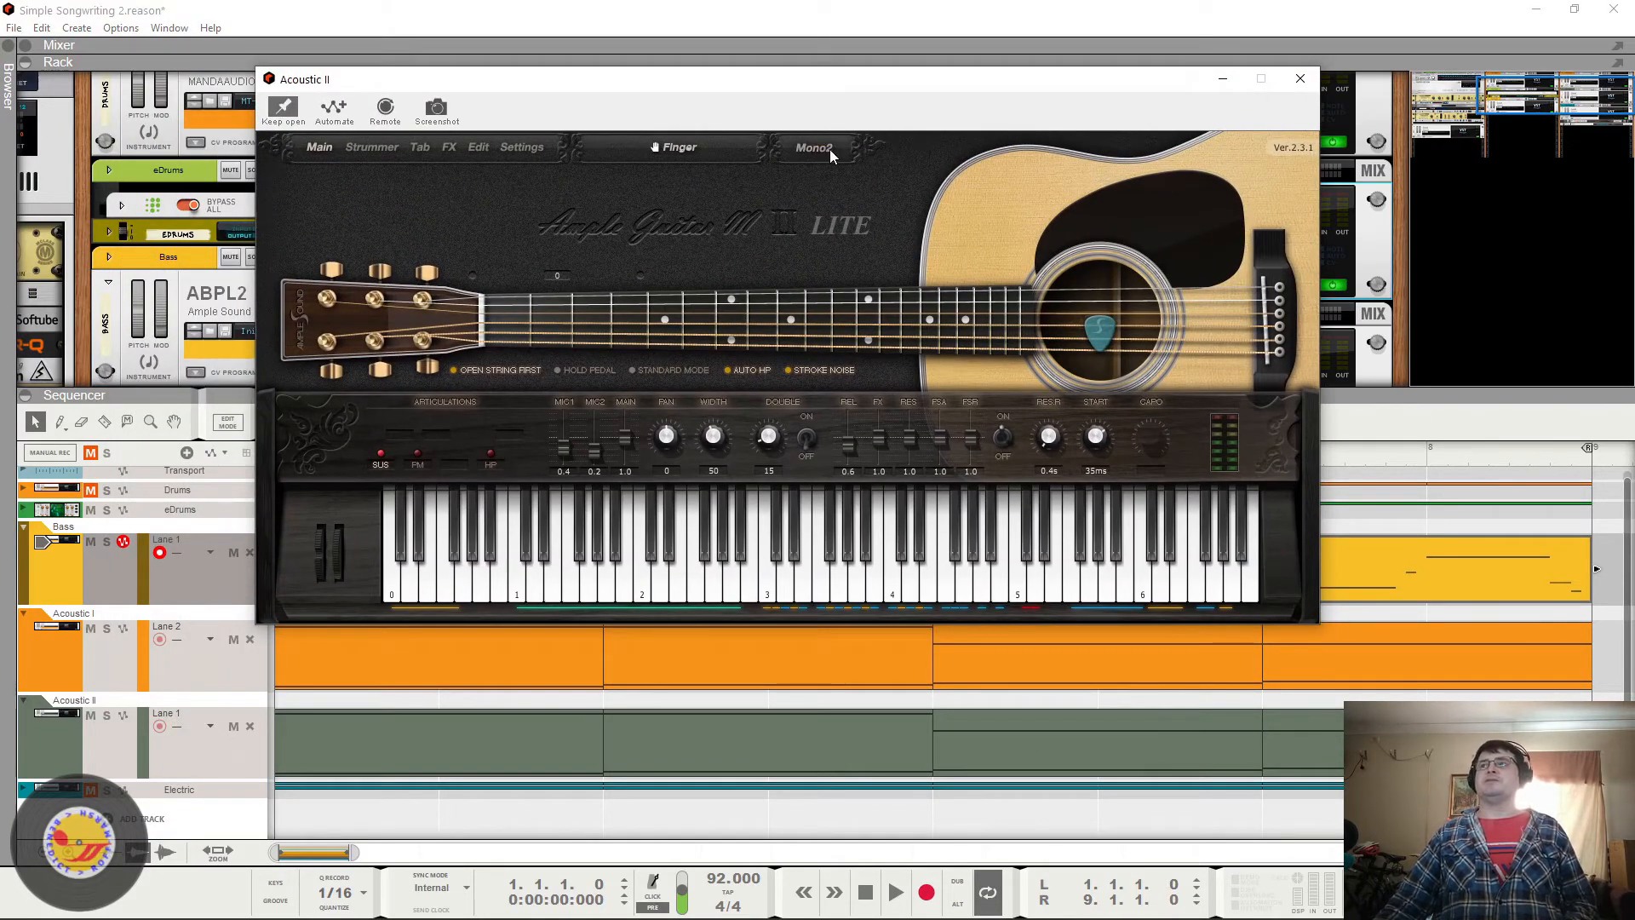
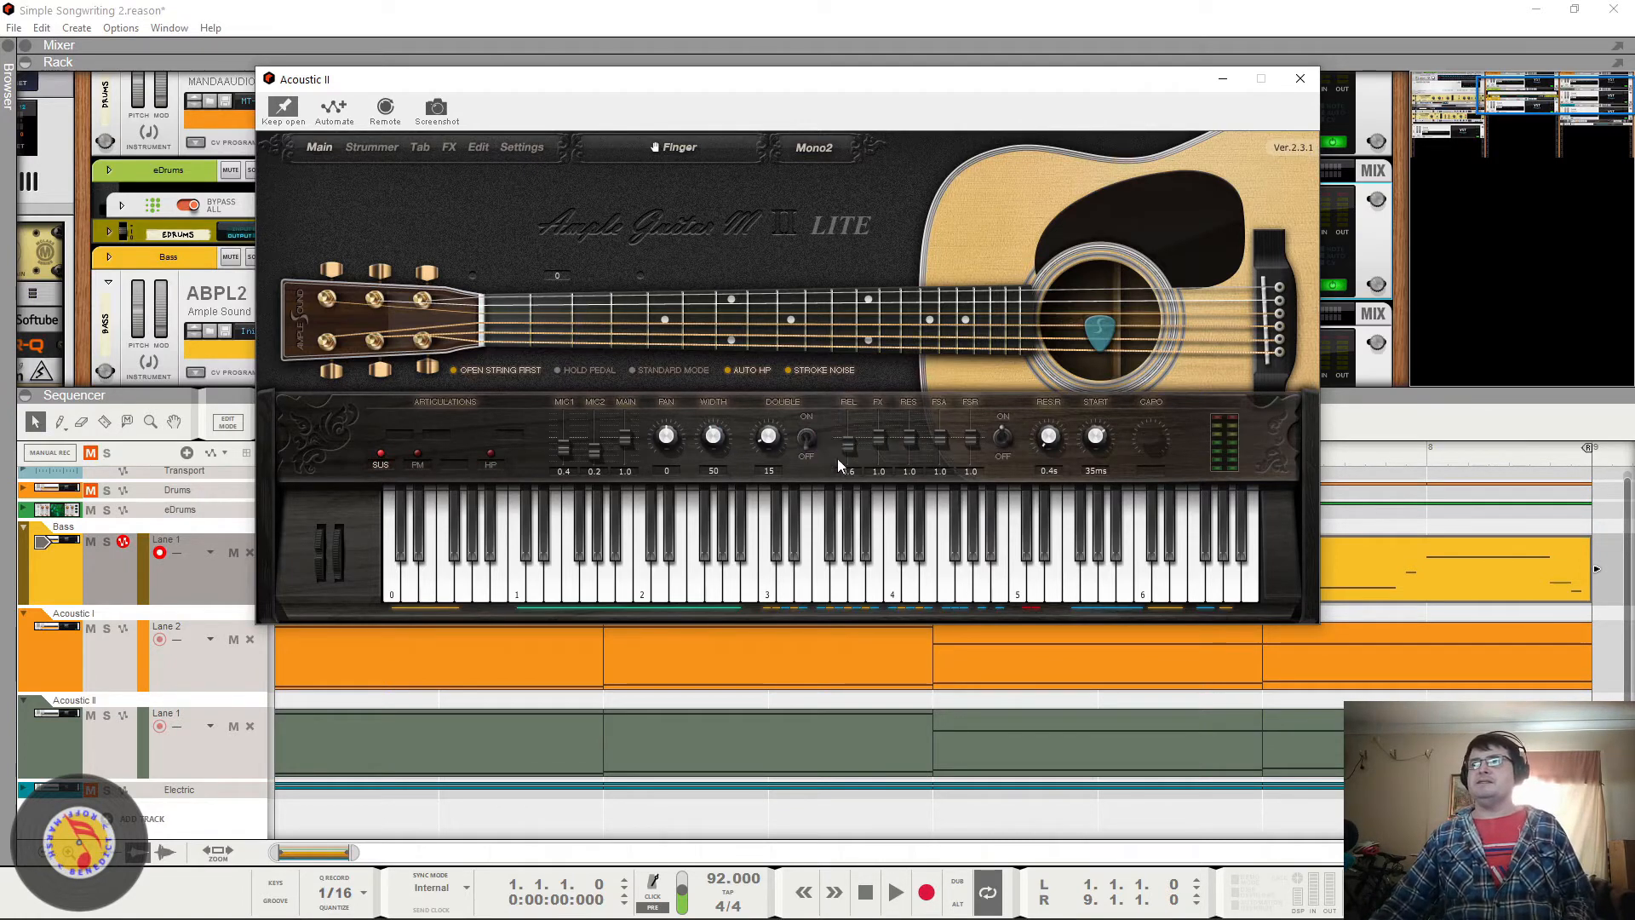
Step: Play the song with the Acoustic II Strummer page shown, and mute the Acoustic I track
{"action": "key", "text": "space"}
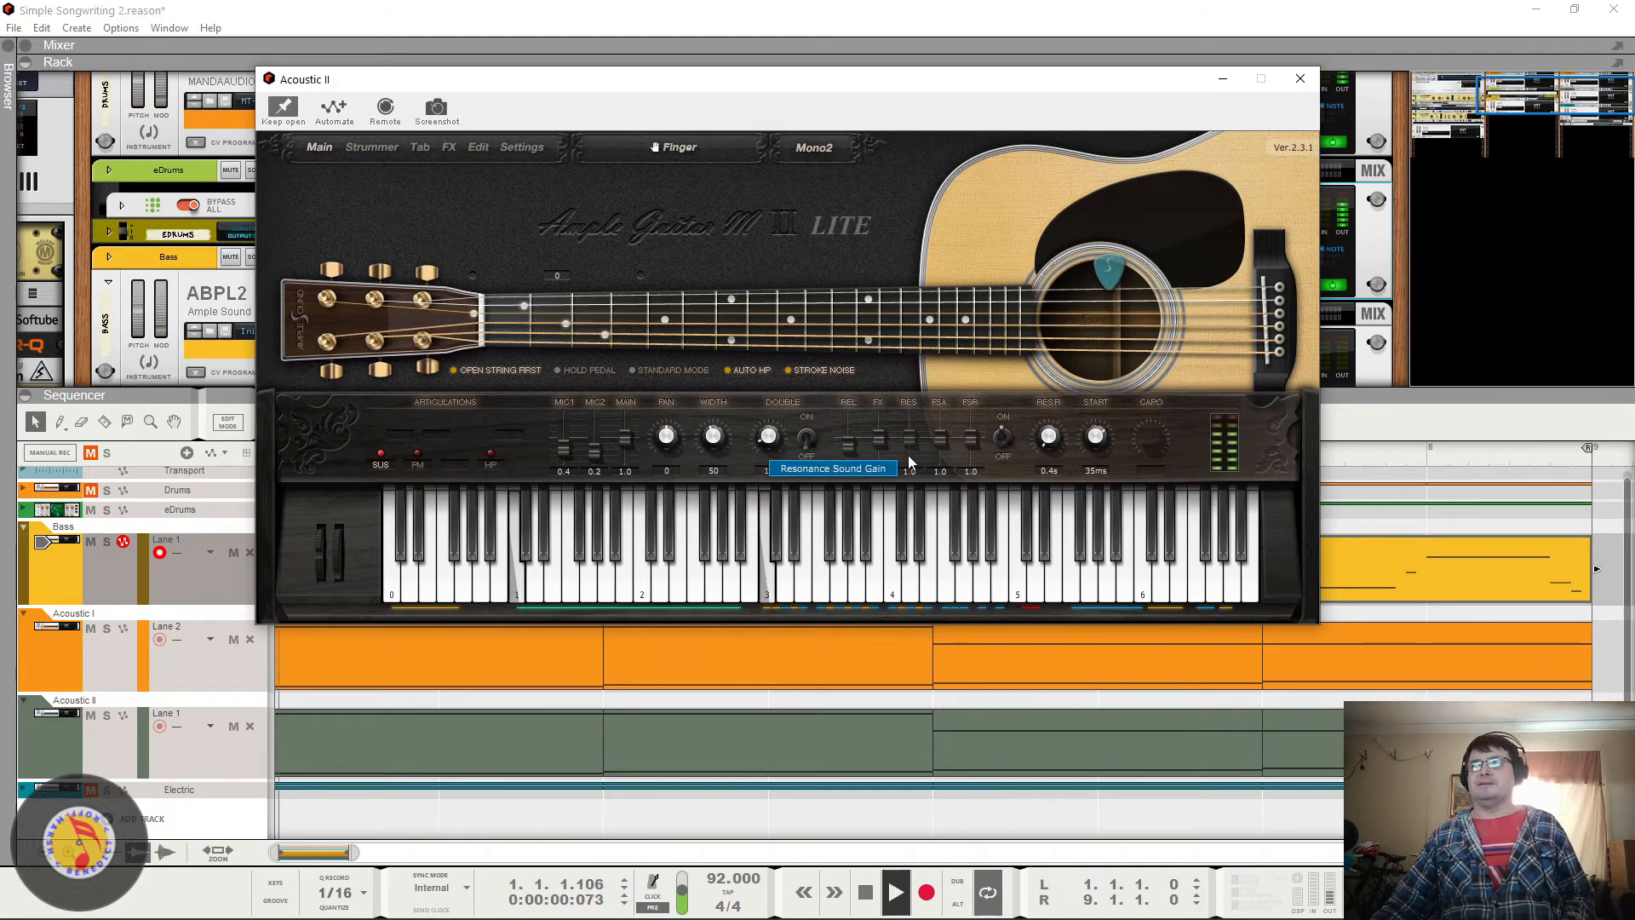
{"action": "left_click", "coordinate": [367, 147]}
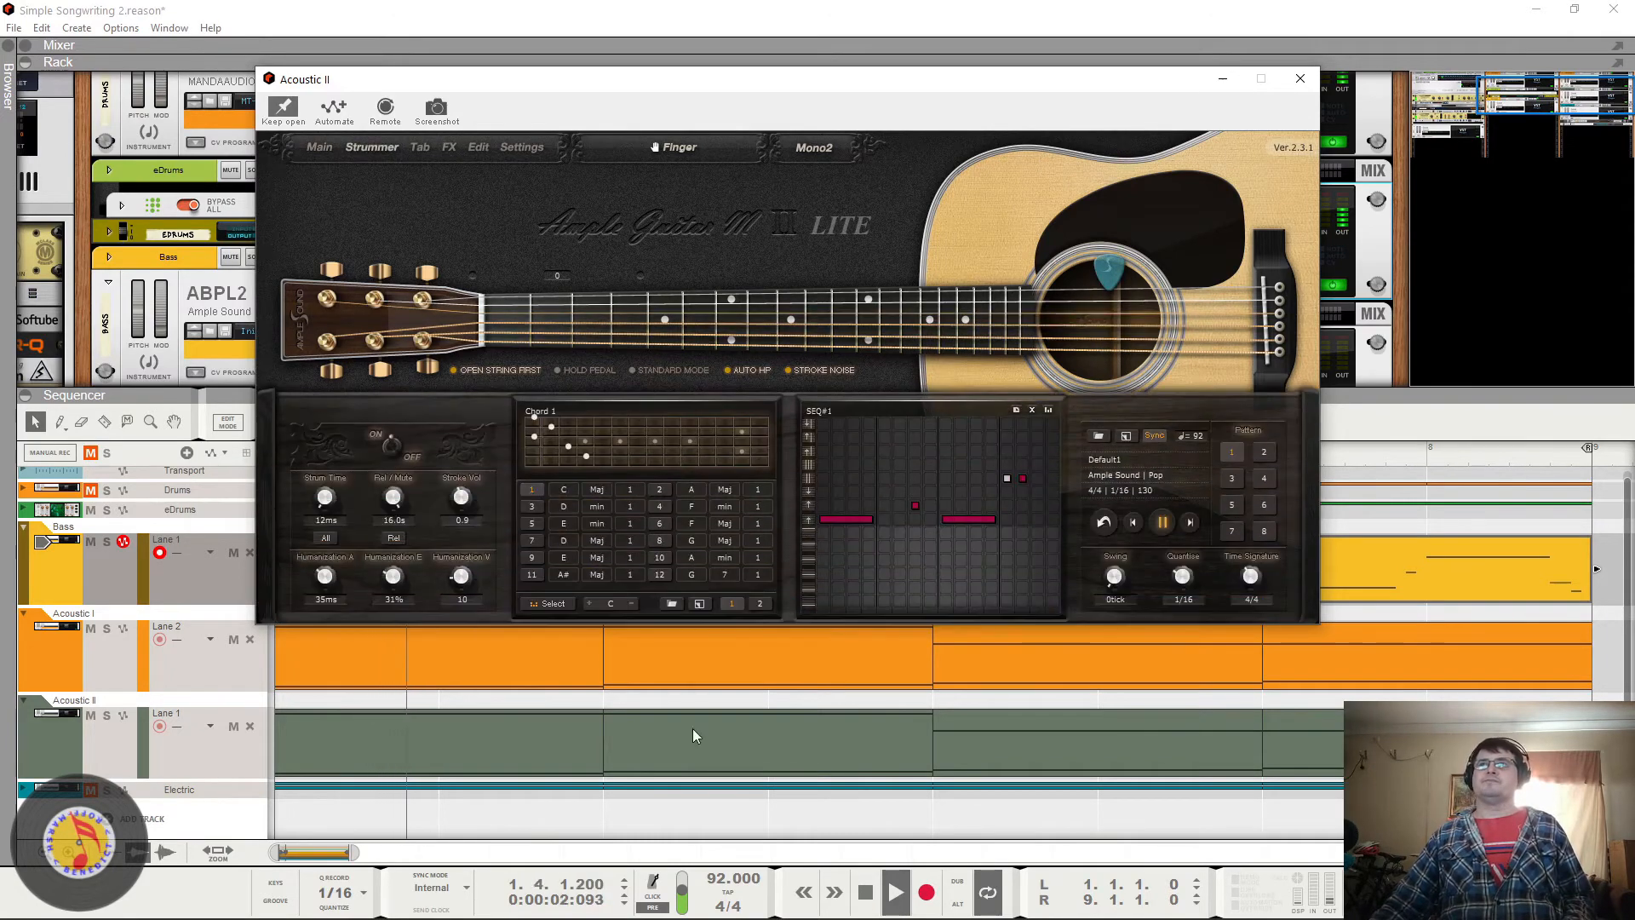
{"action": "left_click", "coordinate": [90, 628]}
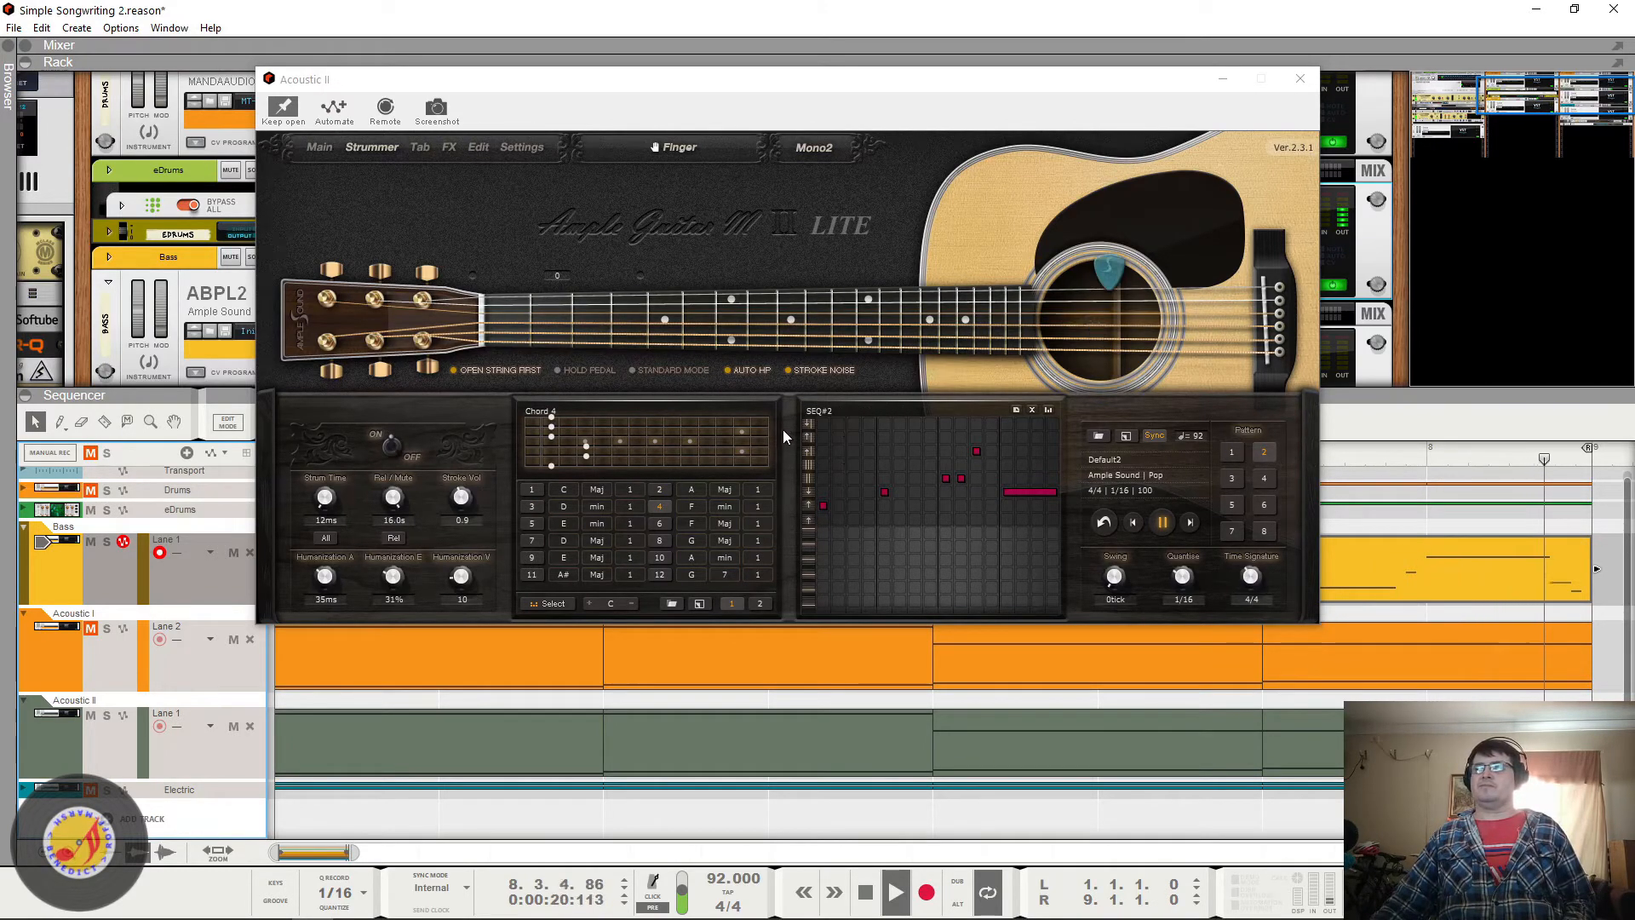
Step: Stop playback, change chord 1 (C) in the Strummer from major to a 7 chord, and play the song from the start
{"action": "key", "text": "space"}
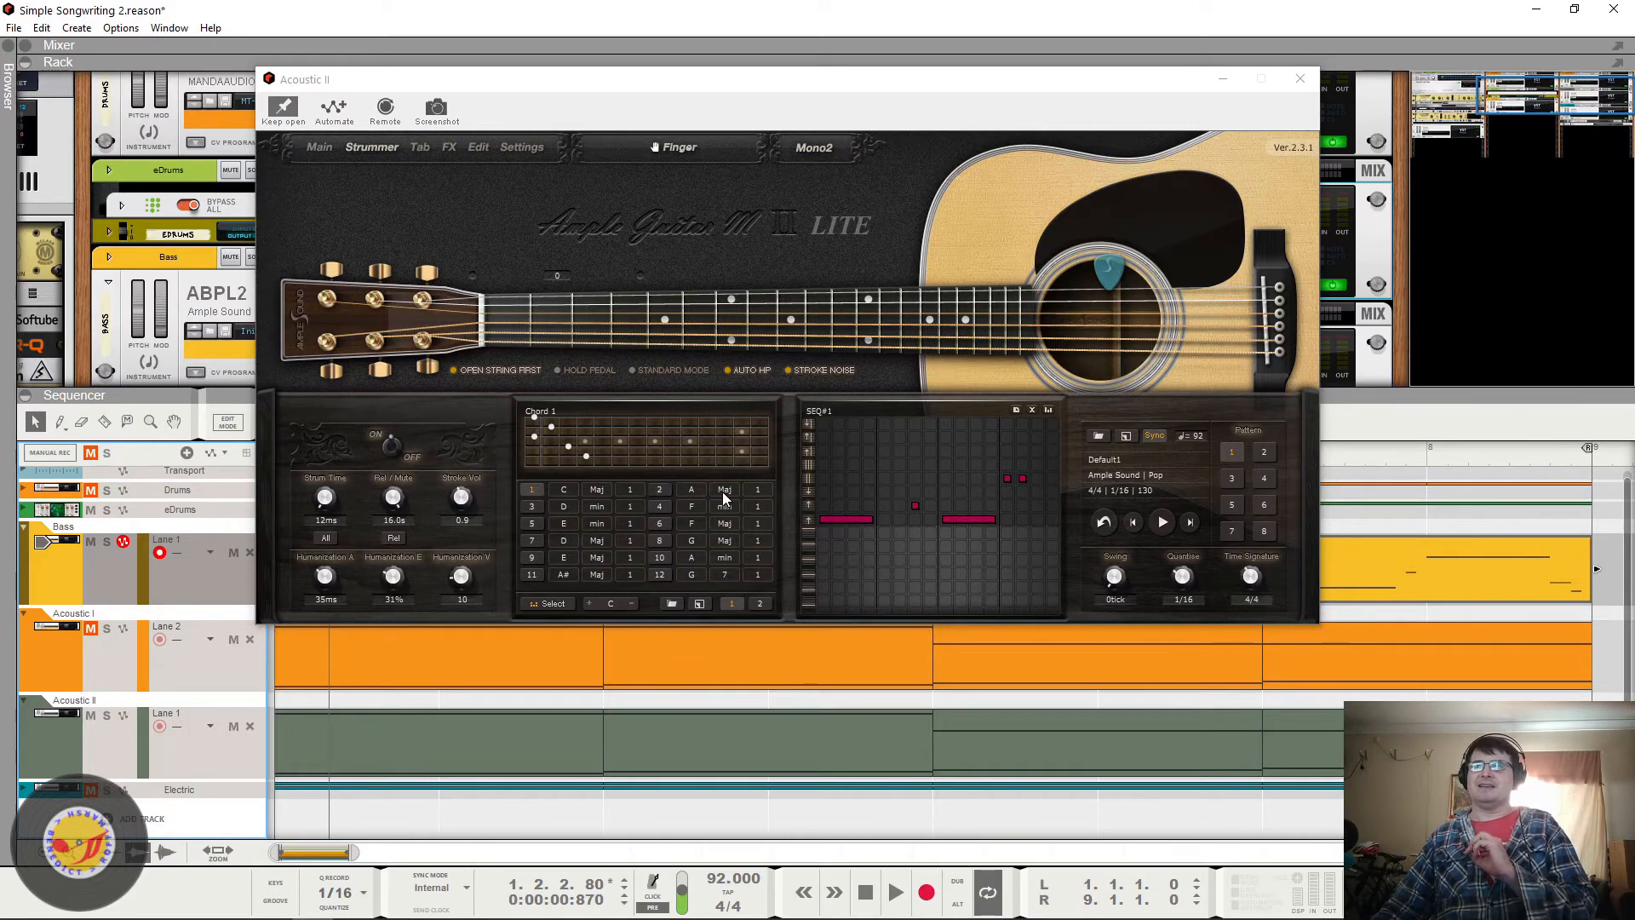
{"action": "left_click", "coordinate": [597, 492]}
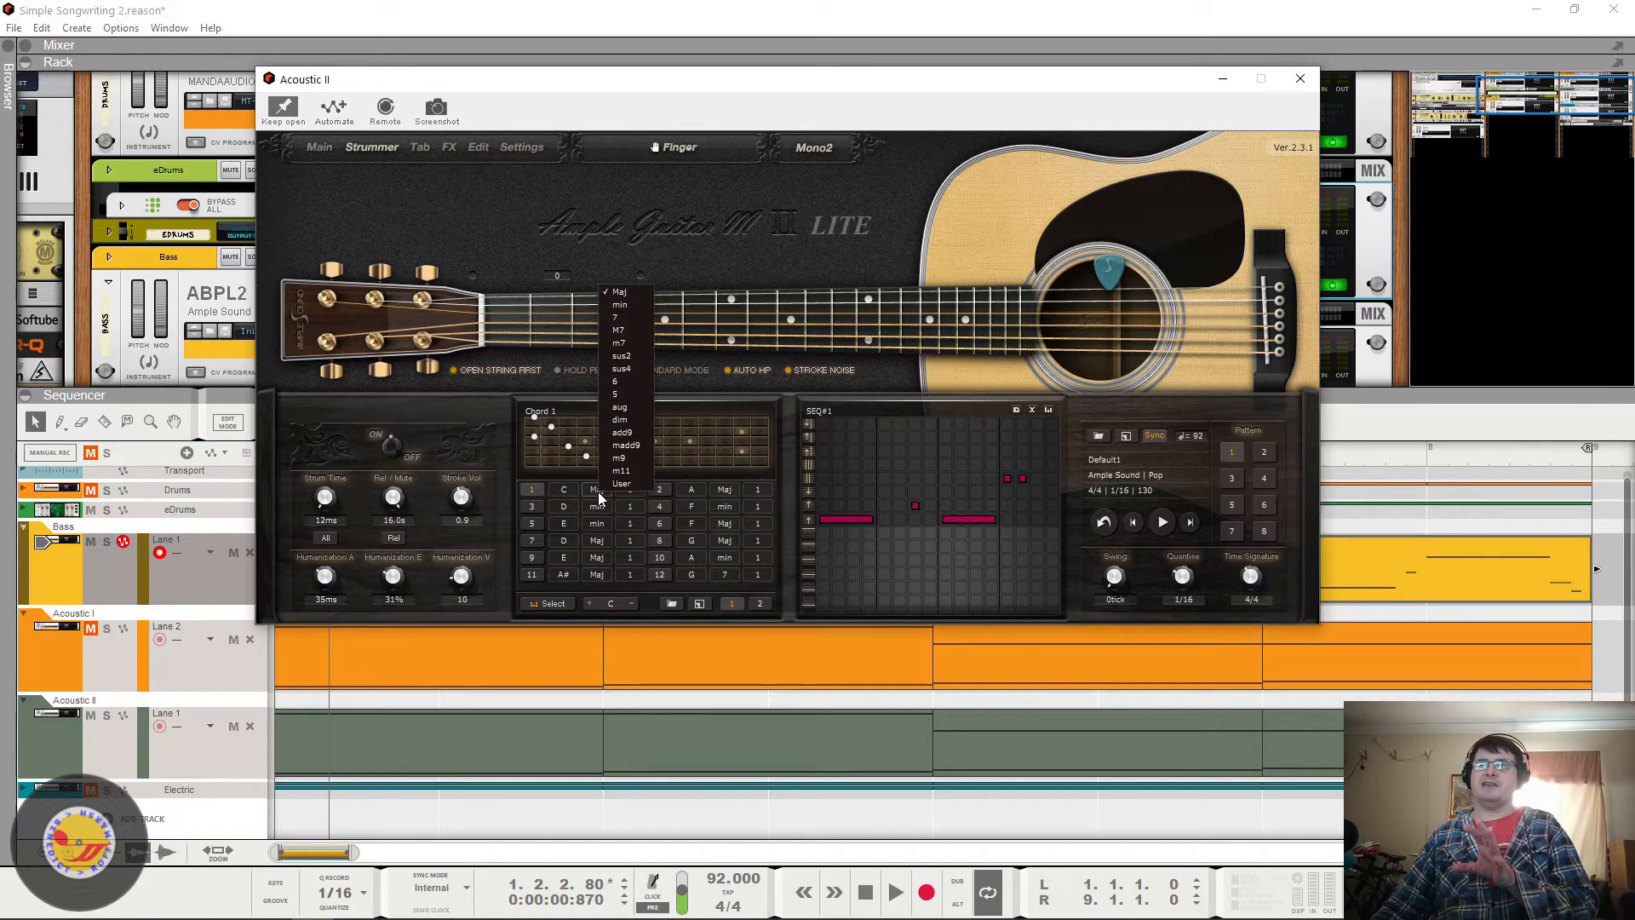
{"action": "left_click", "coordinate": [627, 320]}
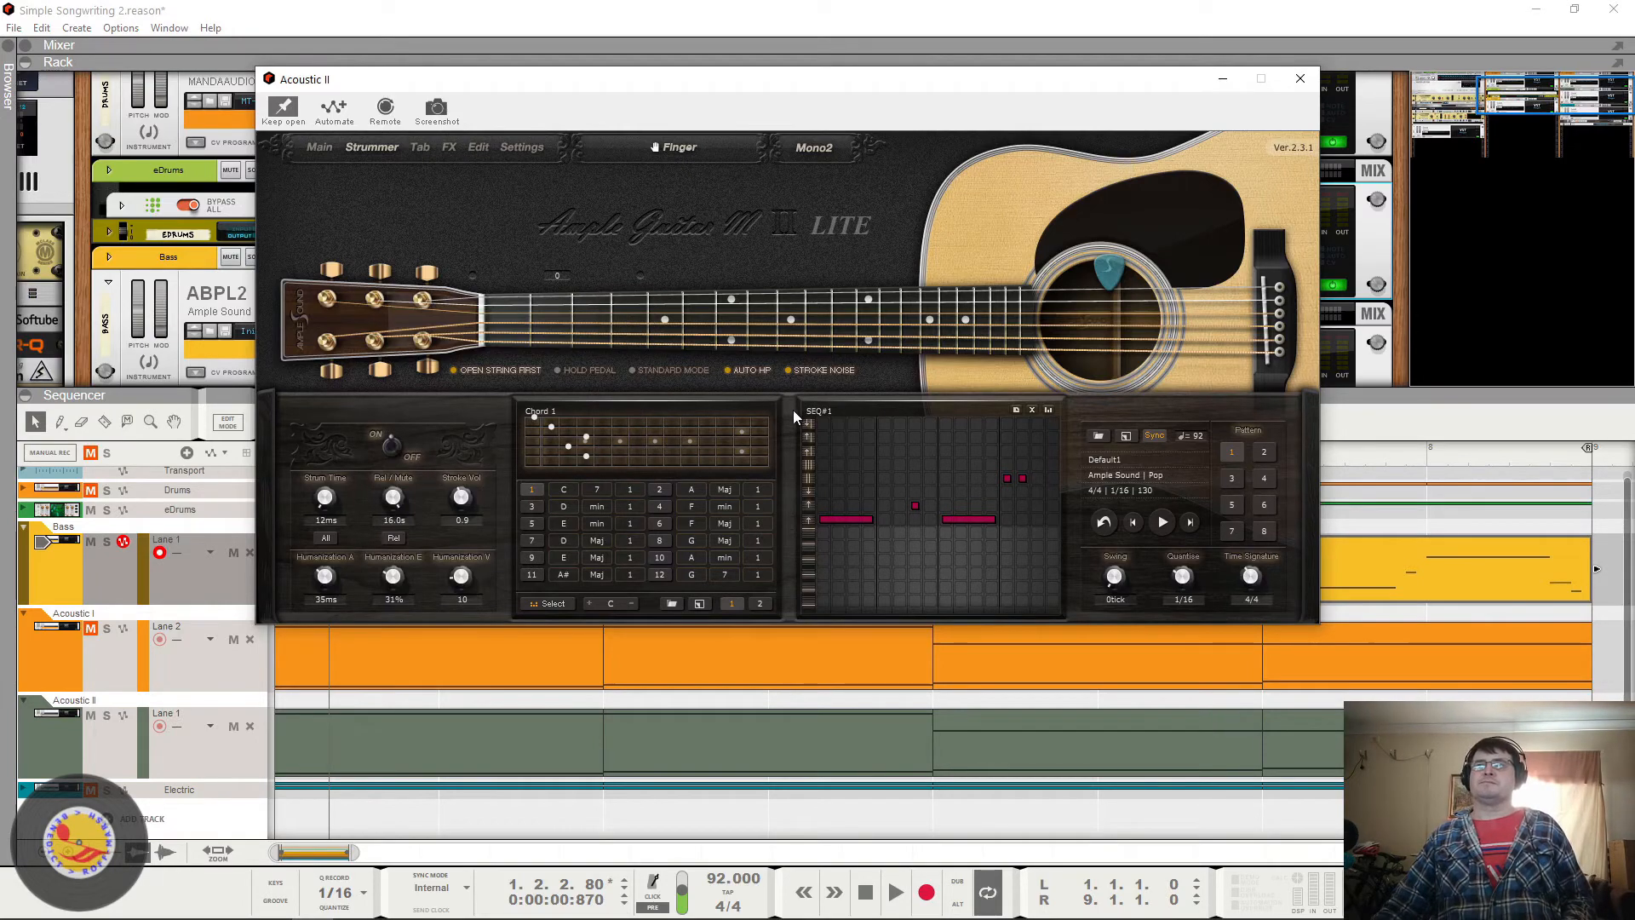
{"action": "left_click", "coordinate": [868, 908]}
{"action": "left_click", "coordinate": [865, 891]}
{"action": "key", "text": "space"}
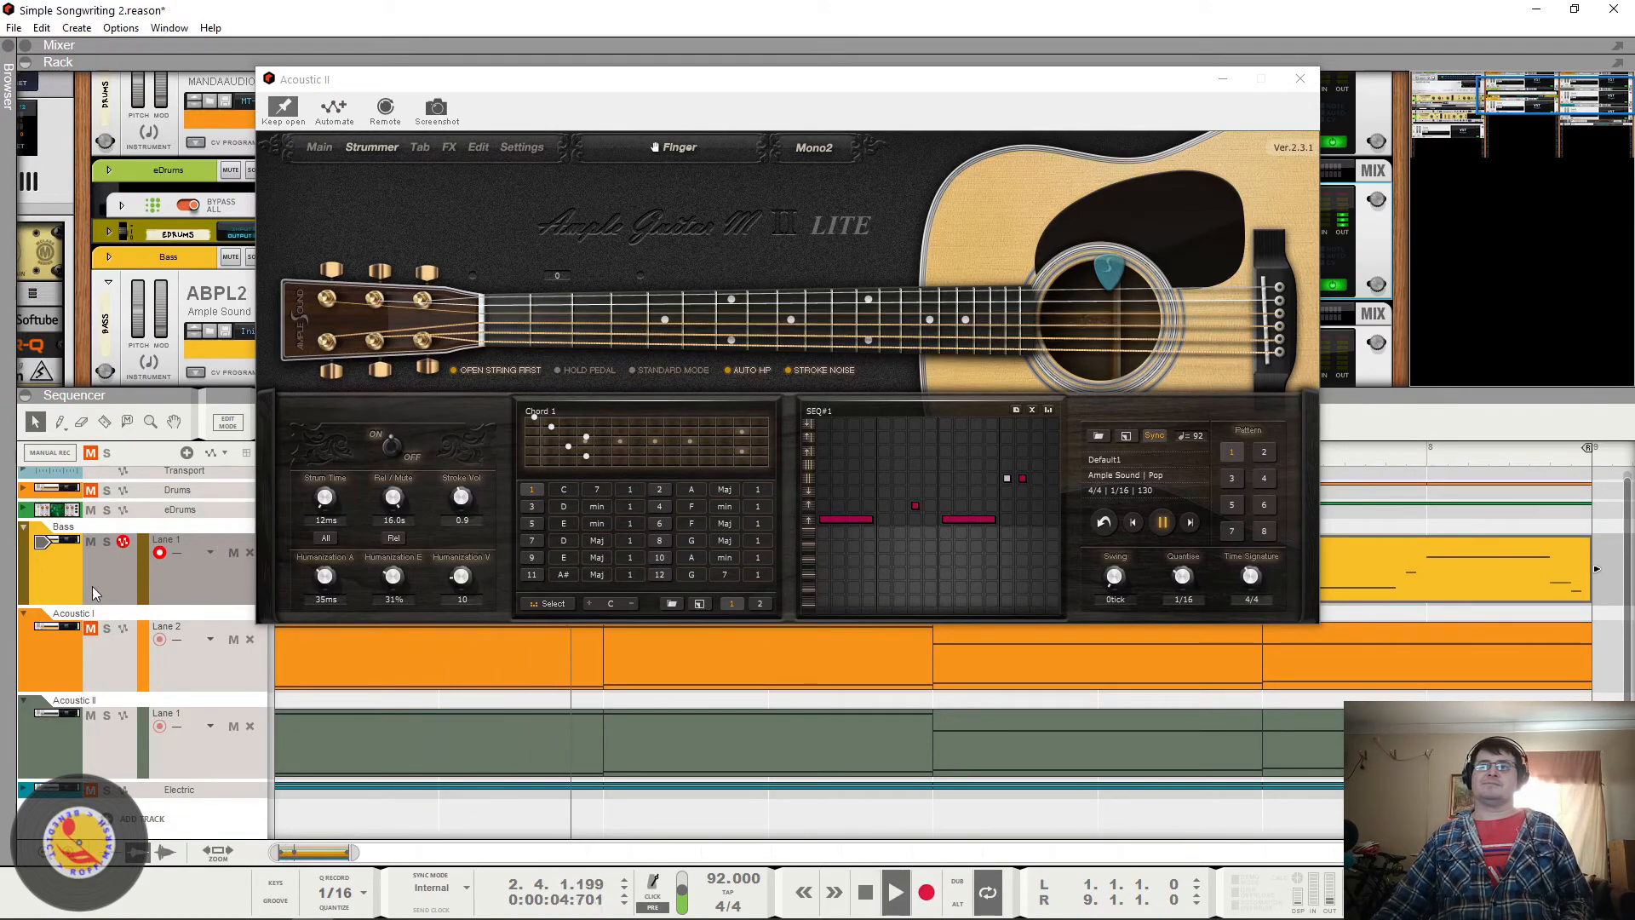
Step: Unmute the Acoustic I track and replay the opening bars from the song start with both guitars
{"action": "left_click", "coordinate": [92, 630]}
{"action": "left_click", "coordinate": [865, 891]}
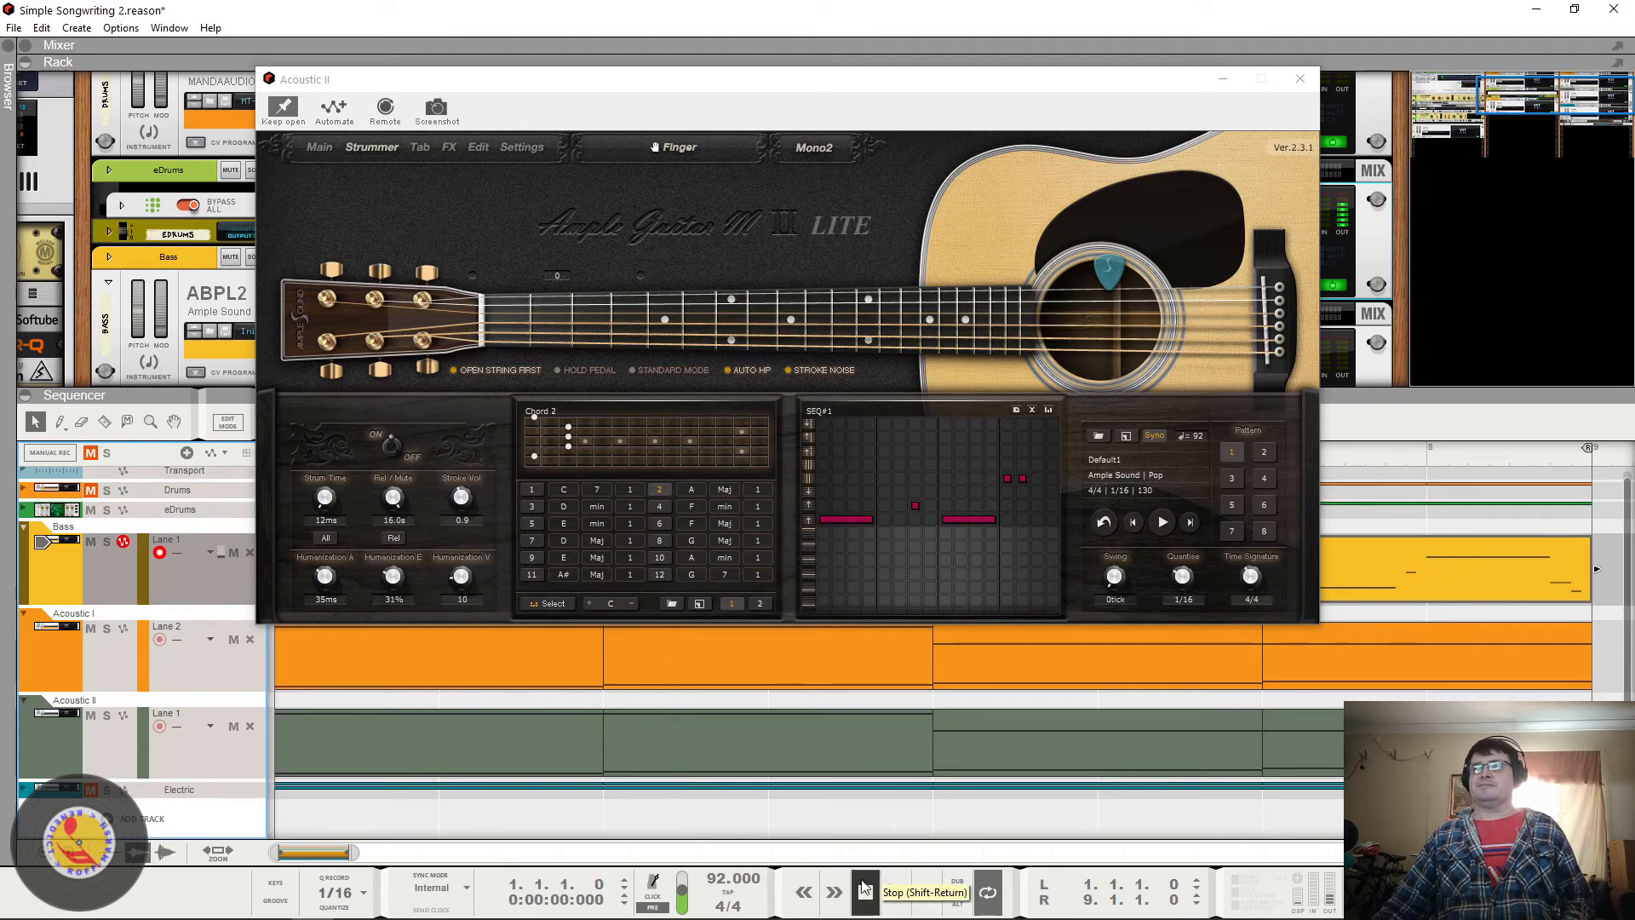
{"action": "left_click", "coordinate": [865, 891]}
{"action": "left_click", "coordinate": [895, 891]}
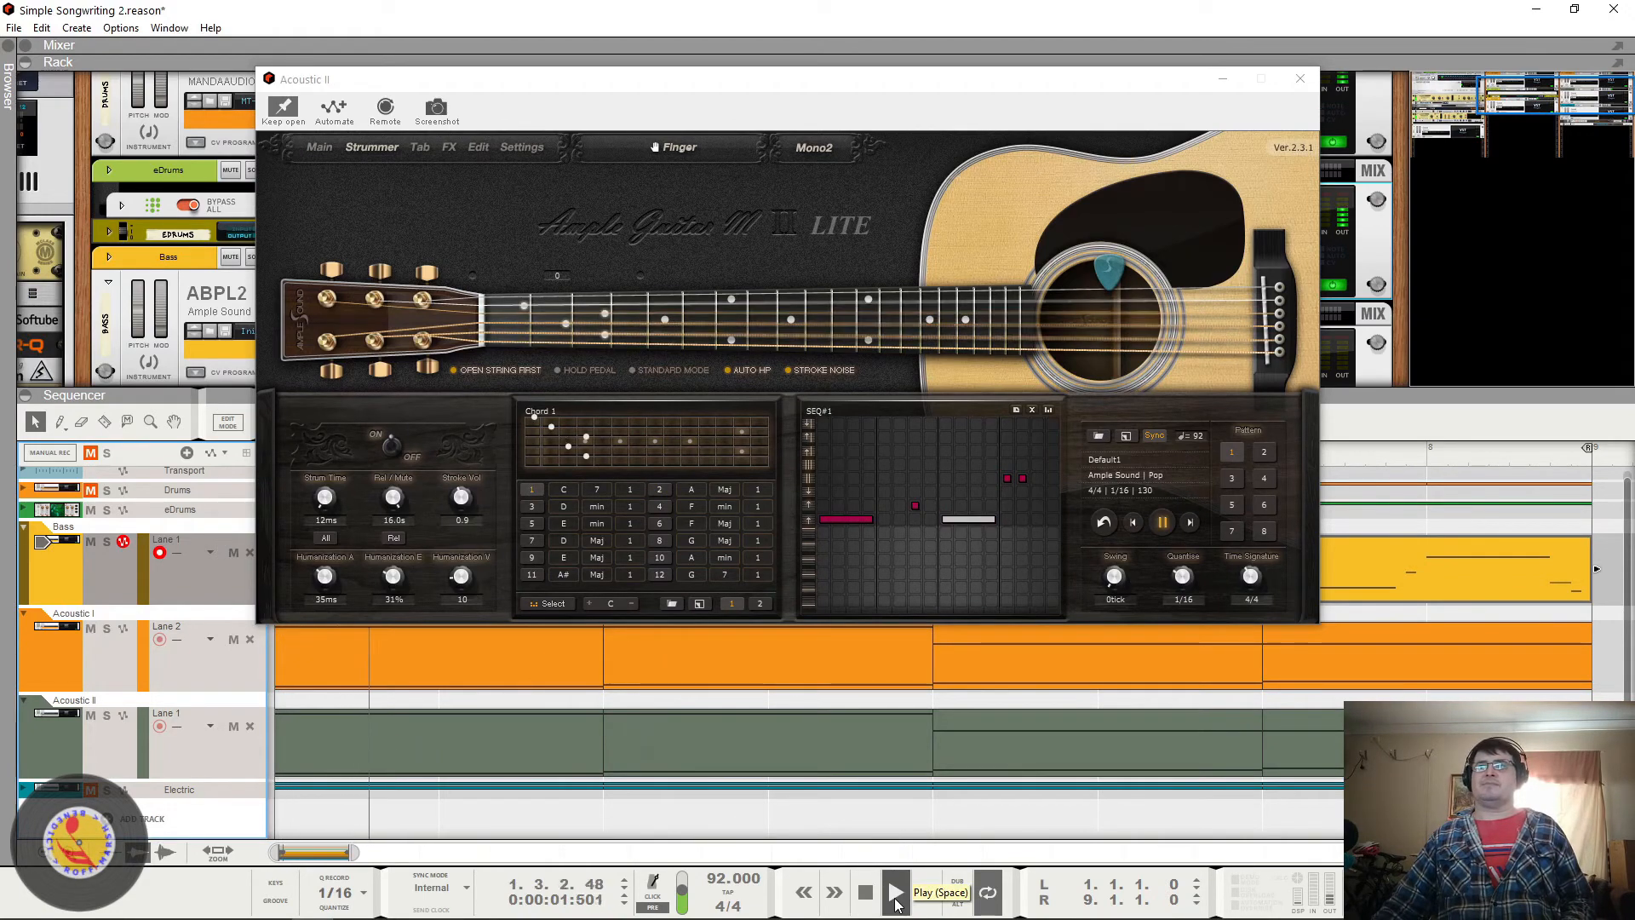
{"action": "key", "text": "space"}
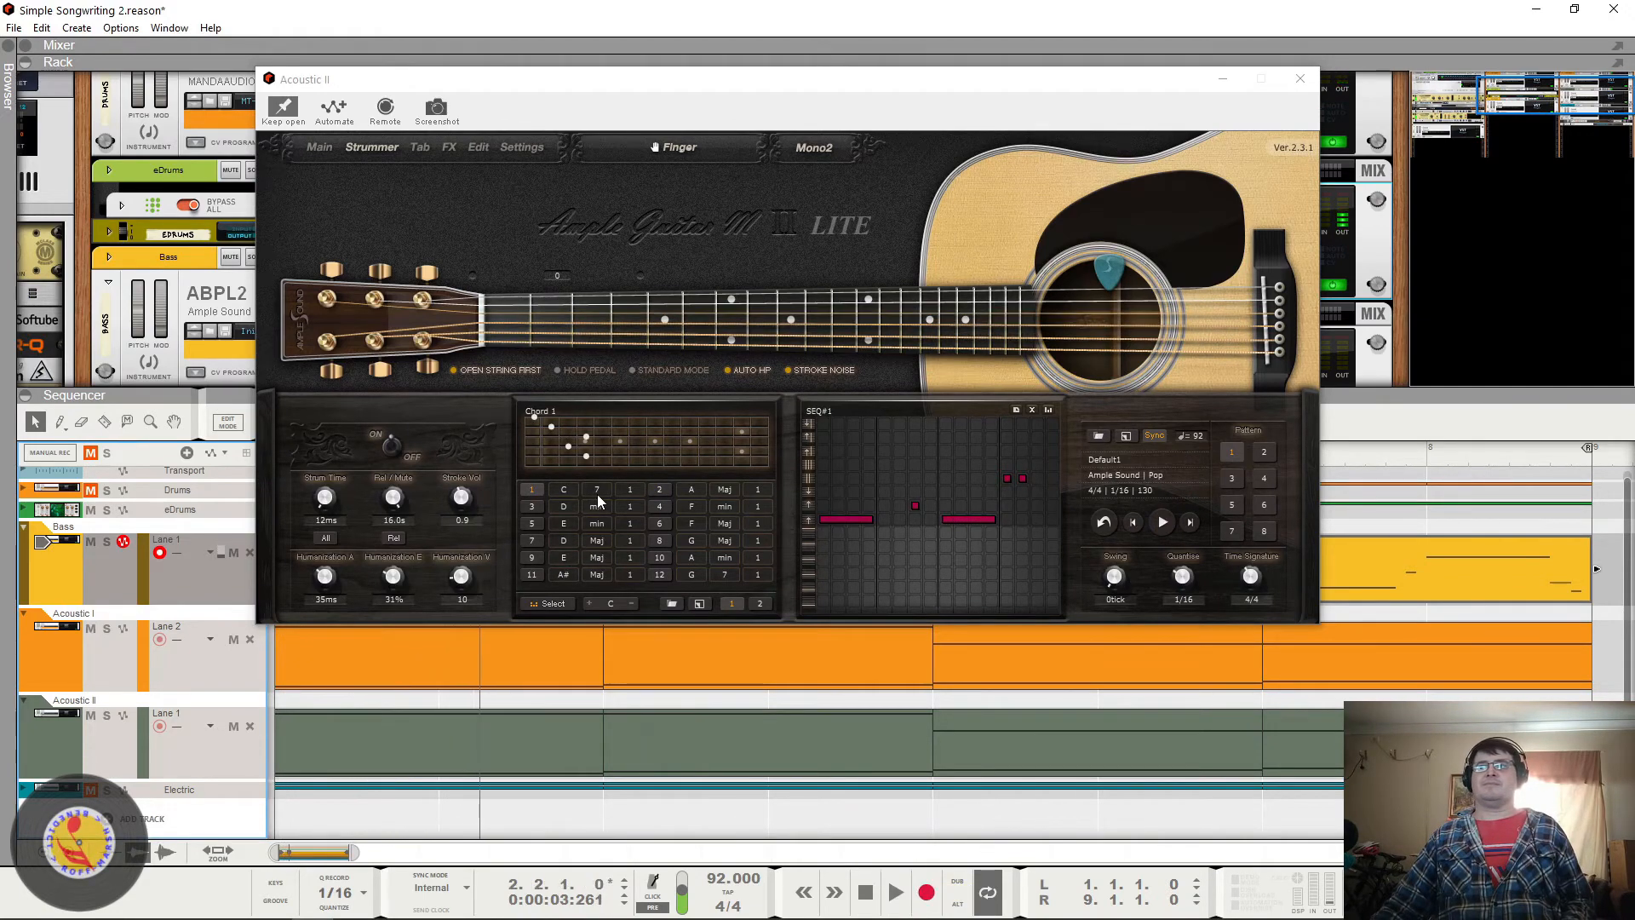
Step: Set chord 1 in the Strummer back to C Maj and play the opening from the song start
{"action": "left_click", "coordinate": [596, 492]}
{"action": "left_click", "coordinate": [619, 295]}
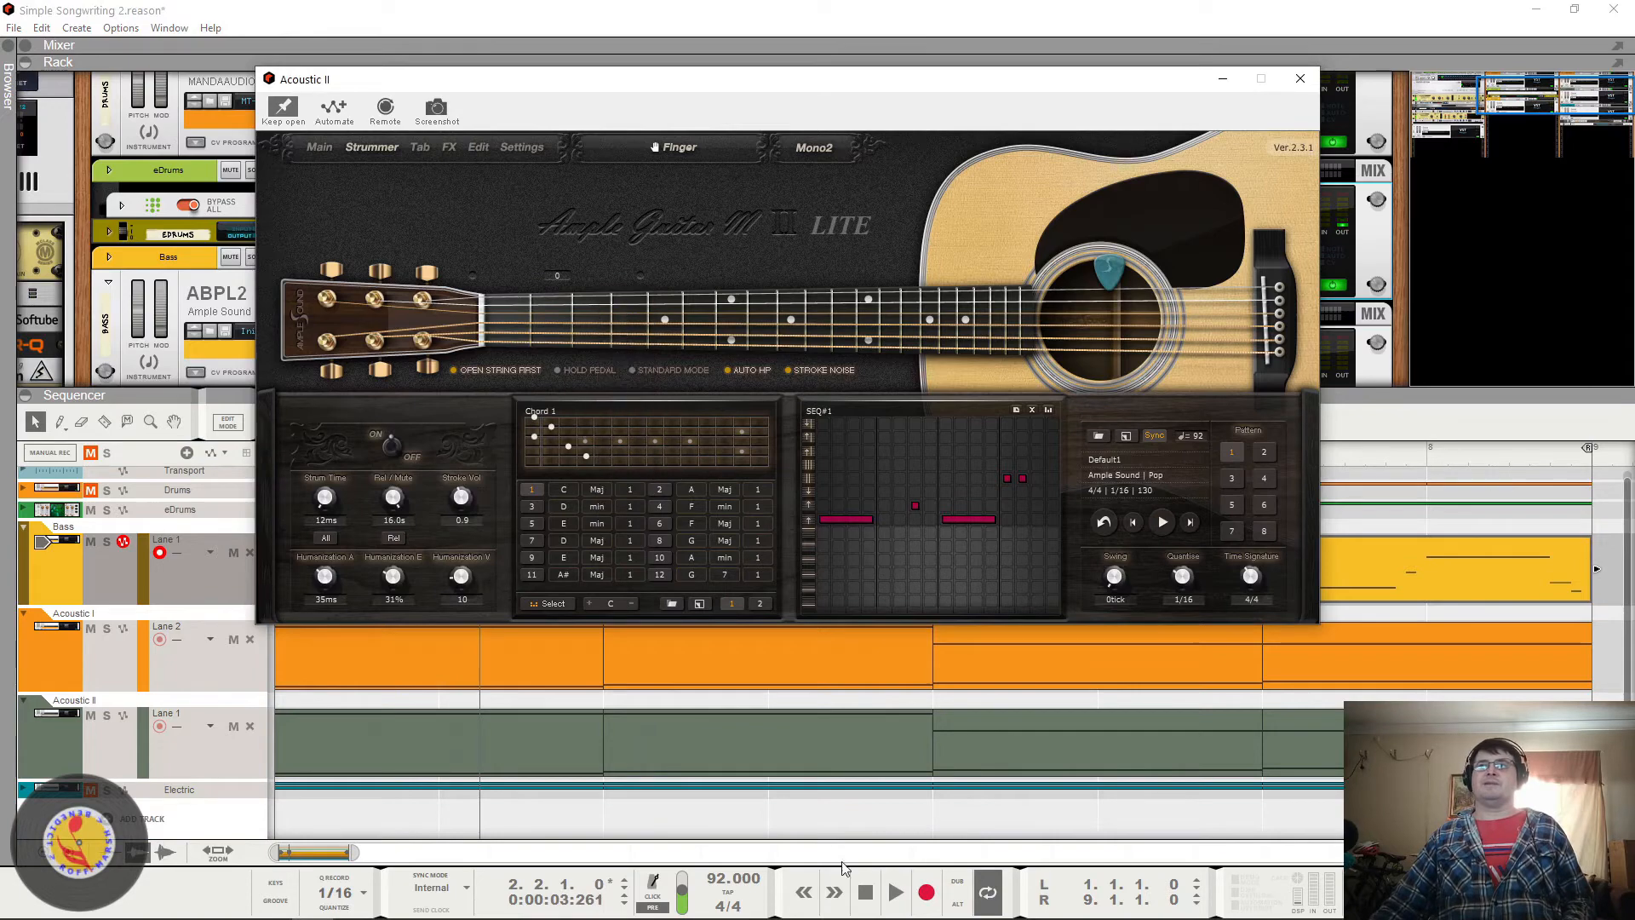
{"action": "left_click", "coordinate": [869, 895]}
{"action": "left_click", "coordinate": [895, 892]}
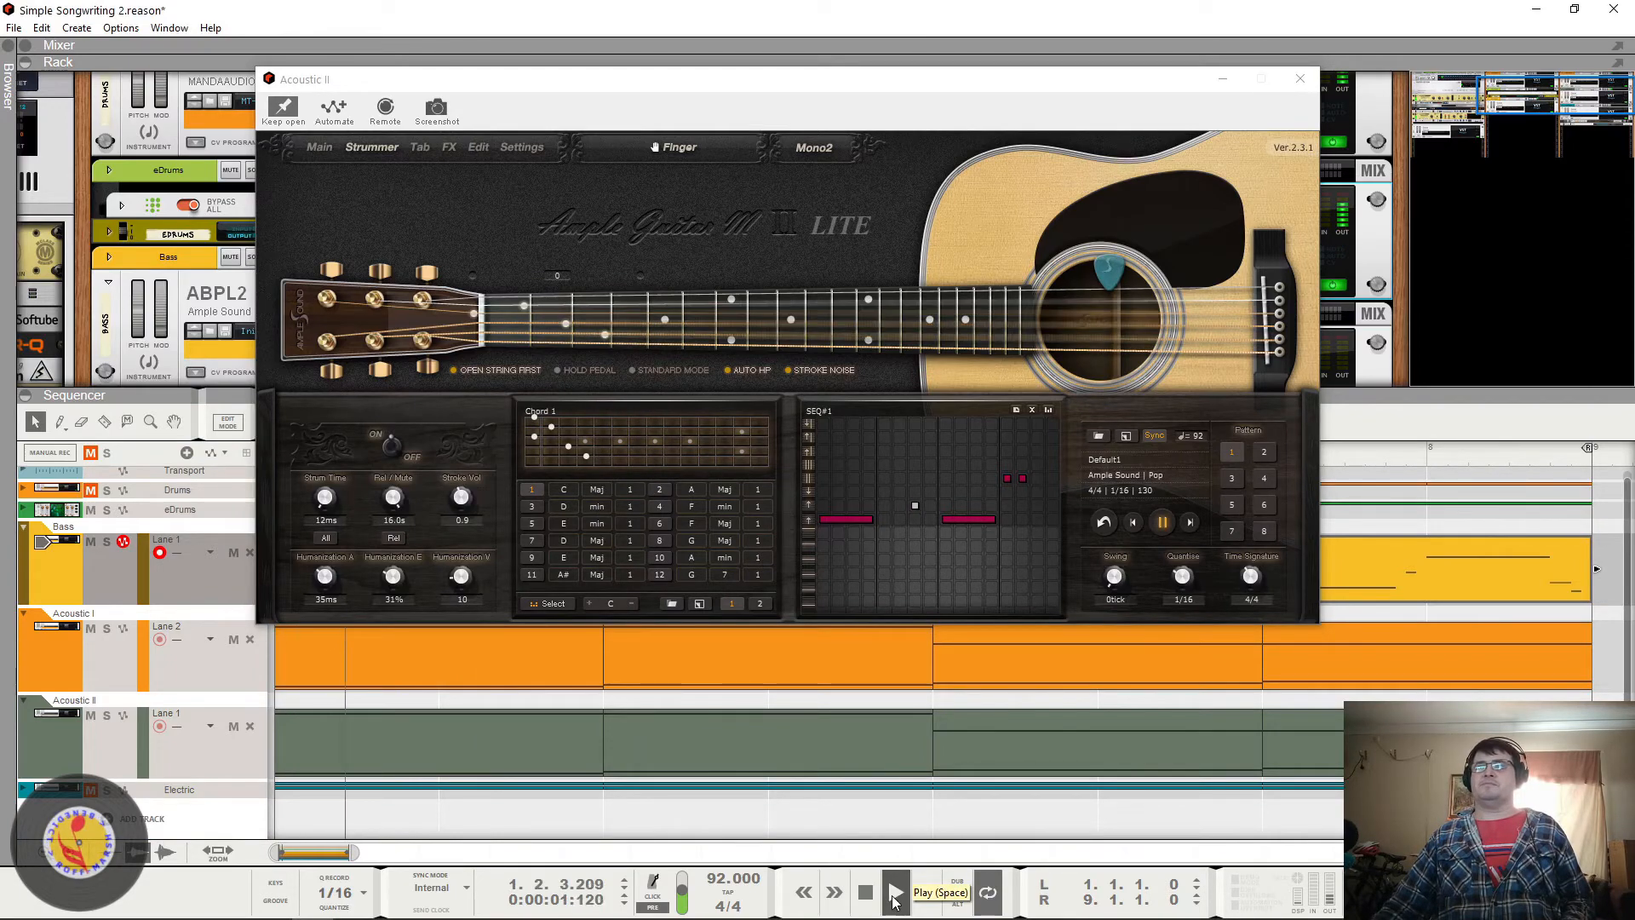
Step: Change chord 1 in the Strummer to C aug and listen to the opening from the song start
{"action": "left_click", "coordinate": [605, 488]}
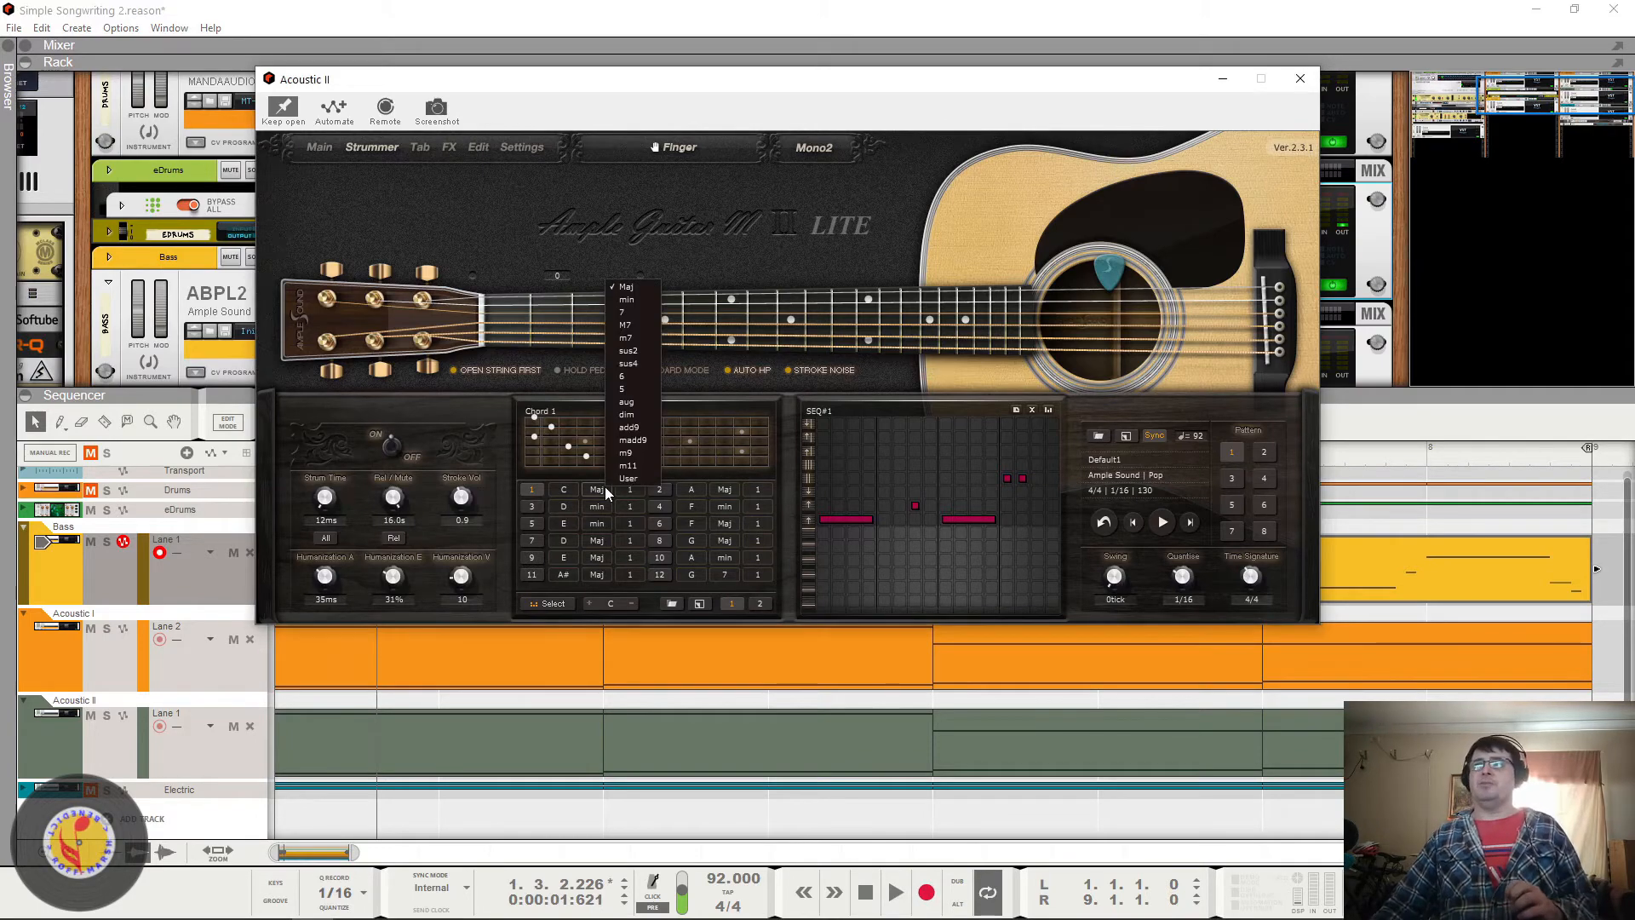
{"action": "left_click", "coordinate": [650, 402]}
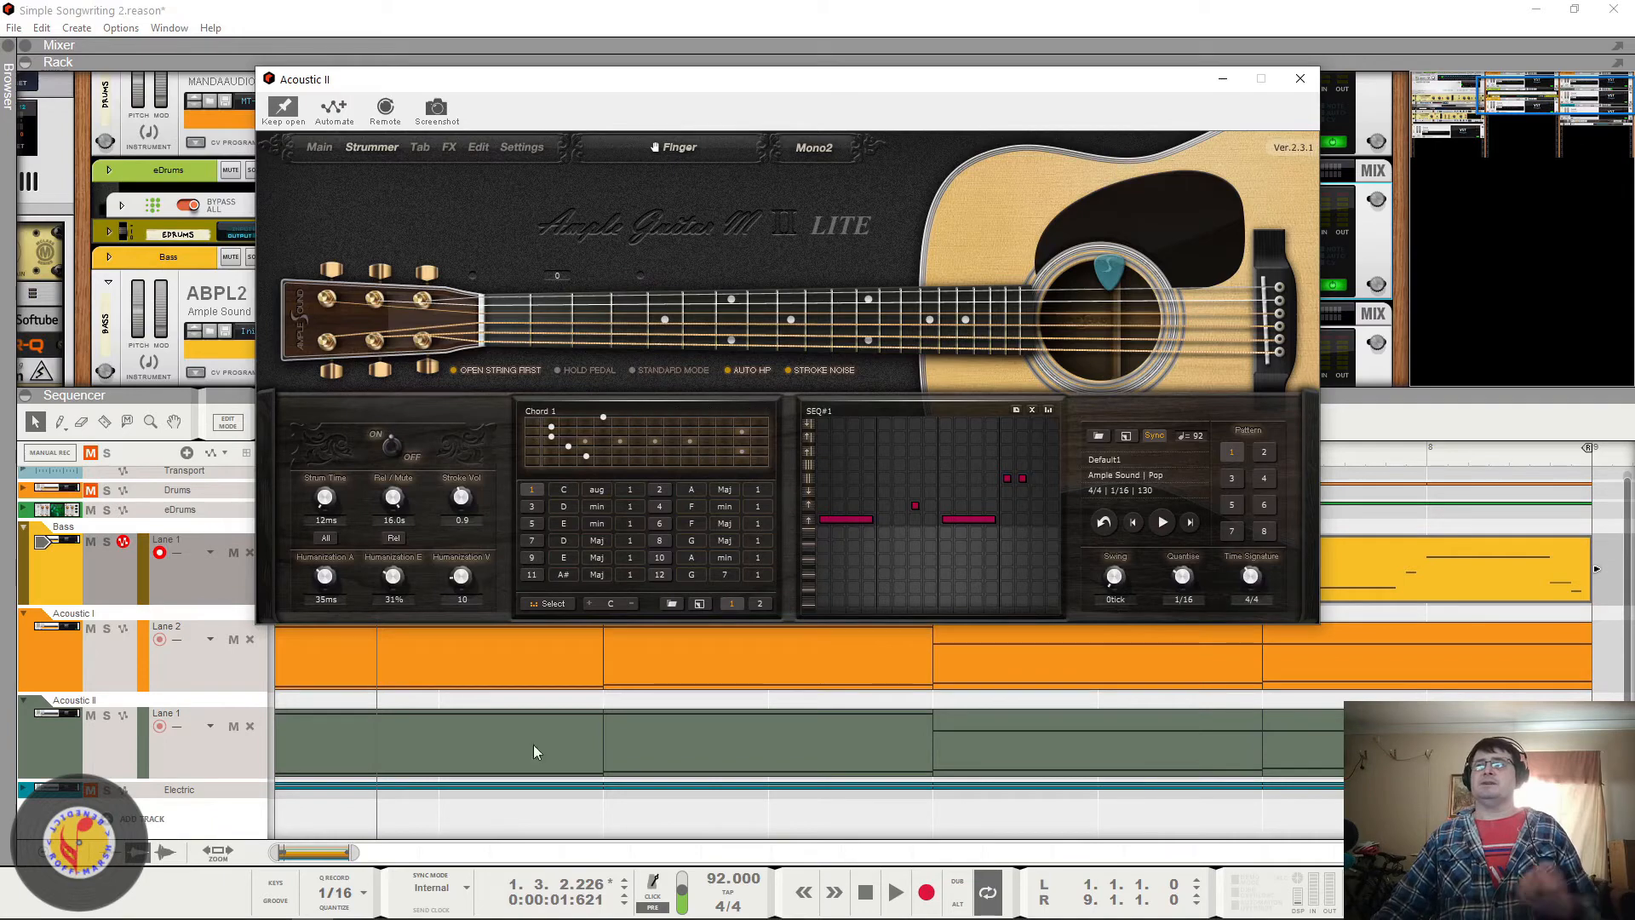
{"action": "left_click", "coordinate": [863, 894]}
{"action": "left_click", "coordinate": [895, 892]}
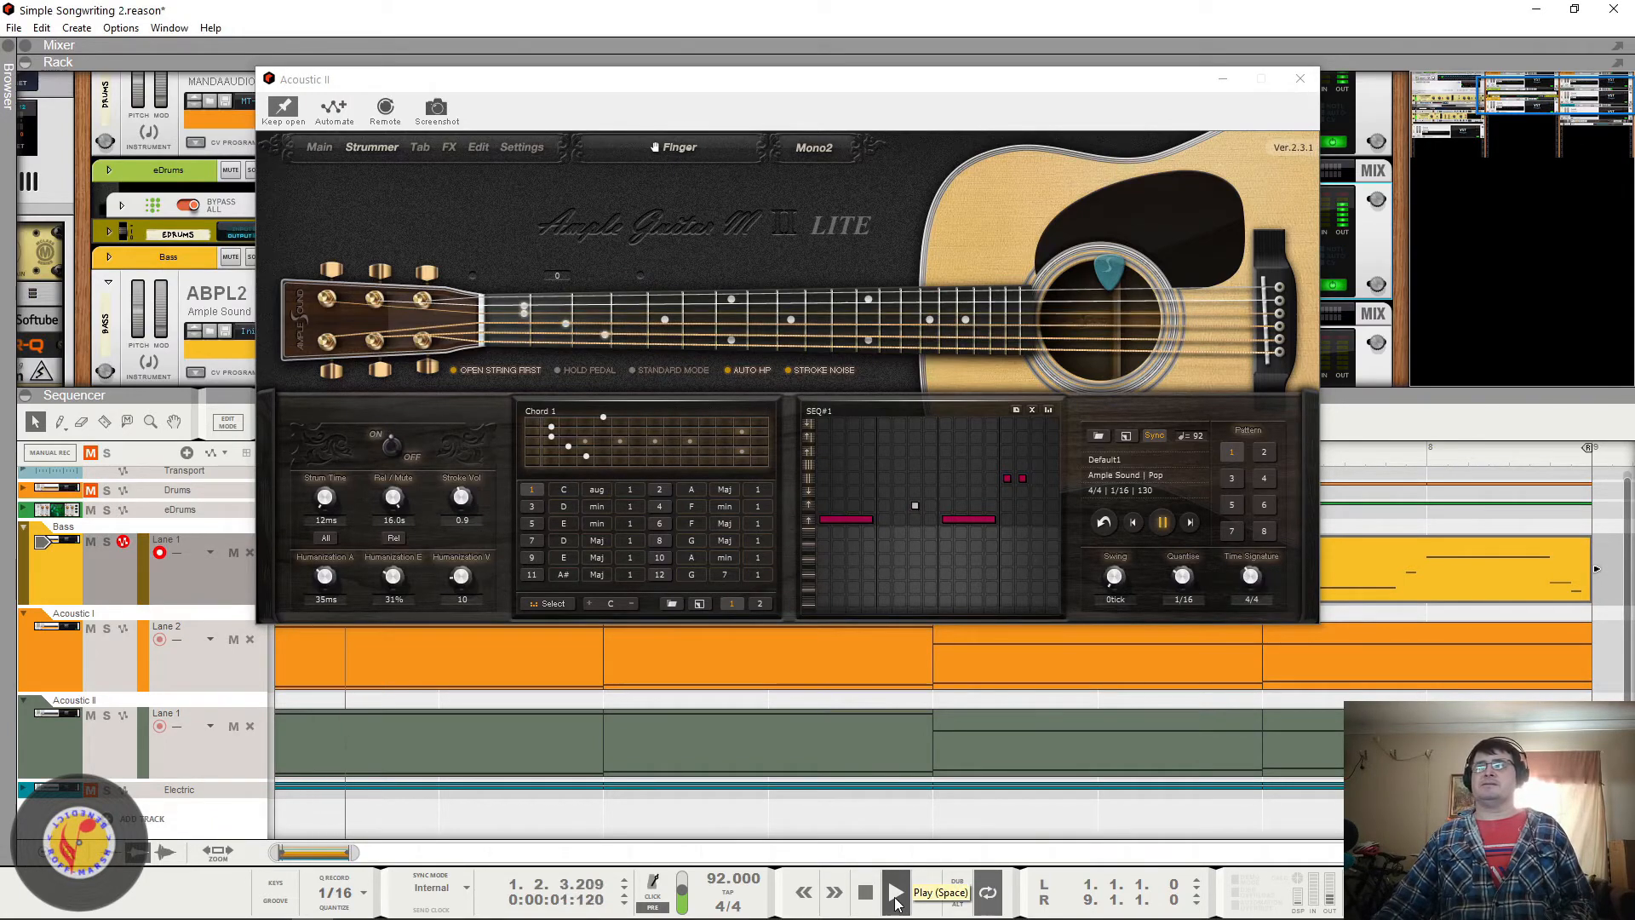
{"action": "left_click", "coordinate": [895, 893]}
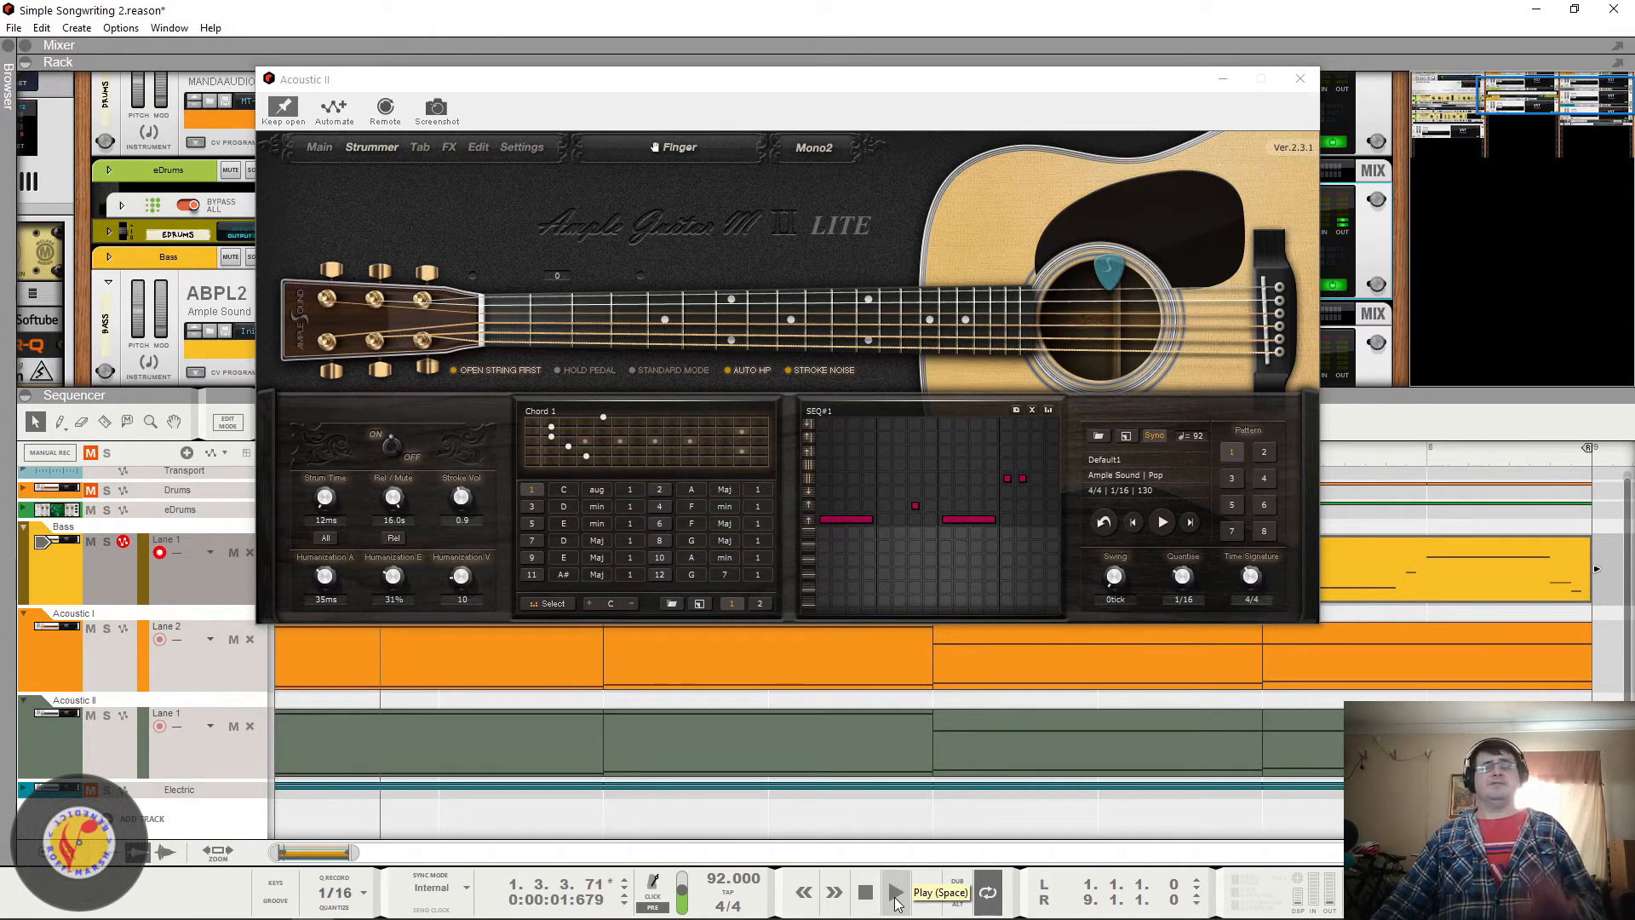
Step: Return to the song start and restore chord 1 in the Strummer to C Maj
{"action": "left_click", "coordinate": [865, 892]}
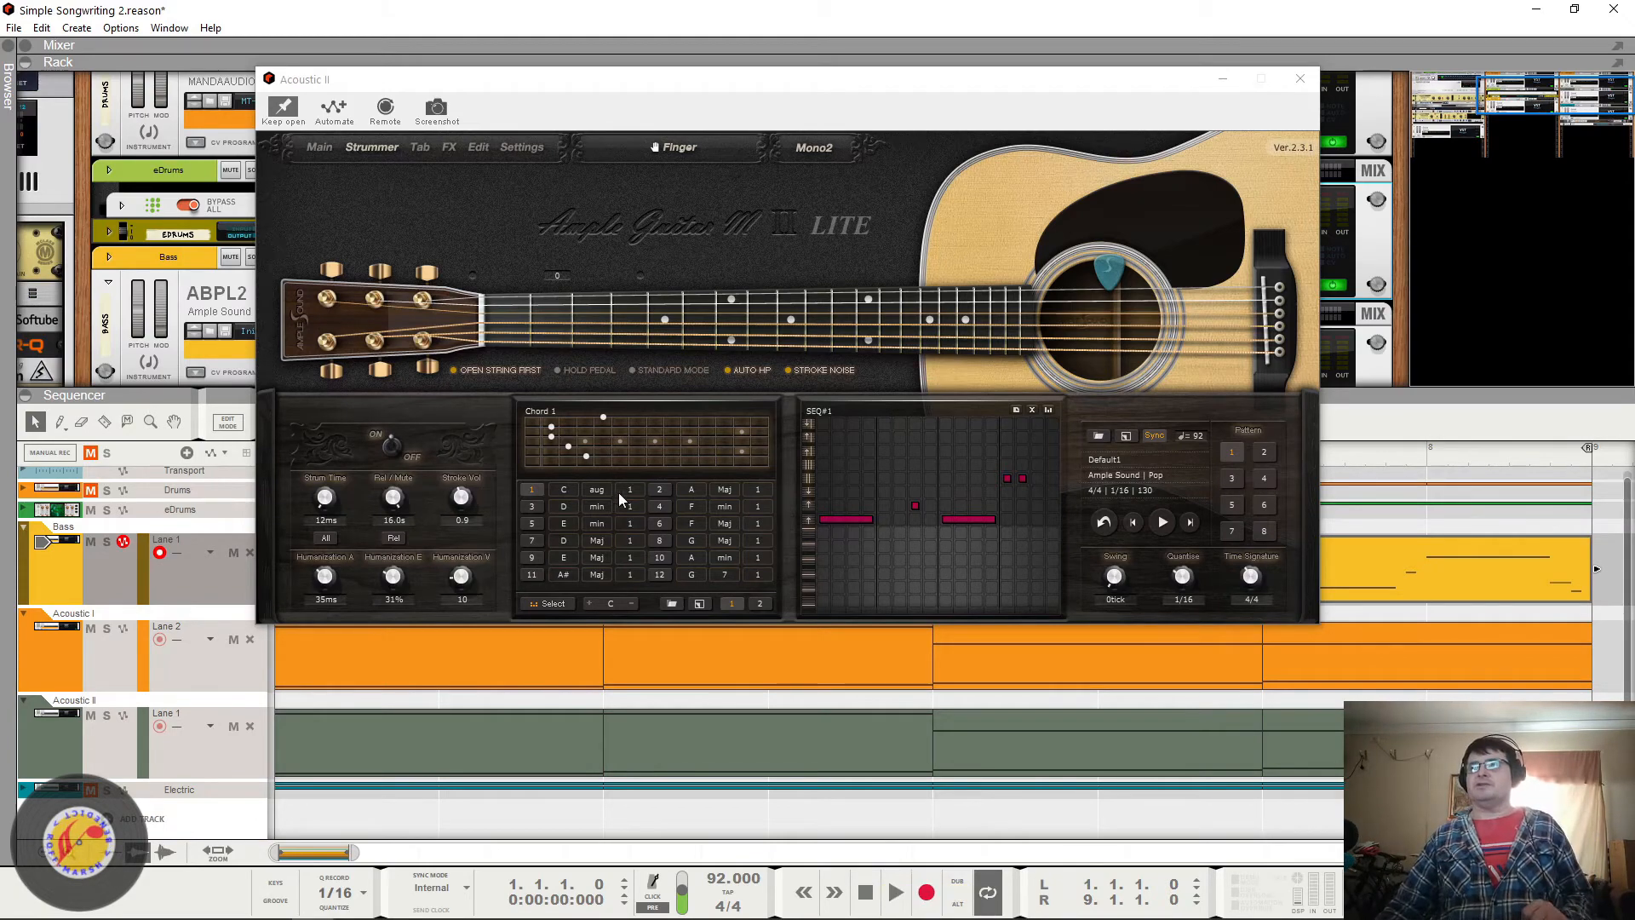
{"action": "left_click", "coordinate": [596, 491]}
{"action": "left_click", "coordinate": [619, 290]}
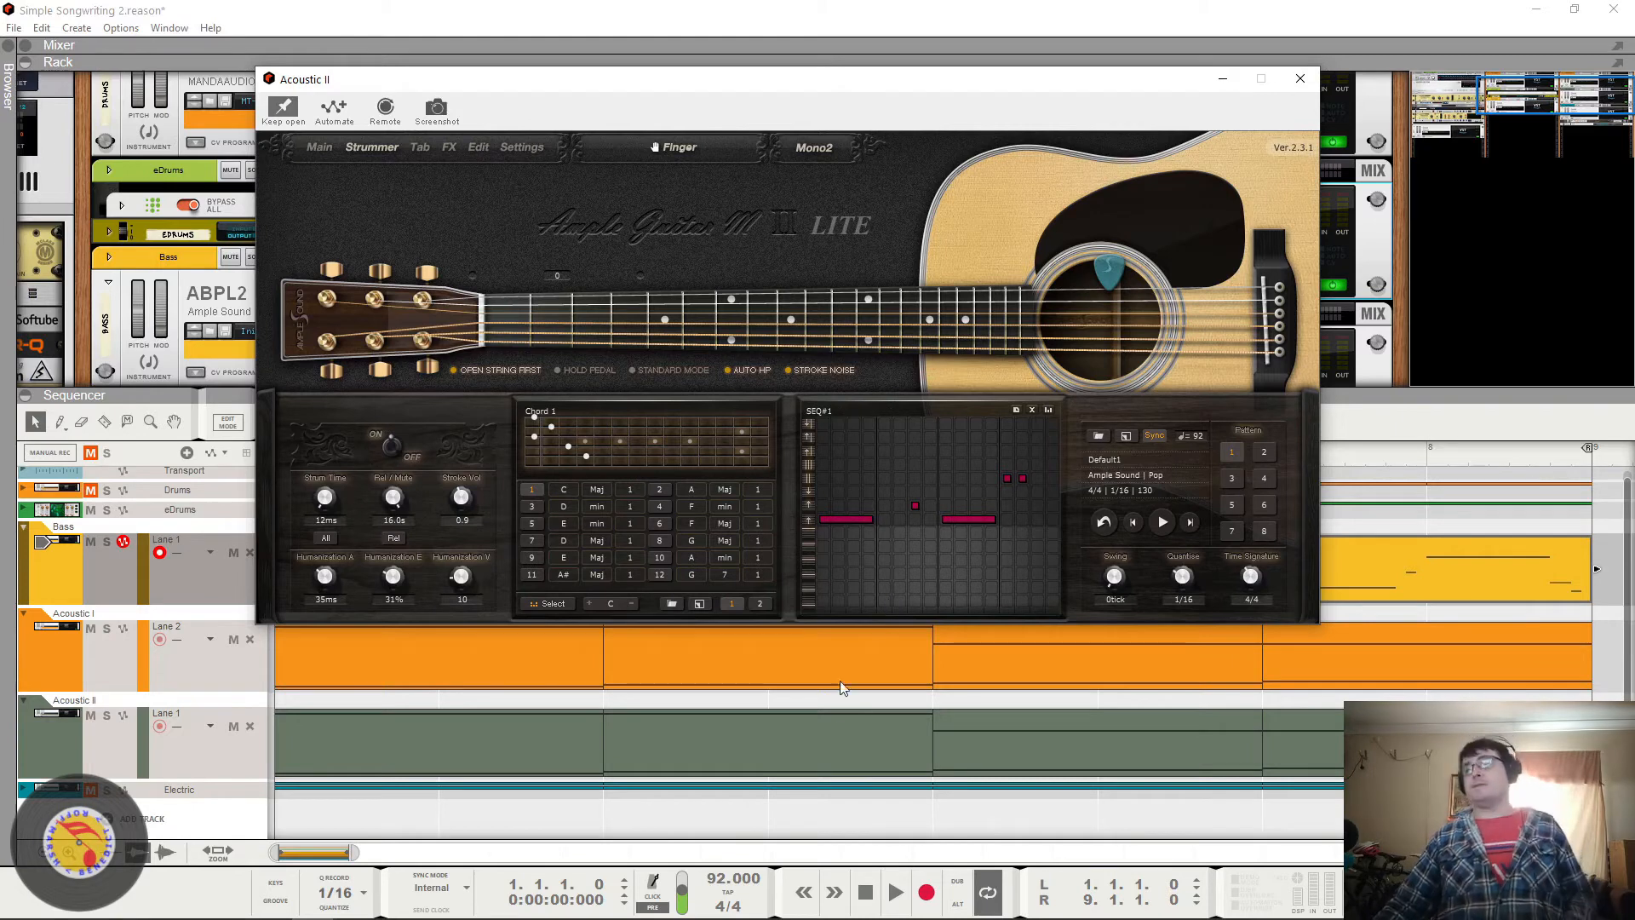
Step: Play the song from the start twice to hear the acoustic guitar strumming, and close the Acoustic II instrument window
{"action": "left_click", "coordinate": [867, 902]}
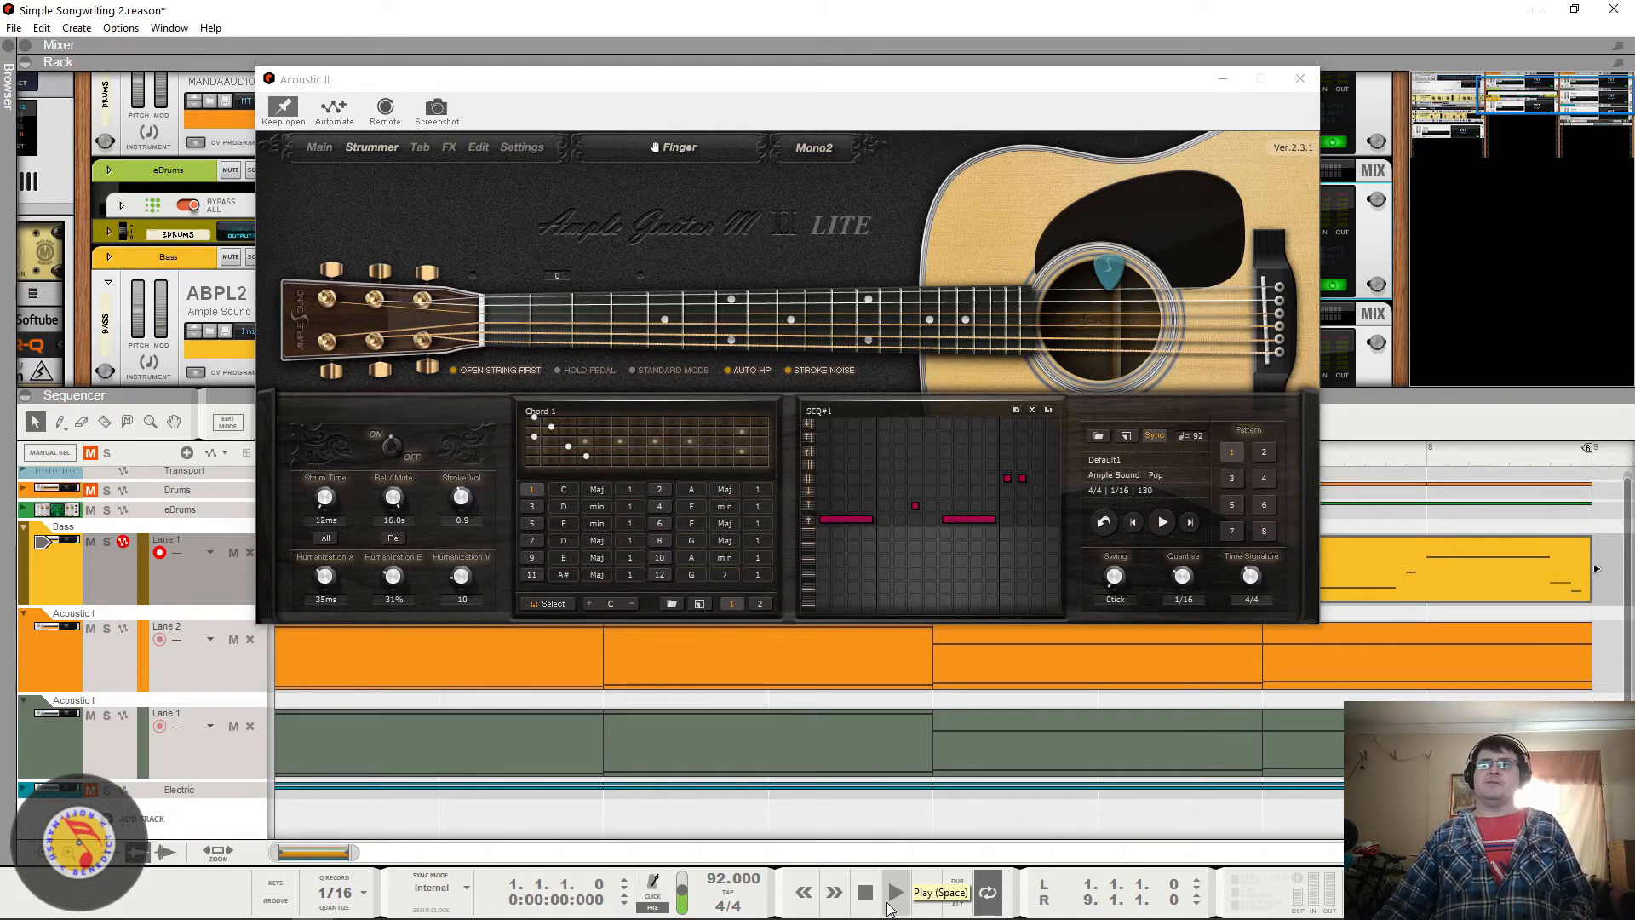
{"action": "left_click", "coordinate": [888, 906]}
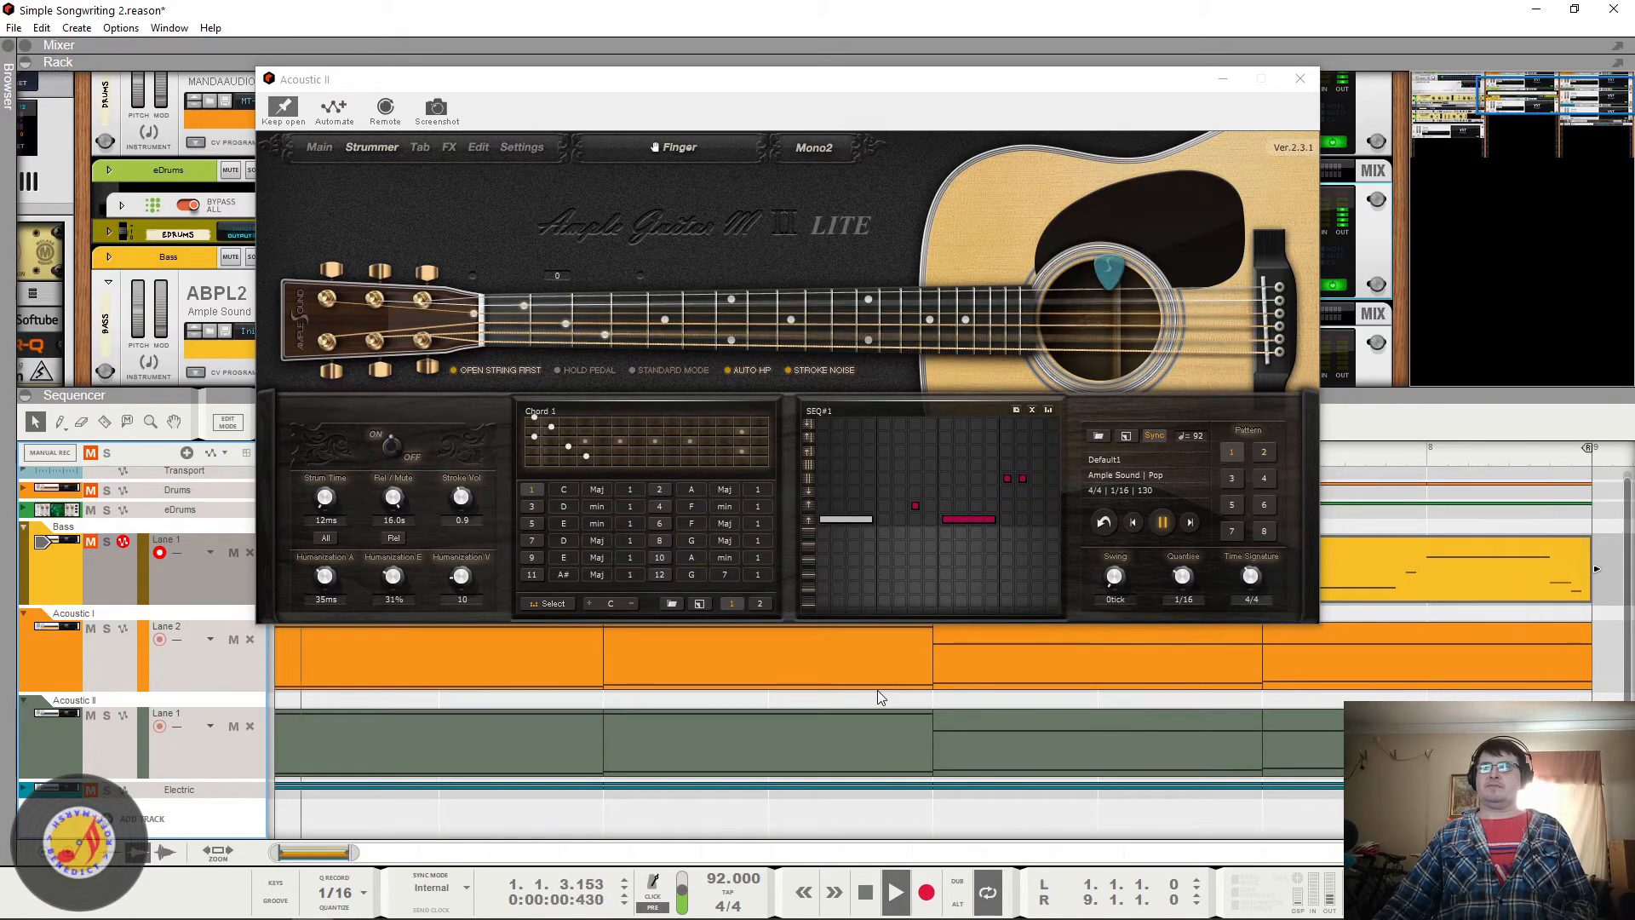
{"action": "key", "text": "space"}
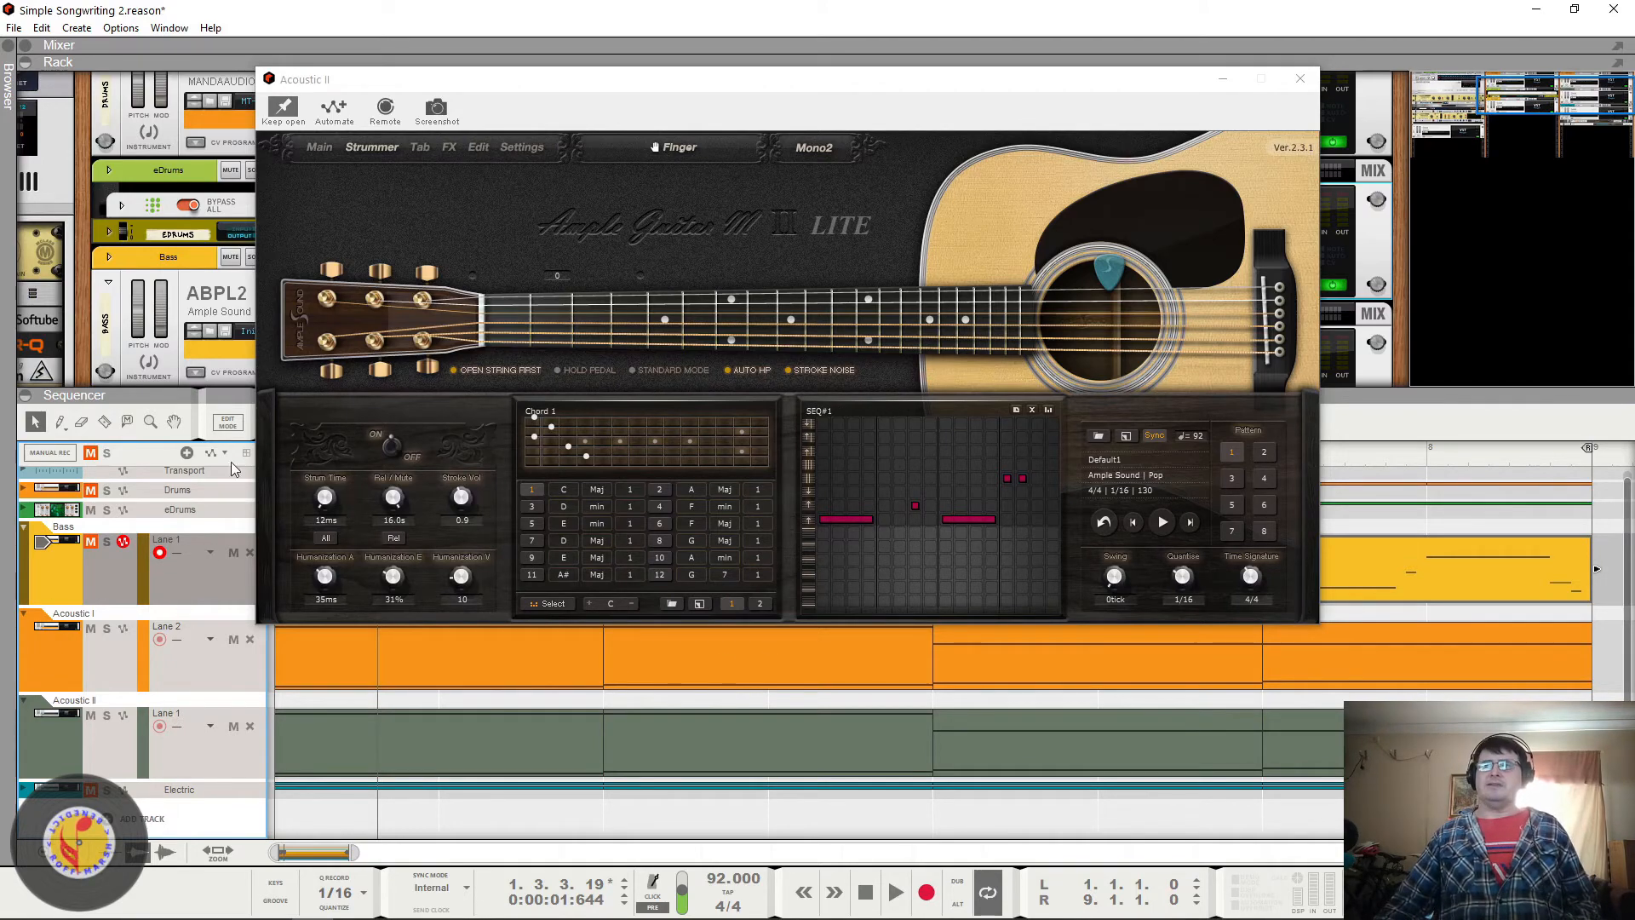
{"action": "left_click", "coordinate": [864, 896]}
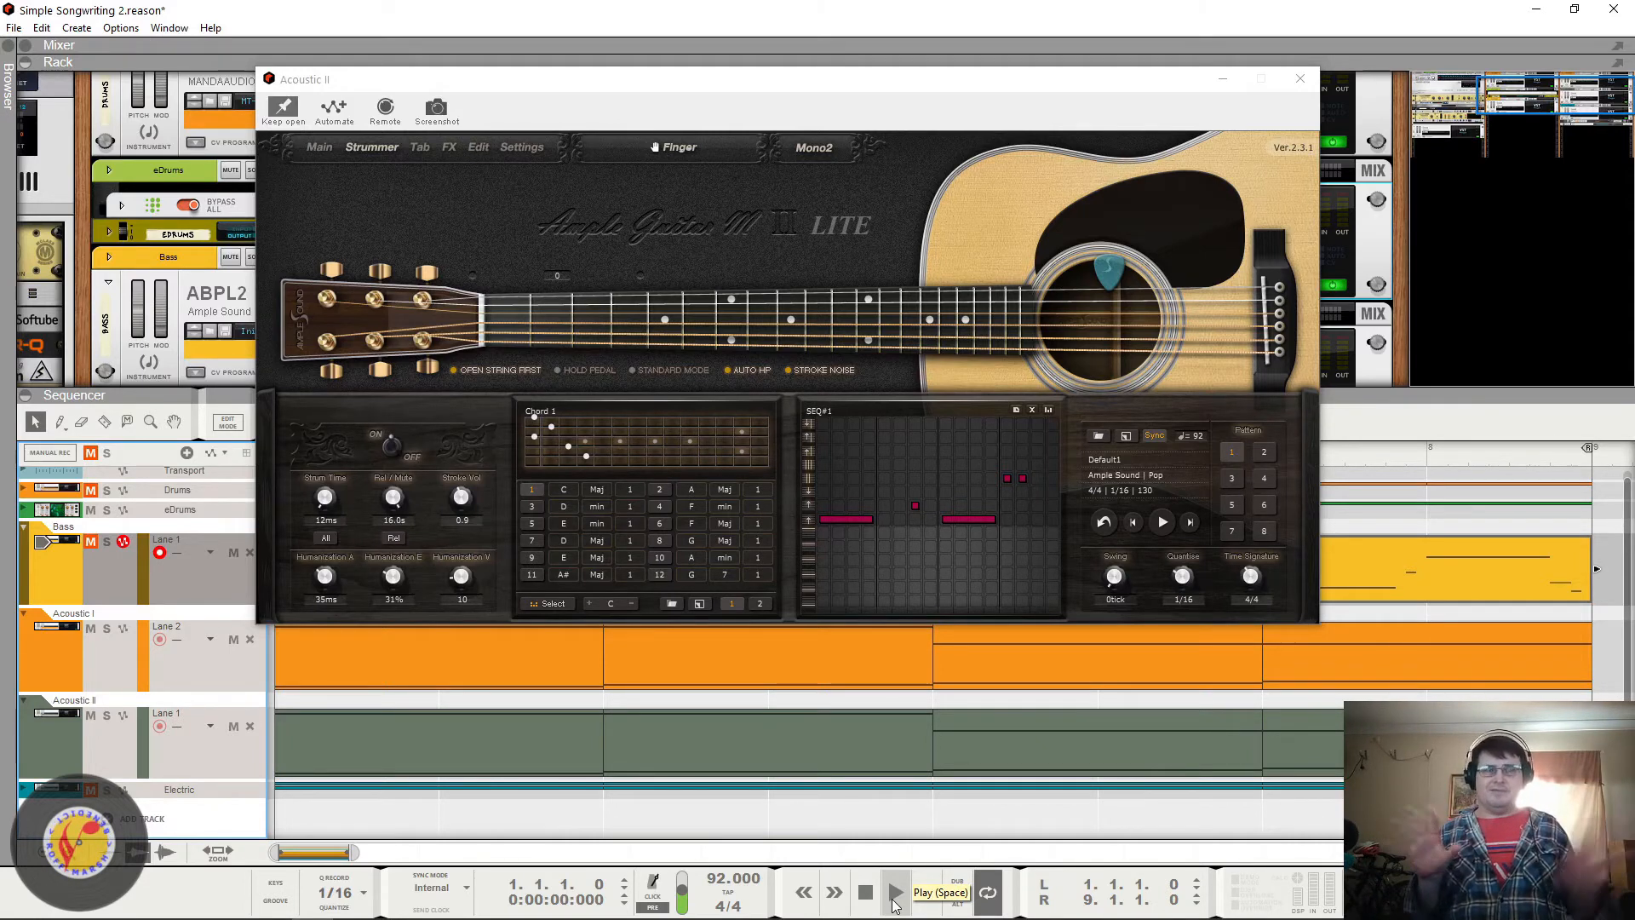
{"action": "left_click", "coordinate": [895, 905]}
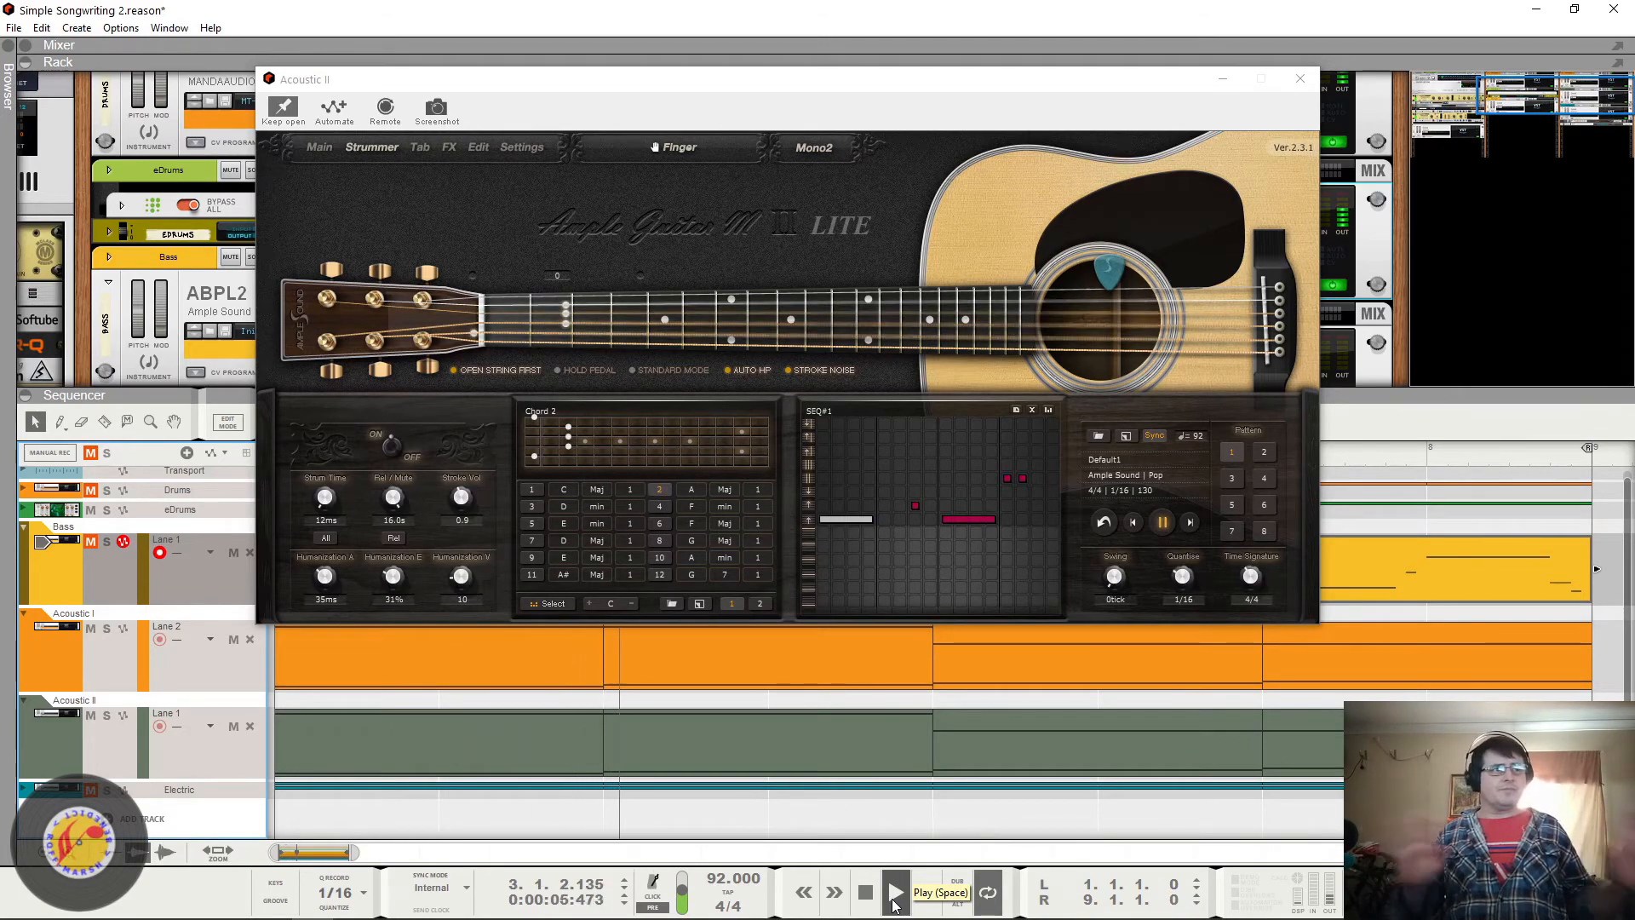
{"action": "key", "text": "space"}
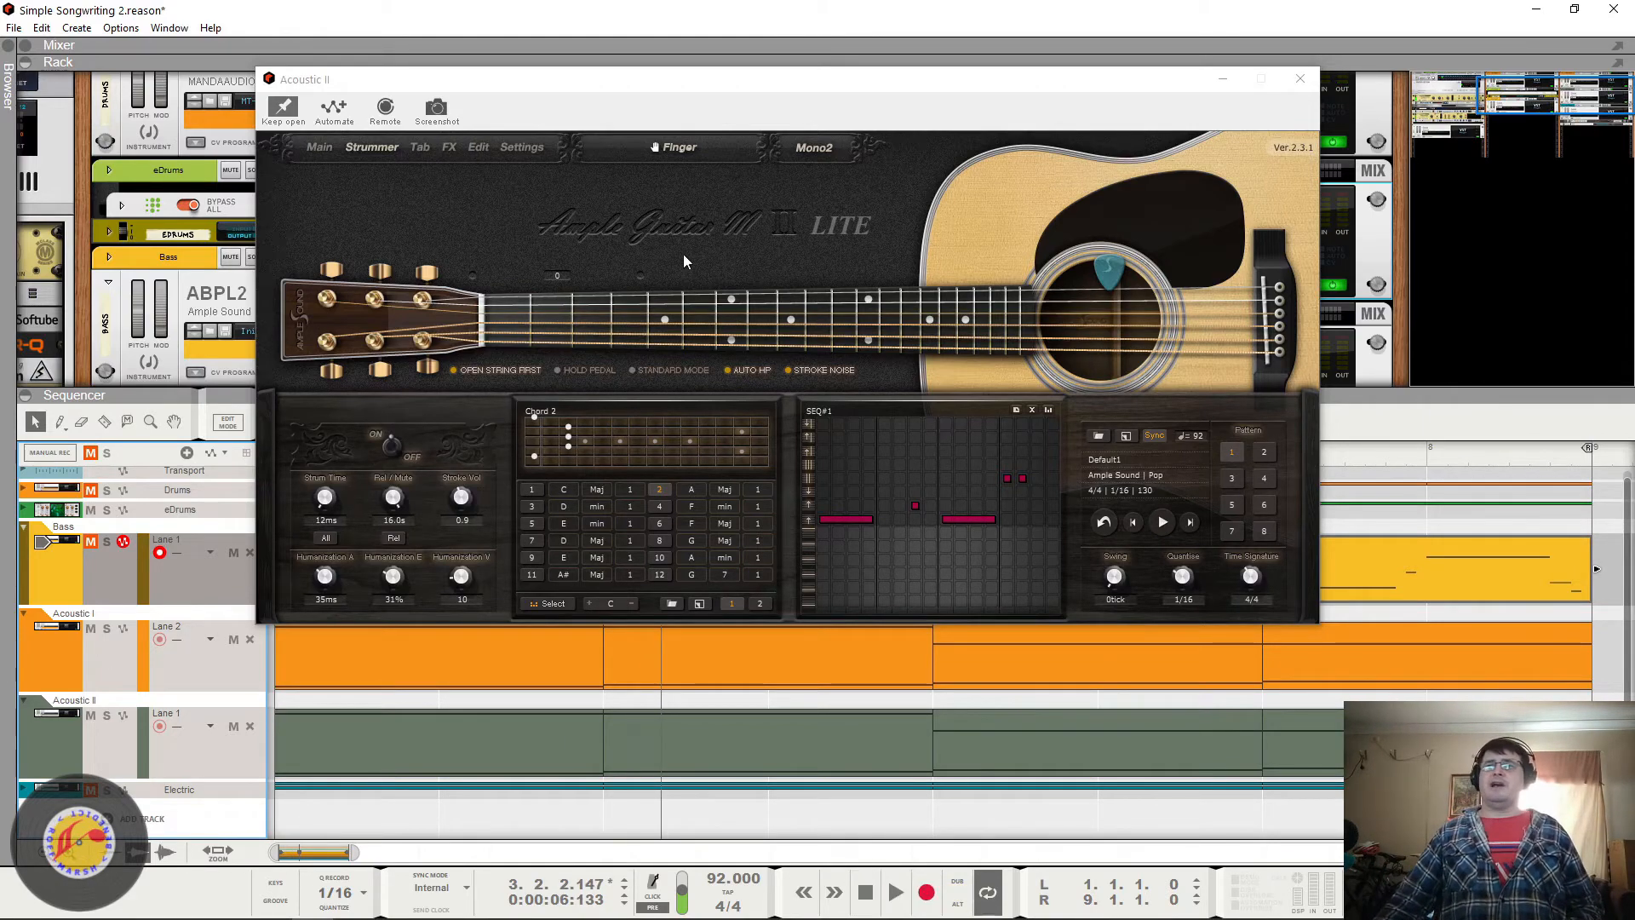
{"action": "left_click", "coordinate": [1299, 79]}
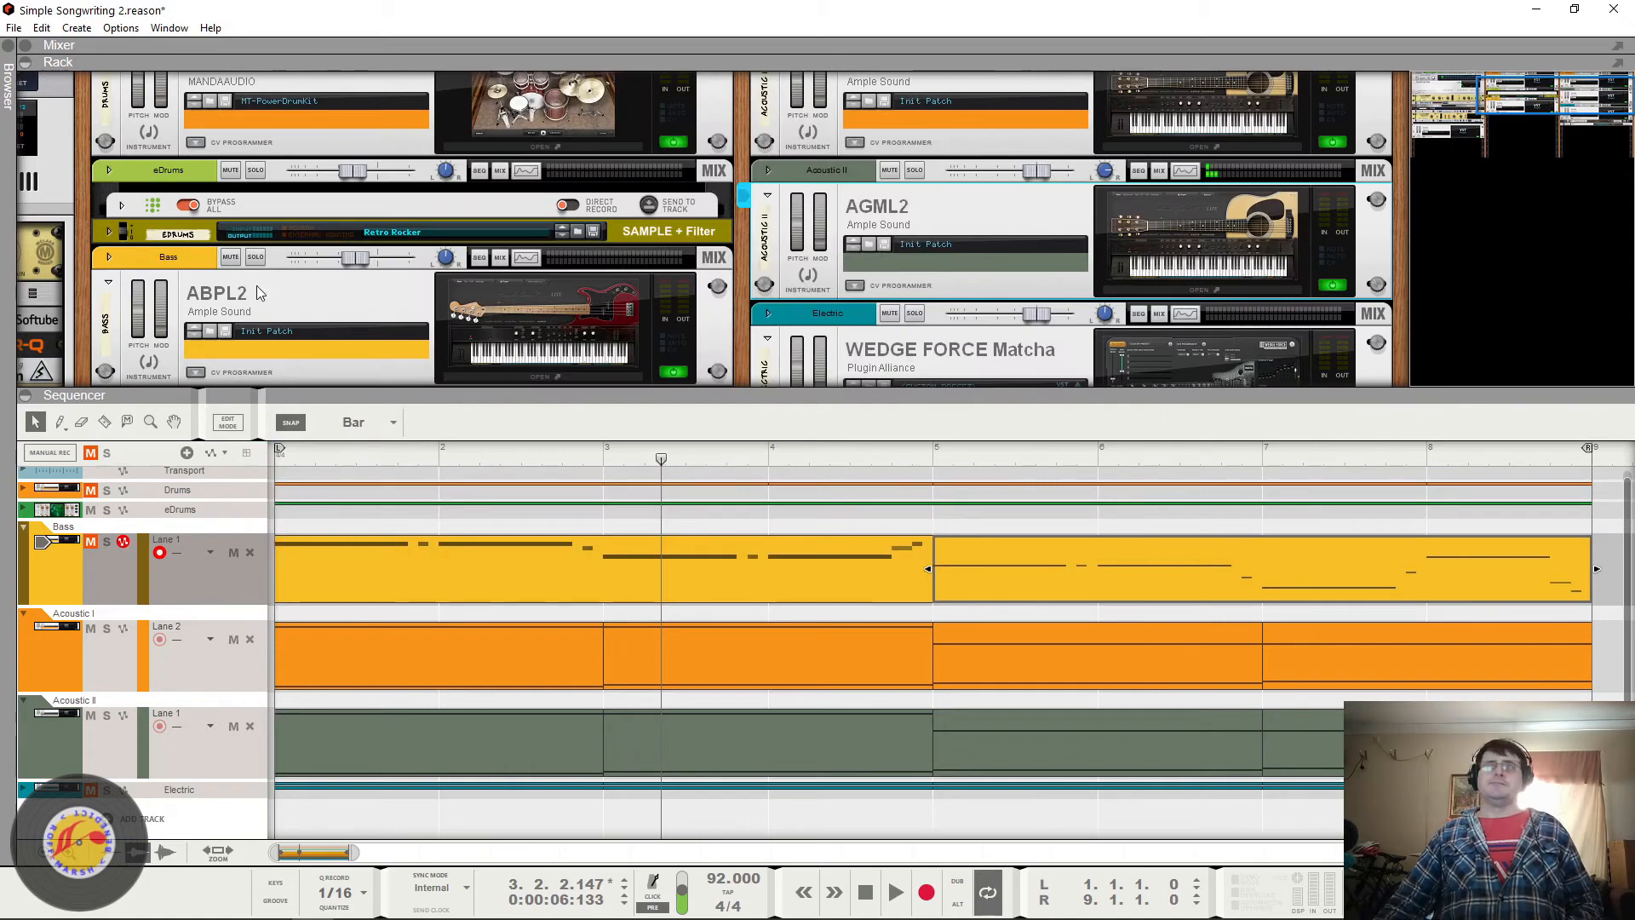
Step: Reset the Acoustic I and Acoustic II pans to centre in the mixer and play the song briefly
{"action": "key", "text": "F5"}
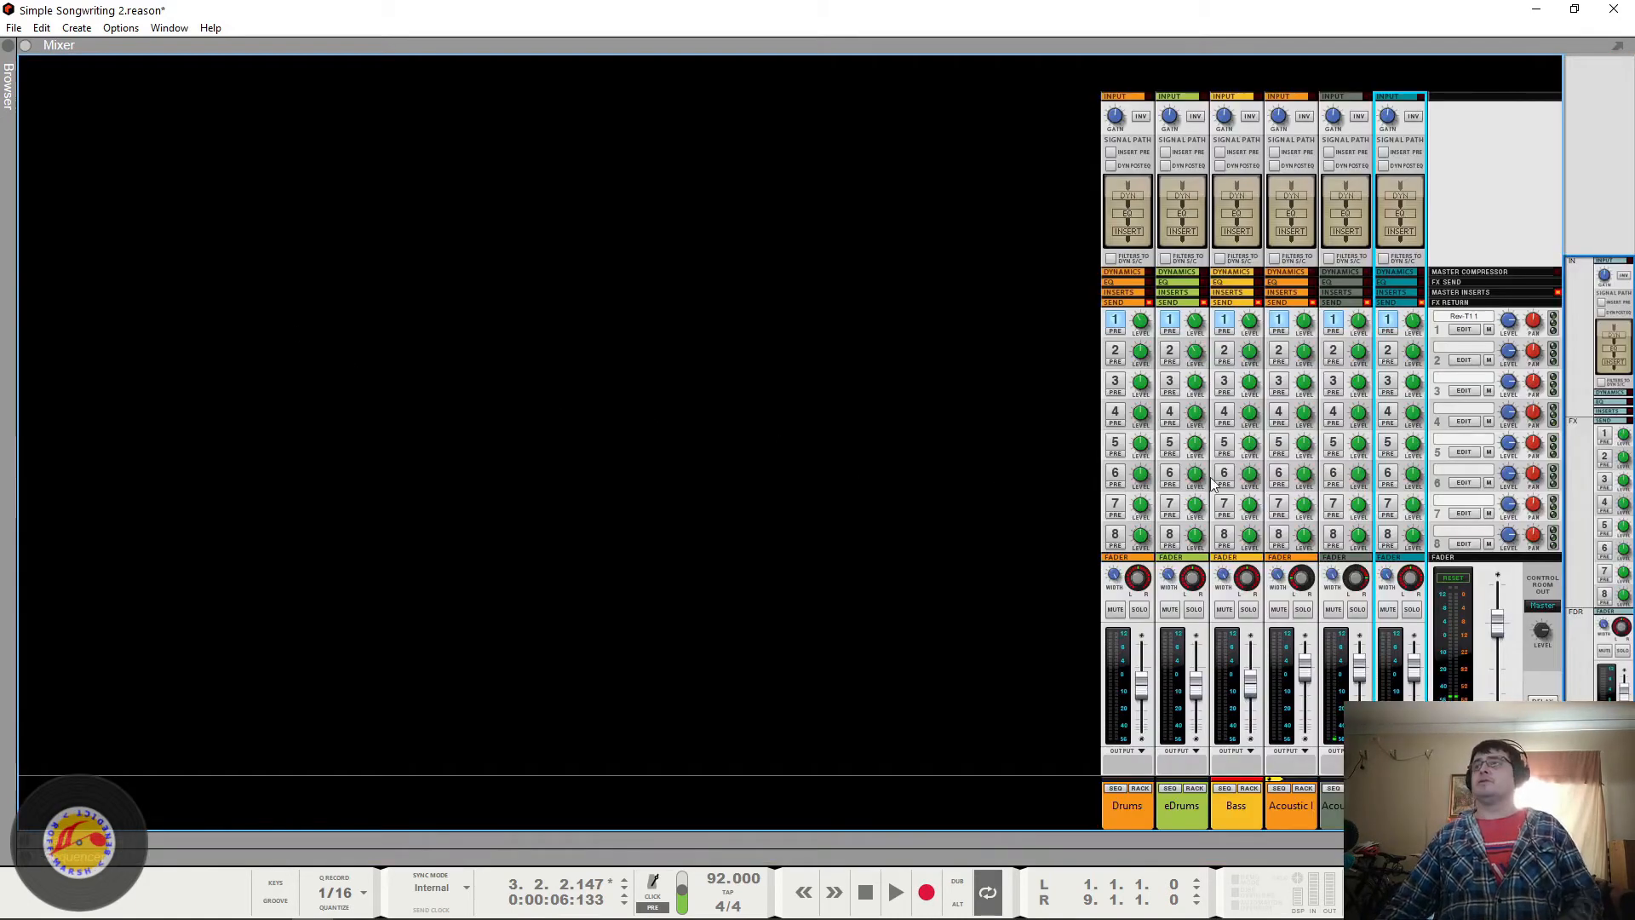
{"action": "left_click", "coordinate": [1302, 586]}
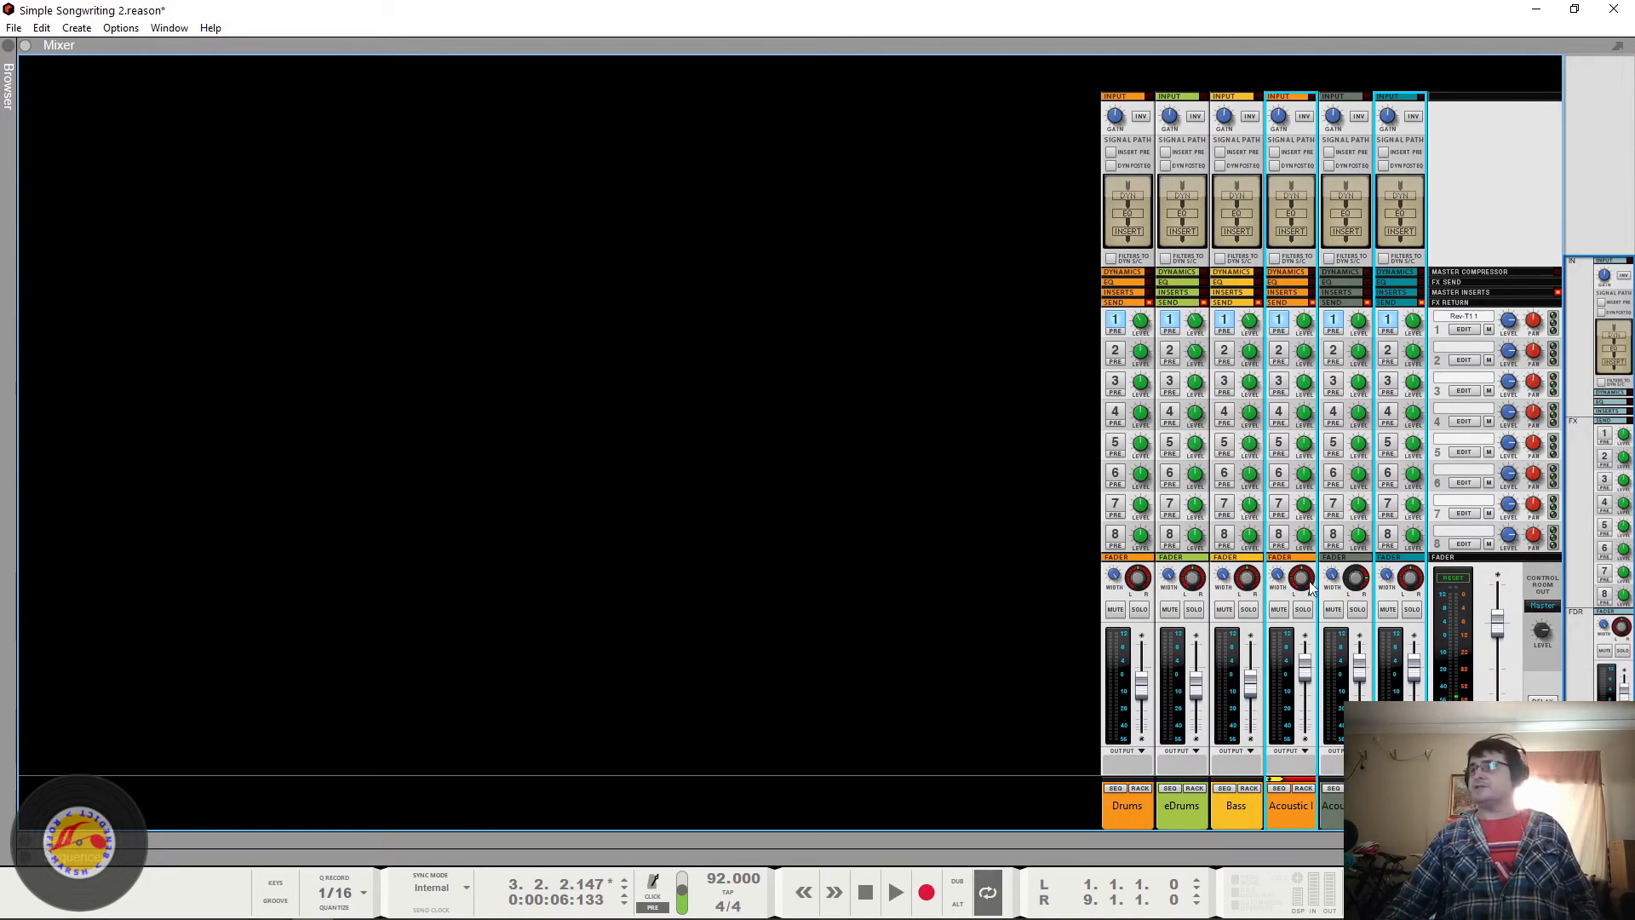
{"action": "left_click", "coordinate": [1350, 582]}
{"action": "key", "text": "space"}
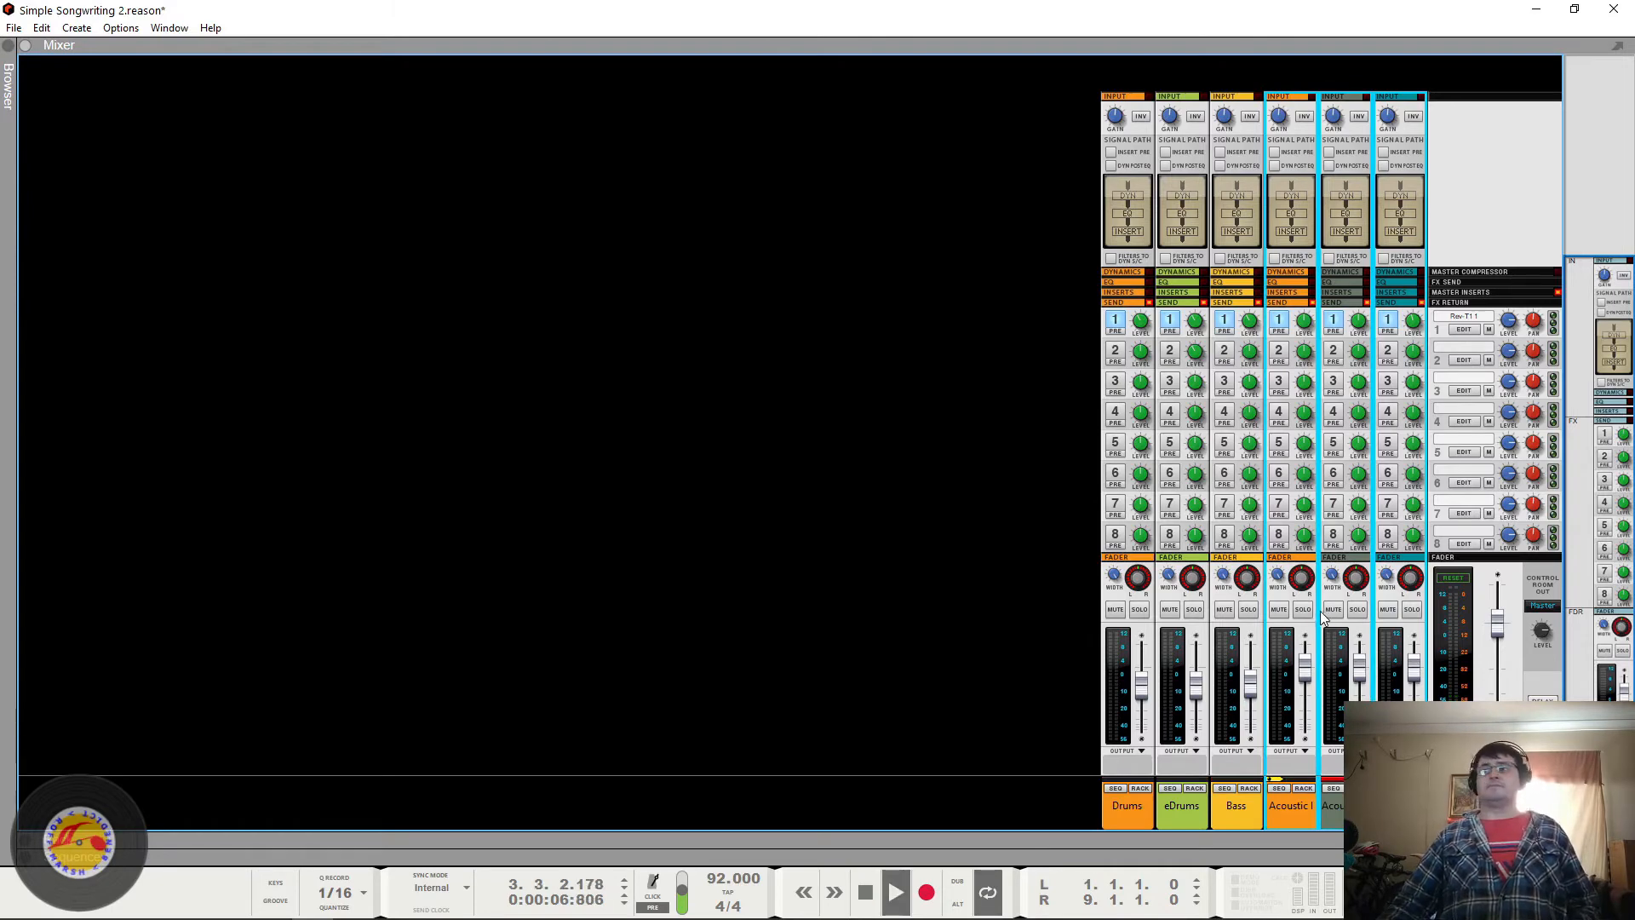
{"action": "left_click", "coordinate": [862, 901]}
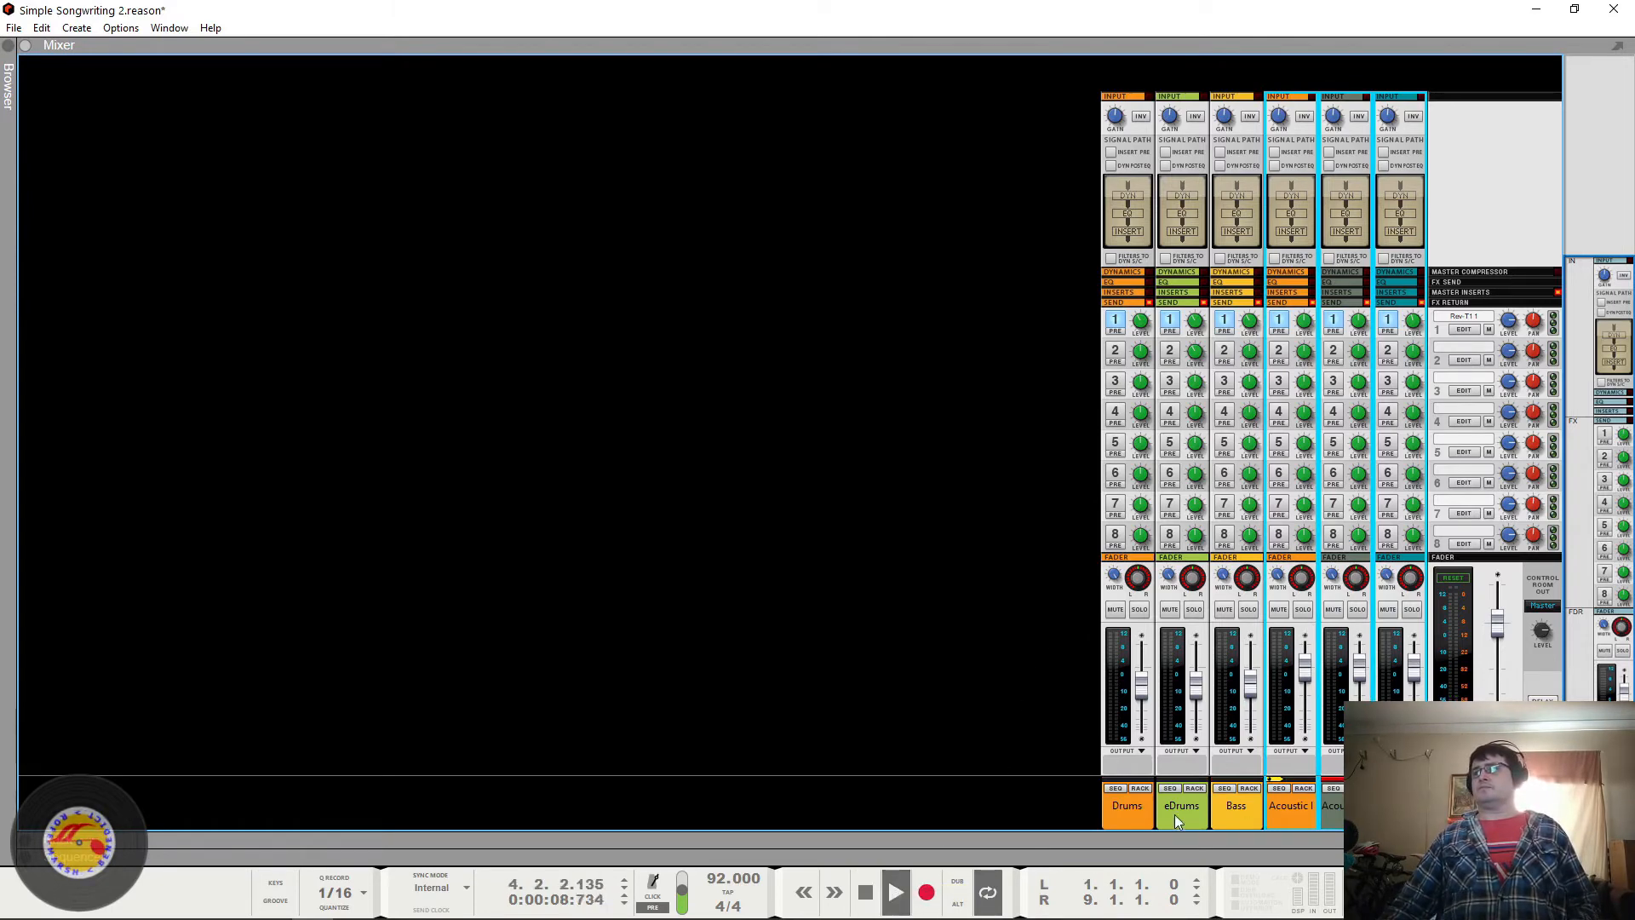
{"action": "left_click", "coordinate": [892, 894]}
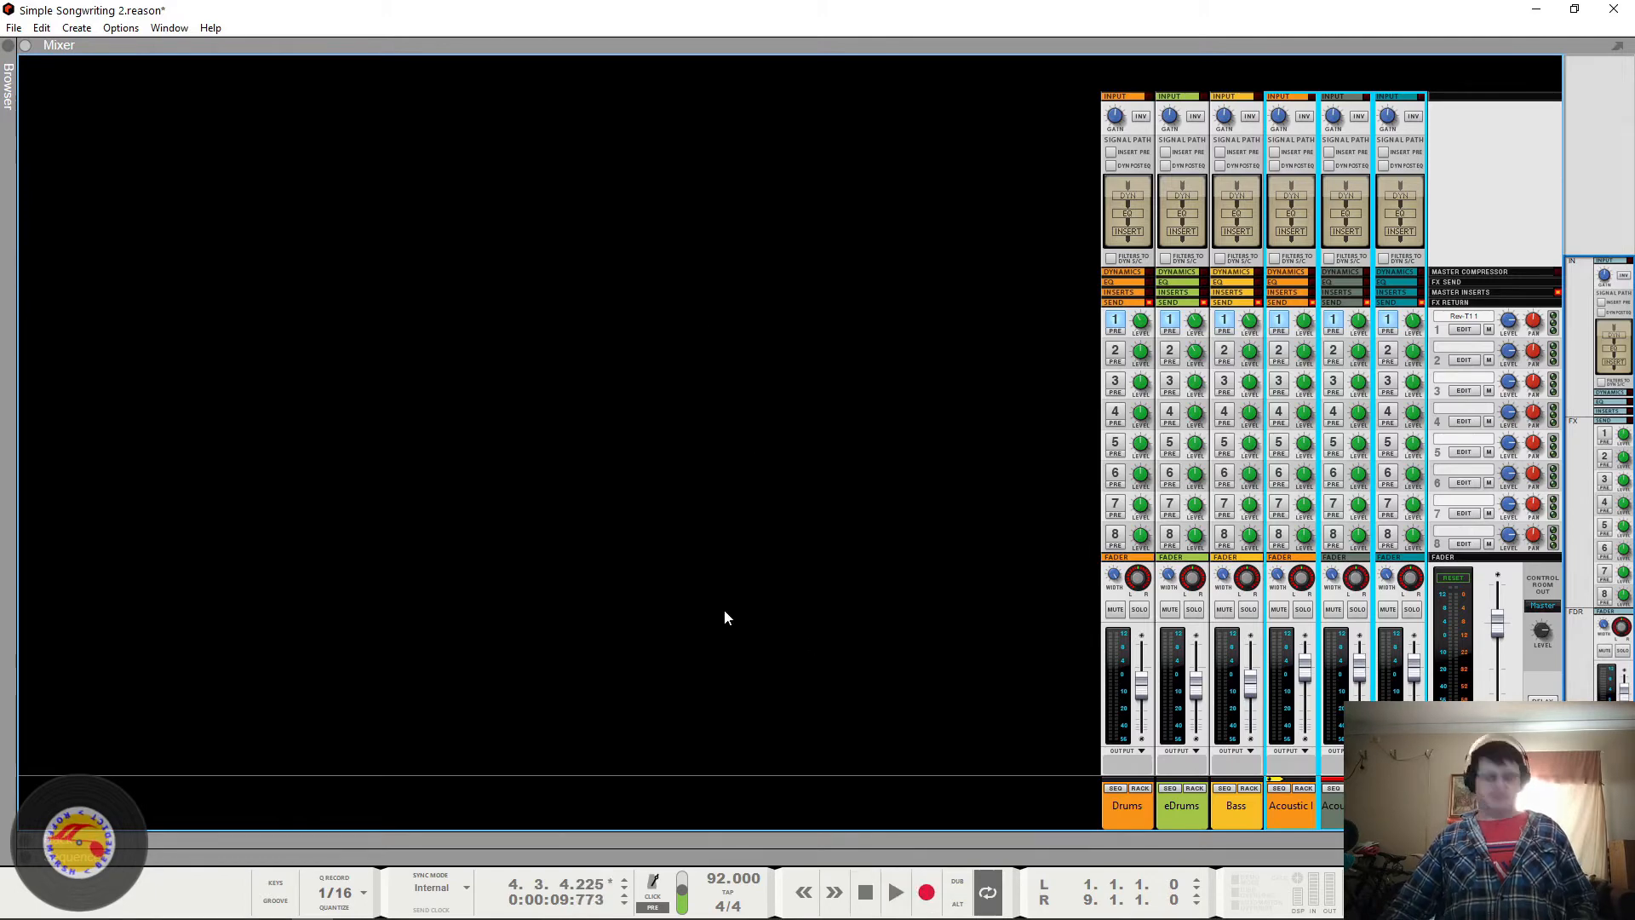
Step: Play the arrangement from bar 1 in the sequencer to listen to both centred acoustic guitars
{"action": "key", "text": "F7"}
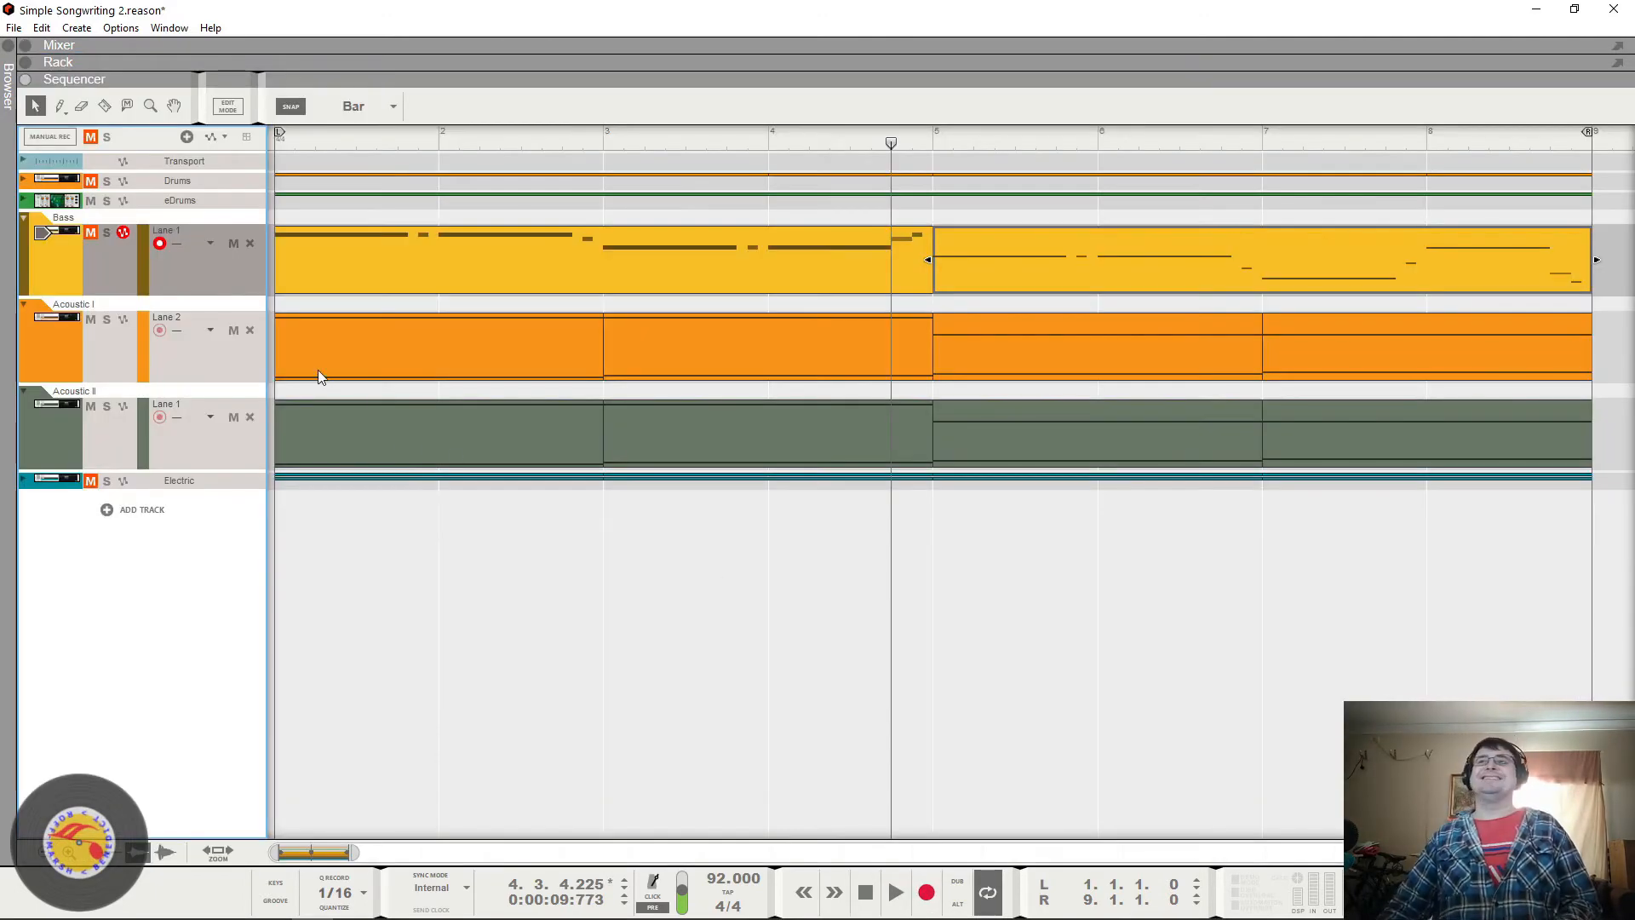
{"action": "left_click", "coordinate": [390, 143]}
{"action": "key", "text": "space"}
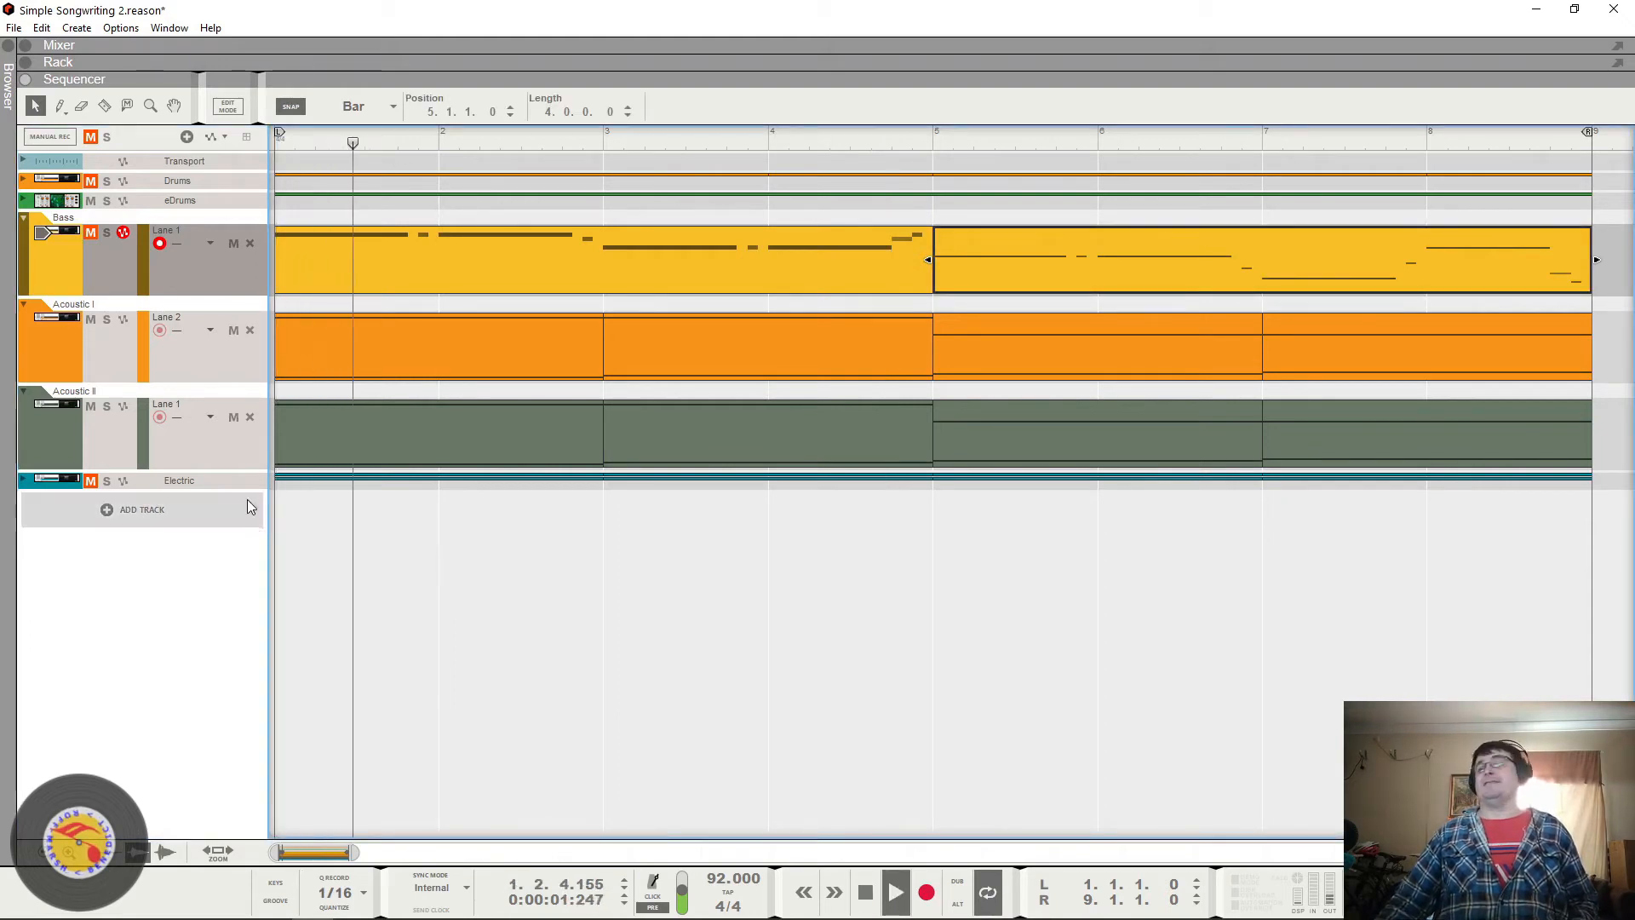
{"action": "key", "text": "F6"}
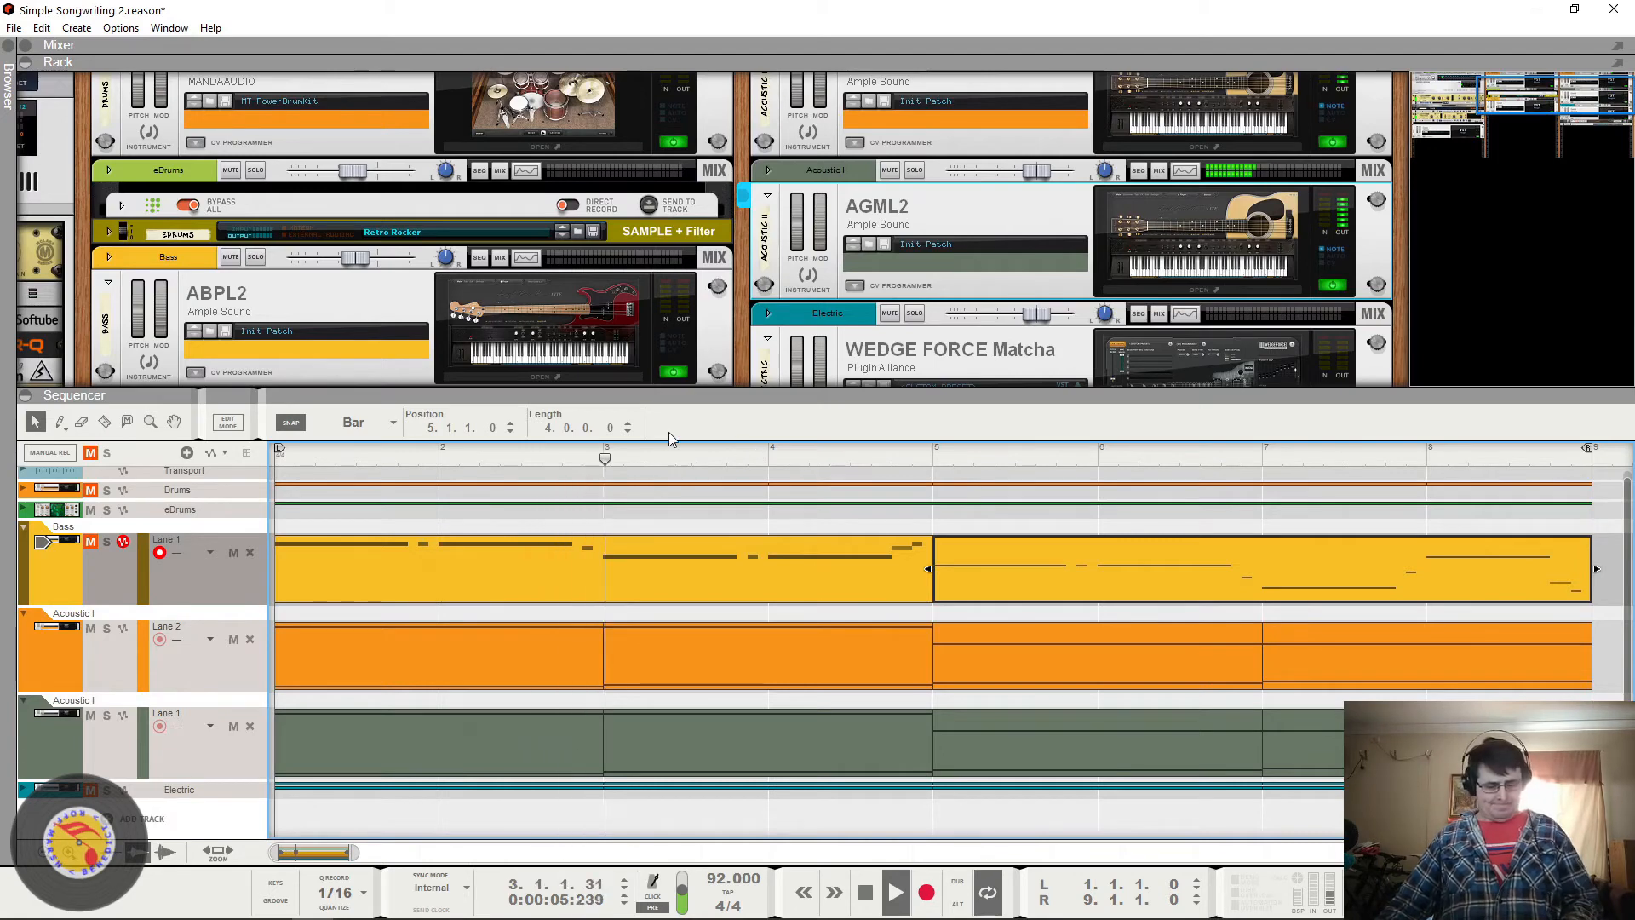
{"action": "key", "text": "F6"}
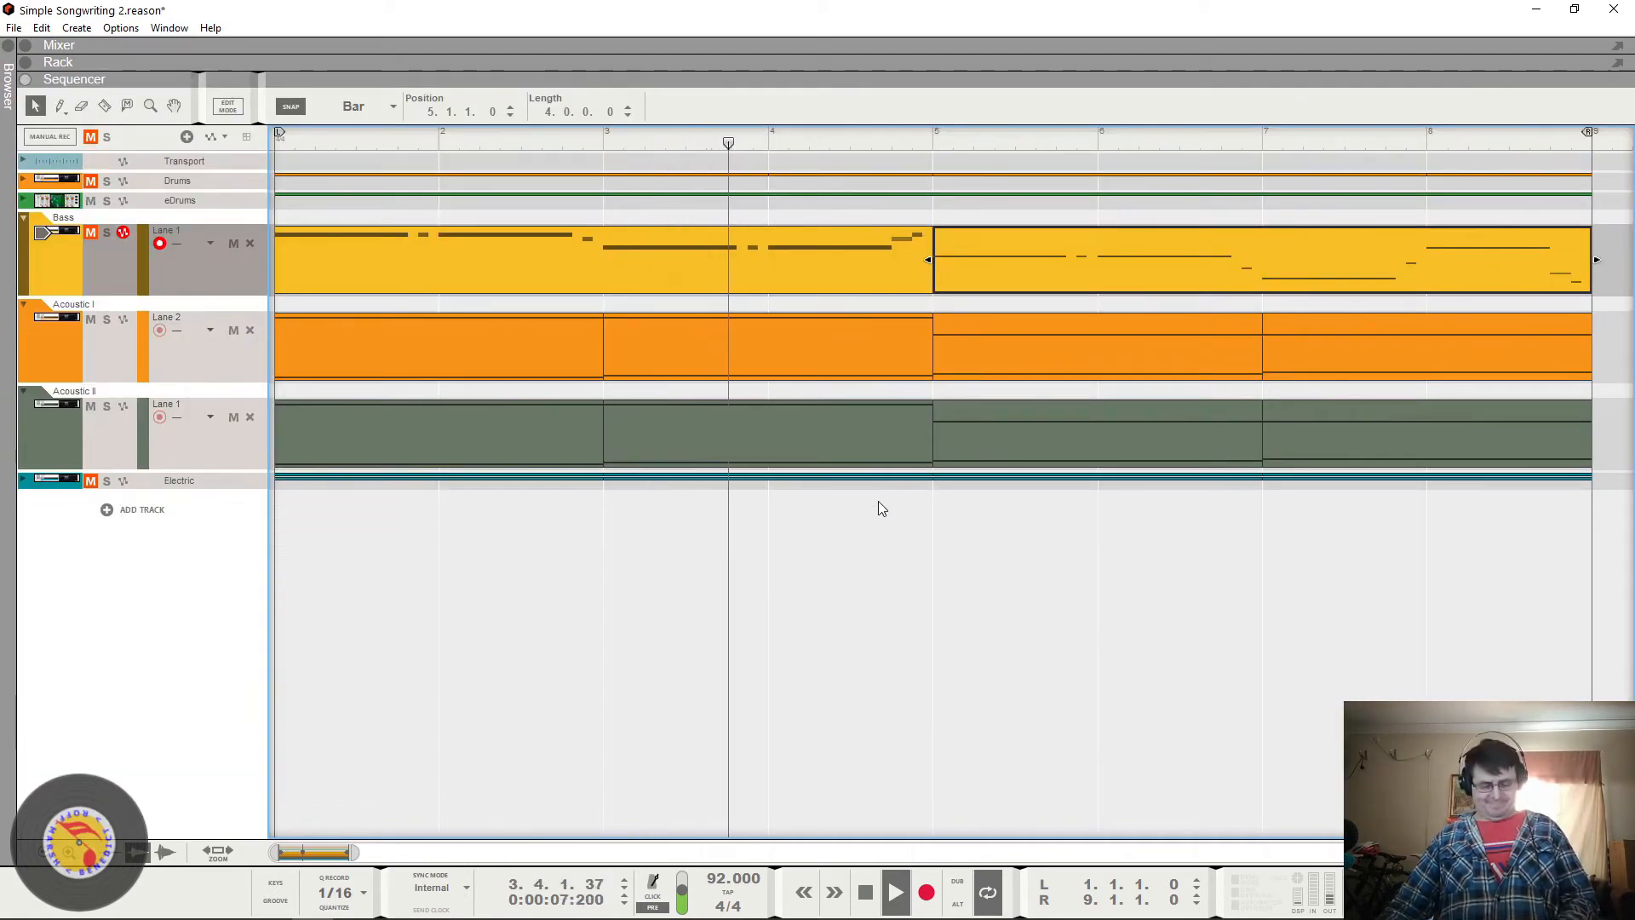
Step: Mute and unmute the Acoustic II mixer channel during playback to compare the sound, and stop playback
{"action": "key", "text": "F6"}
{"action": "key", "text": "F5"}
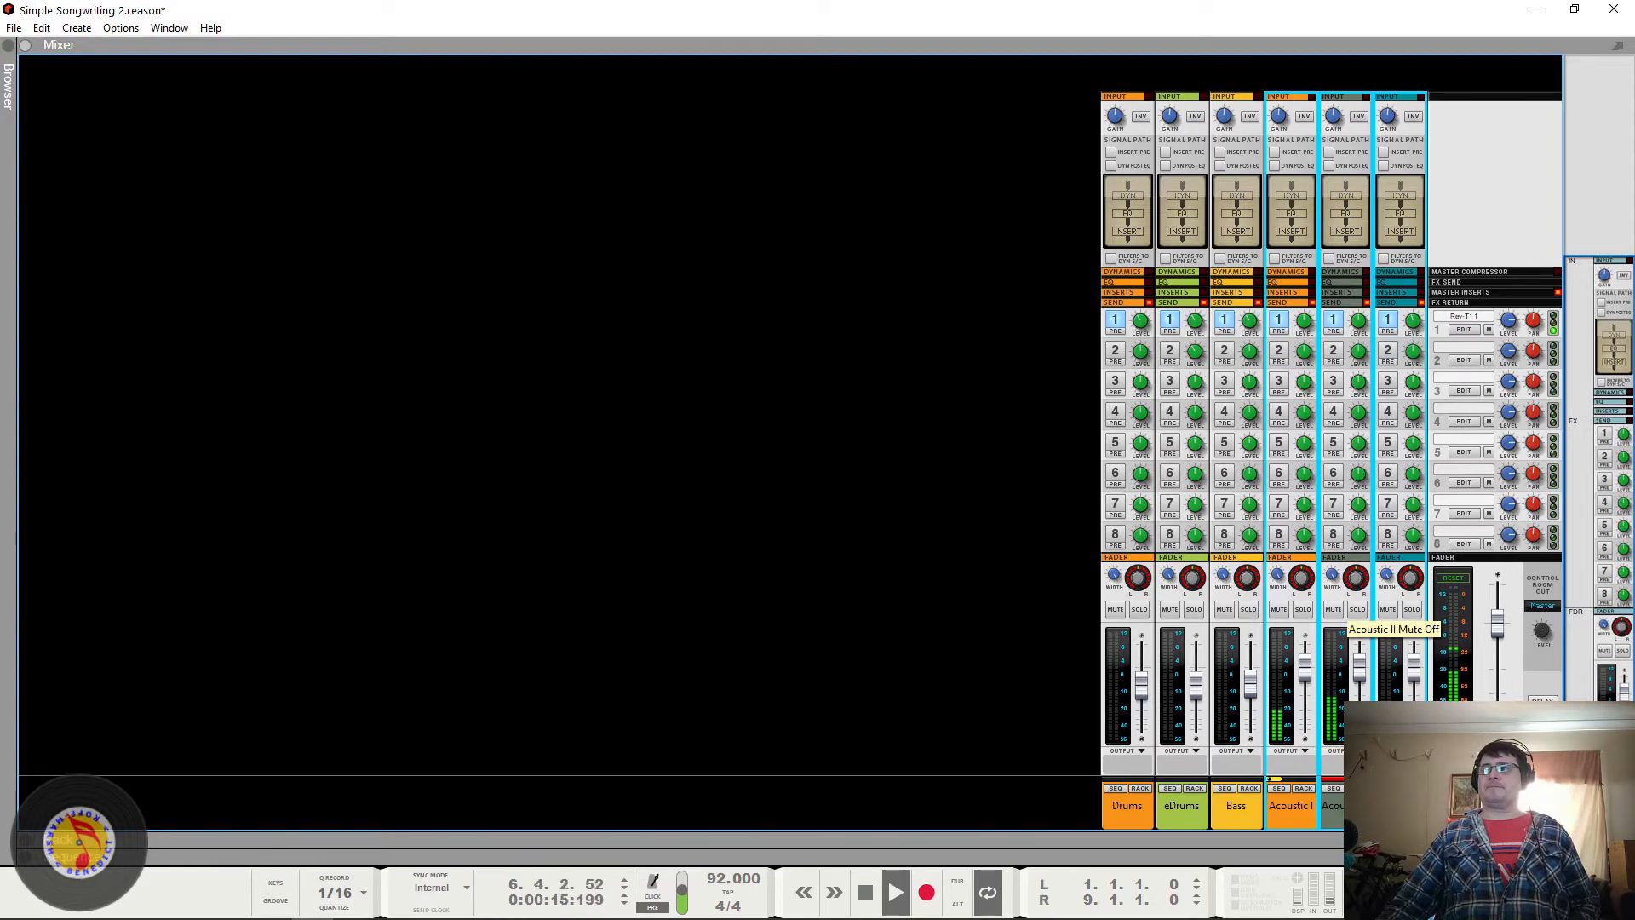
{"action": "left_click", "coordinate": [1333, 610]}
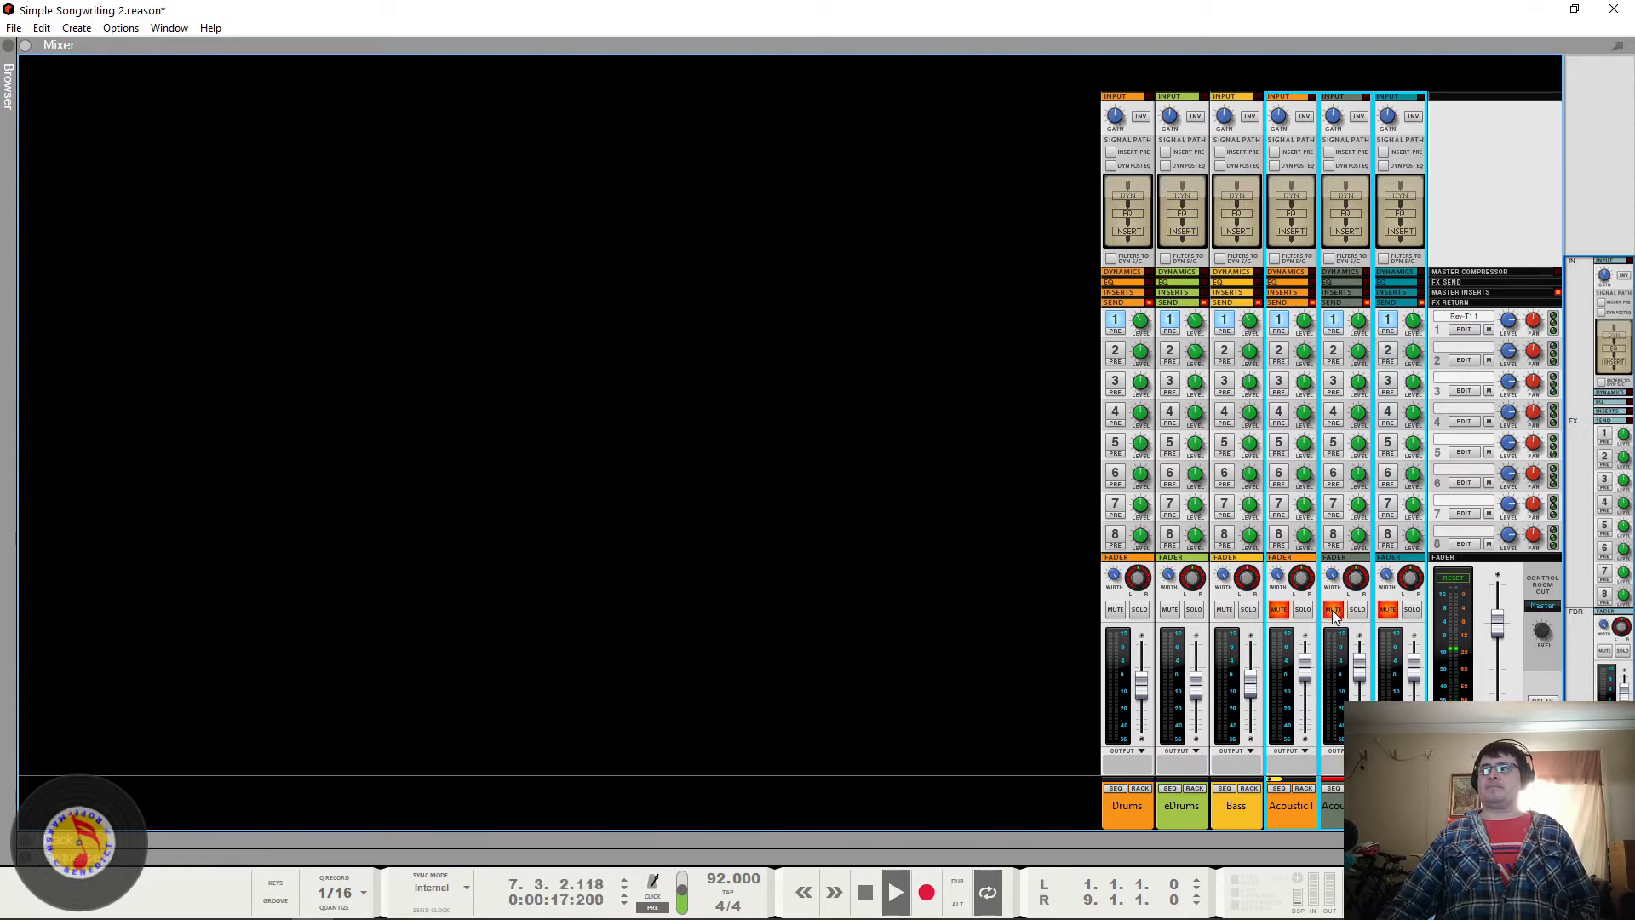
{"action": "left_click", "coordinate": [1333, 610]}
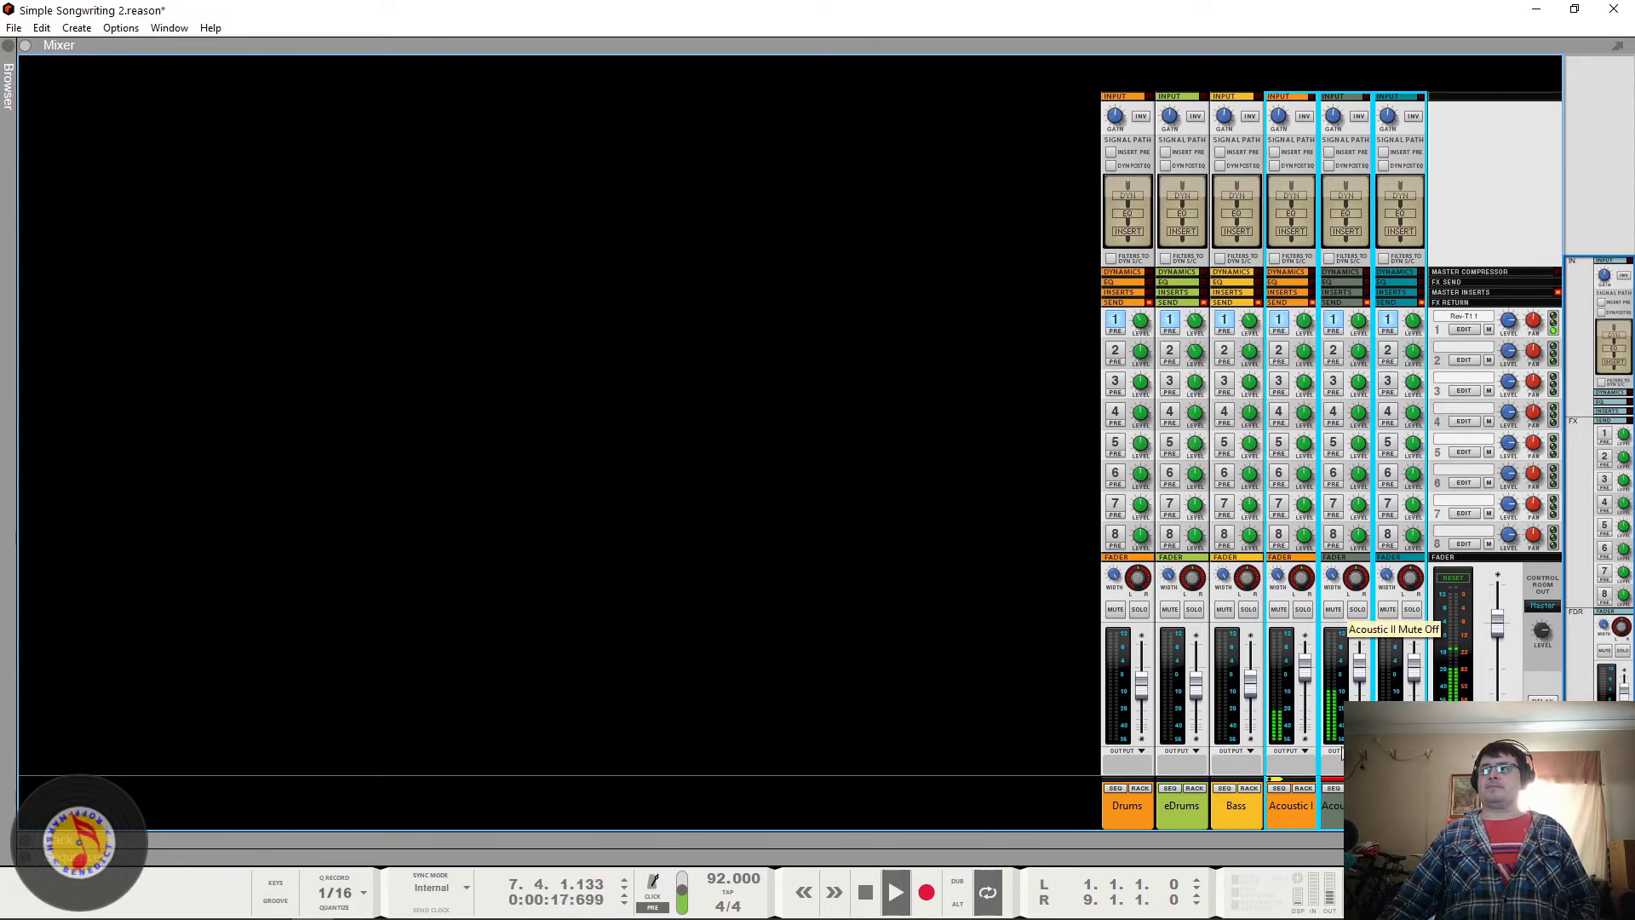
{"action": "left_click", "coordinate": [1335, 617]}
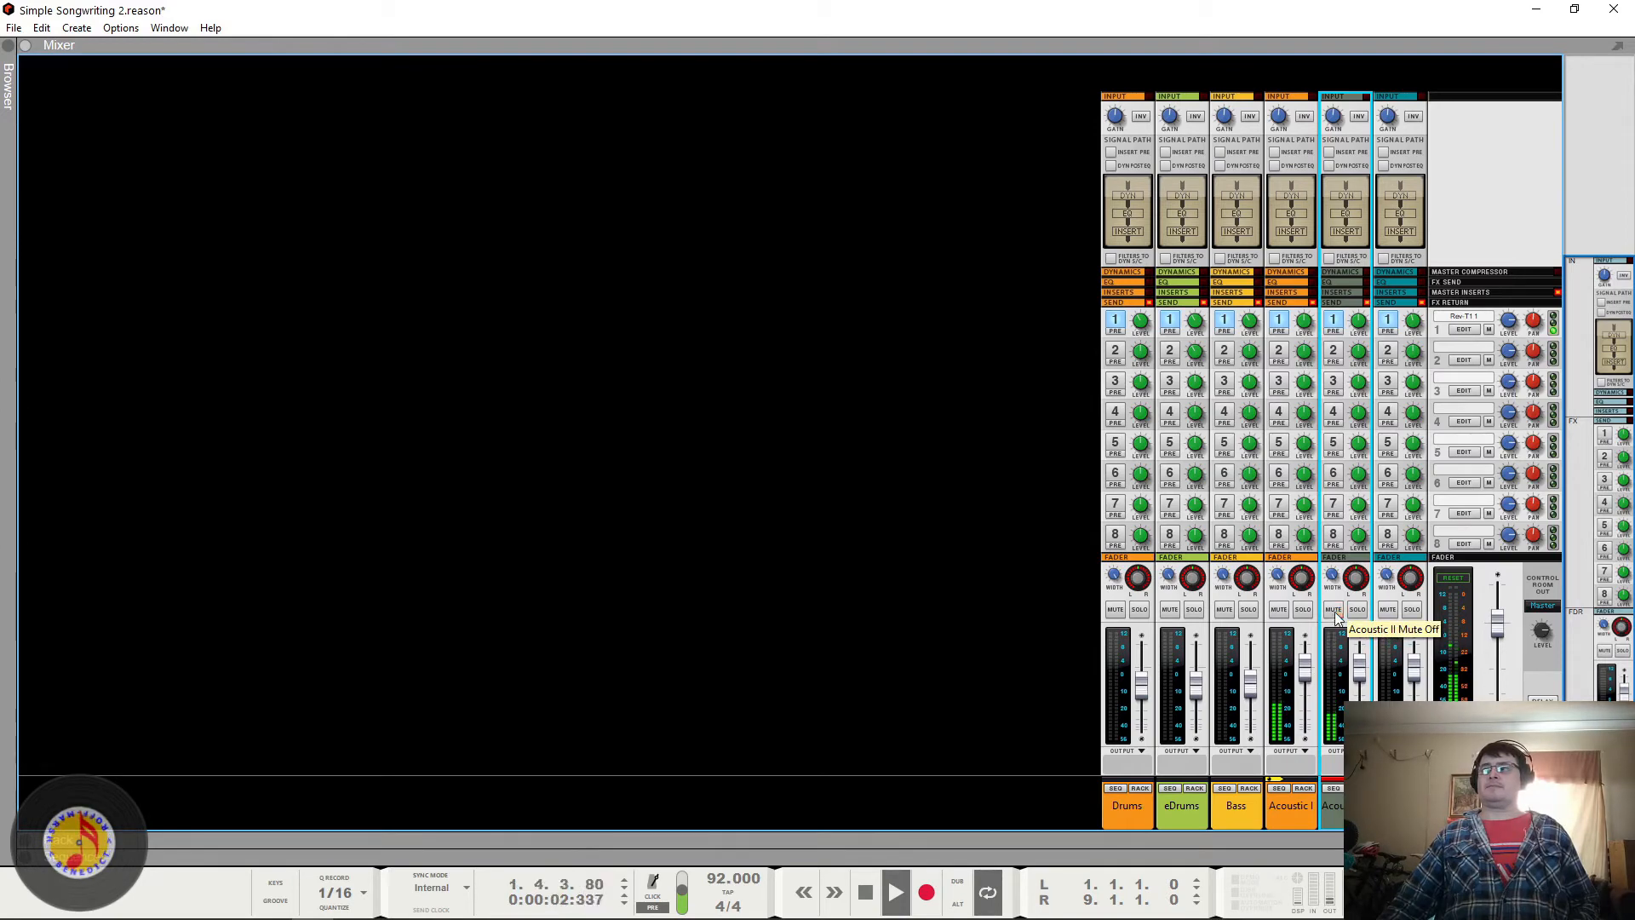
{"action": "key", "text": "space"}
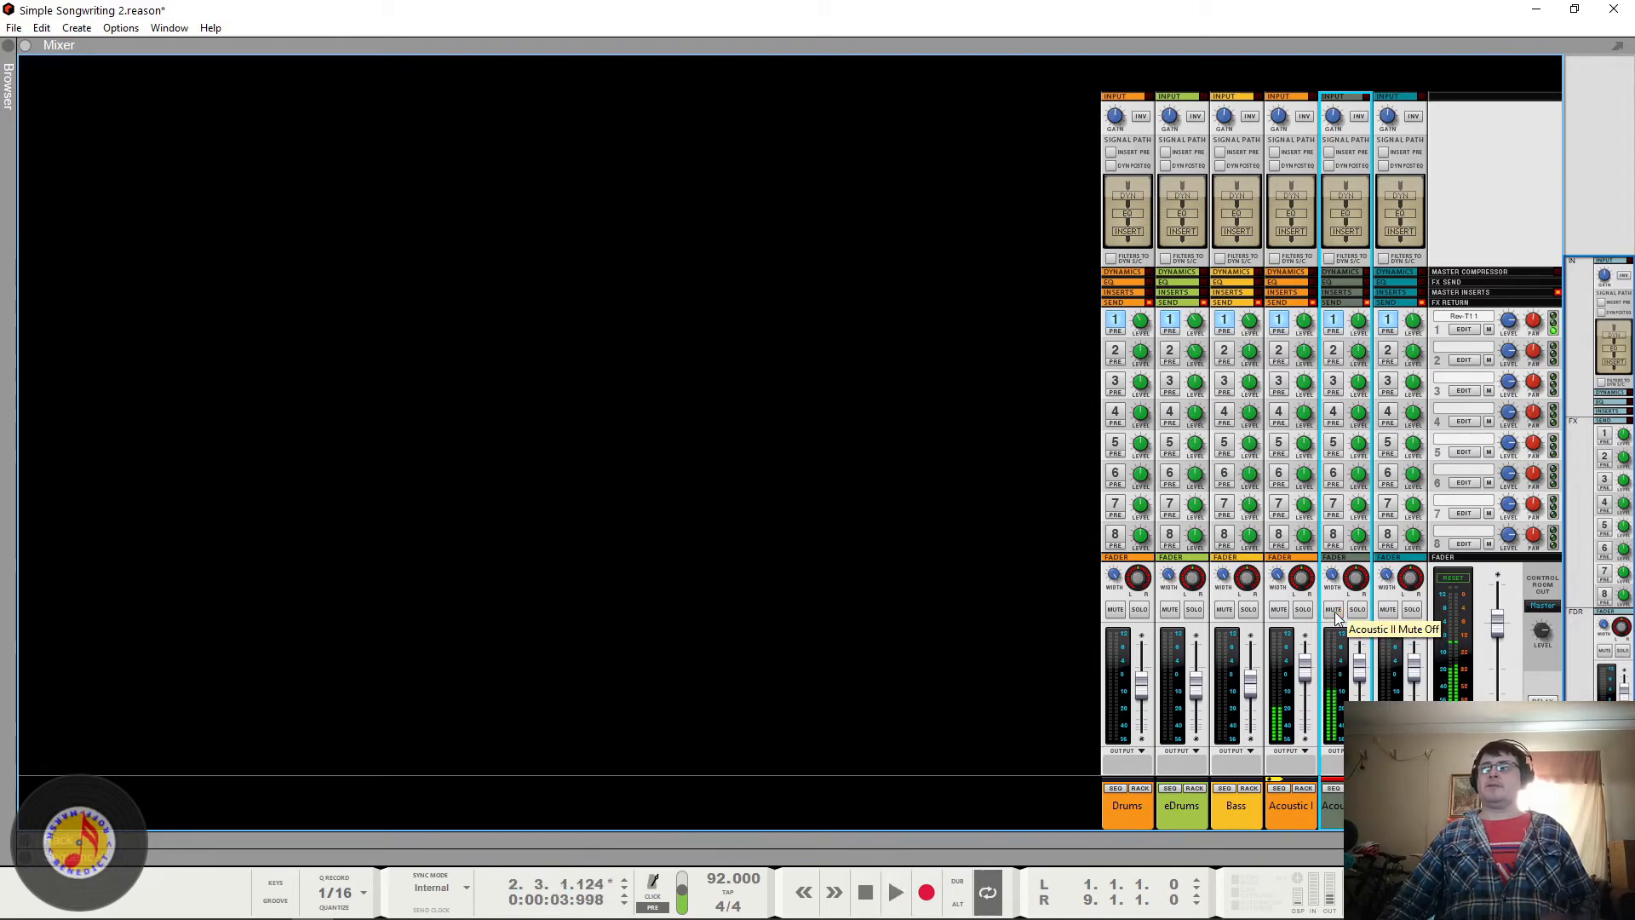
Step: Pan Acoustic I to -60 and Acoustic II towards the opposite side, and play the song to check the stereo spread
{"action": "left_click", "coordinate": [1305, 584]}
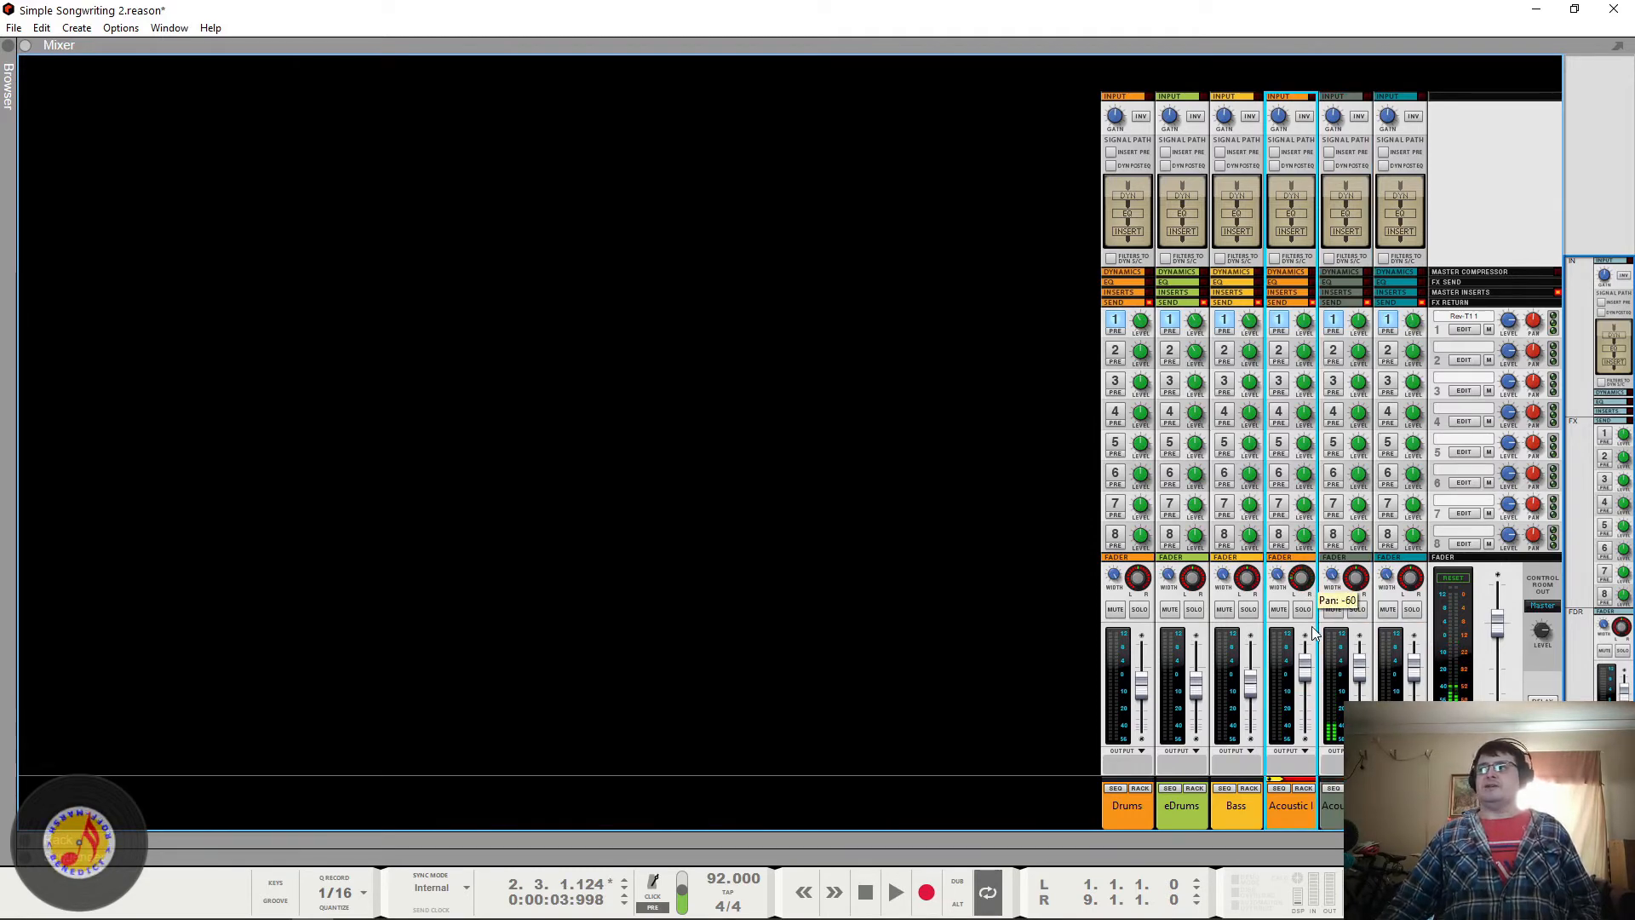
{"action": "left_click", "coordinate": [1372, 551]}
{"action": "left_click_drag", "start_coordinate": [1373, 551], "coordinate": [1377, 519]}
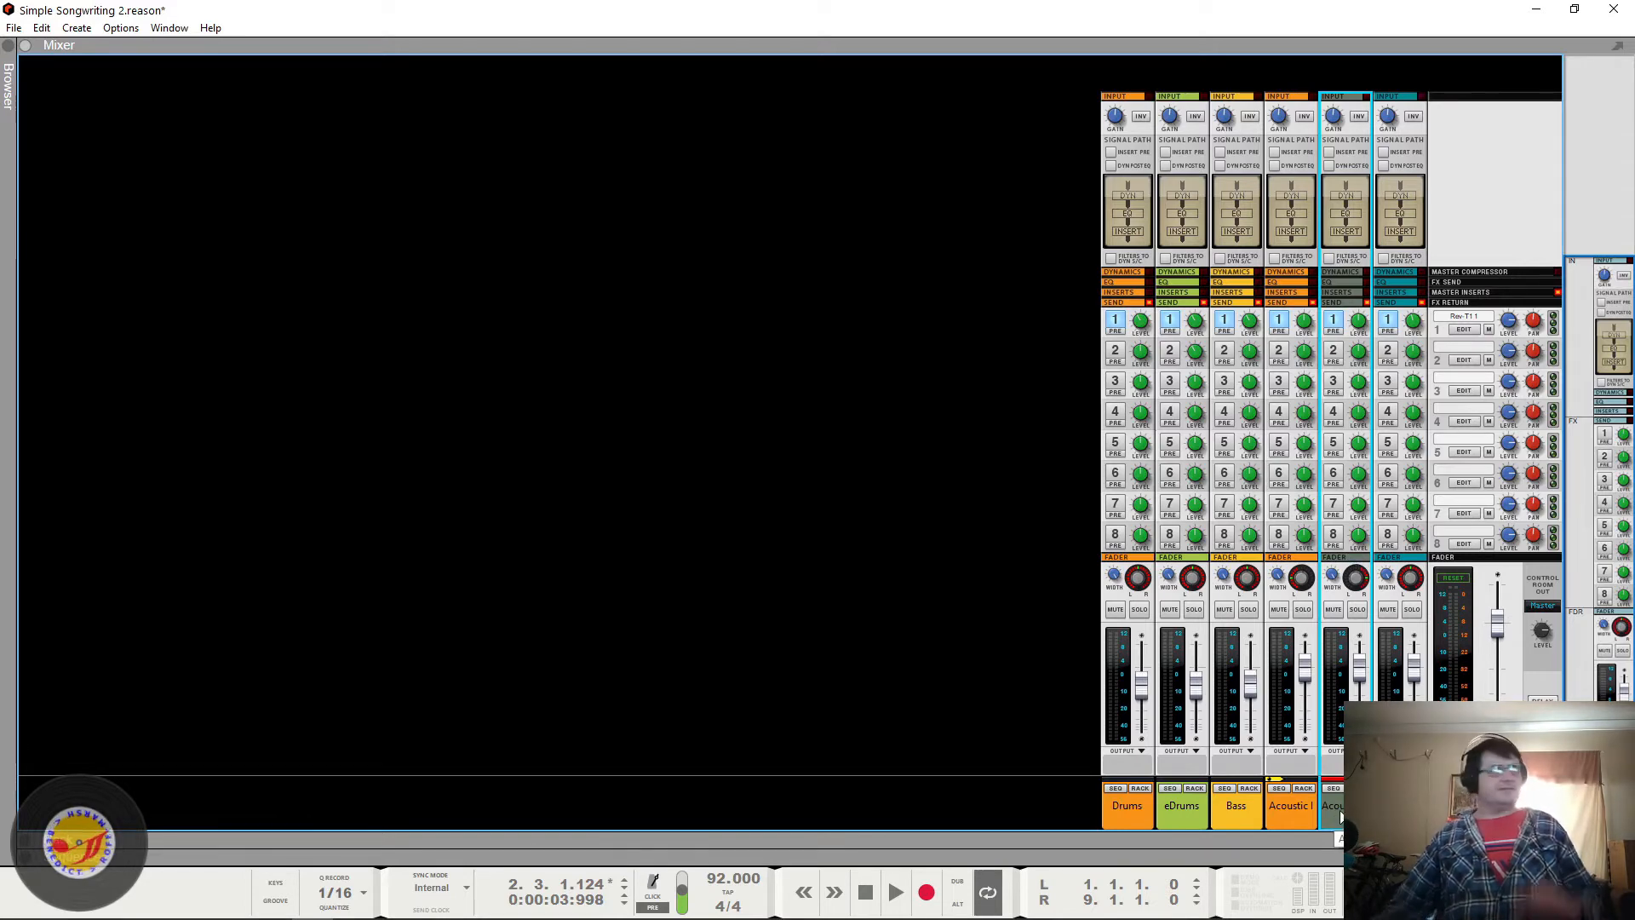
{"action": "key", "text": "space"}
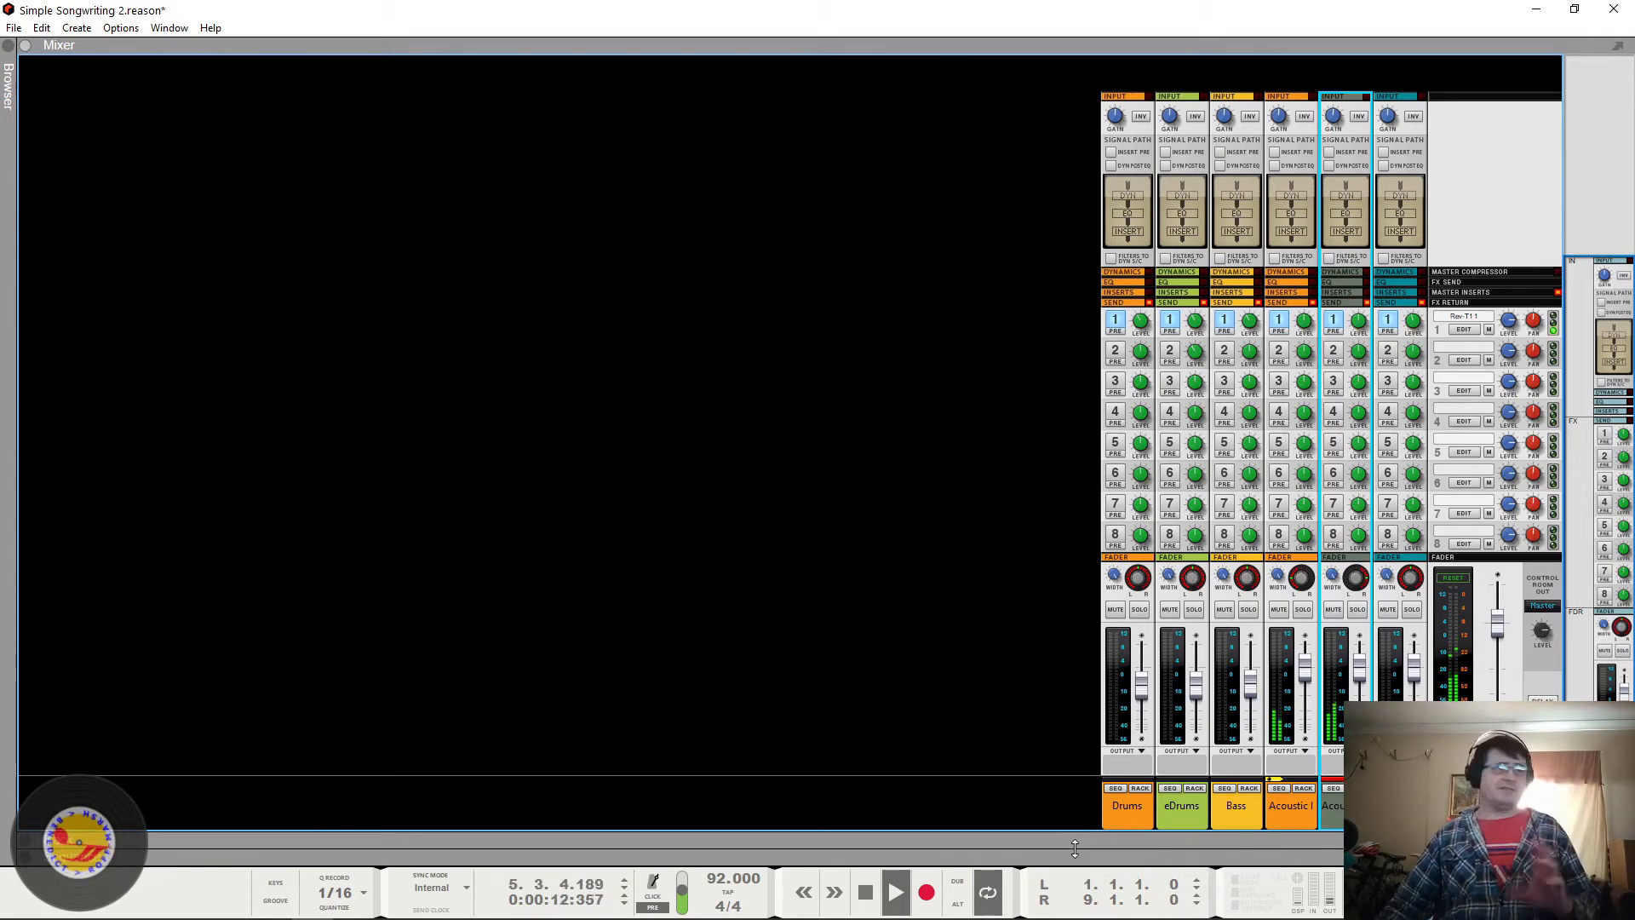
{"action": "key", "text": "space"}
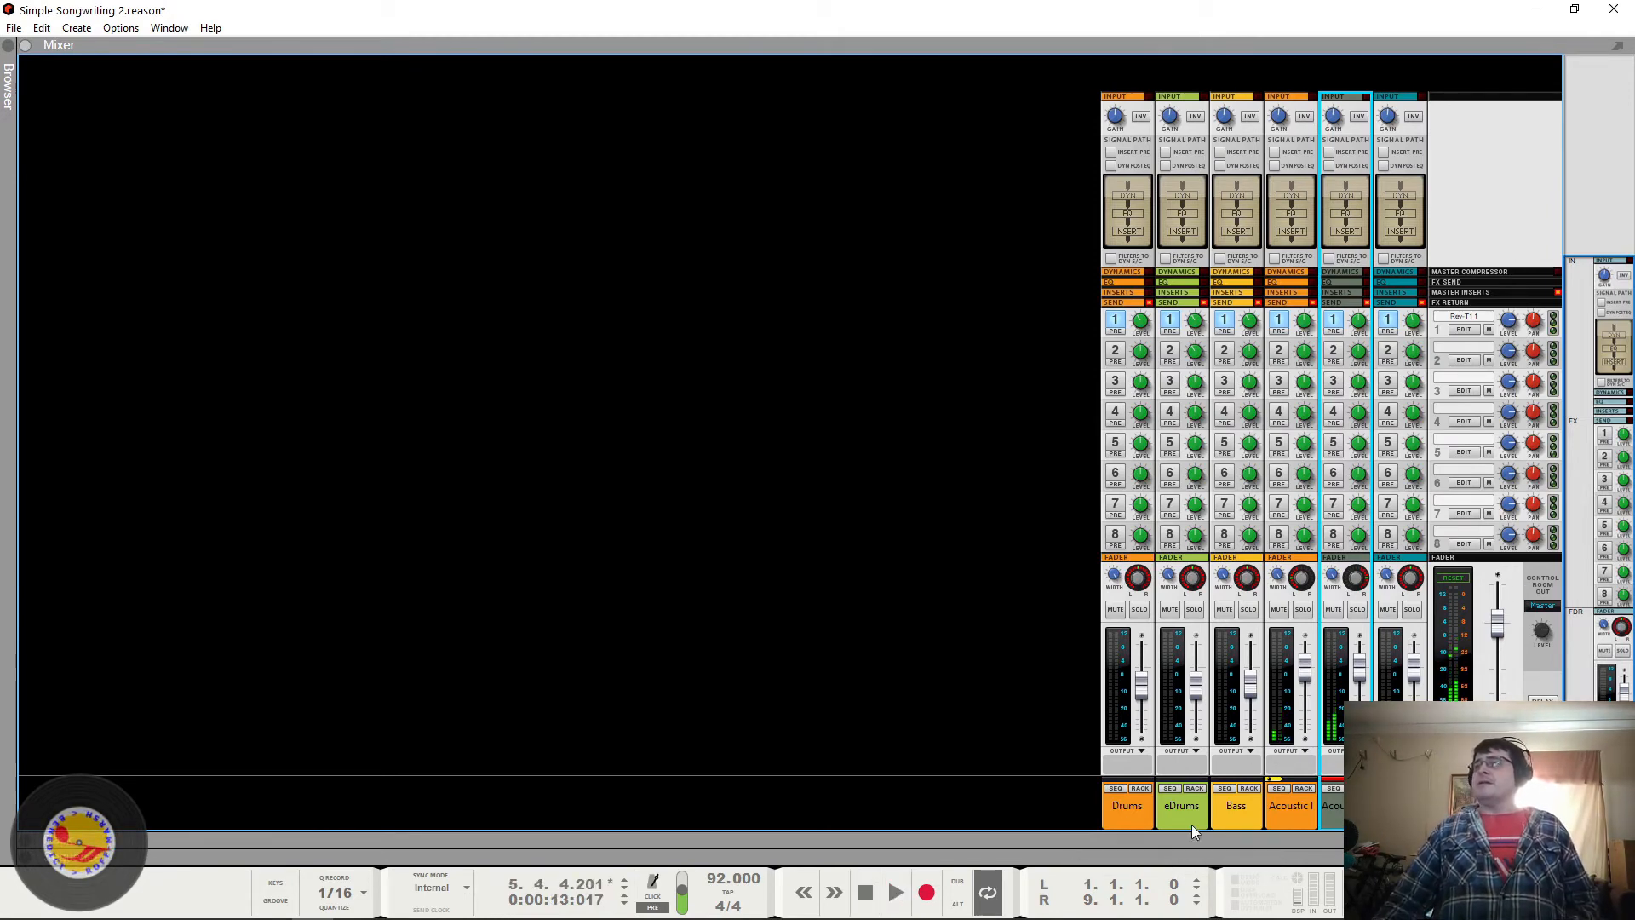
Step: Play the arrangement from bar 1 in the sequencer, unmute the Bass track during playback, and stop
{"action": "key", "text": "F7"}
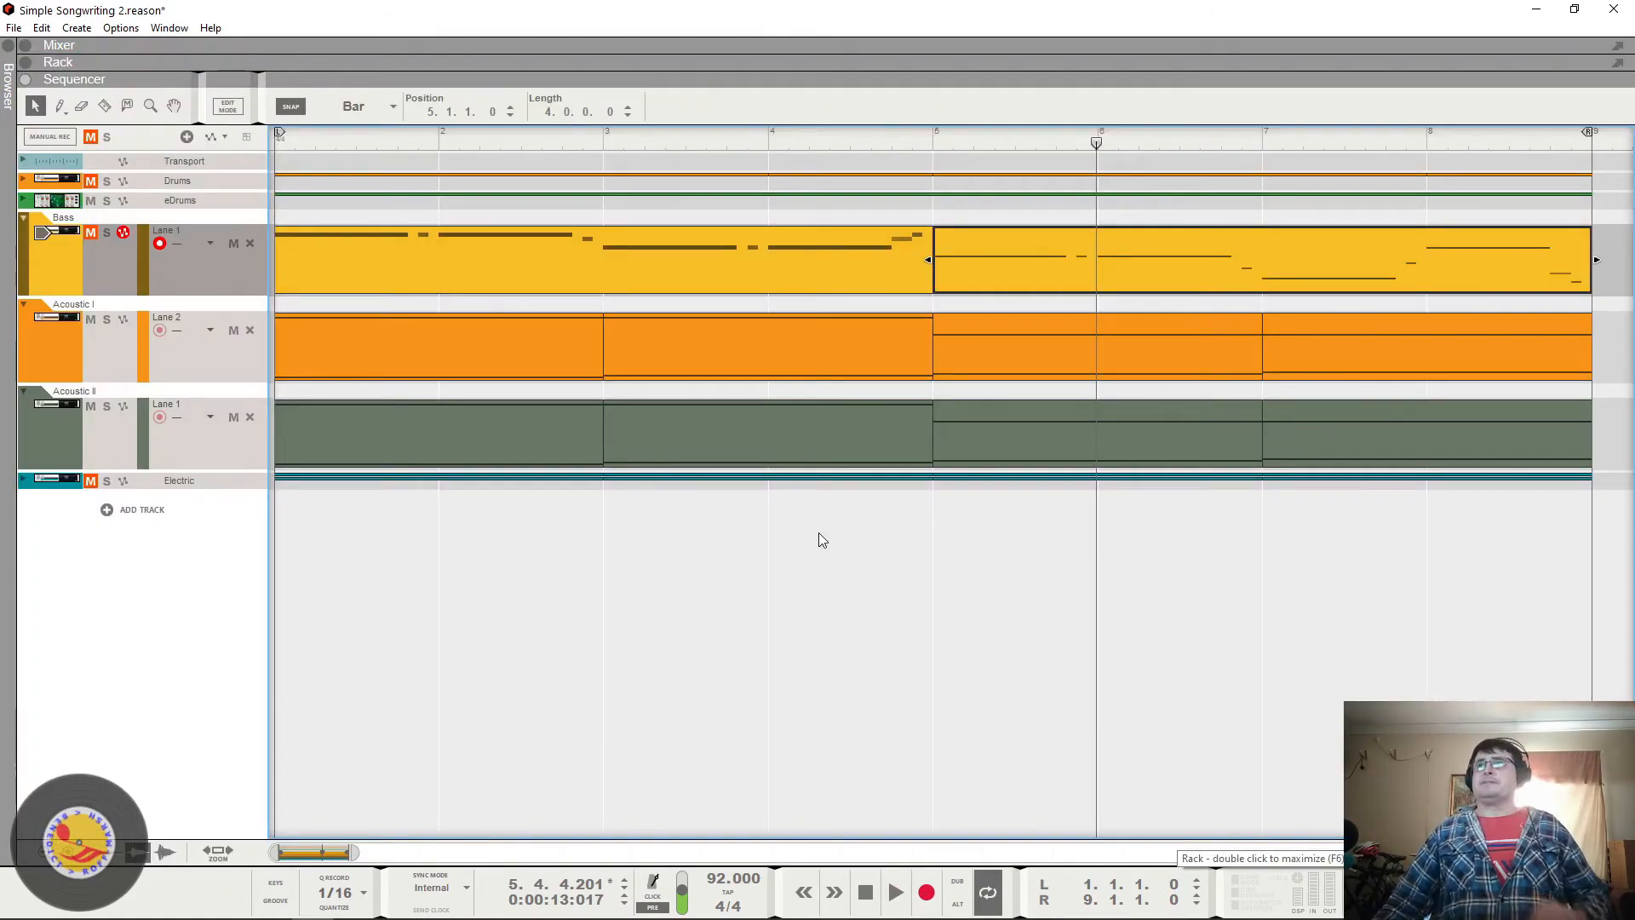
{"action": "left_click", "coordinate": [928, 136]}
{"action": "left_click_drag", "start_coordinate": [925, 134], "coordinate": [247, 158]}
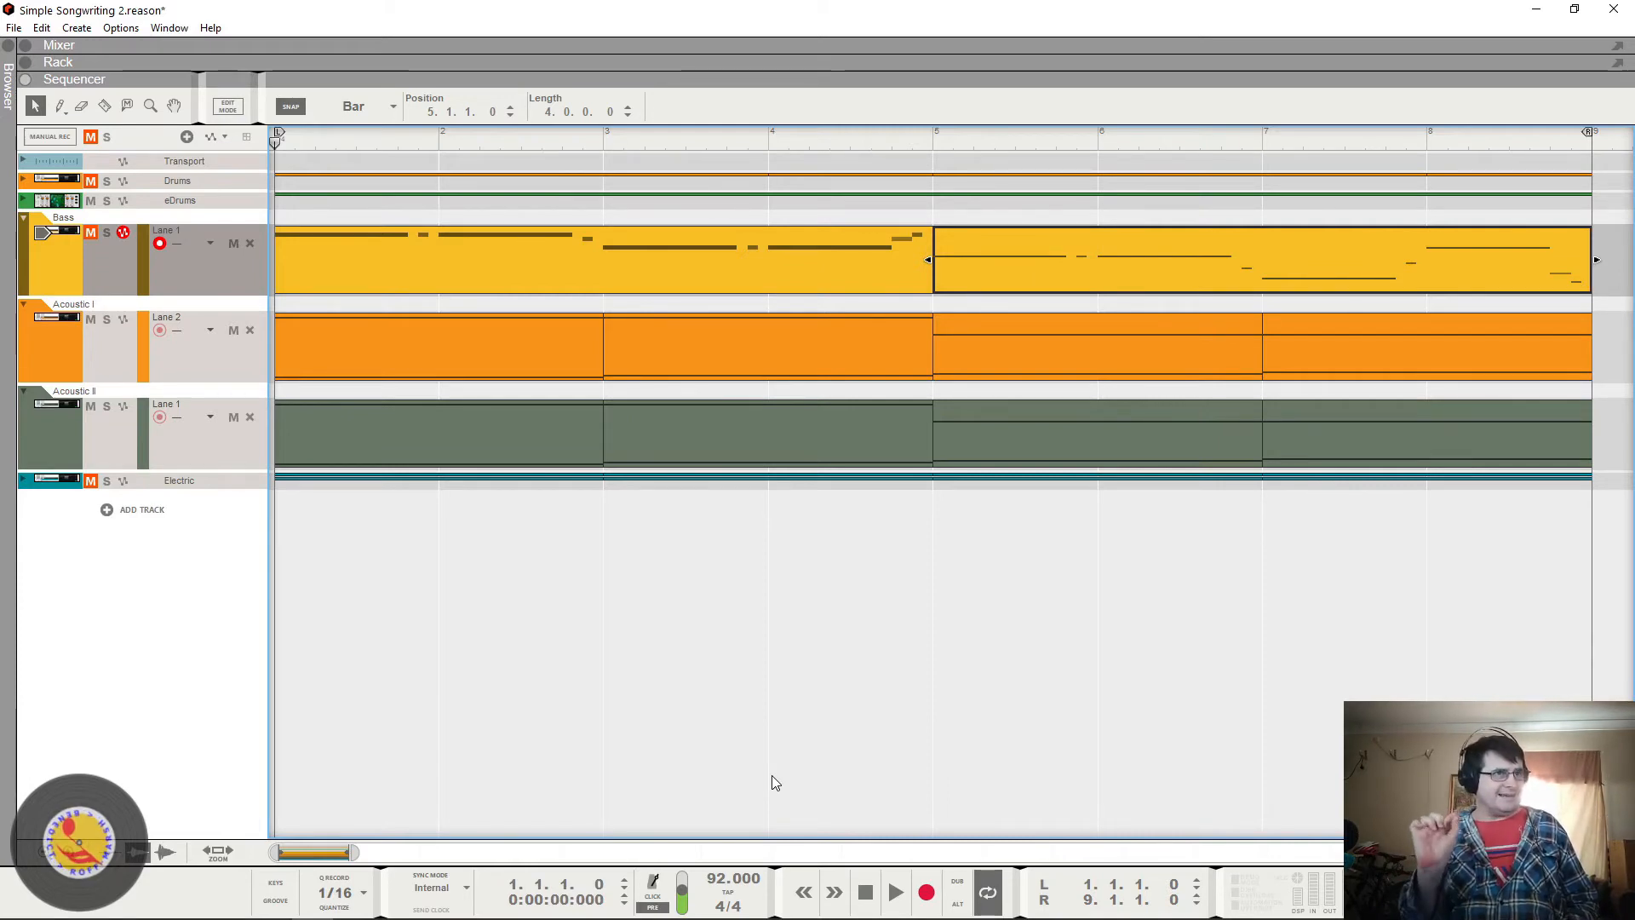
{"action": "key", "text": "space"}
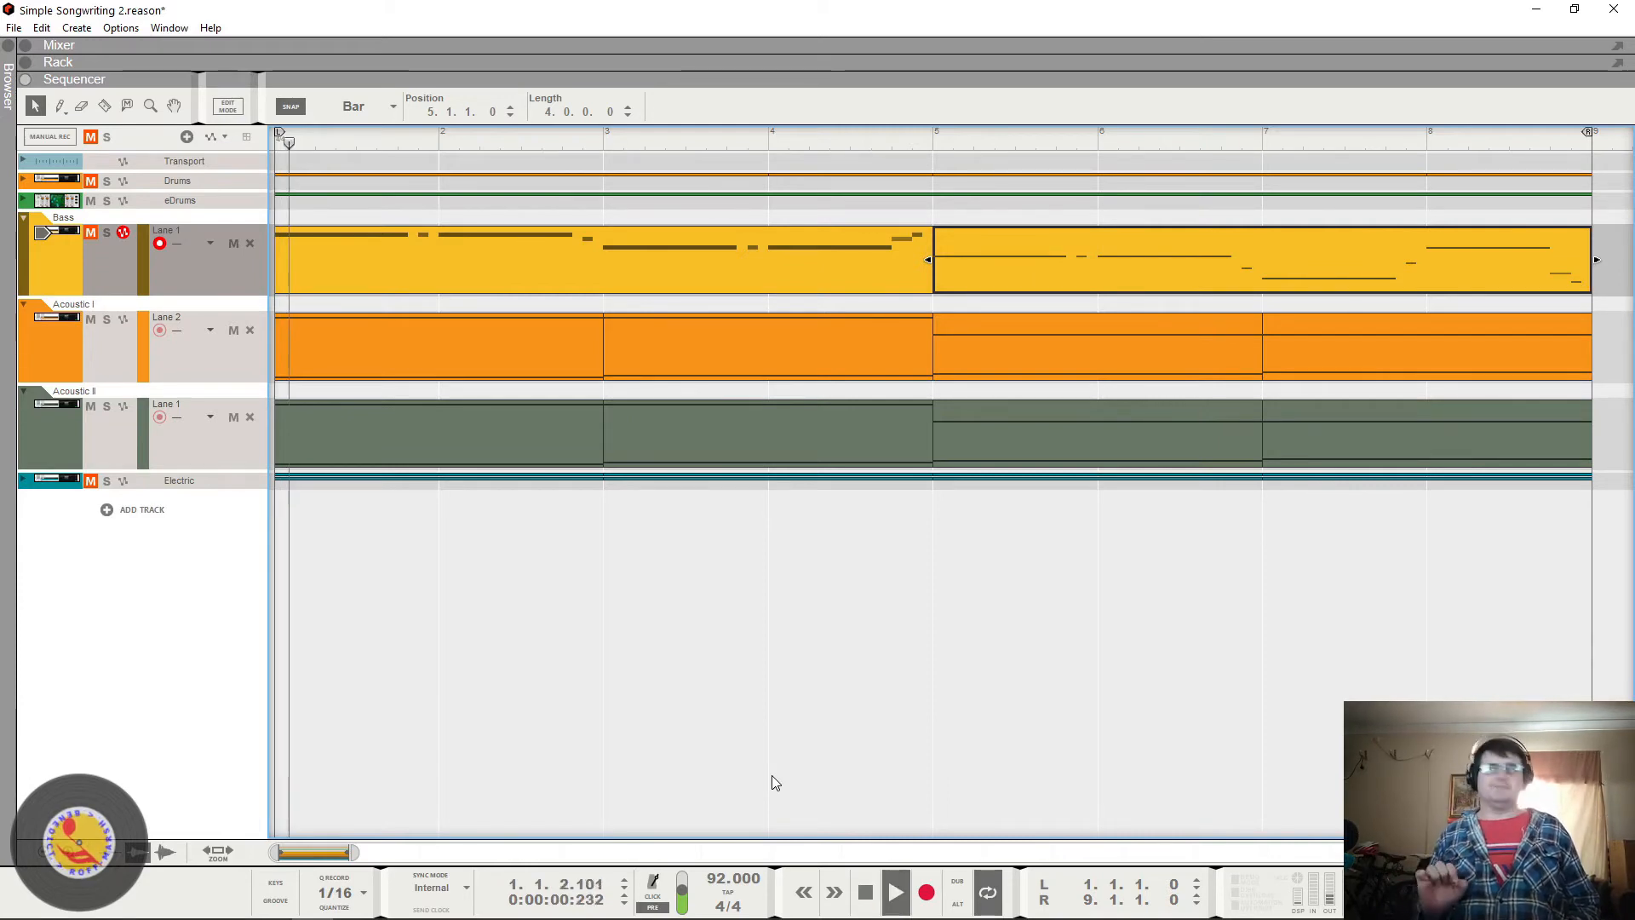
{"action": "left_click", "coordinate": [90, 232]}
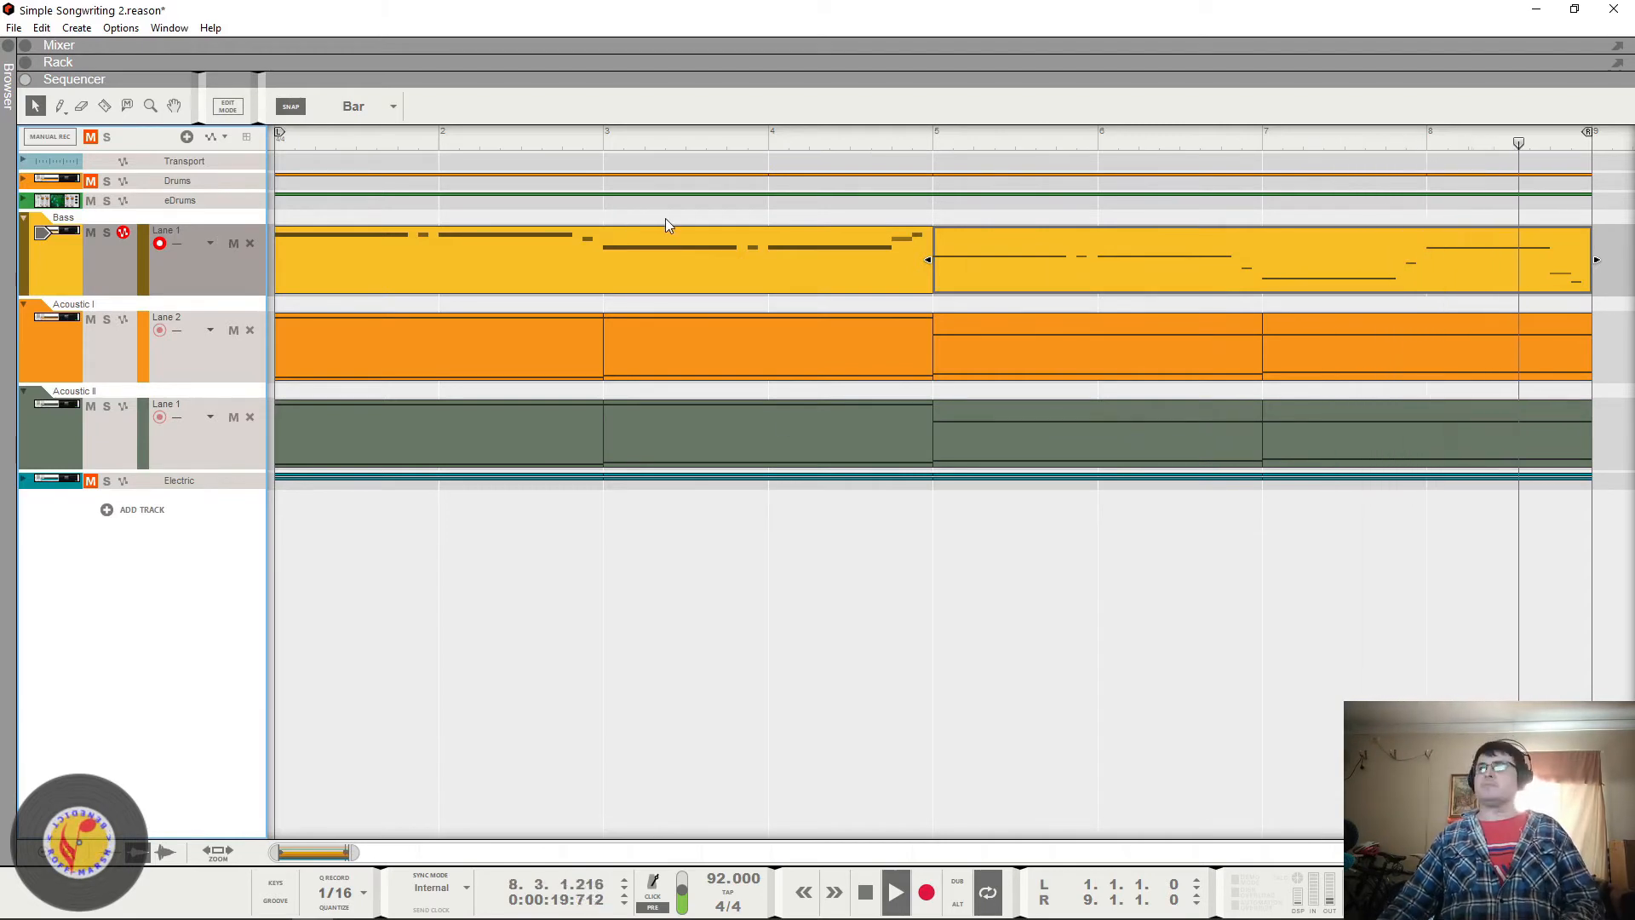
{"action": "key", "text": "space"}
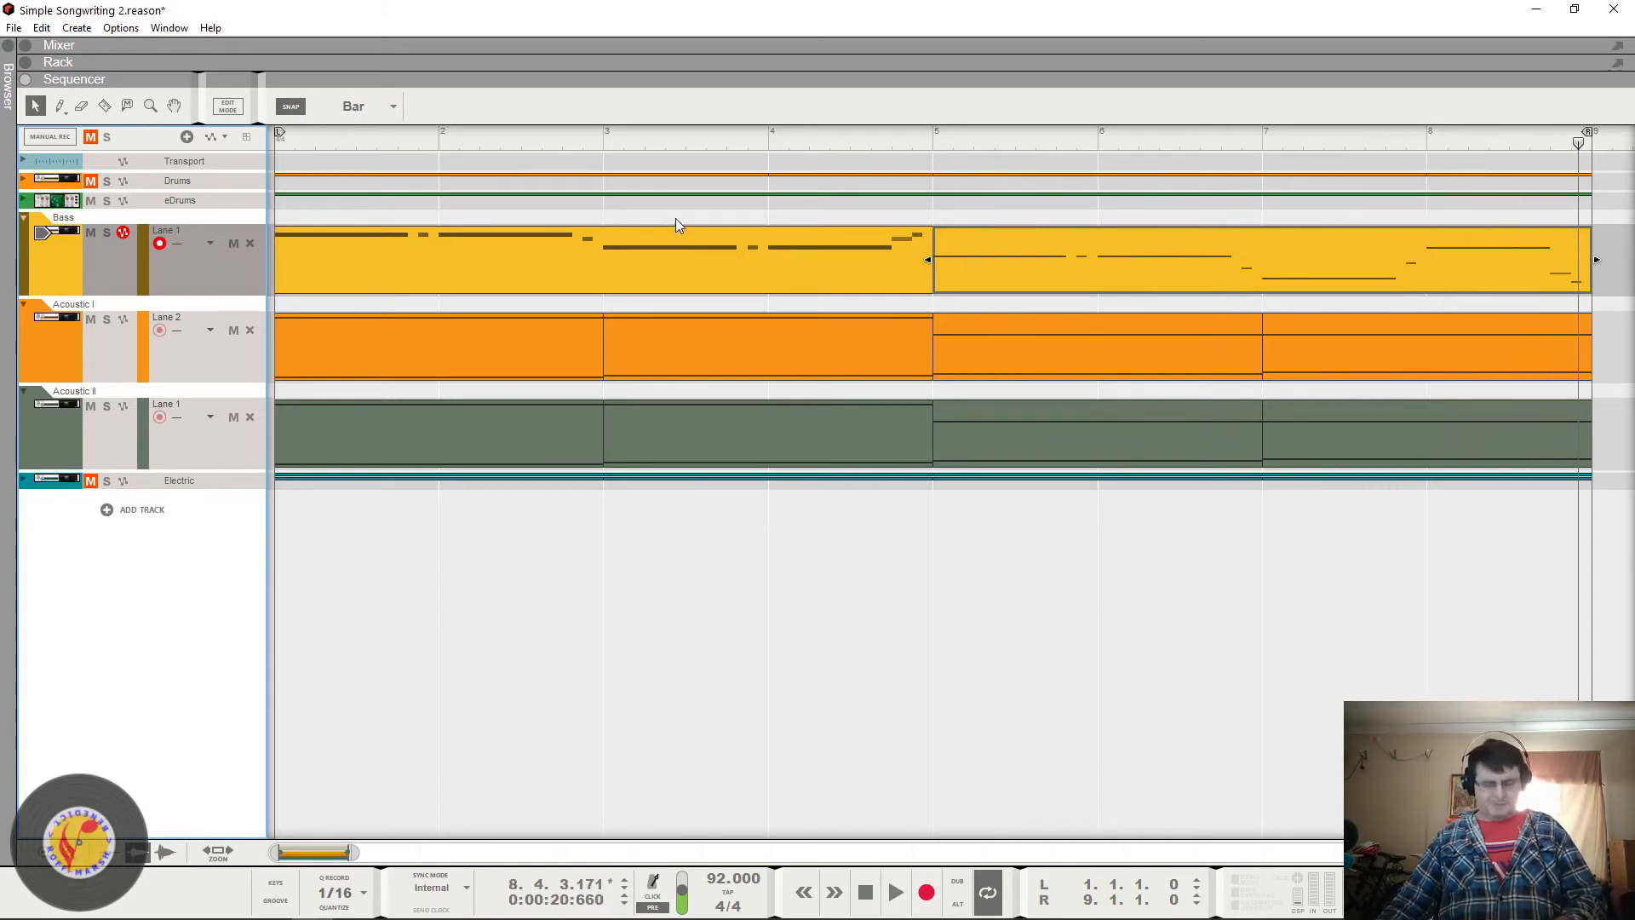
Step: Show an enlarged mixer above the sequencer and mute the first FX return, Rev-T1 1
{"action": "key", "text": "F6"}
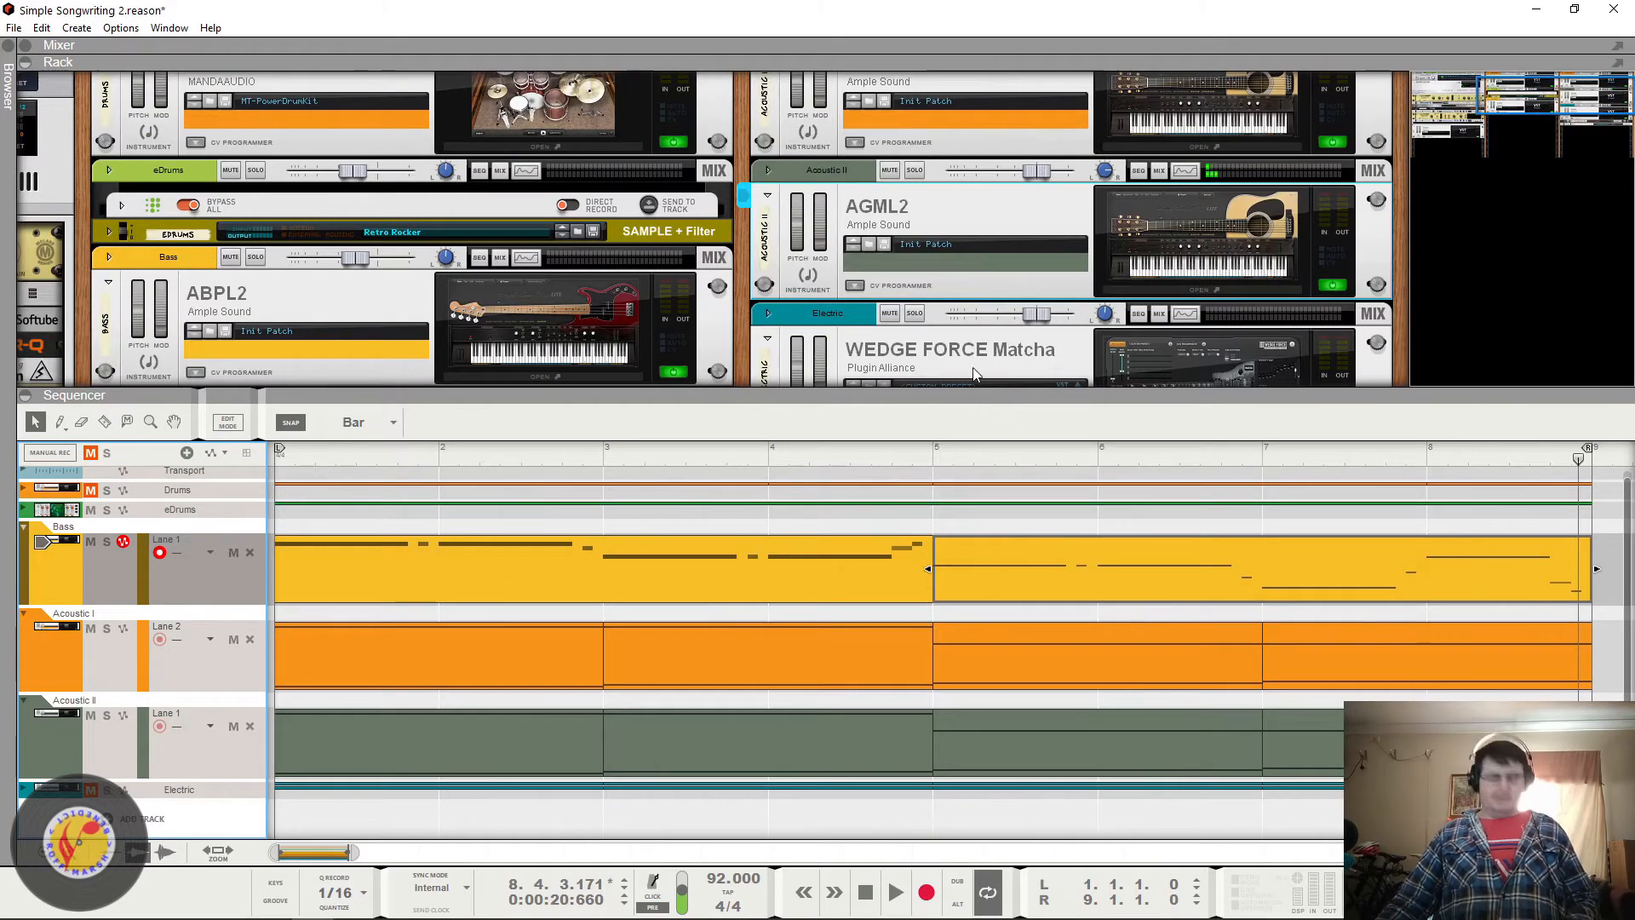
{"action": "key", "text": "F5"}
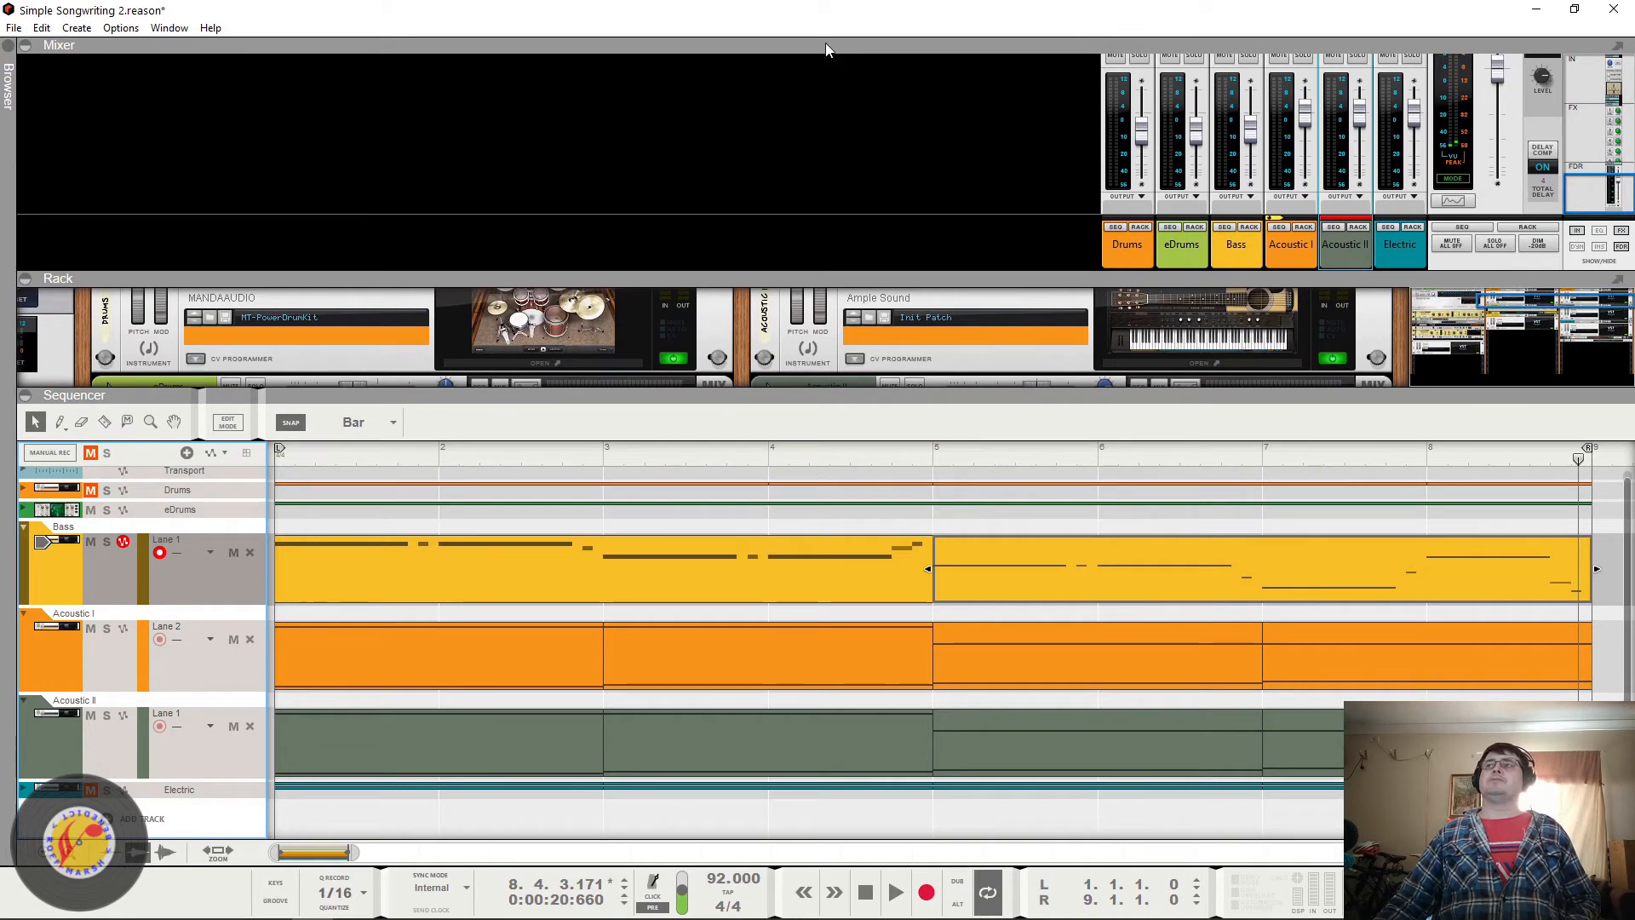
{"action": "left_click_drag", "start_coordinate": [846, 279], "coordinate": [882, 354]}
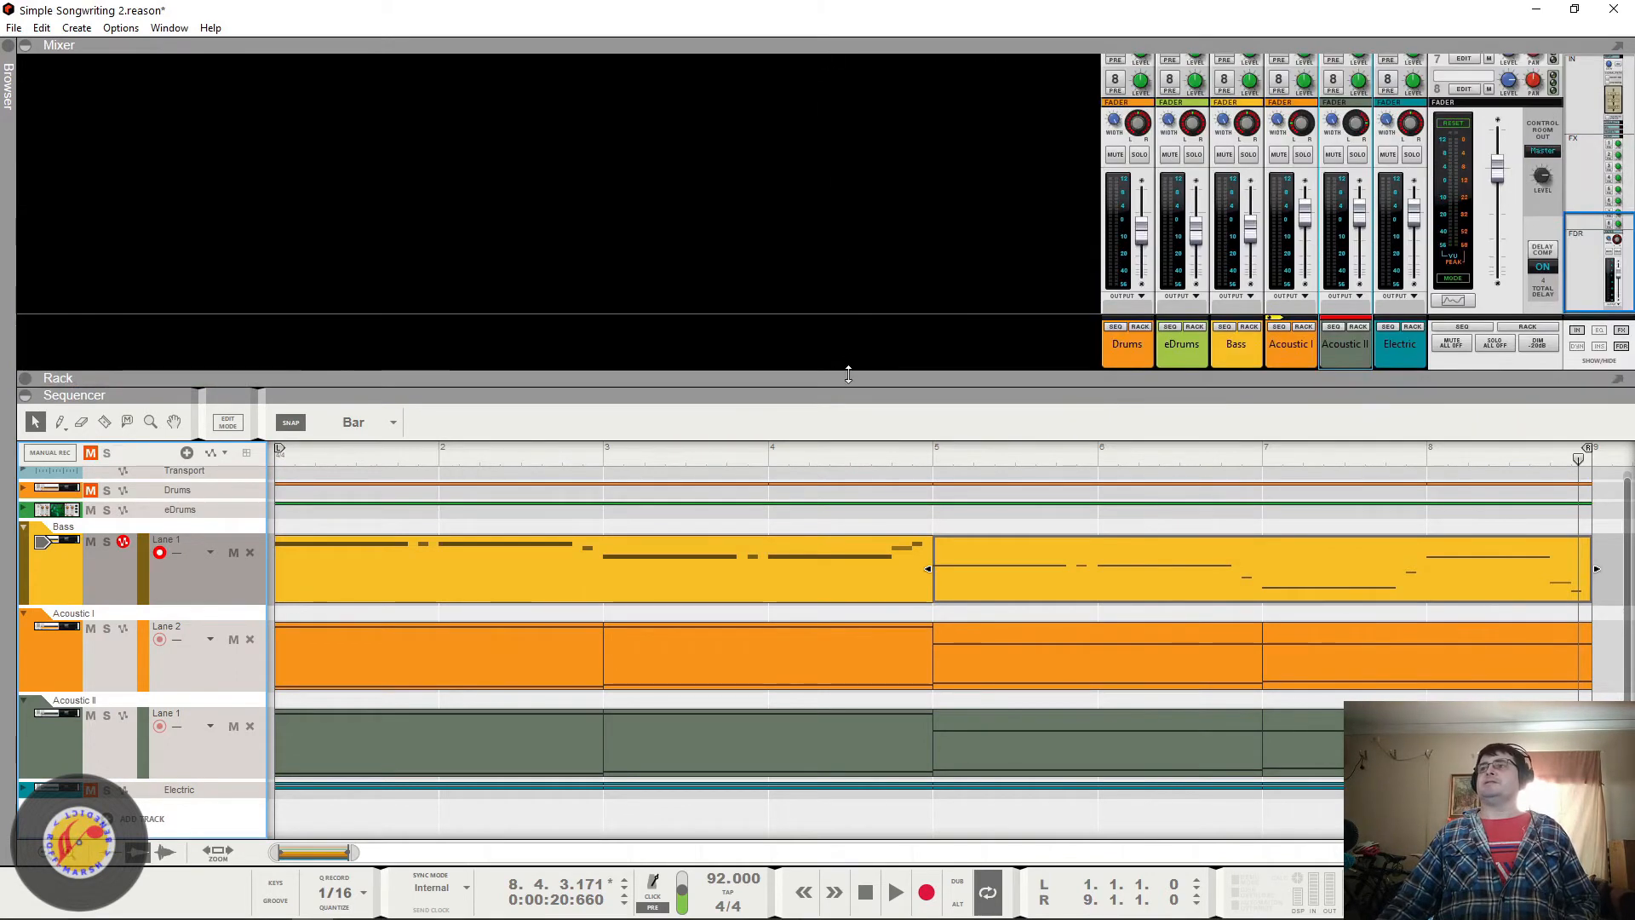
{"action": "left_click_drag", "start_coordinate": [1576, 268], "coordinate": [1612, 187]}
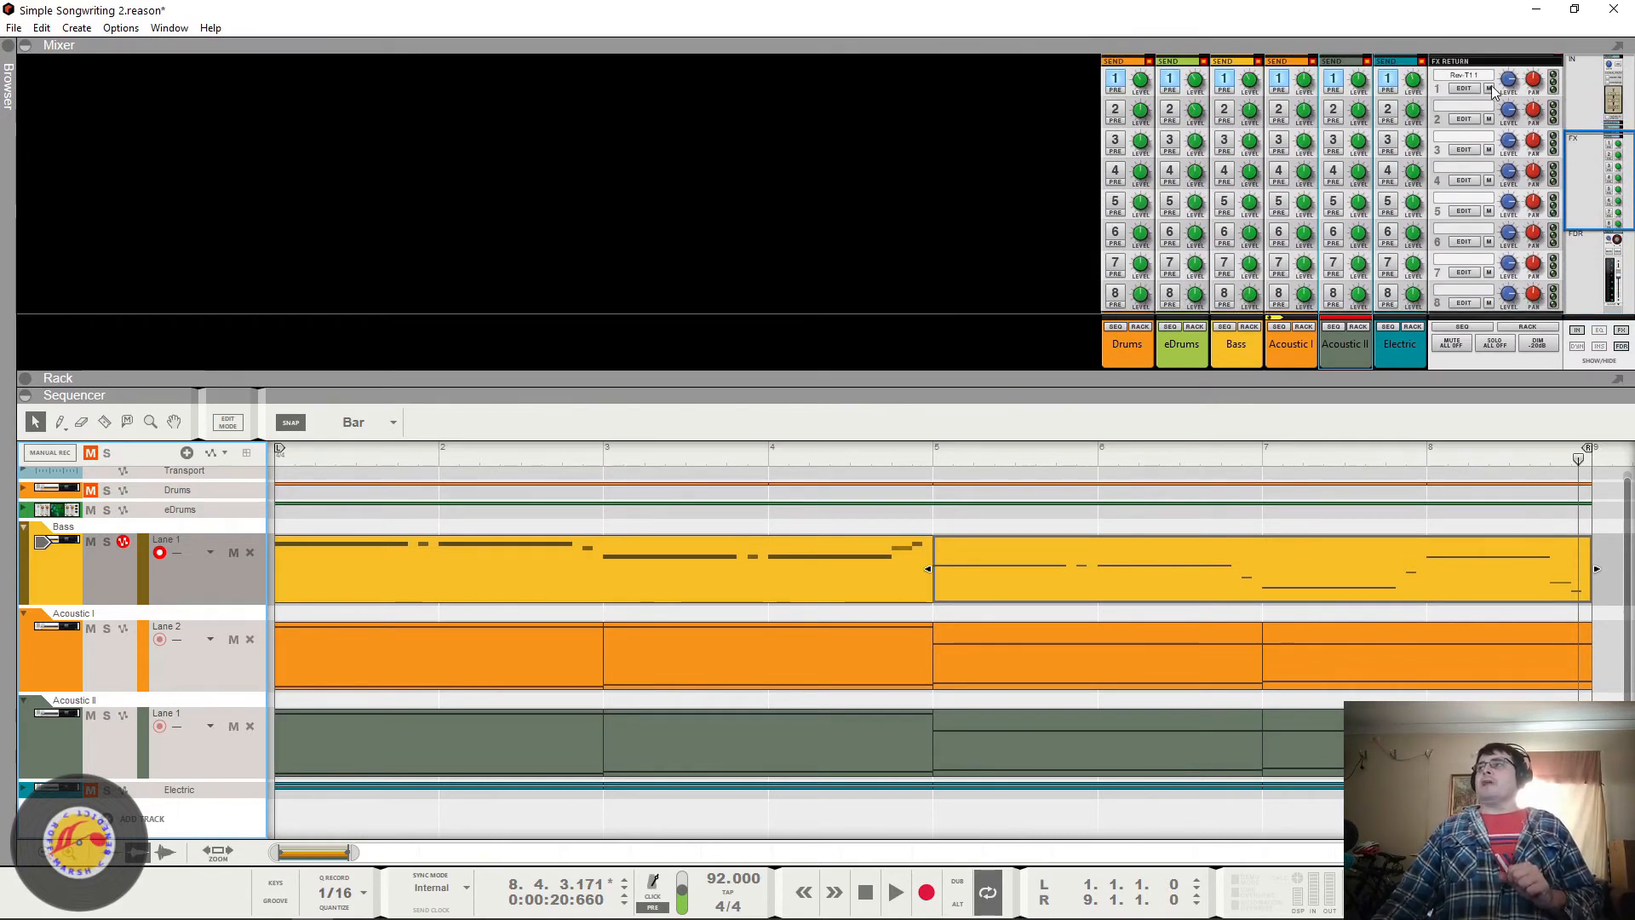
{"action": "left_click", "coordinate": [1491, 92]}
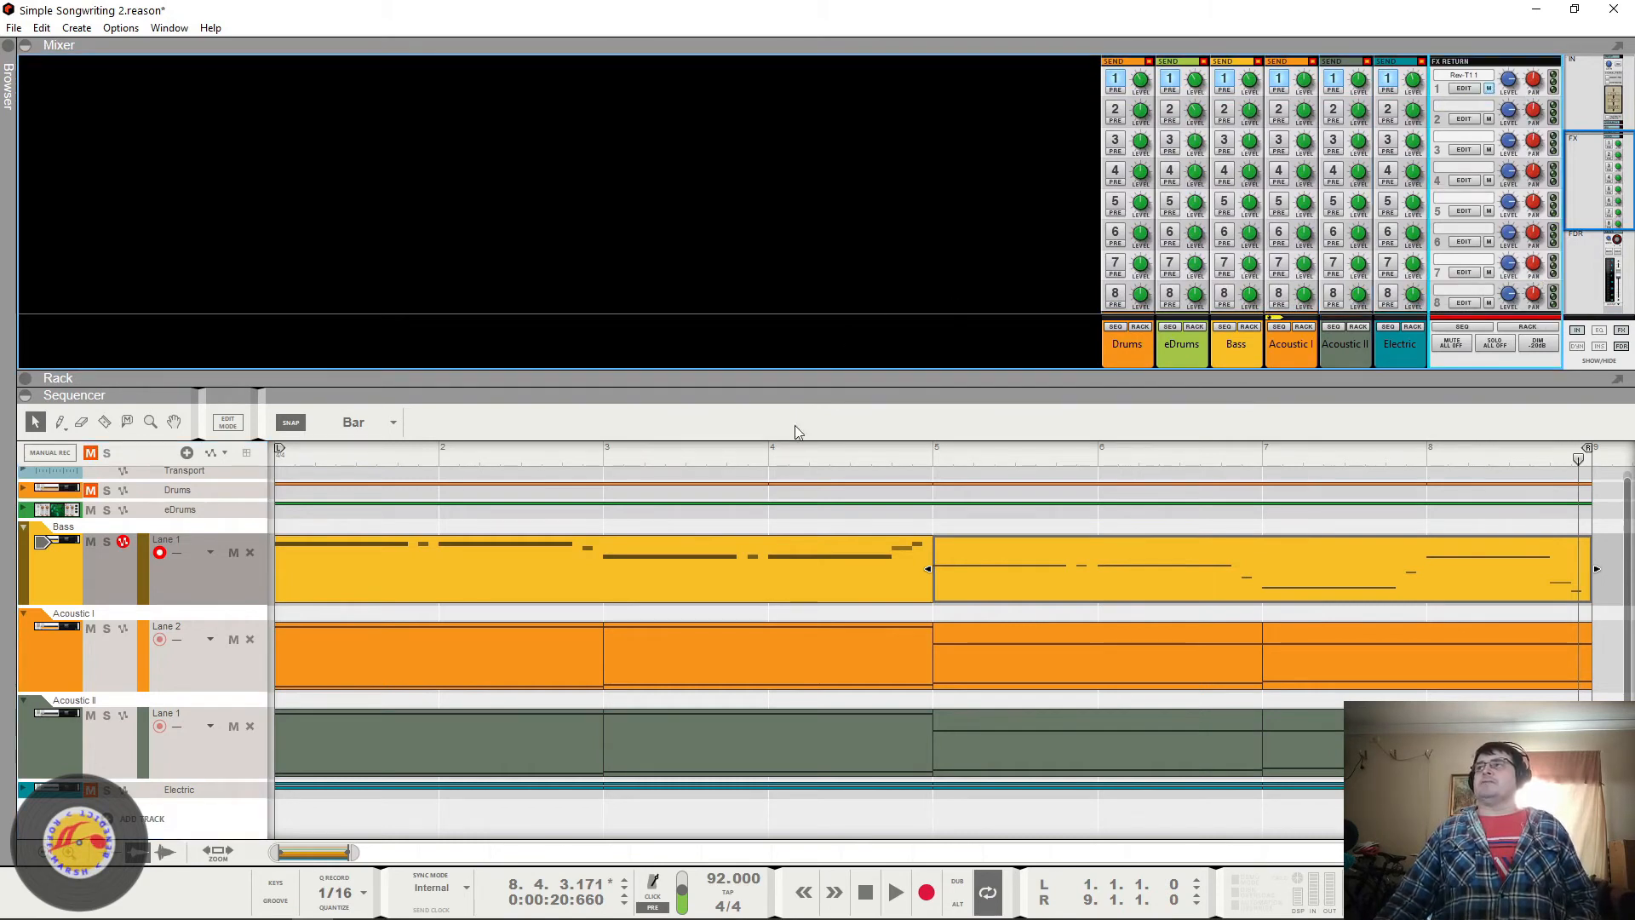
Step: Play the arrangement from bar 1, unmute the first FX return, Rev-T1 1, during playback to compare the sound, and stop
{"action": "left_click", "coordinate": [298, 455]}
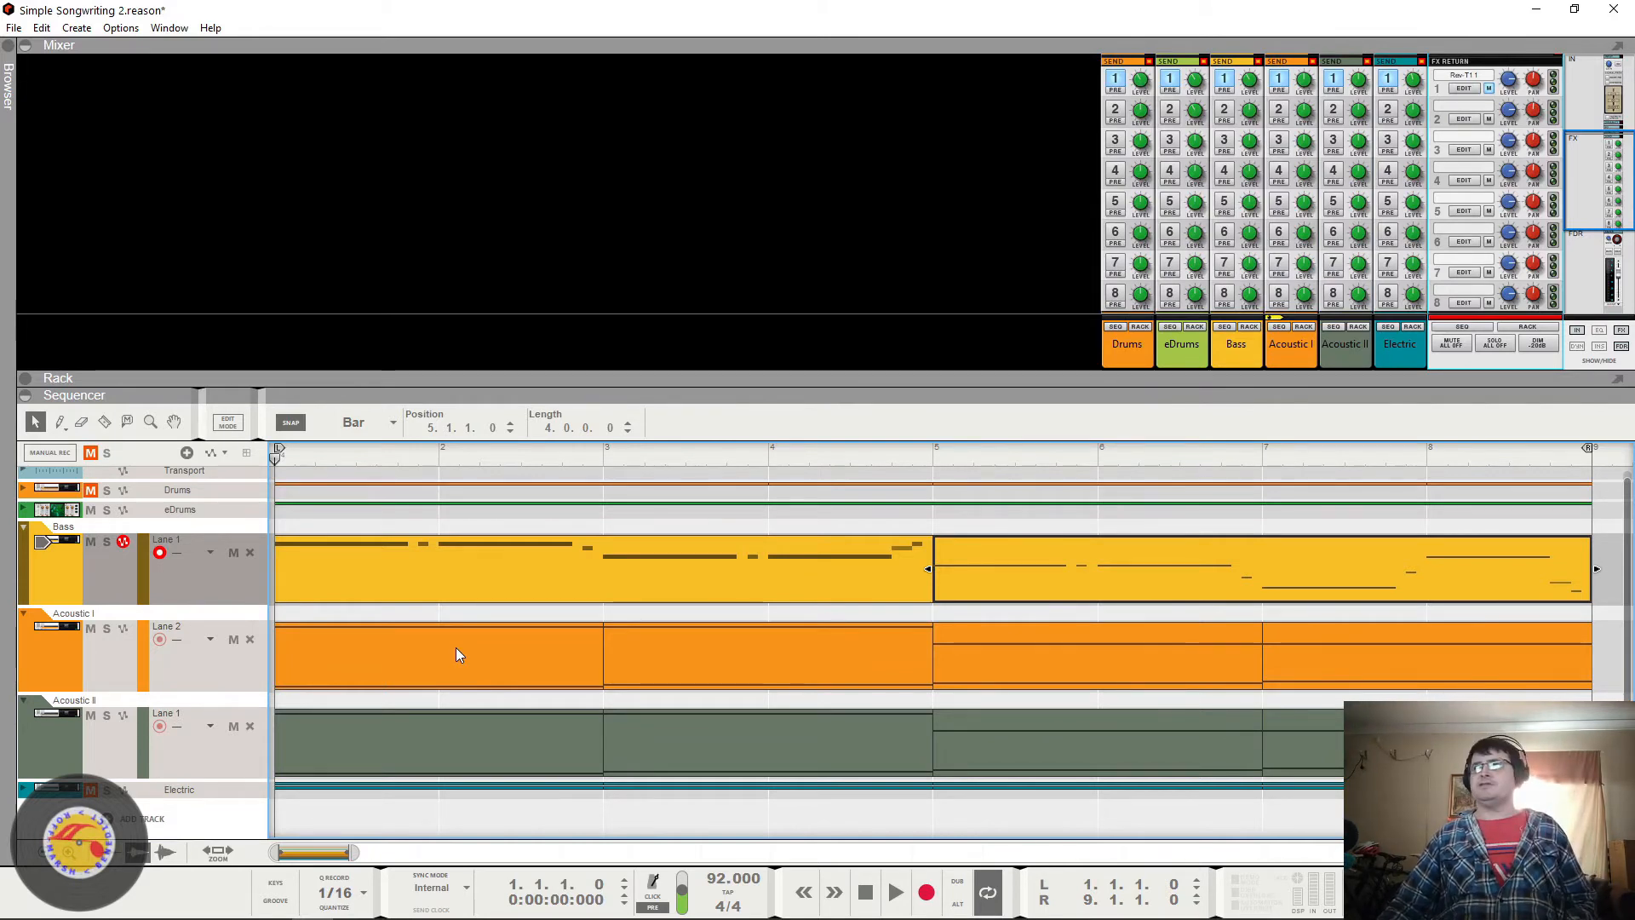
{"action": "key", "text": "space"}
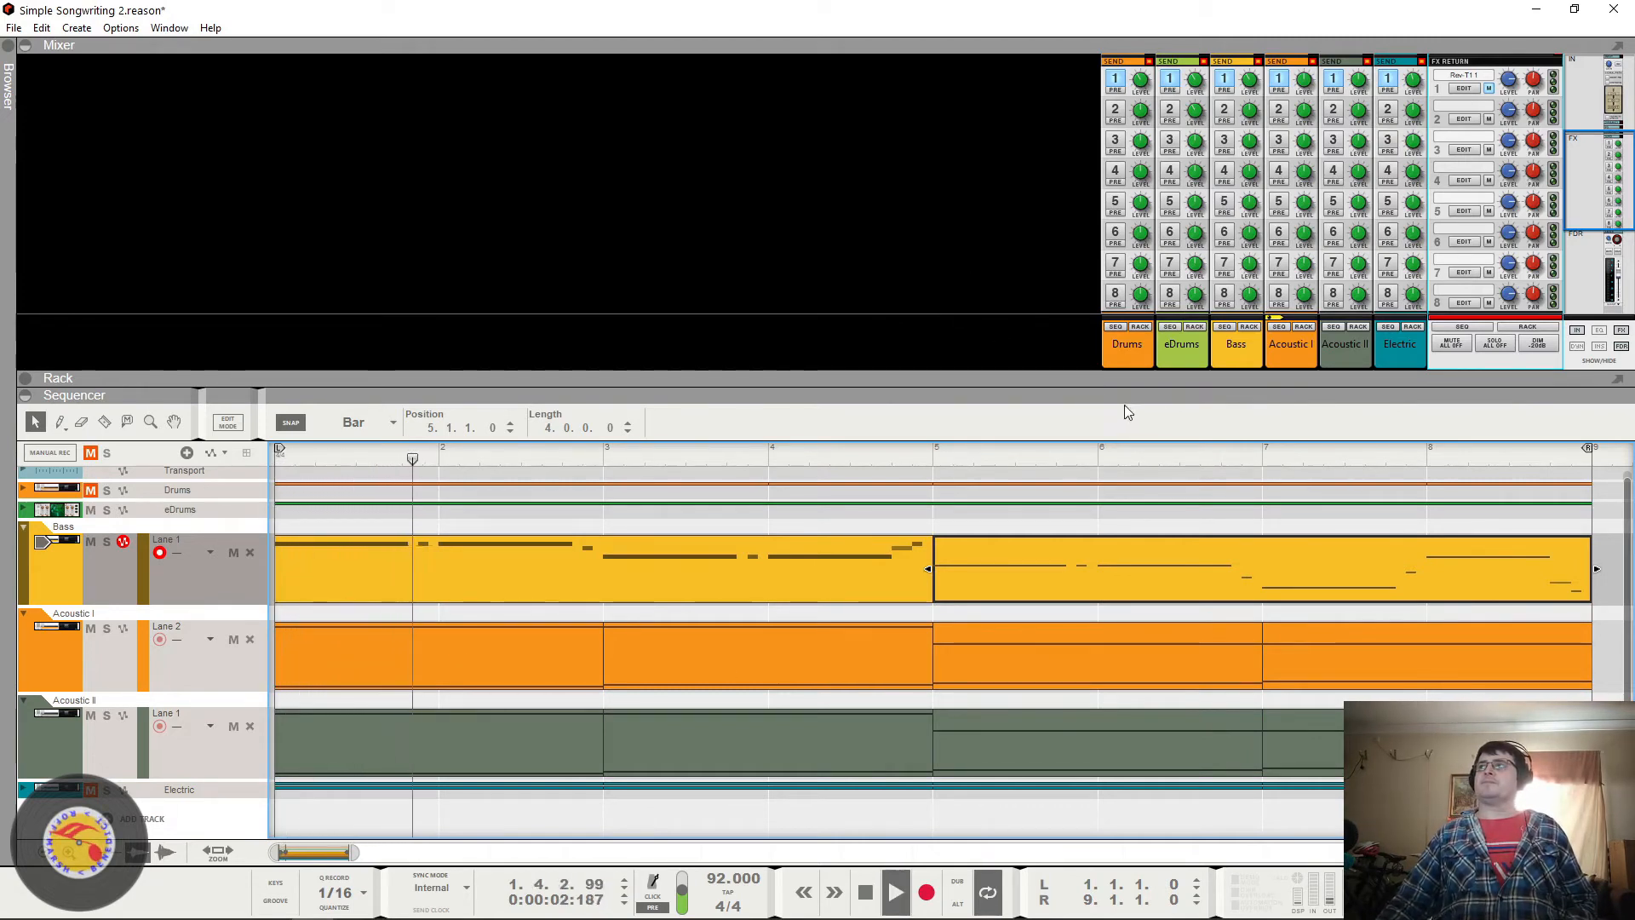
{"action": "left_click", "coordinate": [1493, 95]}
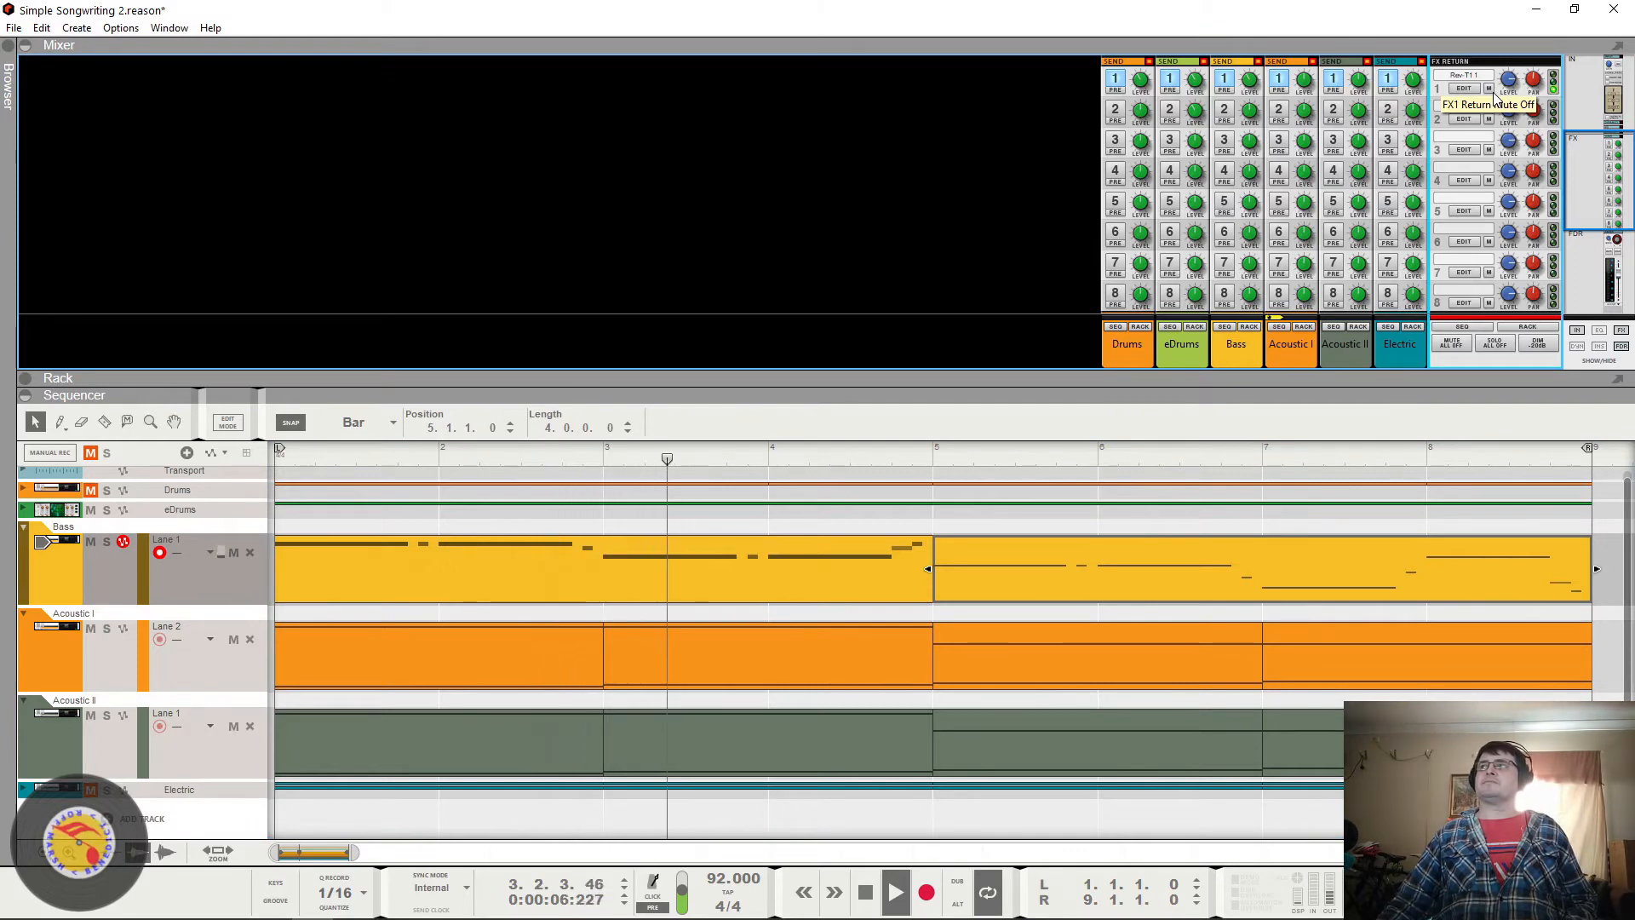
{"action": "key", "text": "space"}
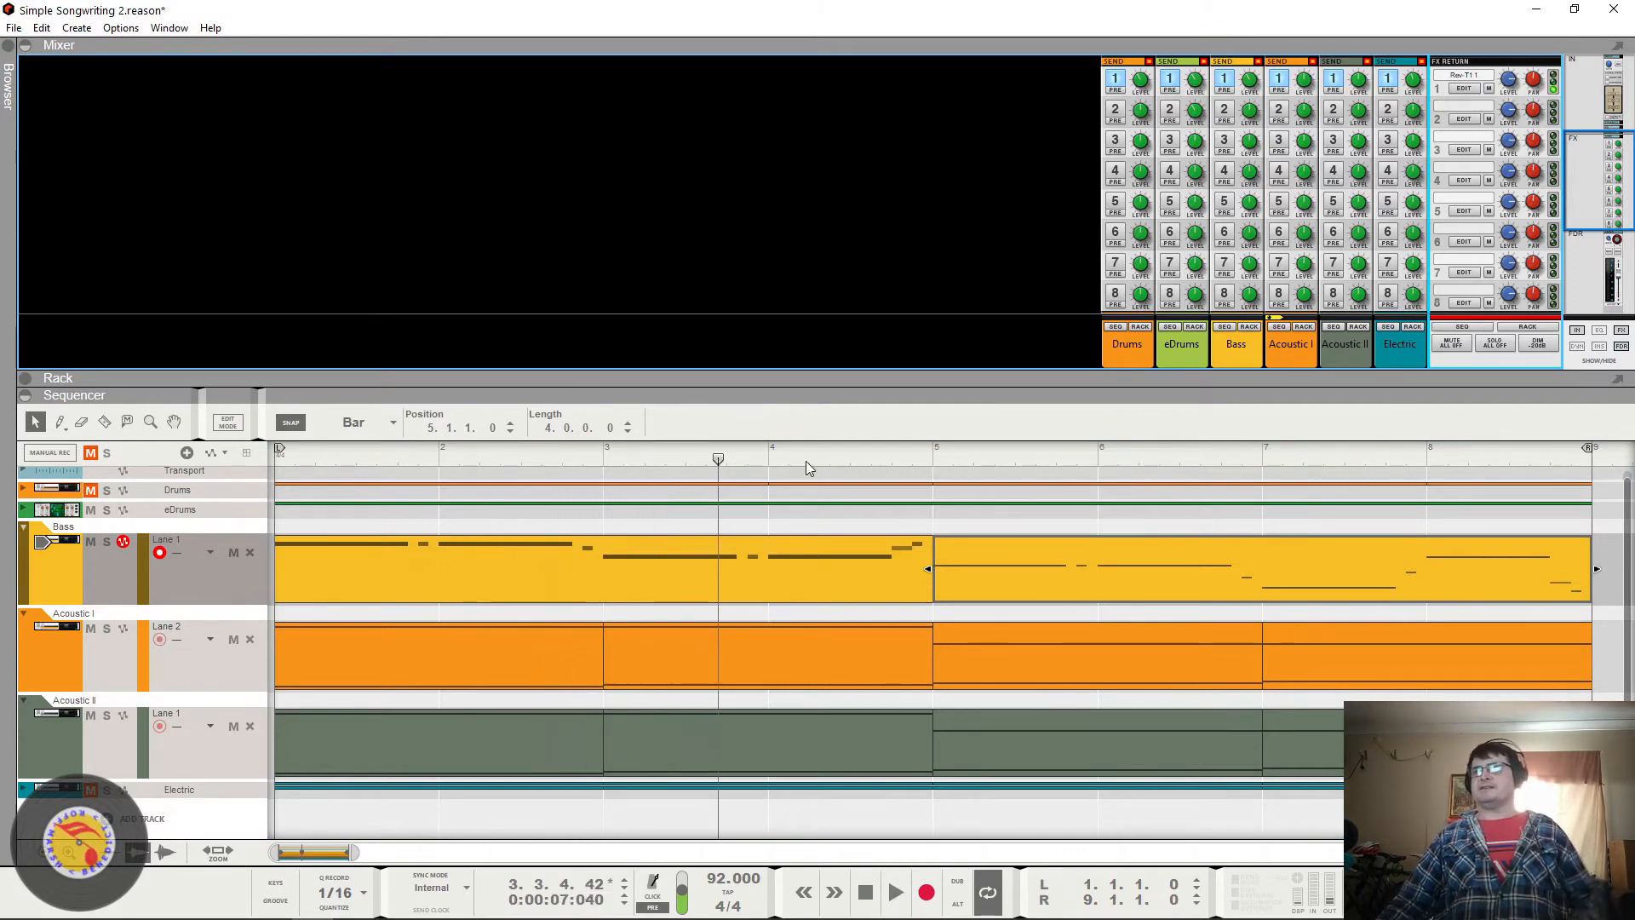
Step: Show the mixer's channel faders, select the Bass track, and reduce the mixer's height to enlarge the sequencer
{"action": "left_click", "coordinate": [1596, 302]}
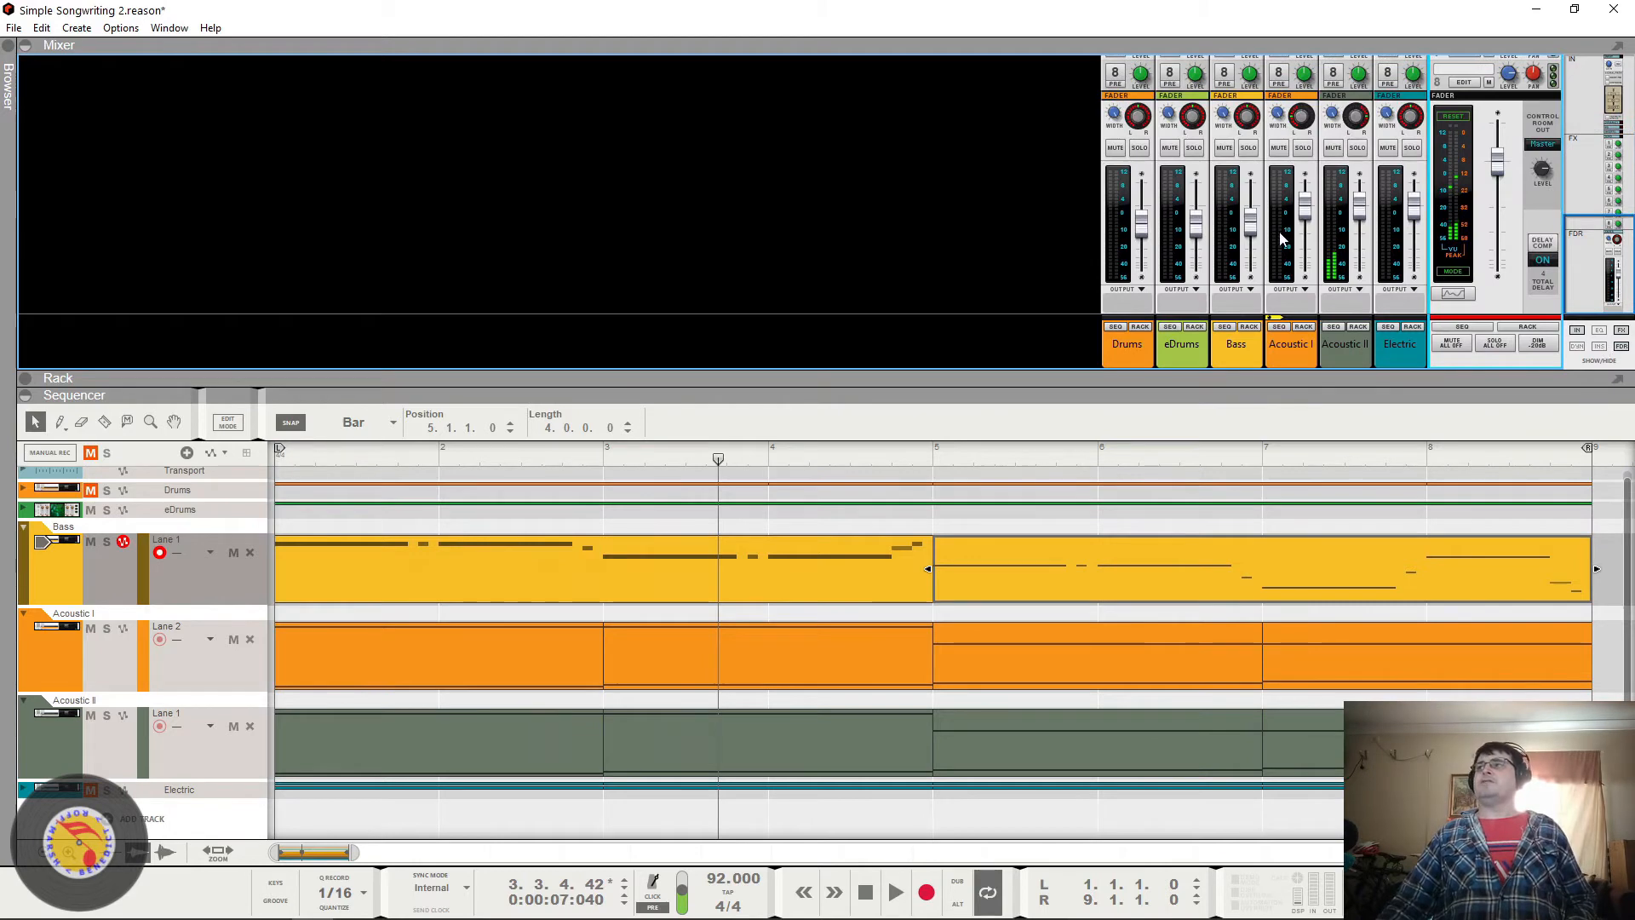
{"action": "mouse_move", "coordinate": [1255, 247]}
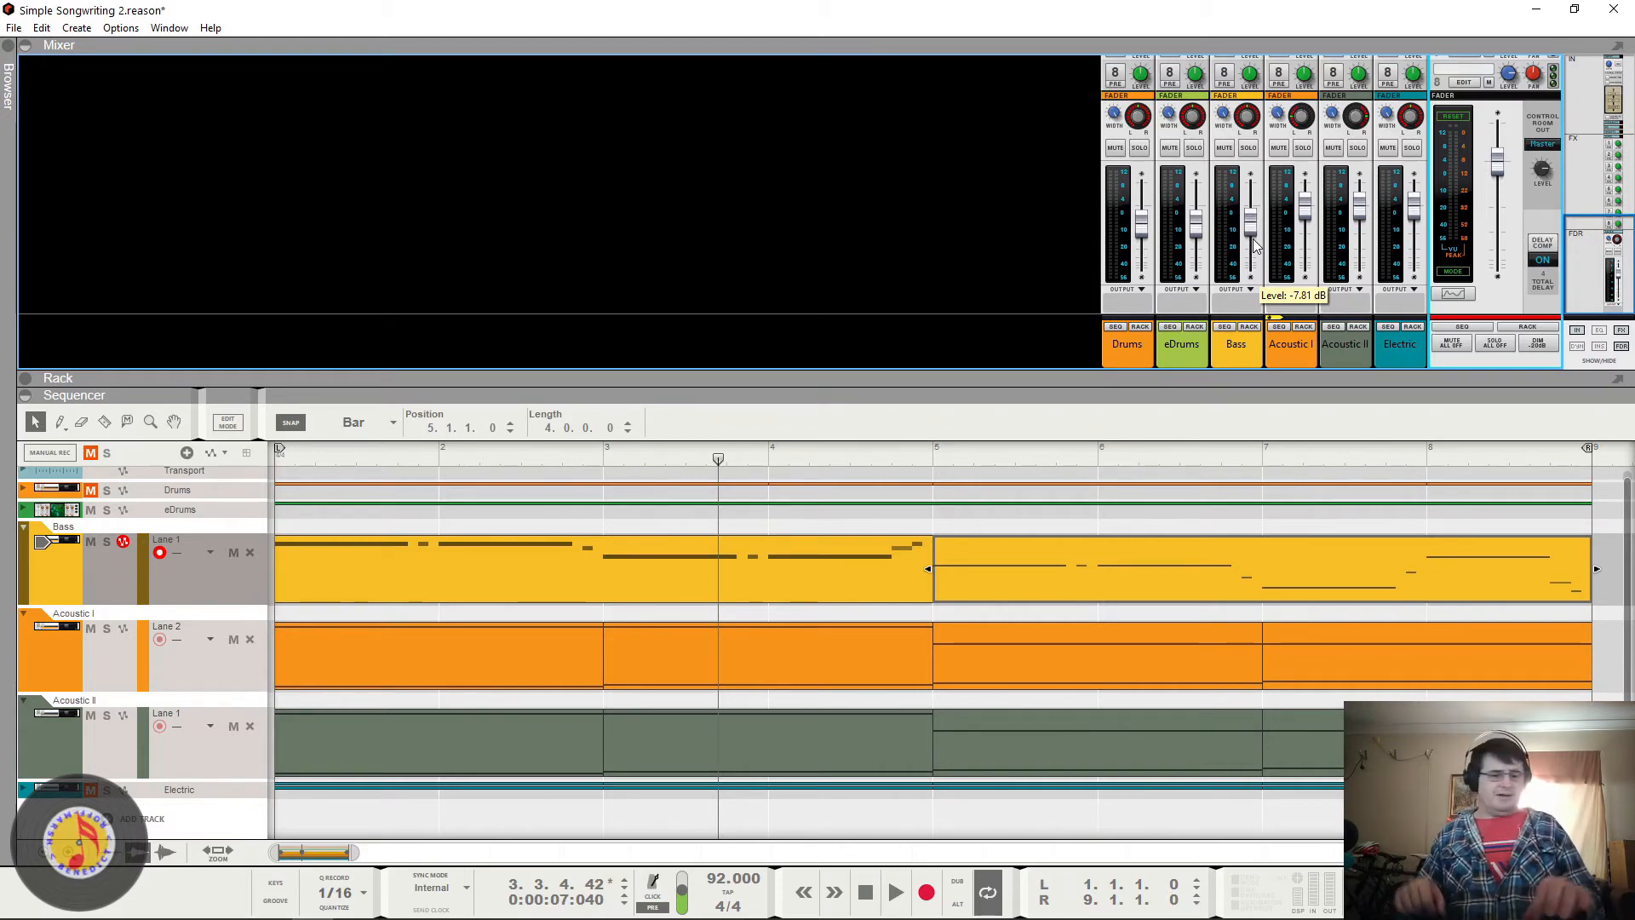
{"action": "left_click", "coordinate": [84, 576]}
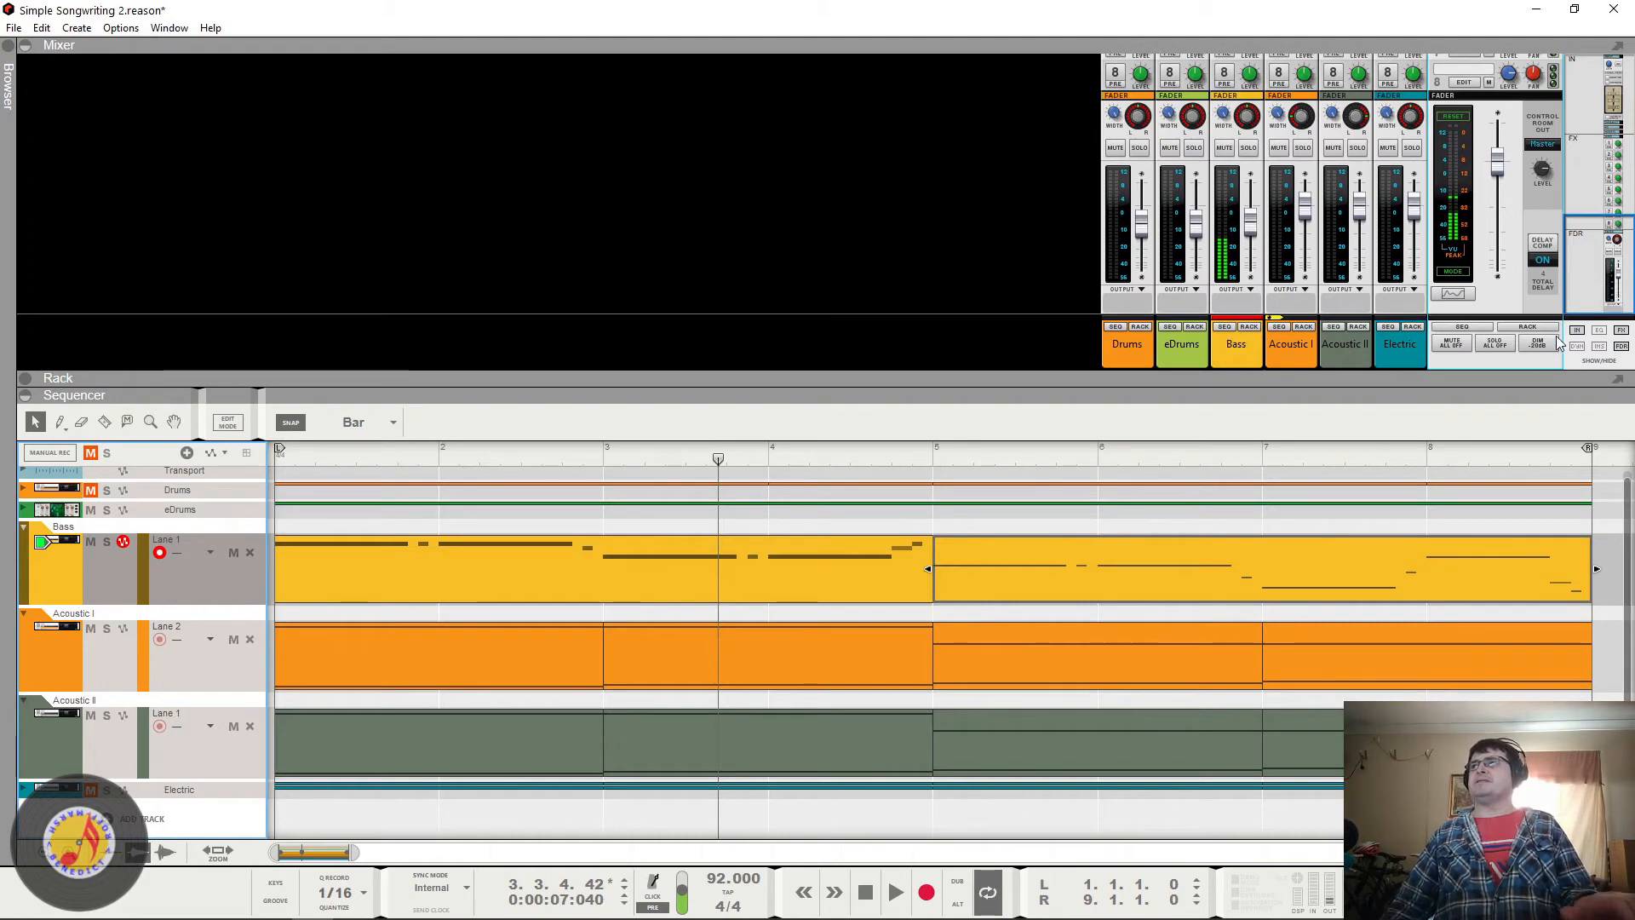
{"action": "left_click_drag", "start_coordinate": [1548, 393], "coordinate": [1548, 346]}
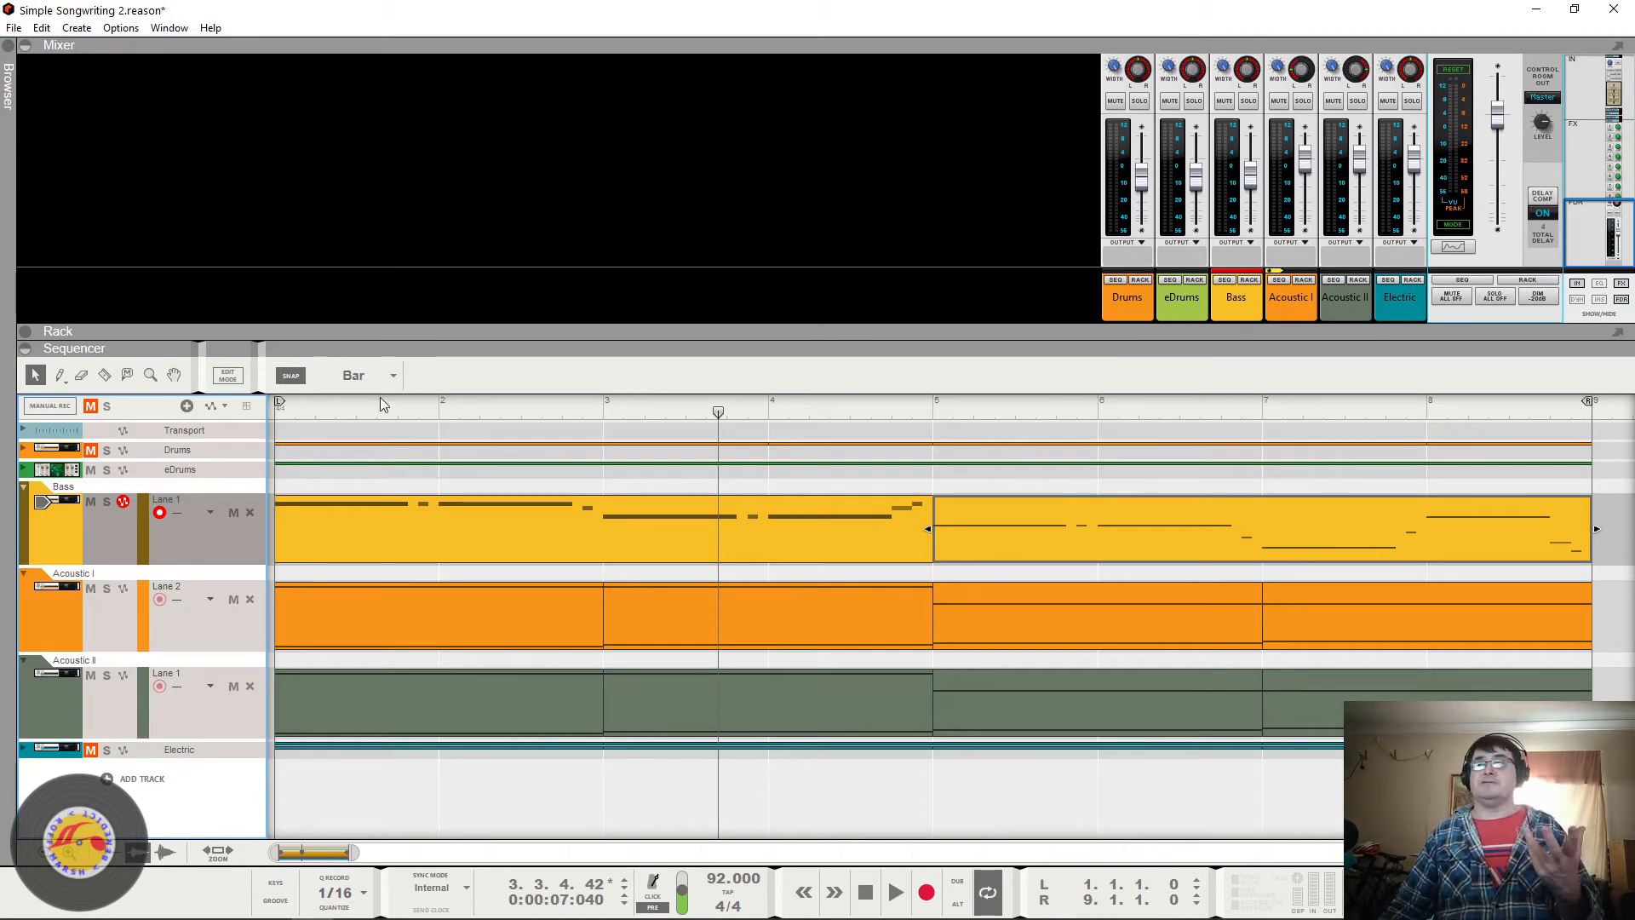
Step: Test the Bass channel at 8.06 dB during playback from bar 1, restore its previous level, and listen to the mix again
{"action": "left_click", "coordinate": [275, 415]}
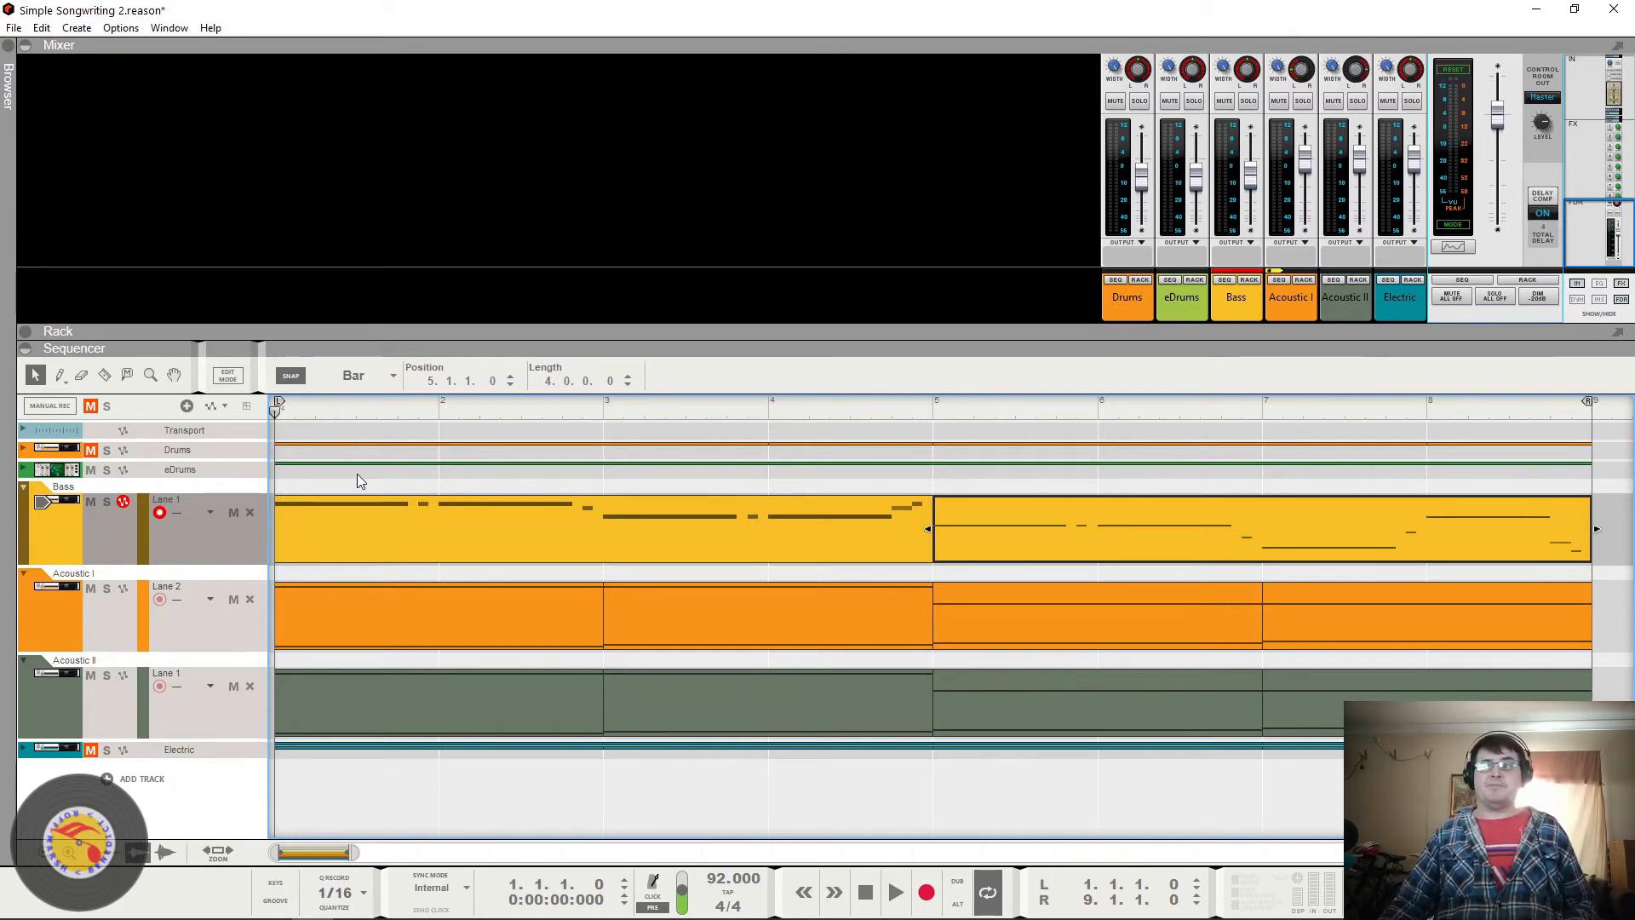
{"action": "key", "text": "space"}
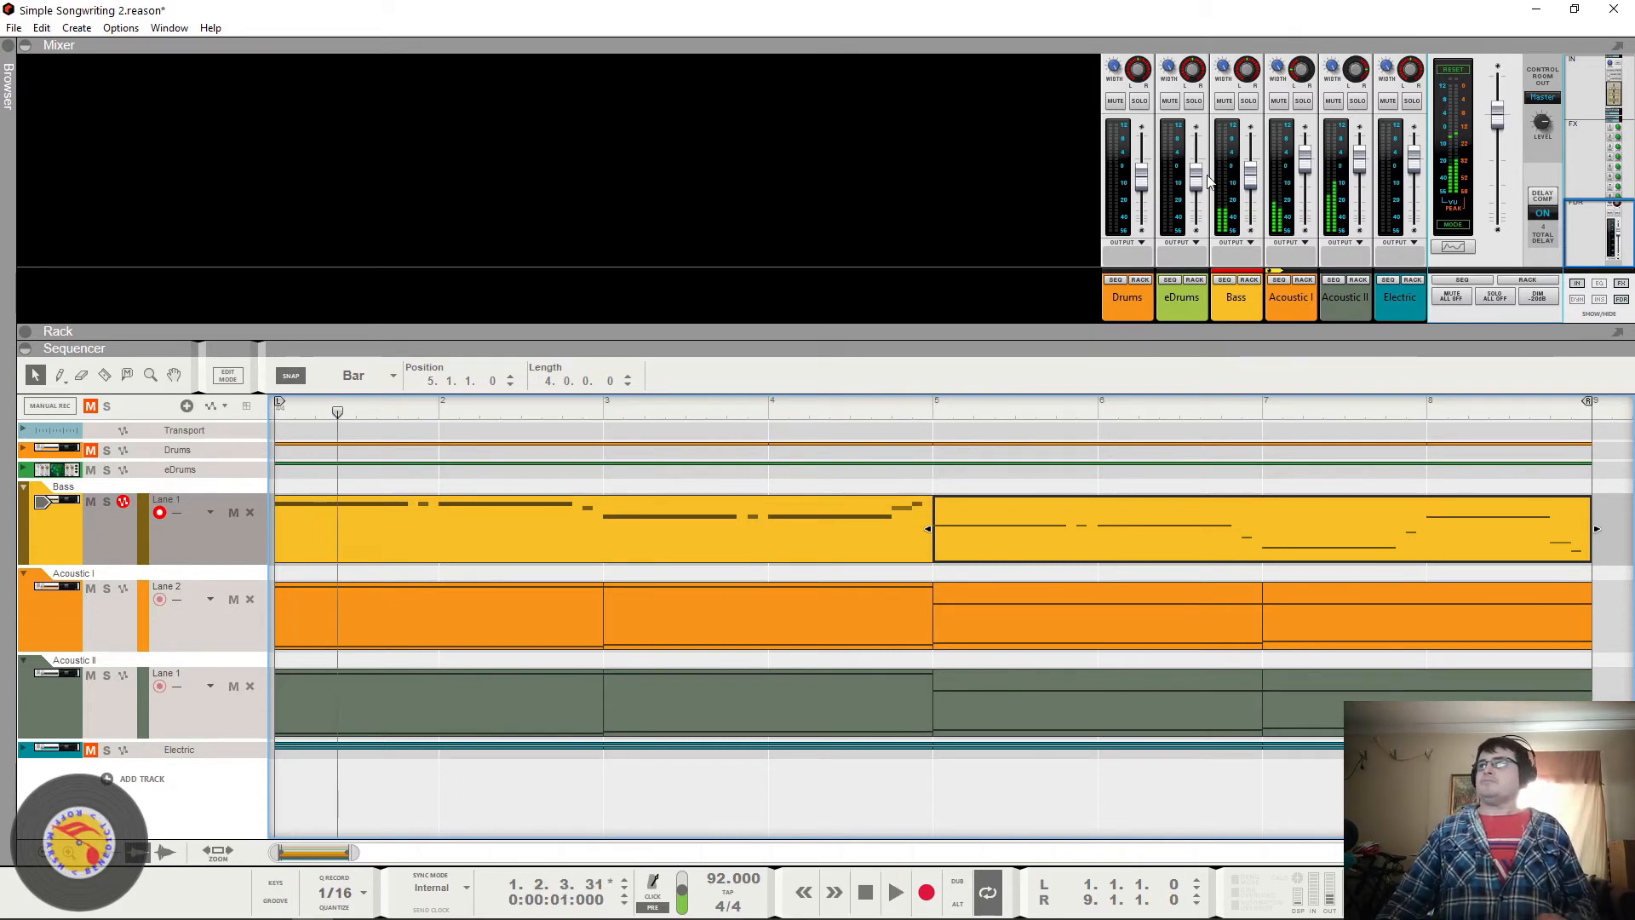
{"action": "left_click_drag", "start_coordinate": [1249, 178], "coordinate": [1249, 139]}
{"action": "key", "text": "space"}
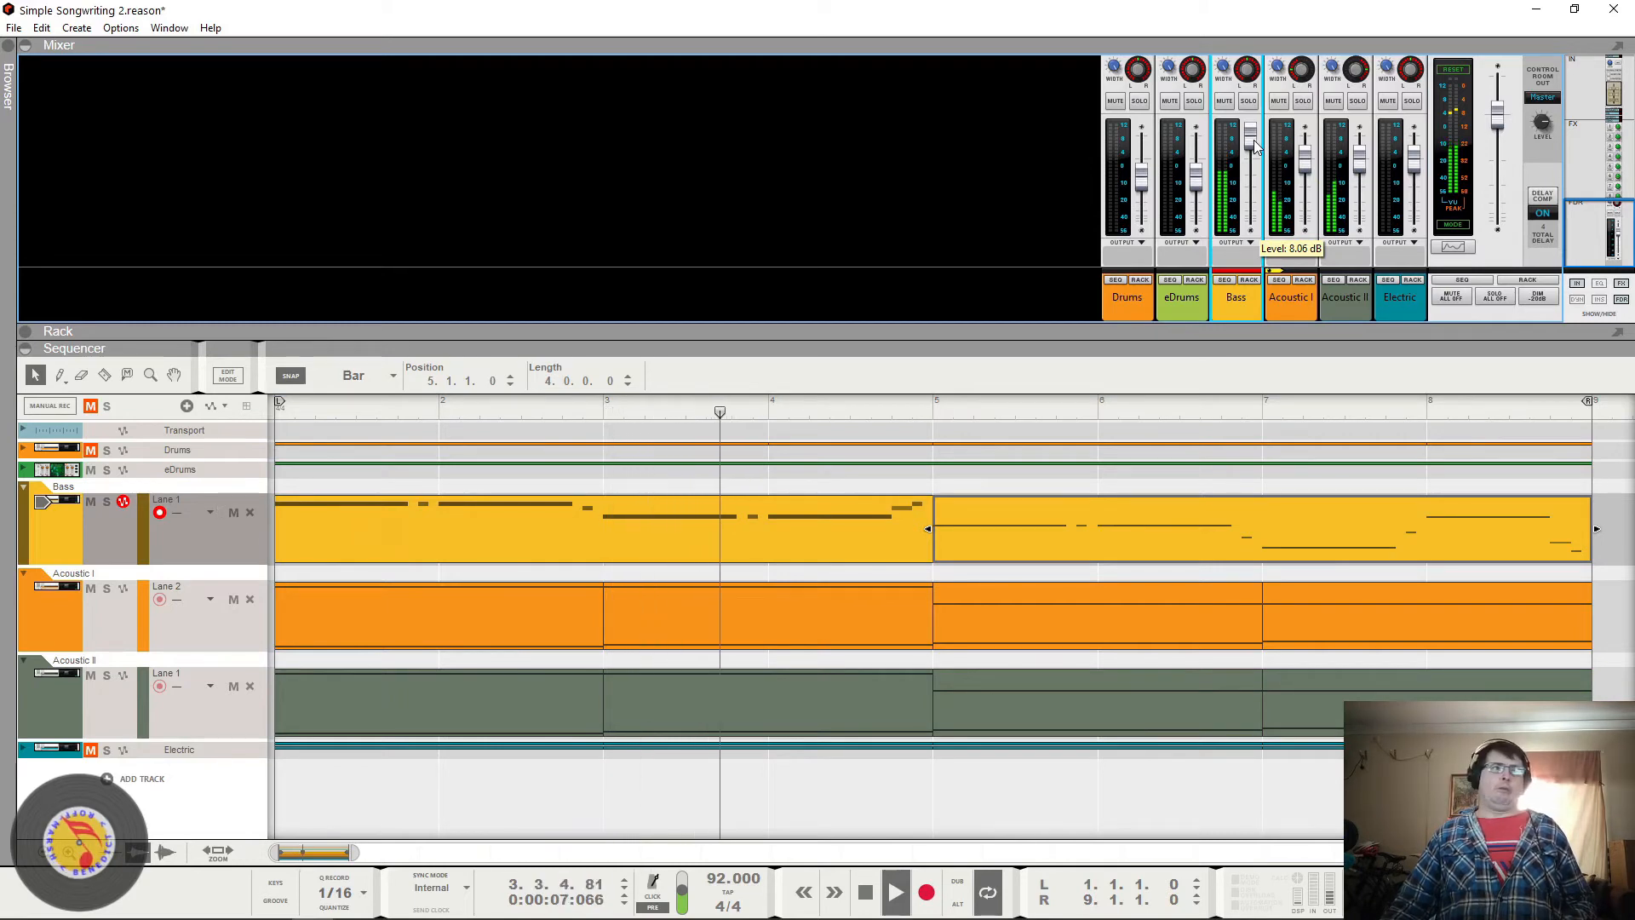
{"action": "key", "text": "space"}
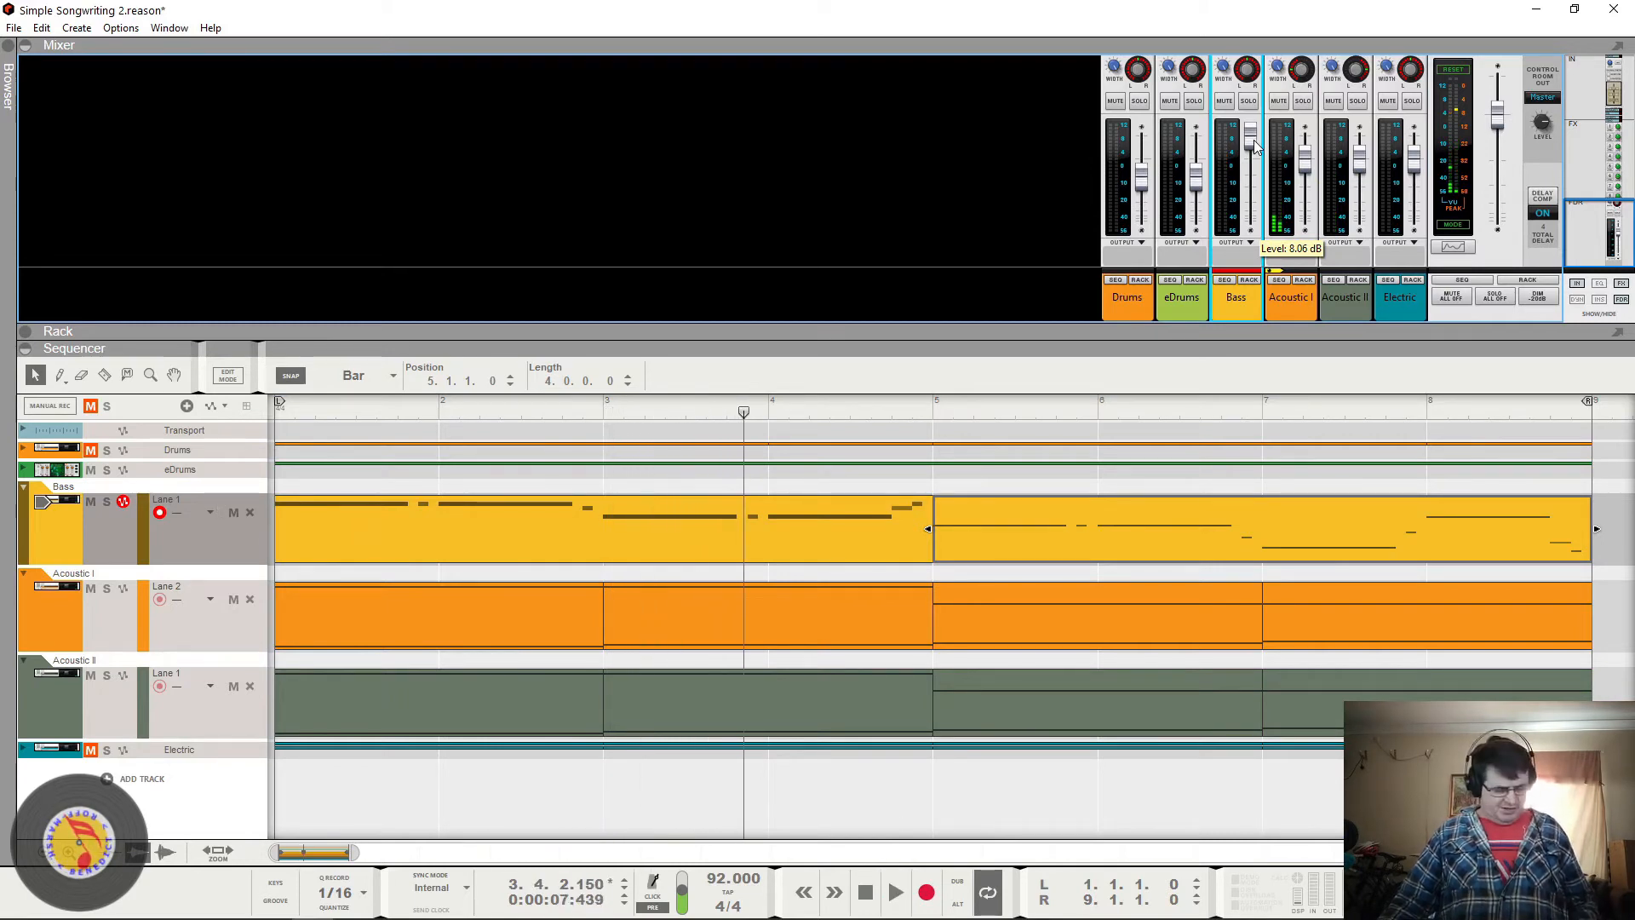
{"action": "scroll", "coordinate": [1254, 146], "scroll_direction": "down", "scroll_amount": 10}
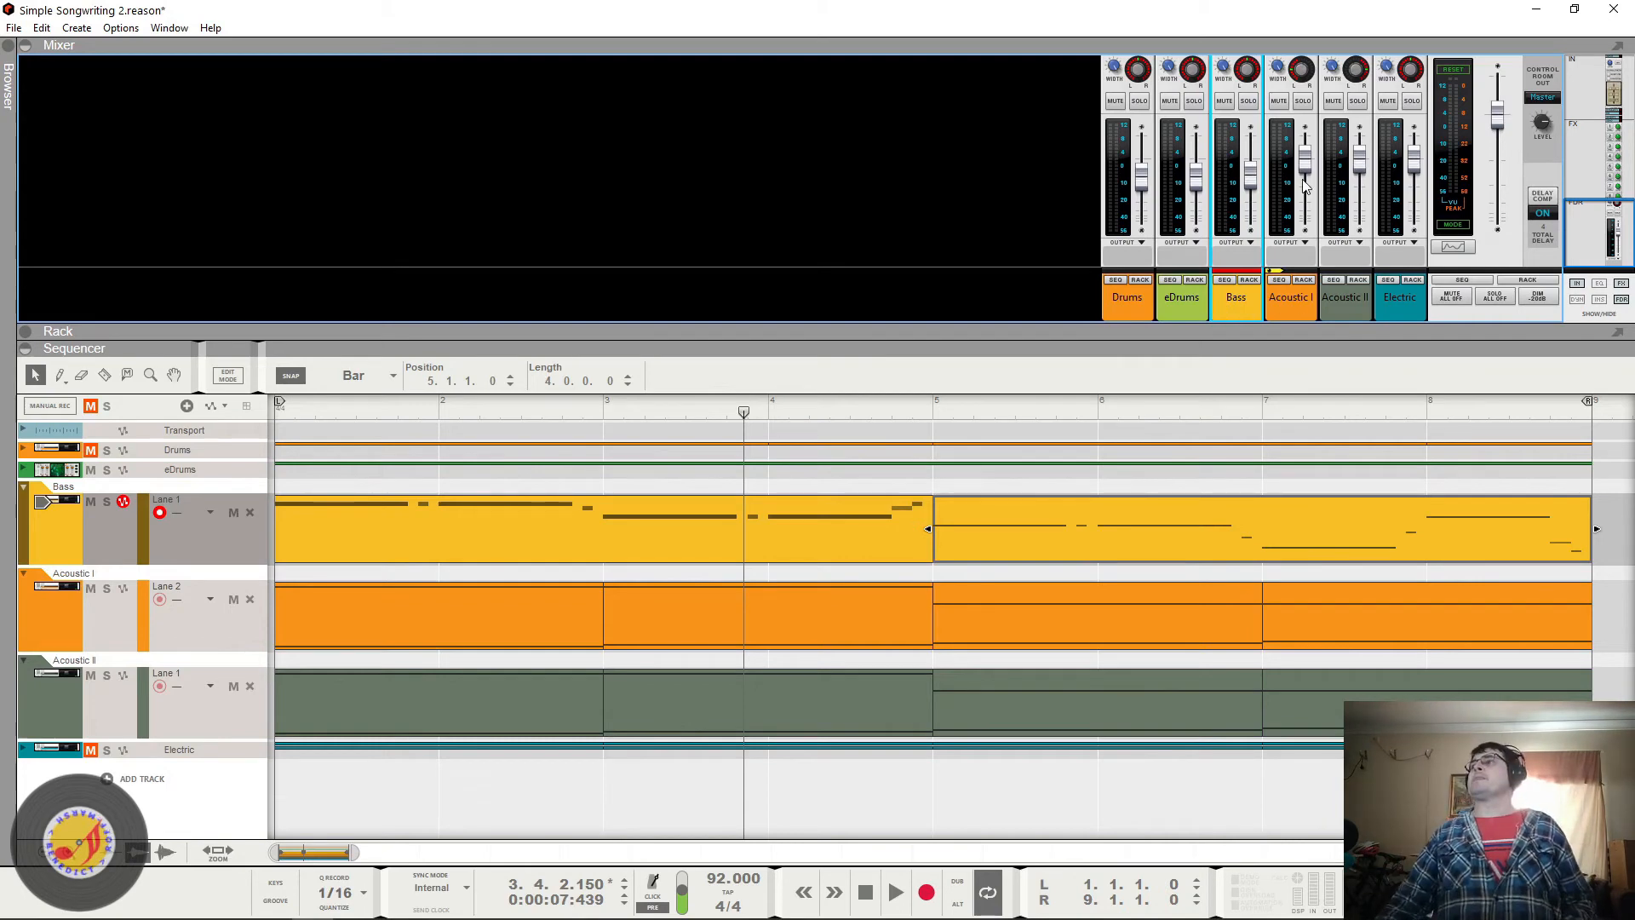
{"action": "key", "text": "space"}
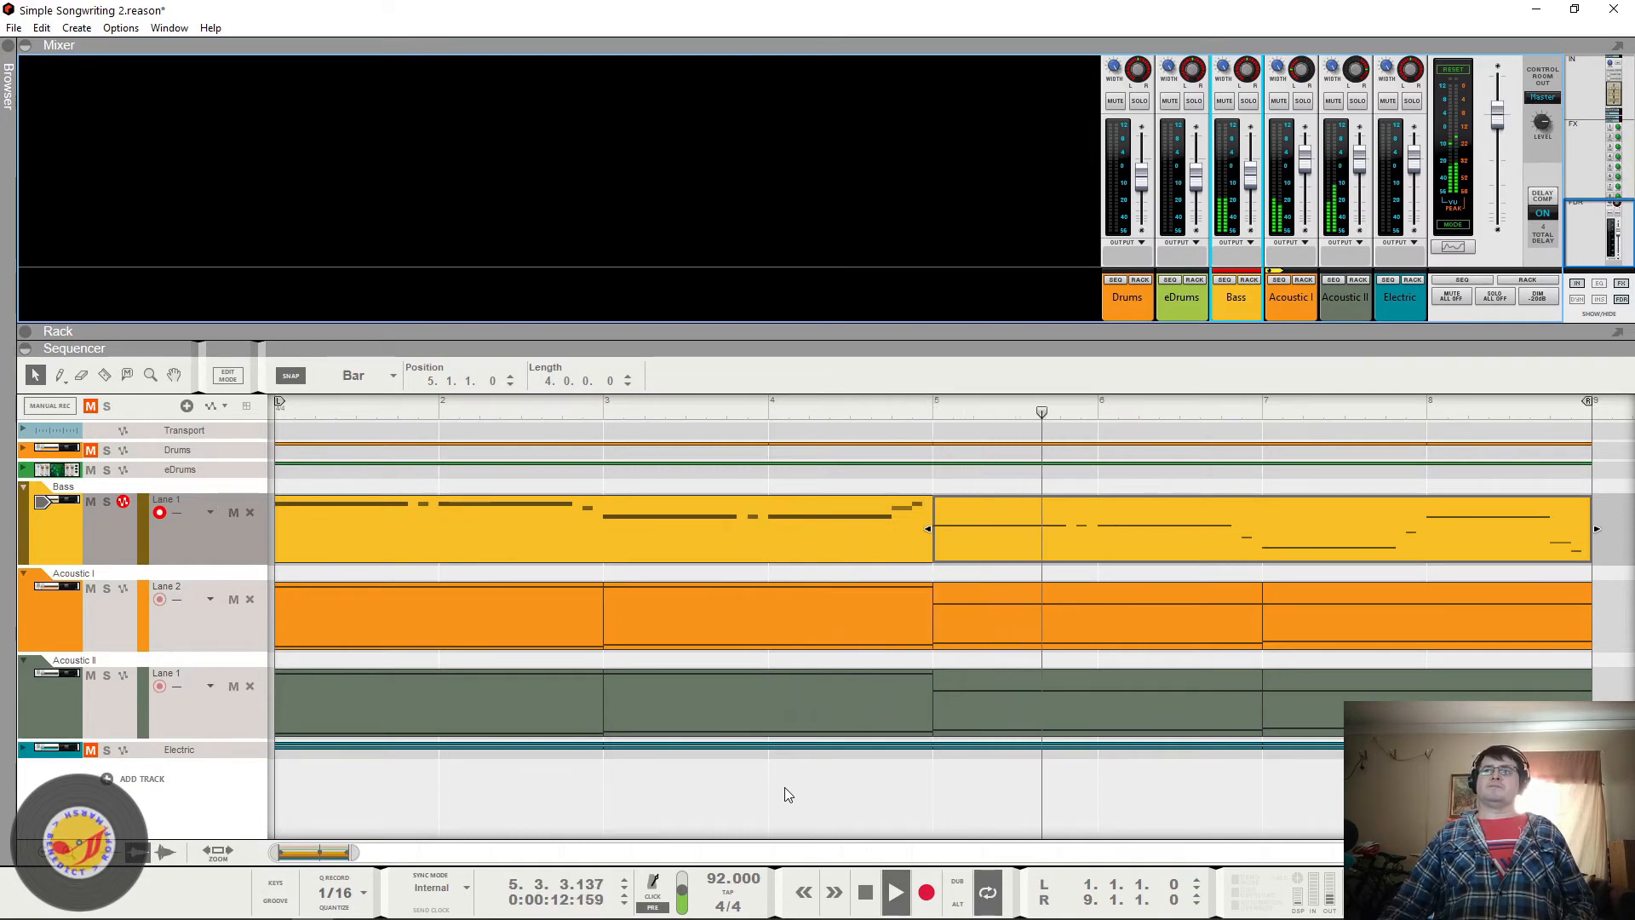
{"action": "key", "text": "space"}
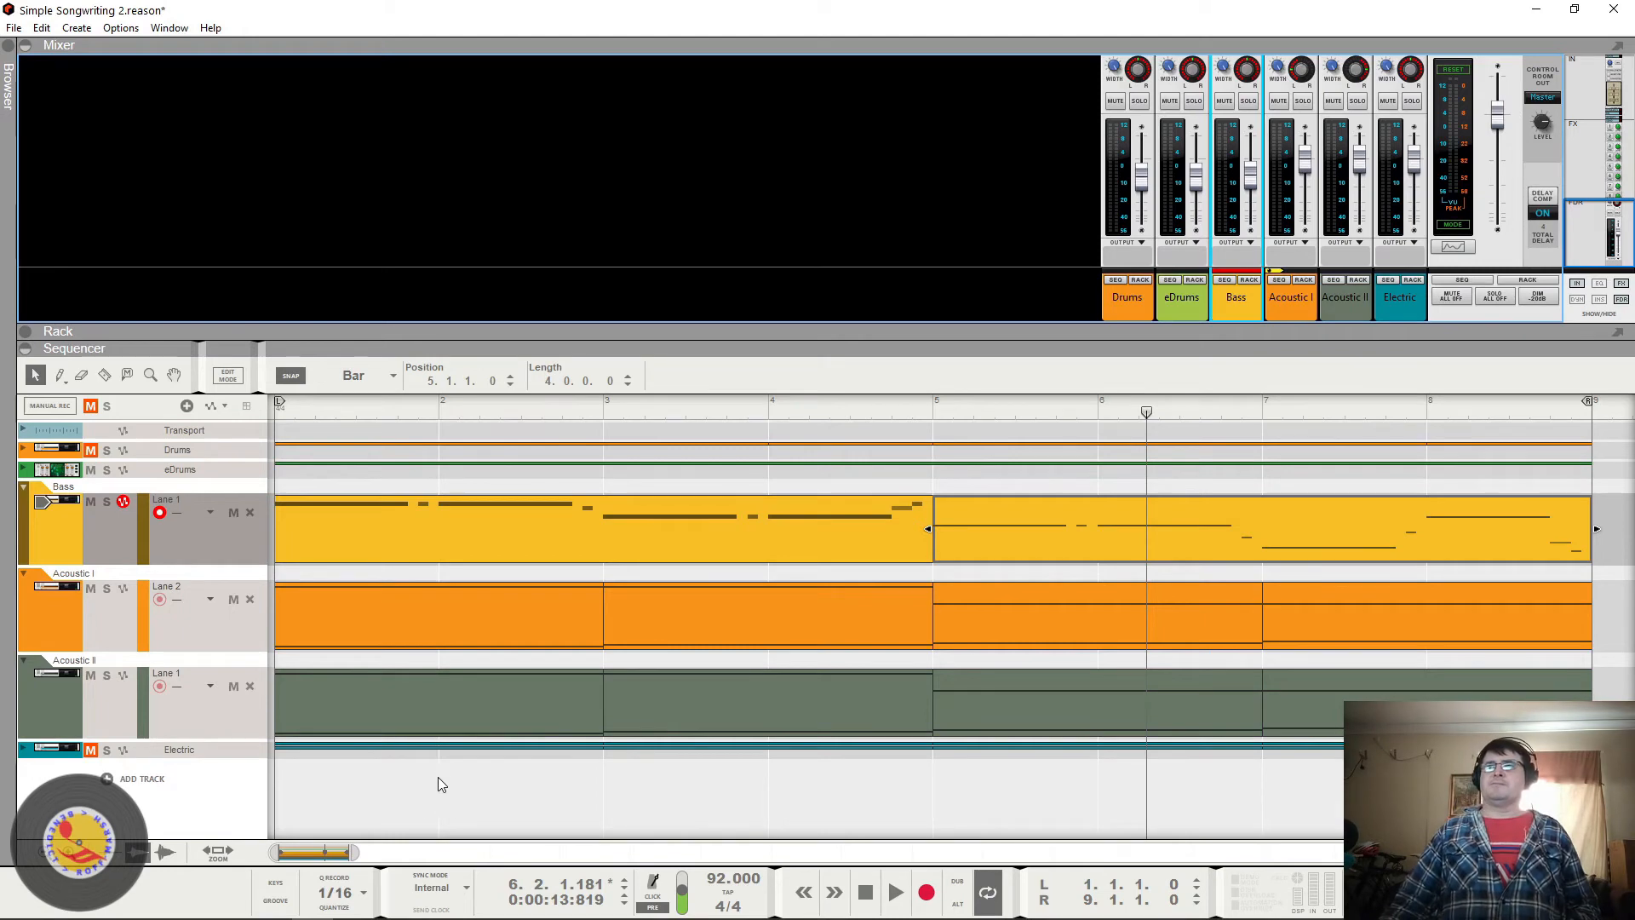
Step: Unmute and select the Electric track, and expand it to show its note and Sustain Pedal lanes
{"action": "left_click", "coordinate": [90, 751]}
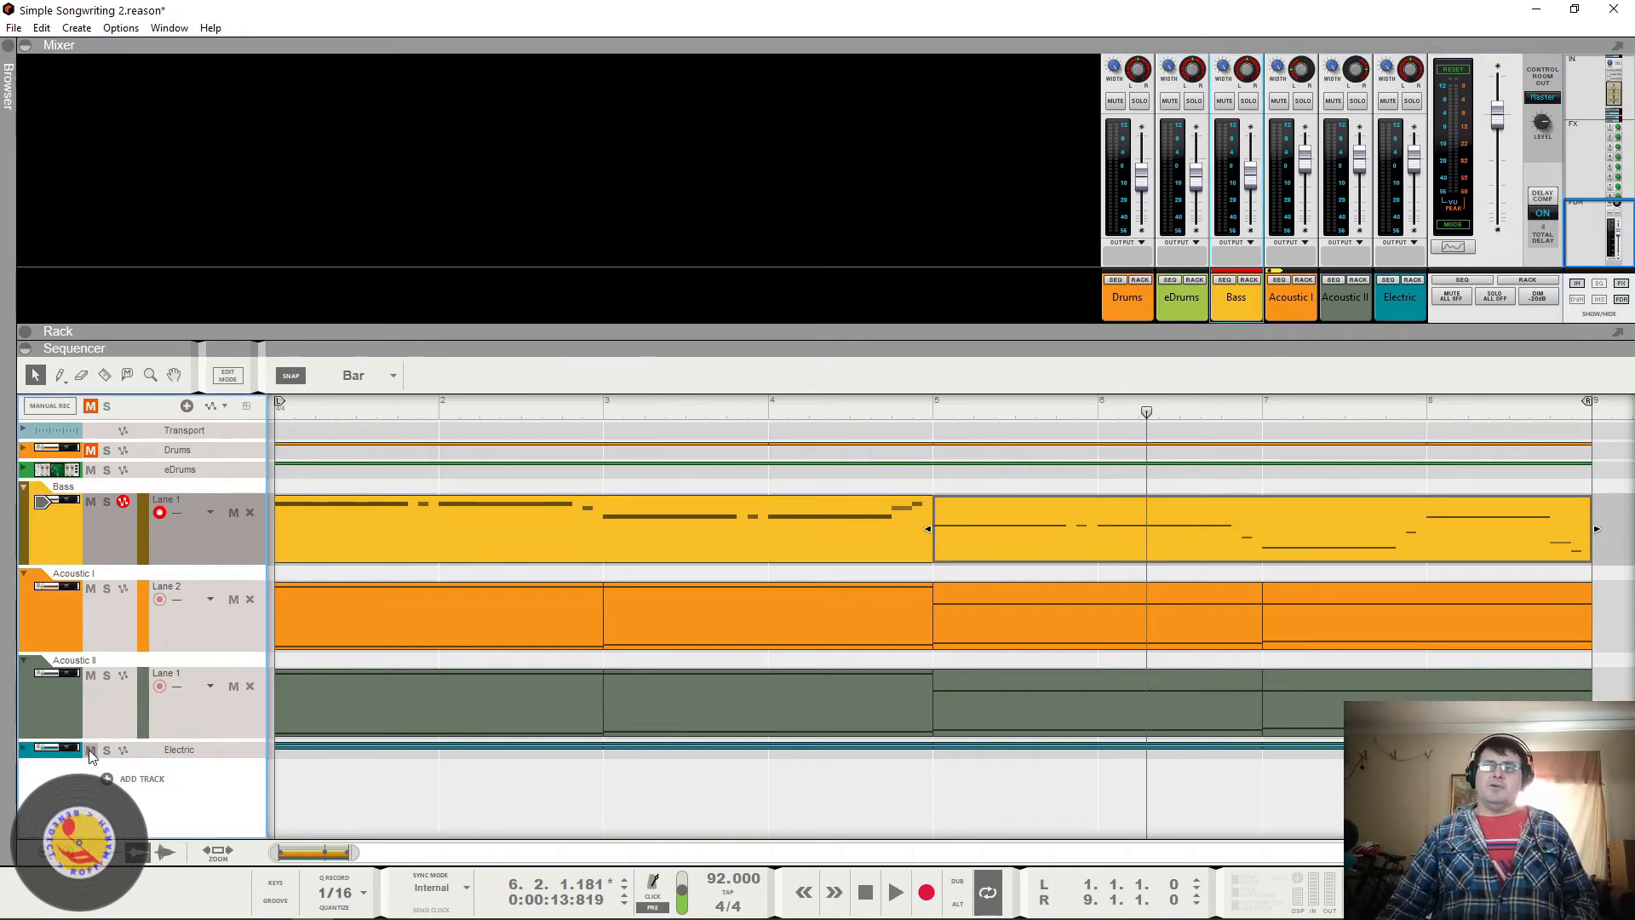
{"action": "left_click", "coordinate": [28, 754]}
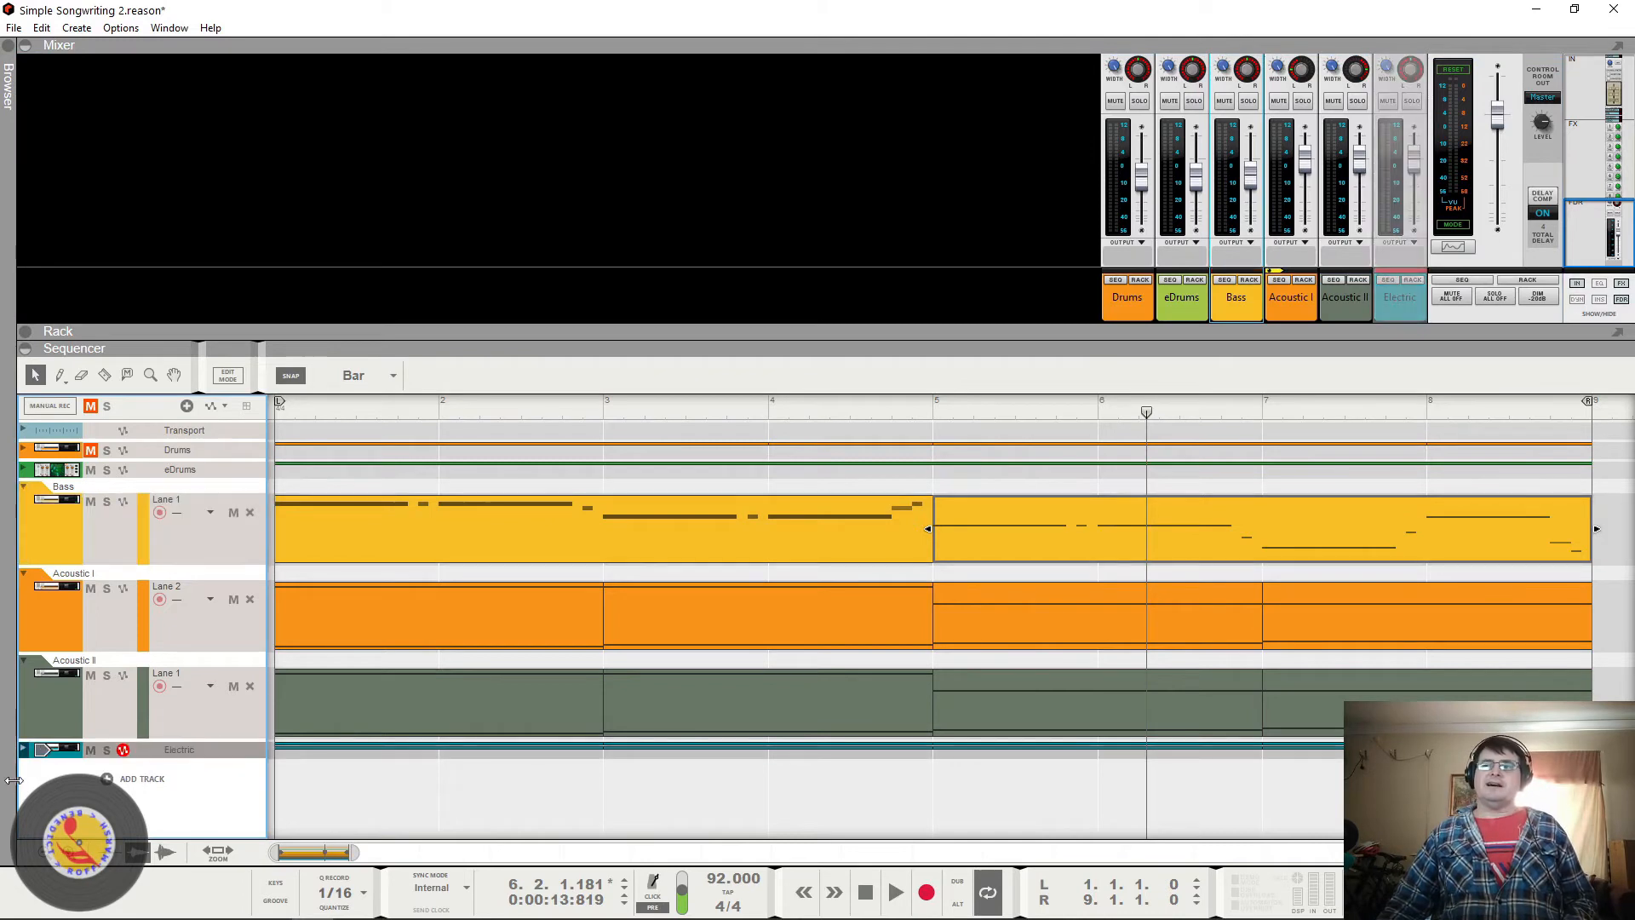
{"action": "left_click", "coordinate": [24, 749]}
{"action": "scroll", "coordinate": [109, 764], "scroll_direction": "down", "scroll_amount": 2}
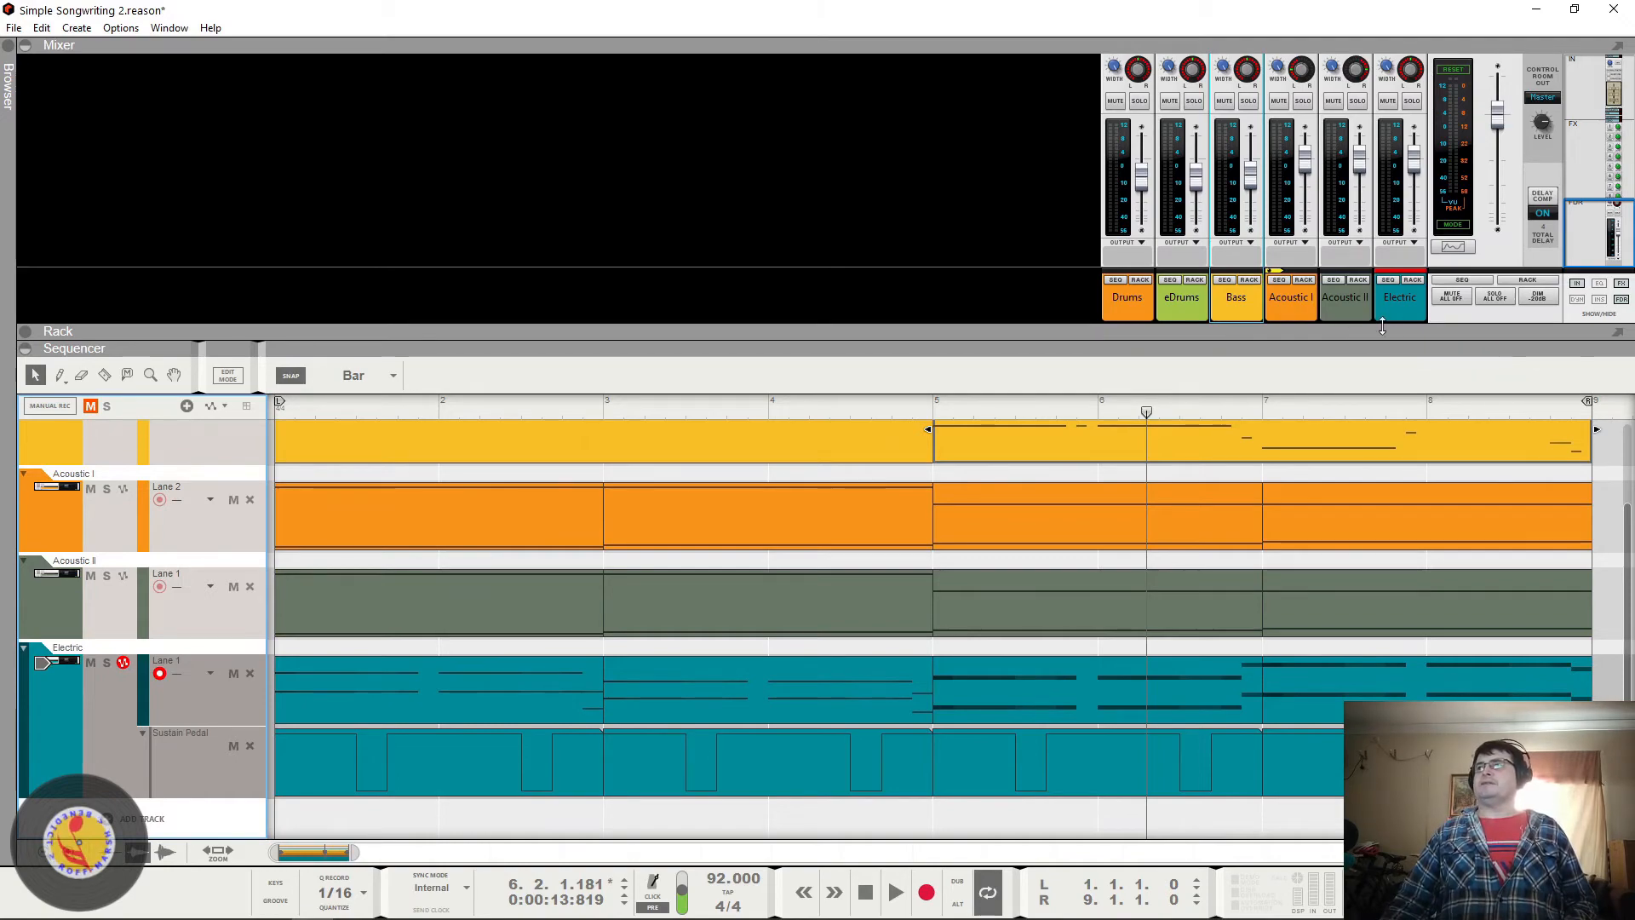
Step: Enlarge the rack in place of the mixer and open the Electric track's WEDGE FORCE Matcha instrument, keeping its window open
{"action": "left_click_drag", "start_coordinate": [1382, 326], "coordinate": [1382, 60]}
{"action": "left_click", "coordinate": [1153, 166]}
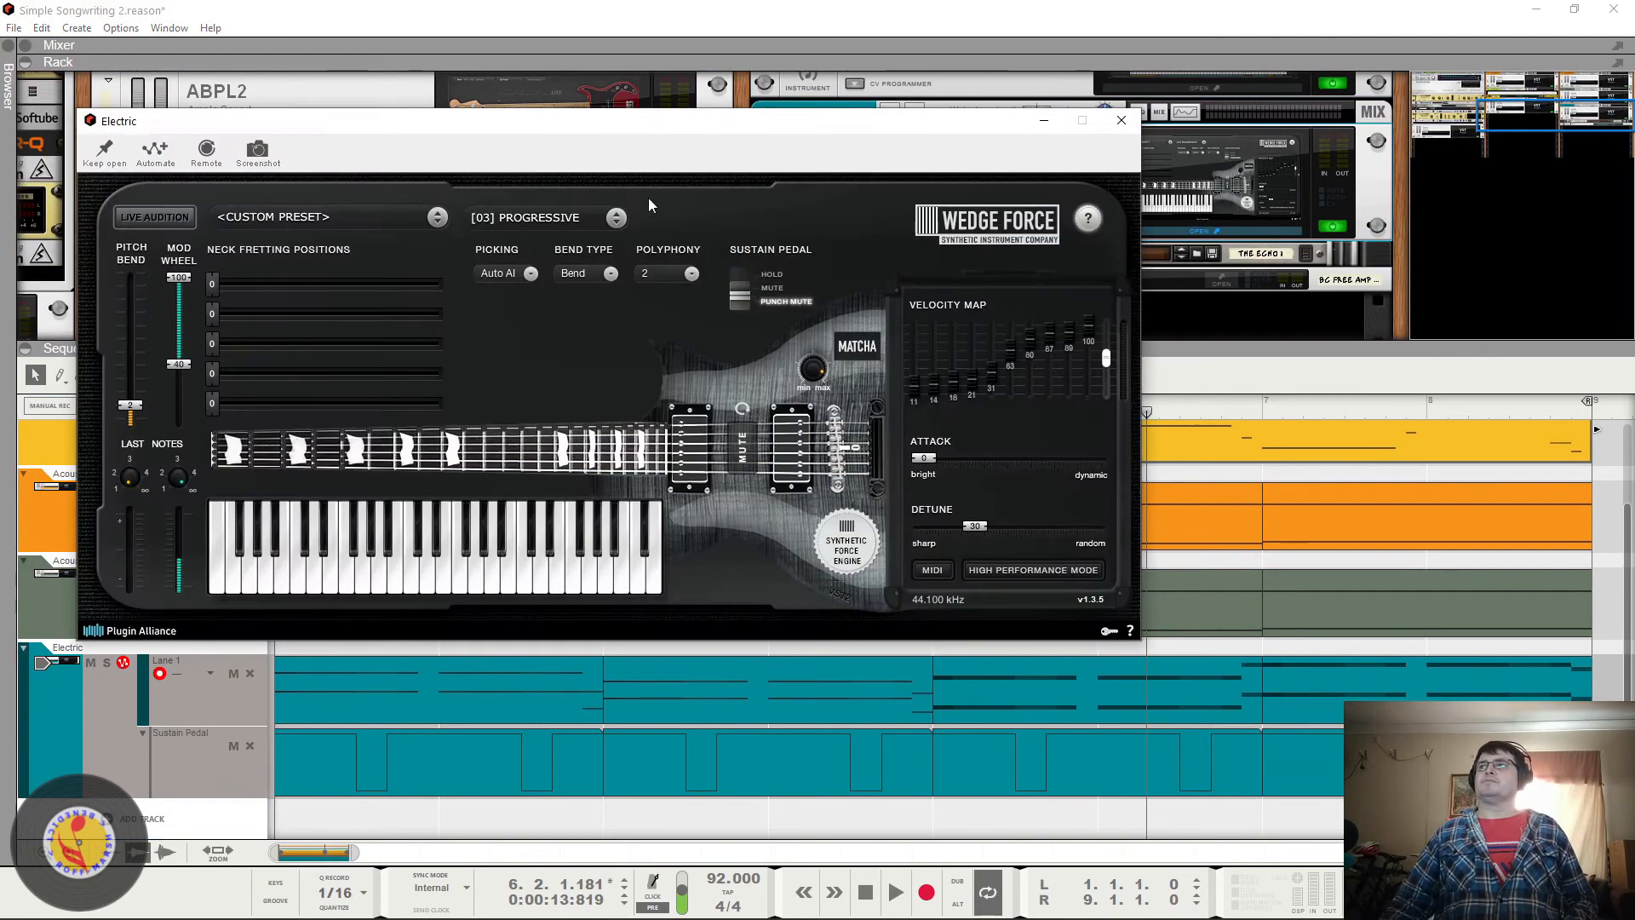
{"action": "left_click", "coordinate": [104, 152]}
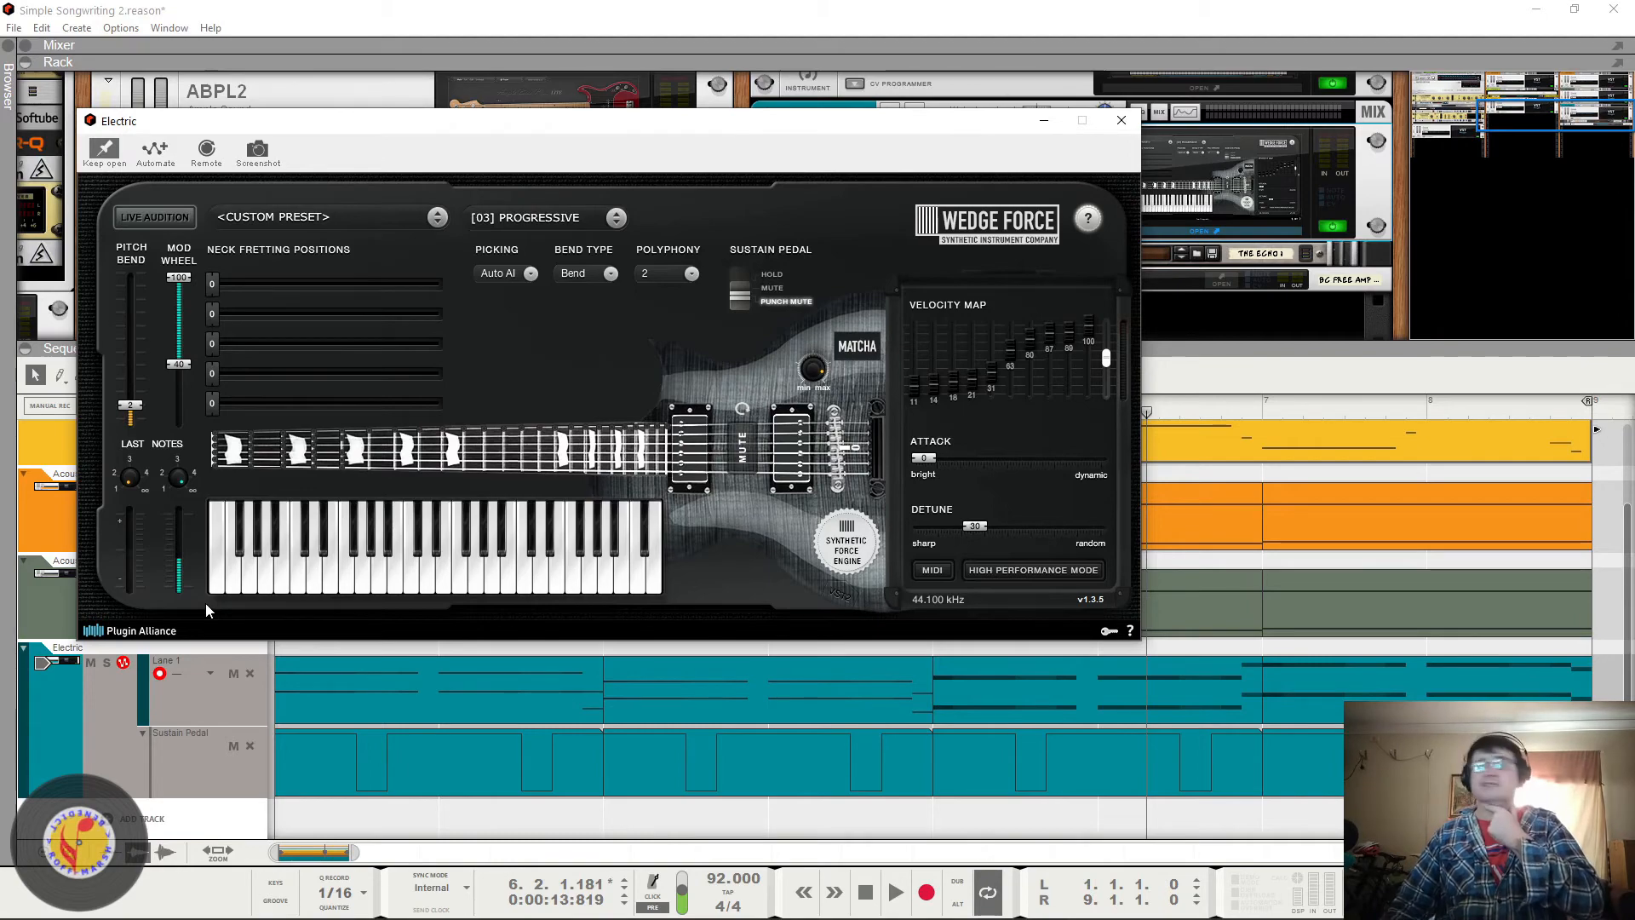
Step: View the Acoustic II instrument and close it, and audition low notes on the Electric instrument's on-screen keyboard
{"action": "double_click", "coordinate": [1243, 176]}
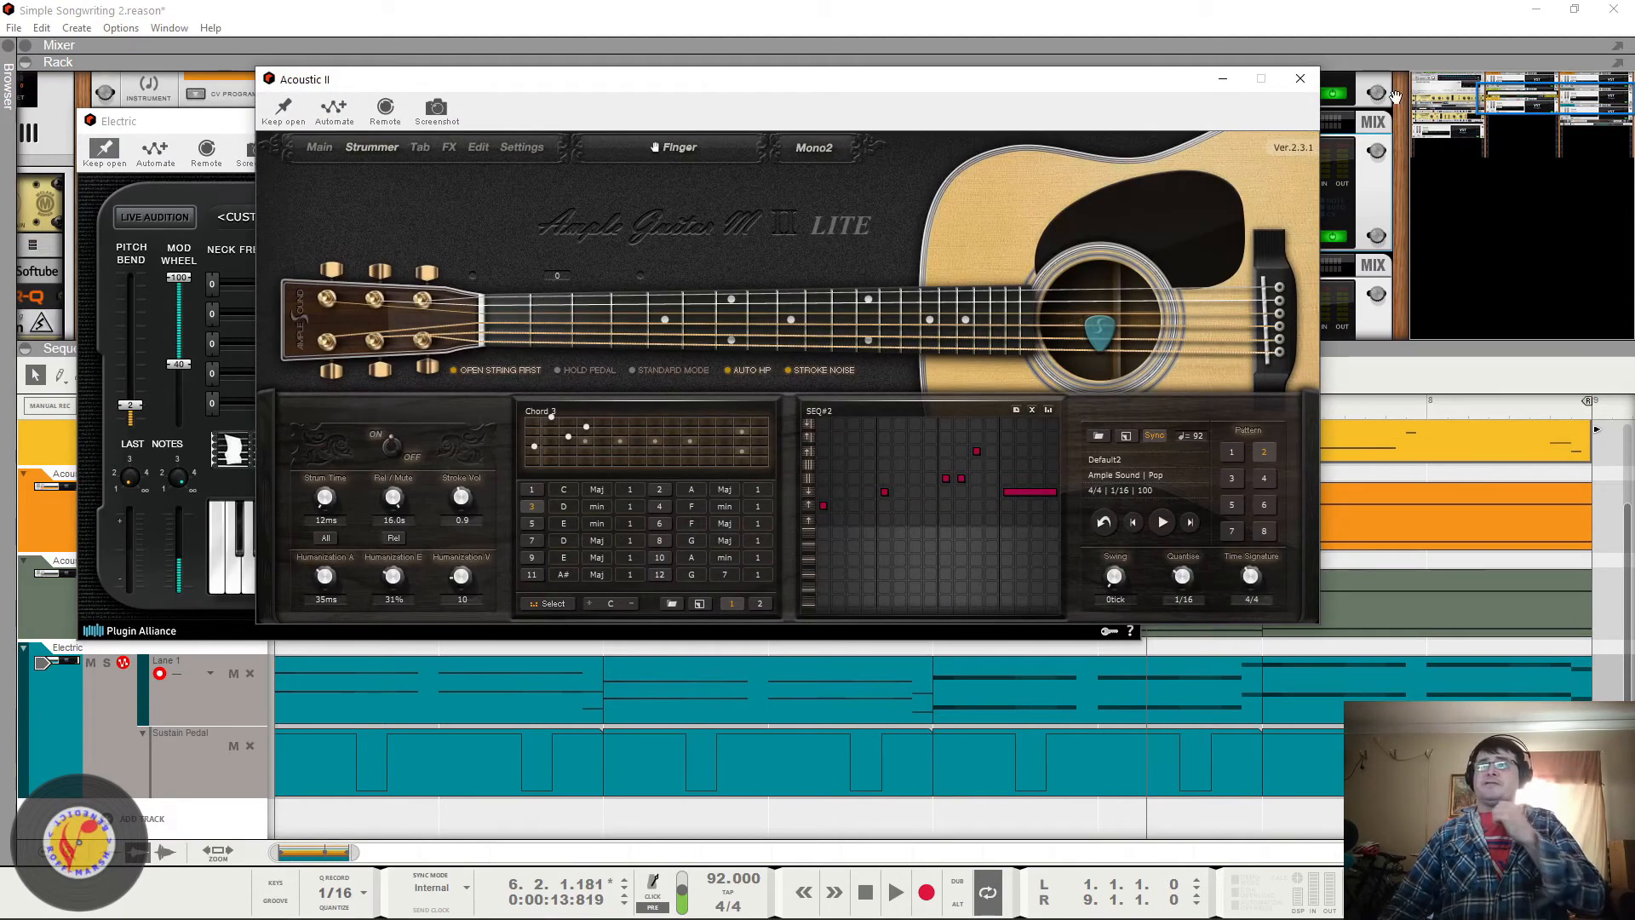
{"action": "left_click", "coordinate": [1303, 79]}
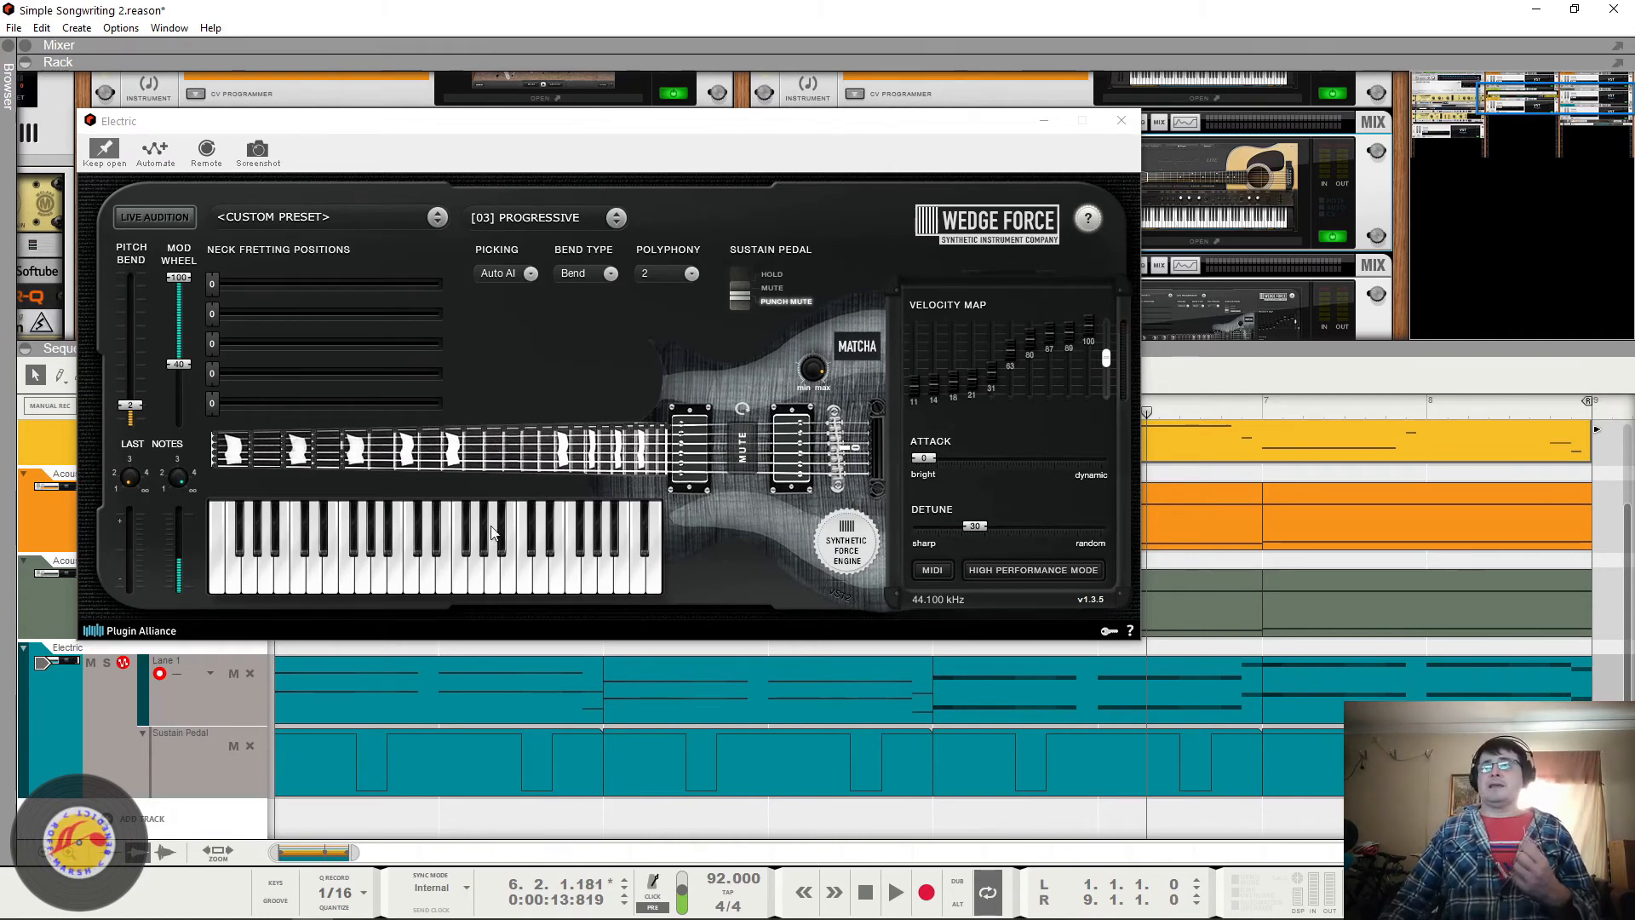
{"action": "mouse_move", "coordinate": [413, 577]}
{"action": "left_mouse_down"}
{"action": "mouse_move", "coordinate": [550, 571]}
{"action": "mouse_move", "coordinate": [235, 579]}
{"action": "left_mouse_up"}
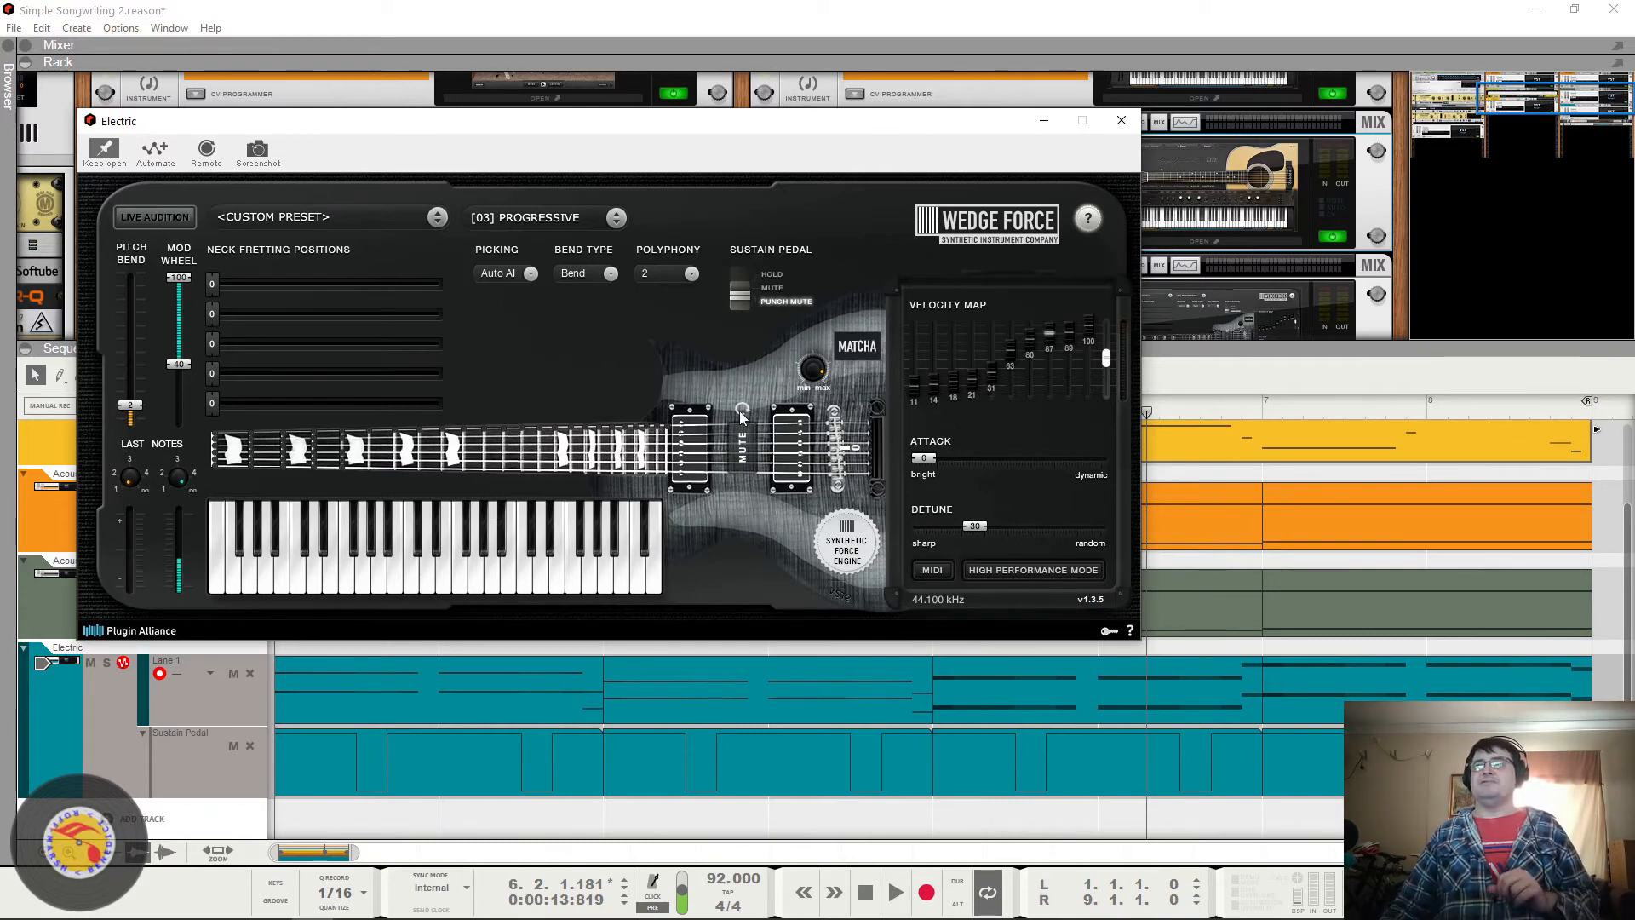
{"action": "left_click", "coordinate": [263, 577]}
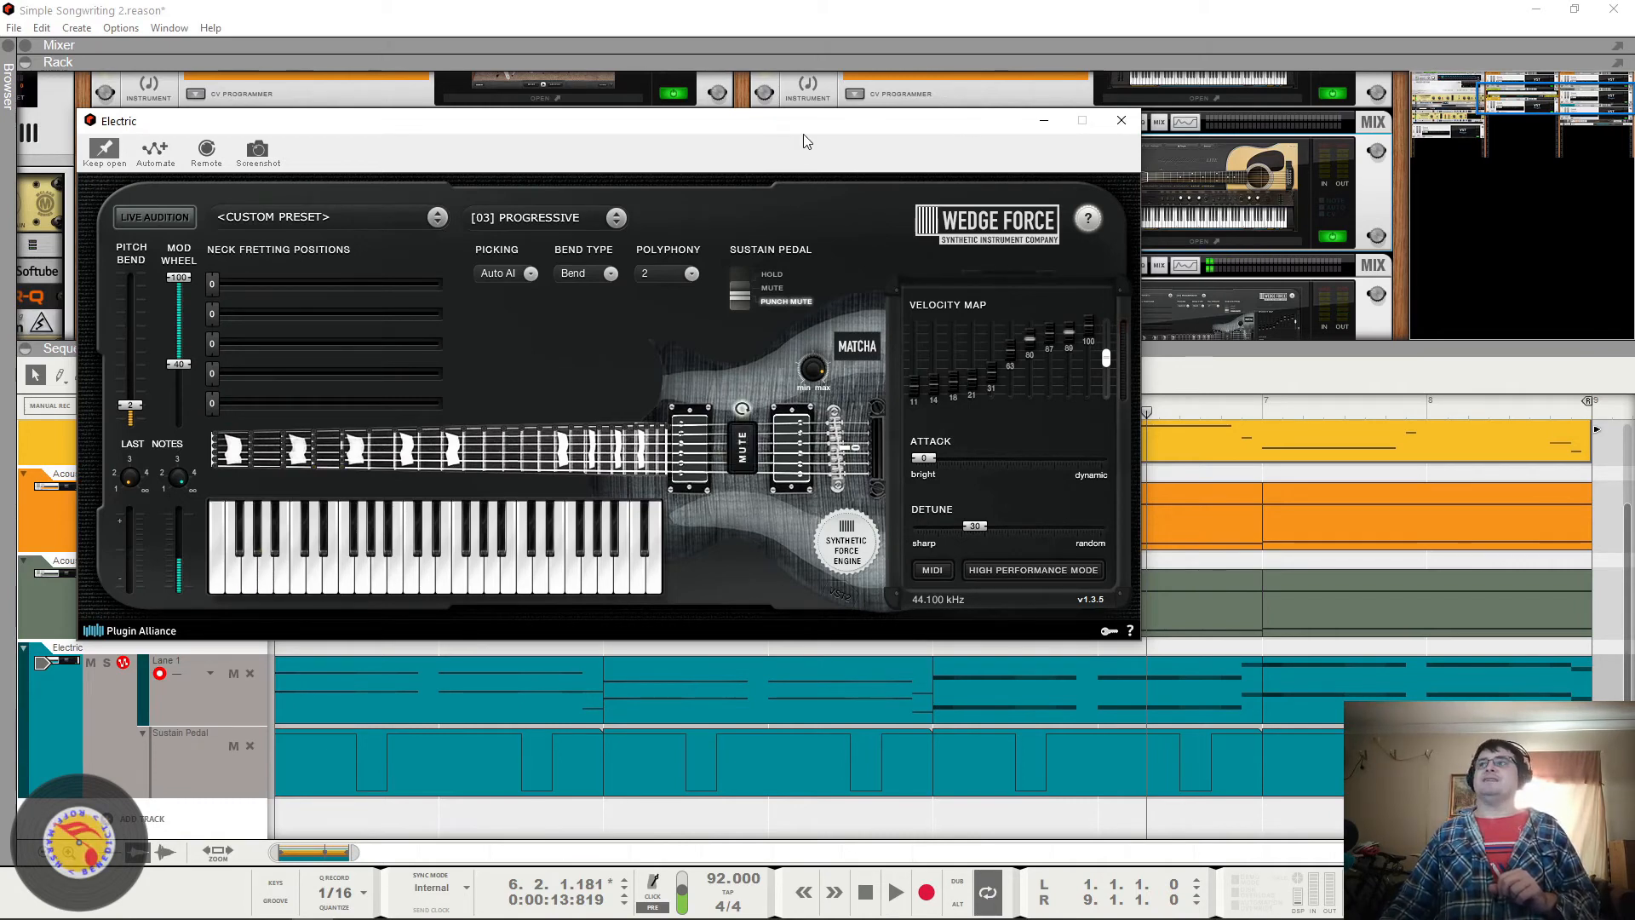
Step: Move the Electric instrument window aside to view the WEDGE FORCE Matcha device in the rack, and bring the window back up
{"action": "left_click_drag", "start_coordinate": [807, 132], "coordinate": [810, 350]}
{"action": "left_click", "coordinate": [745, 296]}
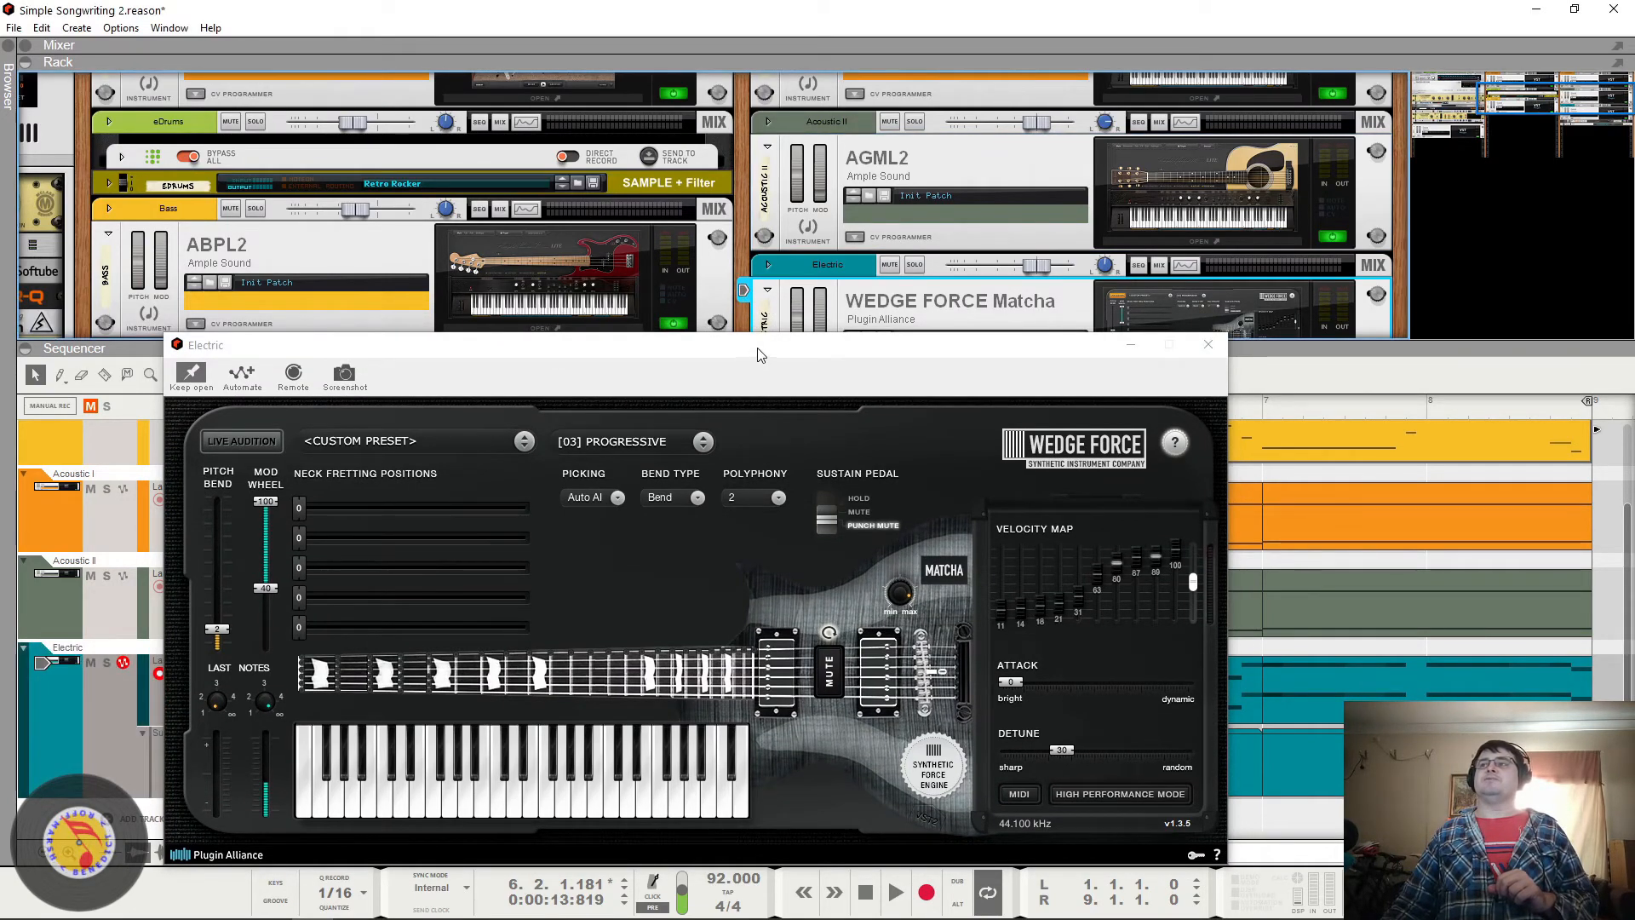
{"action": "left_click_drag", "start_coordinate": [758, 348], "coordinate": [794, 128]}
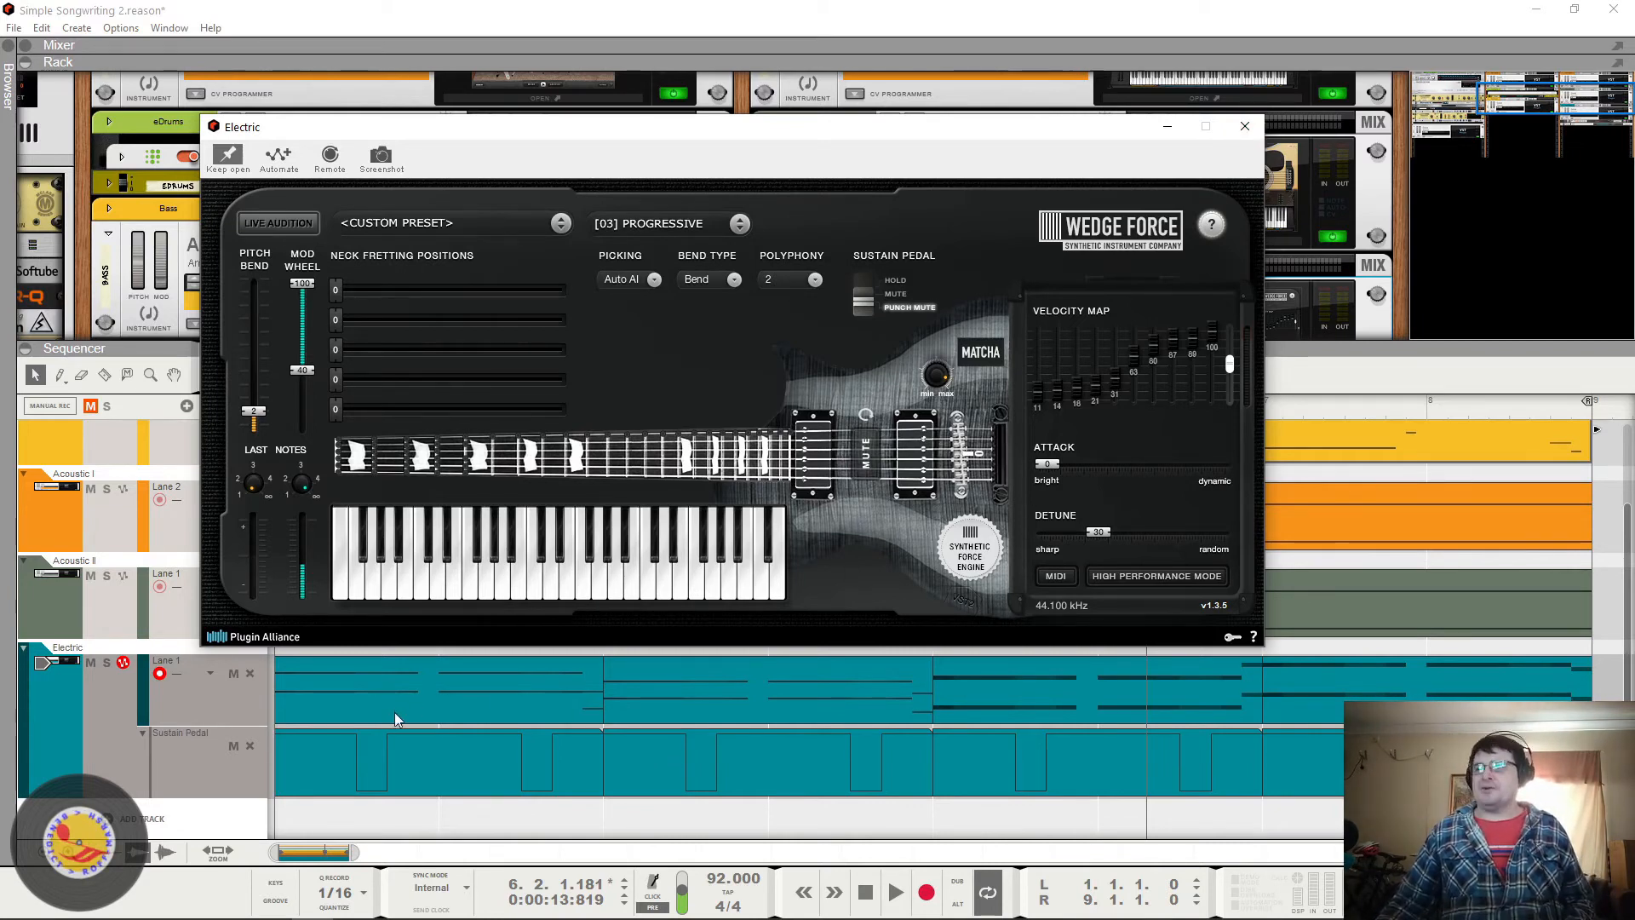
Step: Open the first Electric clip for note editing, move the instrument window clear of the notes, and solo the Electric track
{"action": "double_click", "coordinate": [376, 695]}
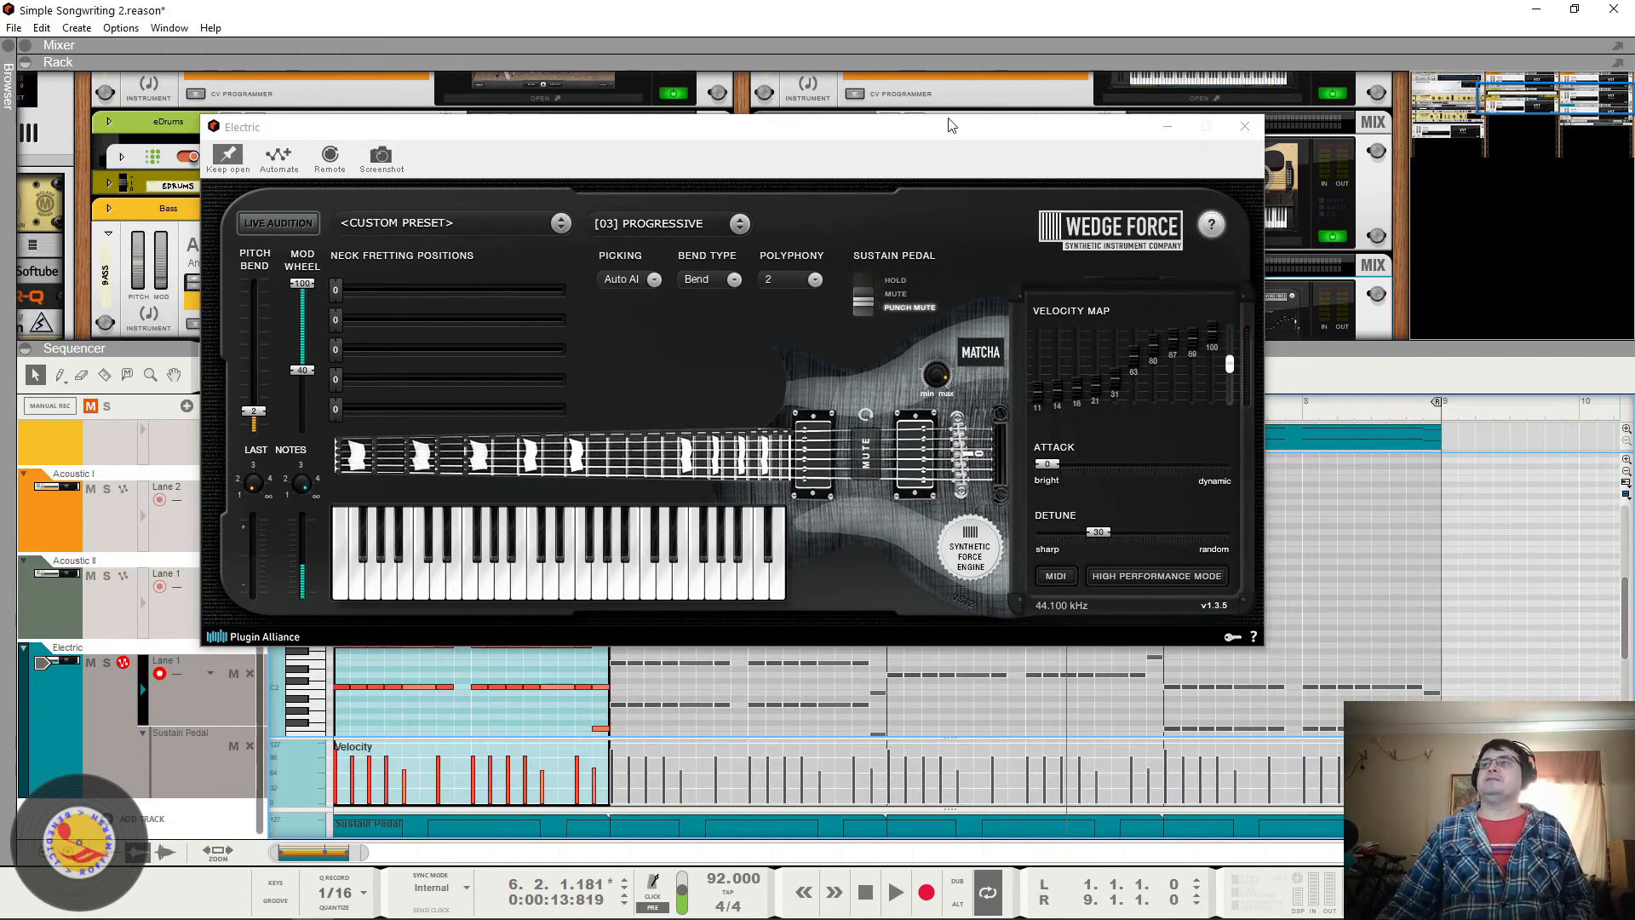
{"action": "left_click_drag", "start_coordinate": [951, 139], "coordinate": [1239, 19]}
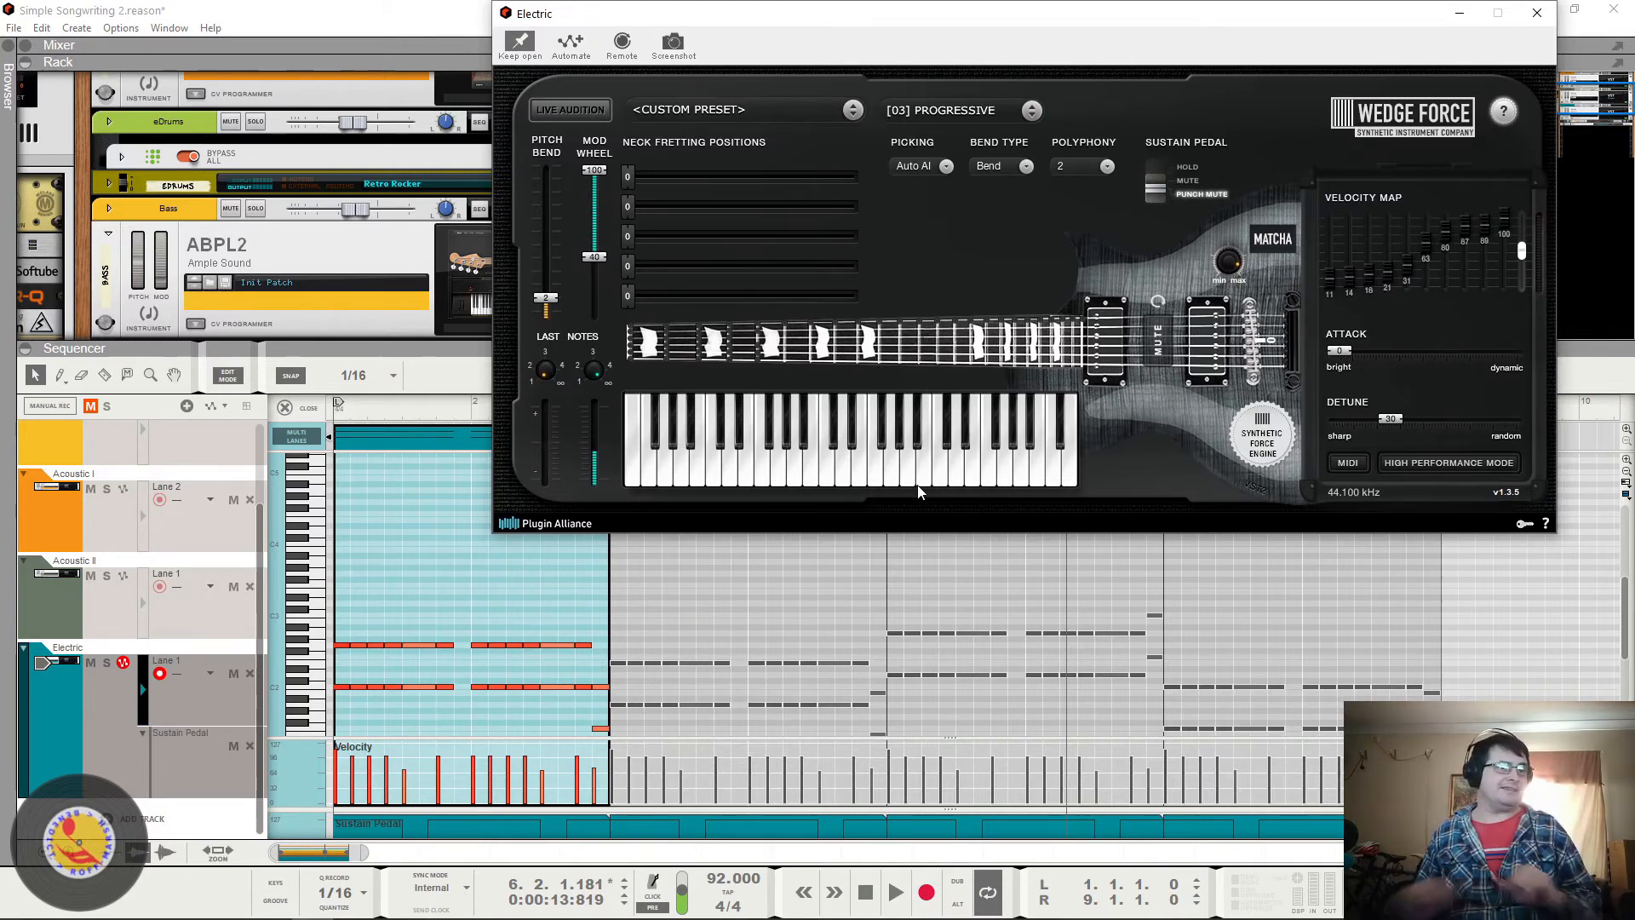
{"action": "left_click", "coordinate": [106, 663]}
Step: Play the soloed Electric part from bar 1, enlarge the Sustain Pedal lane during playback to follow the muting, and stop
{"action": "left_click", "coordinate": [389, 413]}
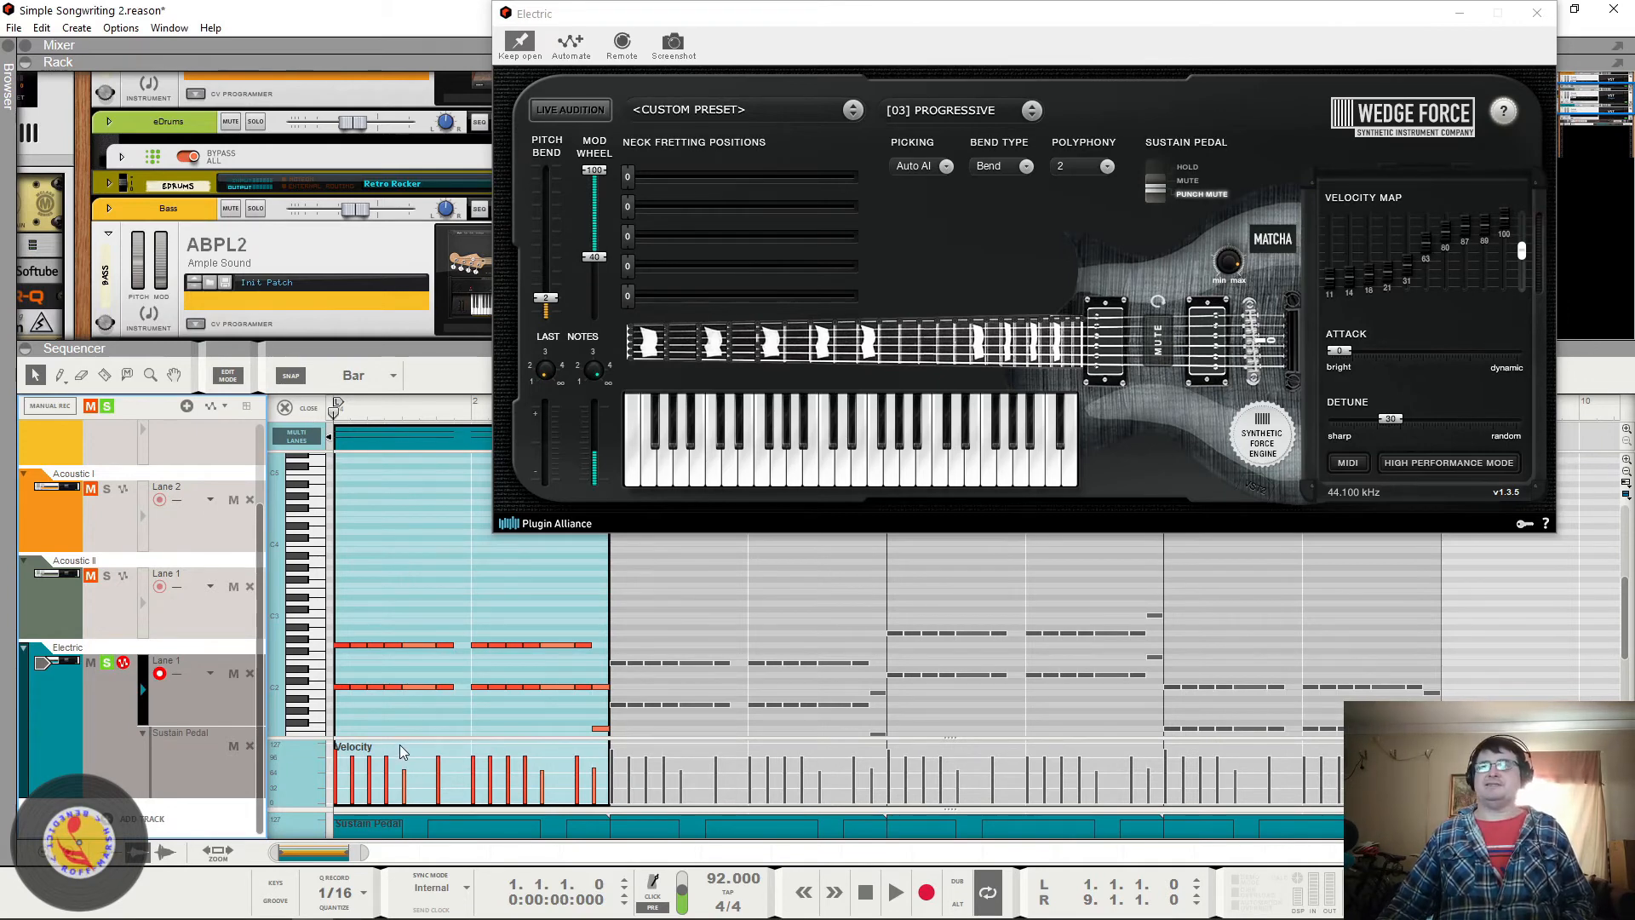
{"action": "key", "text": "space"}
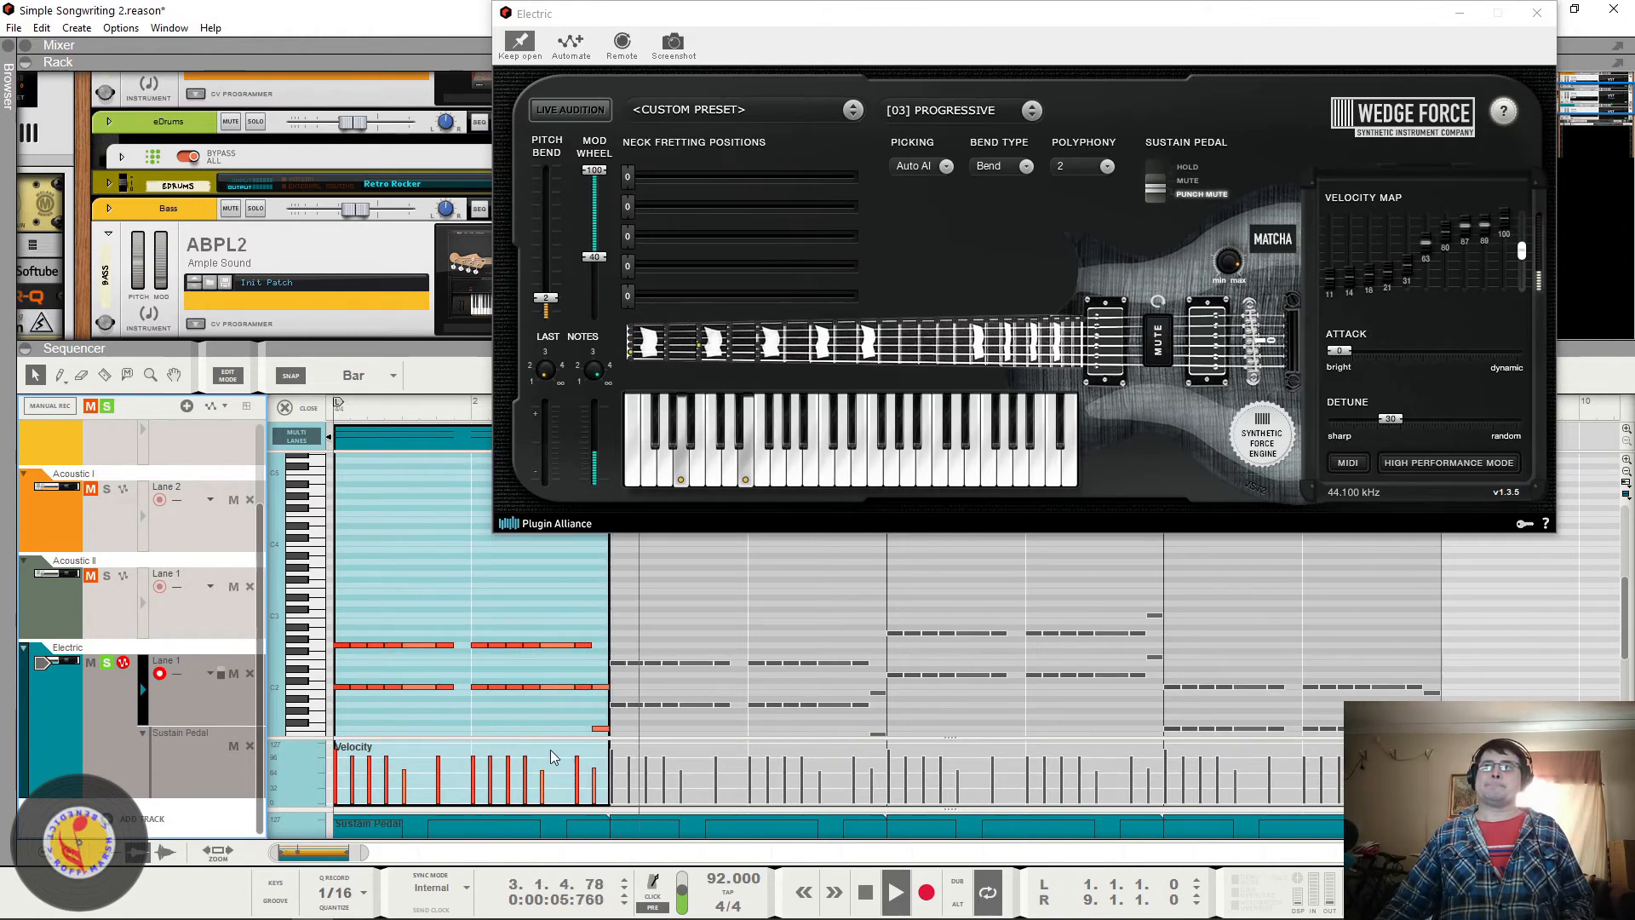
{"action": "left_click_drag", "start_coordinate": [567, 809], "coordinate": [566, 777]}
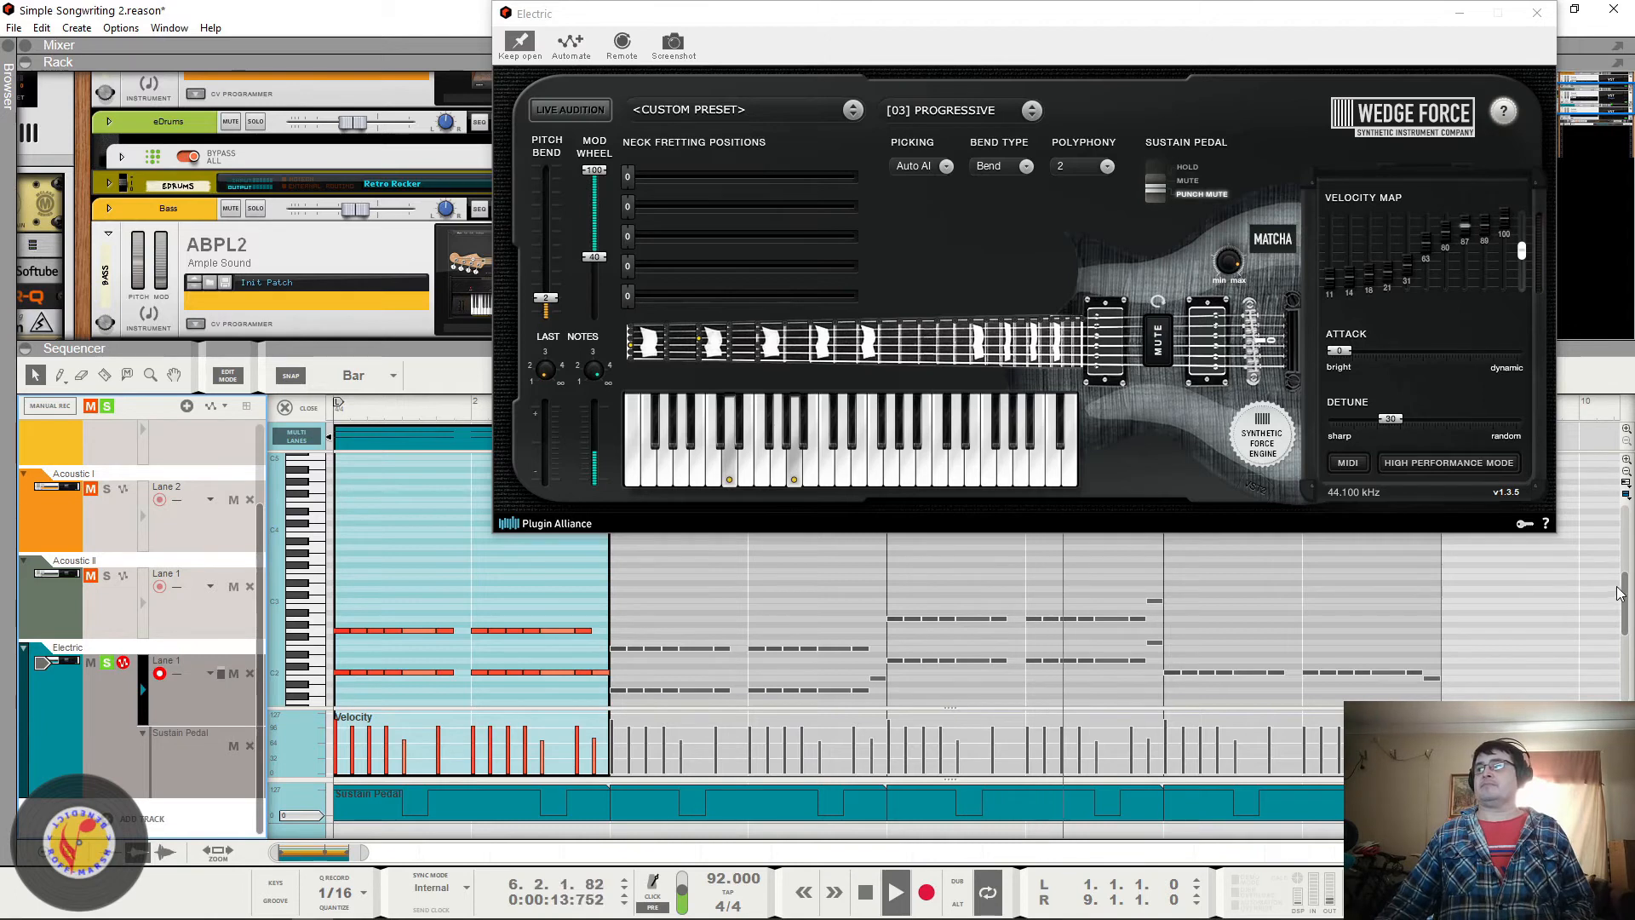
{"action": "scroll", "coordinate": [1620, 593], "scroll_direction": "down", "scroll_amount": 3}
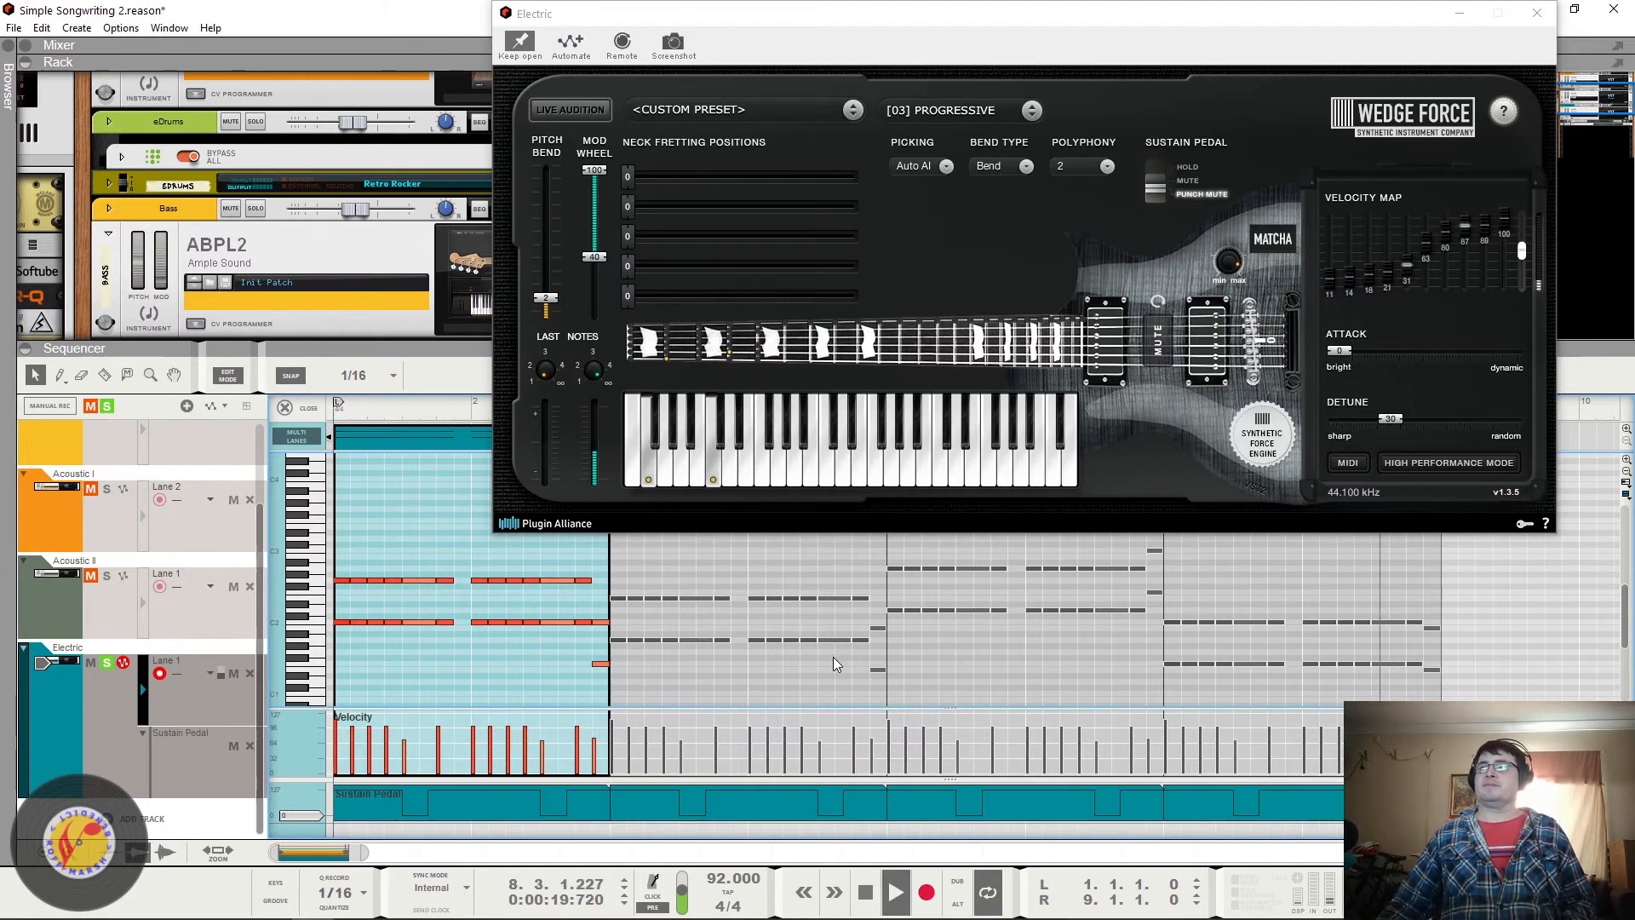
{"action": "key", "text": "space"}
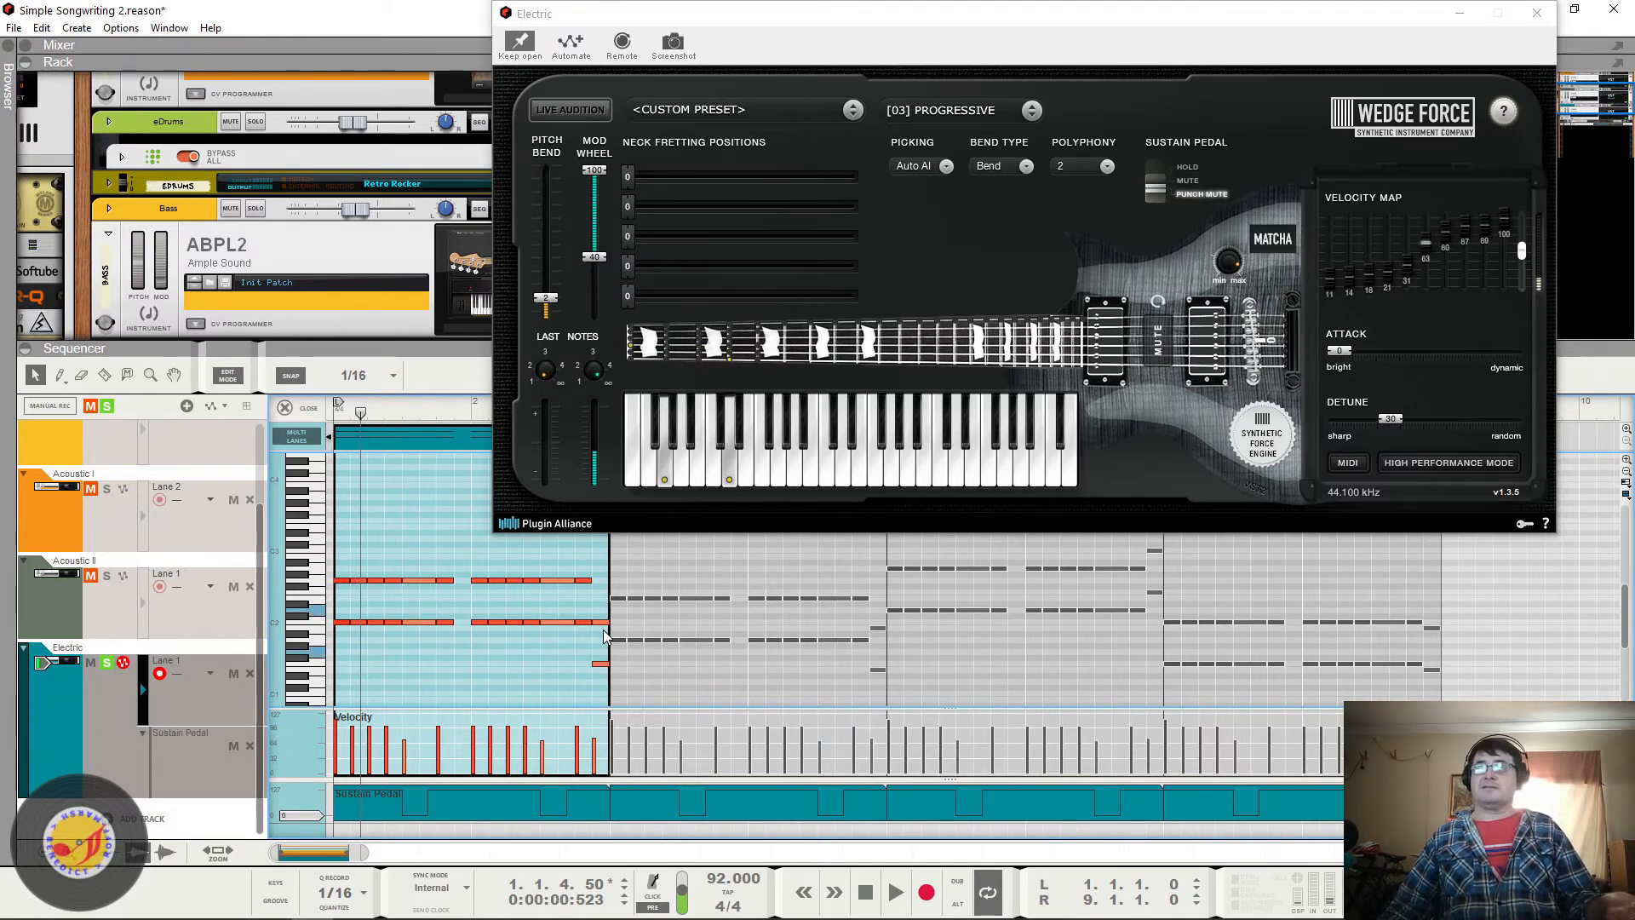
Step: Replay the soloed Electric part from bar 1 to check its palm muting against the Sustain Pedal lane, and stop
{"action": "left_click", "coordinate": [339, 412]}
{"action": "key", "text": "space"}
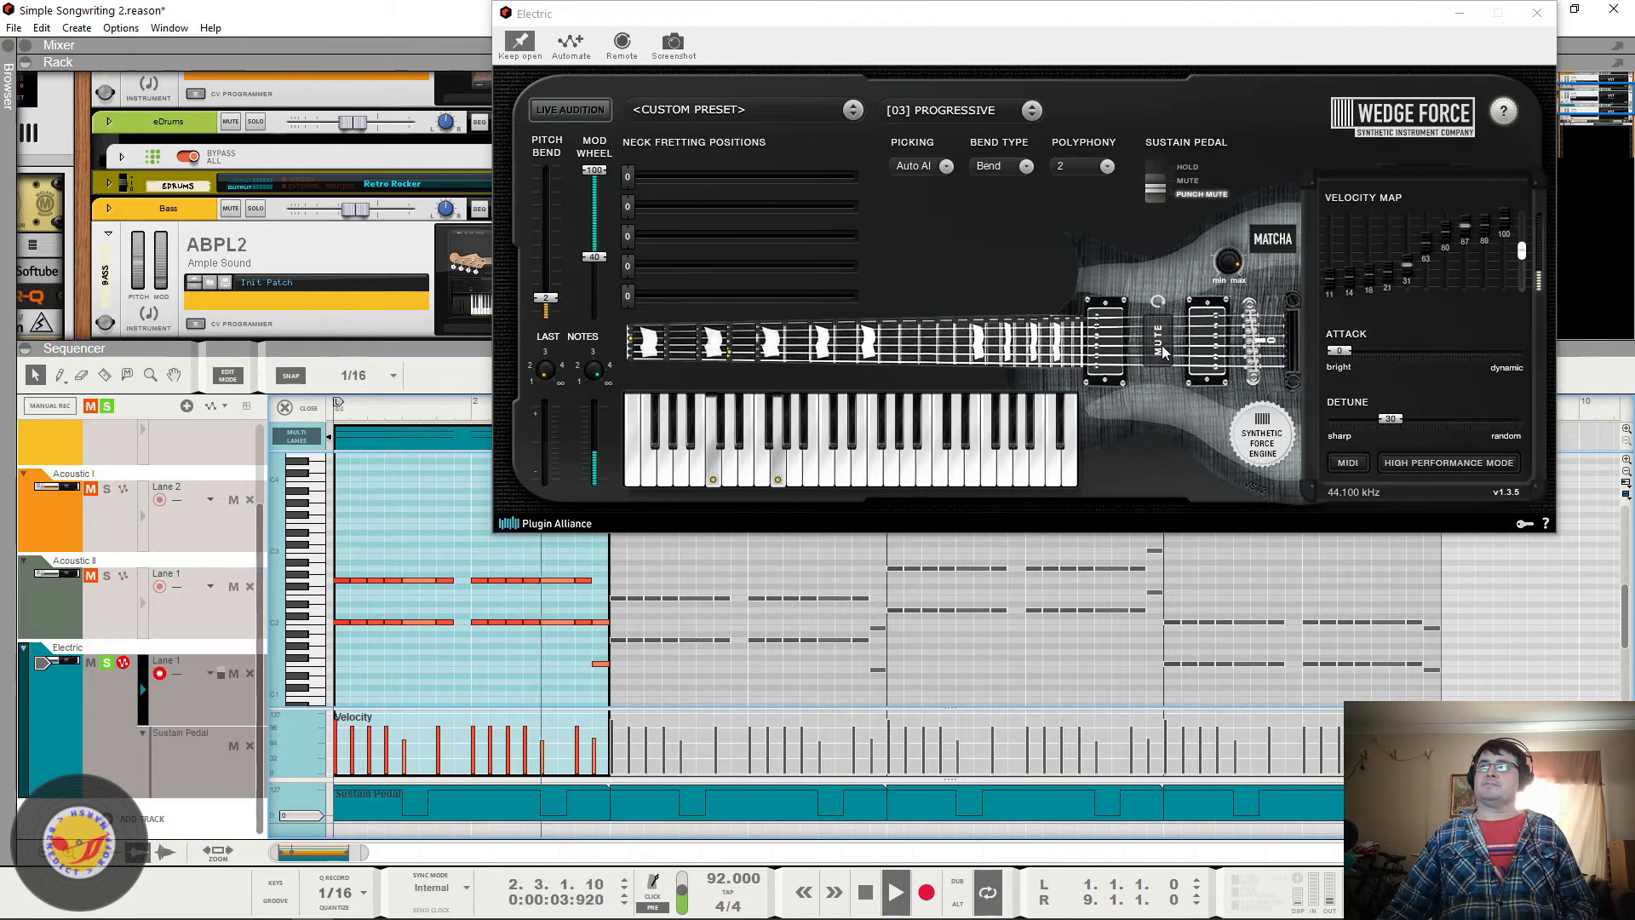
{"action": "key", "text": "space"}
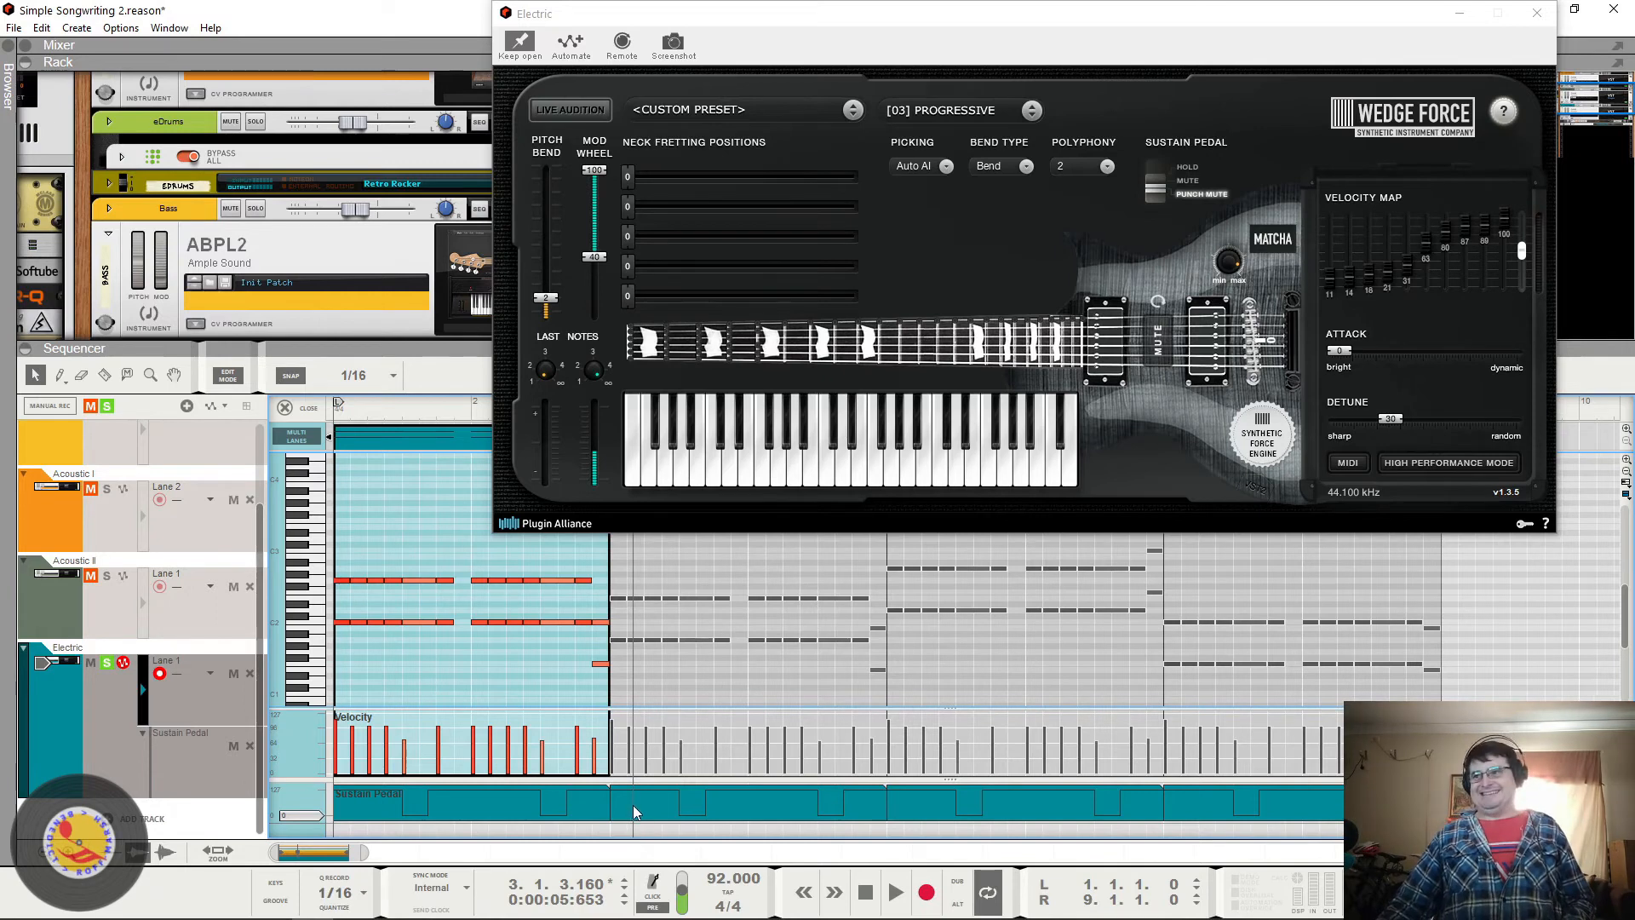
Step: Play the soloed Electric part from bar 1 in several stretches, stopping between them, to follow its muting and velocities
{"action": "left_click", "coordinate": [336, 415]}
{"action": "key", "text": "space"}
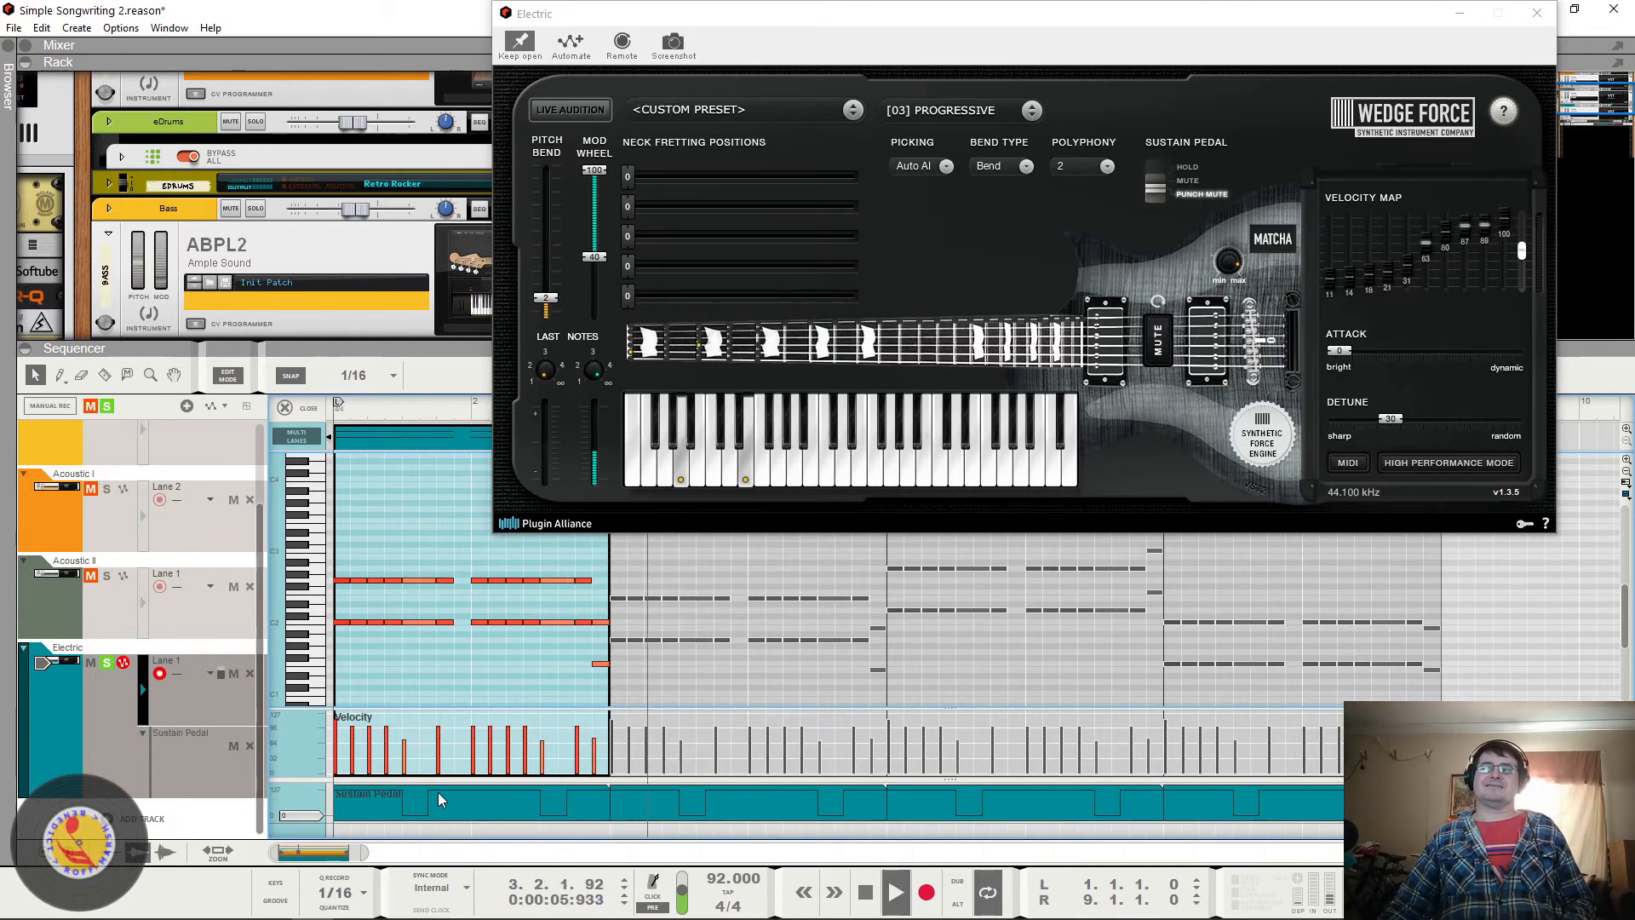
{"action": "key", "text": "space"}
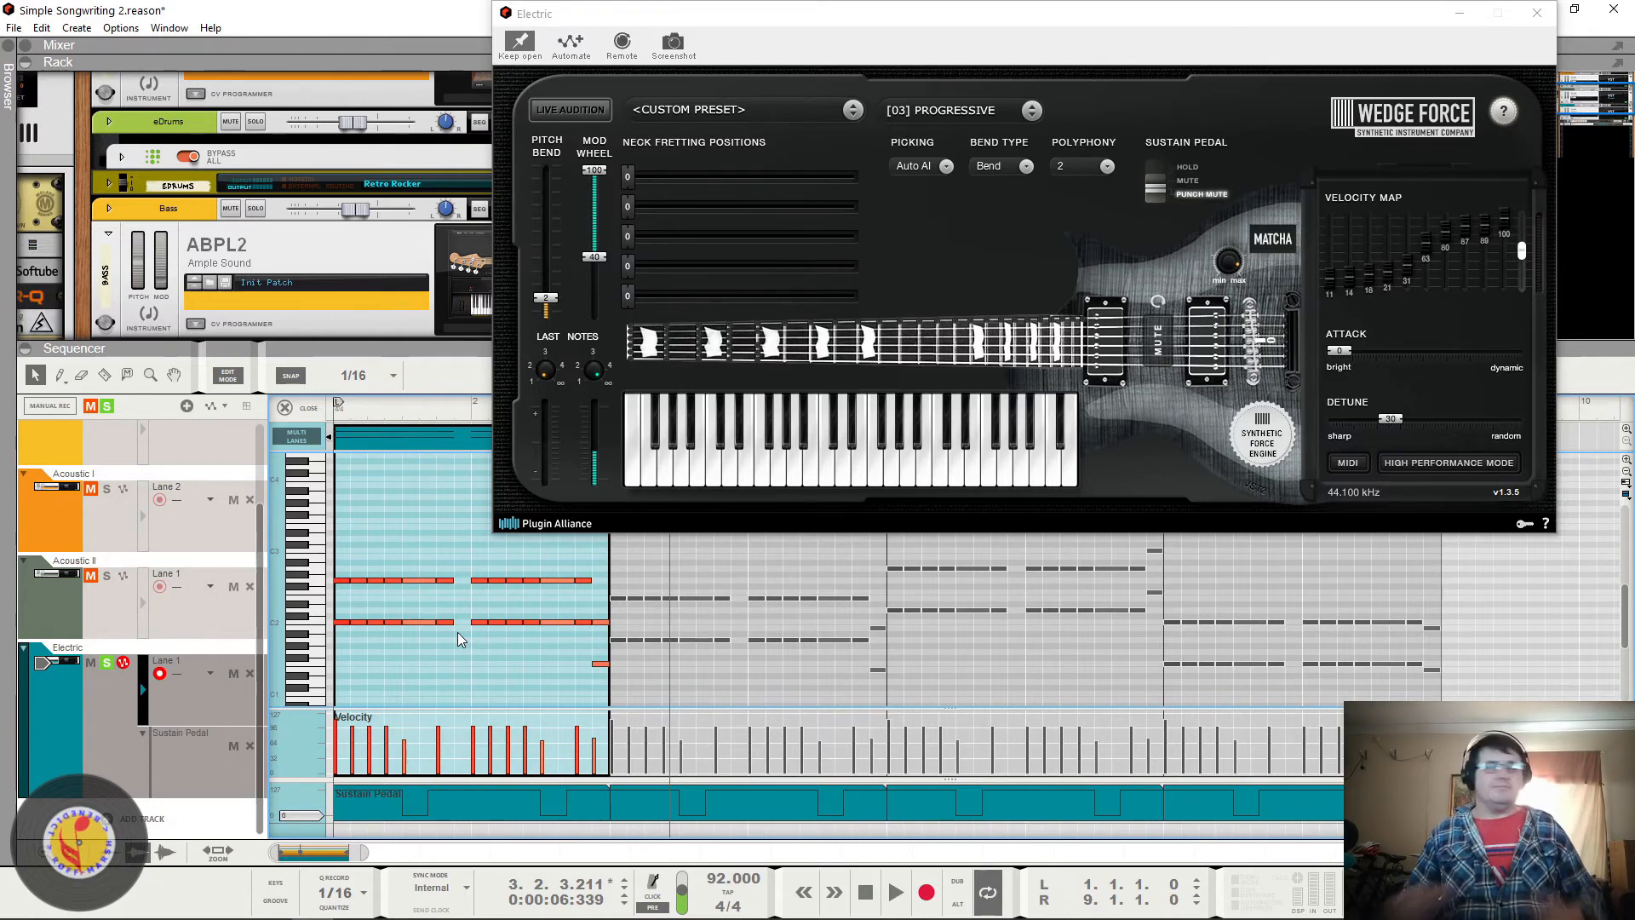
{"action": "key", "text": "space"}
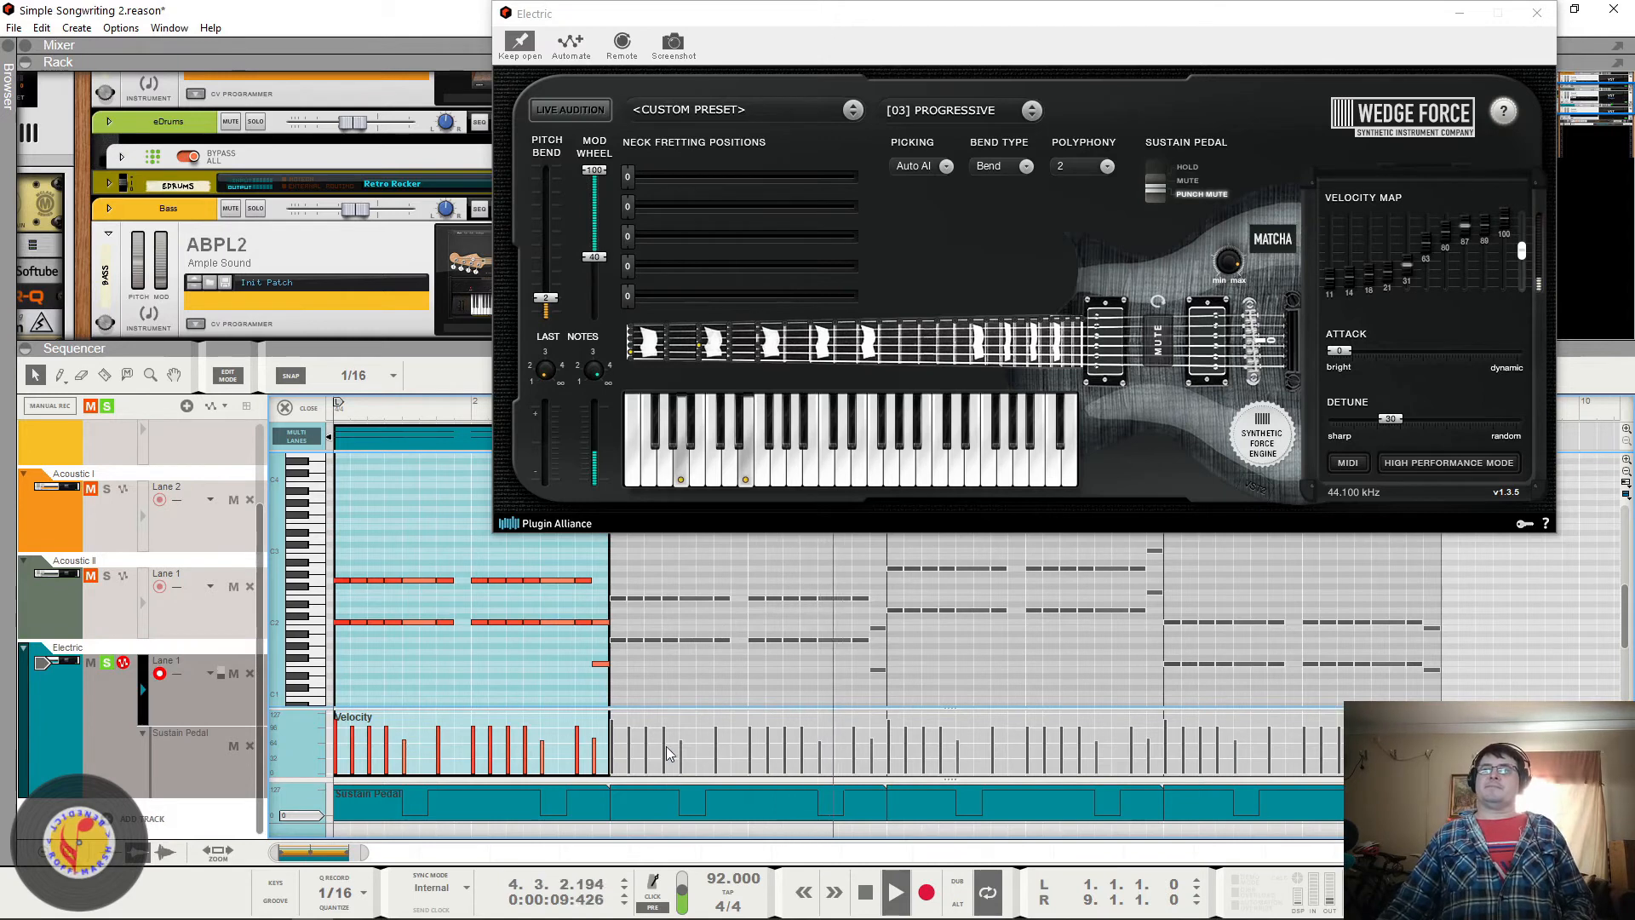
{"action": "key", "text": "space"}
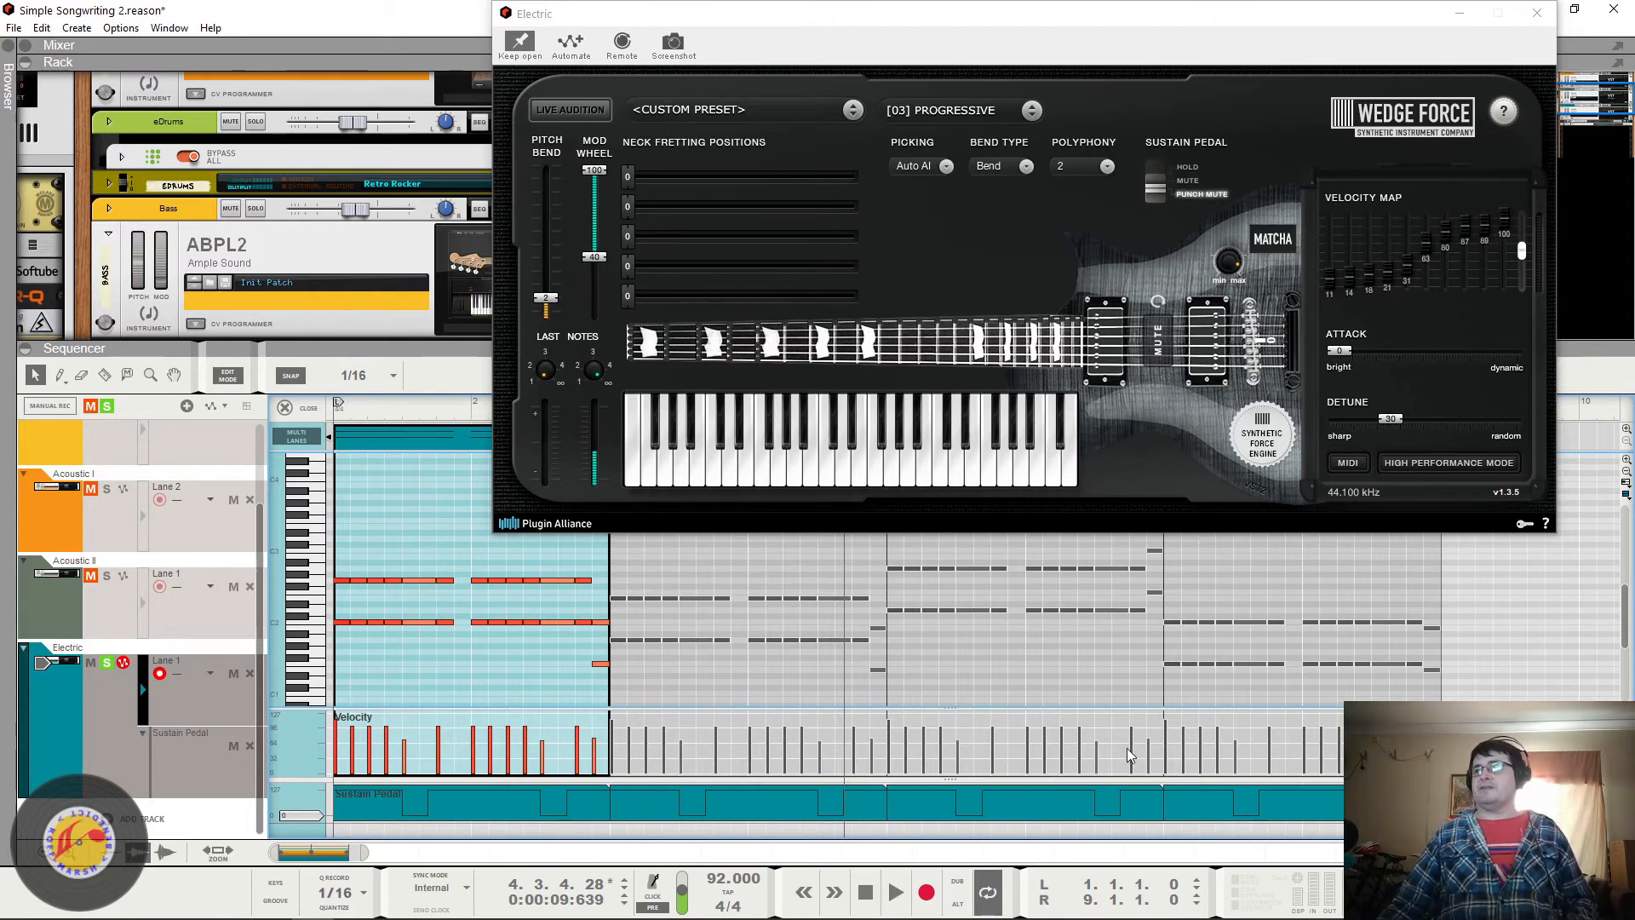
{"action": "key", "text": "space"}
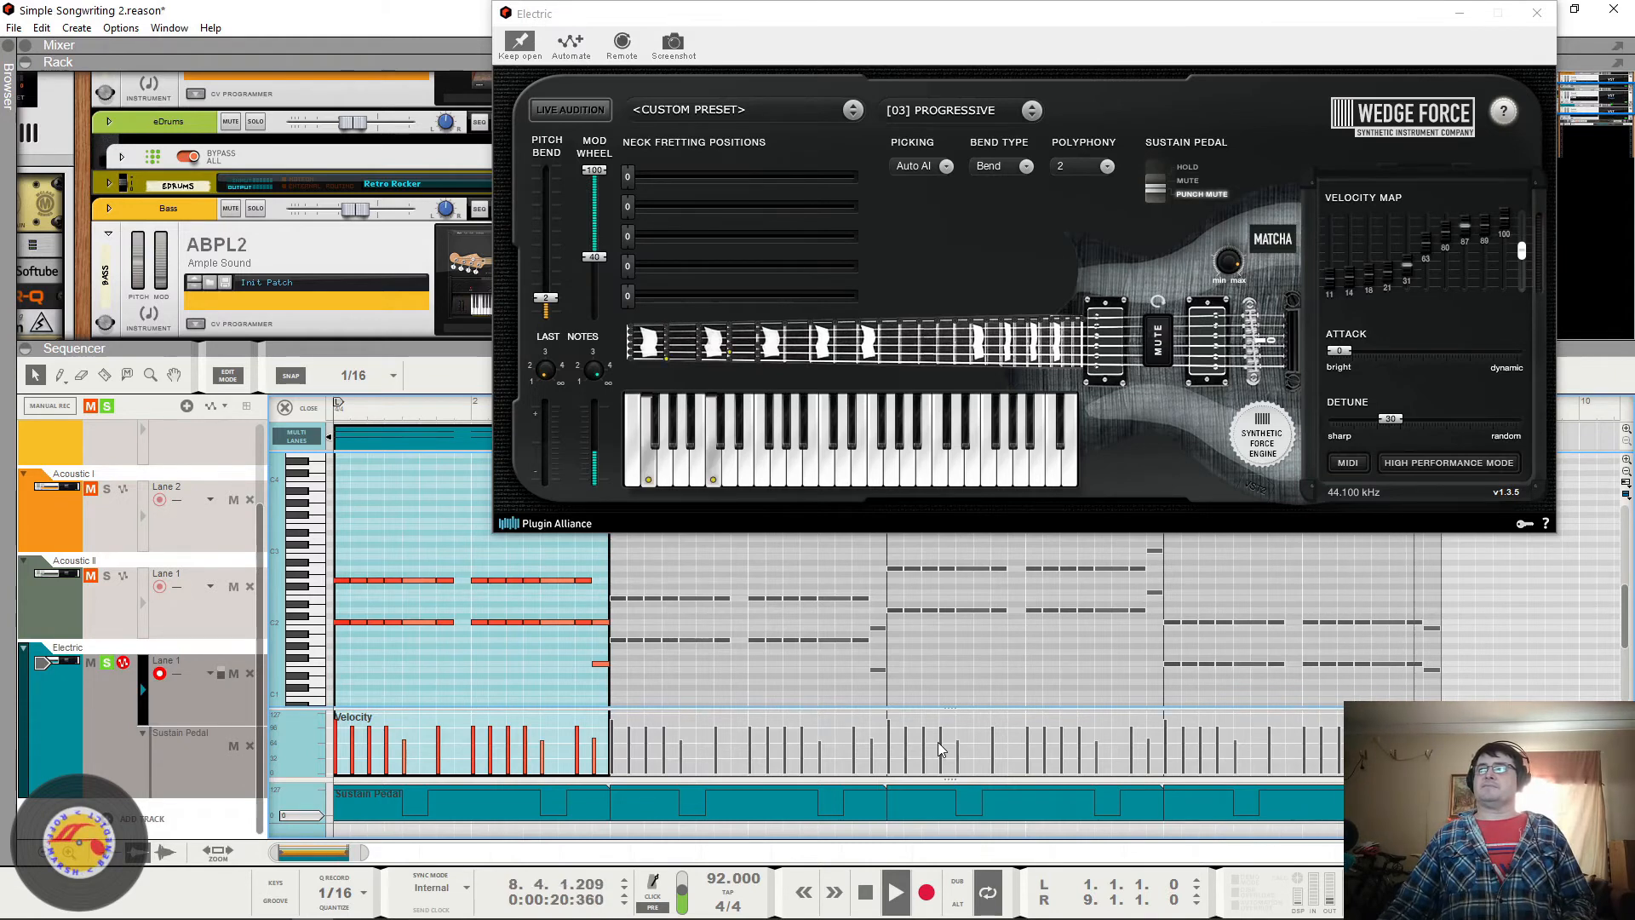
{"action": "key", "text": "space"}
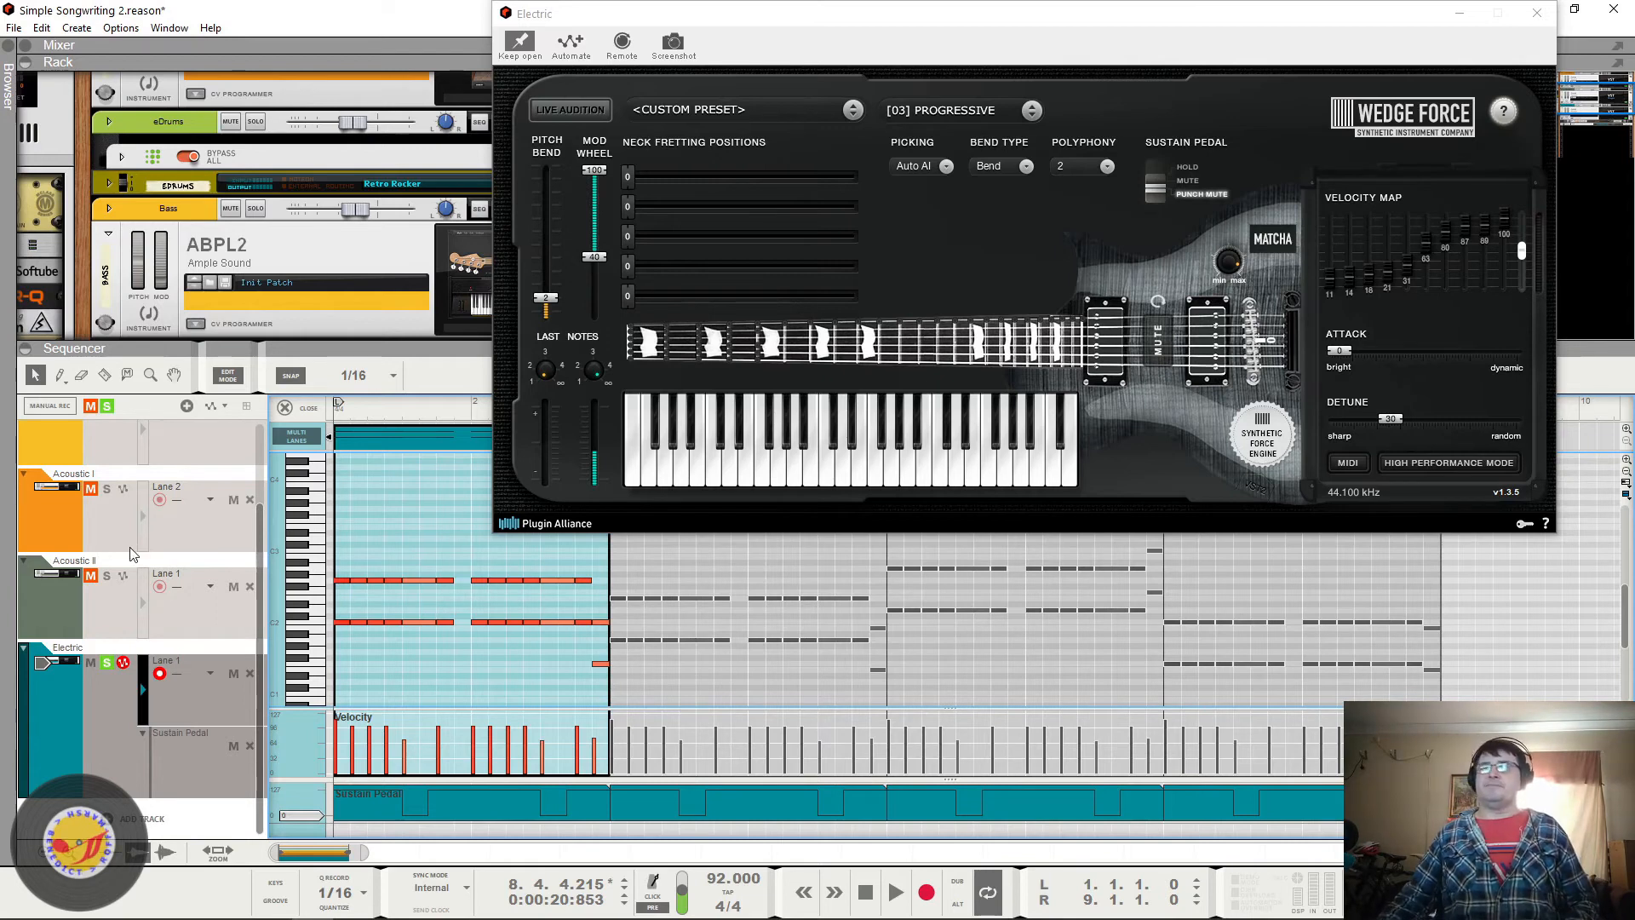
Step: Unsolo the Electric track to hear it with the full mix, and close the Electric instrument window
{"action": "left_click", "coordinate": [106, 662]}
{"action": "key", "text": "space"}
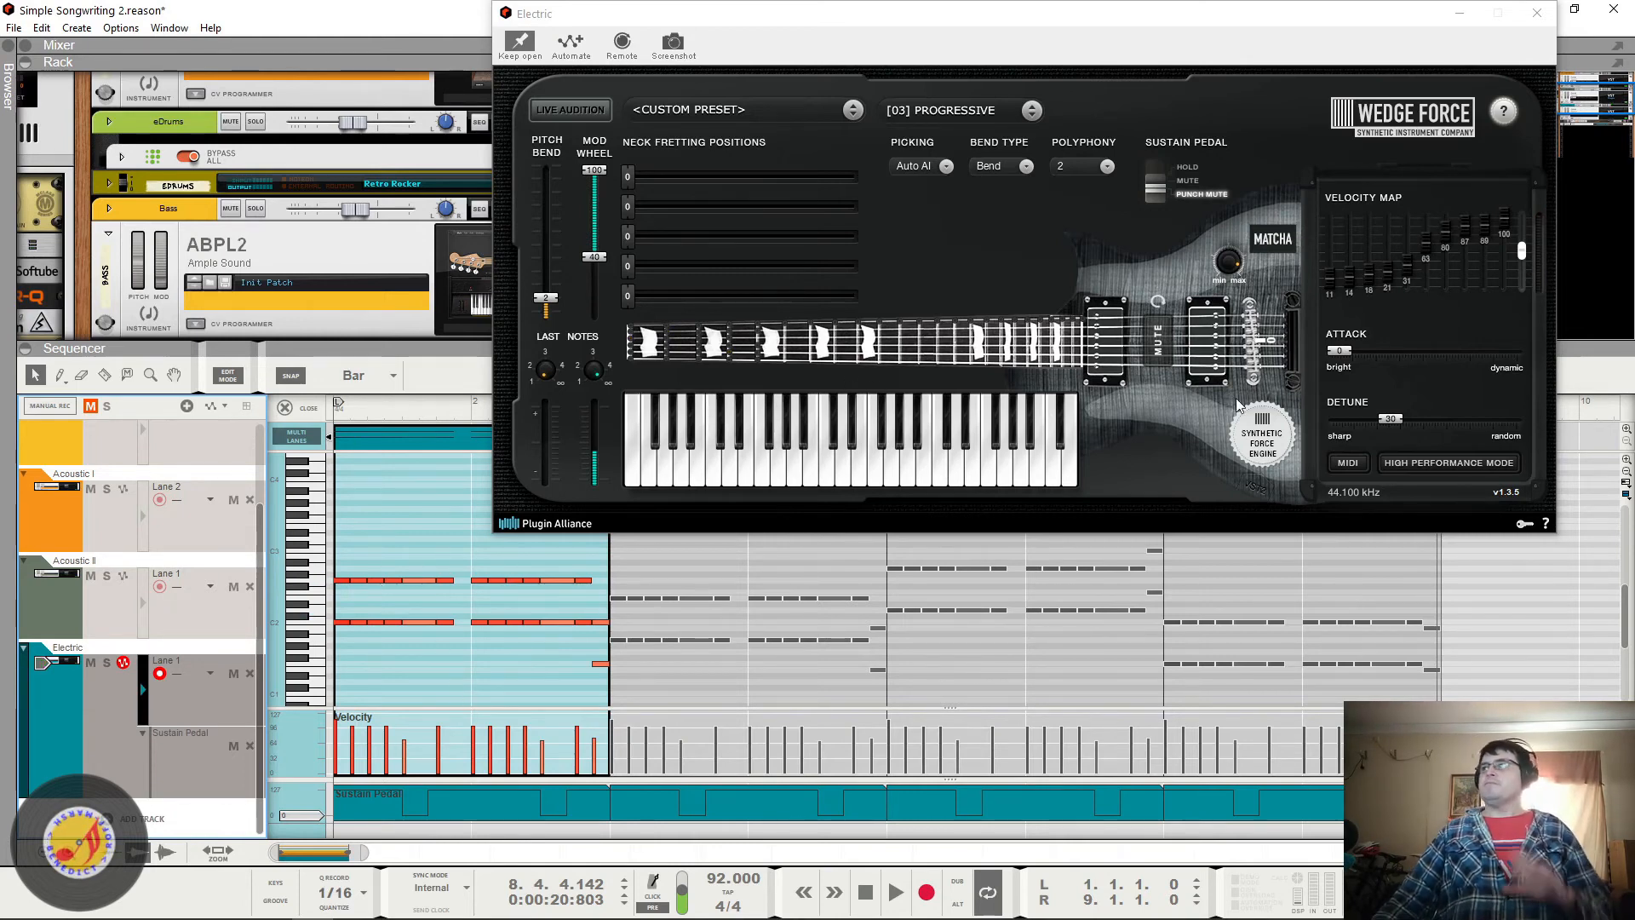
{"action": "left_click", "coordinate": [1537, 12]}
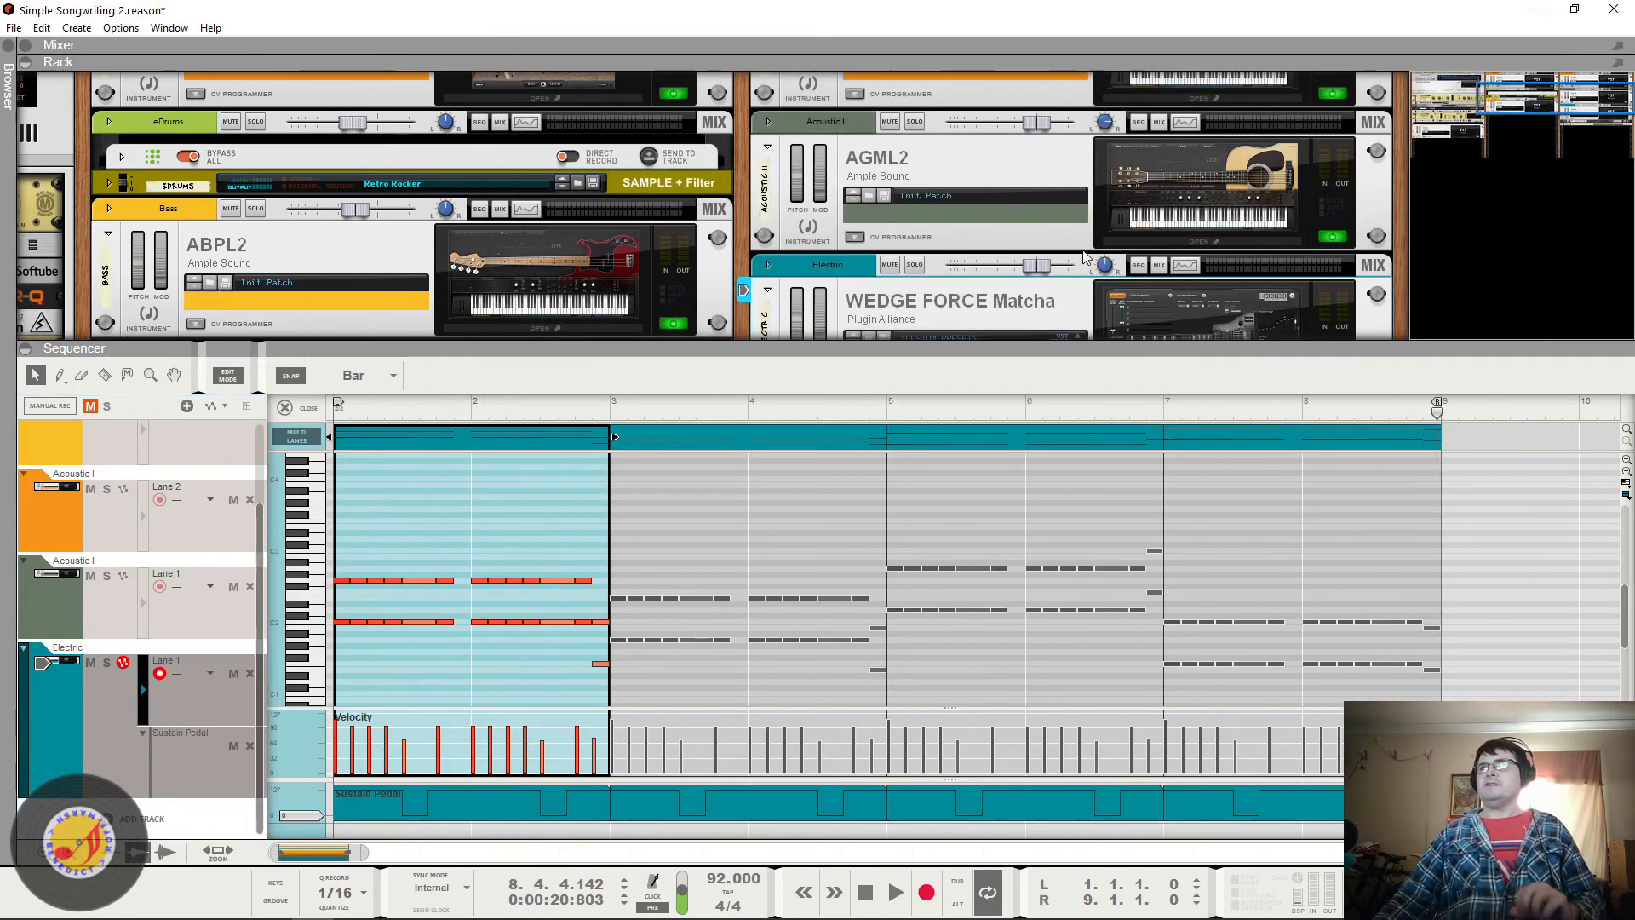
Step: Bypass The Echo and BC Free Amp VST under WEDGE FORCE Matcha, play from bar 1, solo the Electric channel during playback, and stop
{"action": "scroll", "coordinate": [958, 306], "scroll_direction": "down", "scroll_amount": 2}
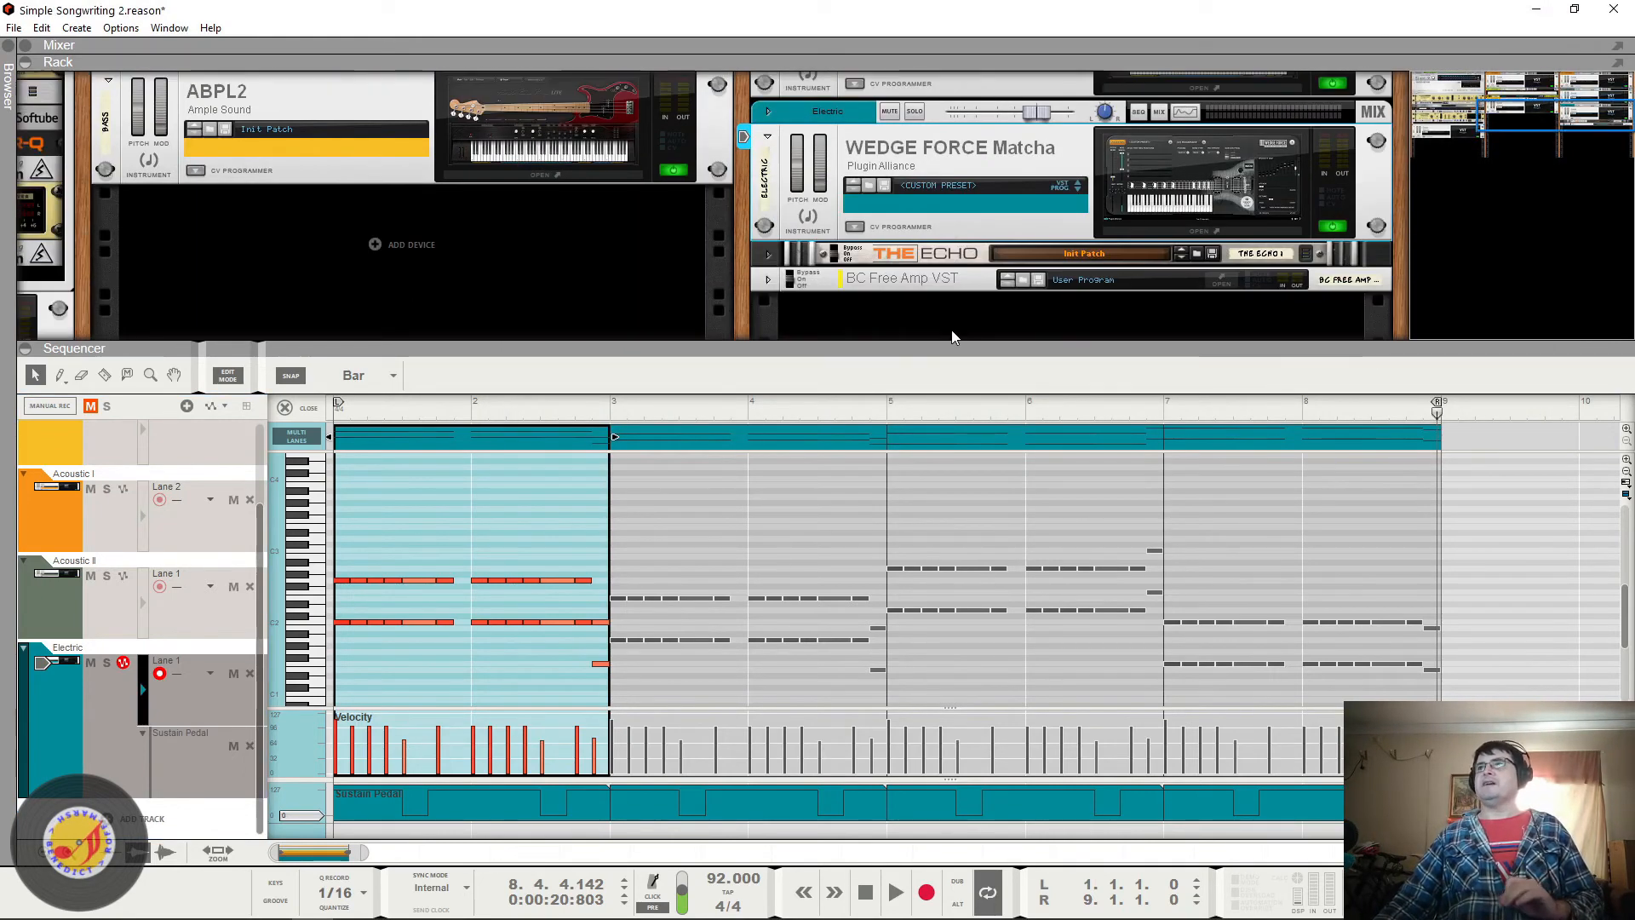
{"action": "left_click", "coordinate": [828, 254]}
{"action": "left_click", "coordinate": [786, 279]}
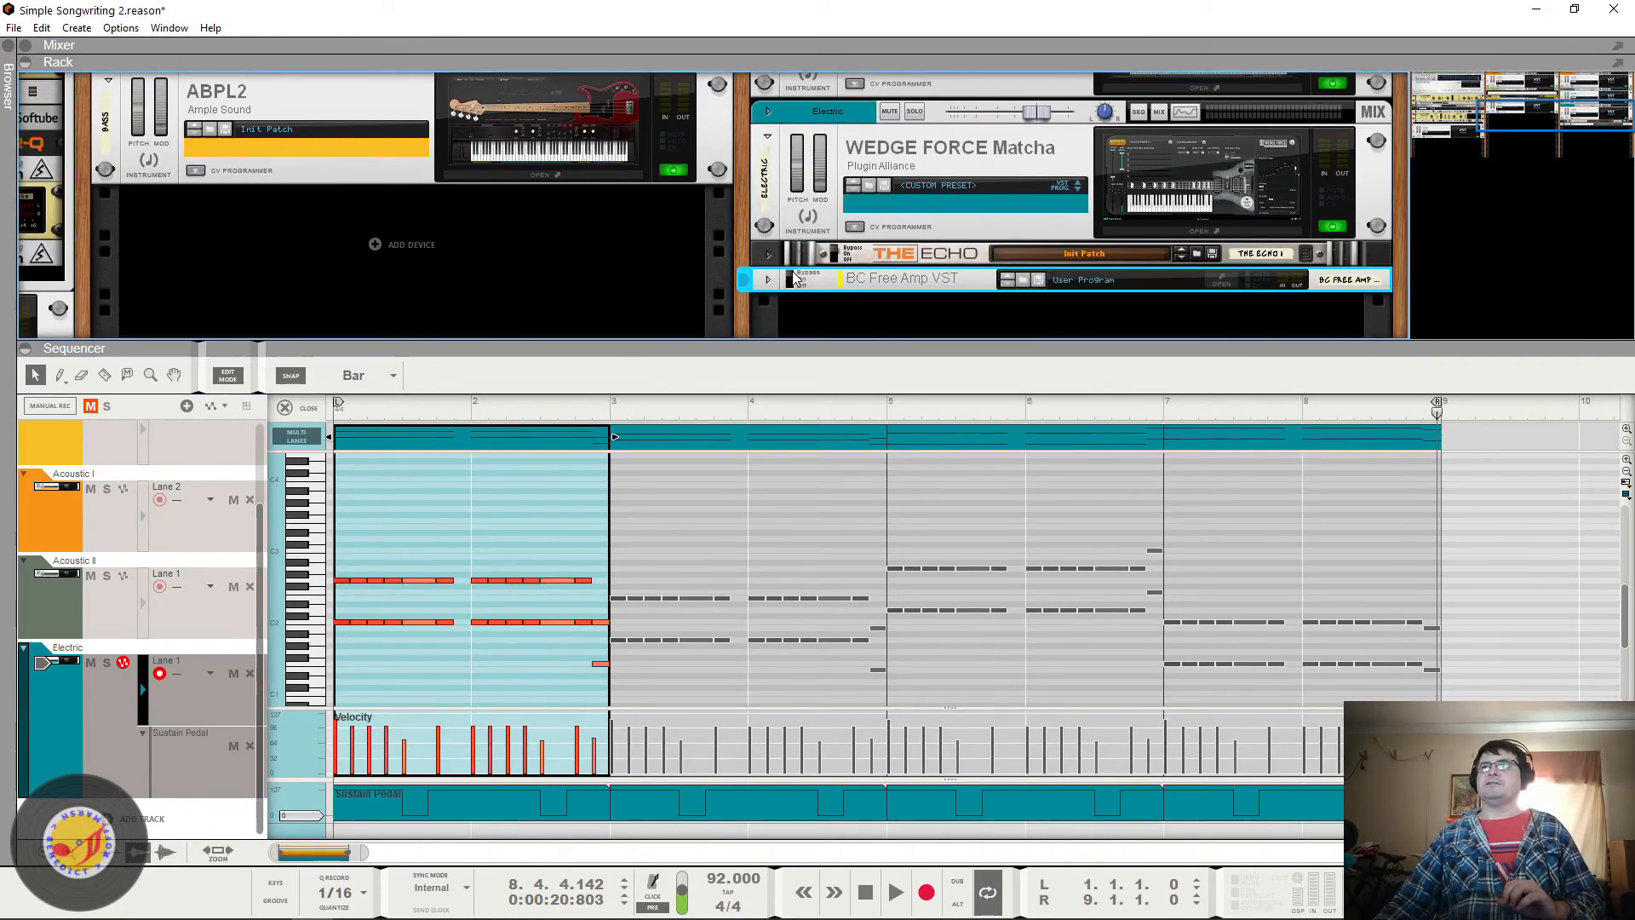
{"action": "left_click", "coordinate": [336, 413]}
{"action": "key", "text": "space"}
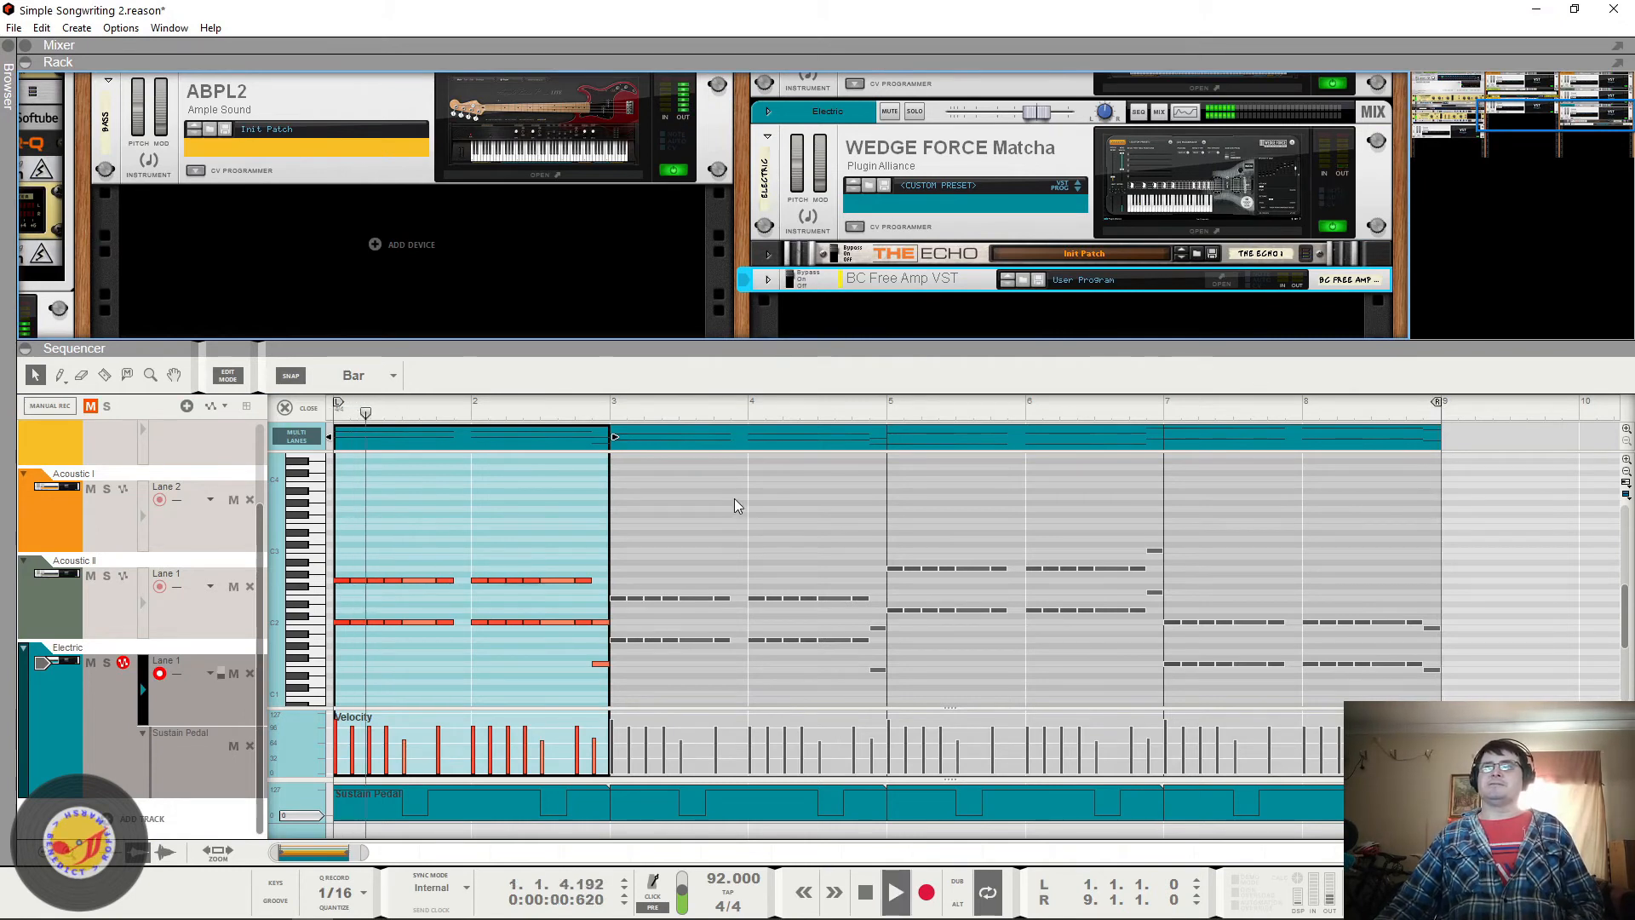
{"action": "left_click", "coordinate": [914, 111]}
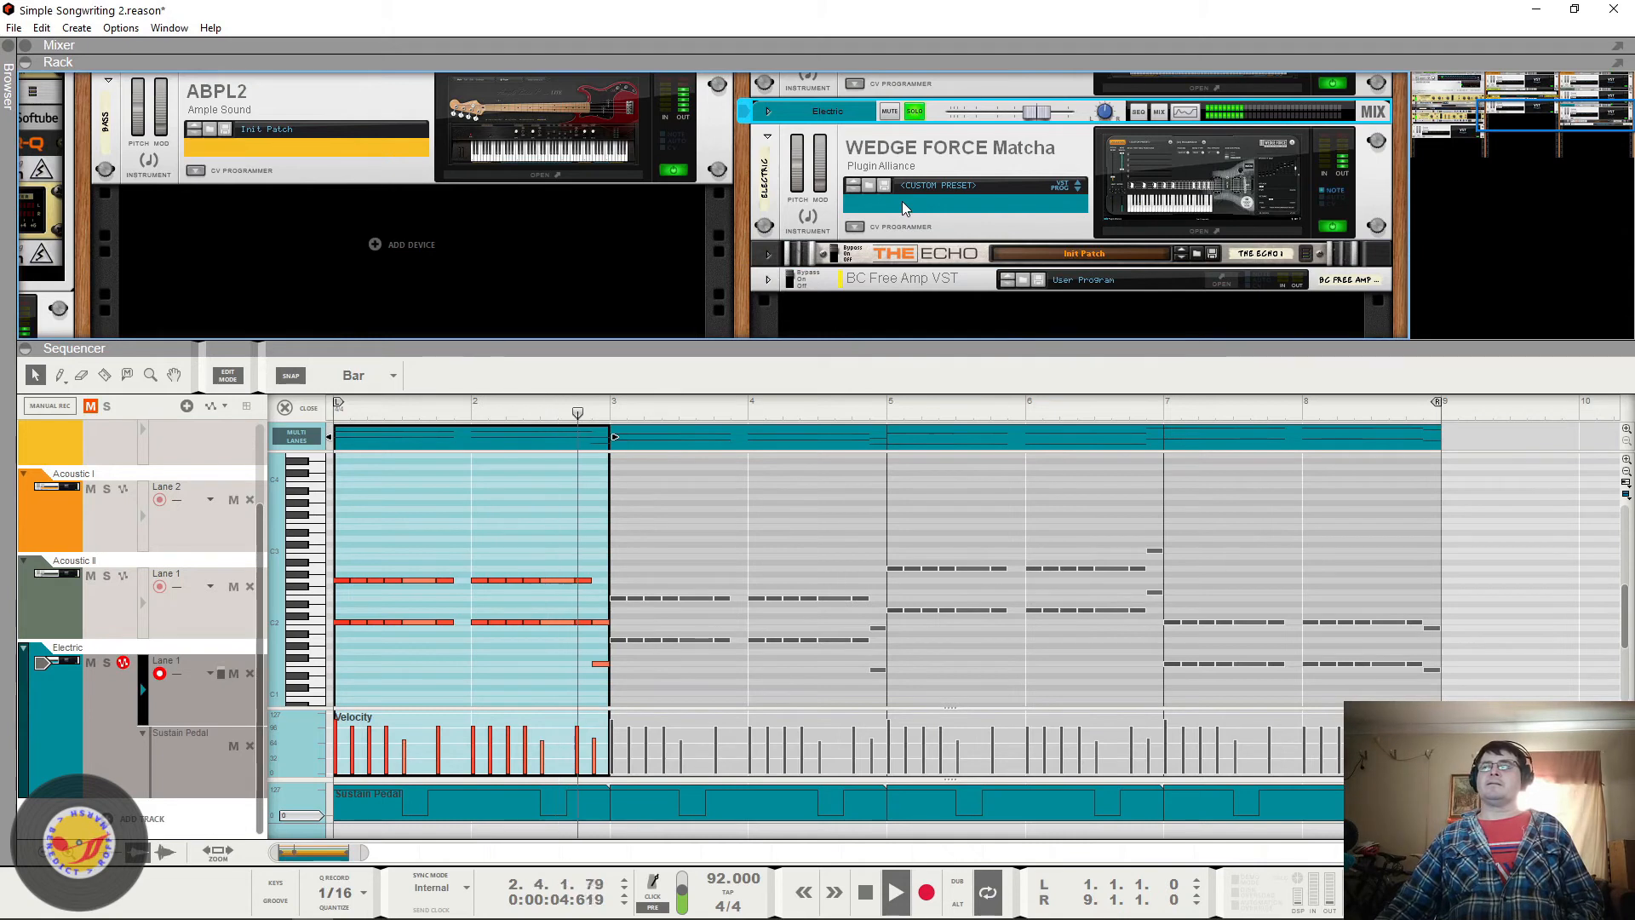
{"action": "key", "text": "space"}
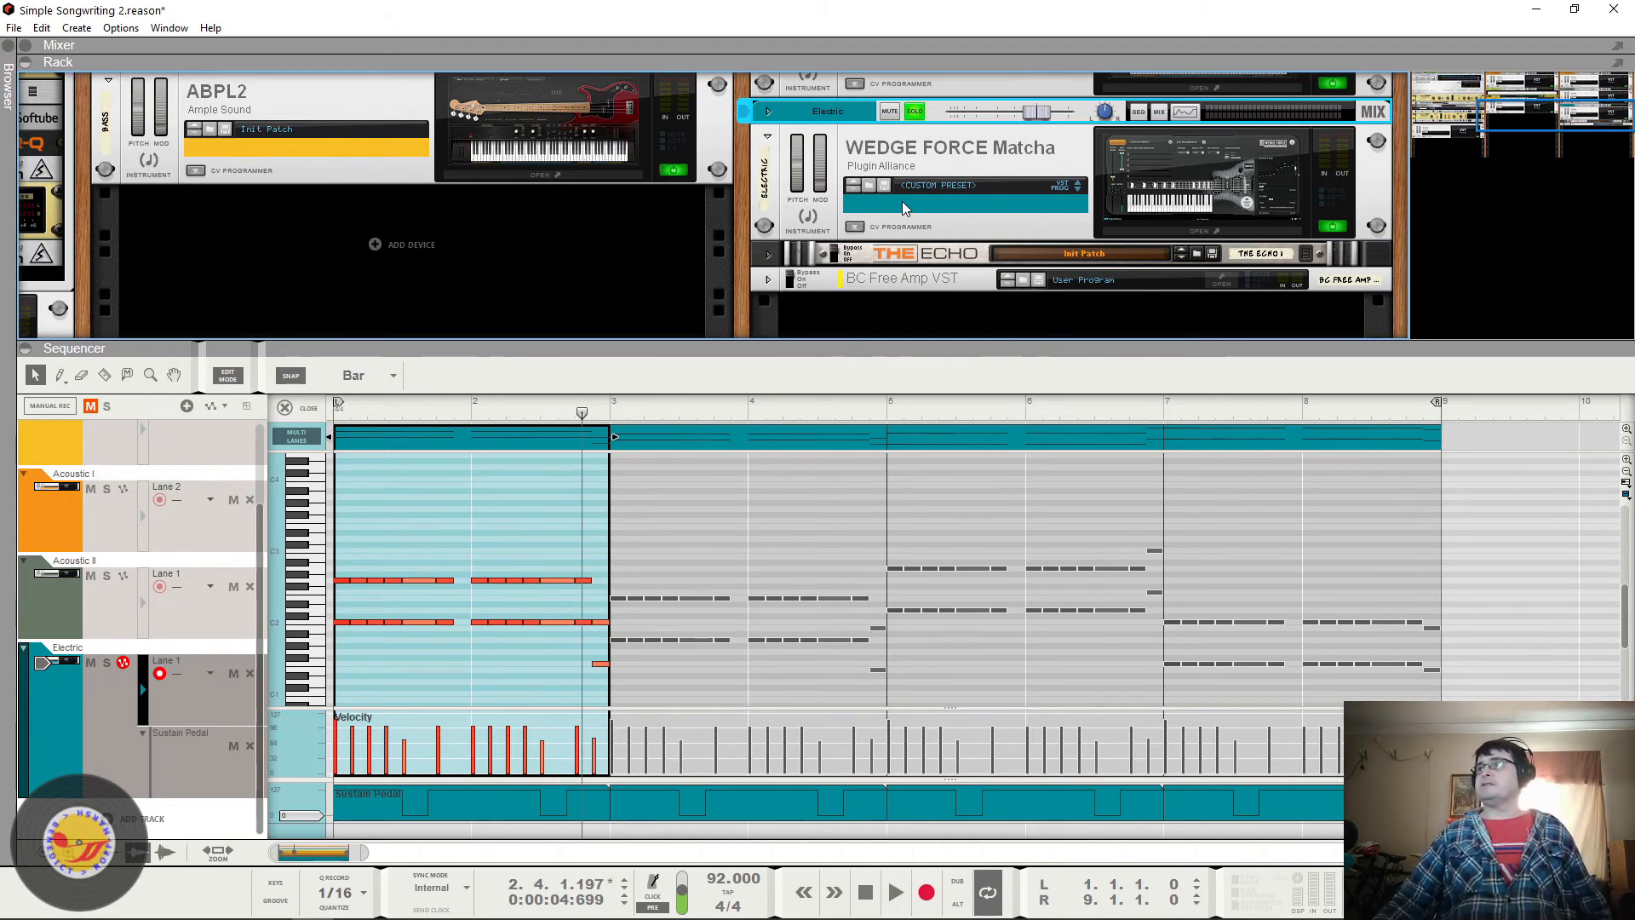
Step: Switch The Echo and BC Free Amp VST back on, play the soloed Electric part, and toggle The Echo's bypass during playback
{"action": "left_click", "coordinate": [834, 255]}
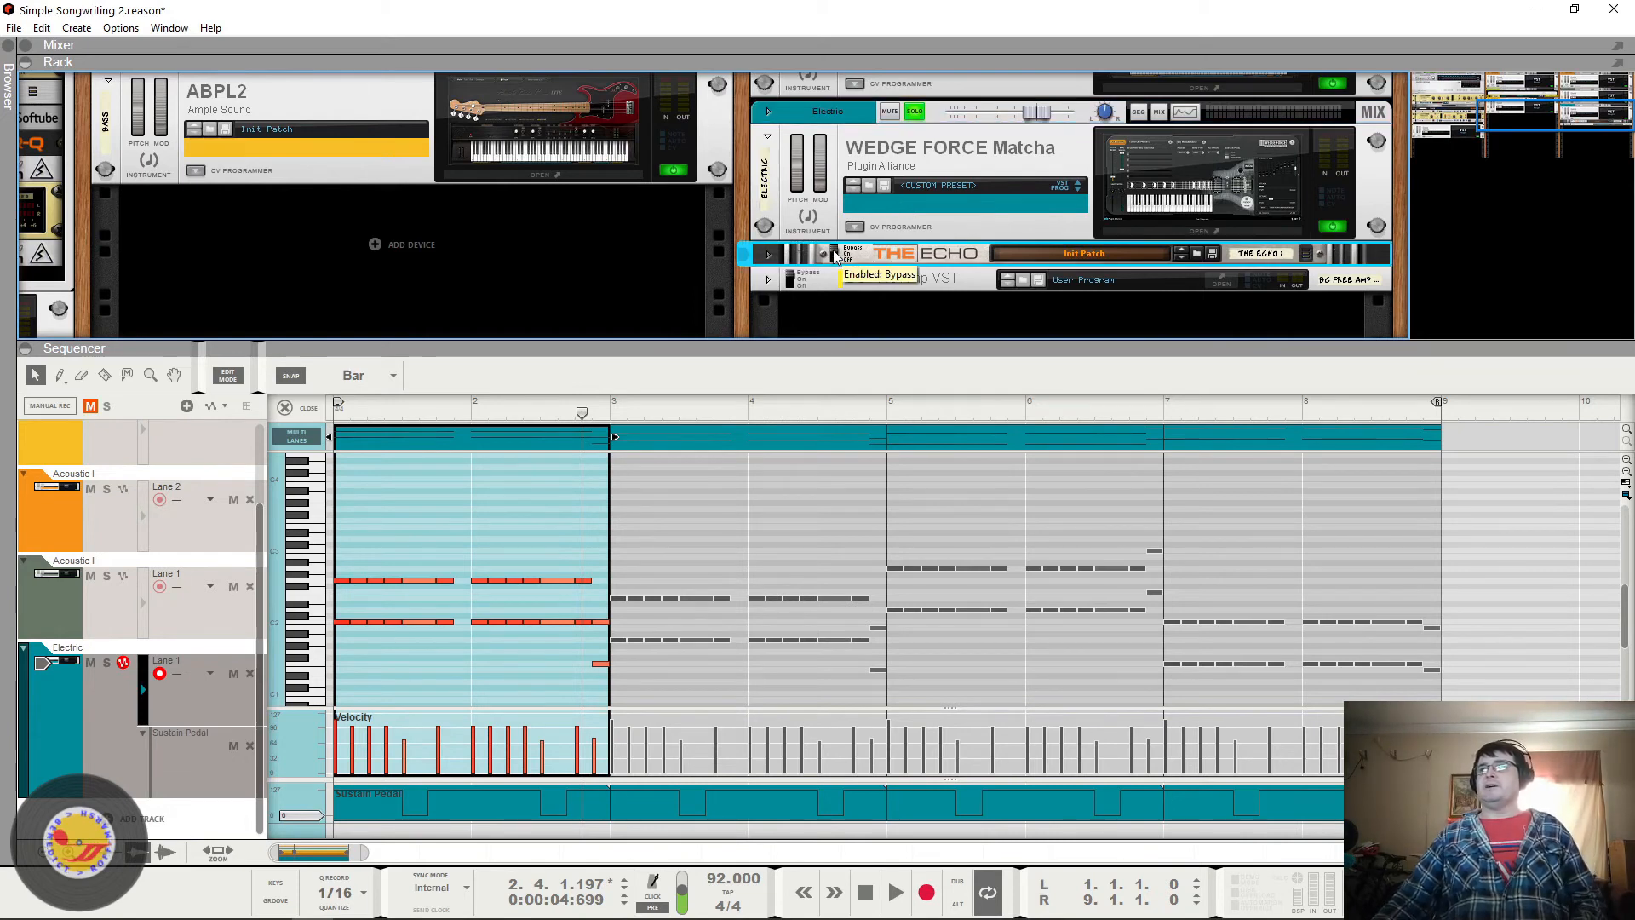
{"action": "left_click", "coordinate": [807, 284]}
{"action": "key", "text": "space"}
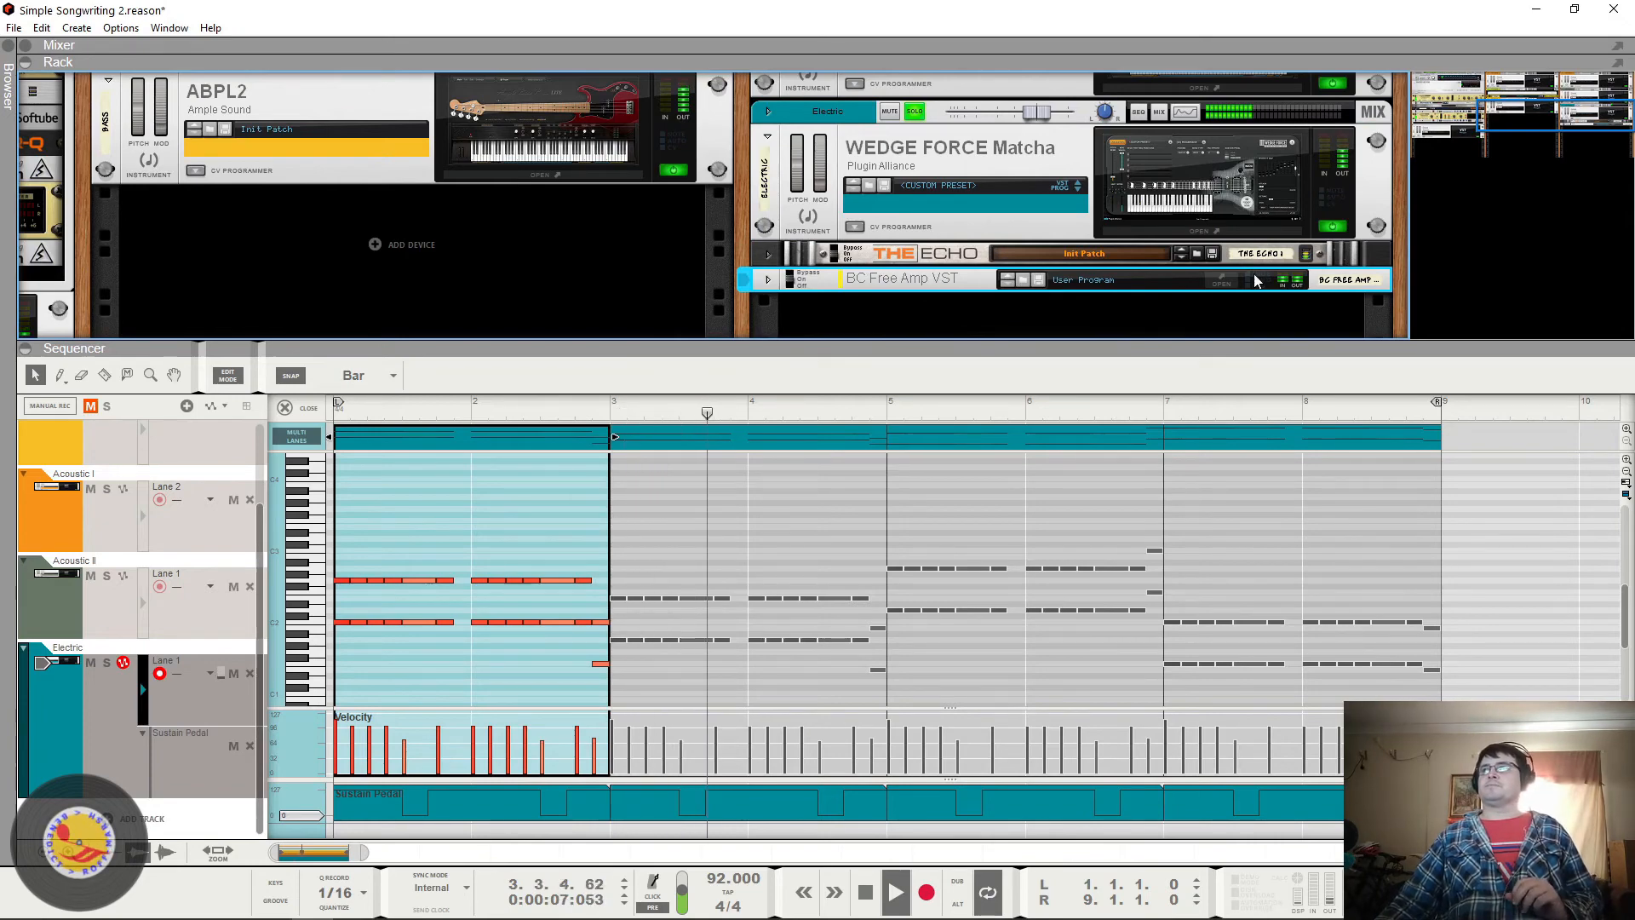
{"action": "left_click", "coordinate": [847, 252]}
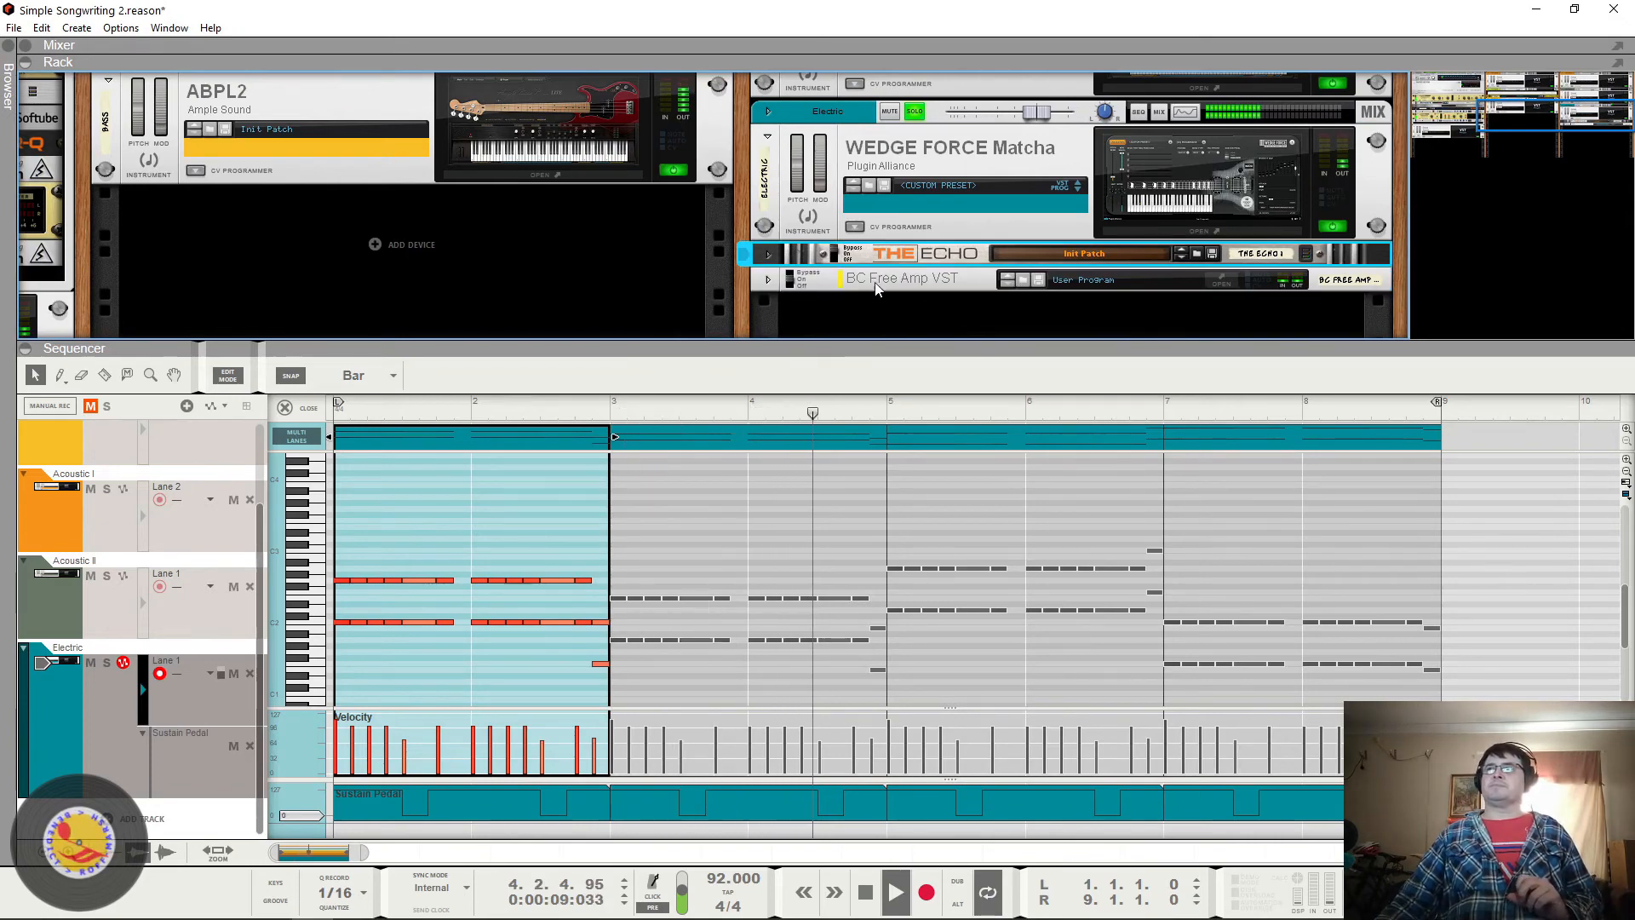
Step: Open the BC Free Amp VST window, check its amp model choices, and keep Classic Clean
{"action": "left_click", "coordinate": [1223, 282]}
{"action": "left_click_drag", "start_coordinate": [629, 338], "coordinate": [682, 340]}
{"action": "left_click", "coordinate": [490, 281]}
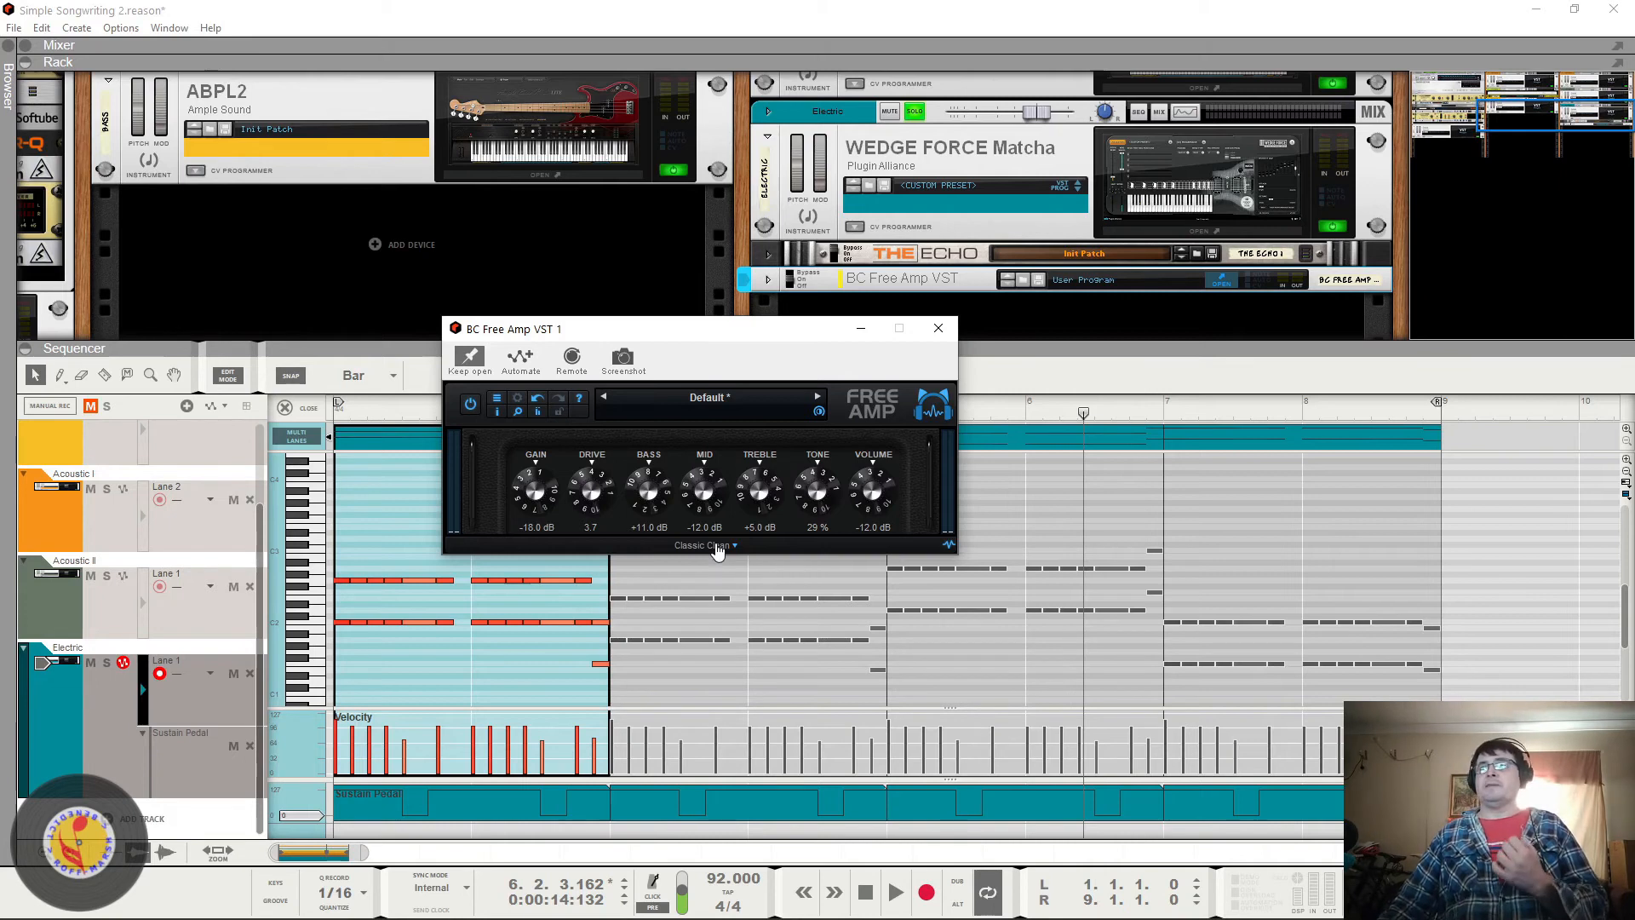
{"action": "left_click", "coordinate": [717, 549]}
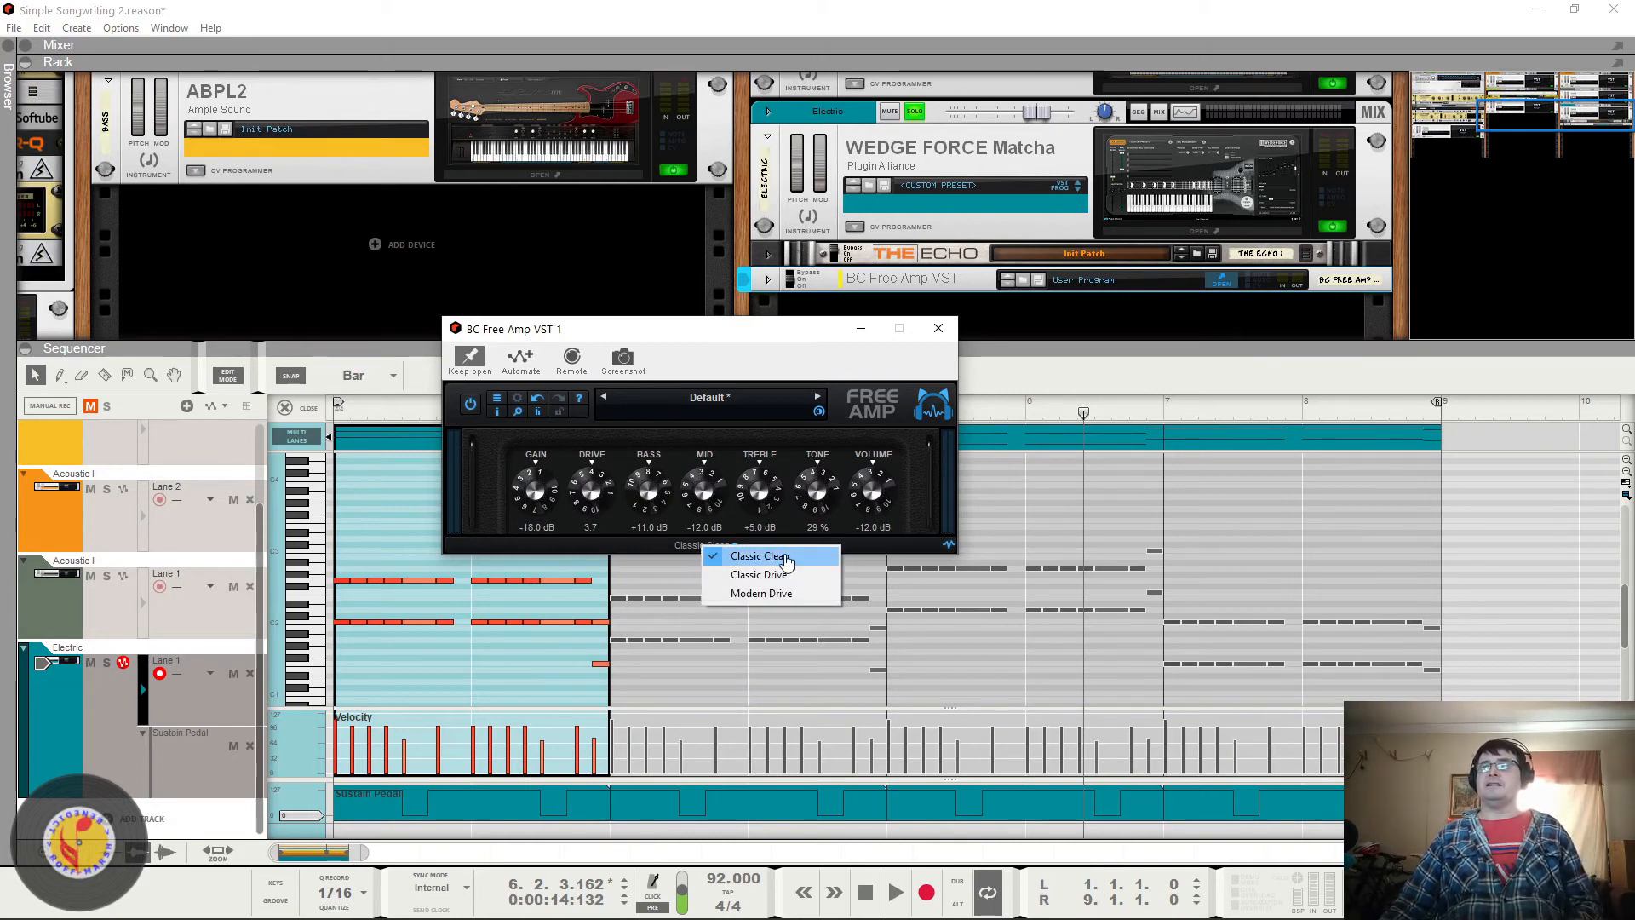
{"action": "left_click", "coordinate": [780, 559]}
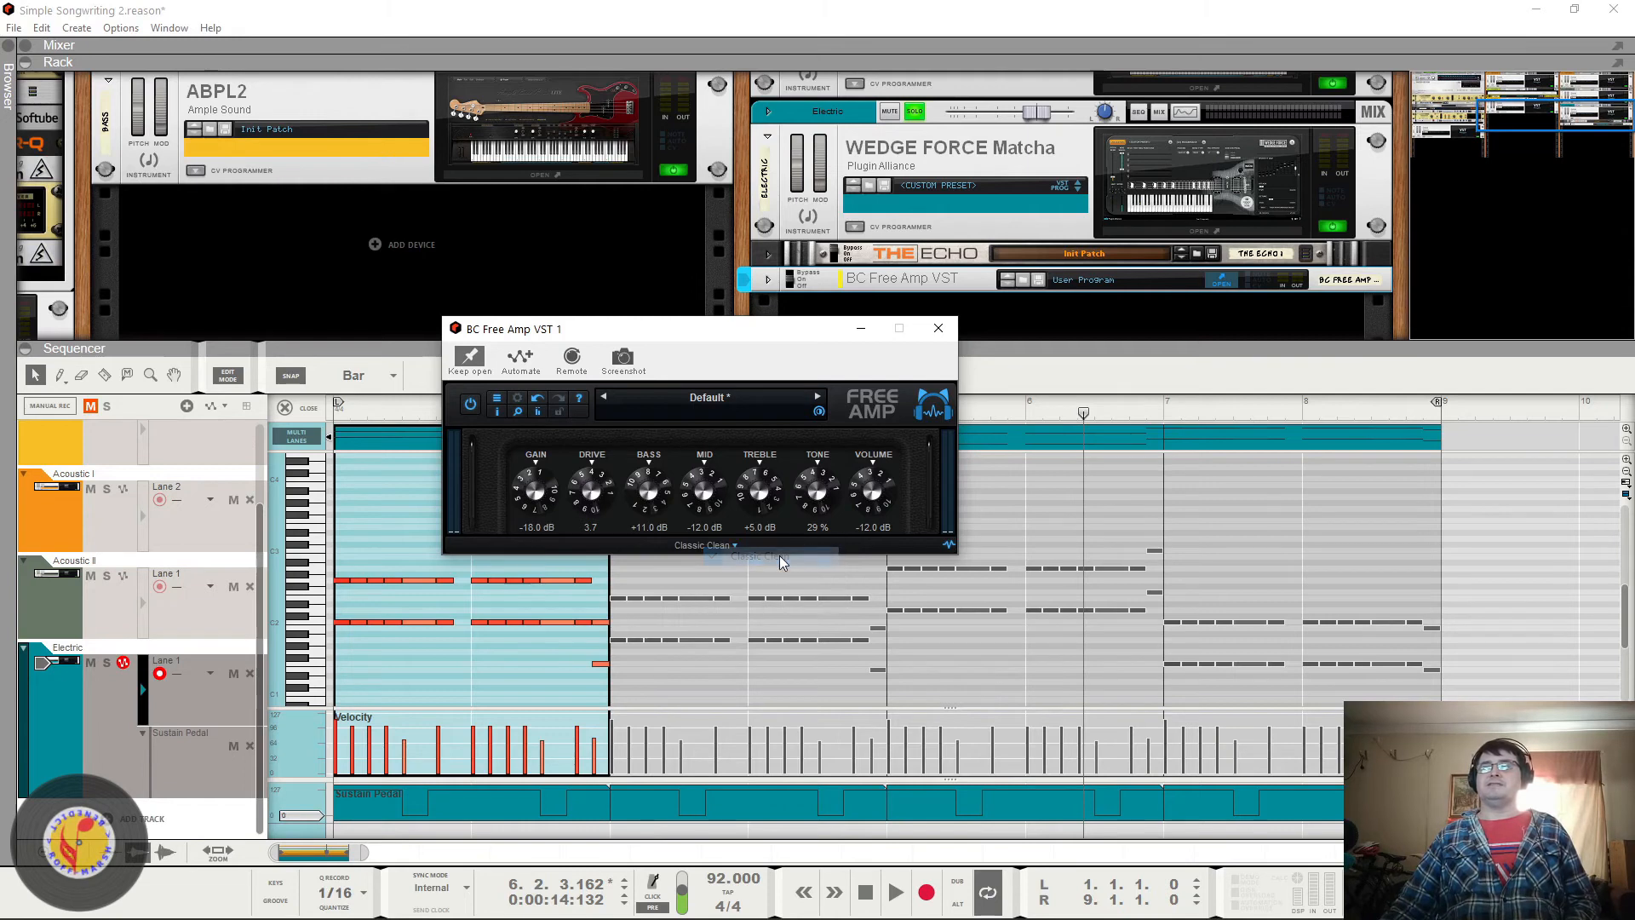
Step: Switch the amp model to Classic Drive, play the soloed Electric part through it, and stop
{"action": "left_click", "coordinate": [718, 545]}
{"action": "left_click", "coordinate": [757, 574]}
{"action": "key", "text": "space"}
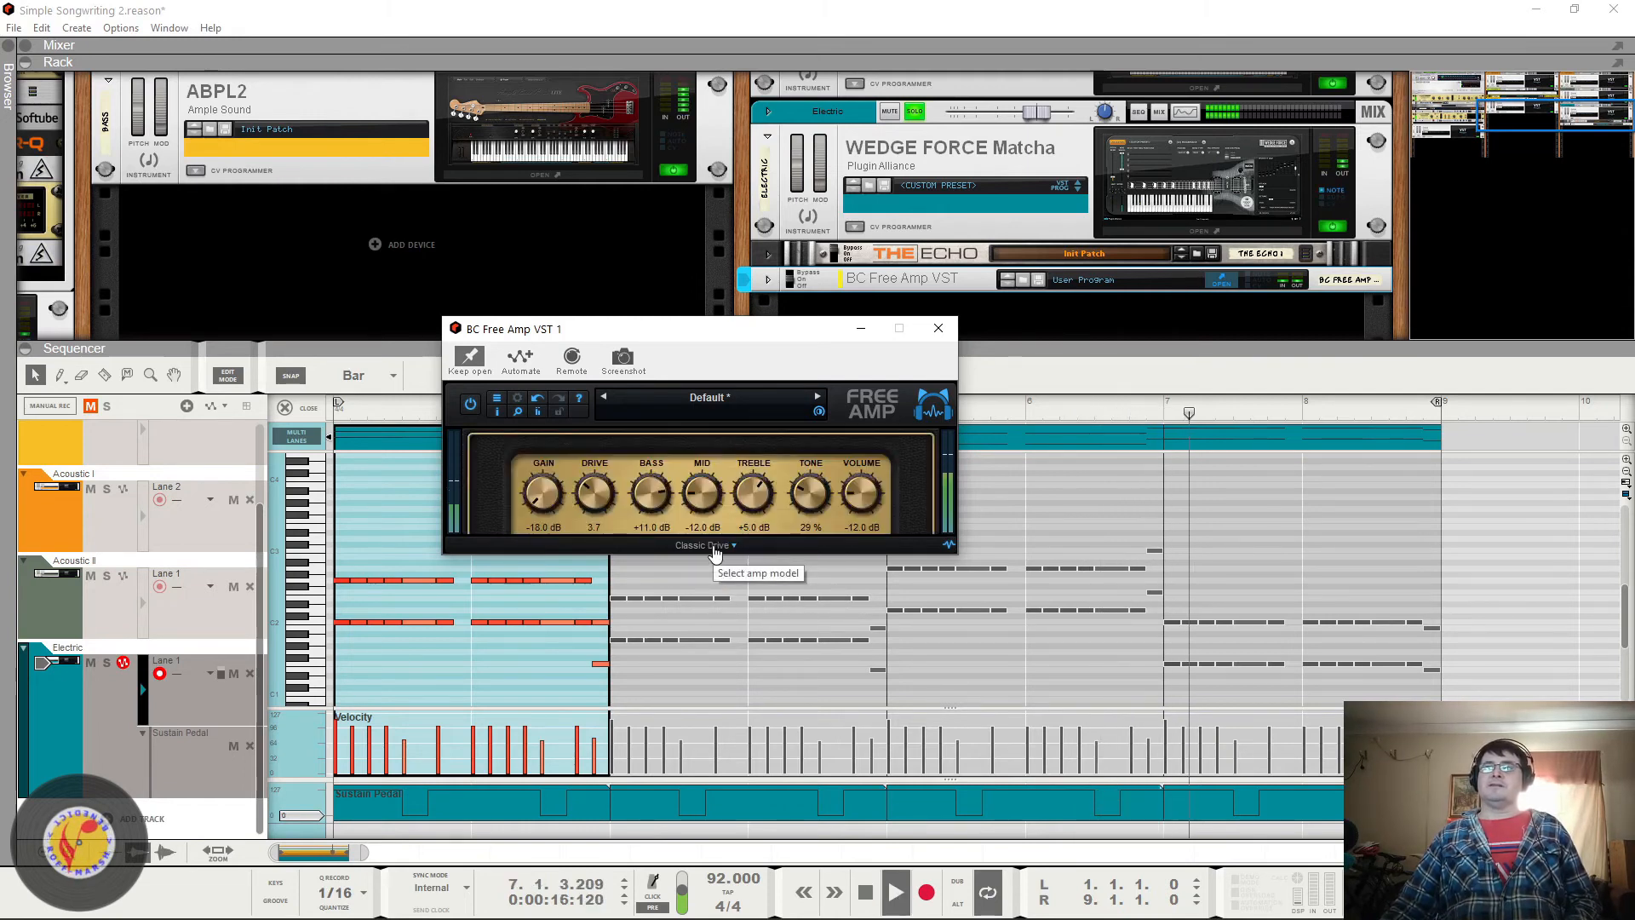
{"action": "key", "text": "space"}
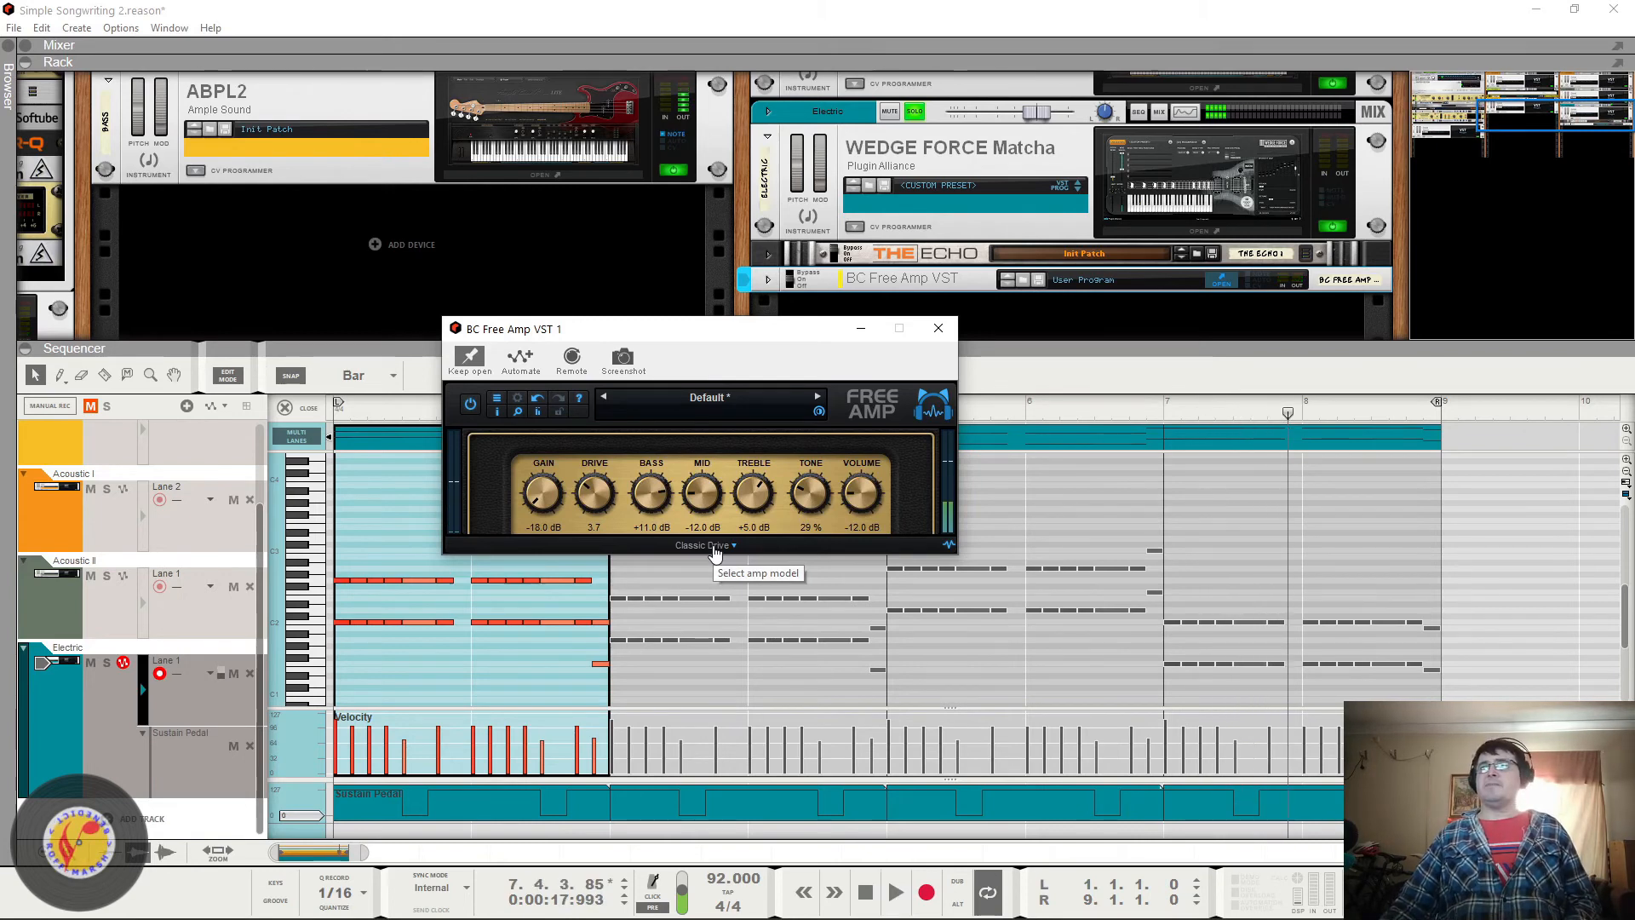
Step: Audition the Modern Drive amp model on the soloed Electric part, and return the amp to Classic Clean
{"action": "left_click", "coordinate": [715, 548]}
{"action": "left_click", "coordinate": [731, 594]}
{"action": "key", "text": "space"}
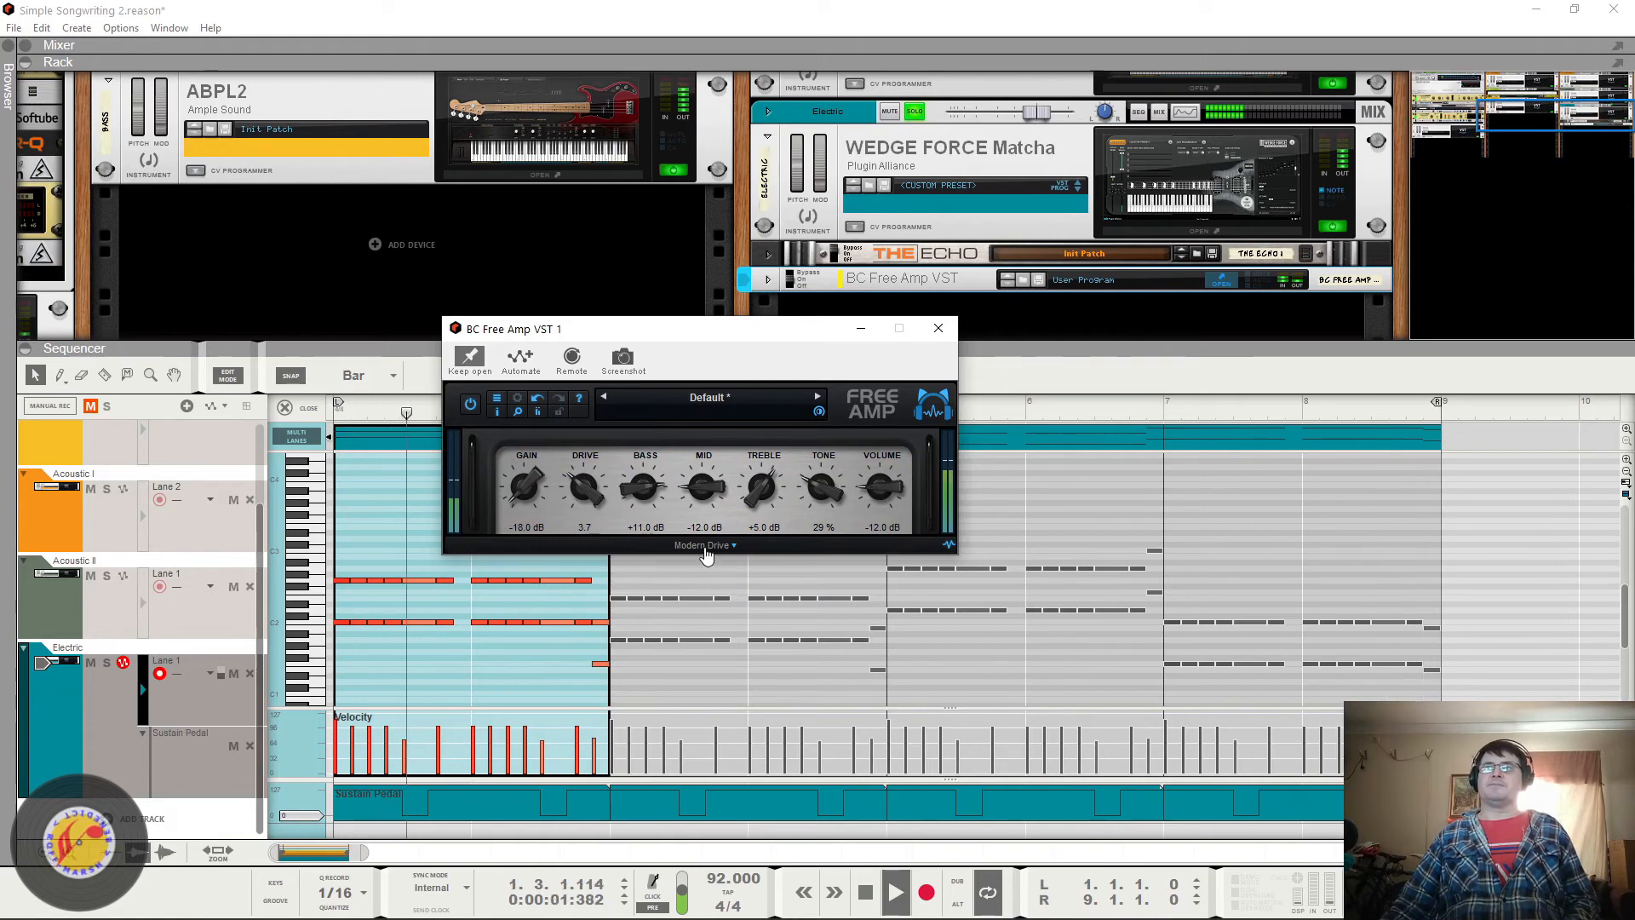
{"action": "left_click", "coordinate": [707, 545]}
{"action": "left_click", "coordinate": [733, 555]}
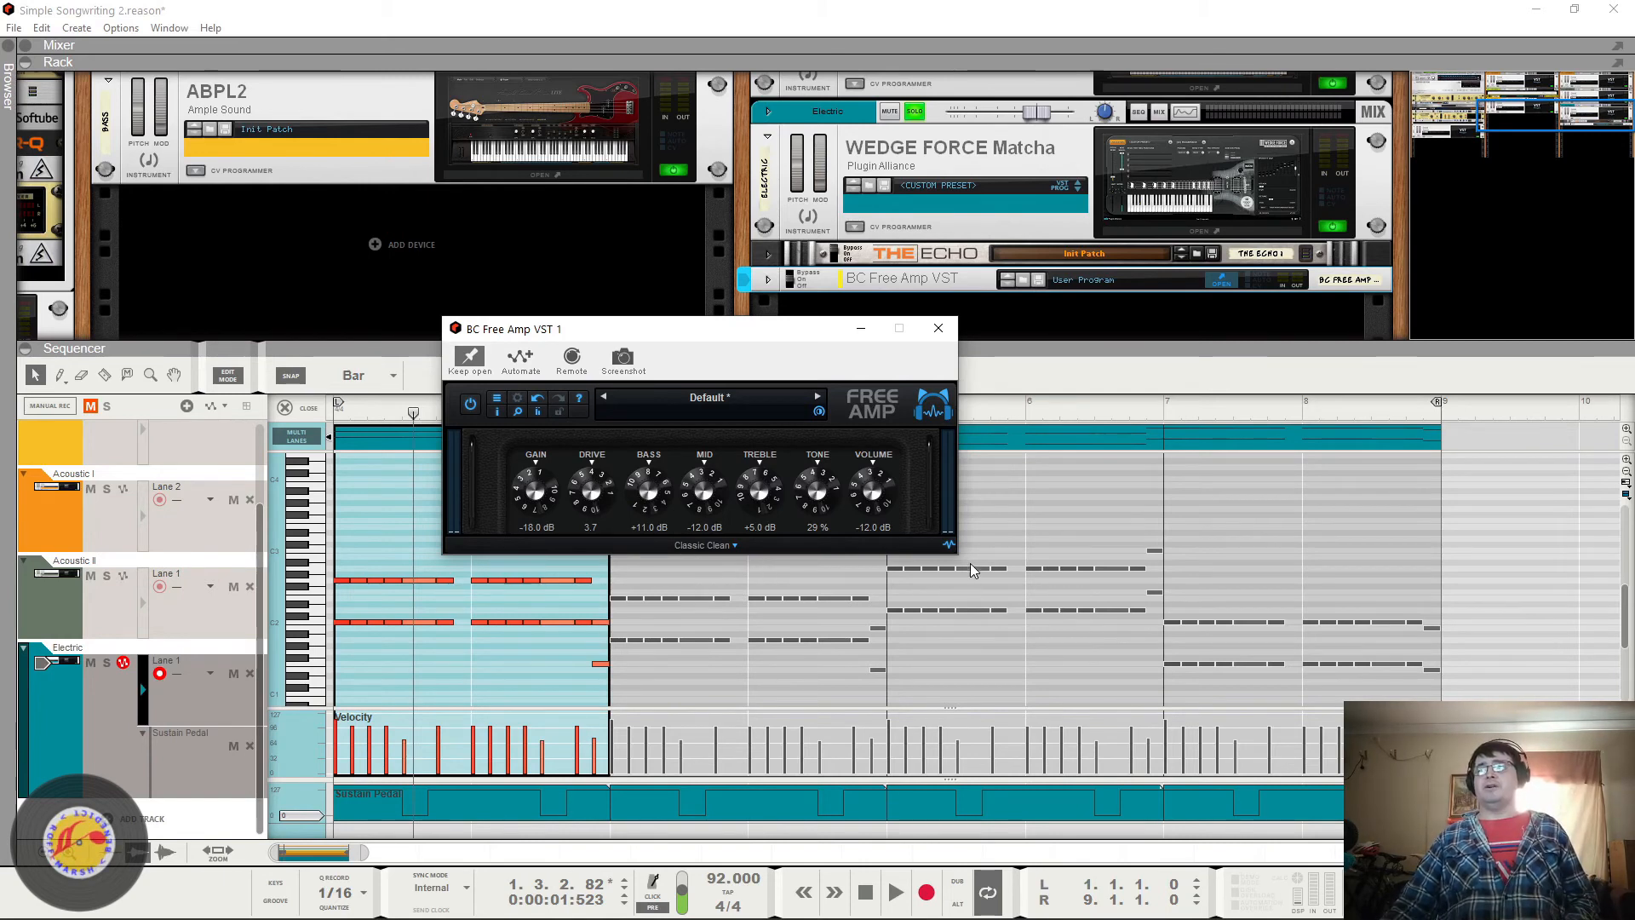
Step: Load the Telos Tropicana impulse response into the amp from the D: drive's Reason > ReFills > Telos Mini free Cabinets IR folder
{"action": "left_click", "coordinate": [950, 550]}
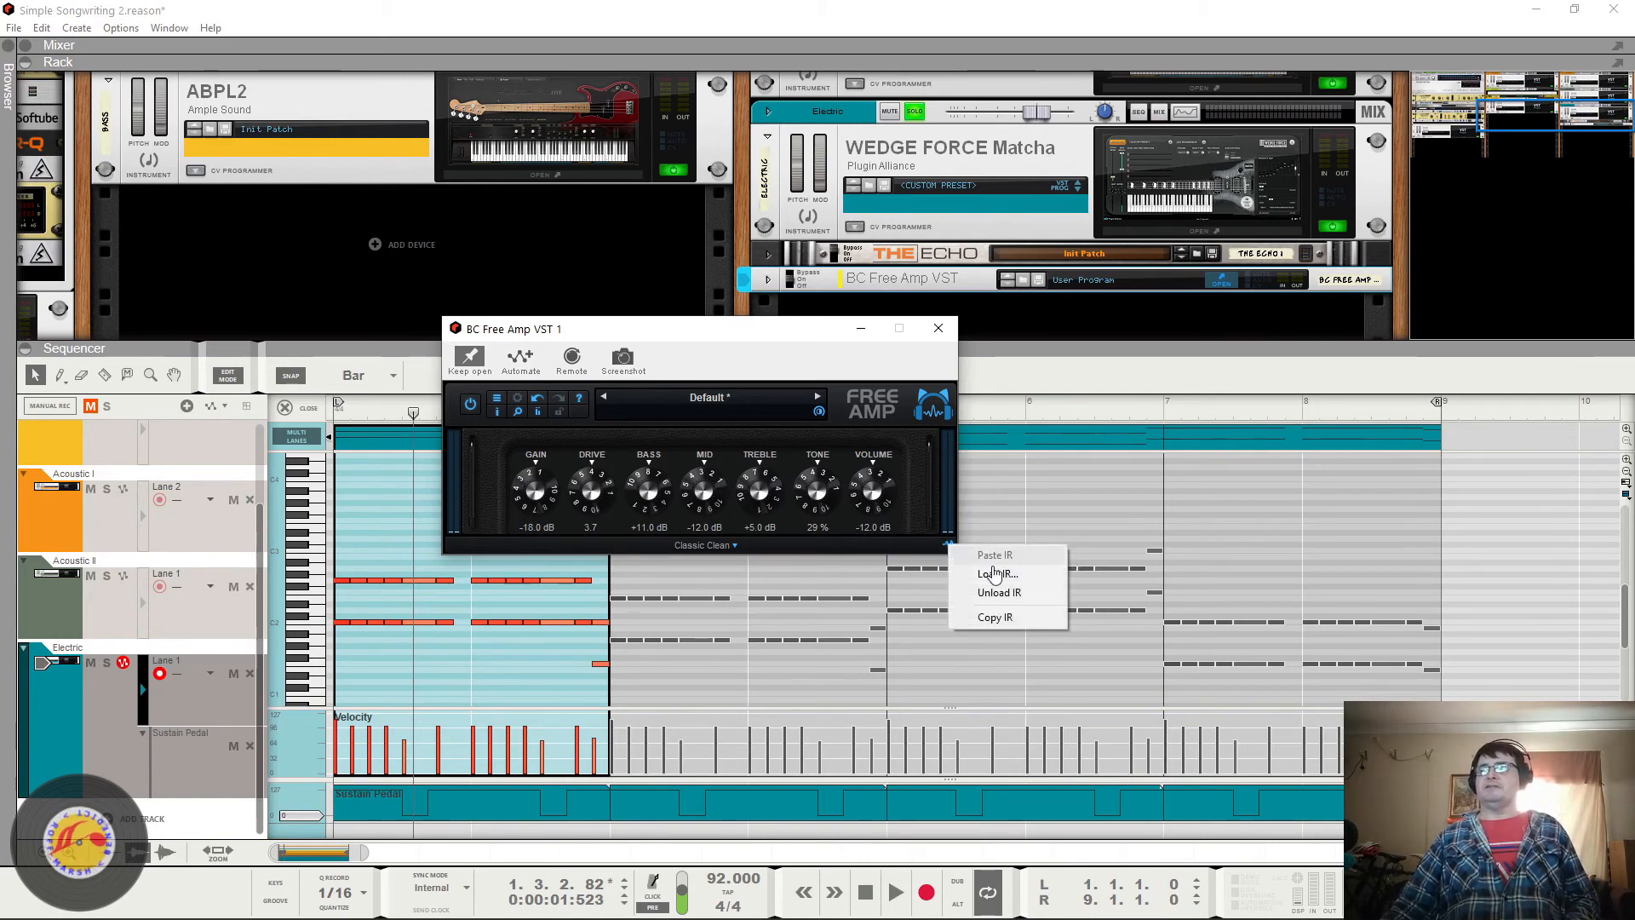
{"action": "left_click", "coordinate": [1273, 375]}
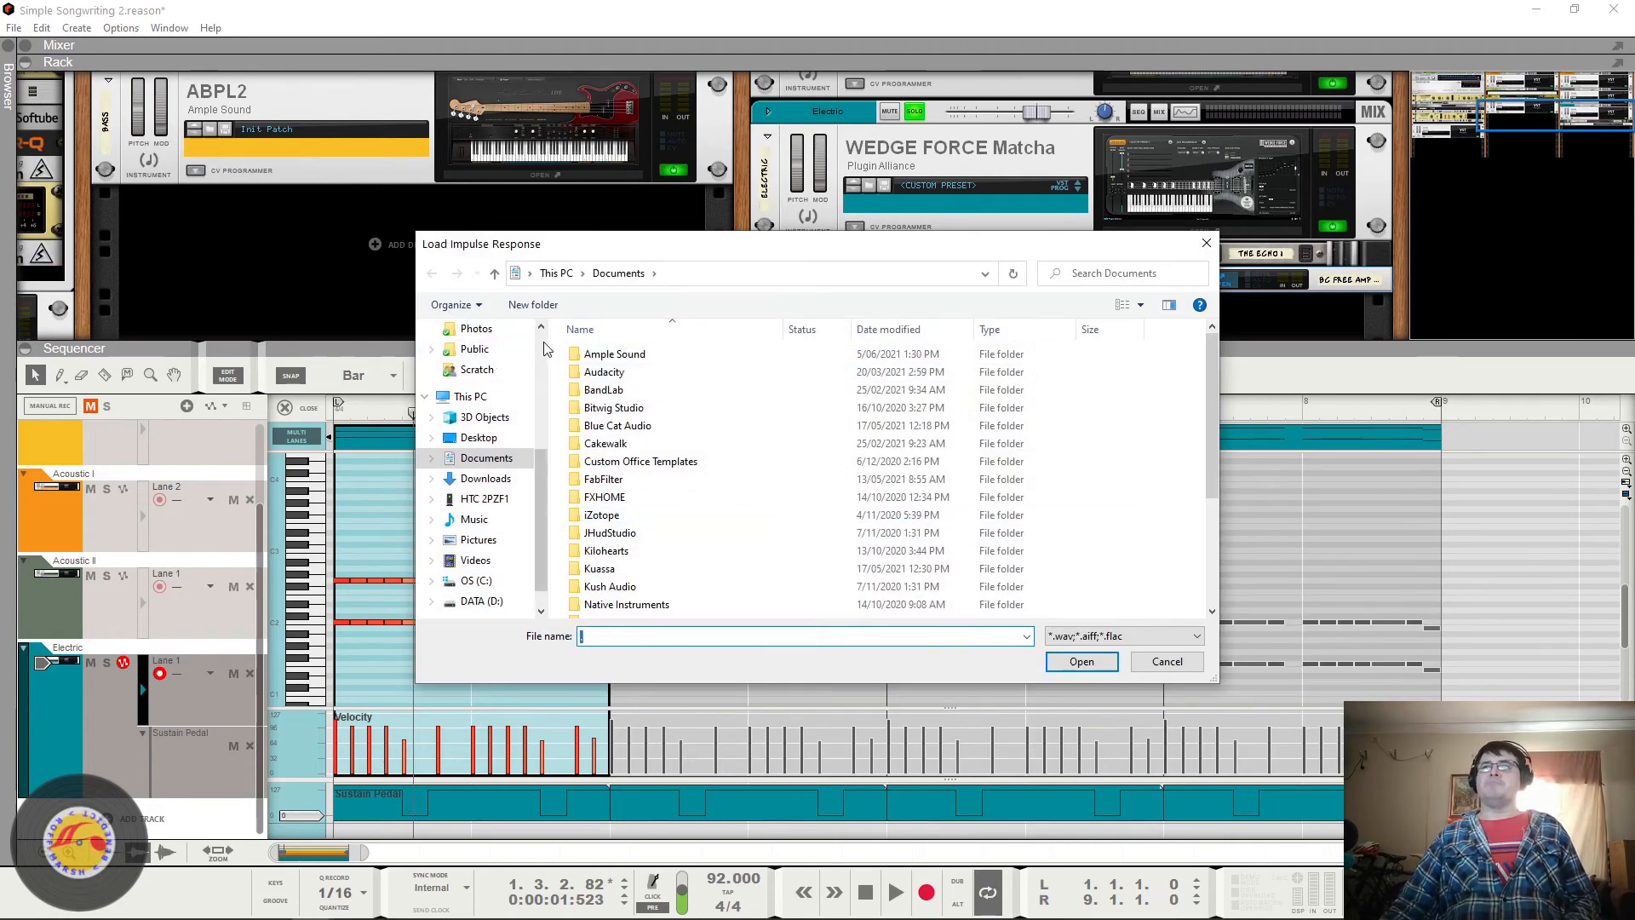
{"action": "scroll", "coordinate": [494, 373], "scroll_direction": "up", "scroll_amount": 4}
{"action": "left_click", "coordinate": [424, 341]}
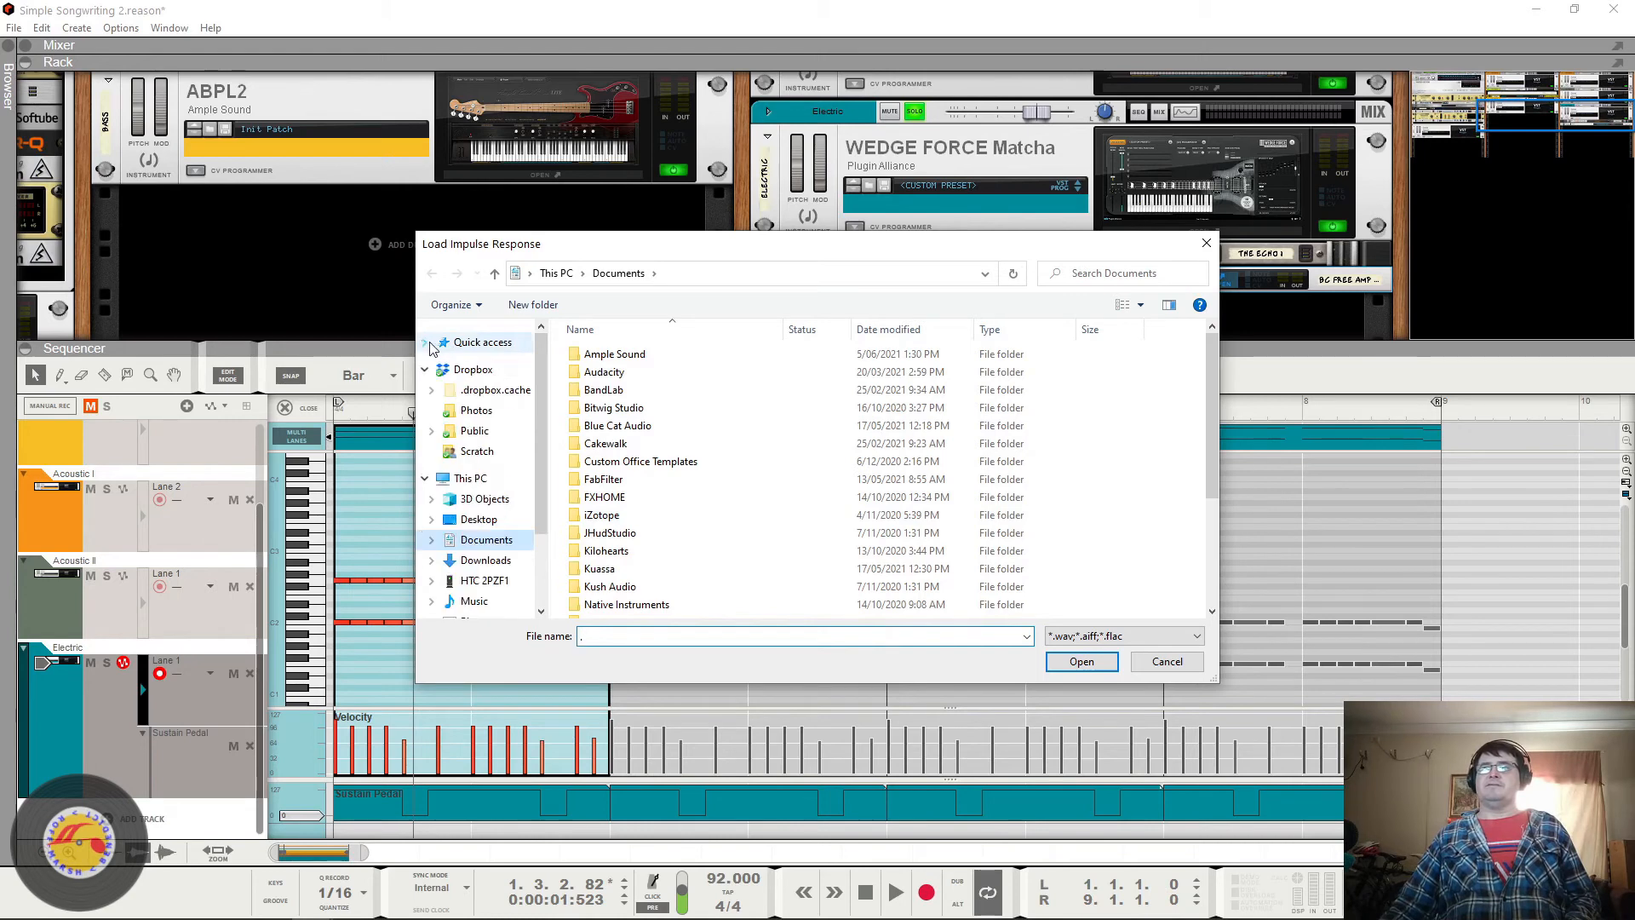
{"action": "scroll", "coordinate": [494, 528], "scroll_direction": "down", "scroll_amount": 2}
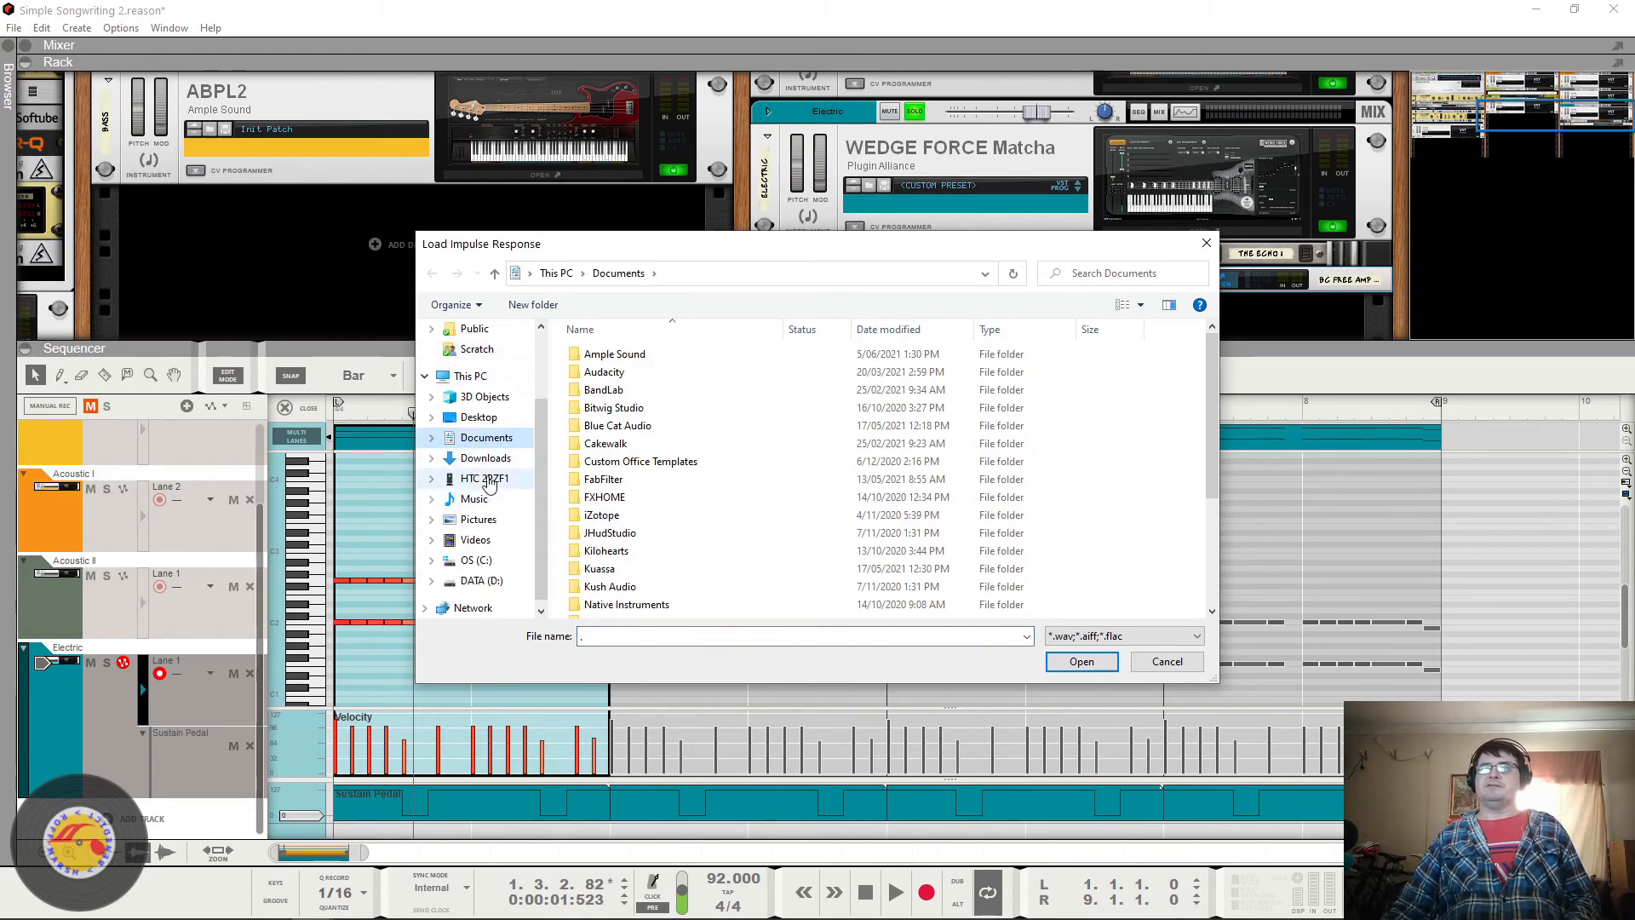
{"action": "left_click", "coordinate": [483, 563]}
{"action": "left_click", "coordinate": [502, 581]}
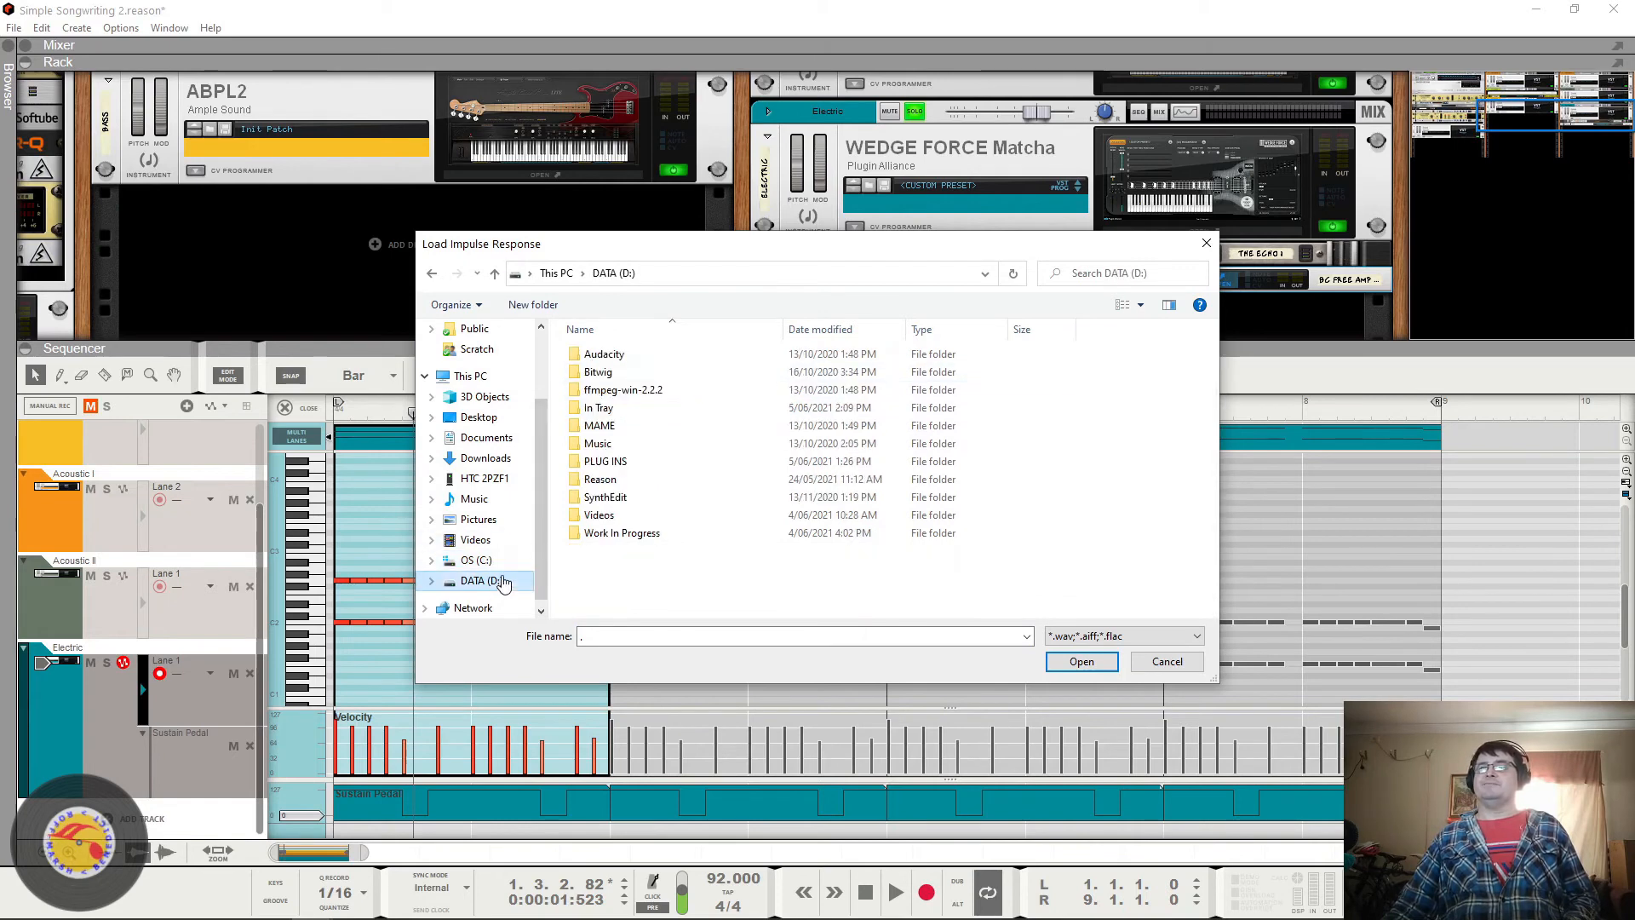
{"action": "double_click", "coordinate": [614, 482]}
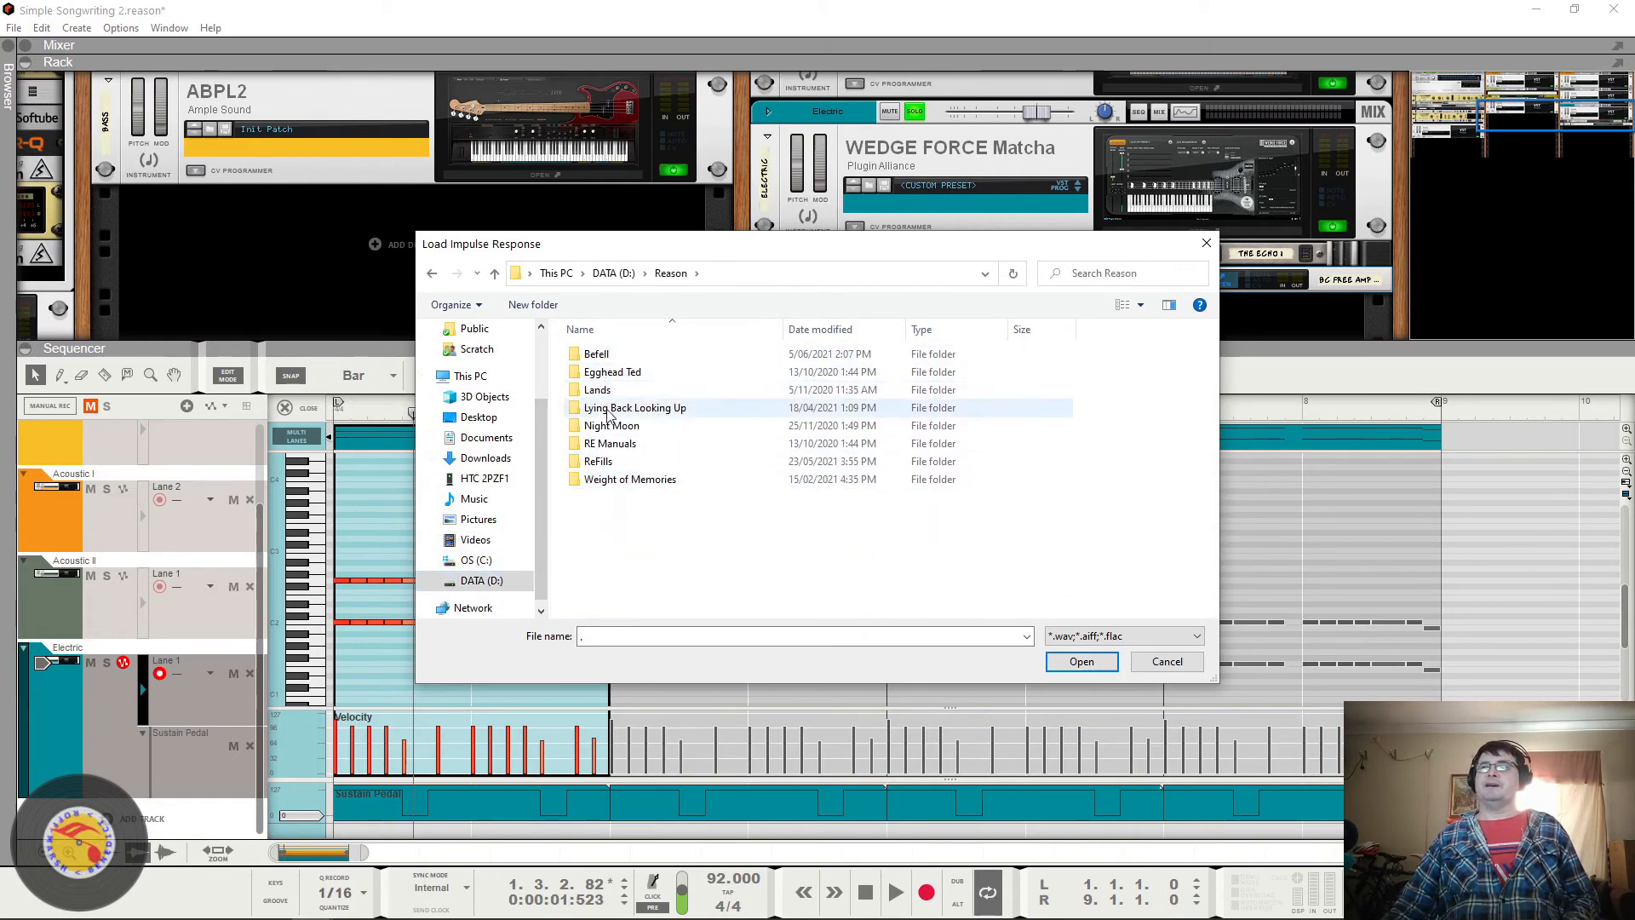
{"action": "left_click", "coordinate": [608, 461]}
{"action": "double_click", "coordinate": [608, 461]}
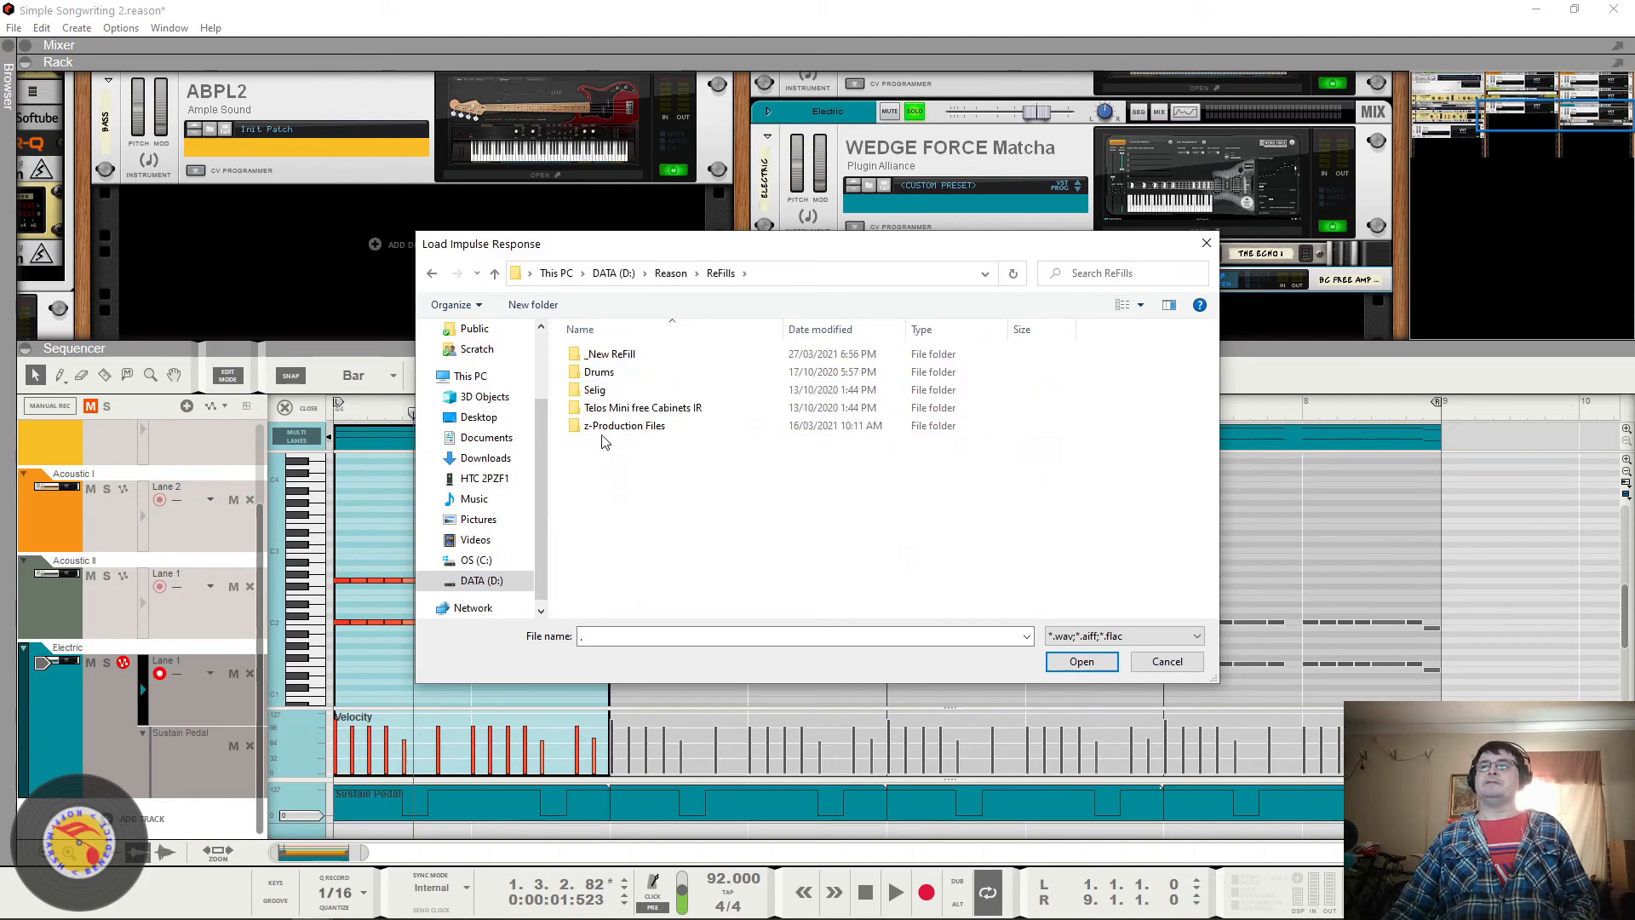
{"action": "double_click", "coordinate": [600, 409]}
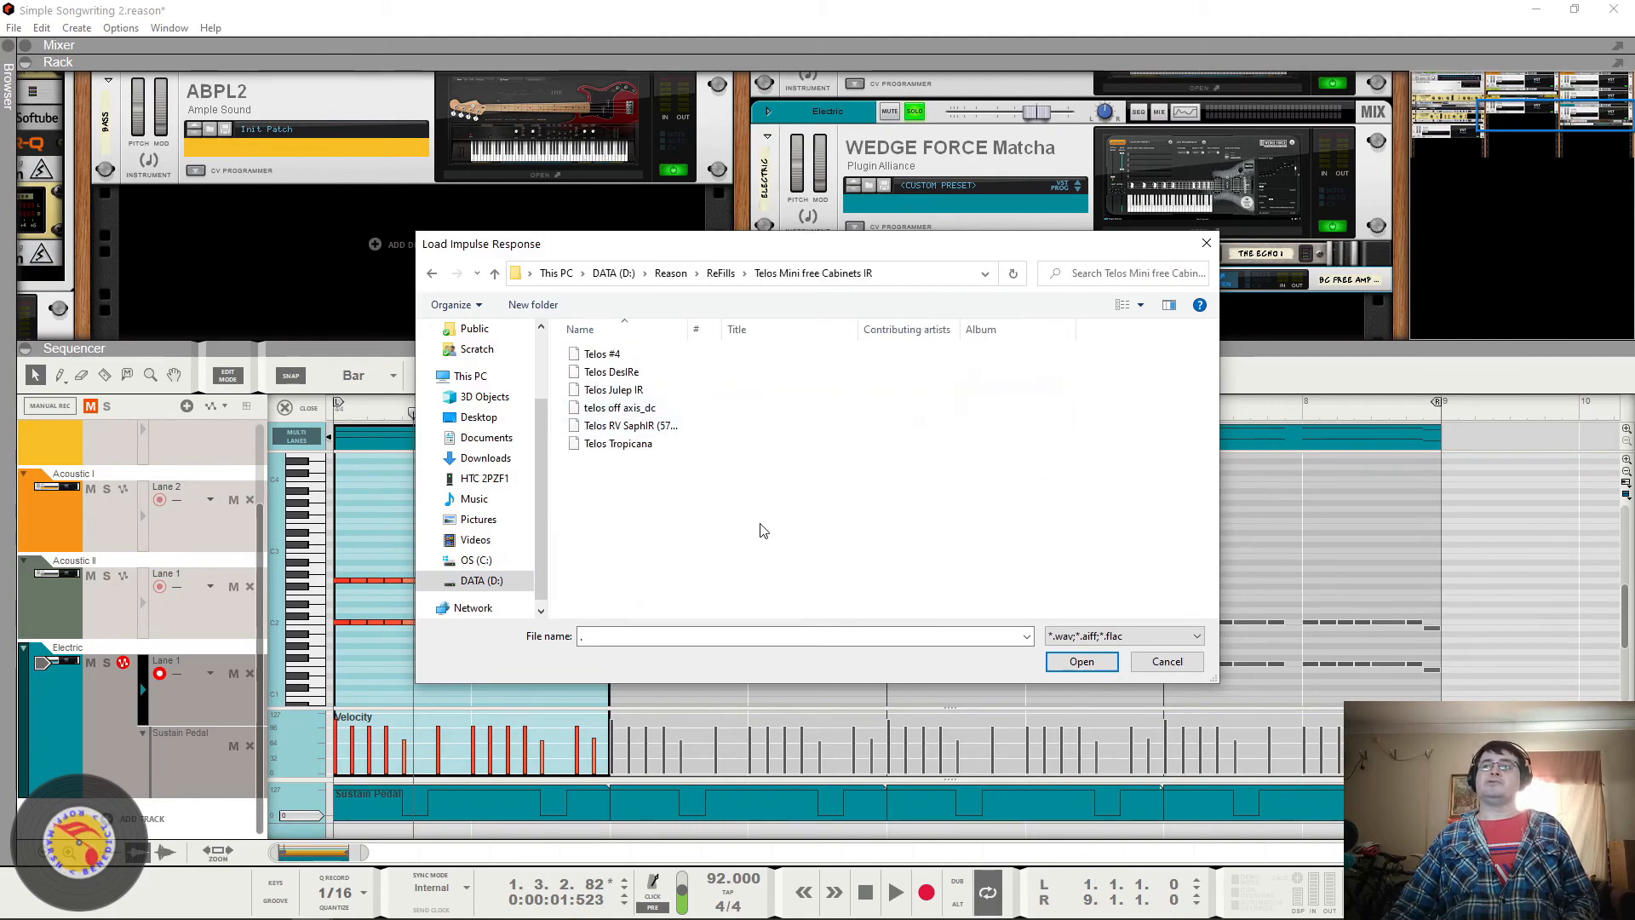
{"action": "double_click", "coordinate": [615, 443]}
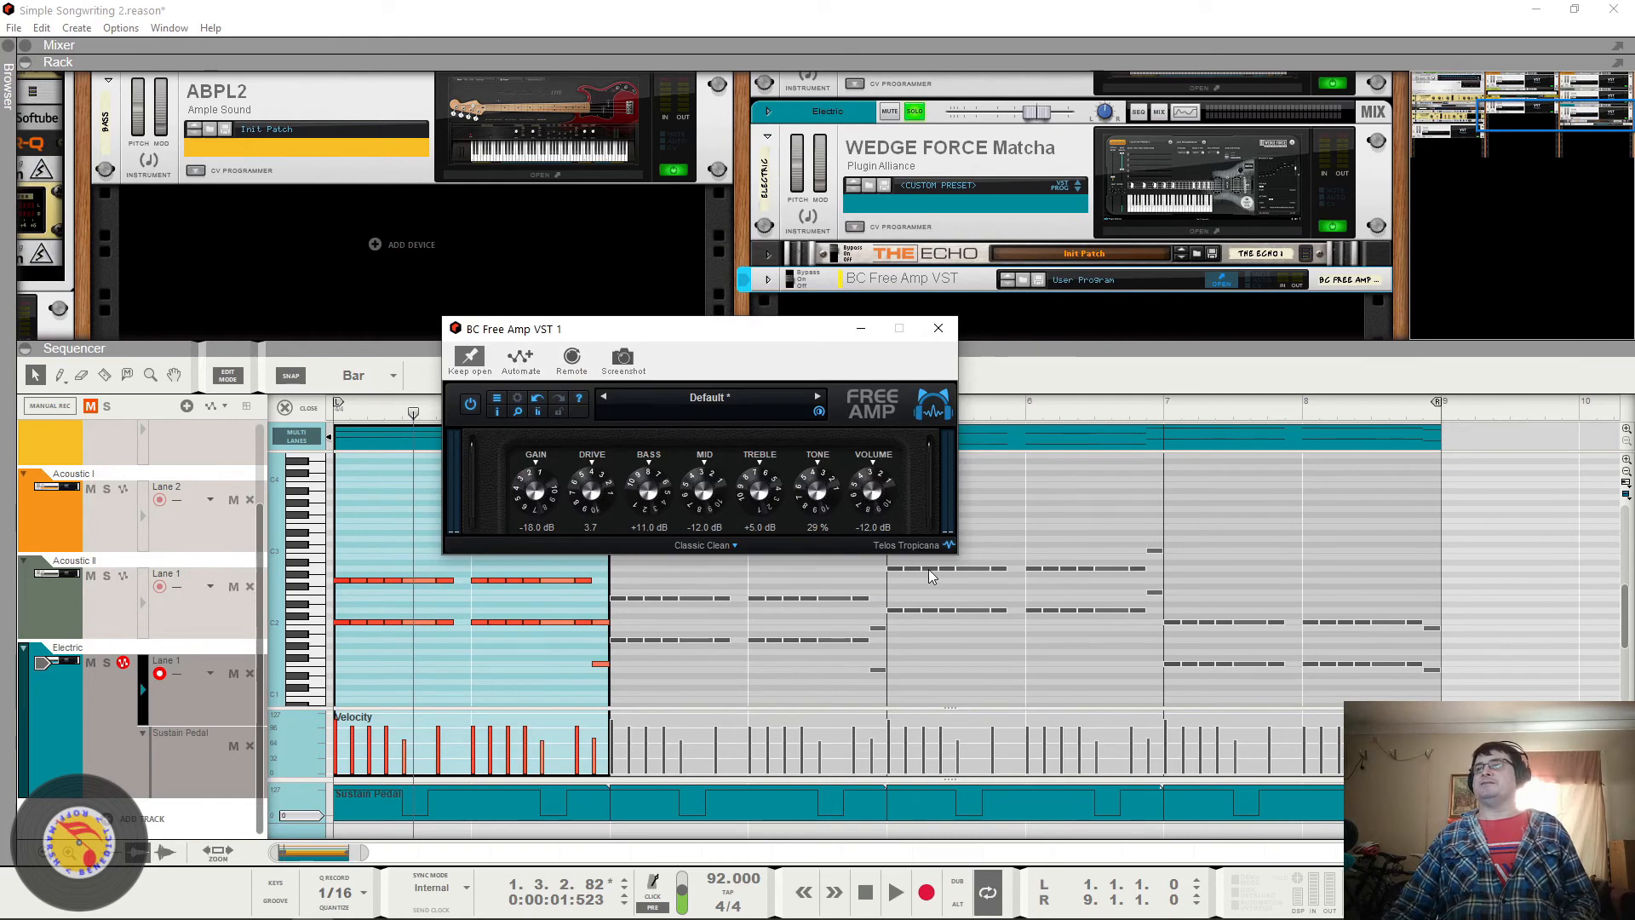
Step: Play the soloed Electric part through the Telos Tropicana impulse response, toggle the amp's power to compare the sound, and stop
{"action": "left_click", "coordinate": [544, 561]}
{"action": "key", "text": "space"}
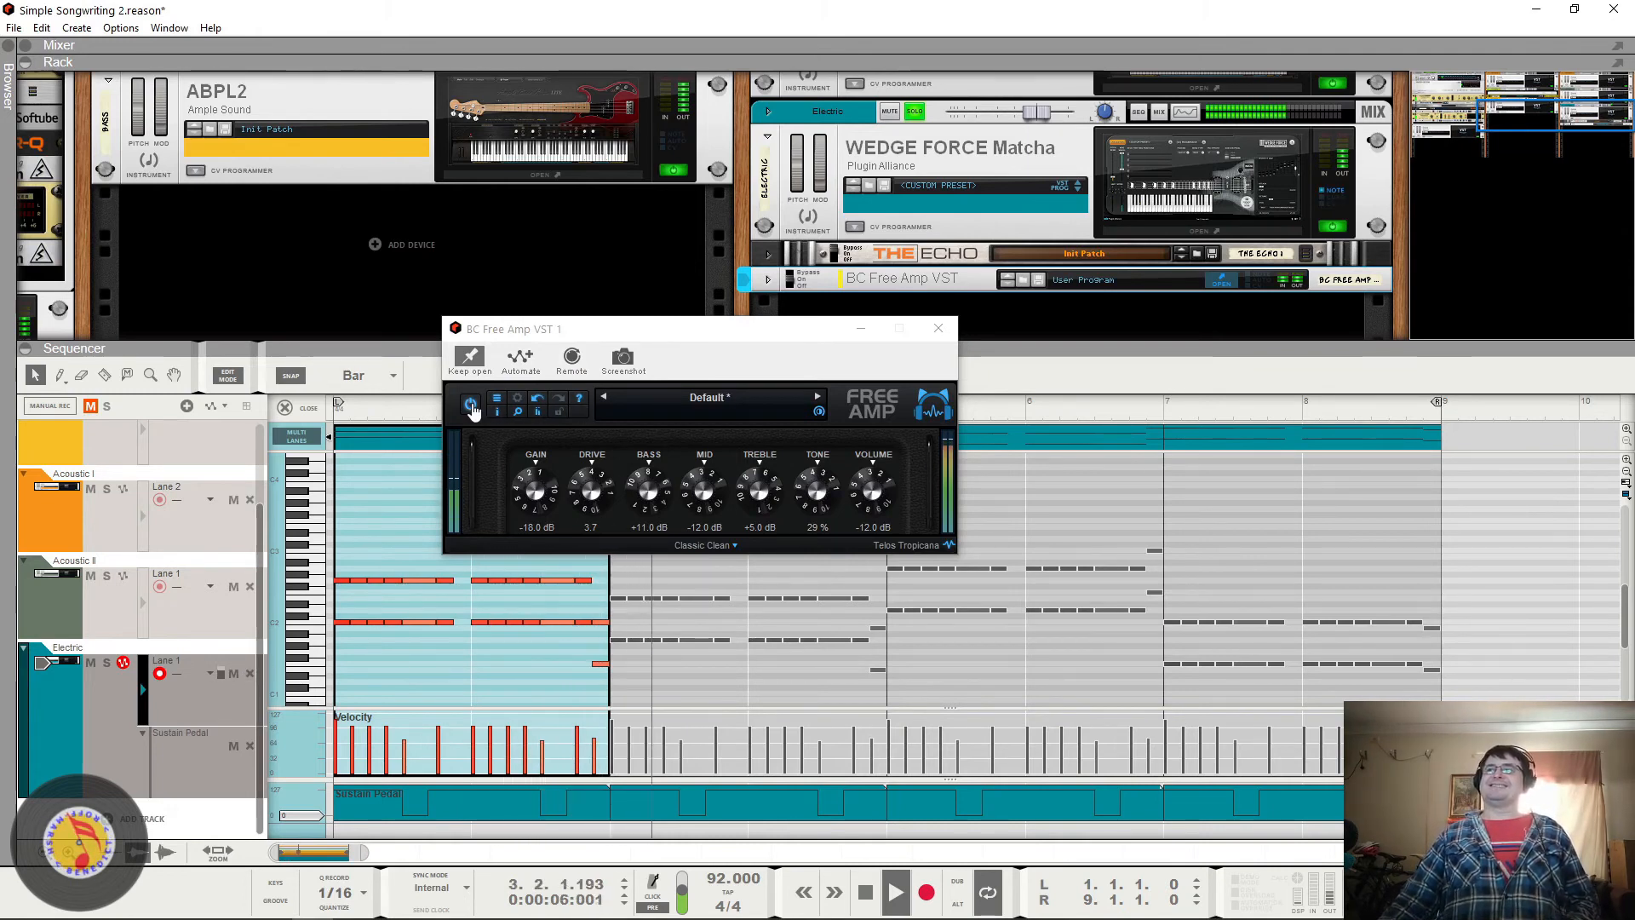
{"action": "left_click", "coordinate": [949, 547]}
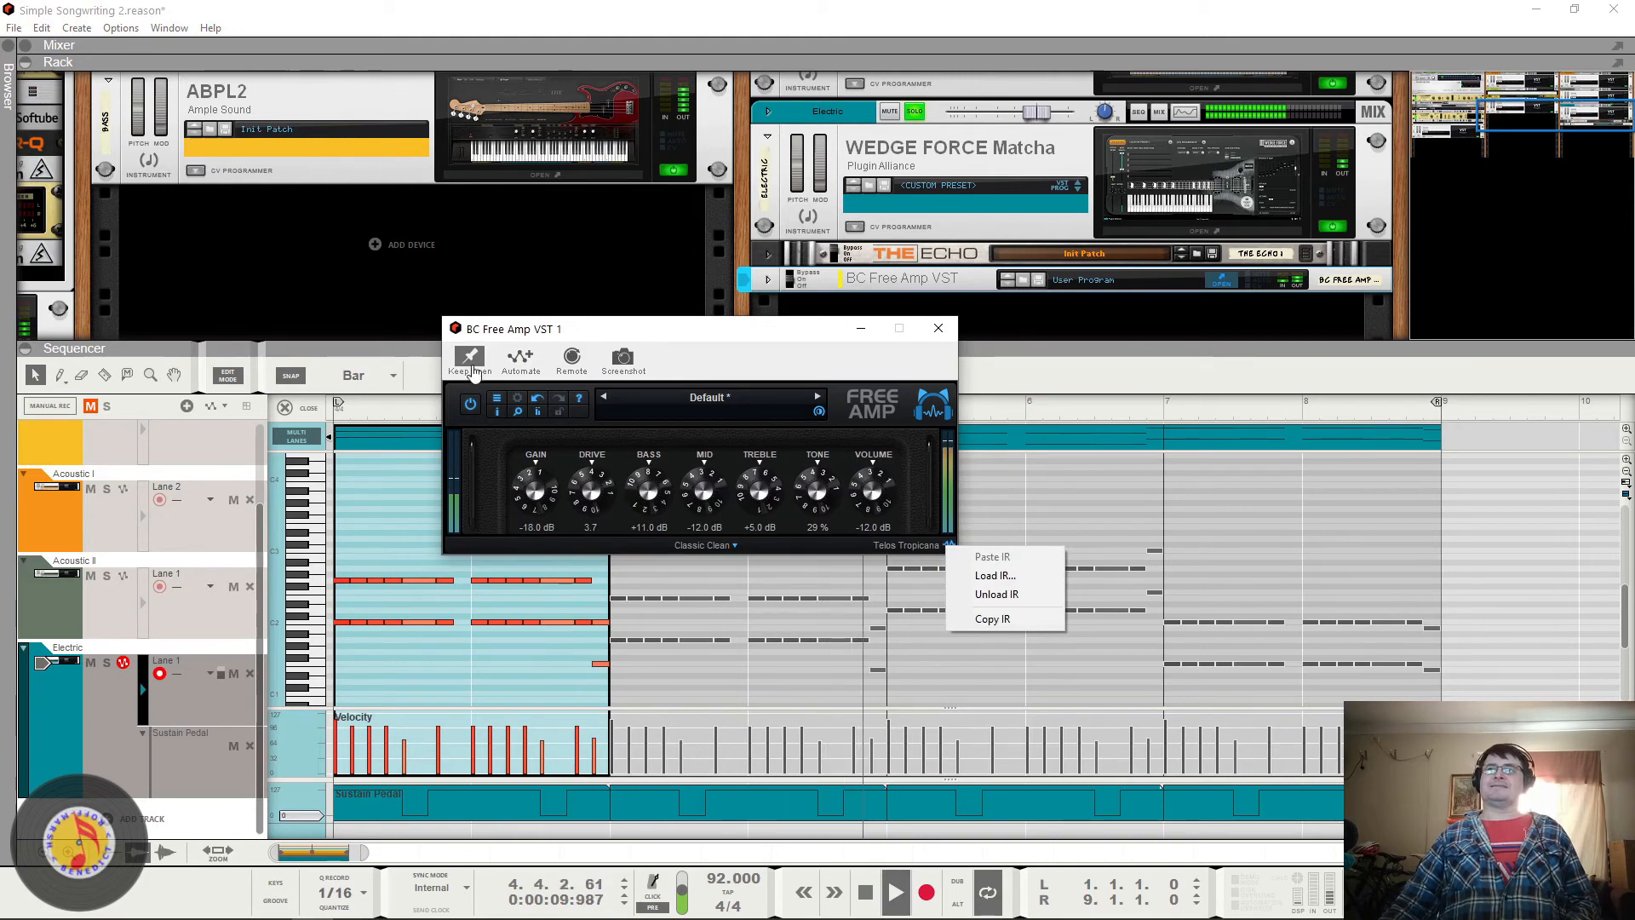
{"action": "left_click", "coordinate": [470, 412]}
{"action": "left_click", "coordinate": [470, 412]}
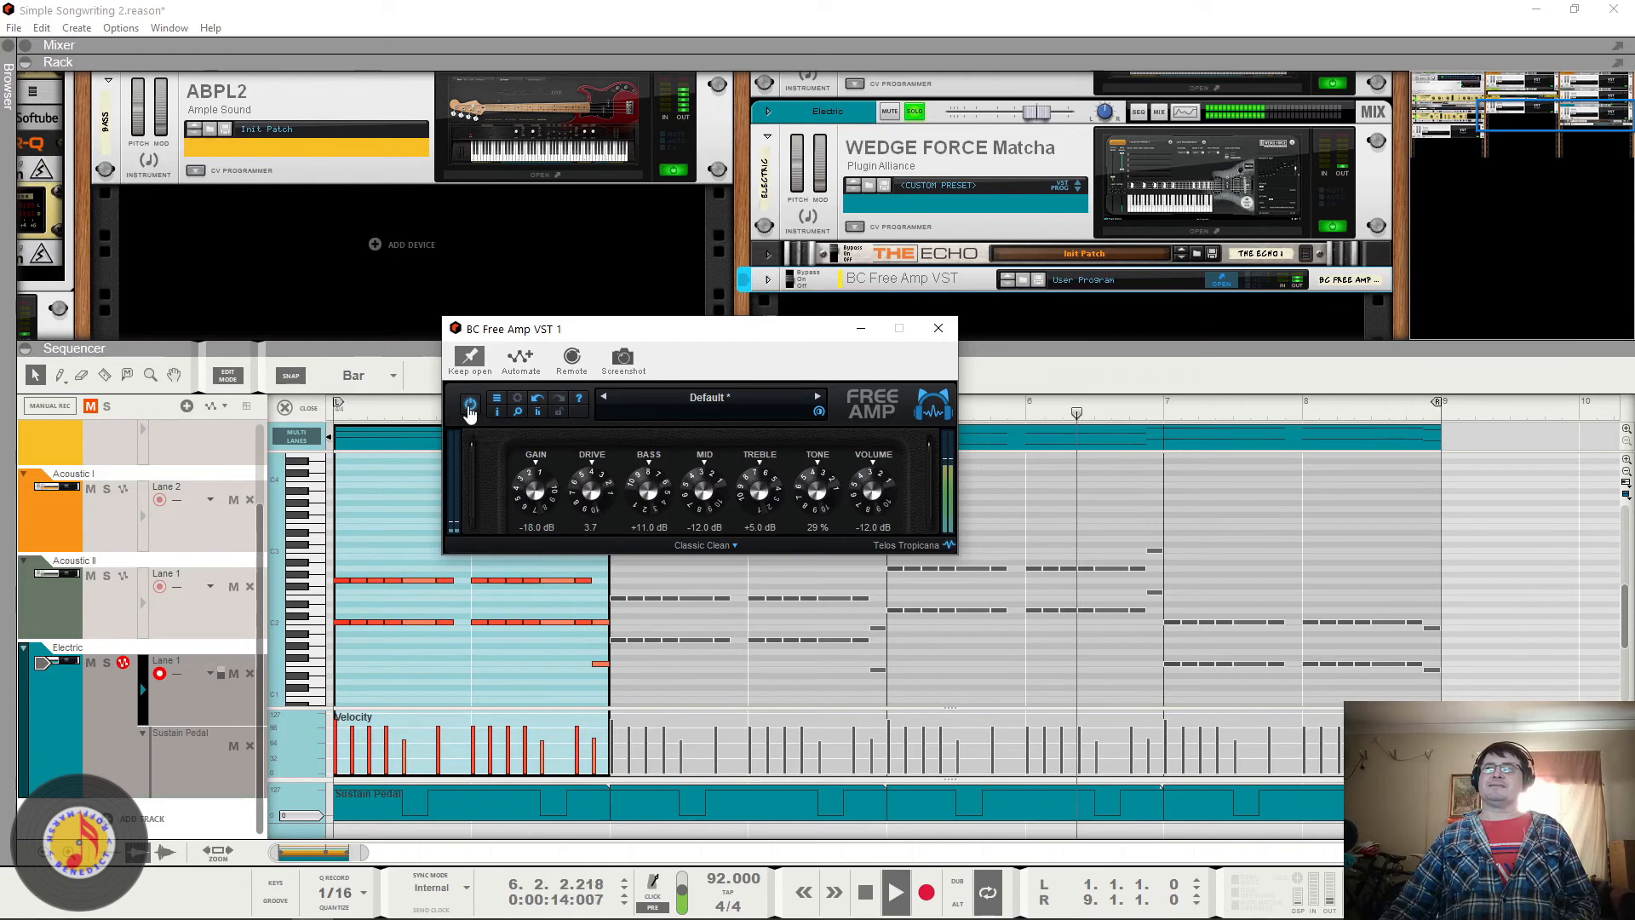
{"action": "left_click", "coordinate": [470, 412]}
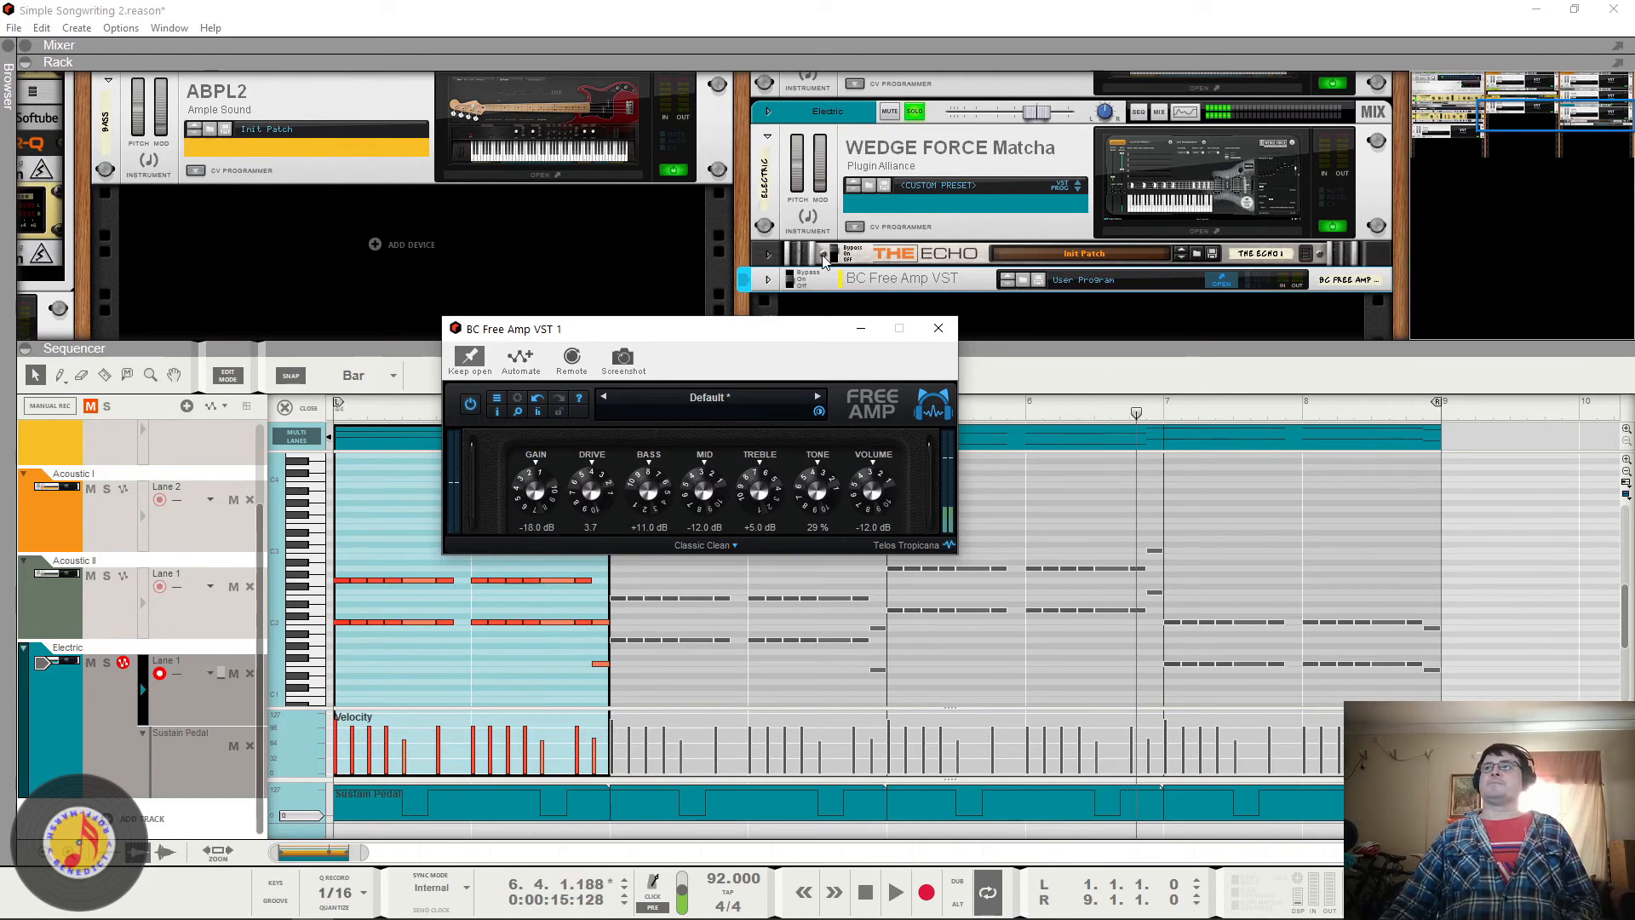
Step: Close the amp window, enable The Echo and BC Free Amp VST in the rack, and audition the soloed Electric part
{"action": "left_click", "coordinate": [943, 253]}
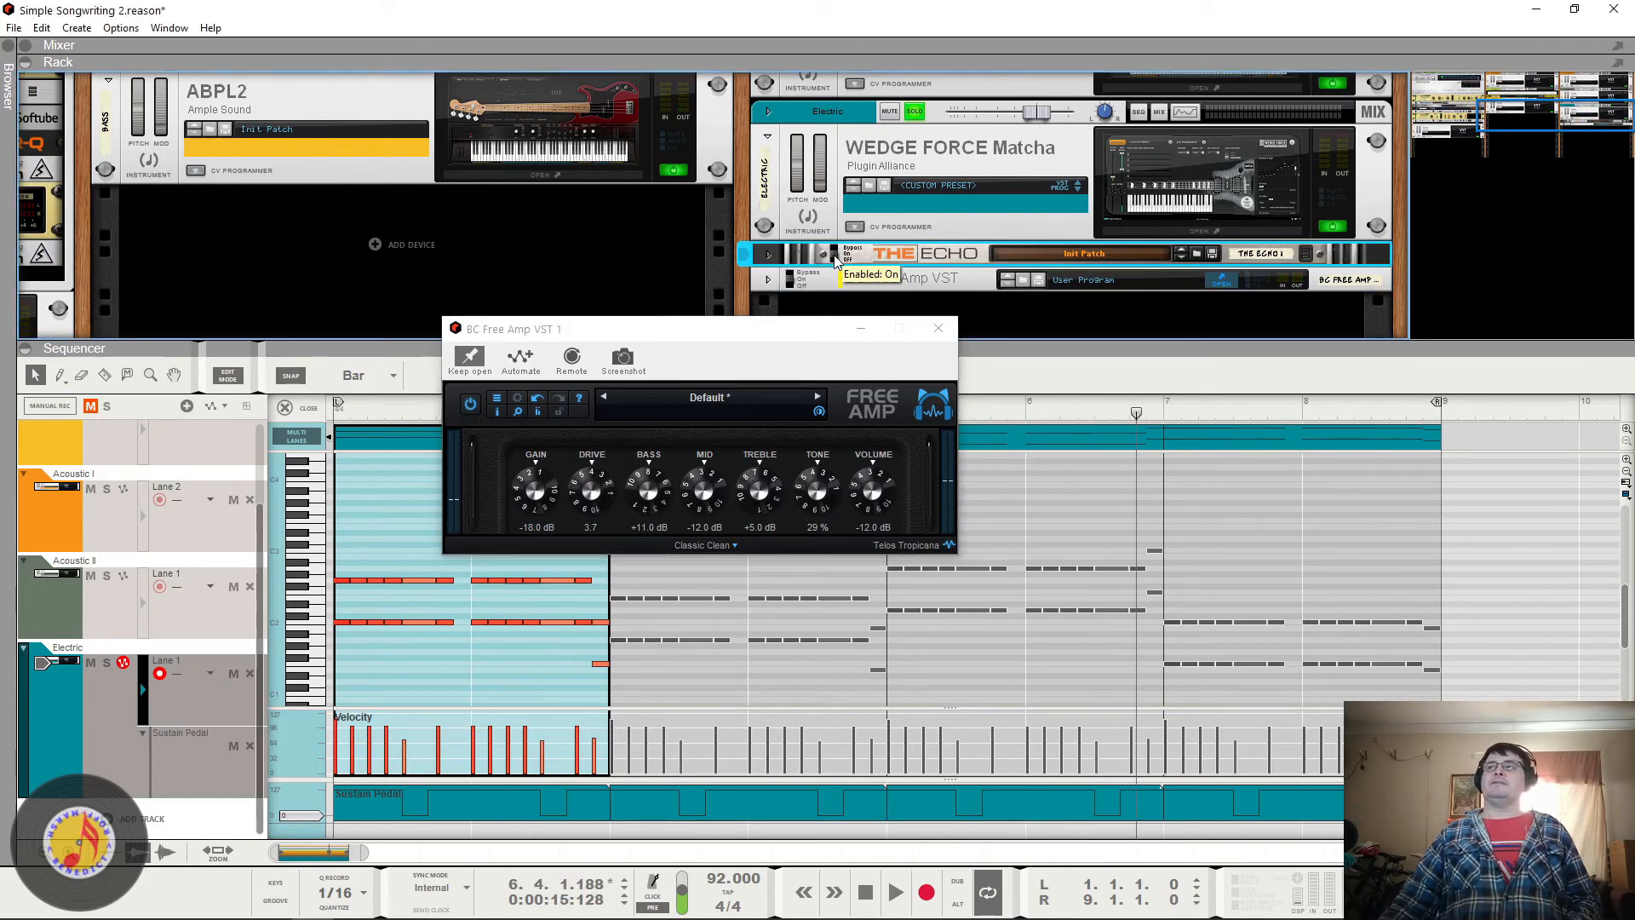
{"action": "left_click", "coordinate": [938, 328]}
{"action": "left_click", "coordinate": [767, 255]}
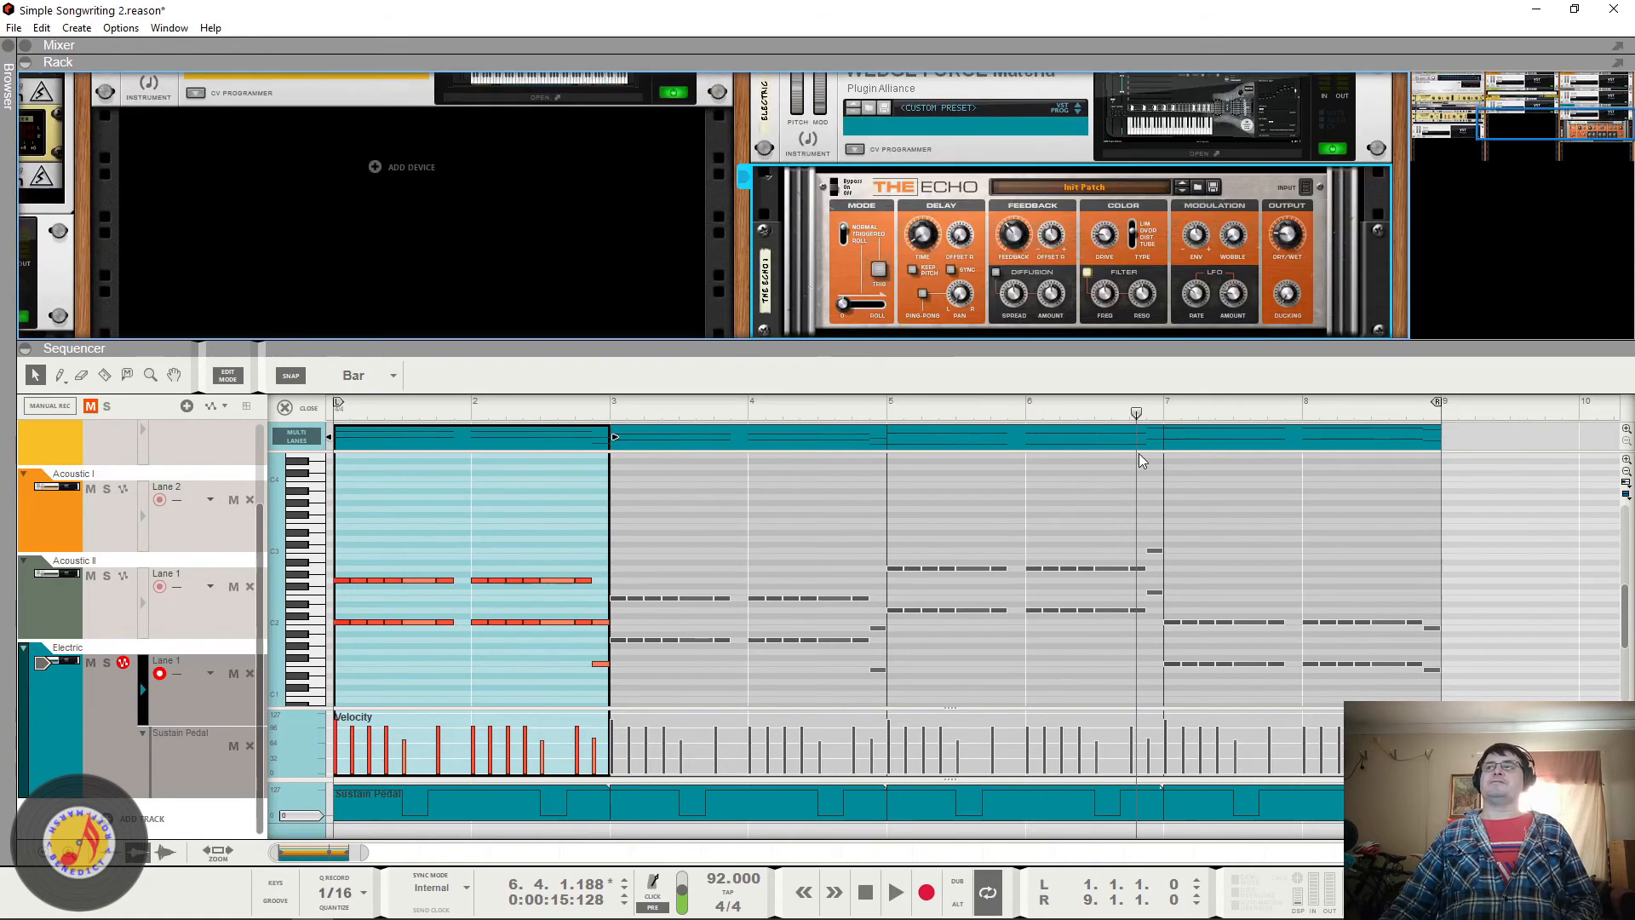
{"action": "scroll", "coordinate": [838, 211], "scroll_direction": "down", "scroll_amount": 2}
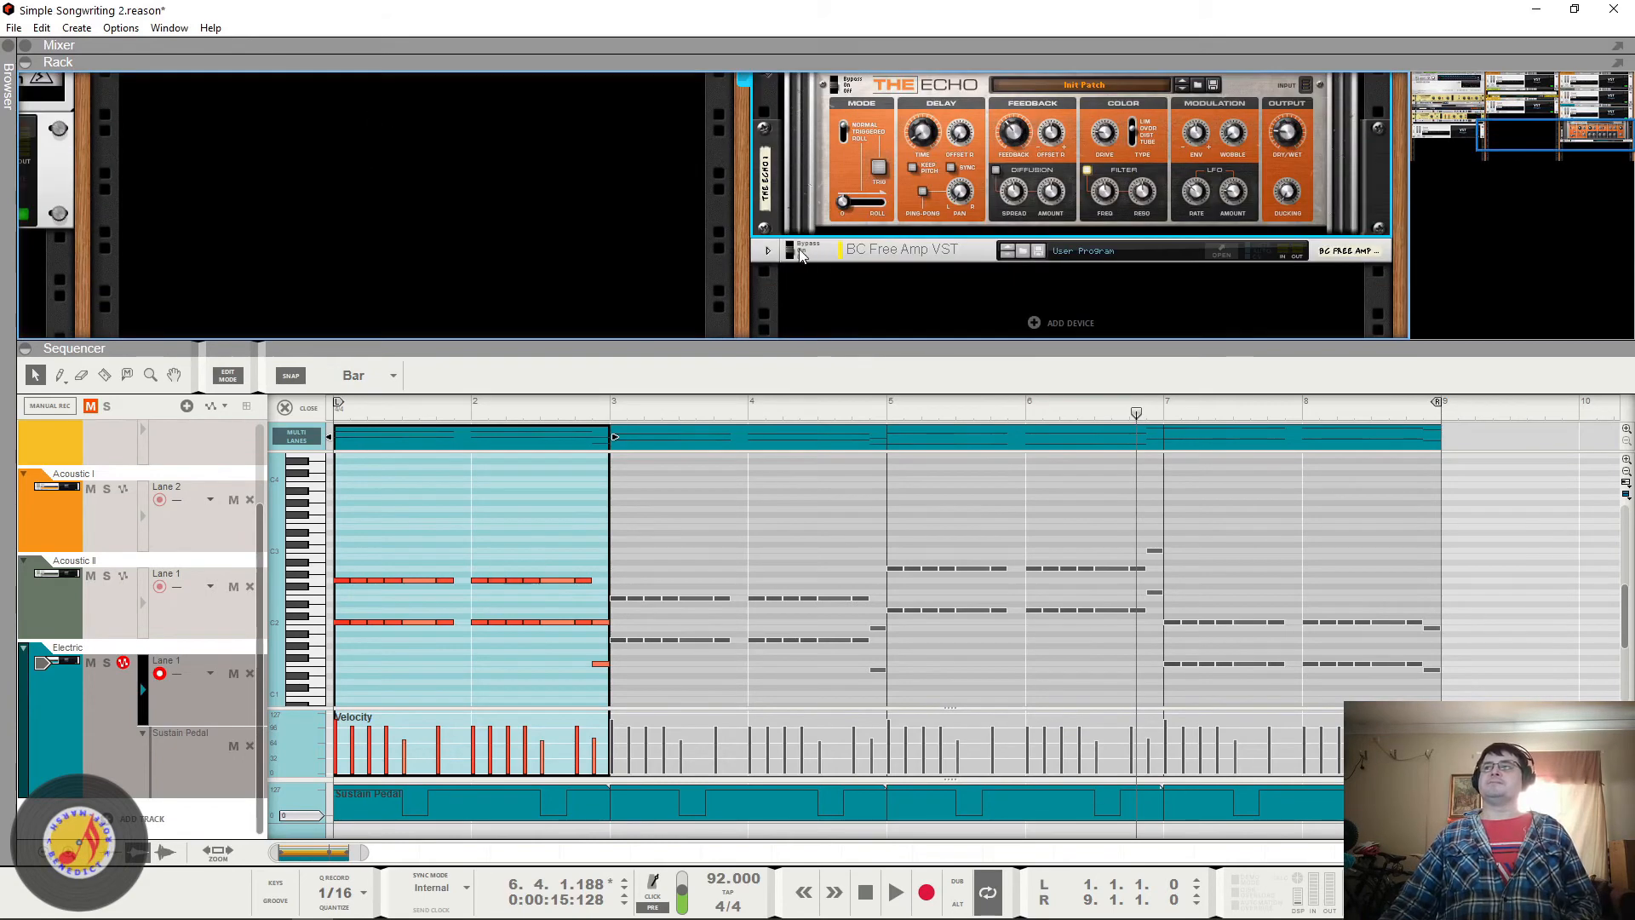
{"action": "scroll", "coordinate": [800, 255], "scroll_direction": "up", "scroll_amount": 2}
{"action": "key", "text": "space"}
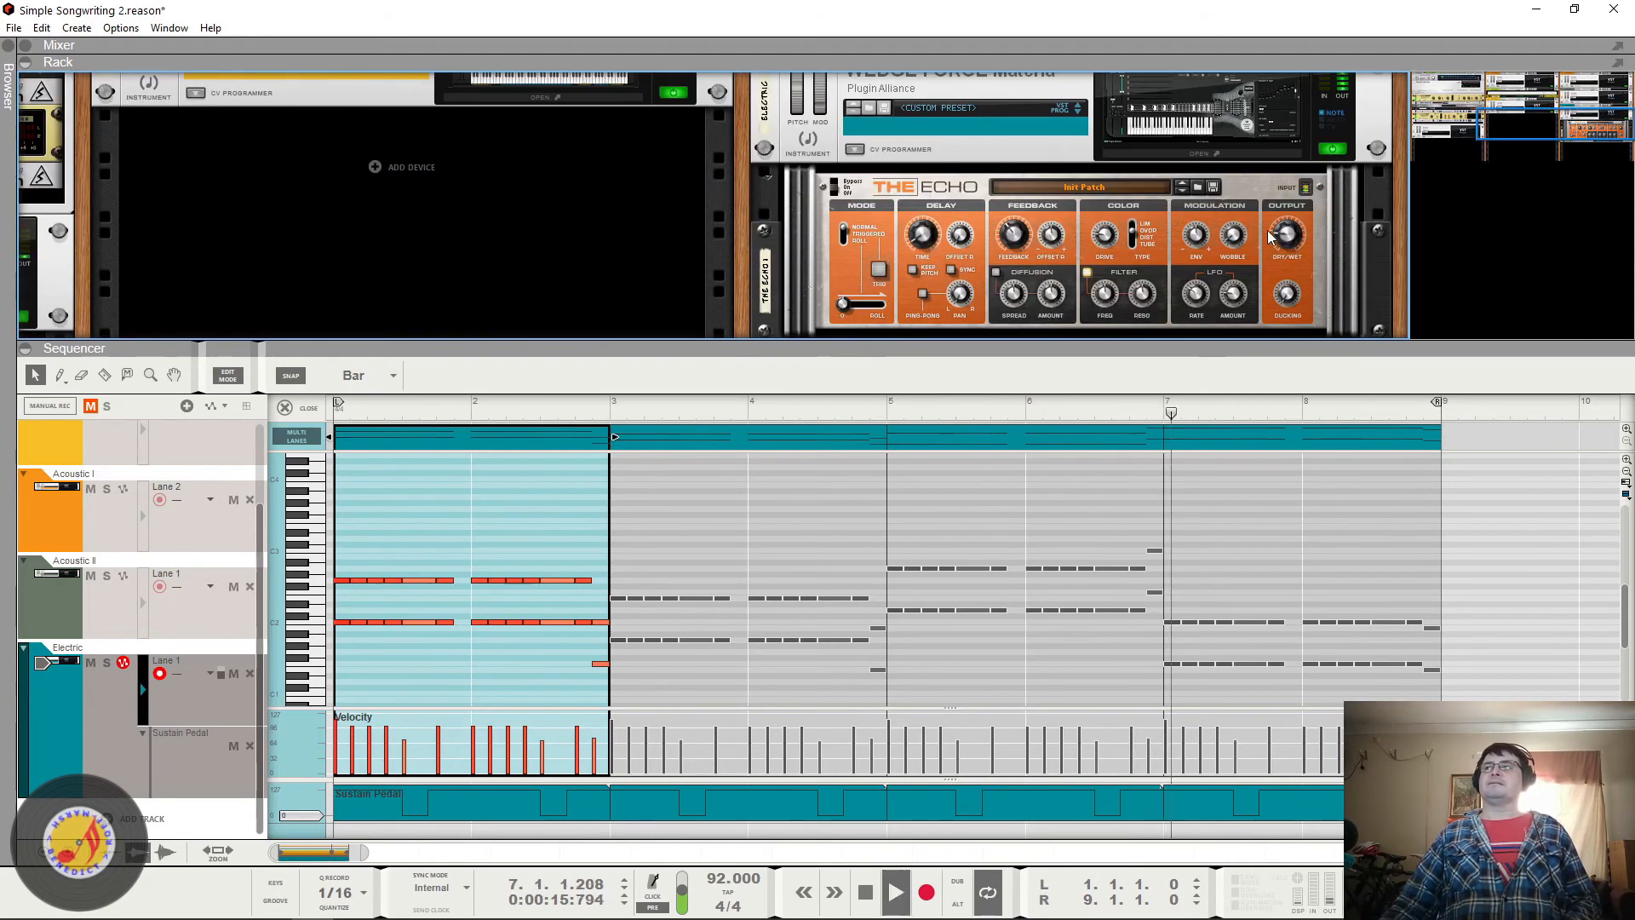
{"action": "left_click", "coordinate": [846, 181]}
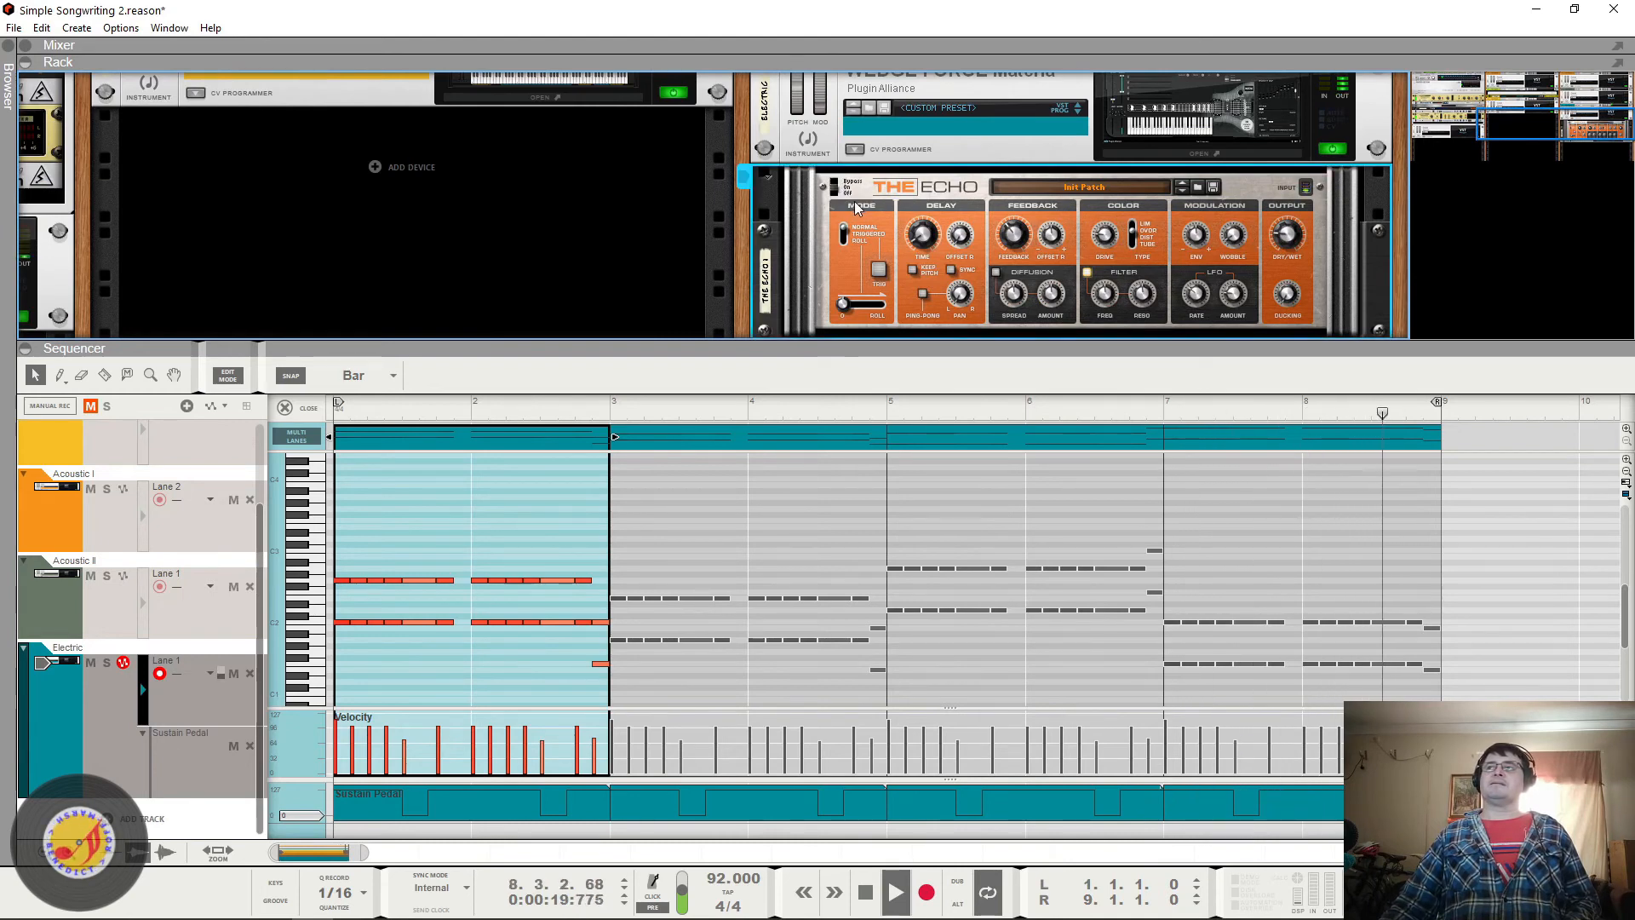
{"action": "key", "text": "space"}
{"action": "scroll", "coordinate": [856, 215], "scroll_direction": "down", "scroll_amount": 1}
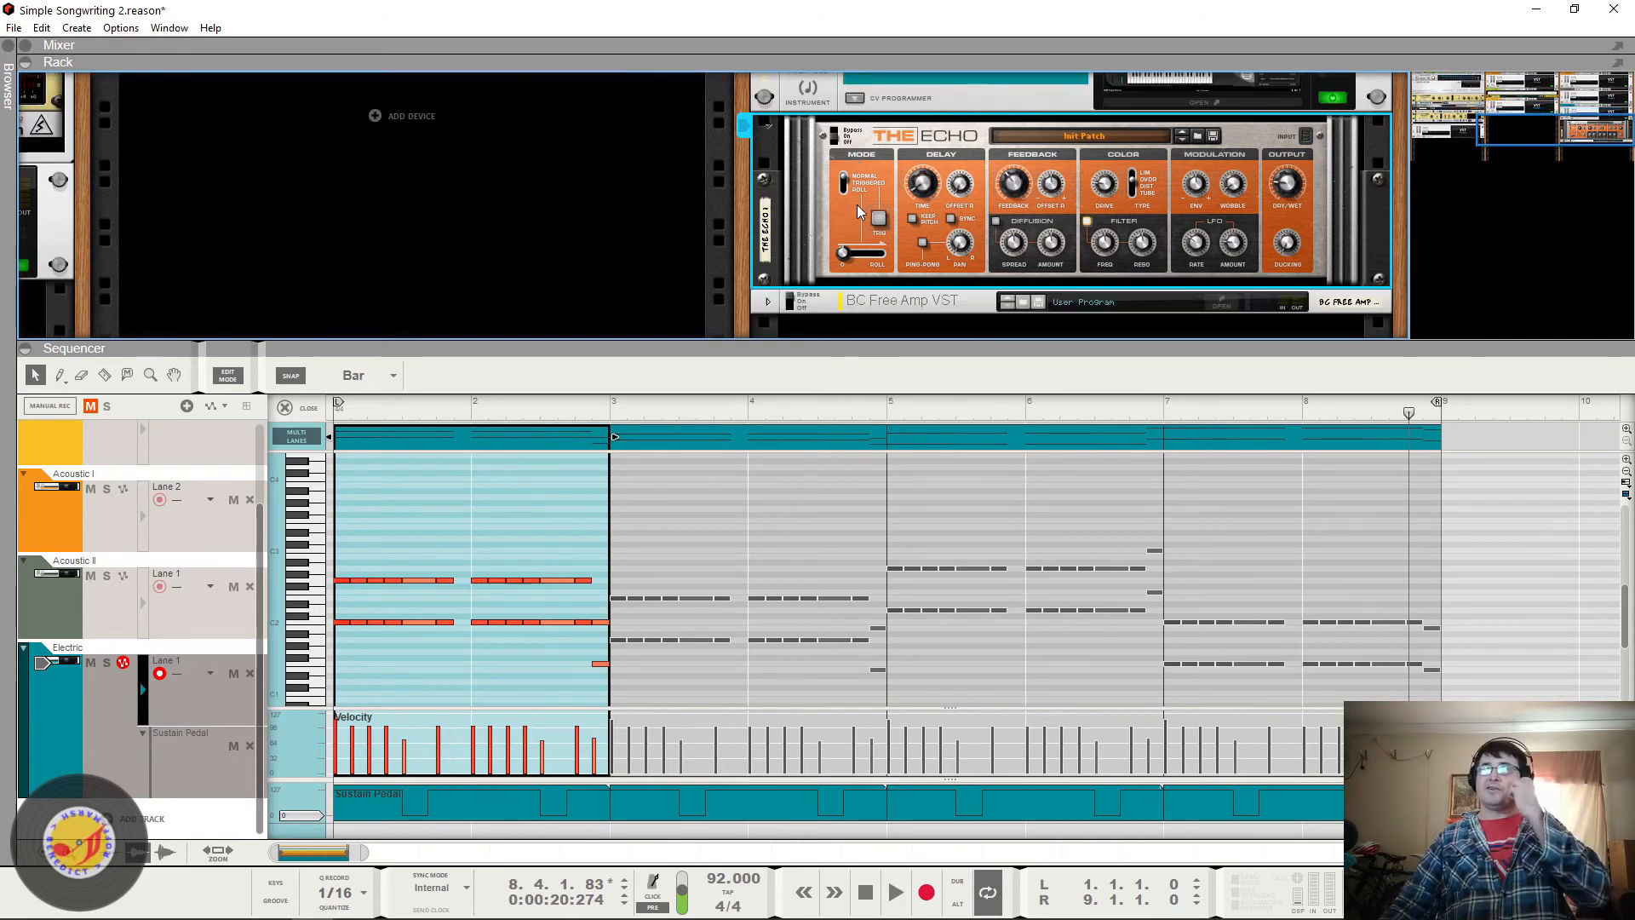
{"action": "left_click", "coordinate": [789, 305]}
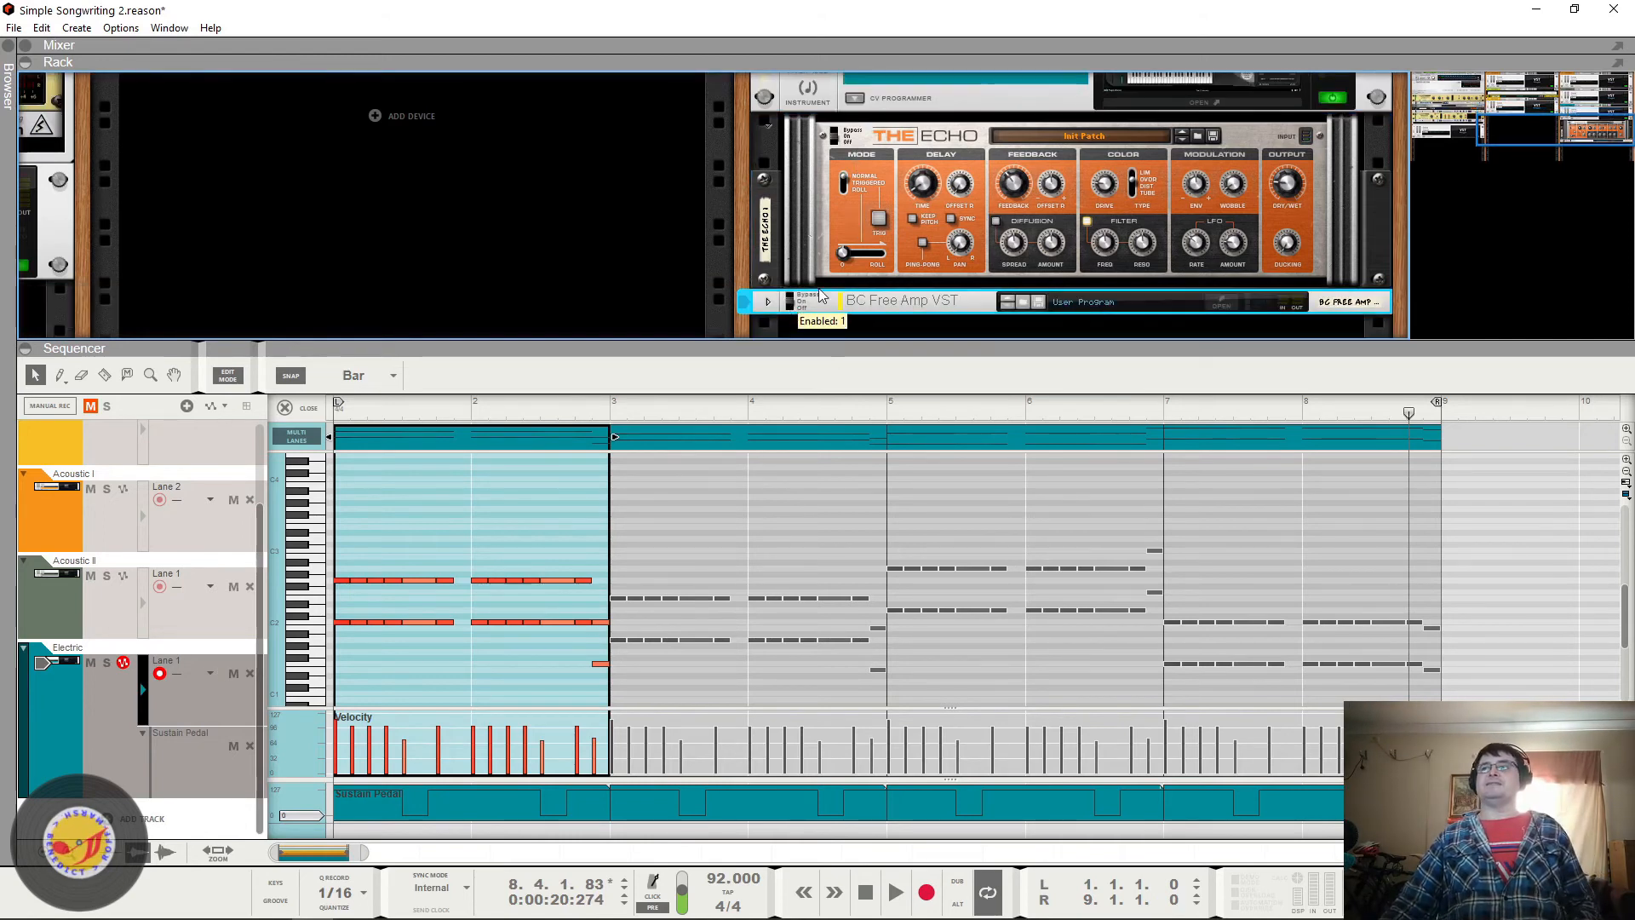
Step: Move The Echo below BC Free Amp VST in the Electric chain and audition the part with more rack space
{"action": "left_click", "coordinate": [878, 140]}
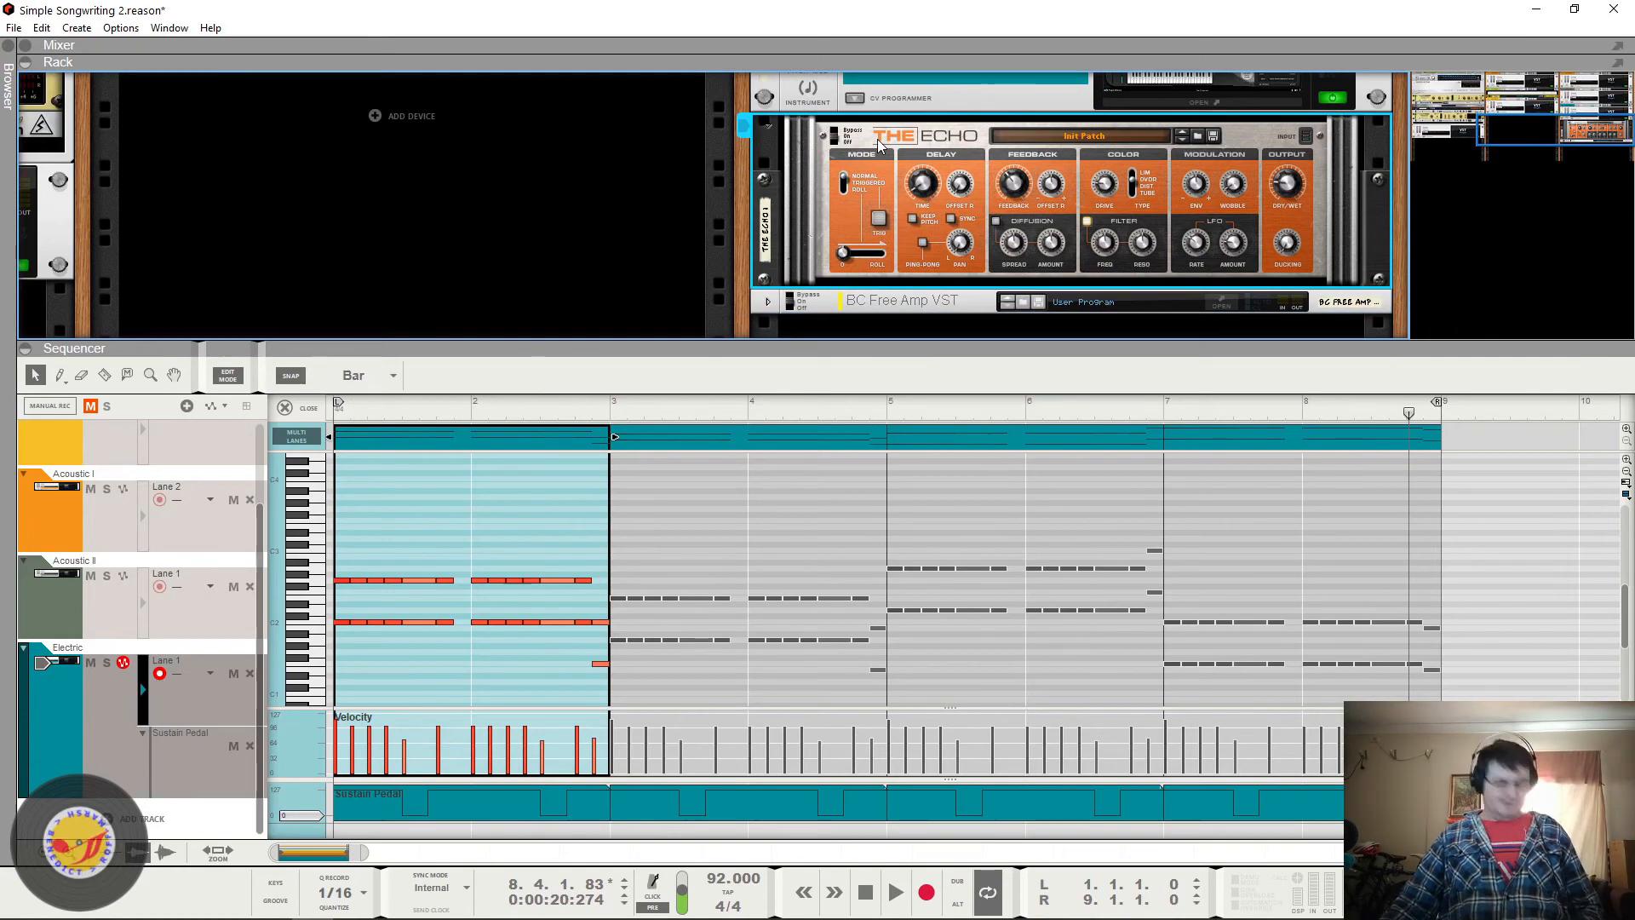
{"action": "key", "text": "Delete"}
{"action": "key", "text": "space"}
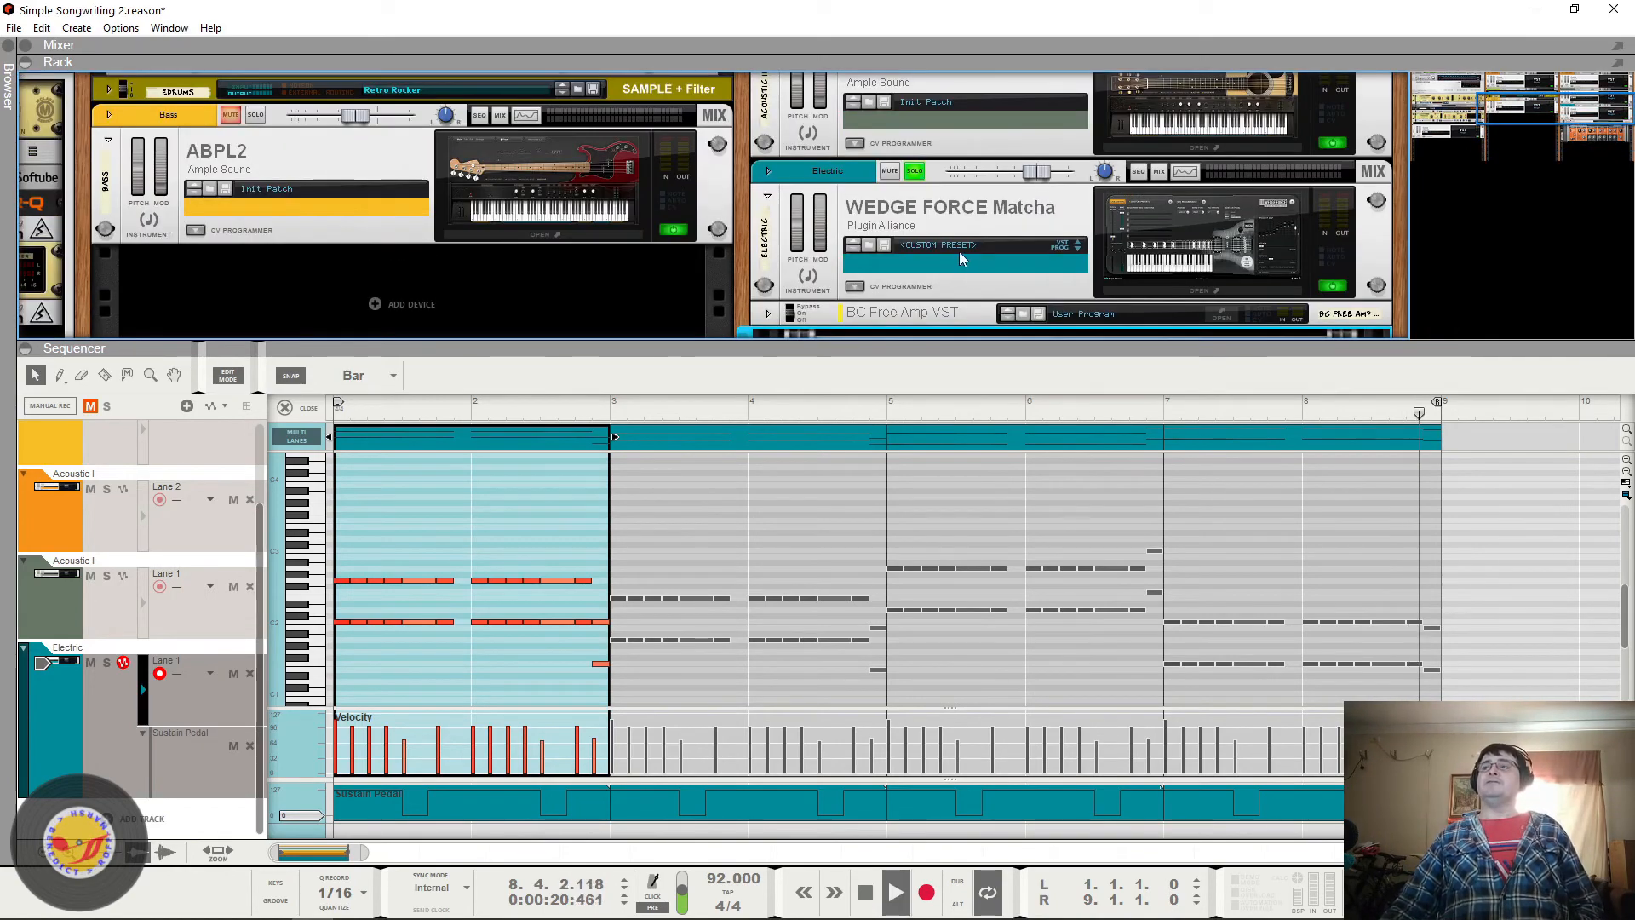
{"action": "key", "text": "ctrl+z"}
{"action": "left_click_drag", "start_coordinate": [929, 350], "coordinate": [929, 506]}
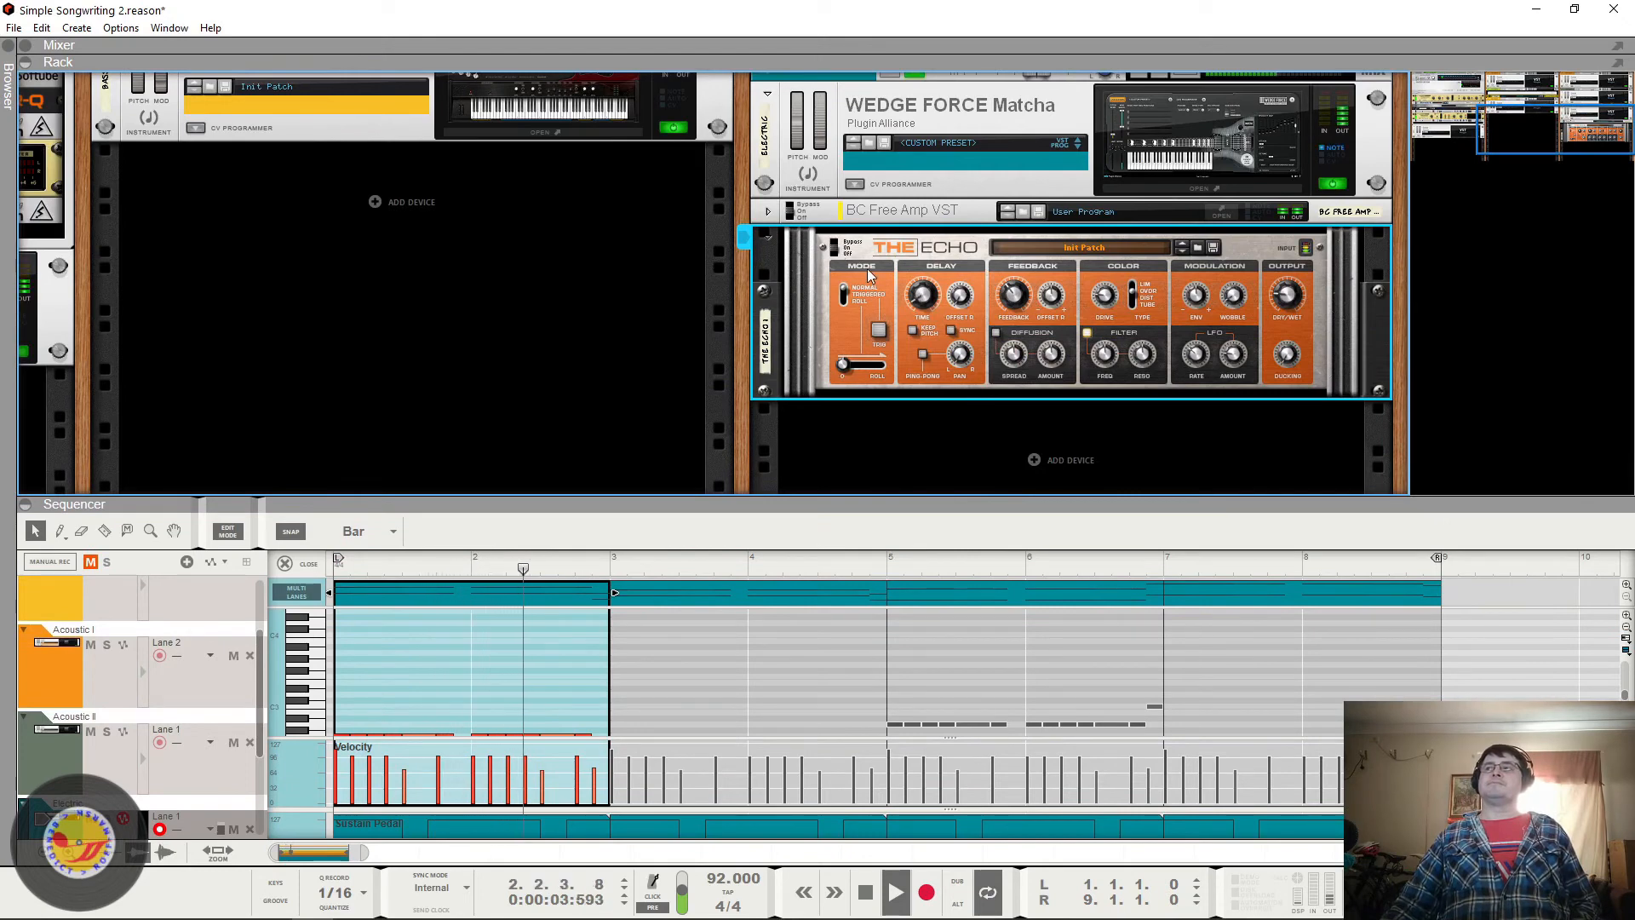
{"action": "key", "text": "space"}
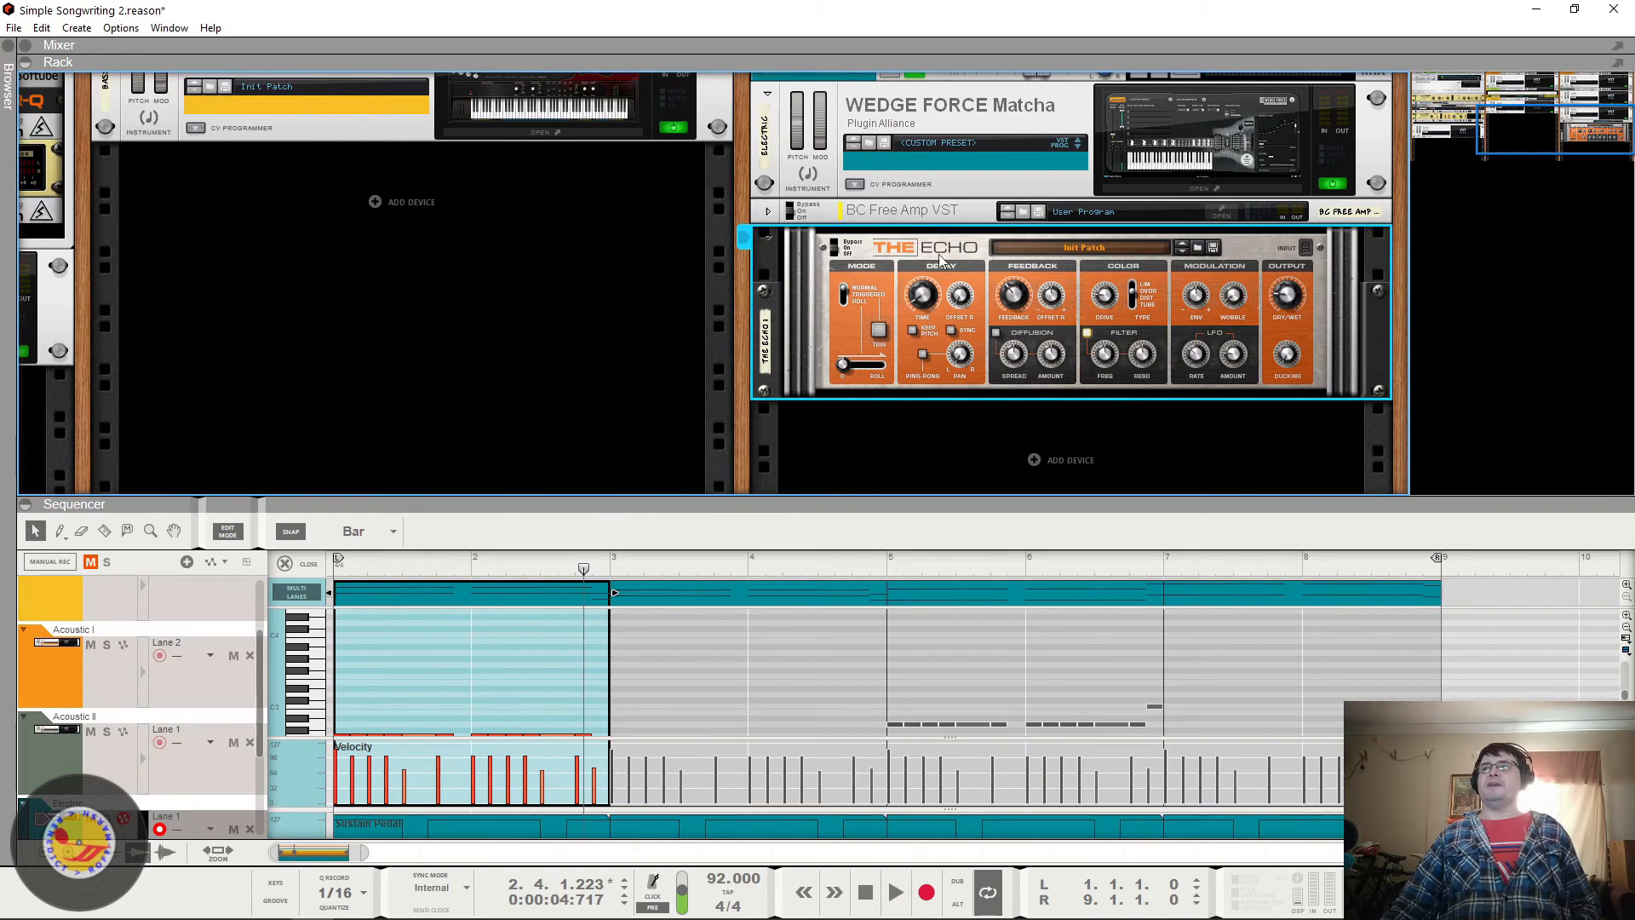
Step: Move The Echo back above BC Free Amp VST, play the Electric part, and fold The Echo
{"action": "left_click_drag", "start_coordinate": [940, 259], "coordinate": [916, 213]}
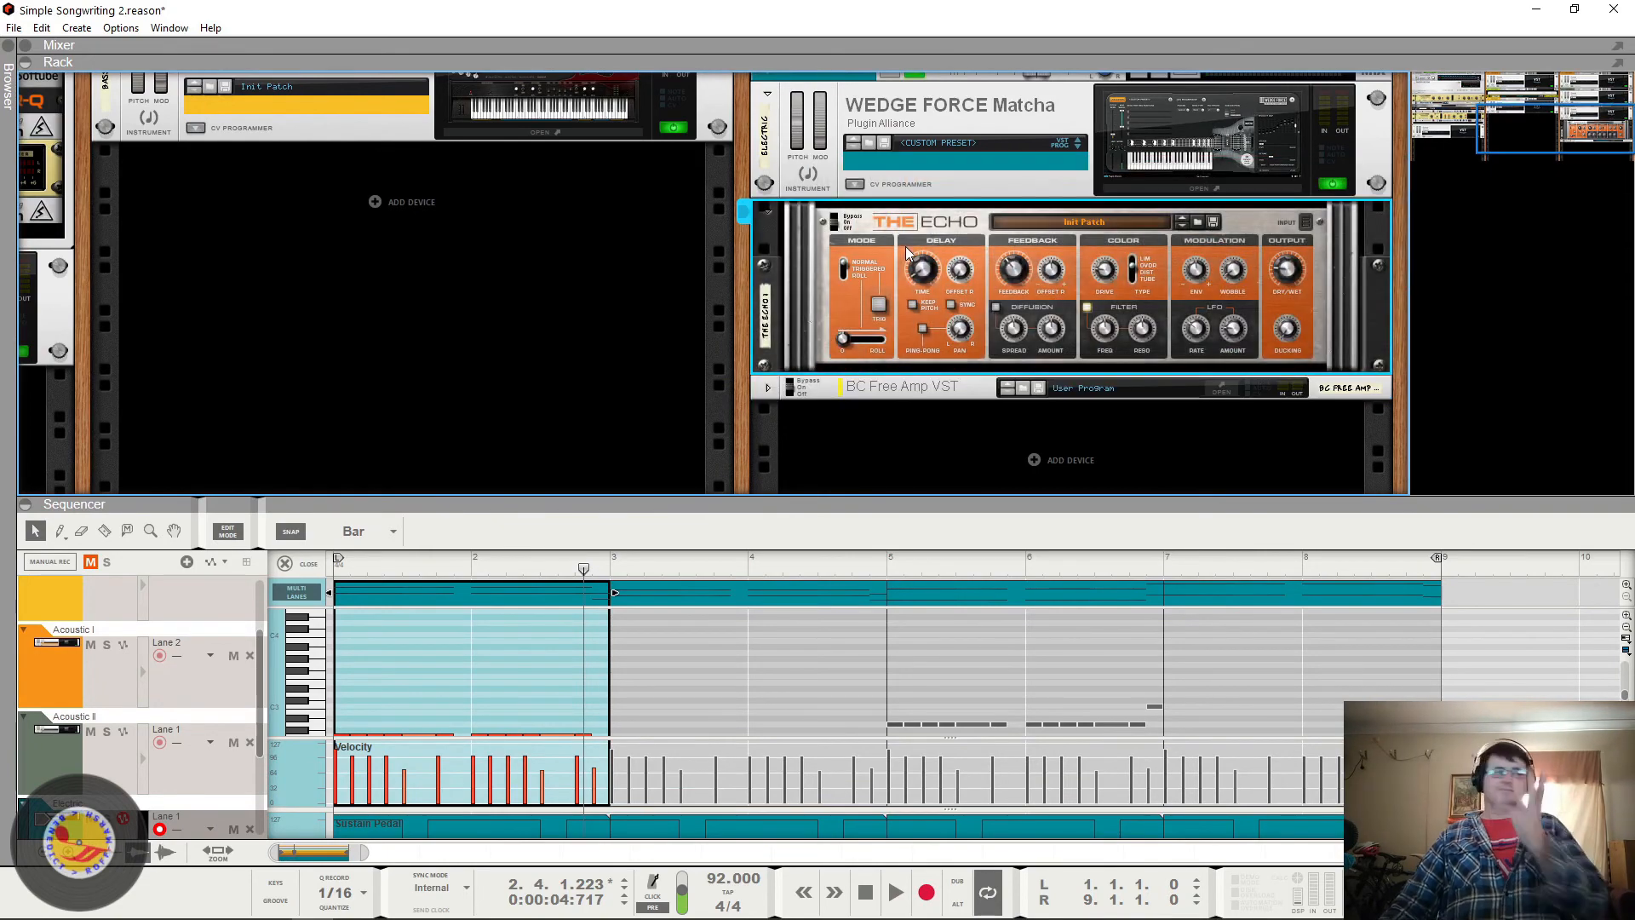
{"action": "key", "text": "space"}
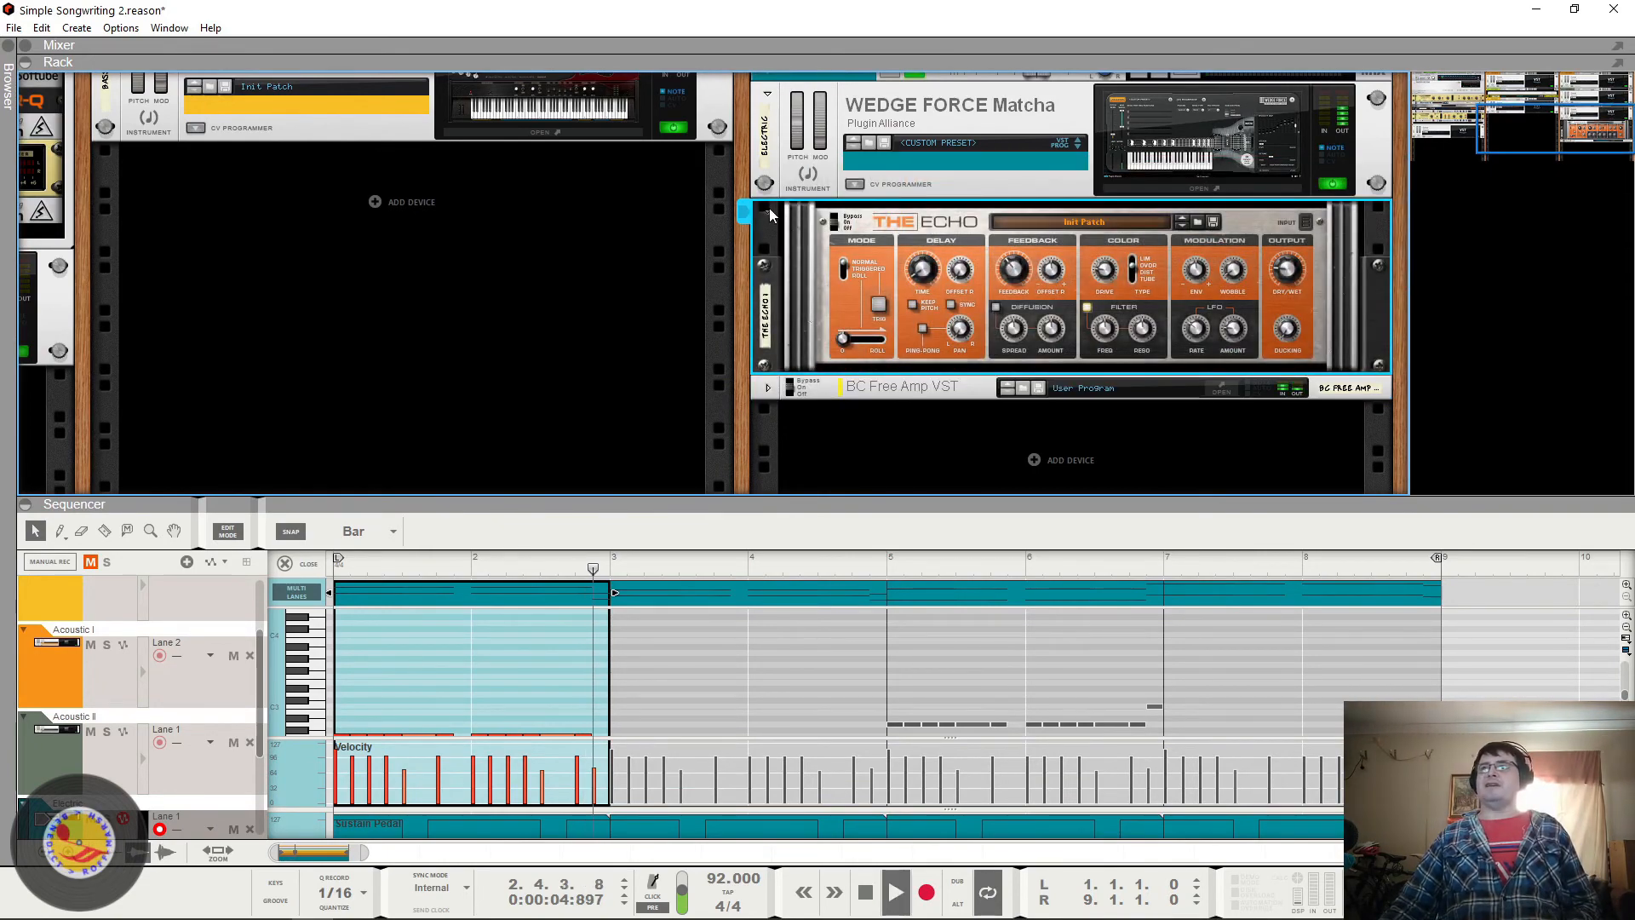
{"action": "left_click", "coordinate": [768, 213]}
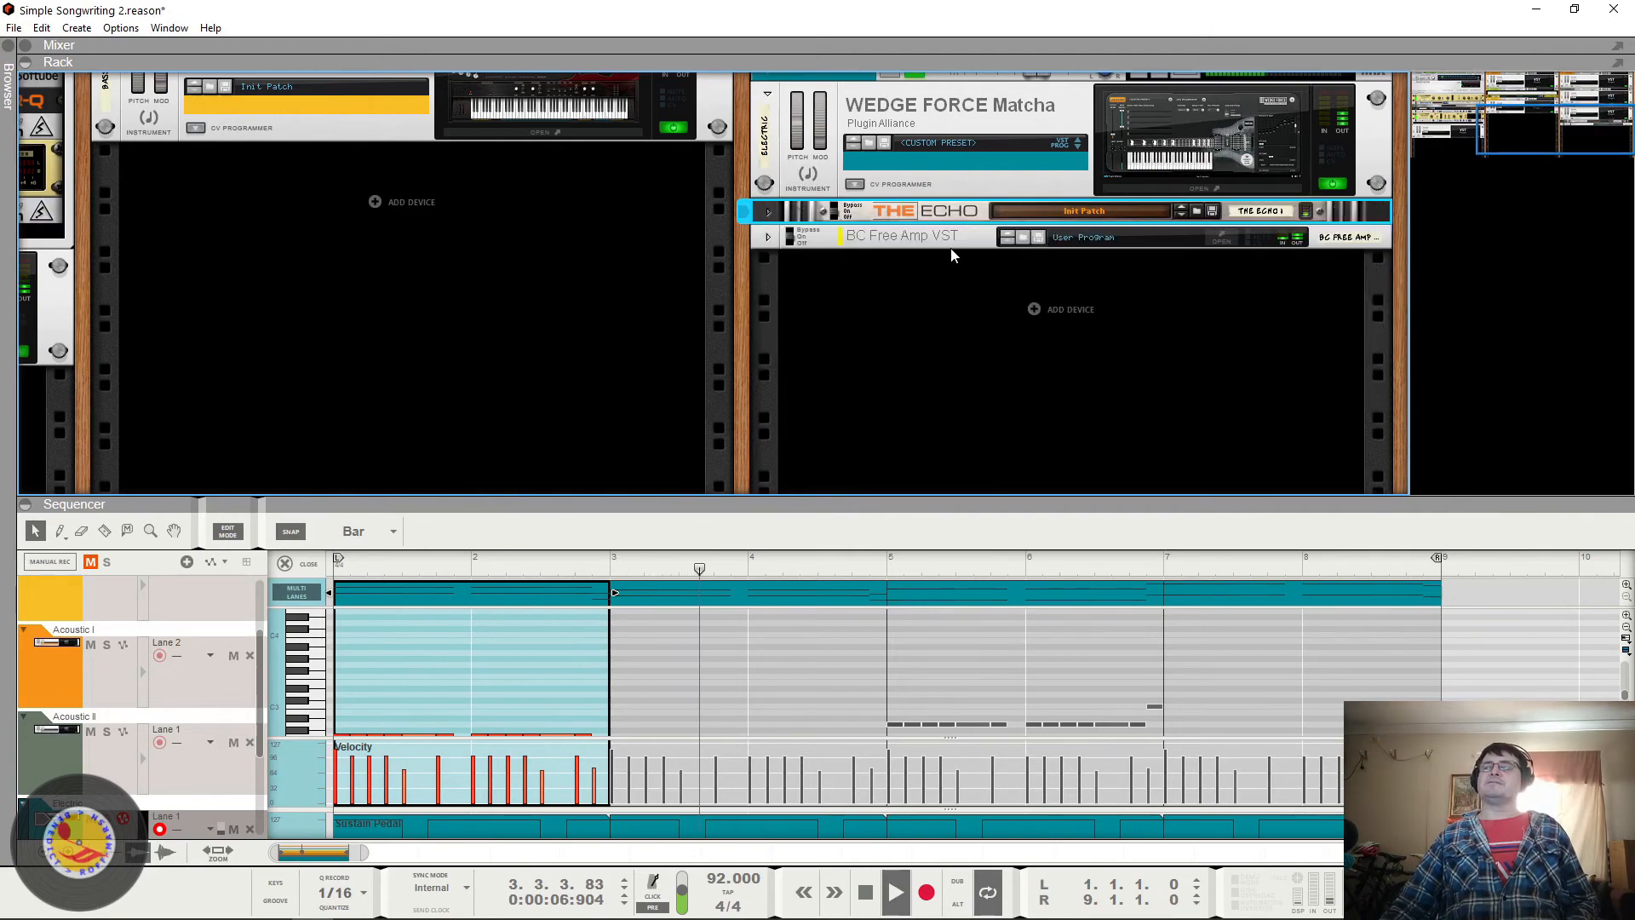
Step: Unsolo the Electric channel and leave the clip editor for the full arrangement with reduced track heights
{"action": "left_click", "coordinate": [916, 78]}
{"action": "scroll", "coordinate": [1019, 335], "scroll_direction": "up", "scroll_amount": 4}
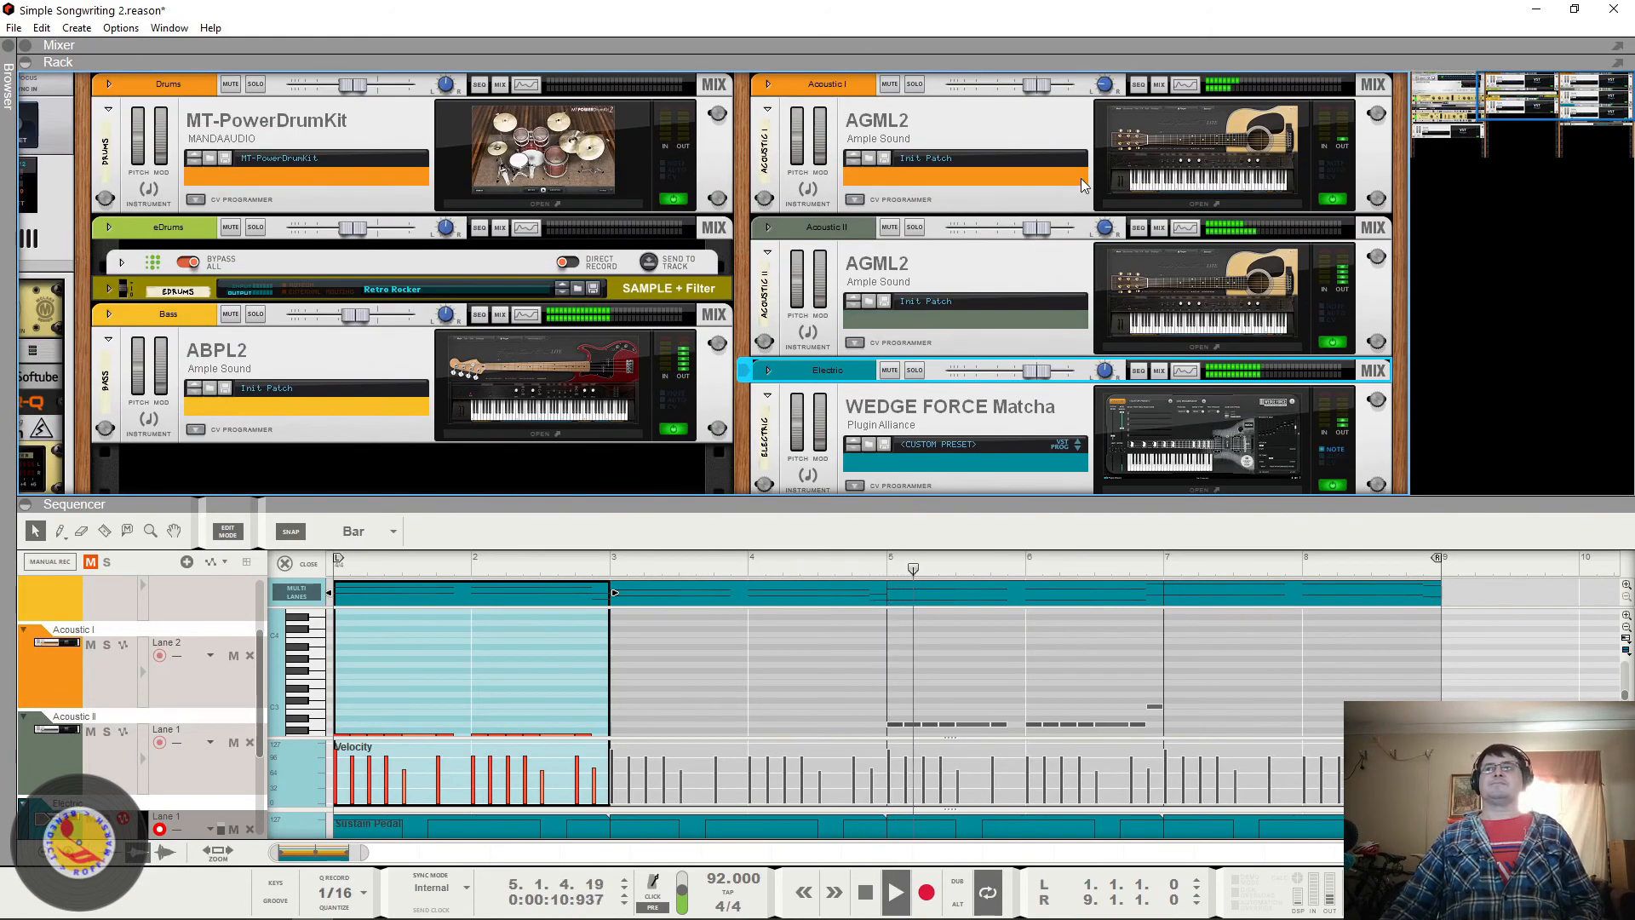
{"action": "left_click", "coordinate": [284, 563]}
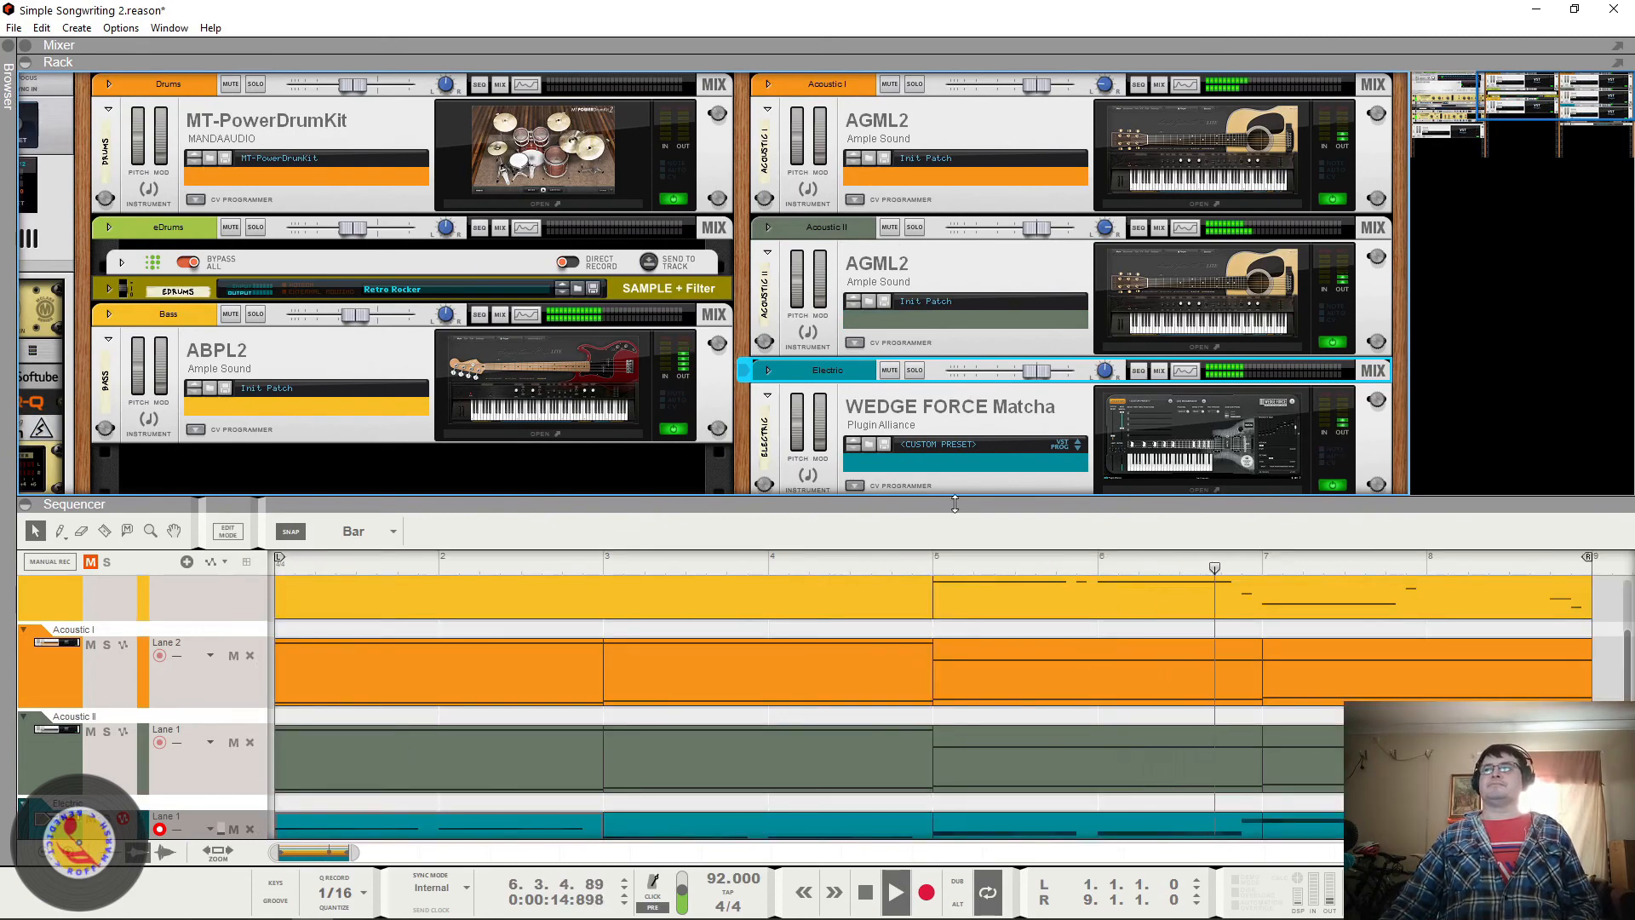
{"action": "left_click", "coordinate": [44, 855]}
{"action": "left_click", "coordinate": [43, 854]}
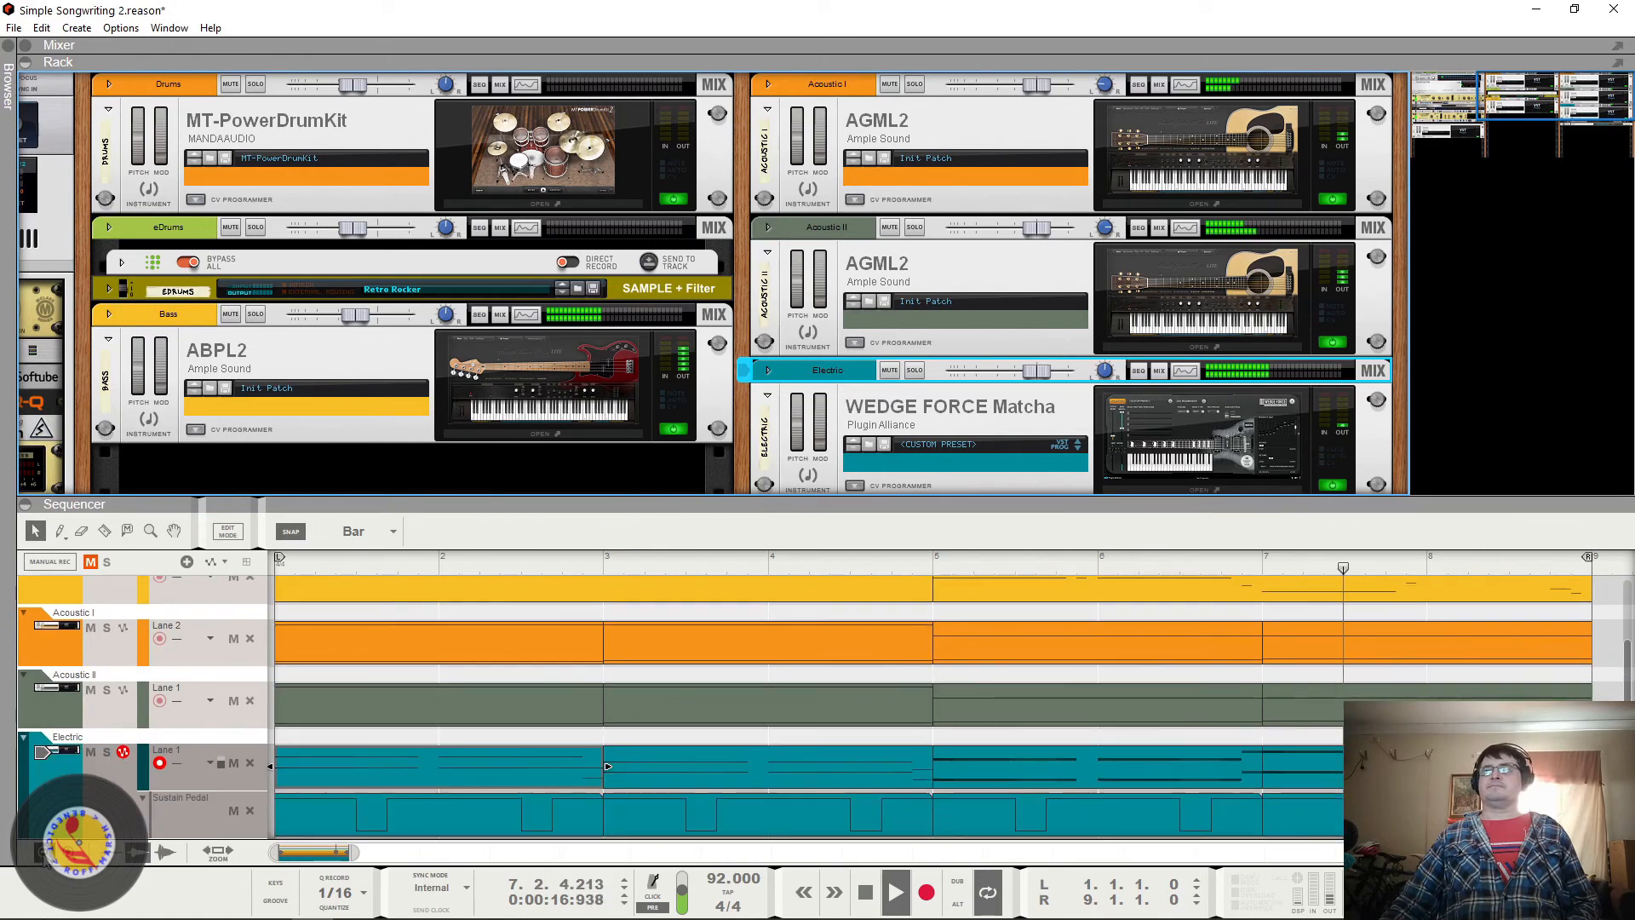
Step: Shrink the rack and reveal the mixer's channel faders above it, then stop the song
{"action": "left_click_drag", "start_coordinate": [881, 504], "coordinate": [881, 456]}
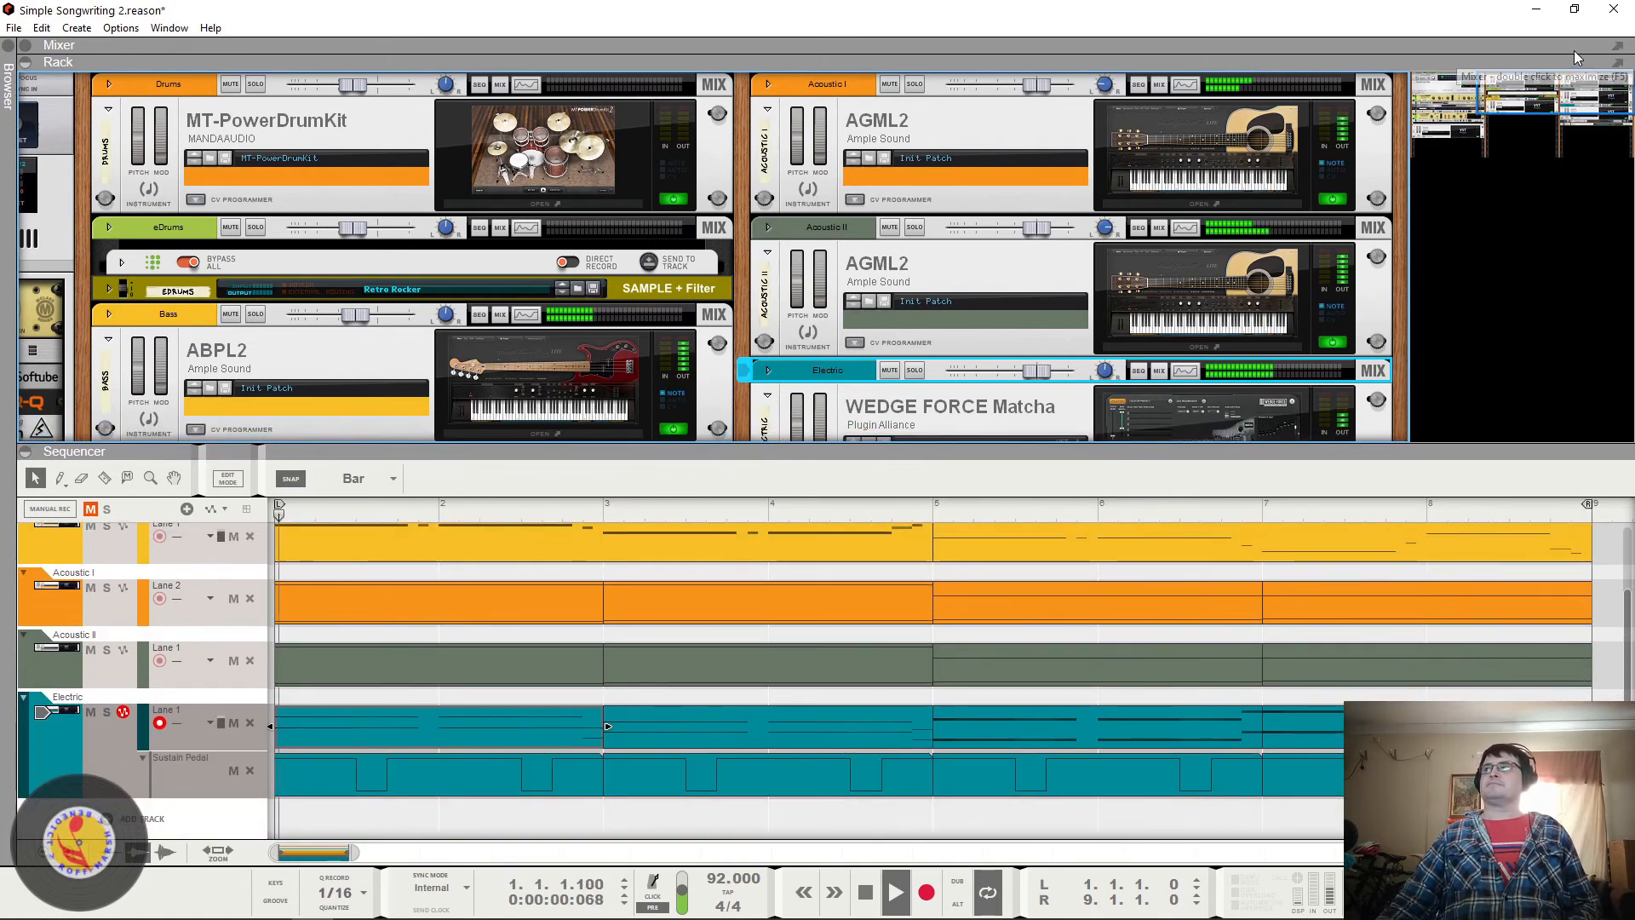
{"action": "left_click_drag", "start_coordinate": [1580, 59], "coordinate": [1573, 332]}
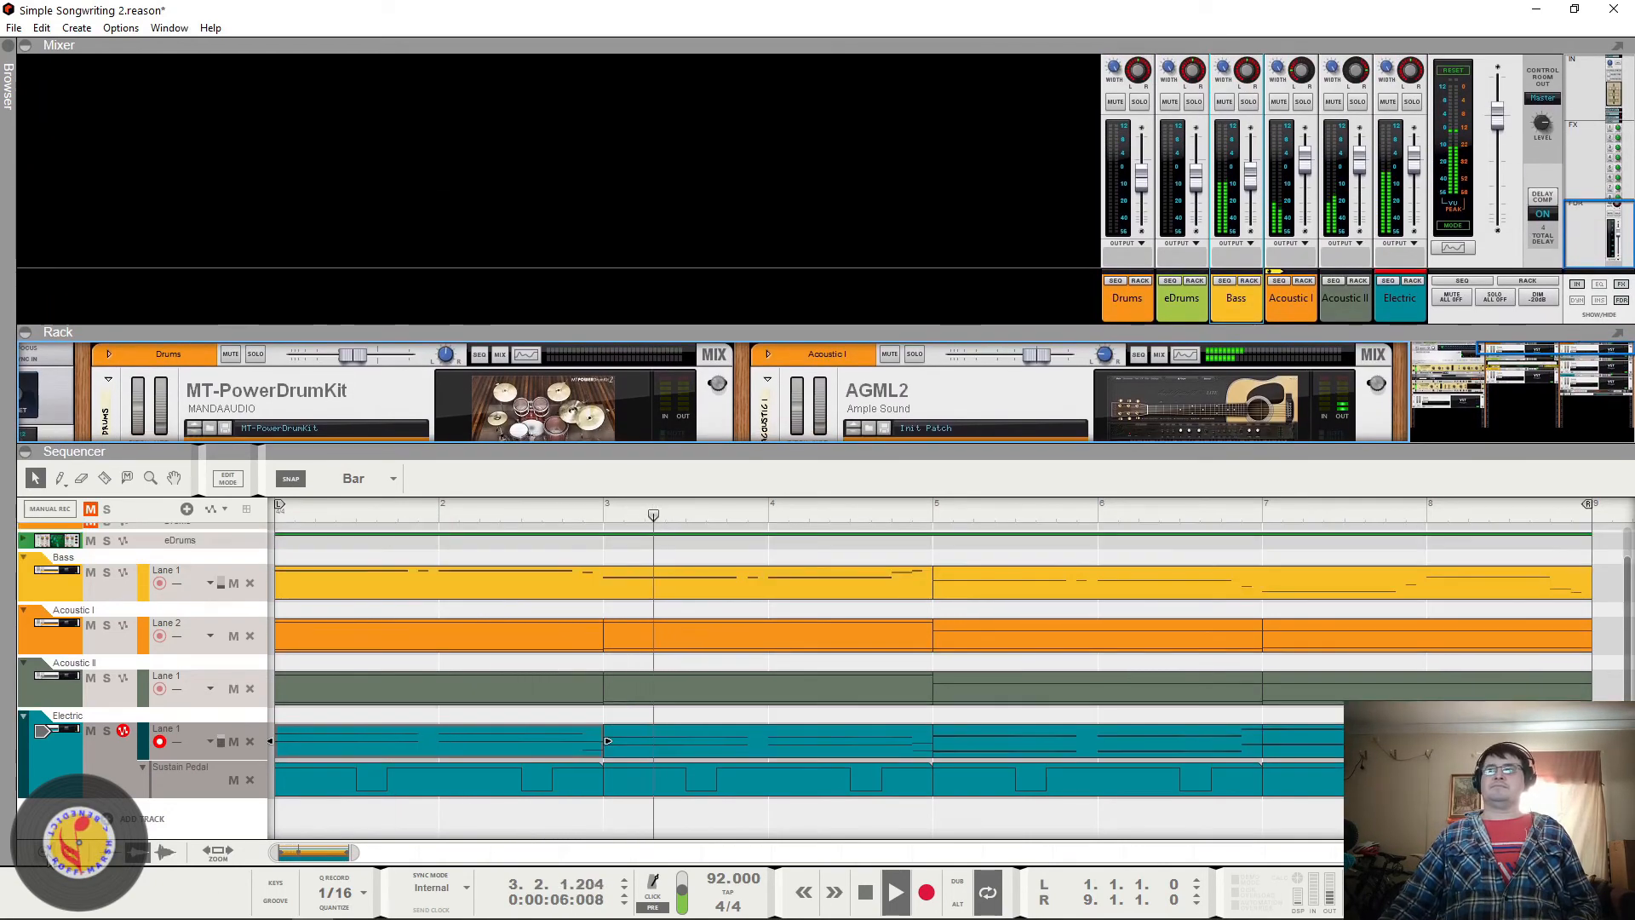
{"action": "scroll", "coordinate": [744, 724], "scroll_direction": "up", "scroll_amount": 3}
{"action": "key", "text": "space"}
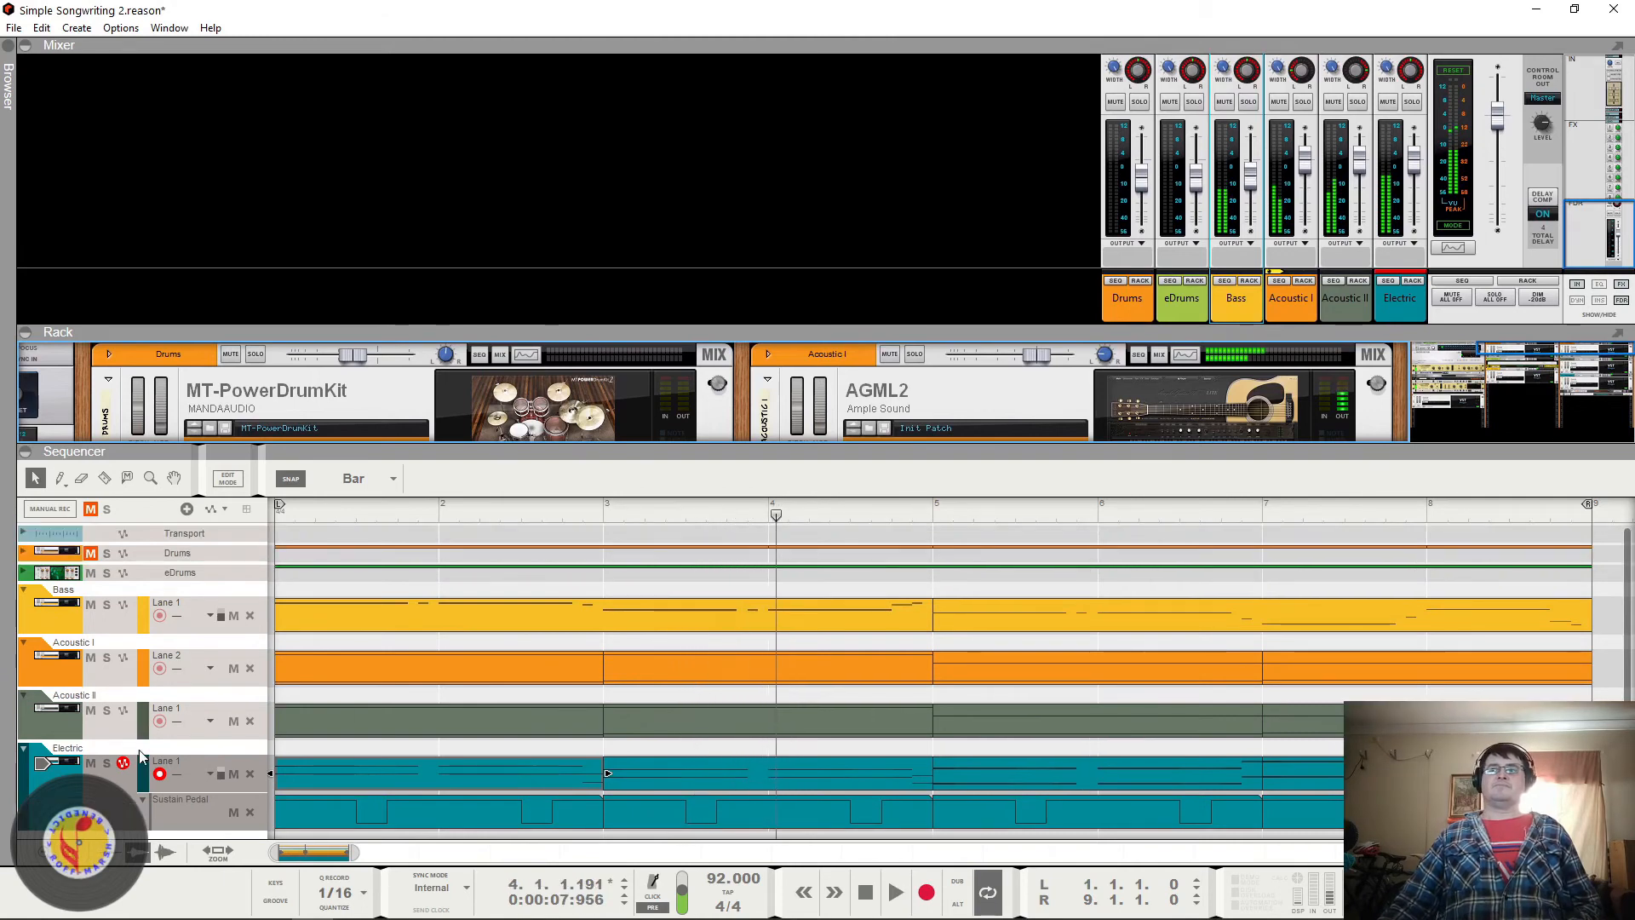
Step: Unmute and unfold the Drums track, and play the full arrangement from the start
{"action": "left_click", "coordinate": [44, 852]}
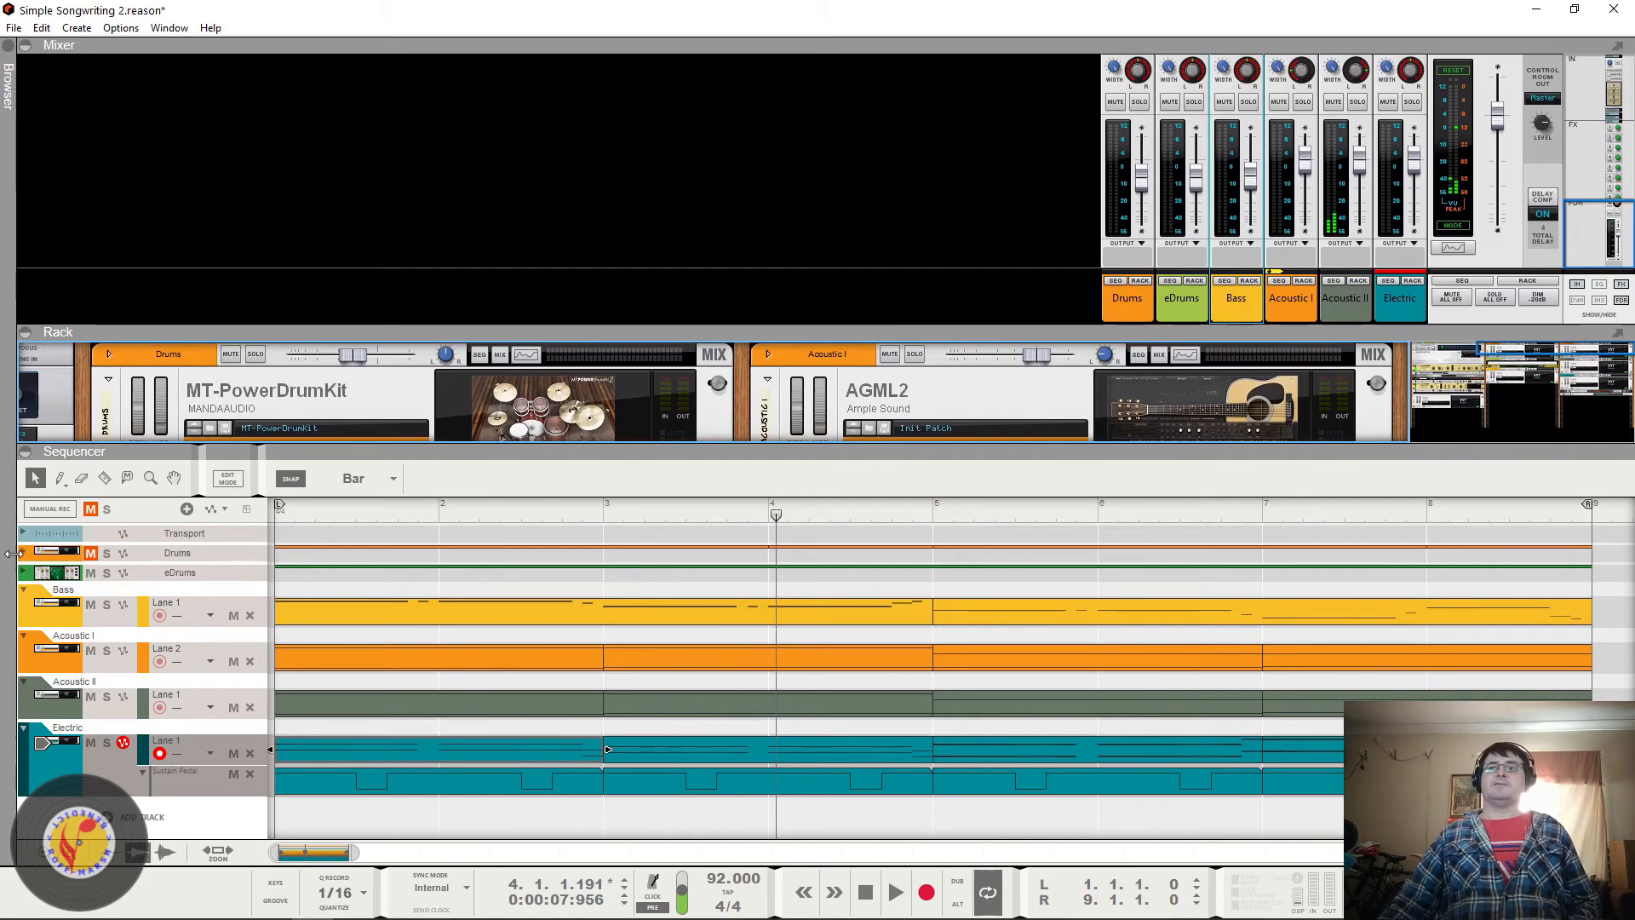
{"action": "left_click", "coordinate": [90, 553]}
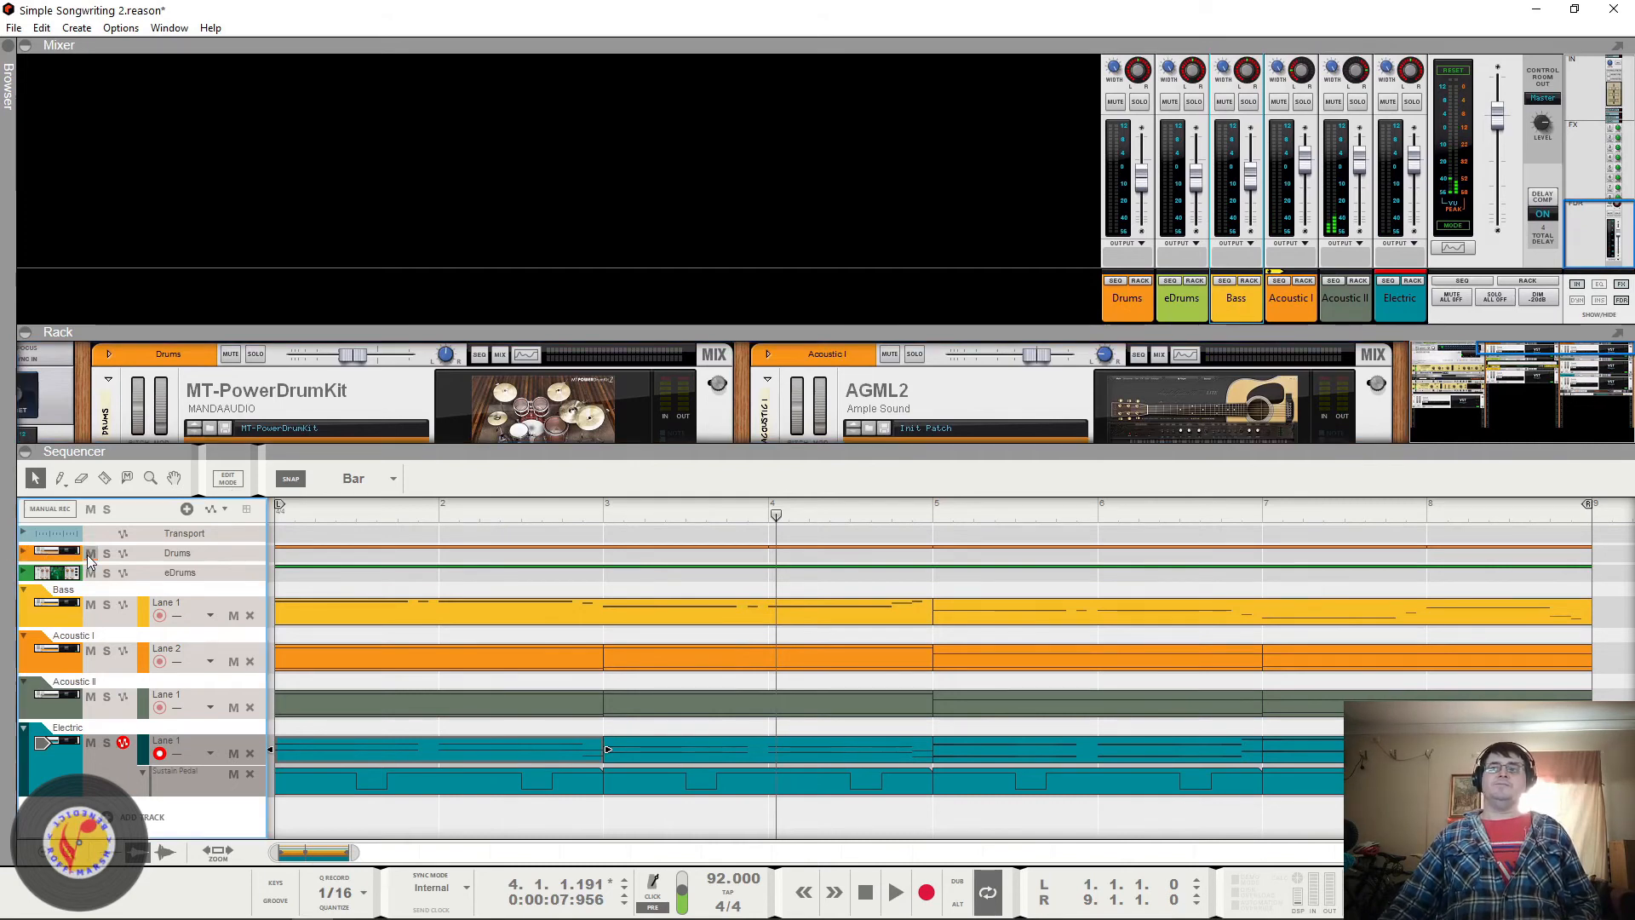
{"action": "left_click", "coordinate": [23, 553]}
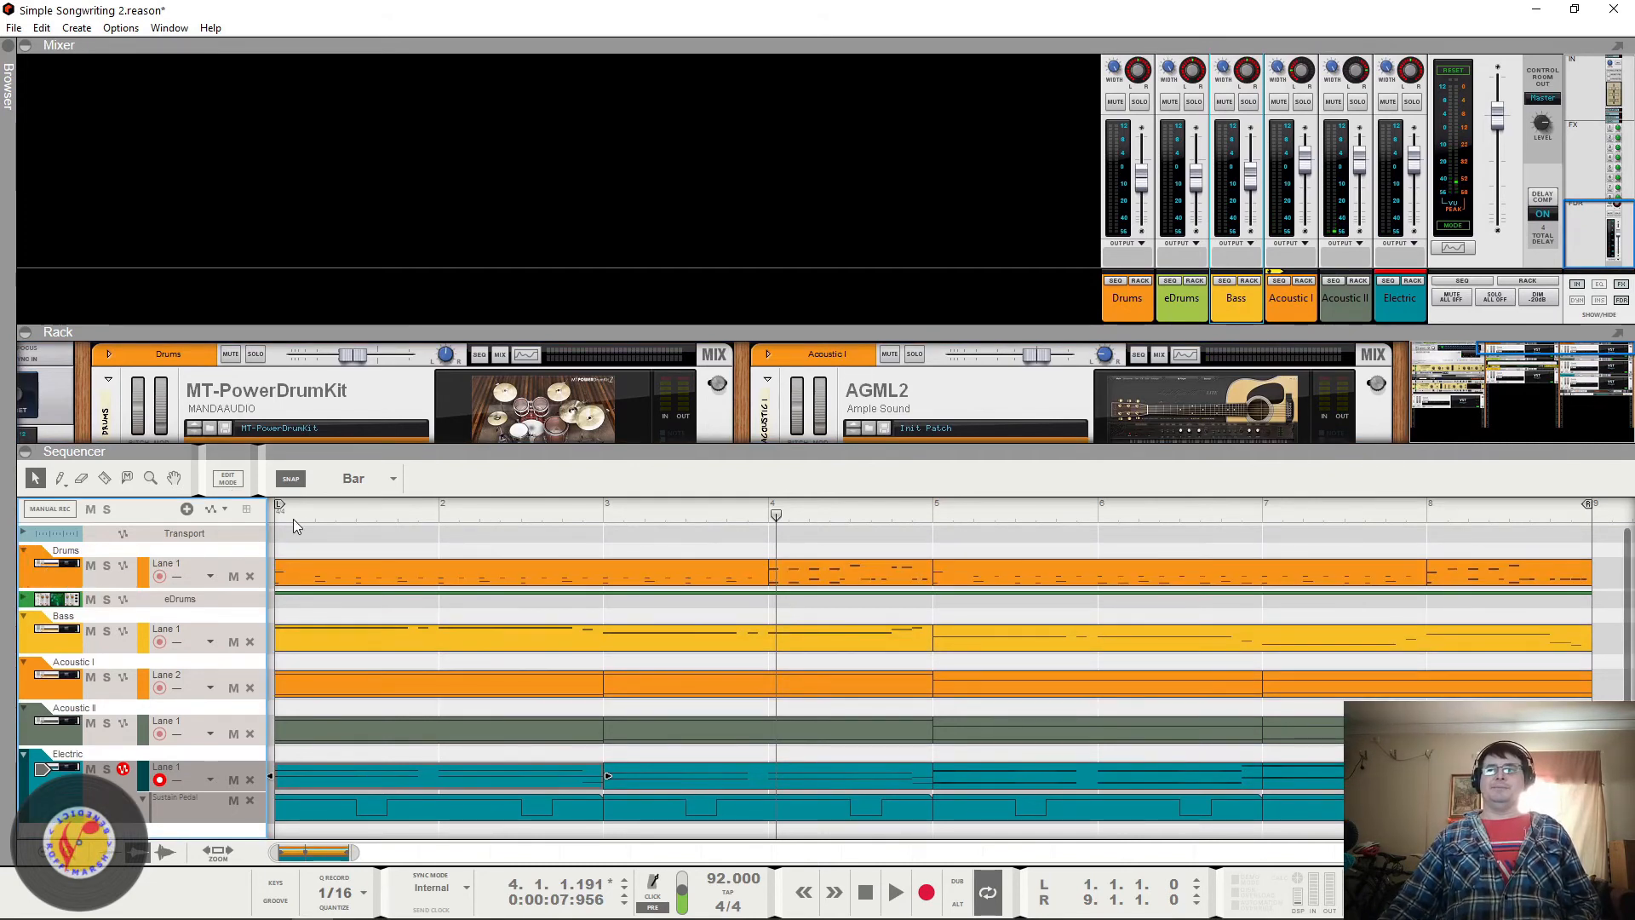
{"action": "left_click", "coordinate": [281, 517]}
{"action": "key", "text": "space"}
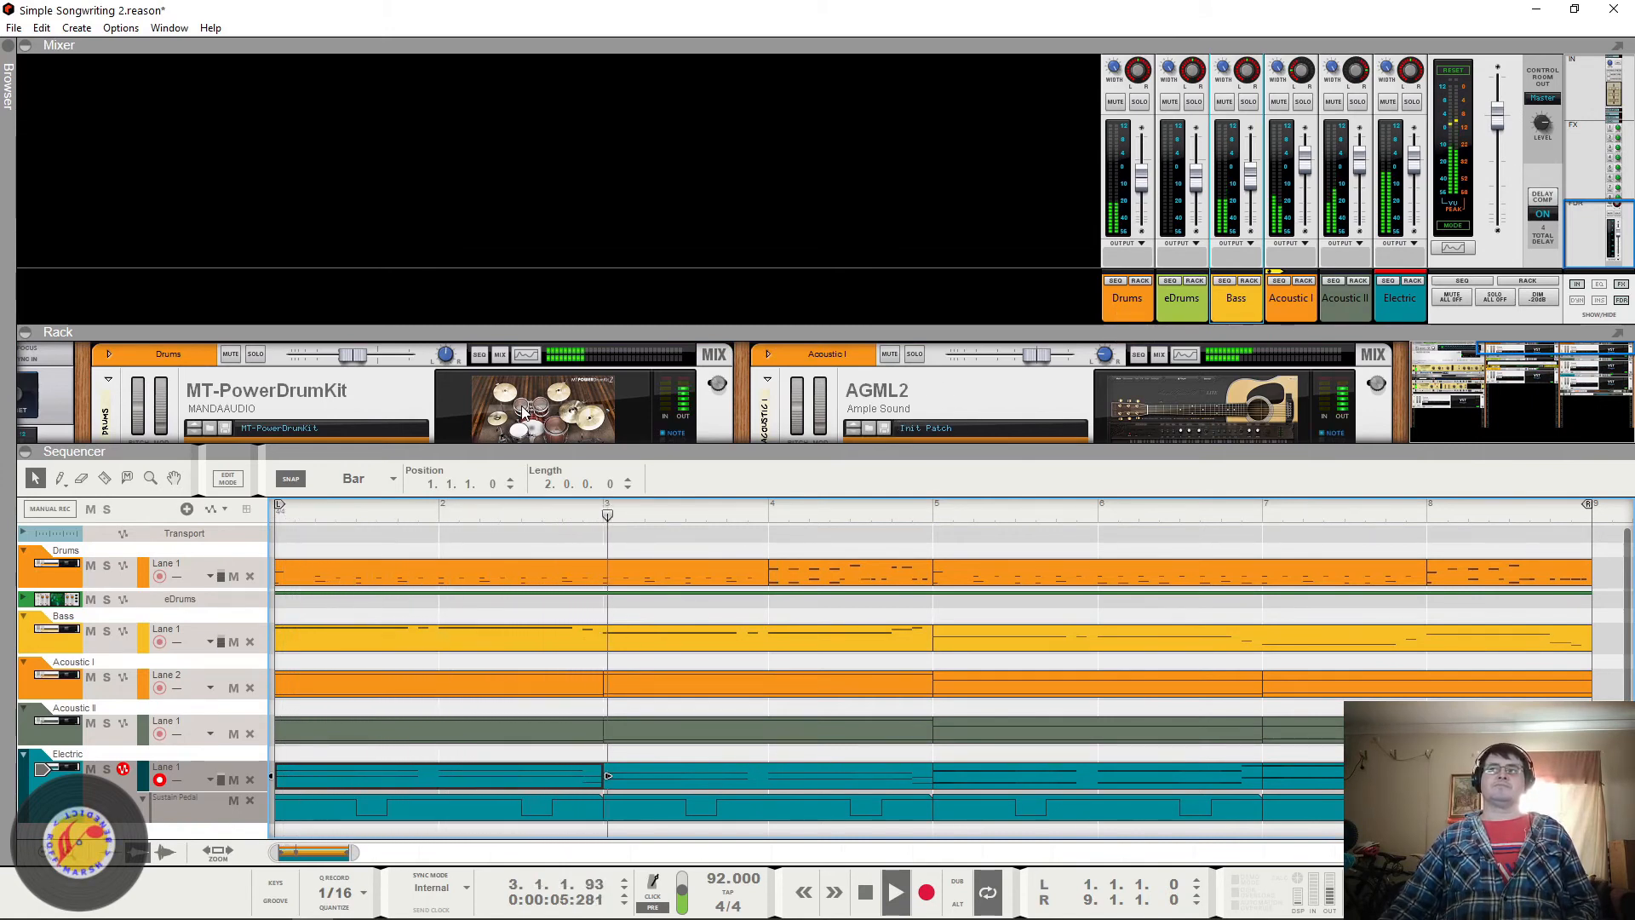
{"action": "key", "text": "space"}
Step: Raise the Drums, eDrums and Bass mixer faders to match the guitar channels, and resume playback
{"action": "left_click_drag", "start_coordinate": [1290, 331], "coordinate": [1290, 48]}
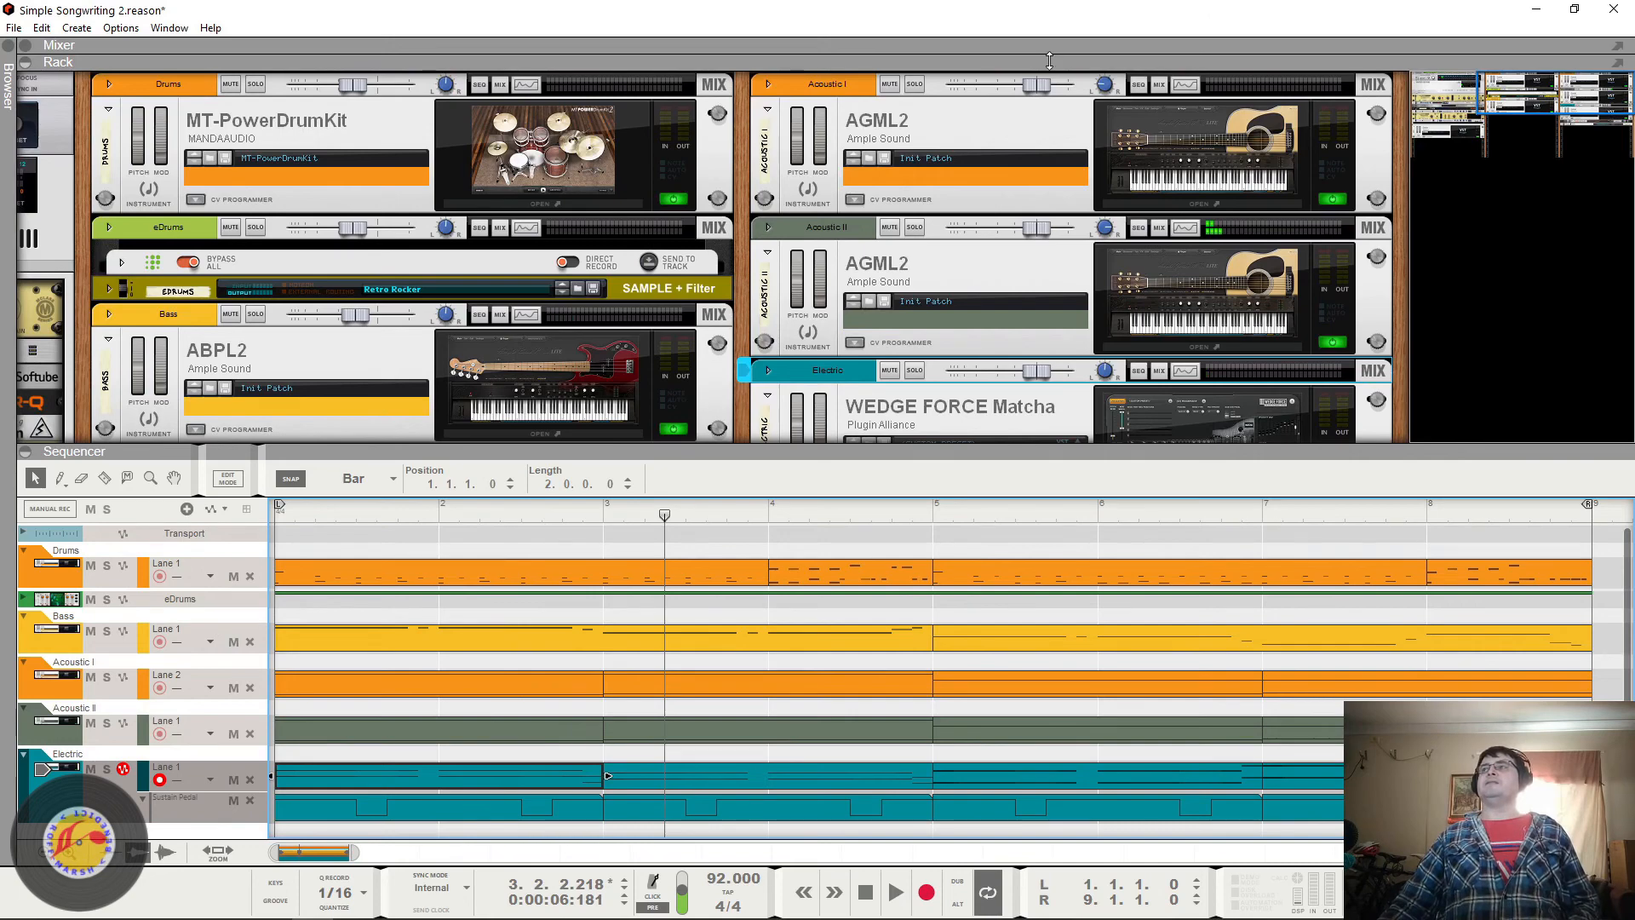
{"action": "left_click_drag", "start_coordinate": [1051, 58], "coordinate": [1058, 271]}
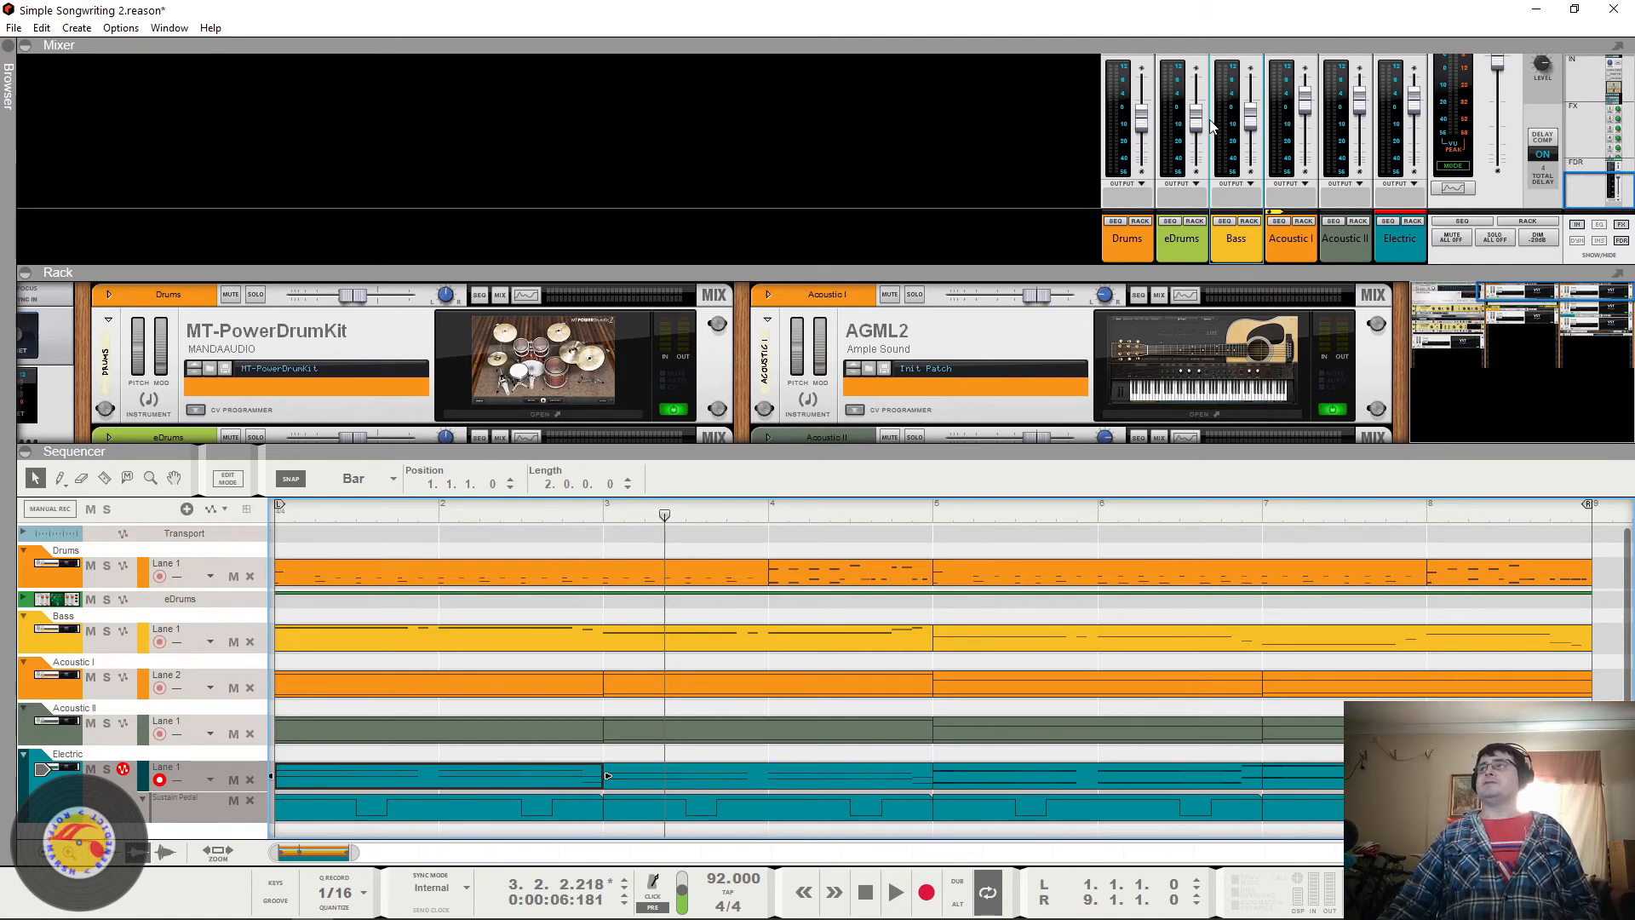
{"action": "left_click", "coordinate": [1173, 130]}
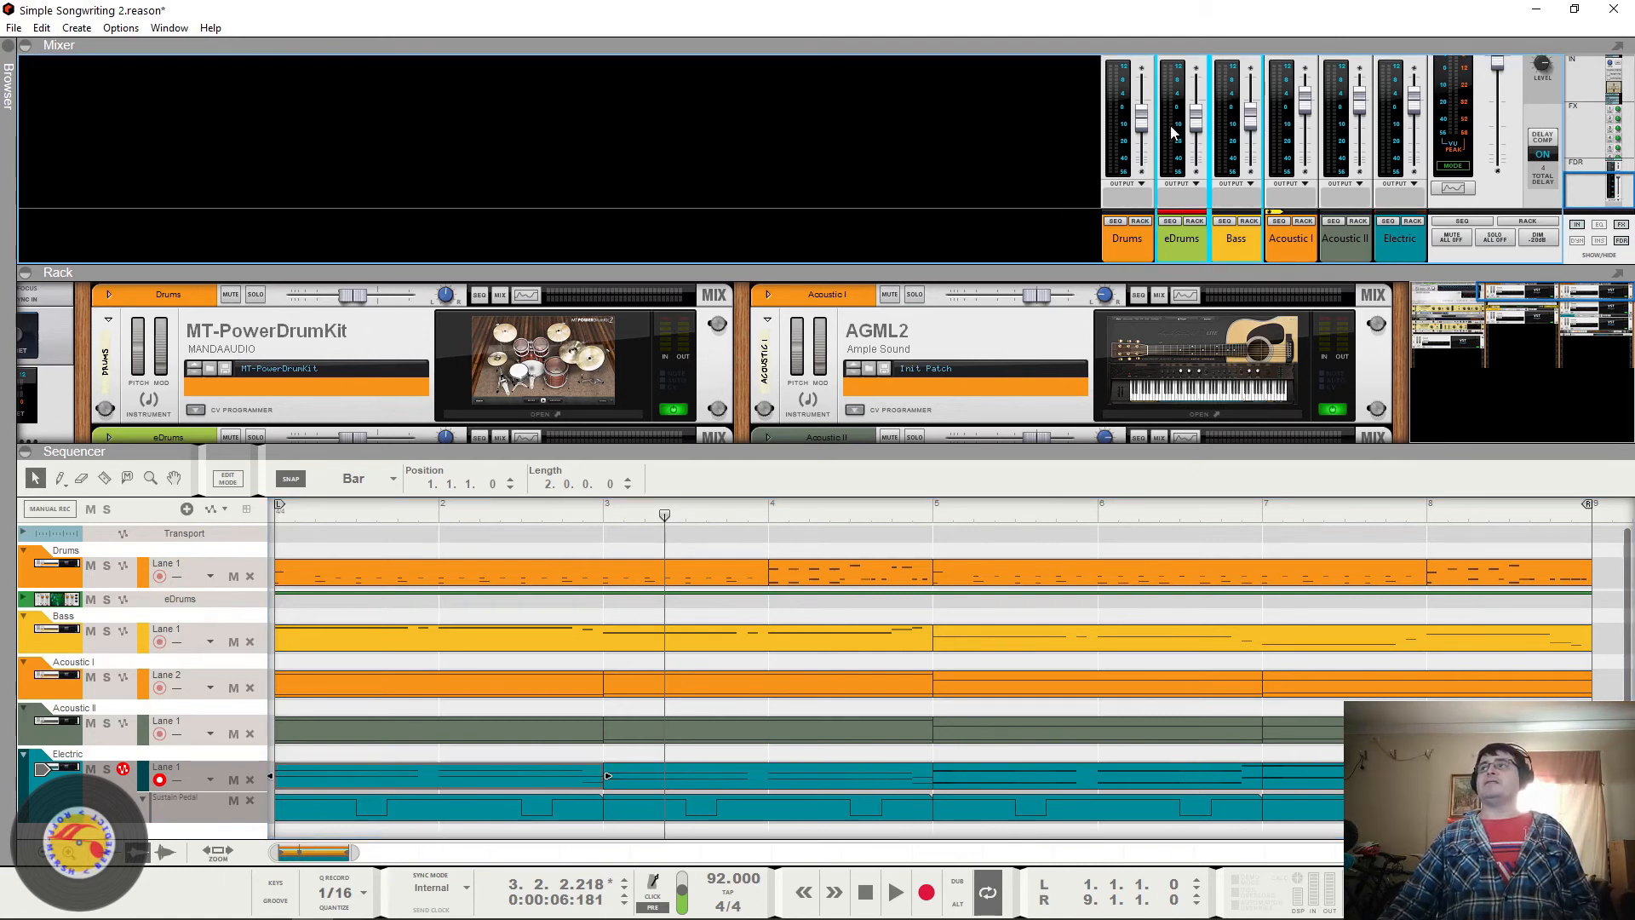
{"action": "left_click", "coordinate": [1122, 127]}
{"action": "scroll", "coordinate": [1146, 134], "scroll_direction": "up", "scroll_amount": 3}
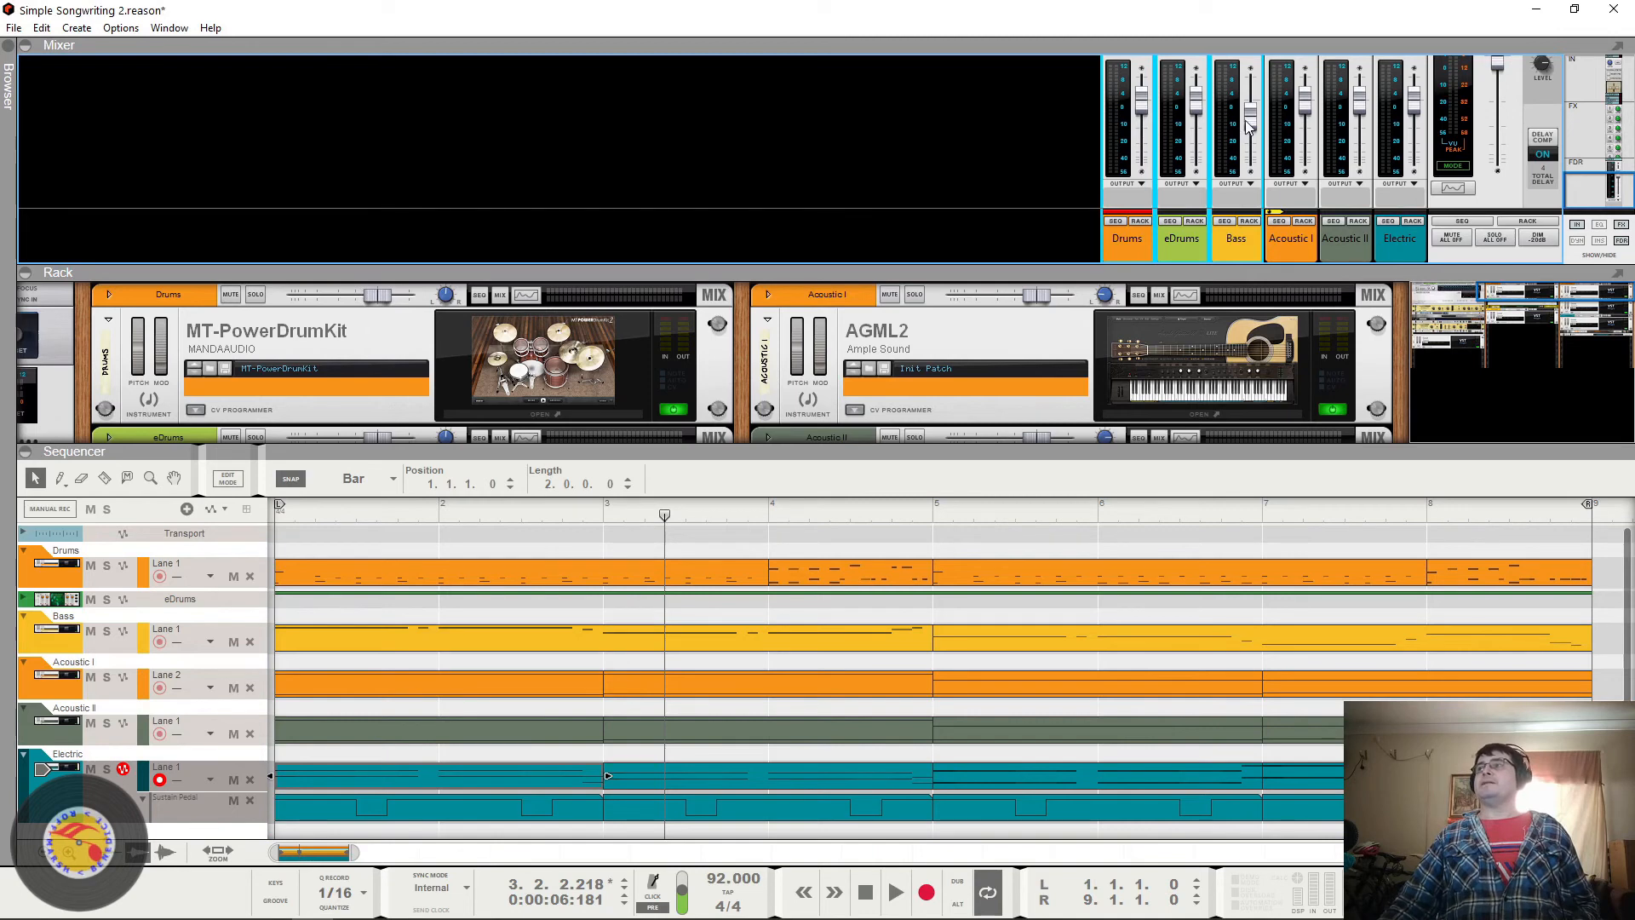
{"action": "key", "text": "space"}
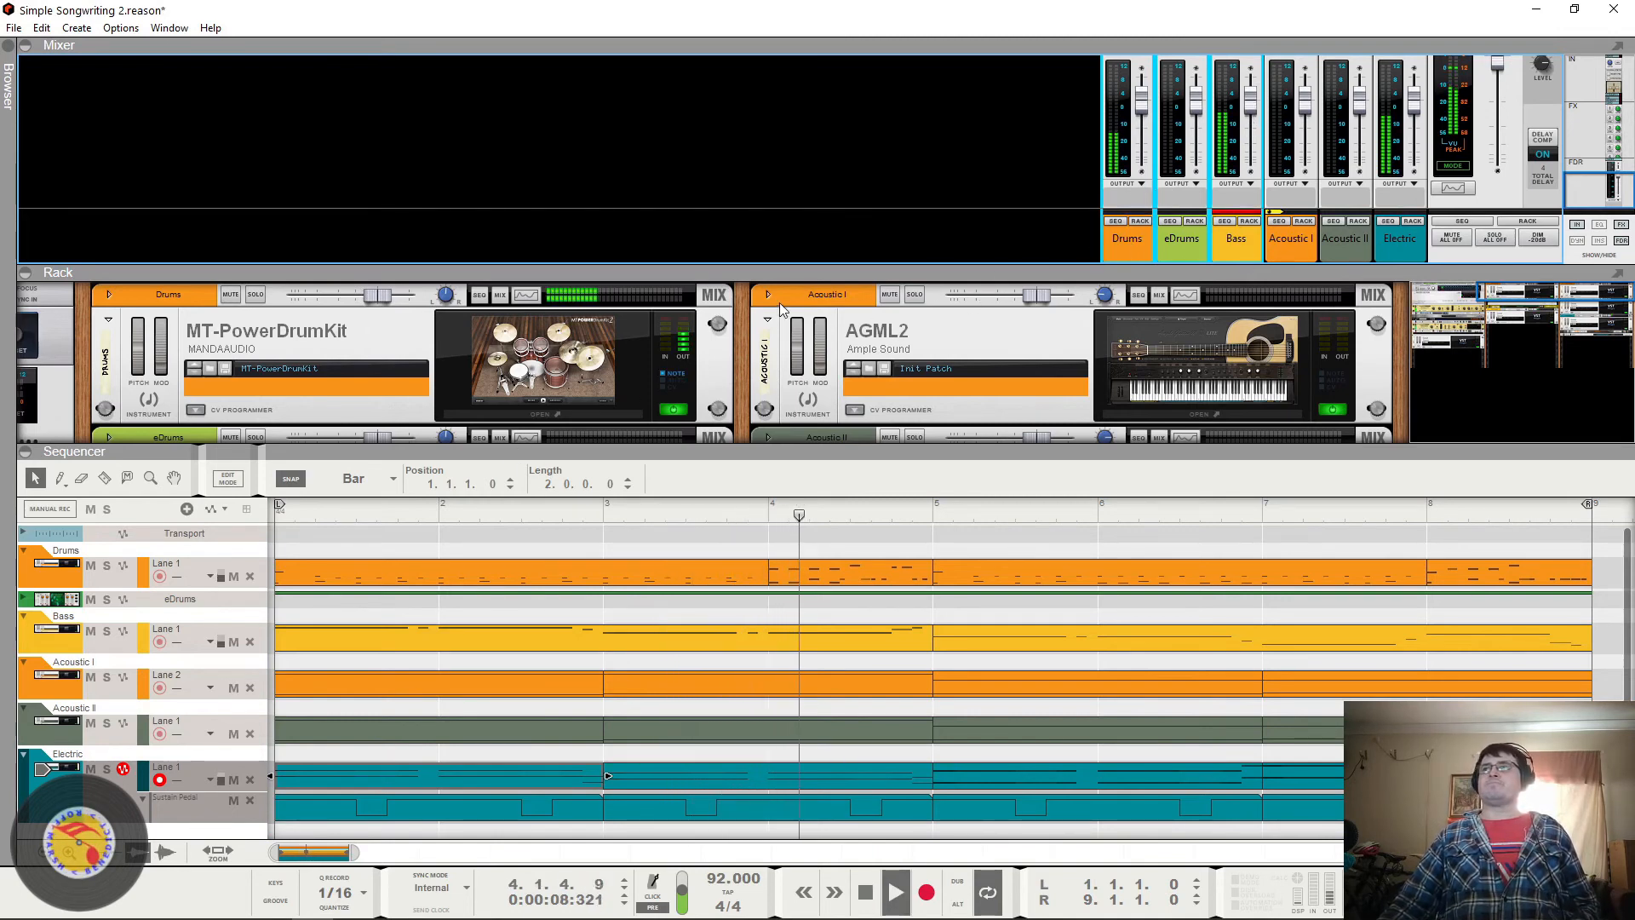
Step: Examine the MClass Compressor and the other insert effects in the Master Section while playing and stopping the song
{"action": "left_click_drag", "start_coordinate": [86, 336], "coordinate": [950, 170]}
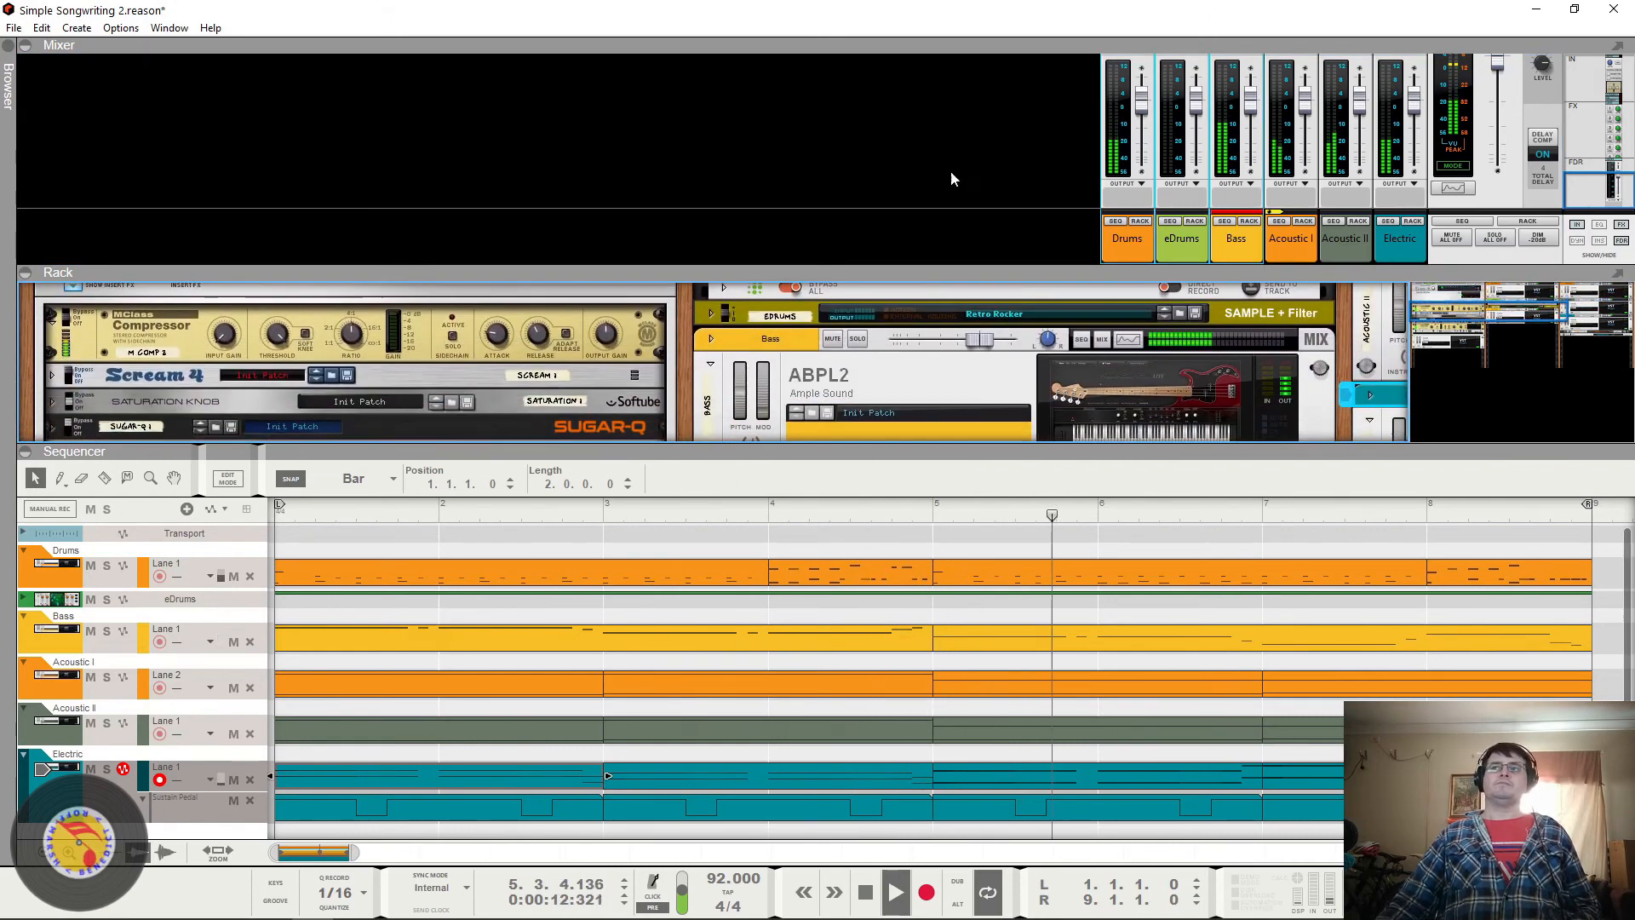
{"action": "left_click", "coordinate": [228, 340]}
{"action": "key", "text": "space"}
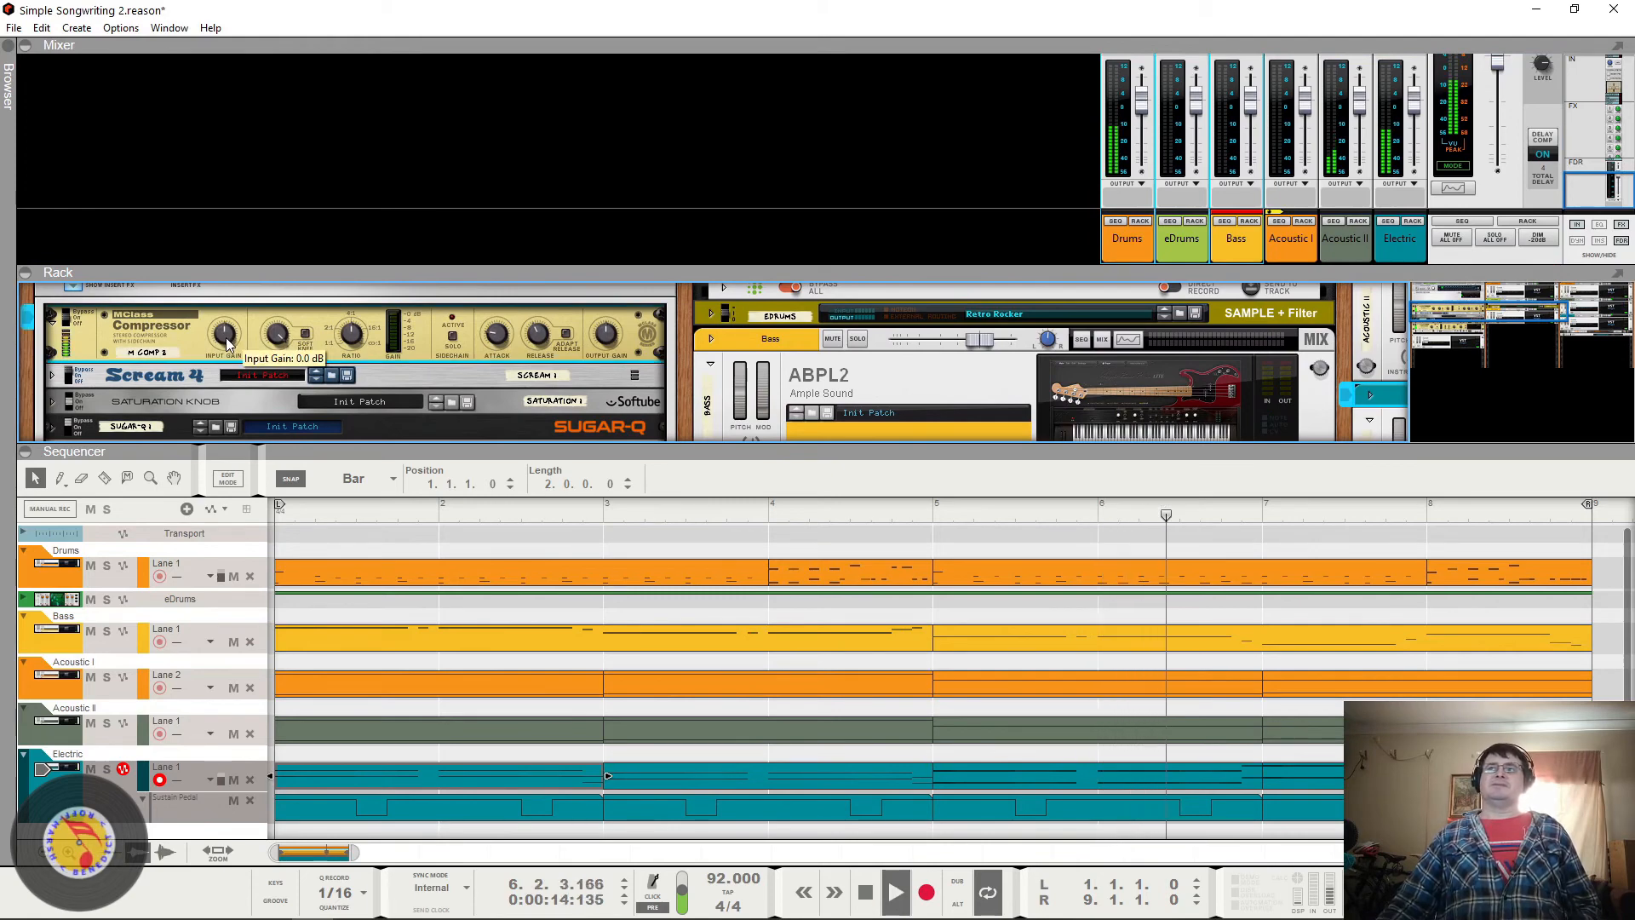
{"action": "scroll", "coordinate": [247, 356], "scroll_direction": "down", "scroll_amount": 4}
{"action": "scroll", "coordinate": [258, 354], "scroll_direction": "up", "scroll_amount": 5}
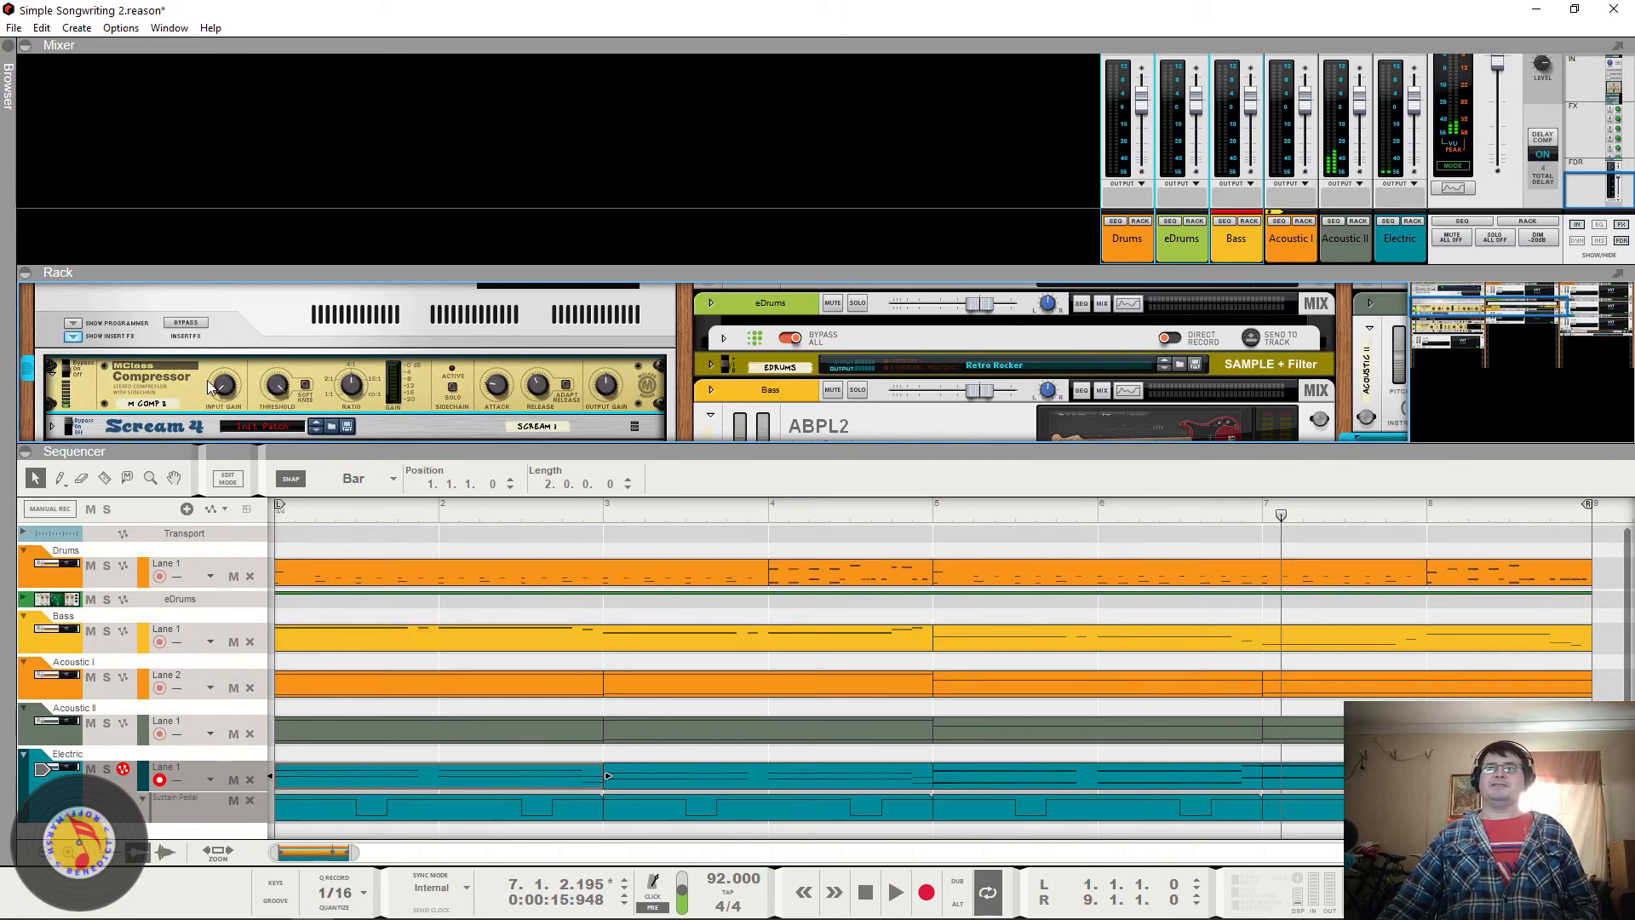
{"action": "scroll", "coordinate": [213, 386], "scroll_direction": "down", "scroll_amount": 4}
{"action": "scroll", "coordinate": [226, 387], "scroll_direction": "up", "scroll_amount": 5}
{"action": "scroll", "coordinate": [358, 332], "scroll_direction": "down", "scroll_amount": 2}
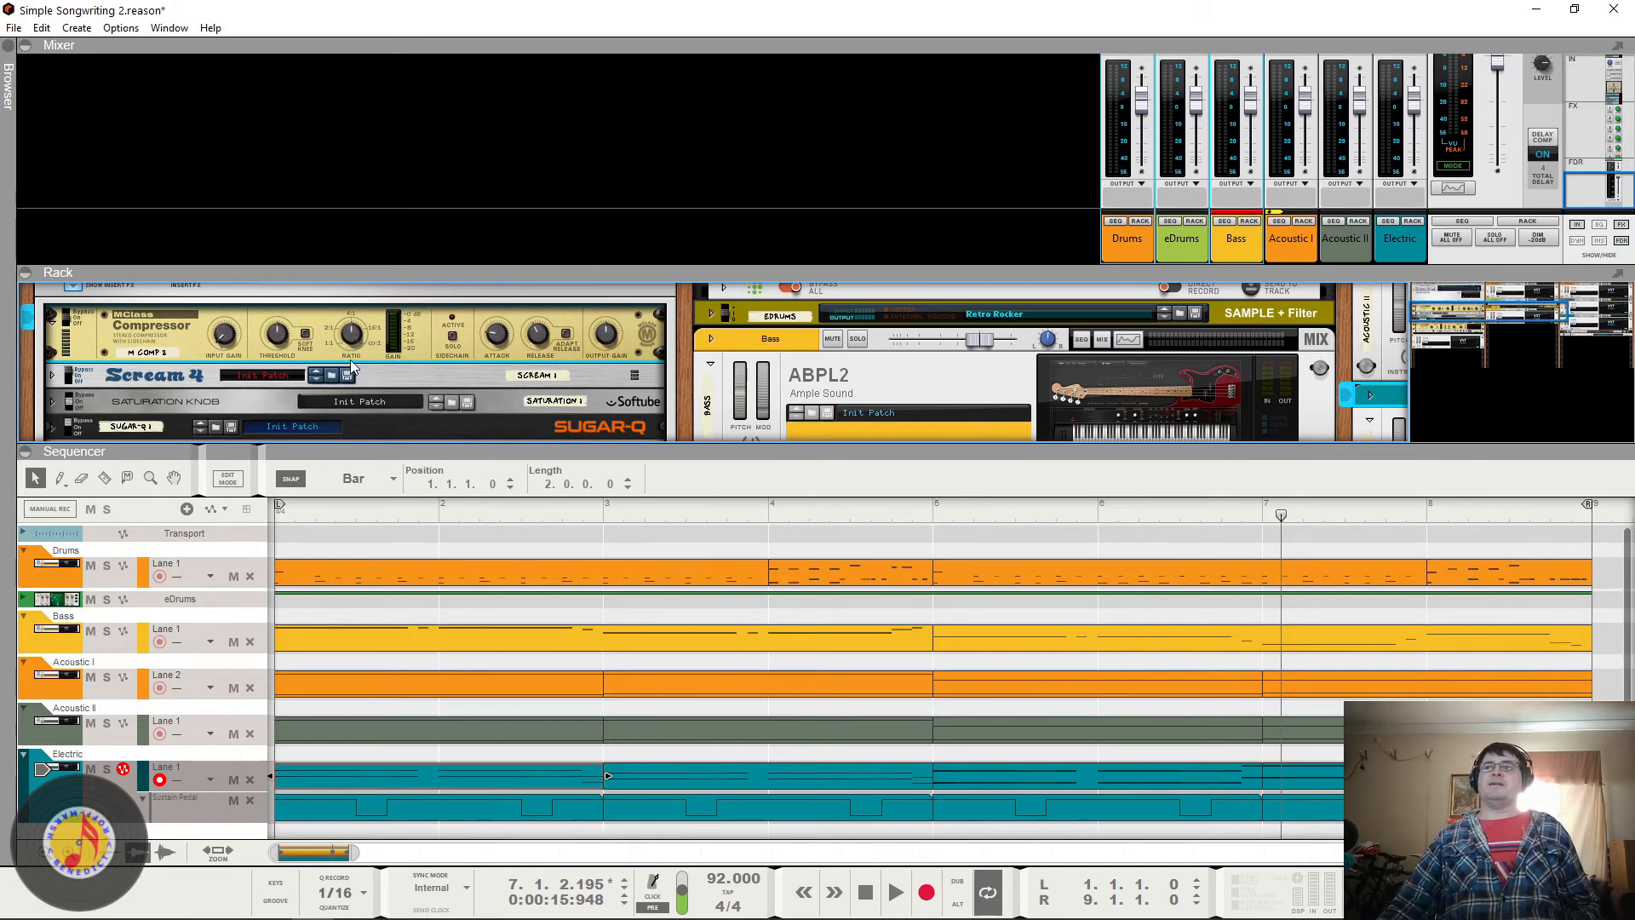
{"action": "key", "text": "space"}
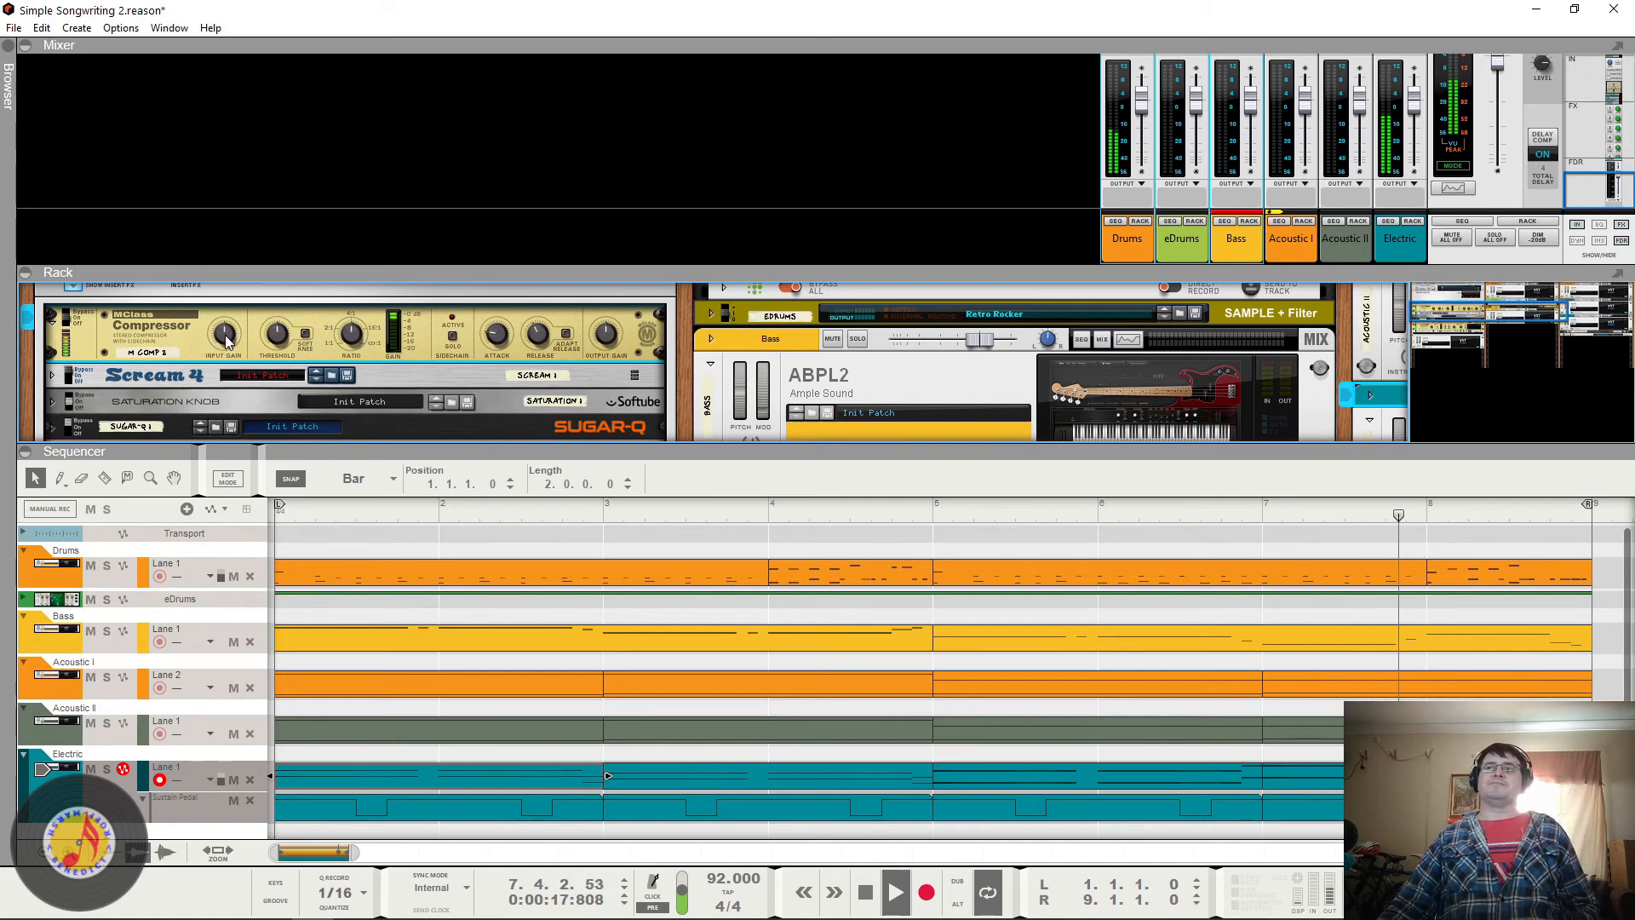
{"action": "mouse_move", "coordinate": [227, 342]}
{"action": "key", "text": "space"}
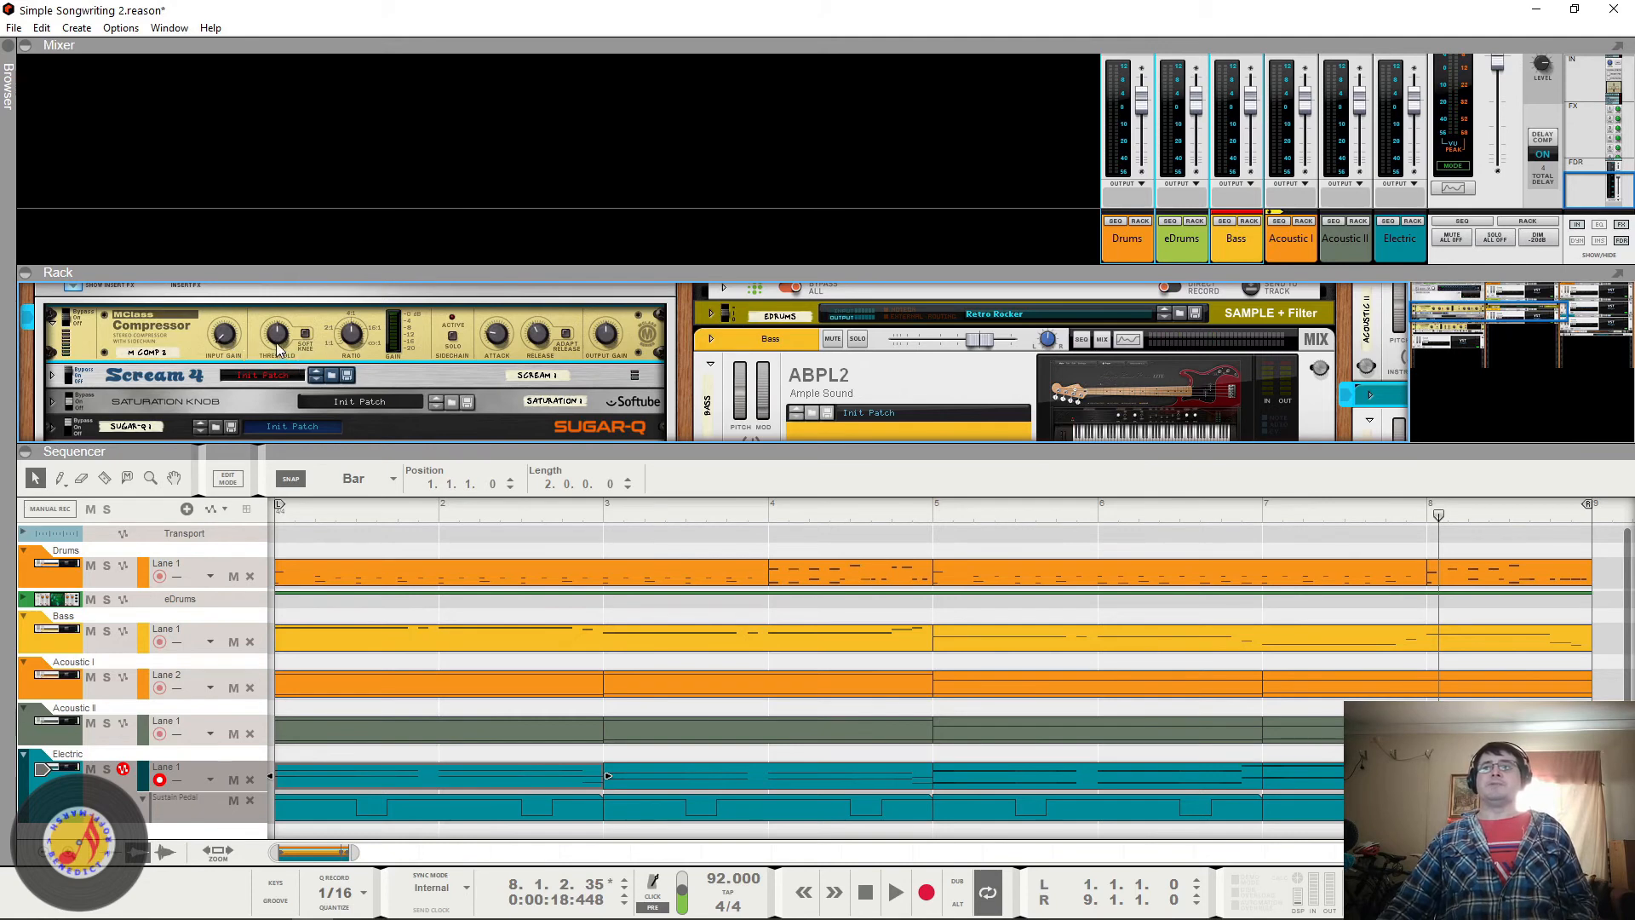
{"action": "mouse_move", "coordinate": [356, 351]}
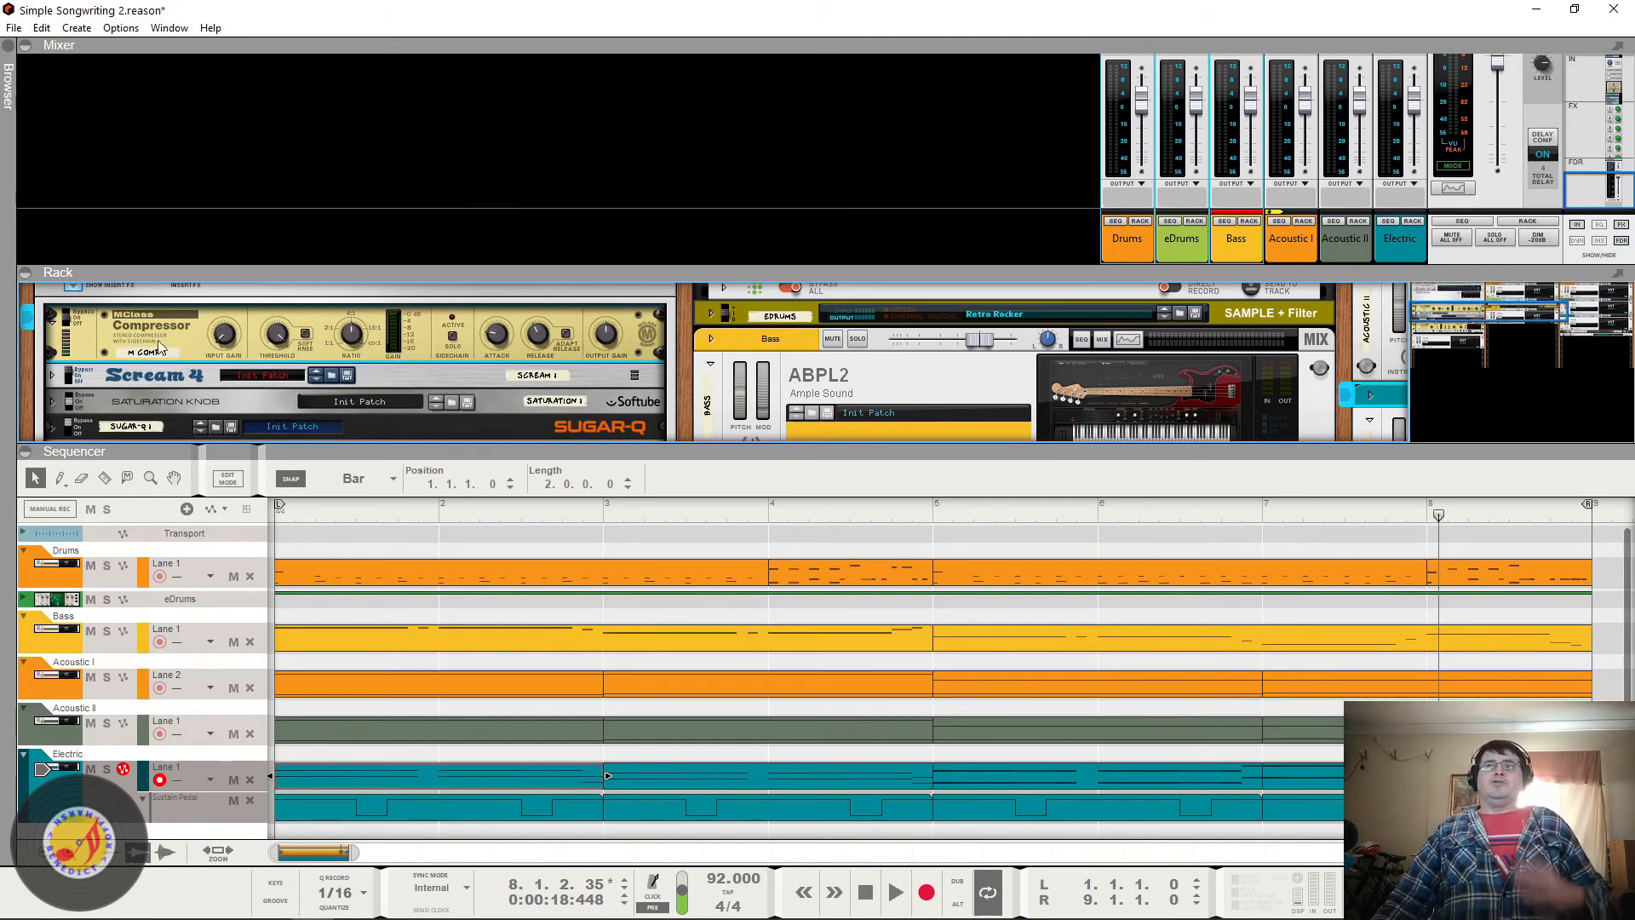
{"action": "scroll", "coordinate": [79, 342], "scroll_direction": "up", "scroll_amount": 5}
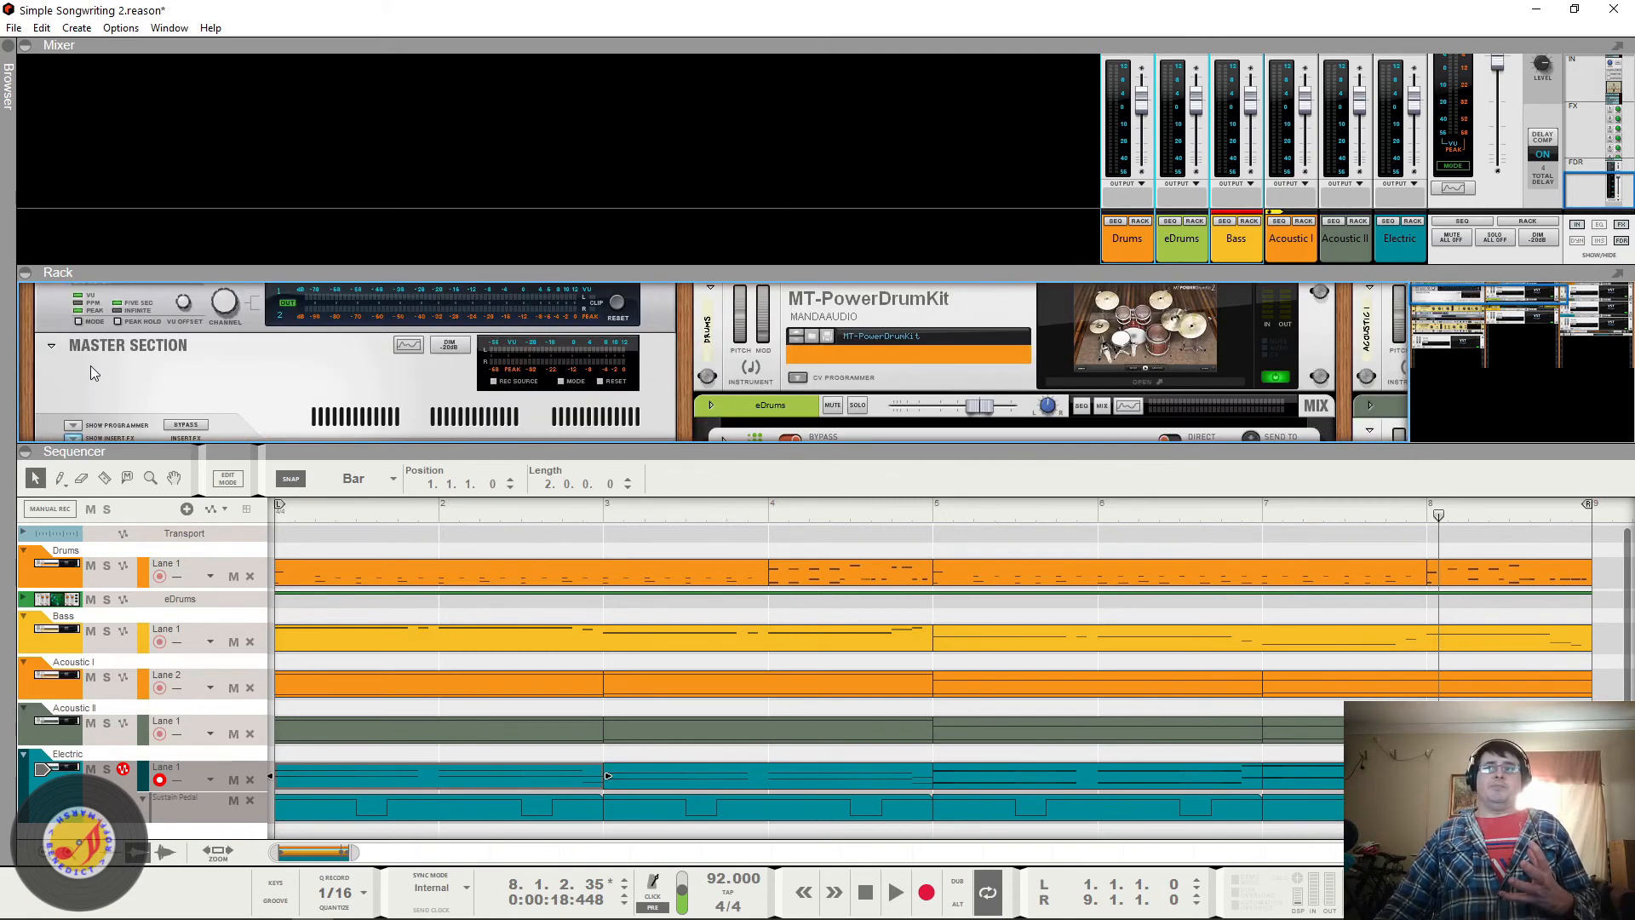
Step: Lower the Drums, eDrums and Bass faders together to about -6.9 dB, and readjust the eDrums fader alone to match its neighbours
{"action": "mouse_move", "coordinate": [1141, 104]}
{"action": "left_mouse_down"}
{"action": "mouse_move", "coordinate": [1143, 150]}
{"action": "mouse_move", "coordinate": [1148, 129]}
{"action": "left_mouse_up"}
{"action": "key", "text": "space"}
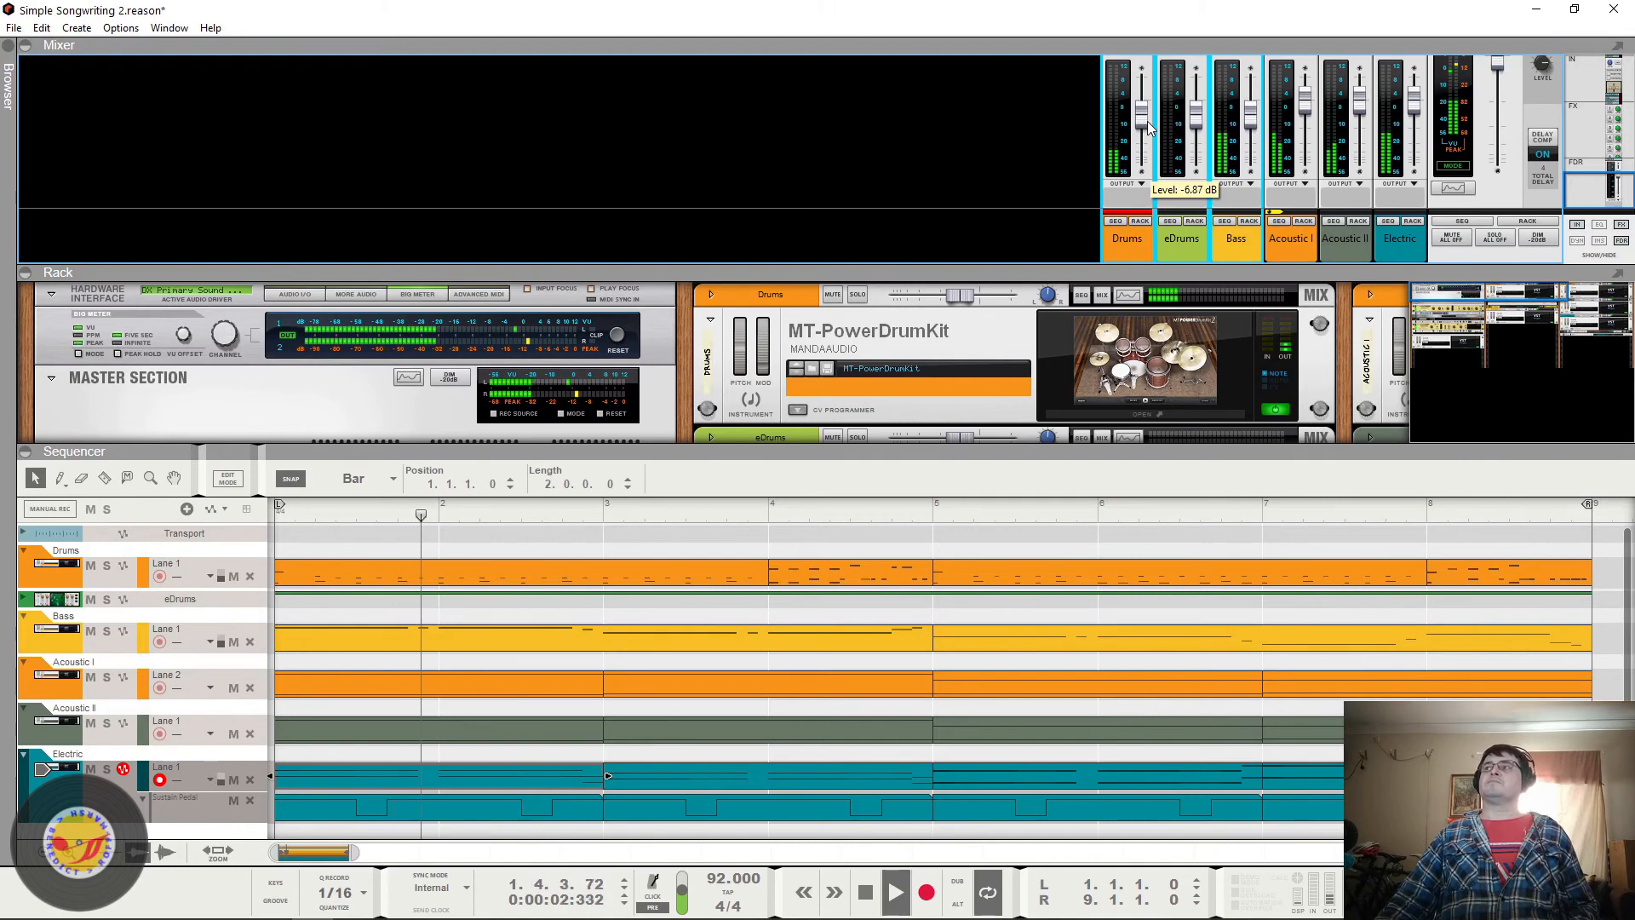
{"action": "left_click", "coordinate": [1184, 238]}
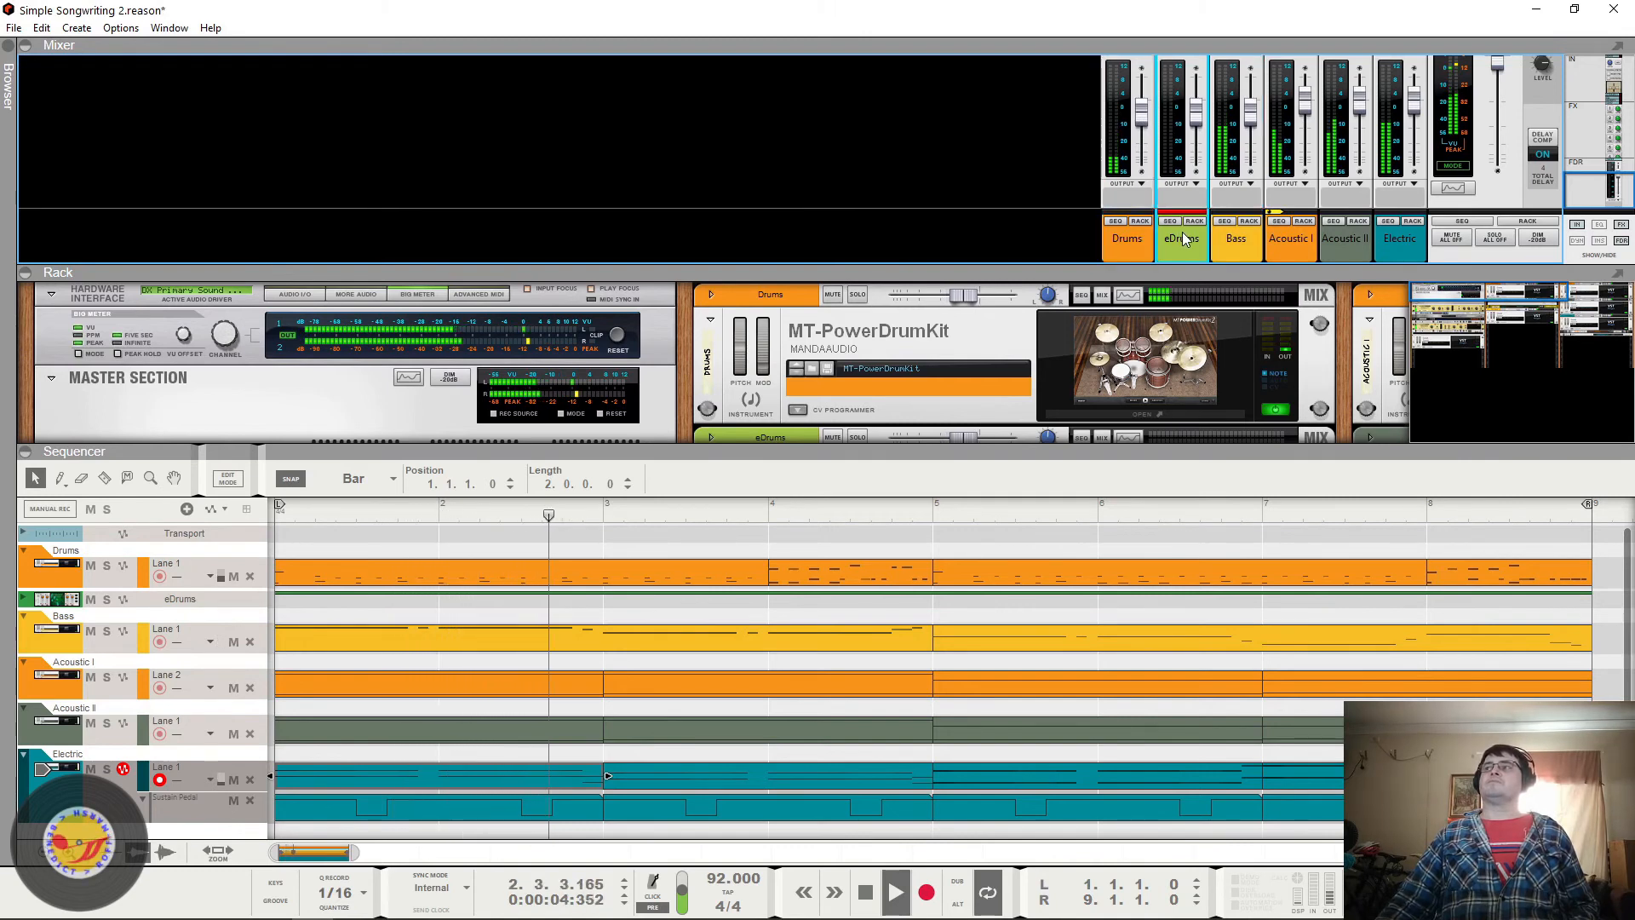
{"action": "key", "text": "space"}
{"action": "left_click_drag", "start_coordinate": [1197, 112], "coordinate": [1201, 258]}
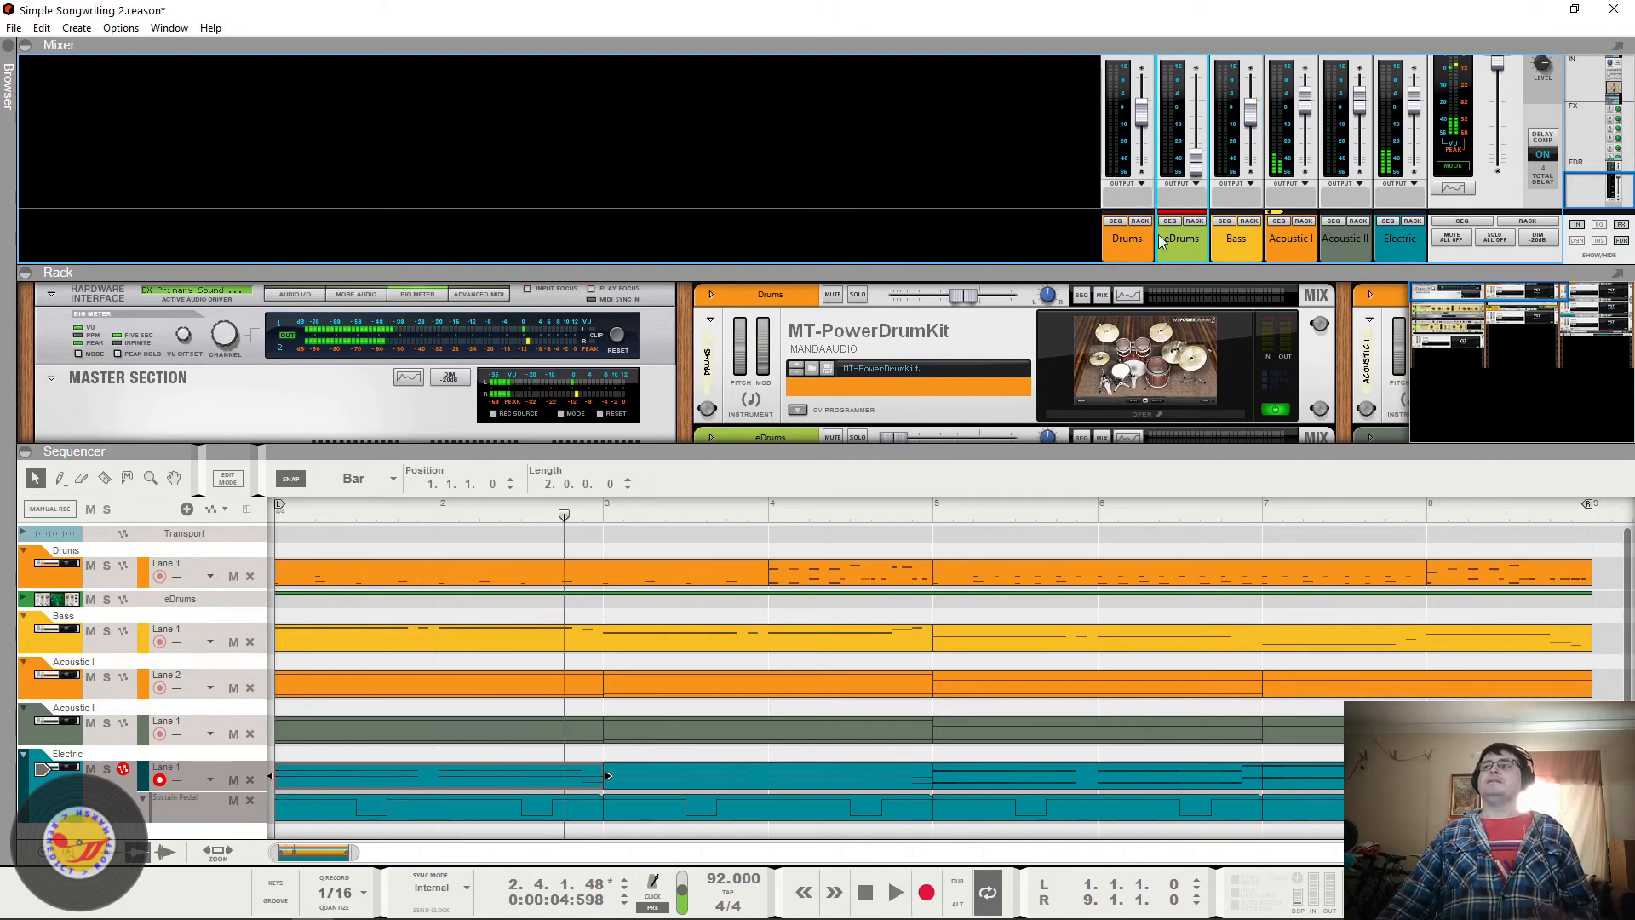
{"action": "left_click", "coordinate": [1194, 173], "text": "ctrl"}
{"action": "left_click_drag", "start_coordinate": [1200, 128], "coordinate": [1199, 124]}
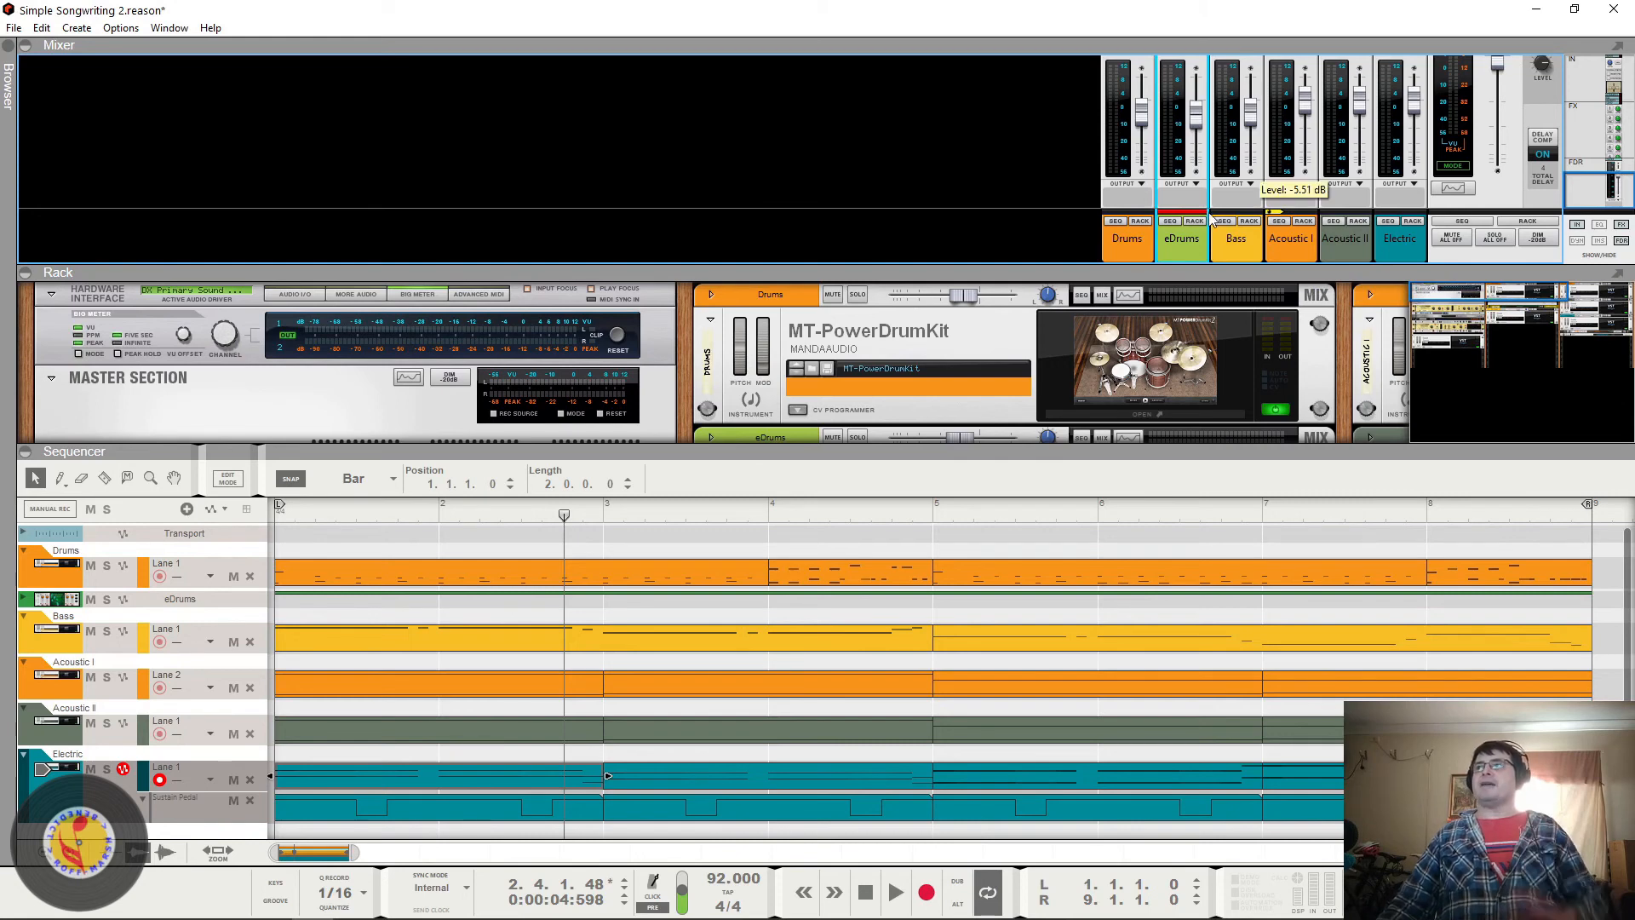
Step: Lower the Drums, eDrums and Bass faders together, bringing Bass to -7.05 dB, and play the song to check the balance
{"action": "left_click", "coordinate": [1126, 249]}
{"action": "left_click", "coordinate": [1233, 243], "text": "shift"}
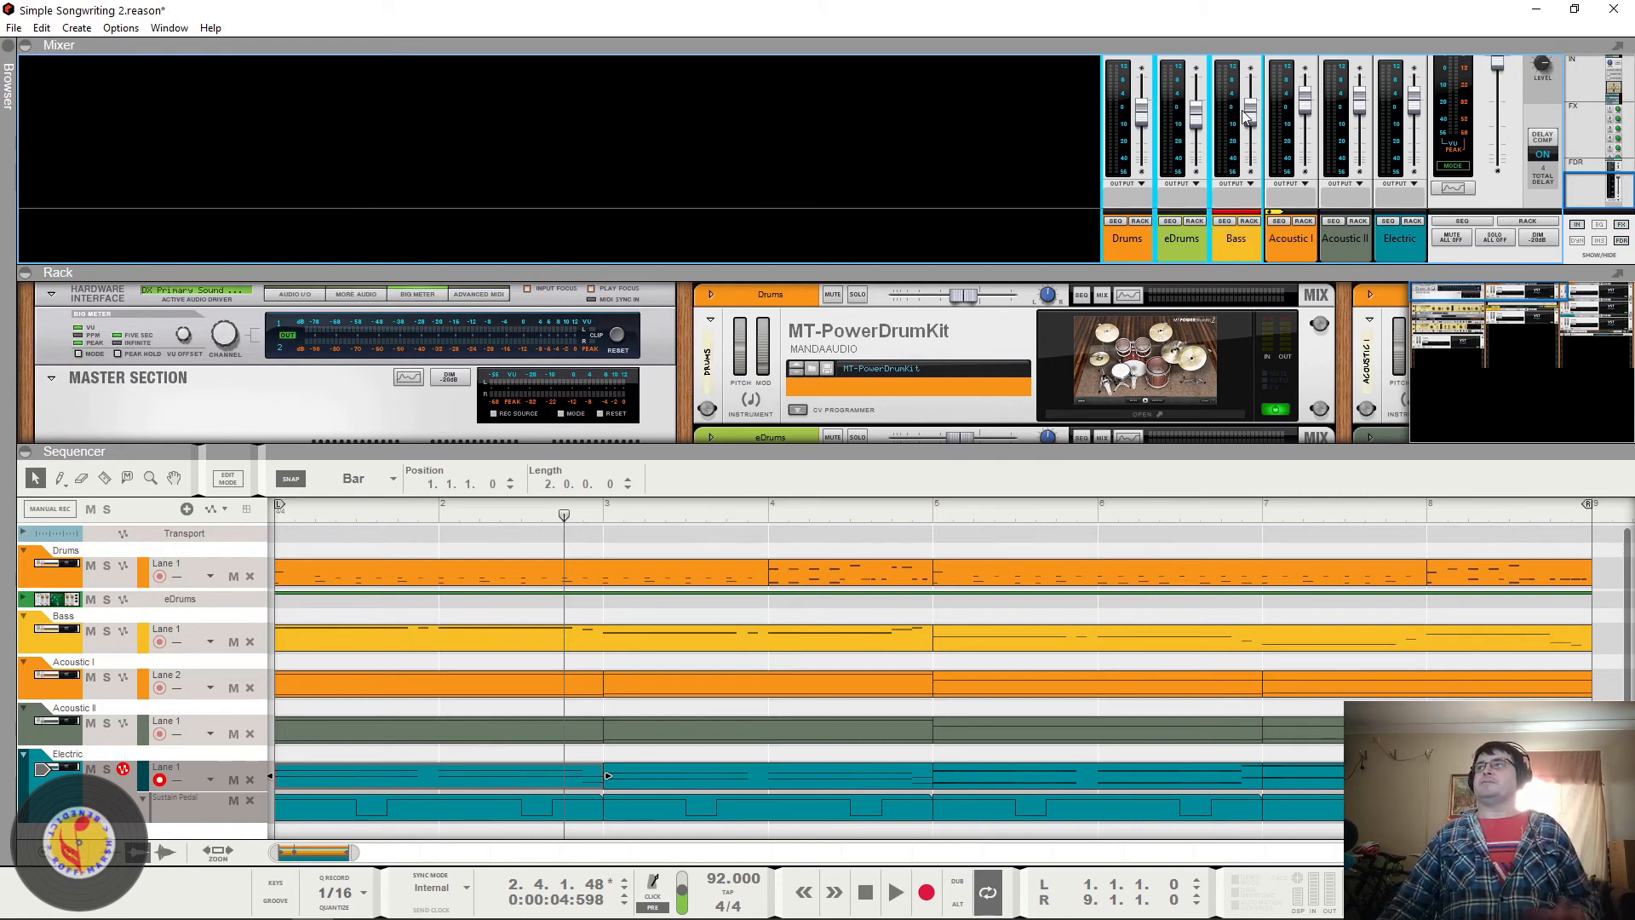
{"action": "mouse_move", "coordinate": [1252, 124]}
{"action": "left_mouse_down"}
{"action": "mouse_move", "coordinate": [1252, 177]}
{"action": "mouse_move", "coordinate": [1265, 124]}
{"action": "left_mouse_up"}
{"action": "key", "text": "space"}
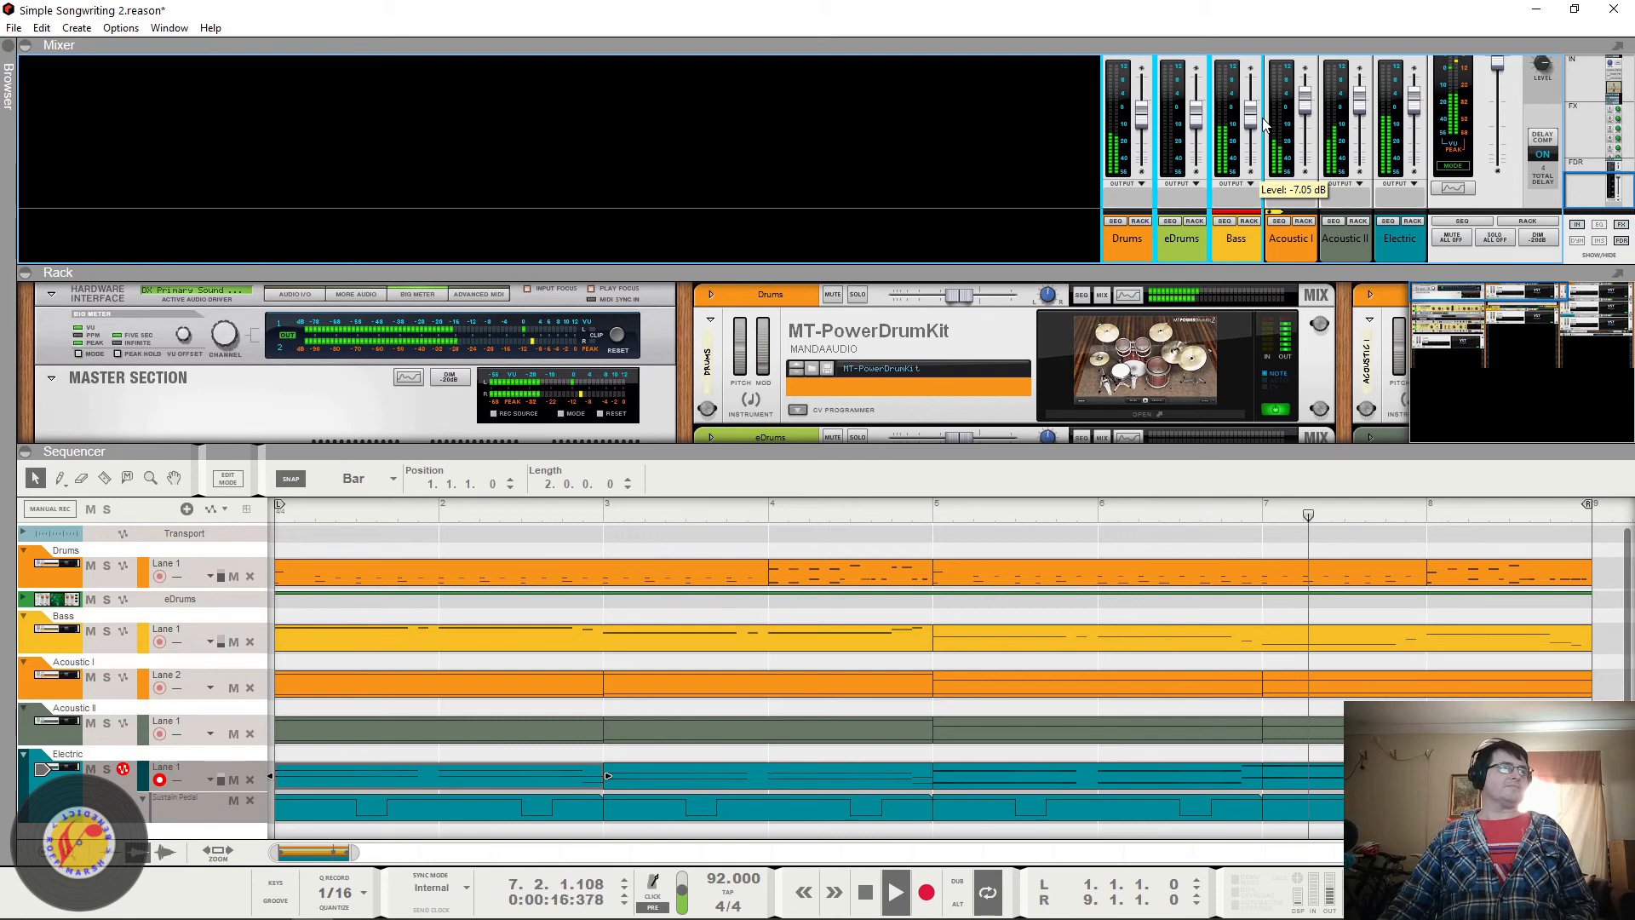
{"action": "key", "text": "space"}
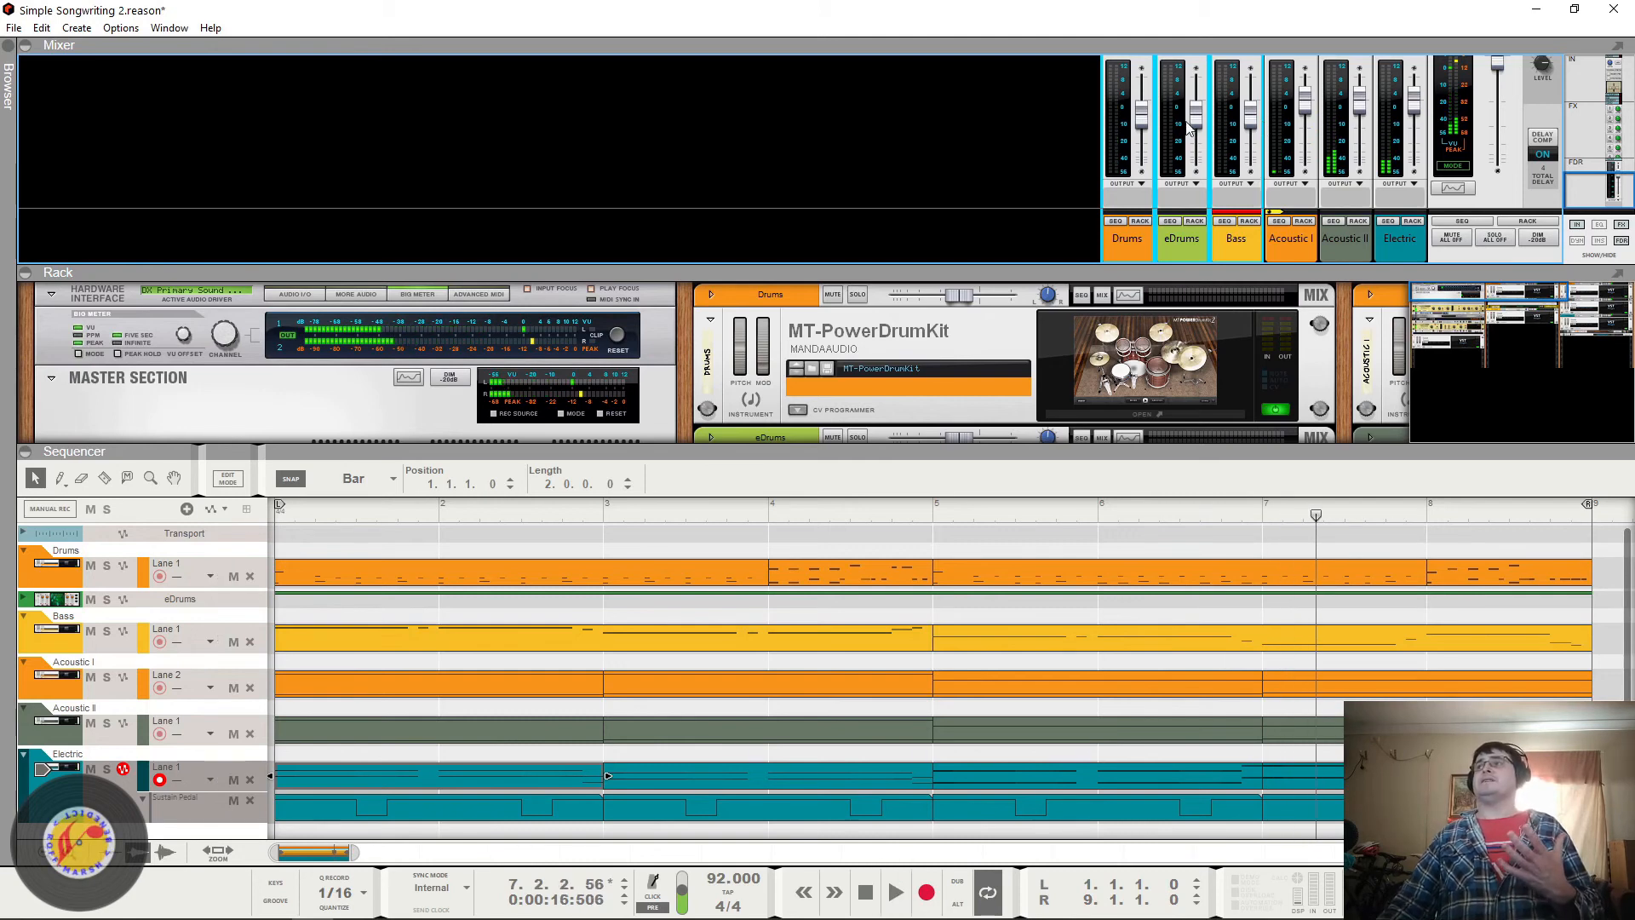
Step: Open the MT-PowerDrumKit plugin window from the Drums device, keep it open, and move it clear of the lower tracks
{"action": "left_click", "coordinate": [1178, 240]}
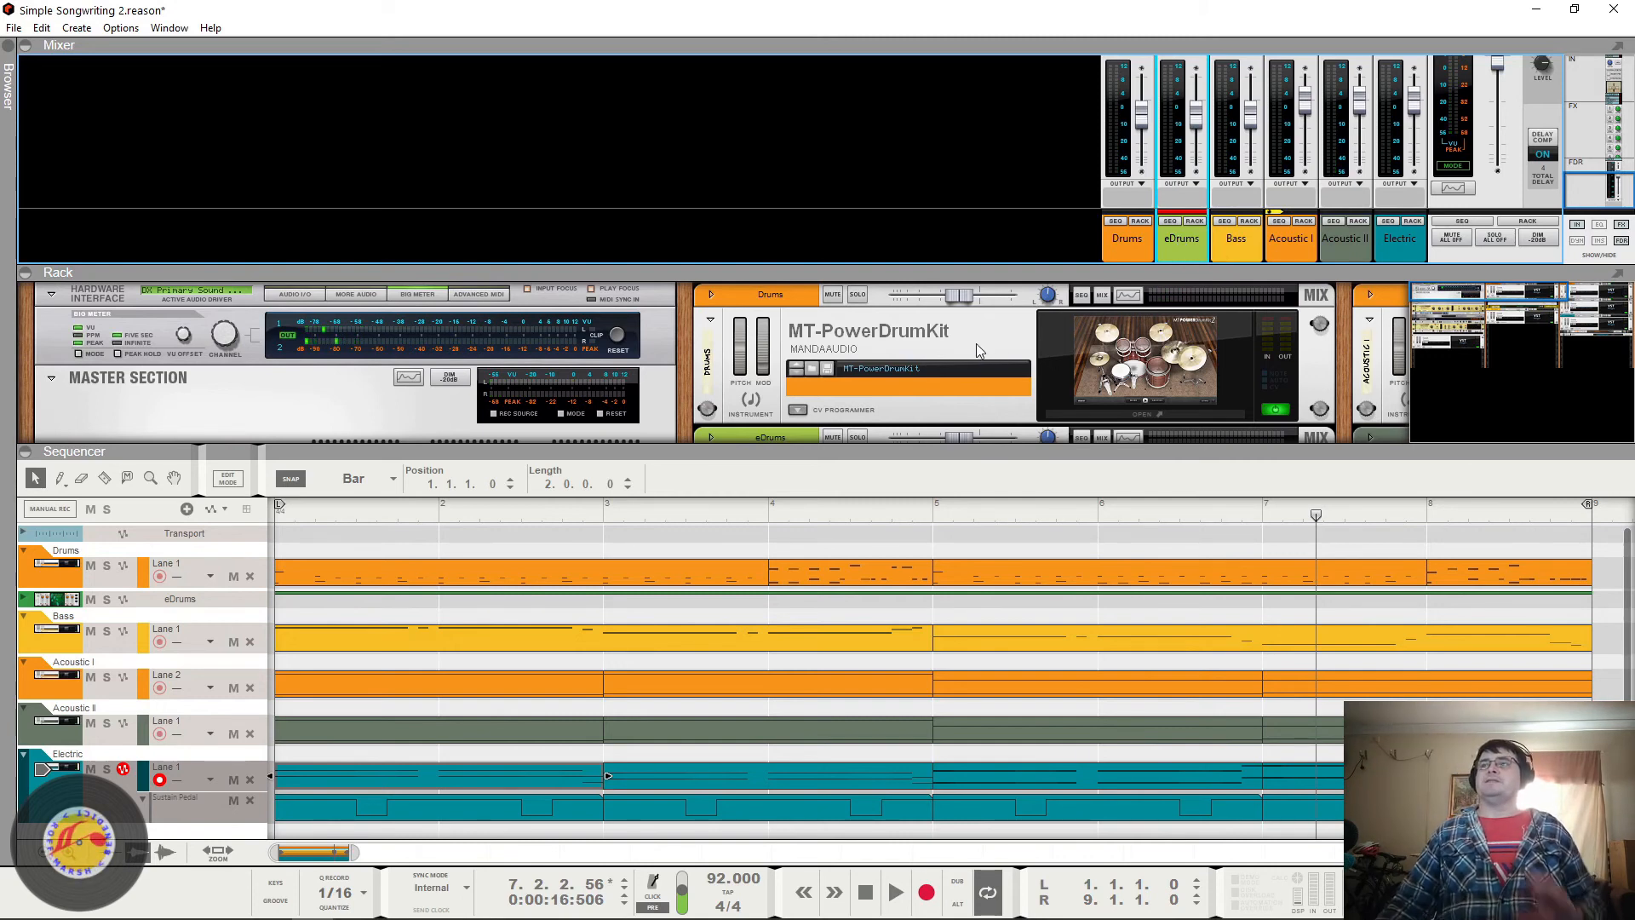
{"action": "left_click", "coordinate": [1172, 358]}
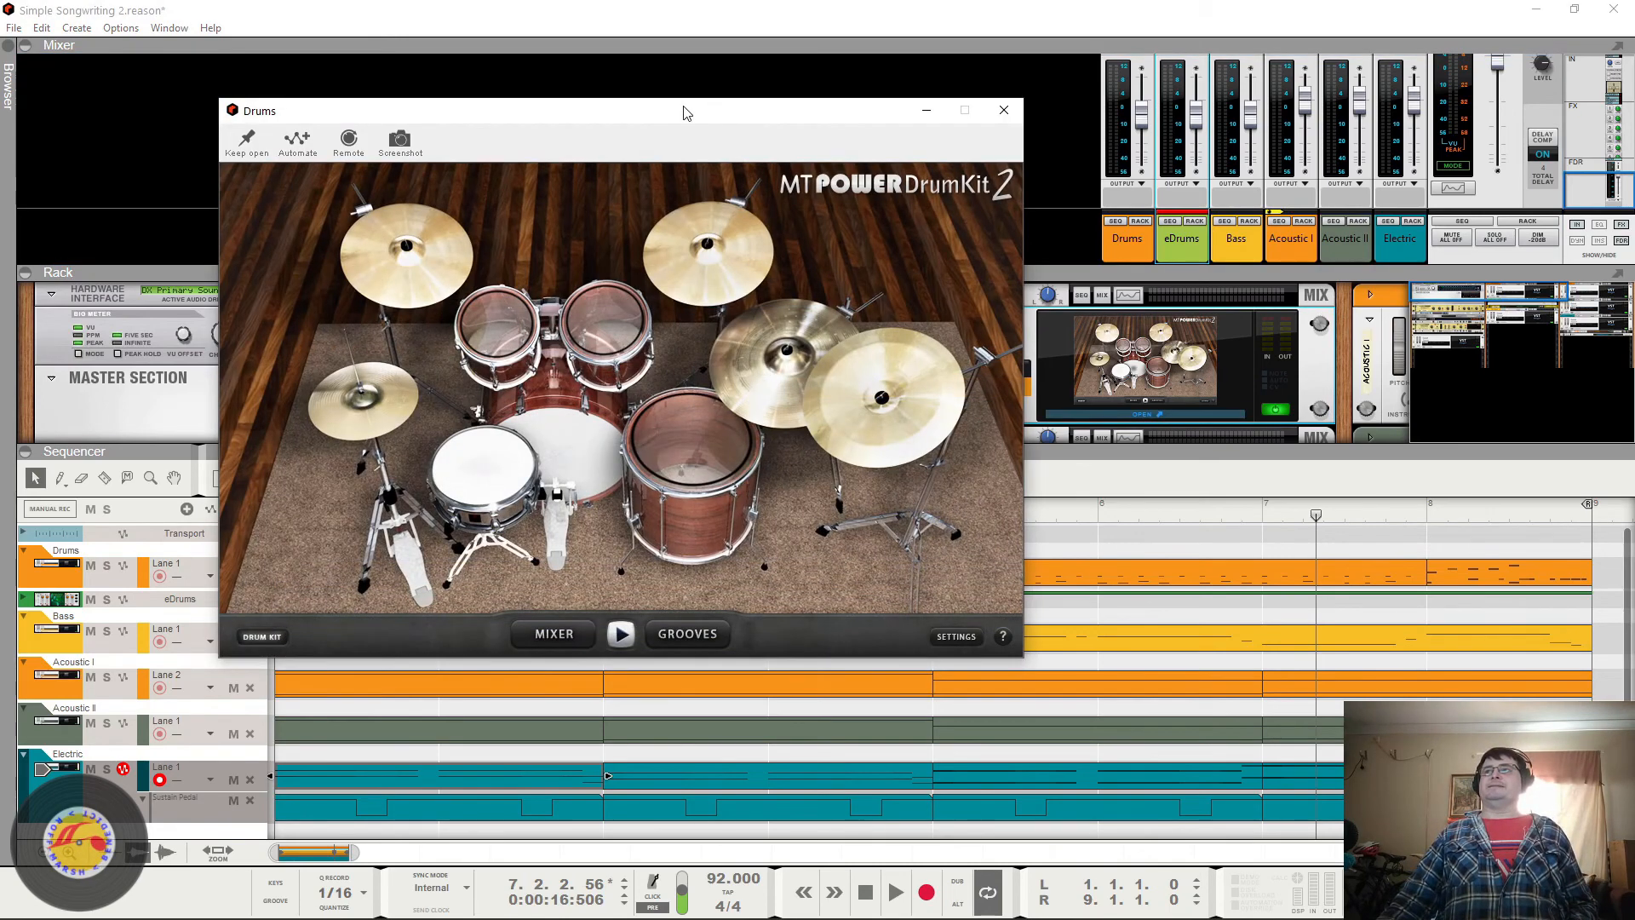
{"action": "left_click_drag", "start_coordinate": [685, 112], "coordinate": [860, 177]}
{"action": "left_click", "coordinate": [421, 205]}
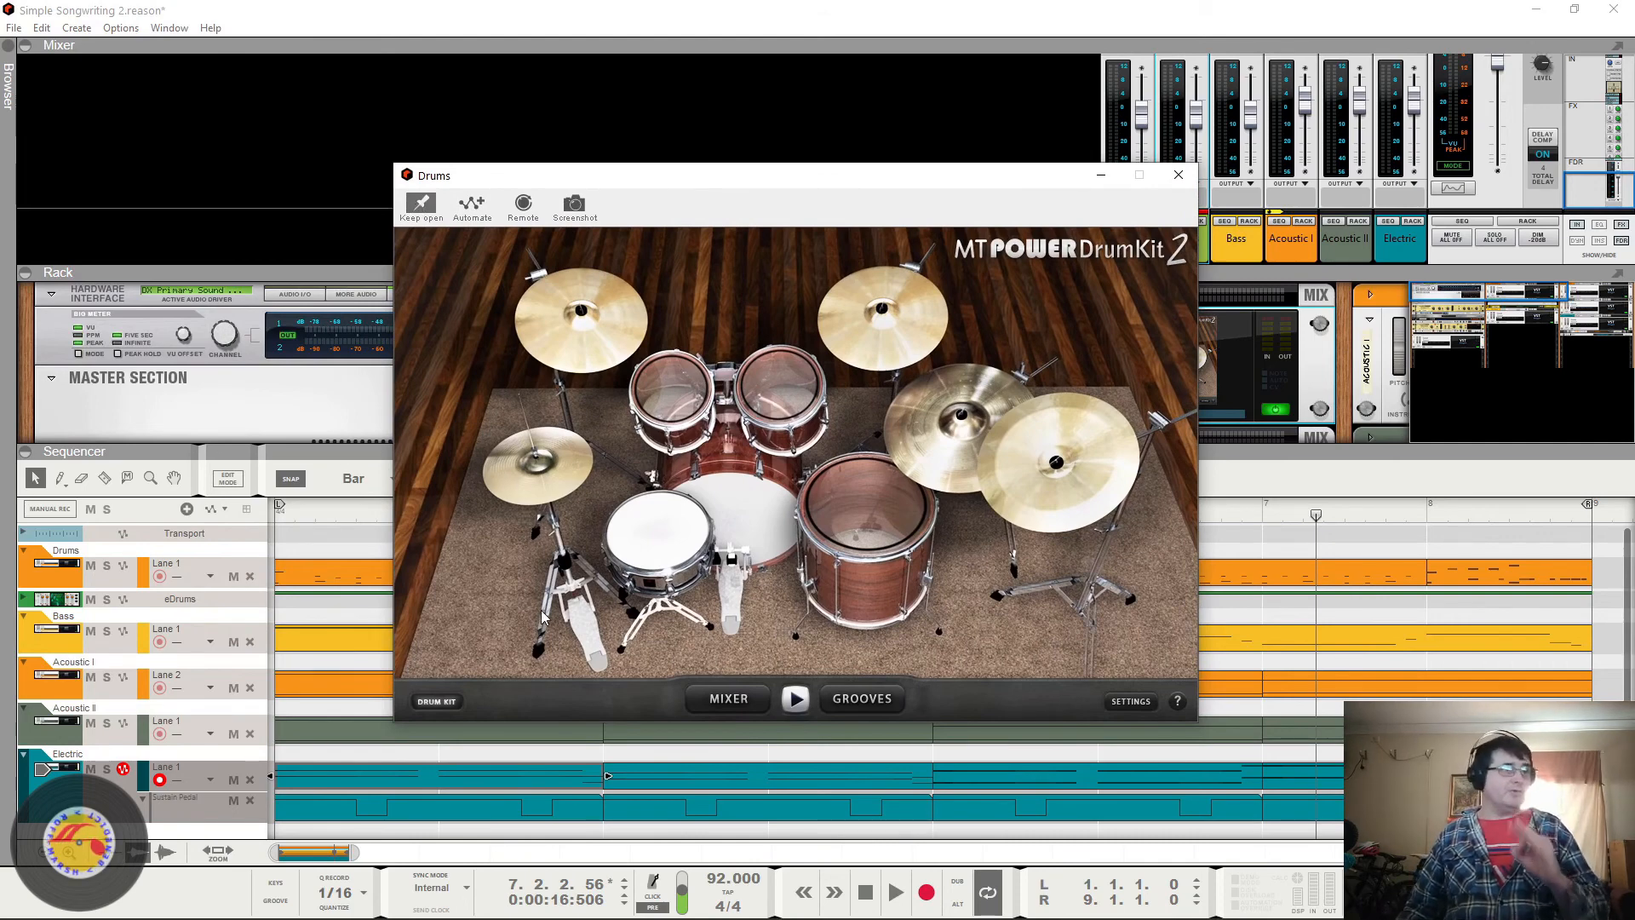
{"action": "left_click_drag", "start_coordinate": [848, 178], "coordinate": [884, 23]}
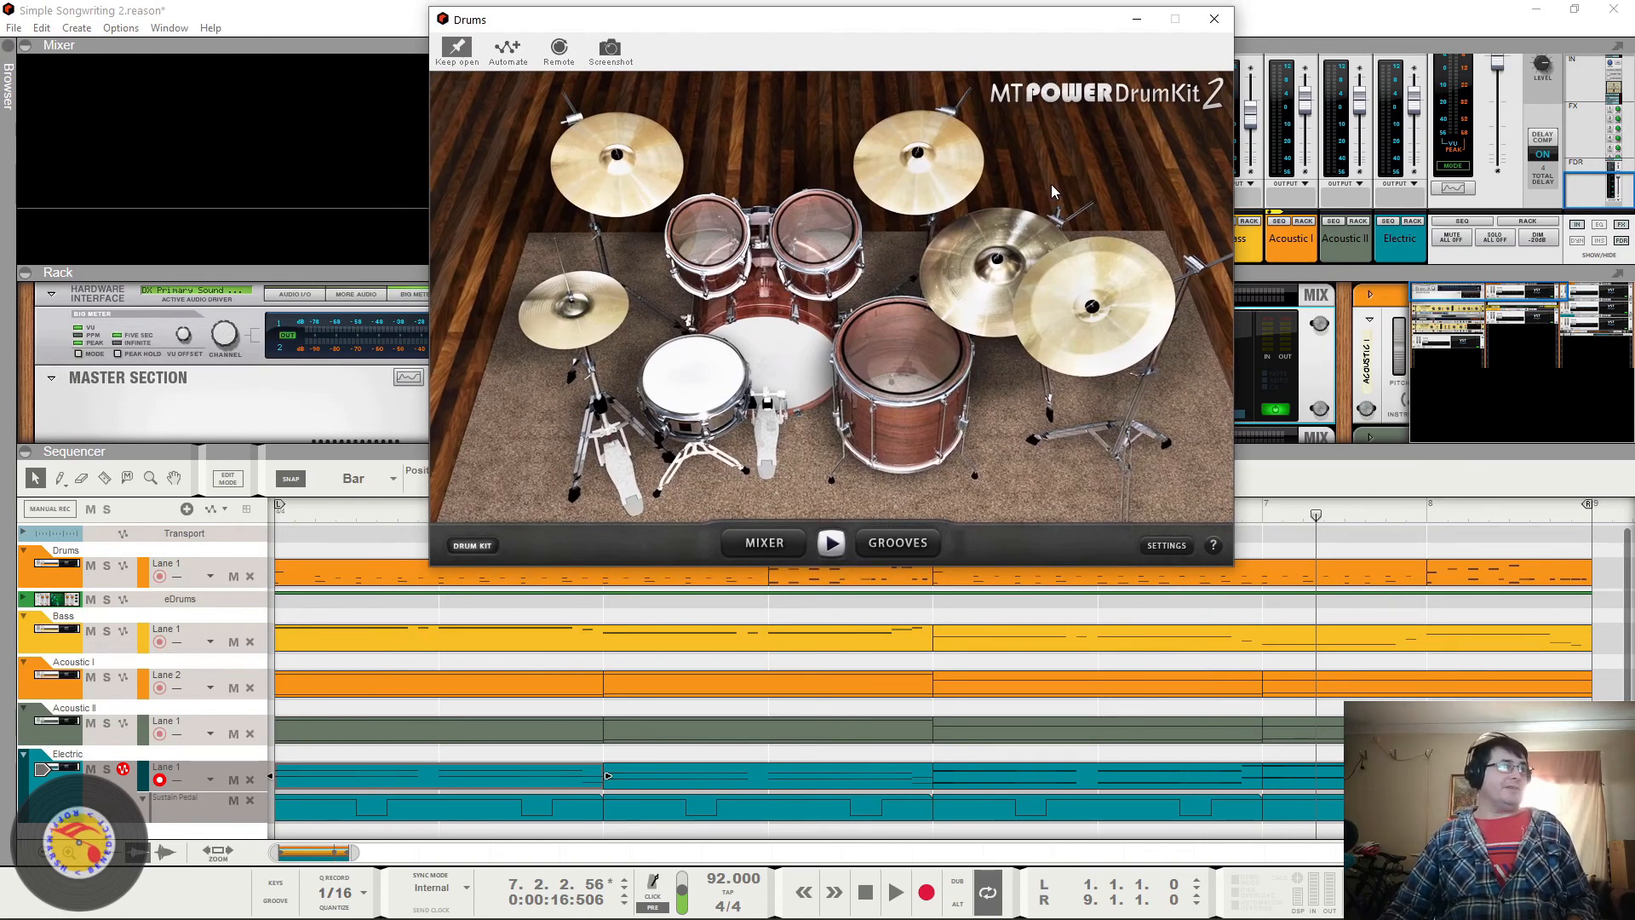
Step: Audition the kick, snare, toms, hi-hat and cymbals of the drum kit one by one
{"action": "left_click", "coordinate": [880, 365]}
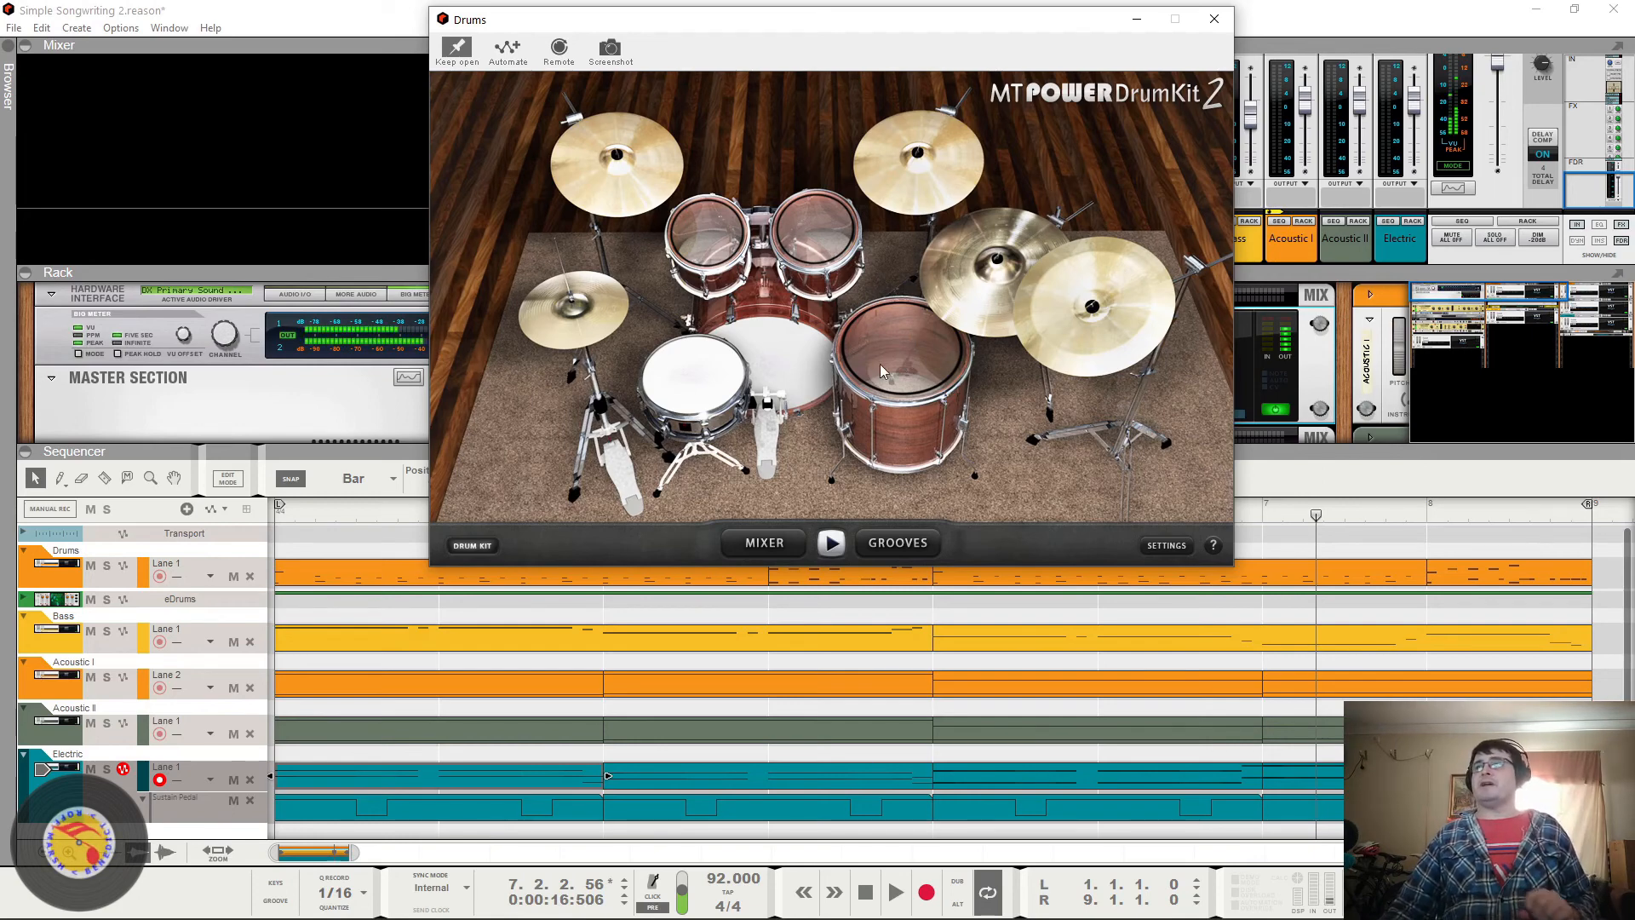
{"action": "left_click", "coordinate": [774, 344]}
{"action": "left_click", "coordinate": [696, 373]}
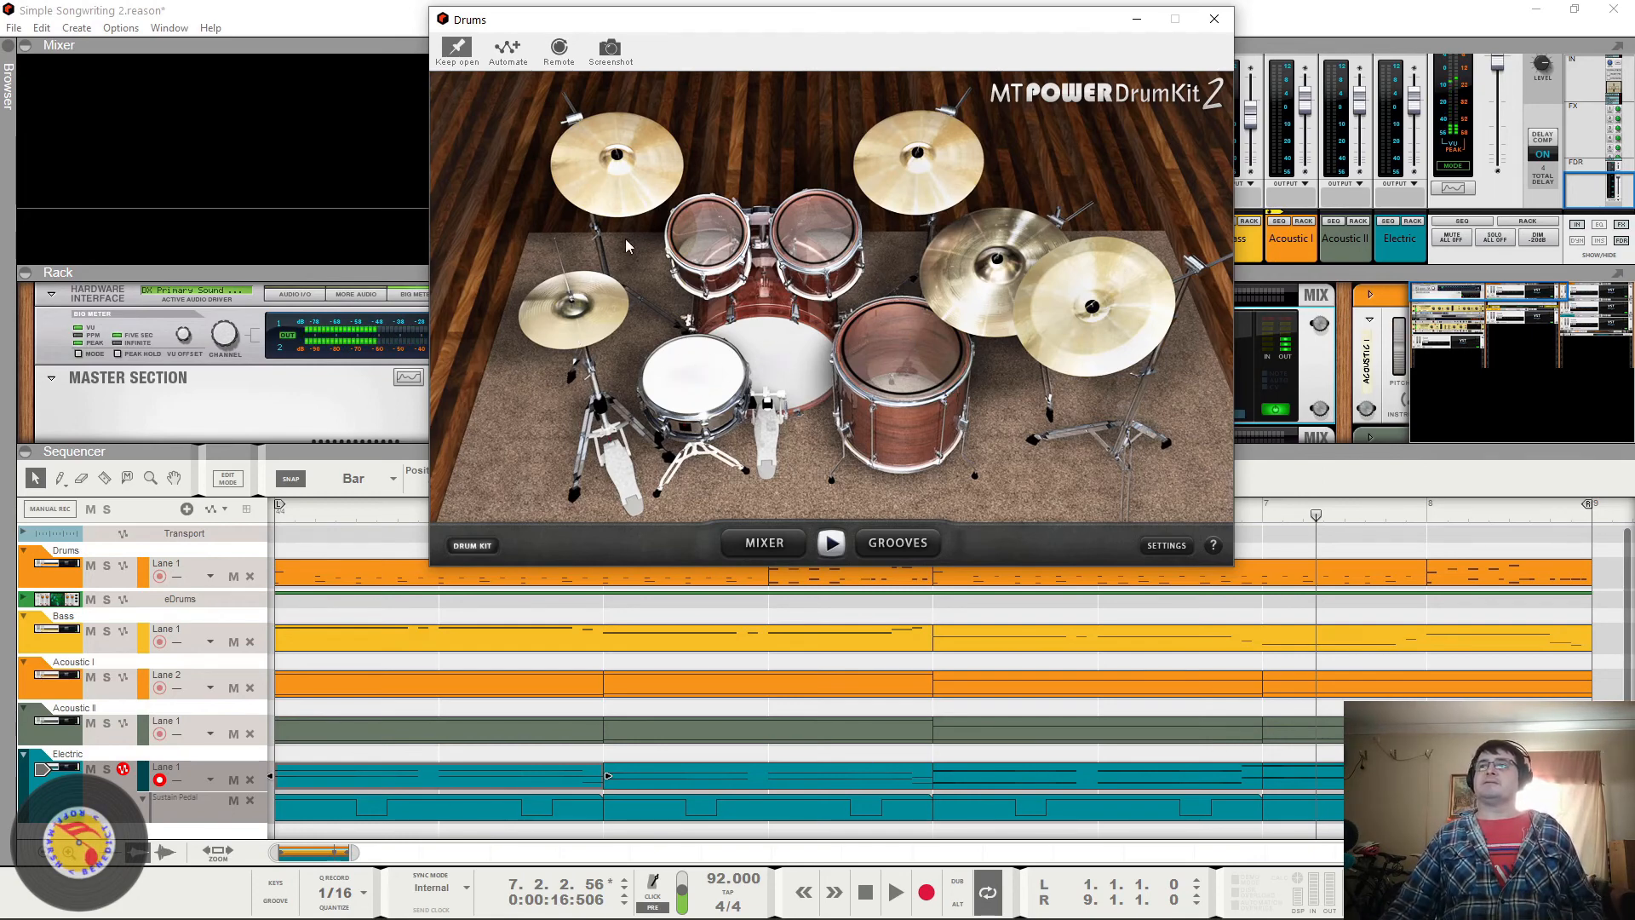
{"action": "left_click", "coordinate": [566, 309]}
{"action": "left_click", "coordinate": [911, 165]}
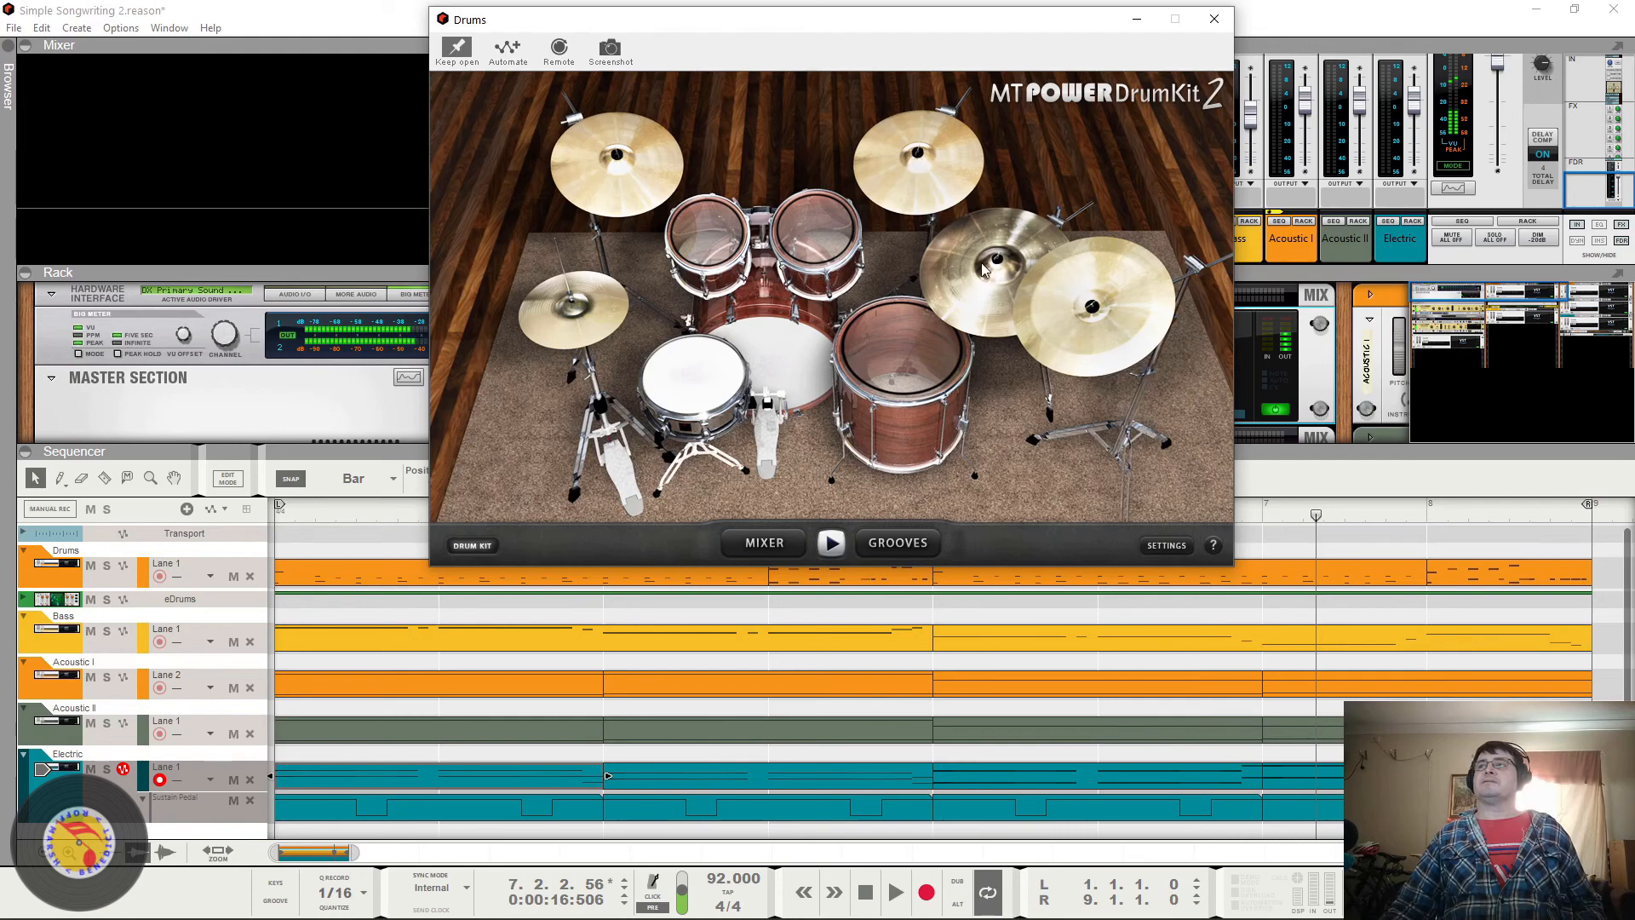
{"action": "left_click", "coordinate": [1076, 315]}
{"action": "left_click", "coordinate": [963, 318]}
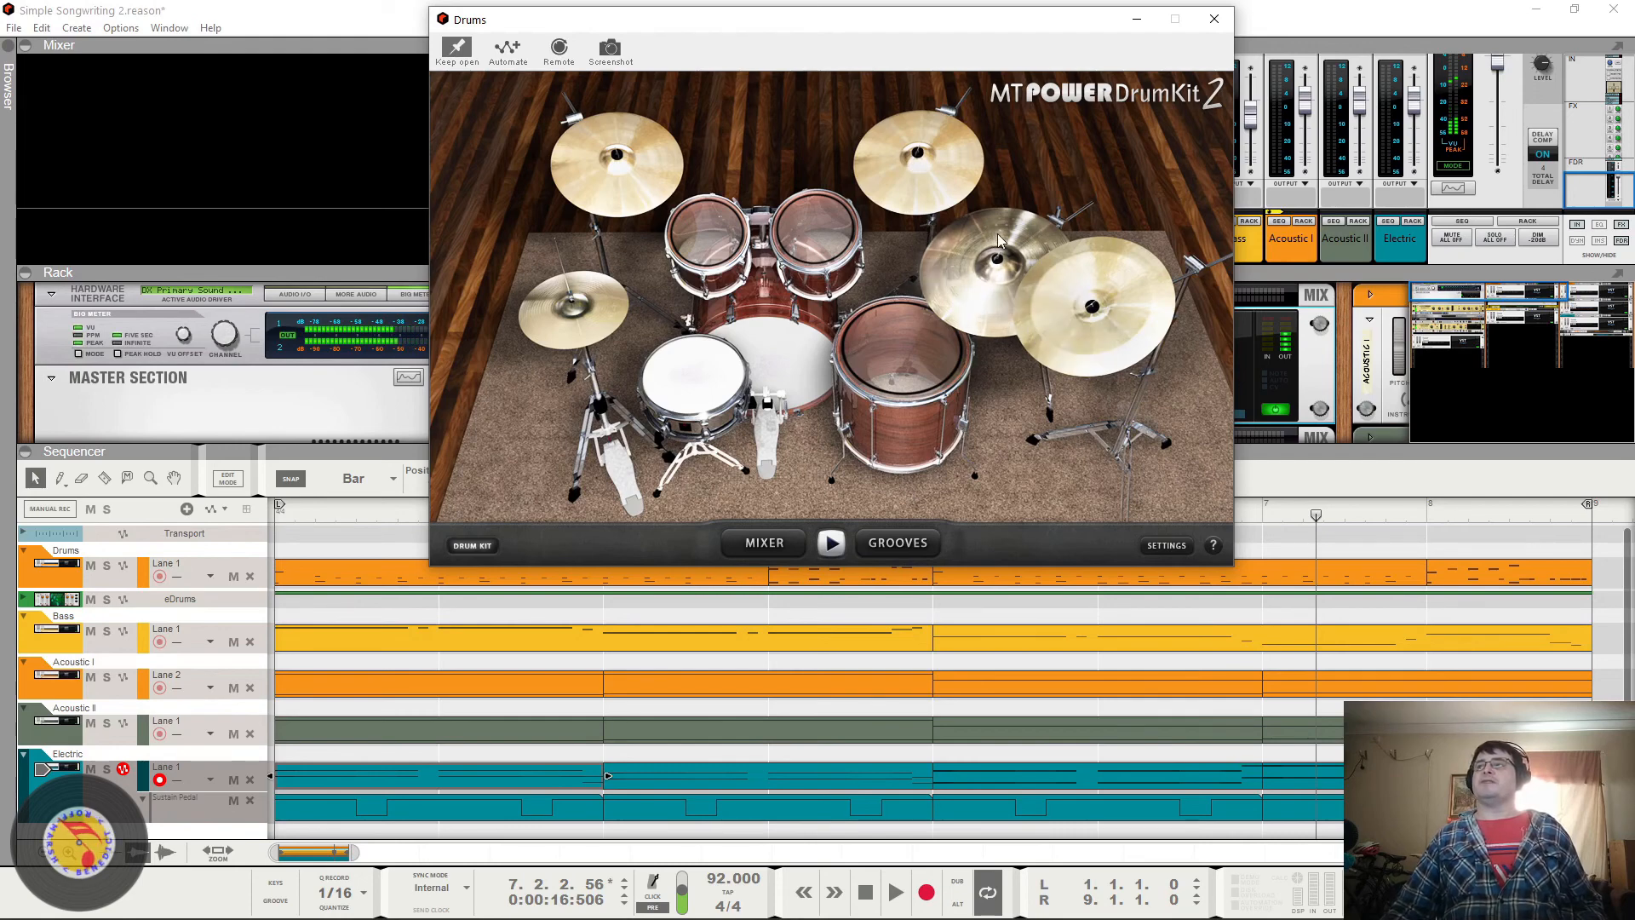
{"action": "left_click", "coordinate": [966, 311]}
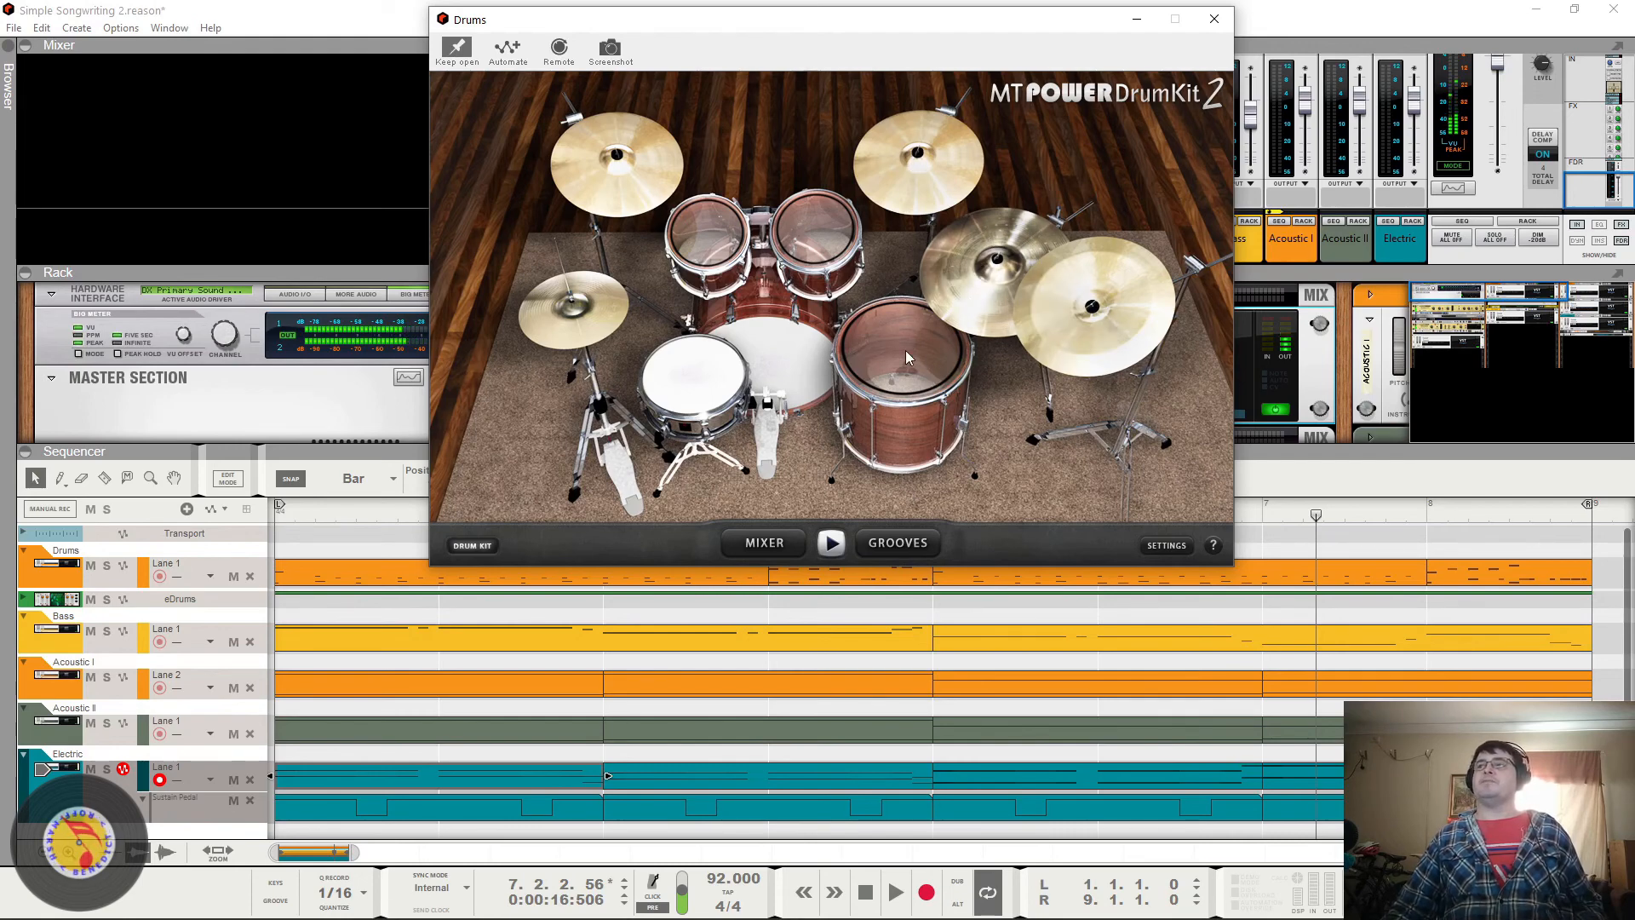
{"action": "left_click", "coordinate": [813, 232]}
{"action": "left_click", "coordinate": [720, 239]}
{"action": "left_click", "coordinate": [763, 357]}
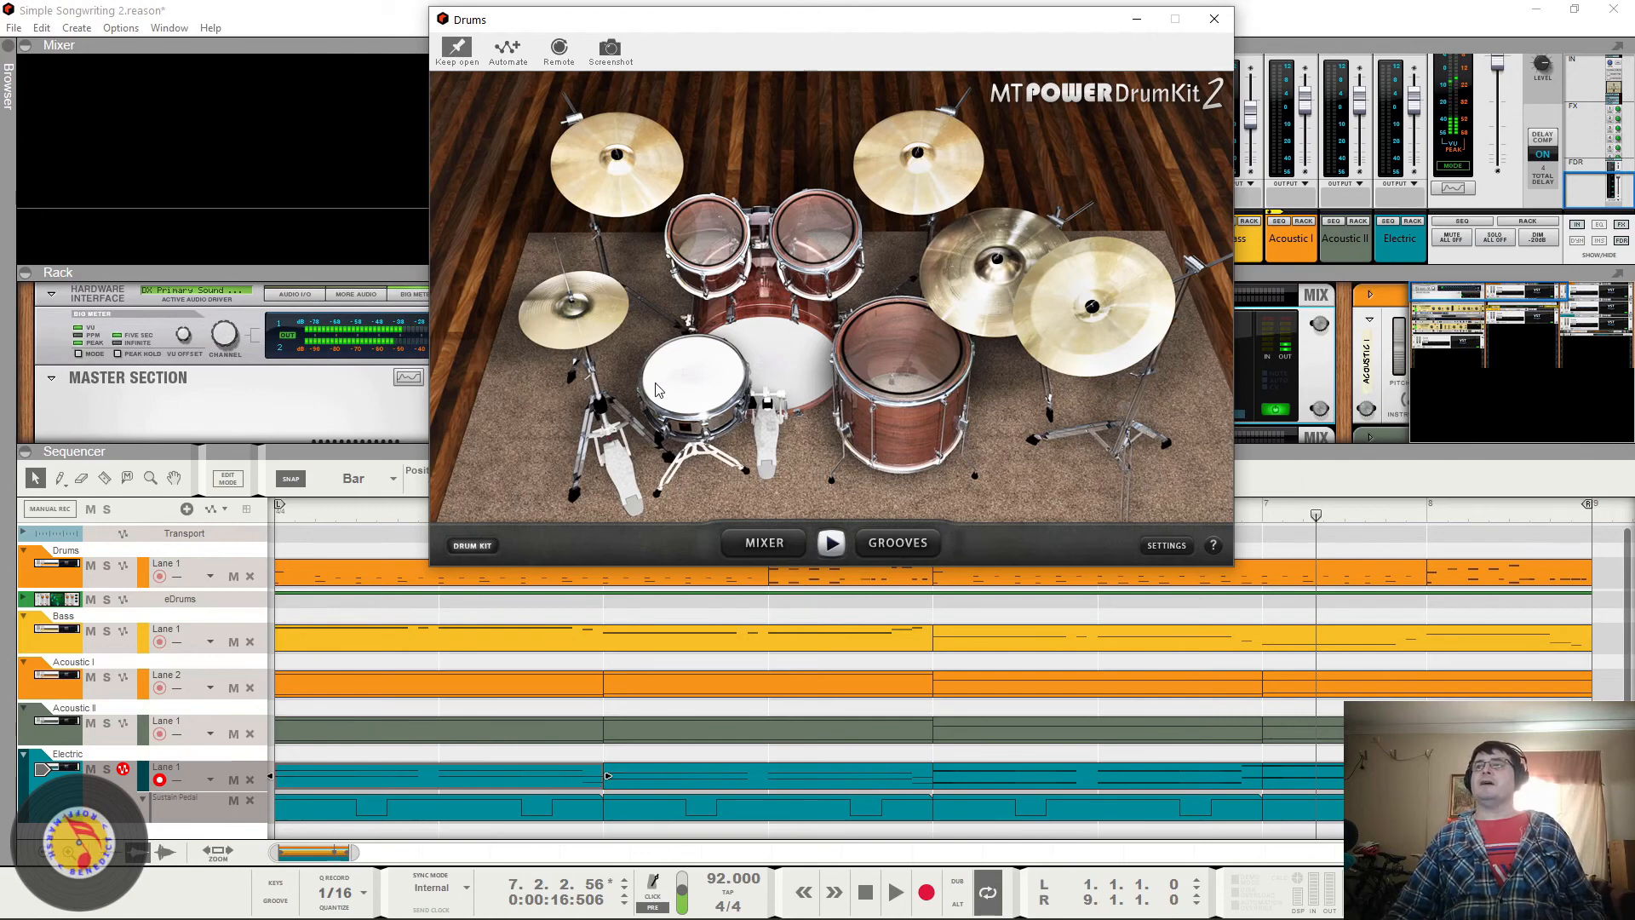
{"action": "left_click", "coordinate": [658, 387]}
{"action": "left_click", "coordinate": [615, 170]}
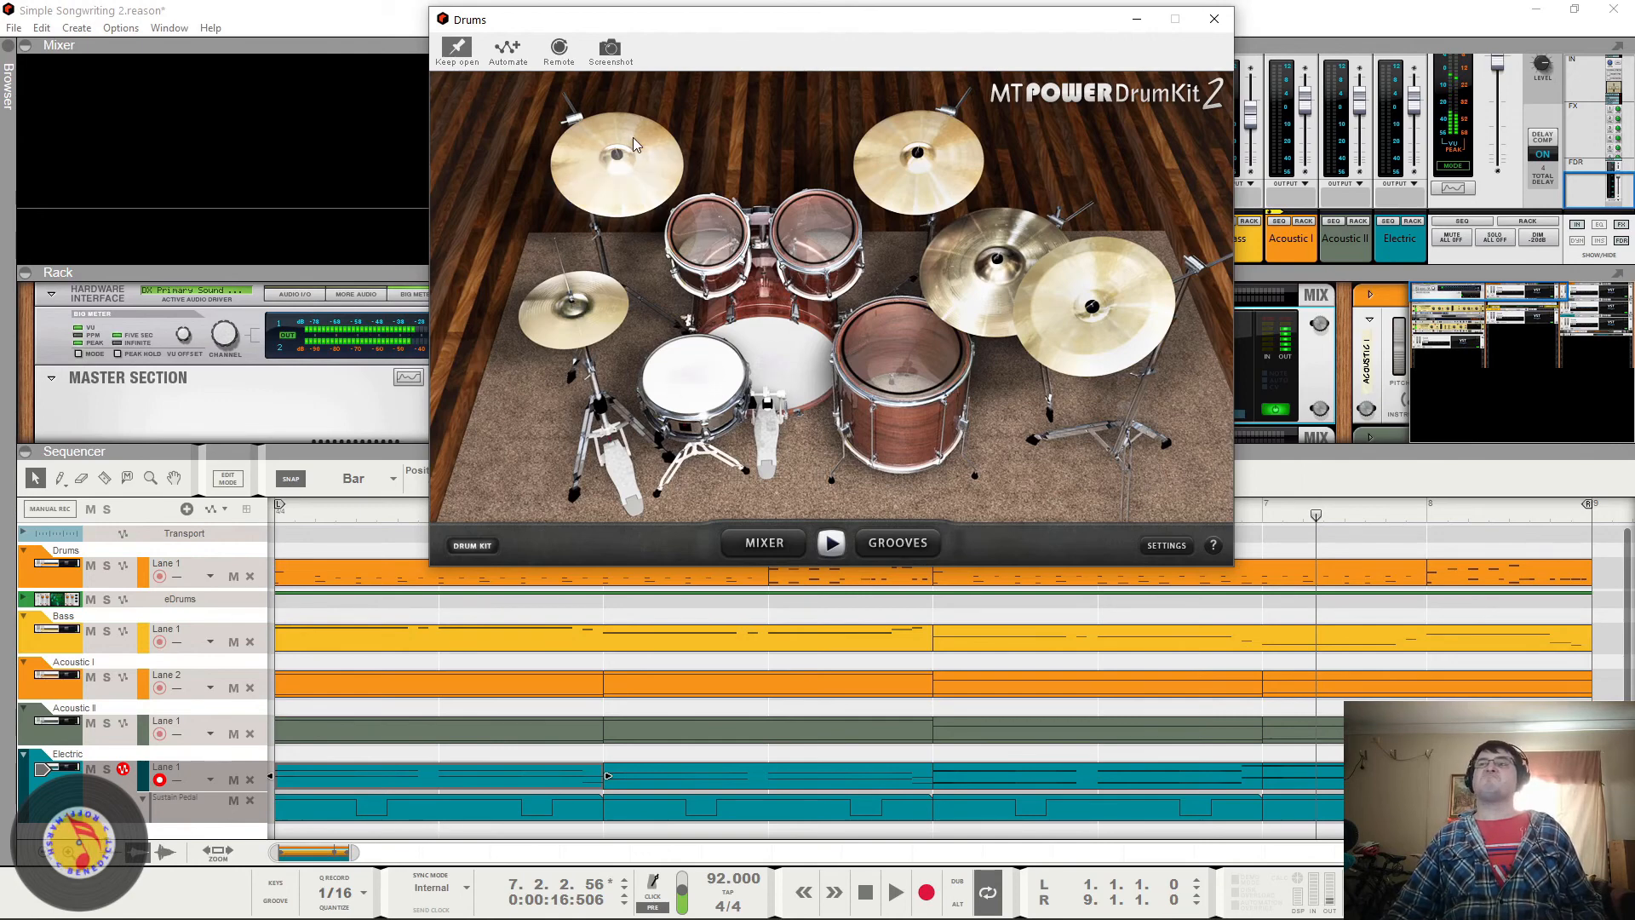
{"action": "left_click", "coordinate": [730, 239]}
{"action": "left_click", "coordinate": [813, 228]}
{"action": "left_click", "coordinate": [744, 421]}
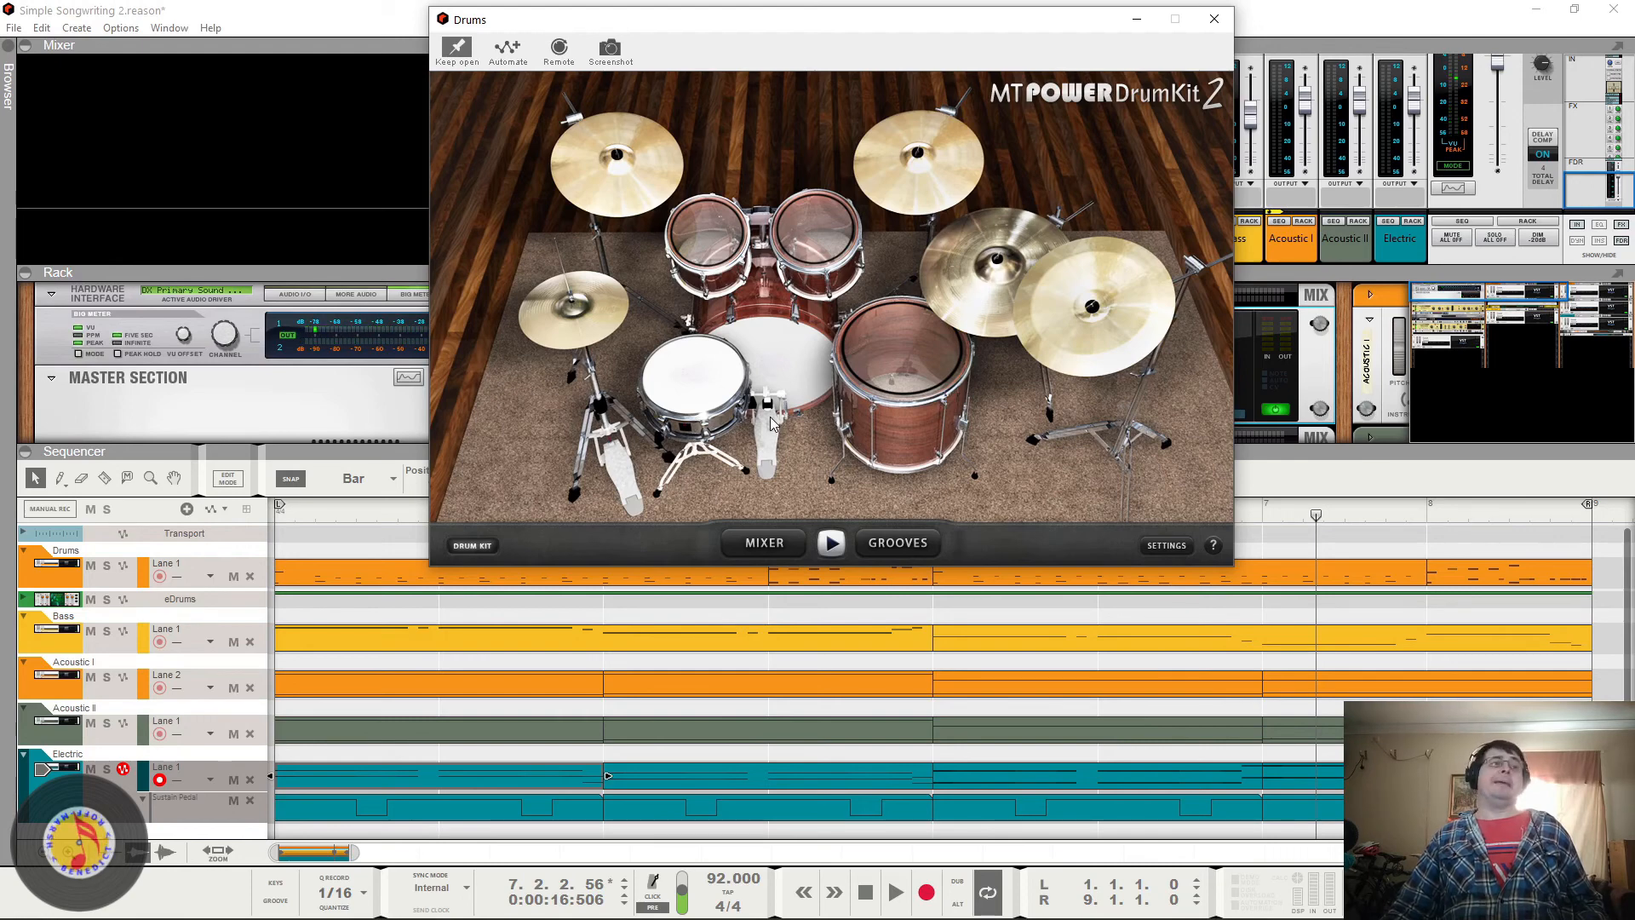
{"action": "left_click", "coordinate": [898, 355]}
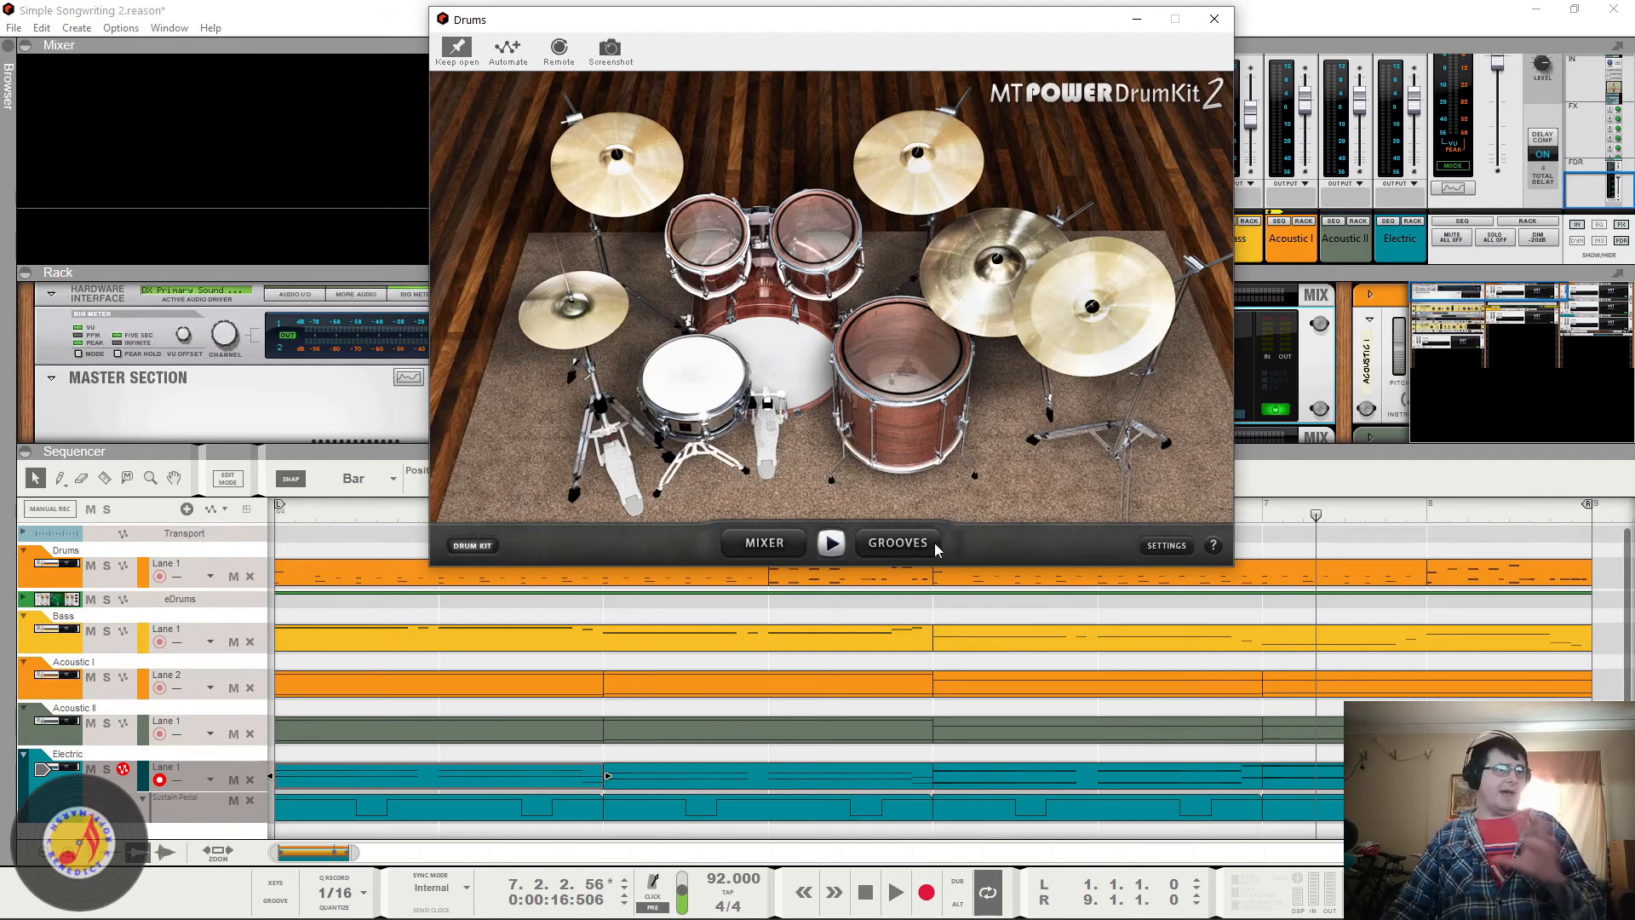
Step: Show the drum kit's internal mixer and play the song while checking the closed hi-hat fader
{"action": "left_click", "coordinate": [783, 546]}
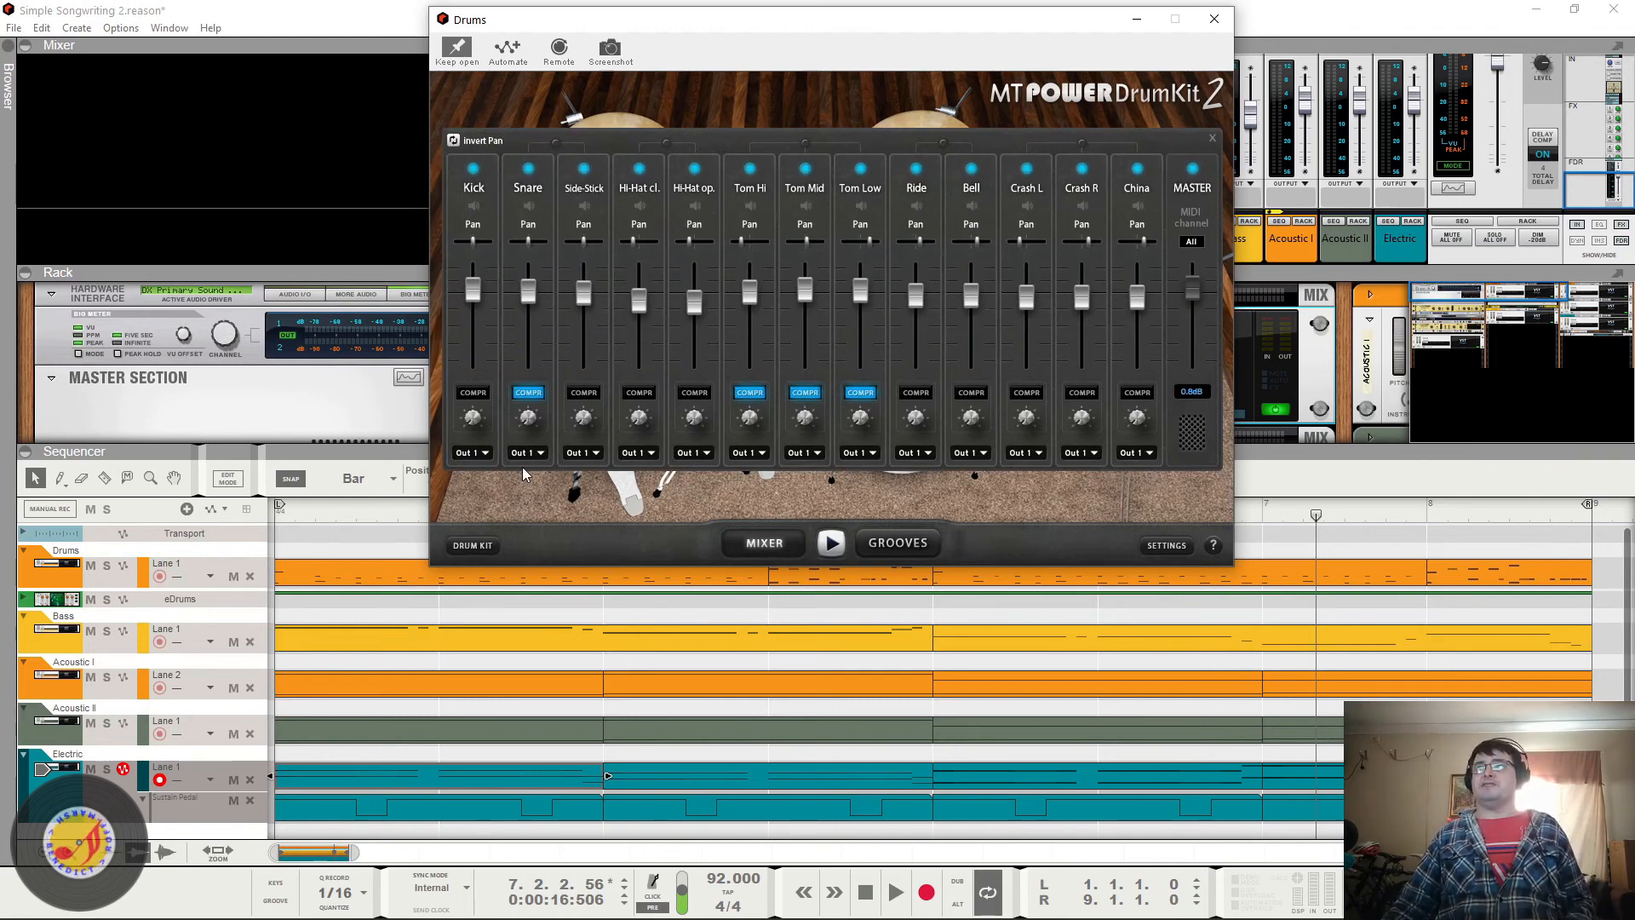
{"action": "key", "text": "space"}
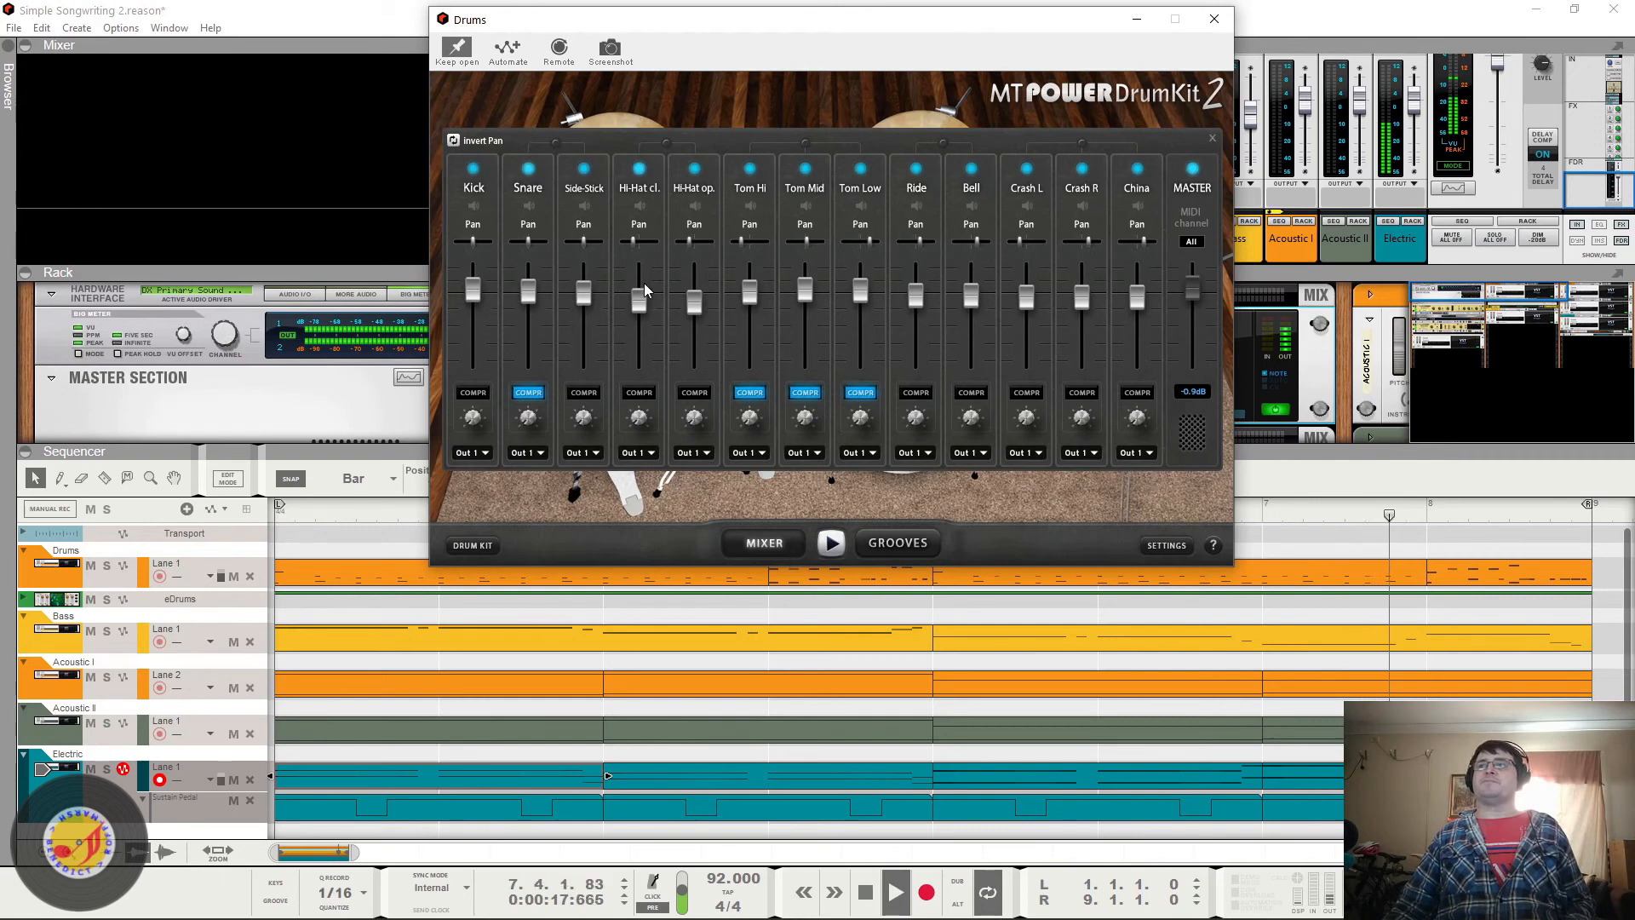
{"action": "mouse_move", "coordinate": [643, 303]}
{"action": "left_mouse_down"}
{"action": "mouse_move", "coordinate": [644, 359]}
{"action": "mouse_move", "coordinate": [645, 300]}
{"action": "left_mouse_up"}
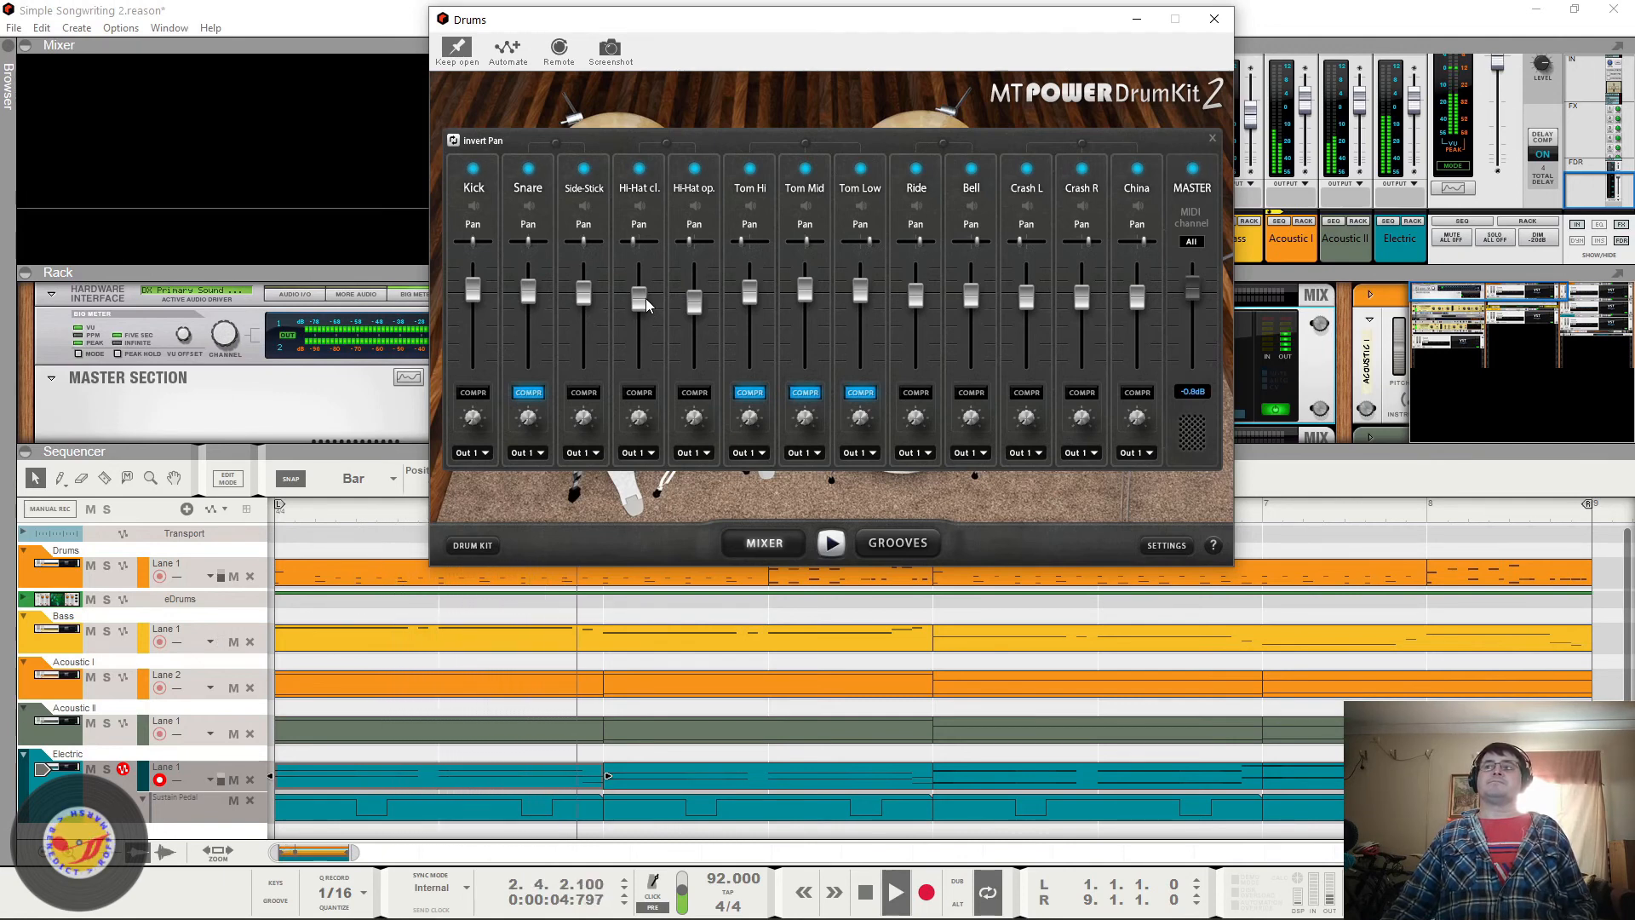
{"action": "key", "text": "space"}
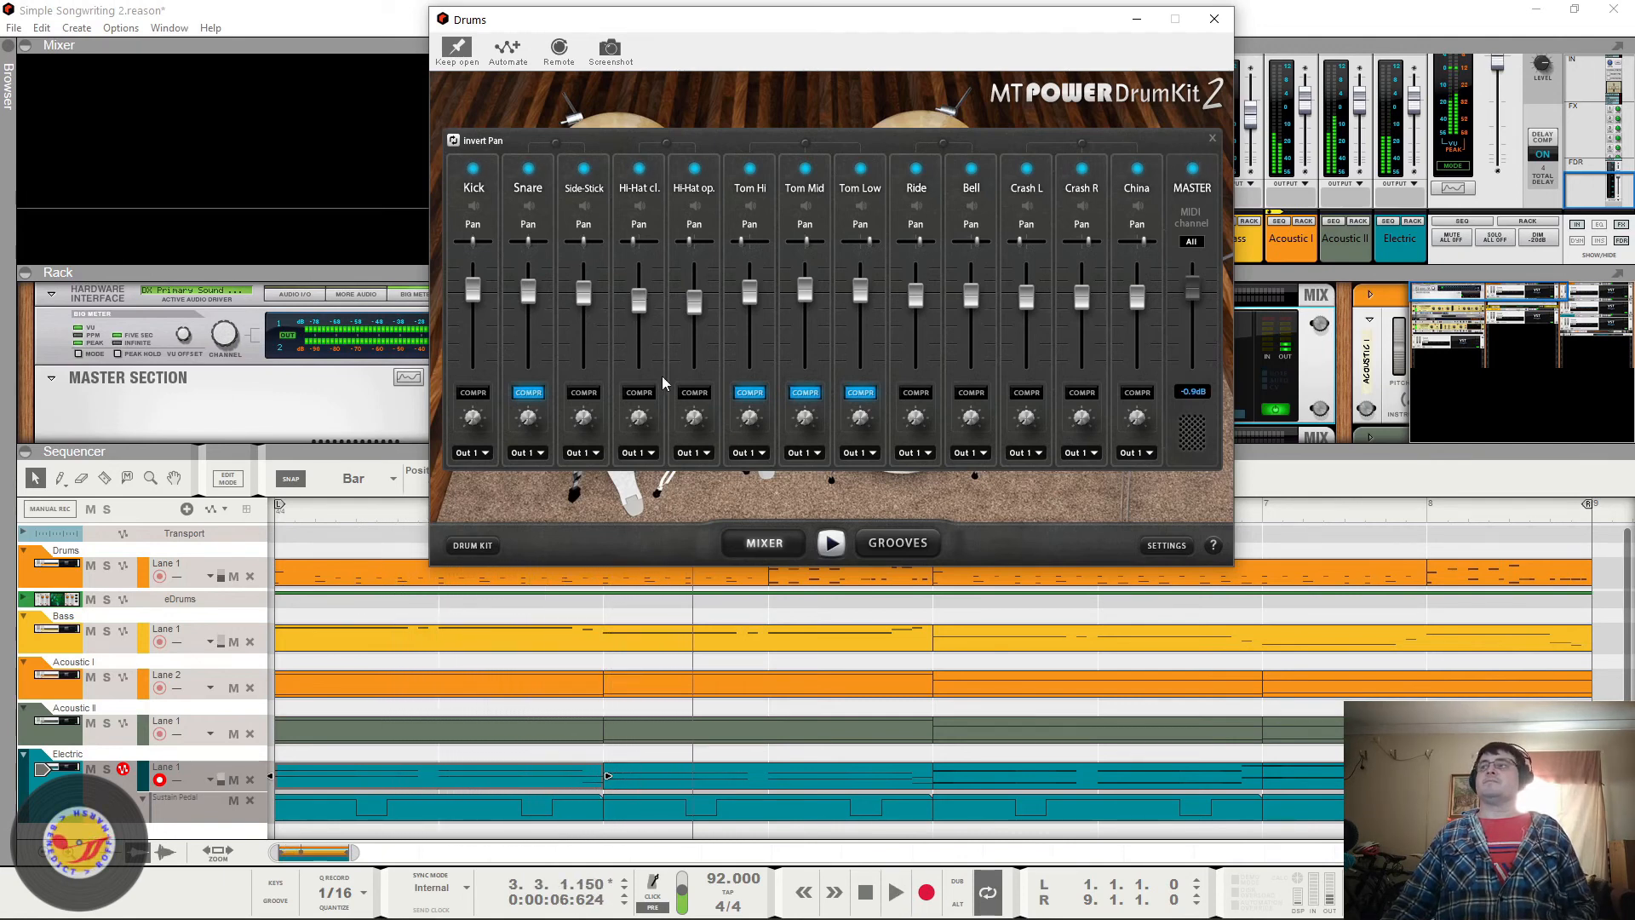
Step: Show the drum kit's grooves browser and remove all four grooves, G06, G12, G03 and G01, from the composer
{"action": "left_click", "coordinate": [891, 538]}
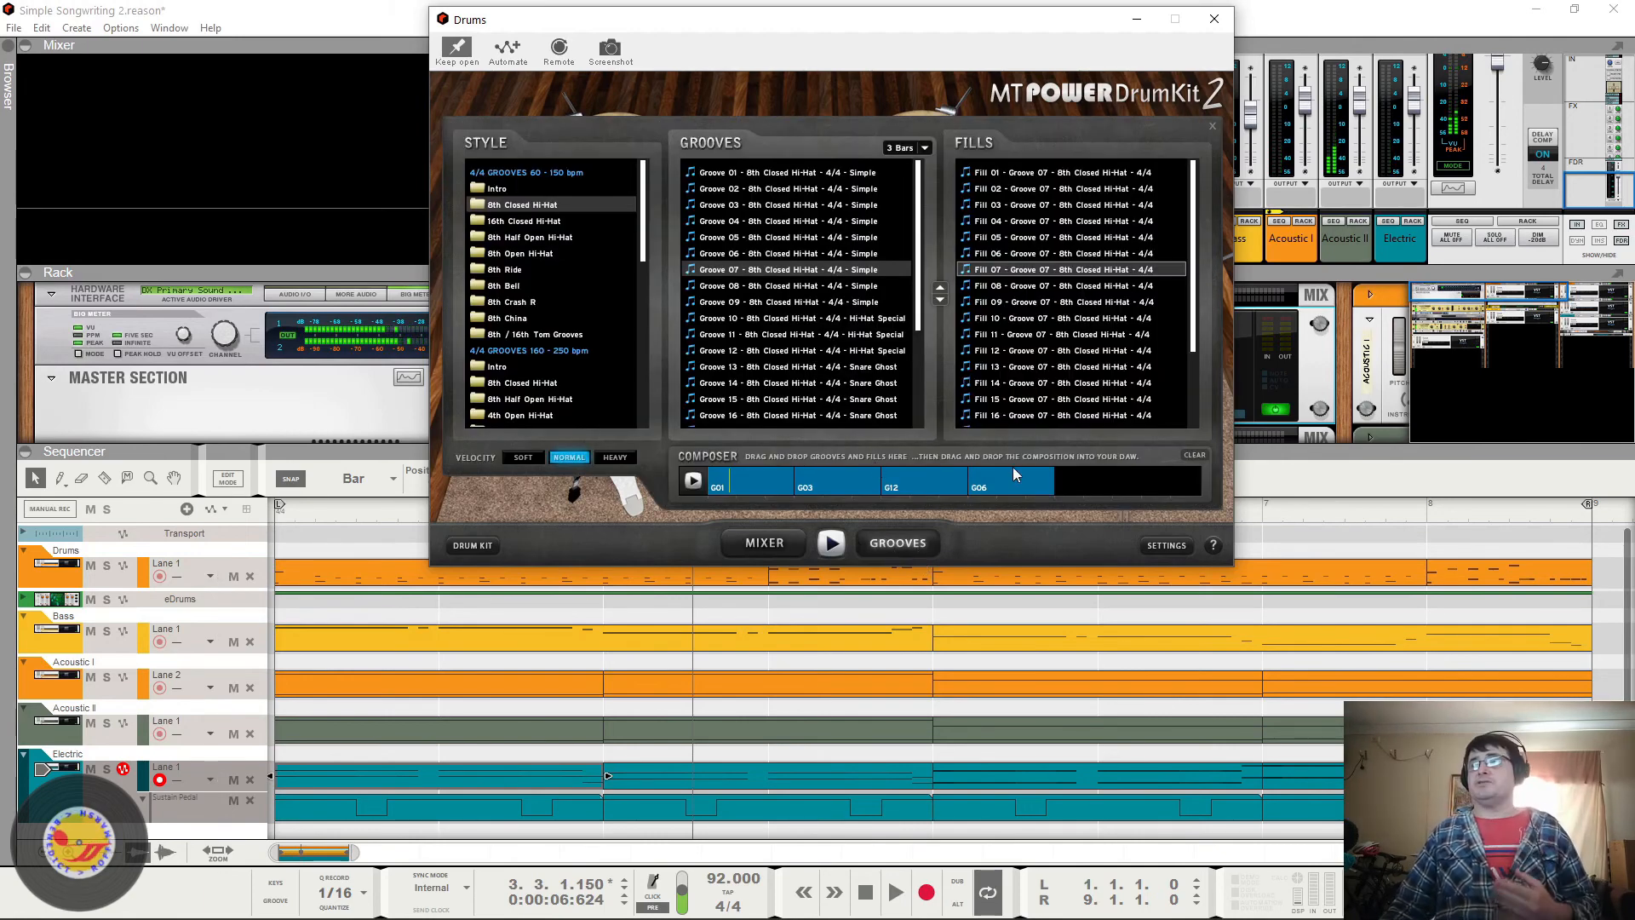
{"action": "left_click", "coordinate": [1049, 470]}
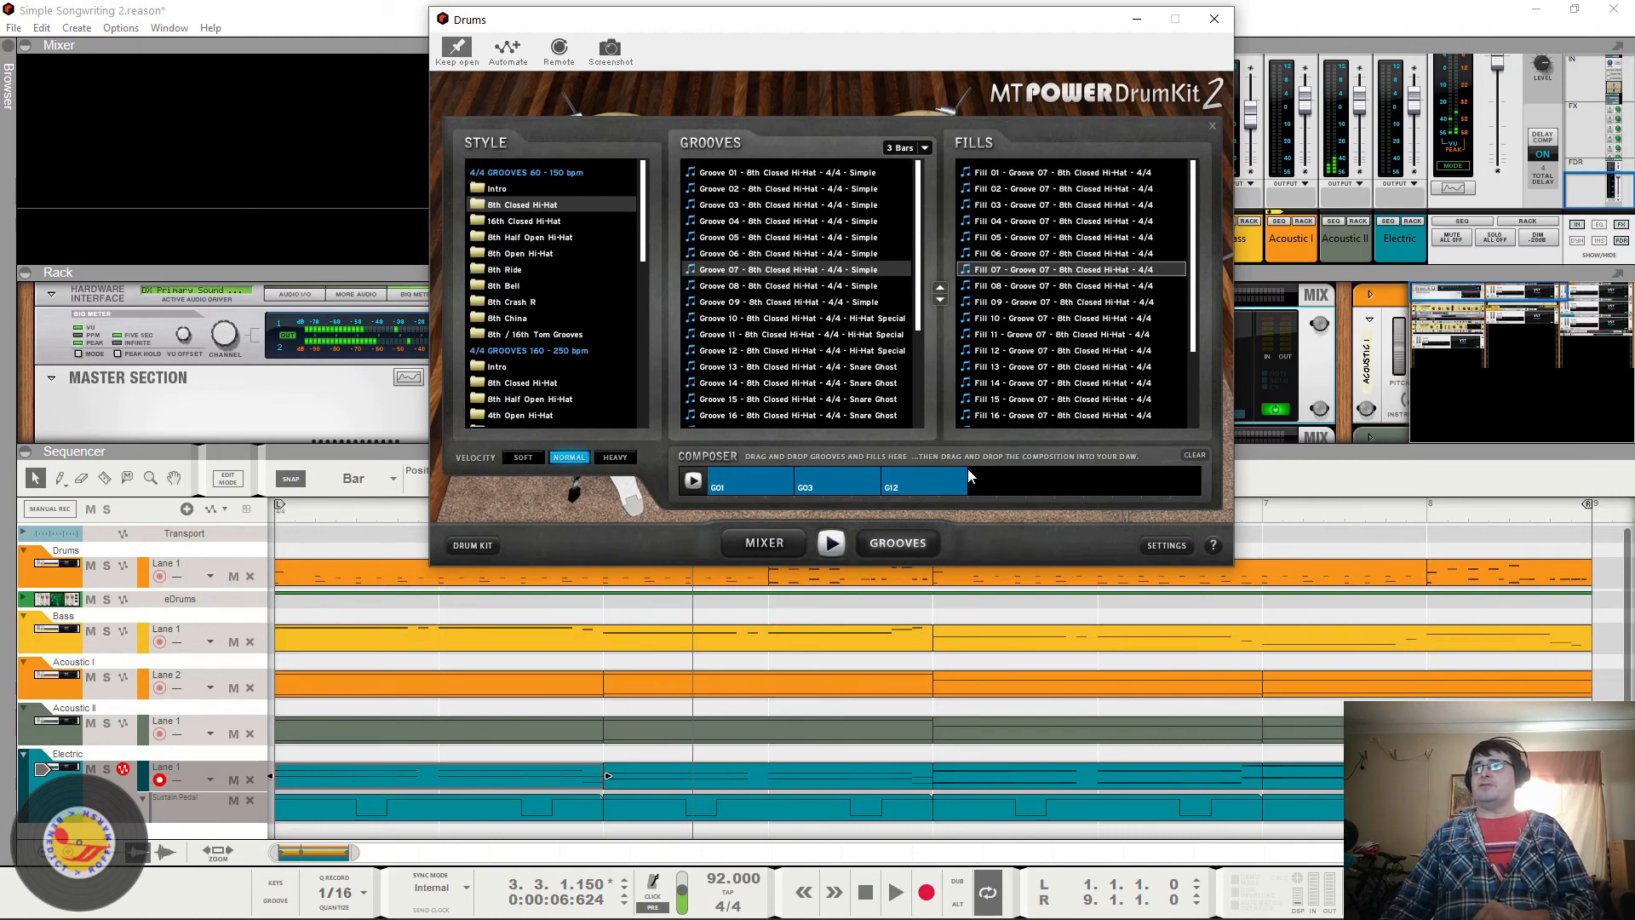
{"action": "left_click", "coordinate": [963, 471]}
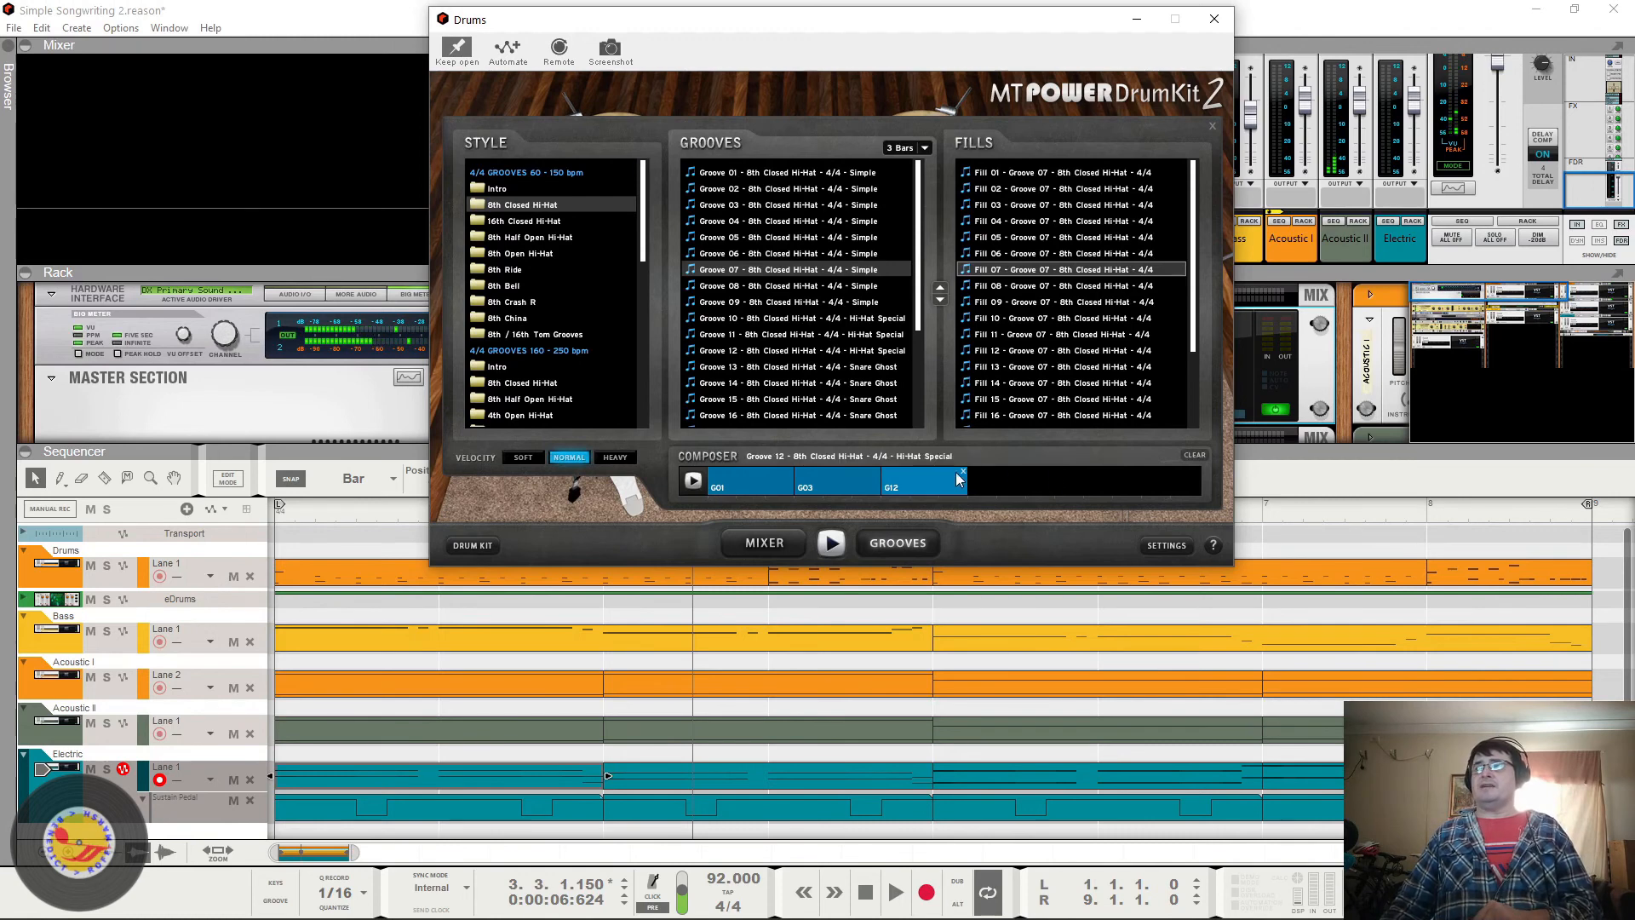
{"action": "left_click", "coordinate": [875, 471]}
{"action": "left_click", "coordinate": [790, 471]}
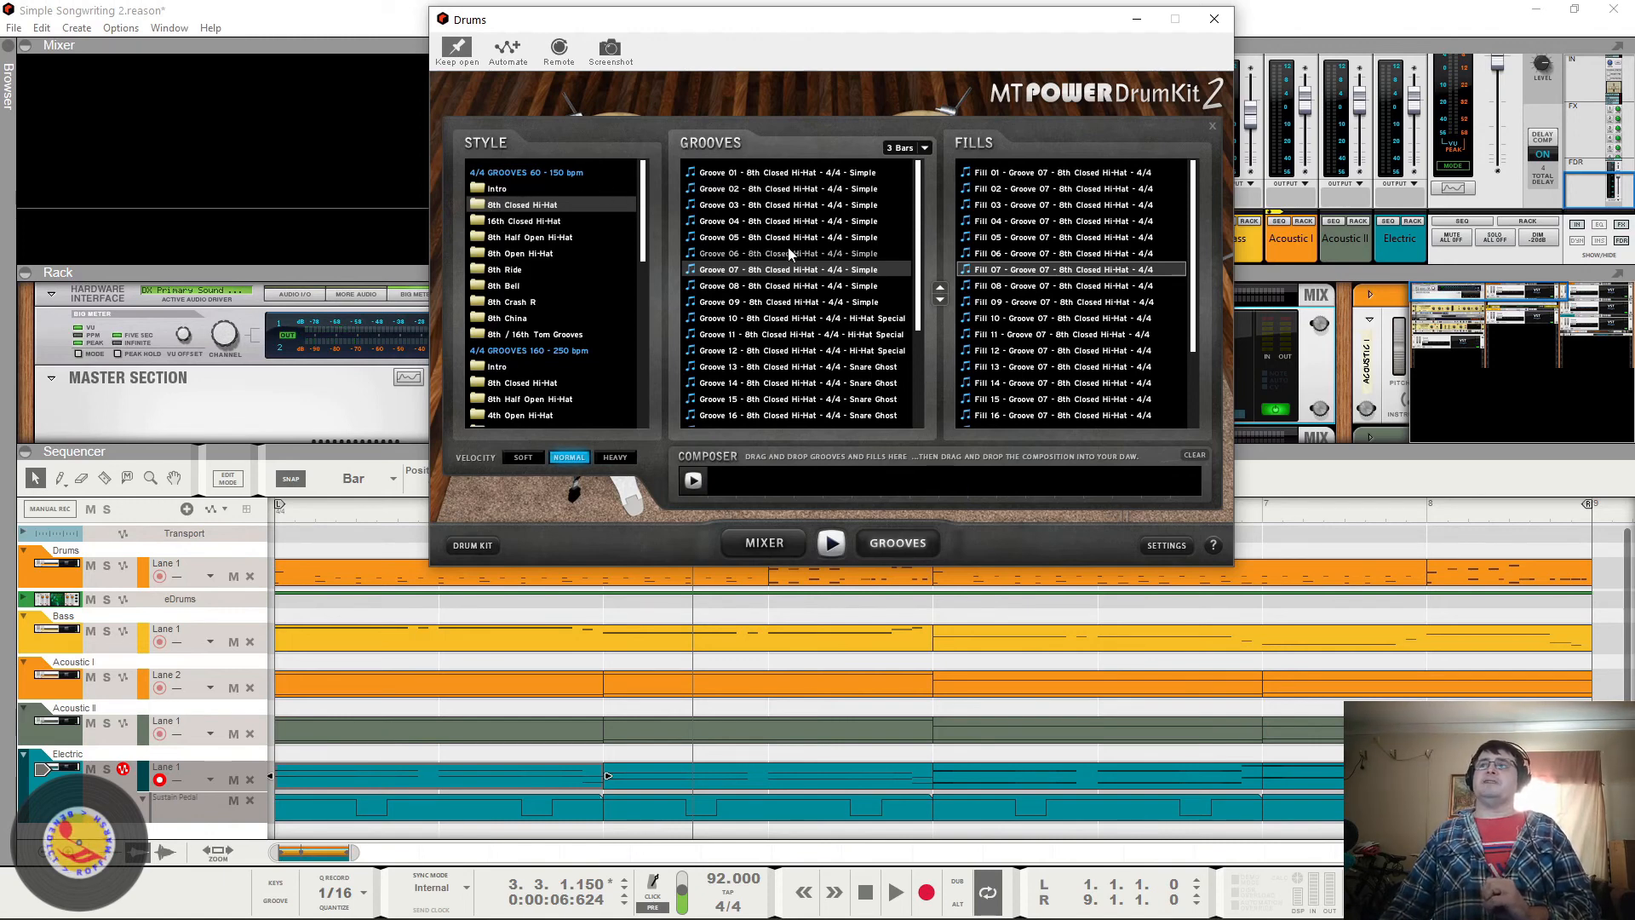
Step: Preview Groove 09 of the 8th Closed Hi-Hat style and look through the other grooves in that style
{"action": "left_click", "coordinate": [766, 302]}
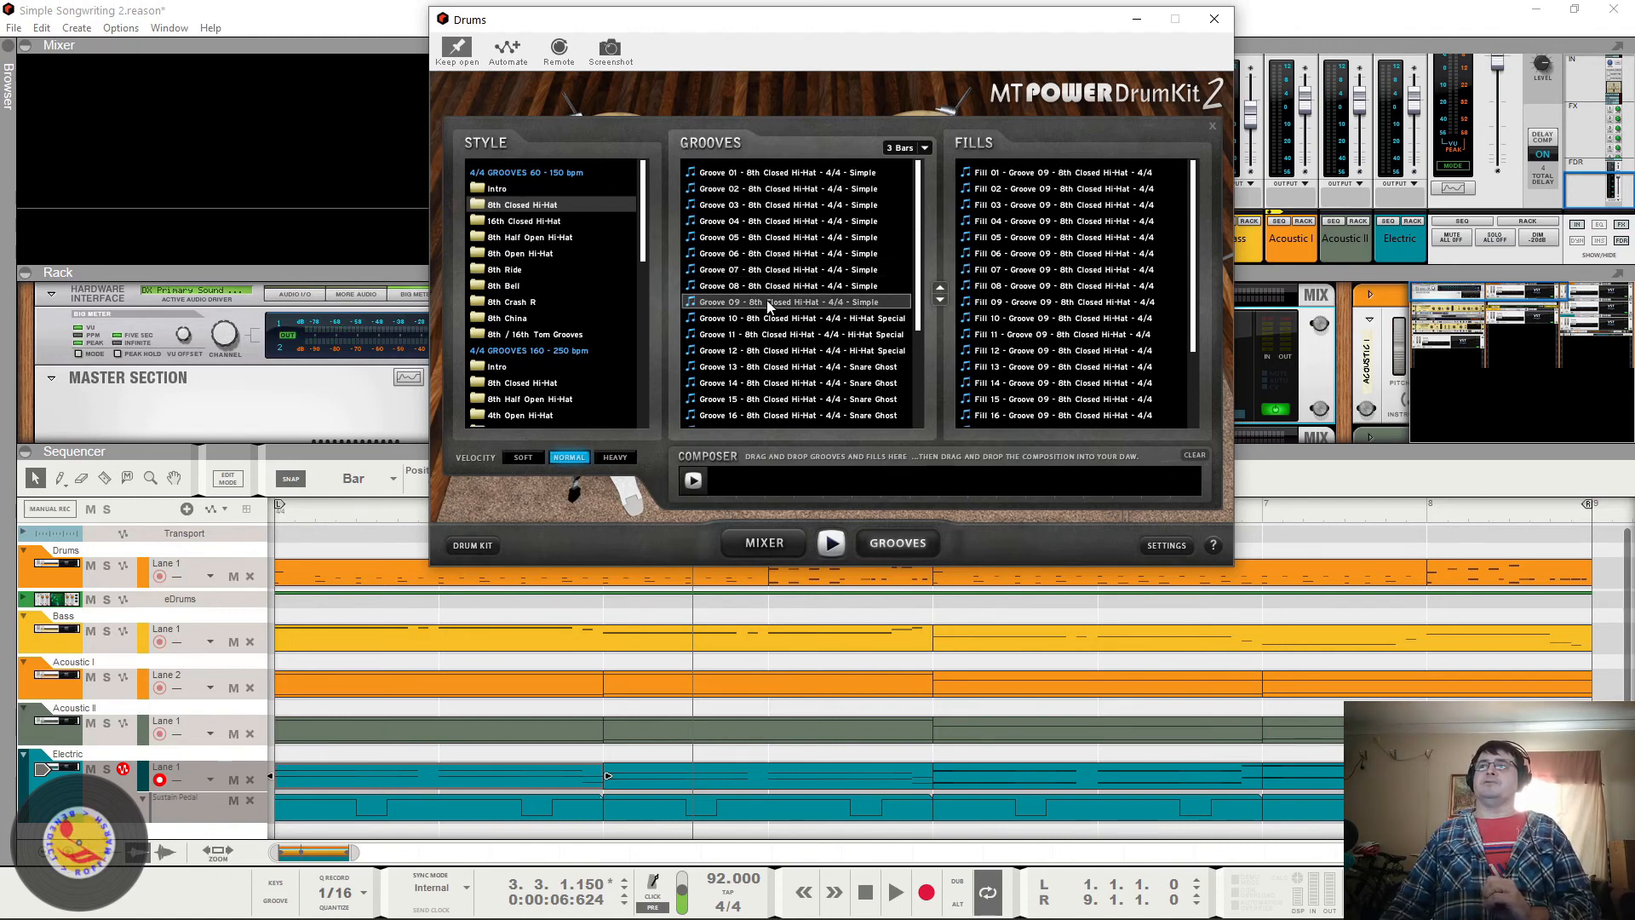
{"action": "left_click", "coordinate": [826, 544]}
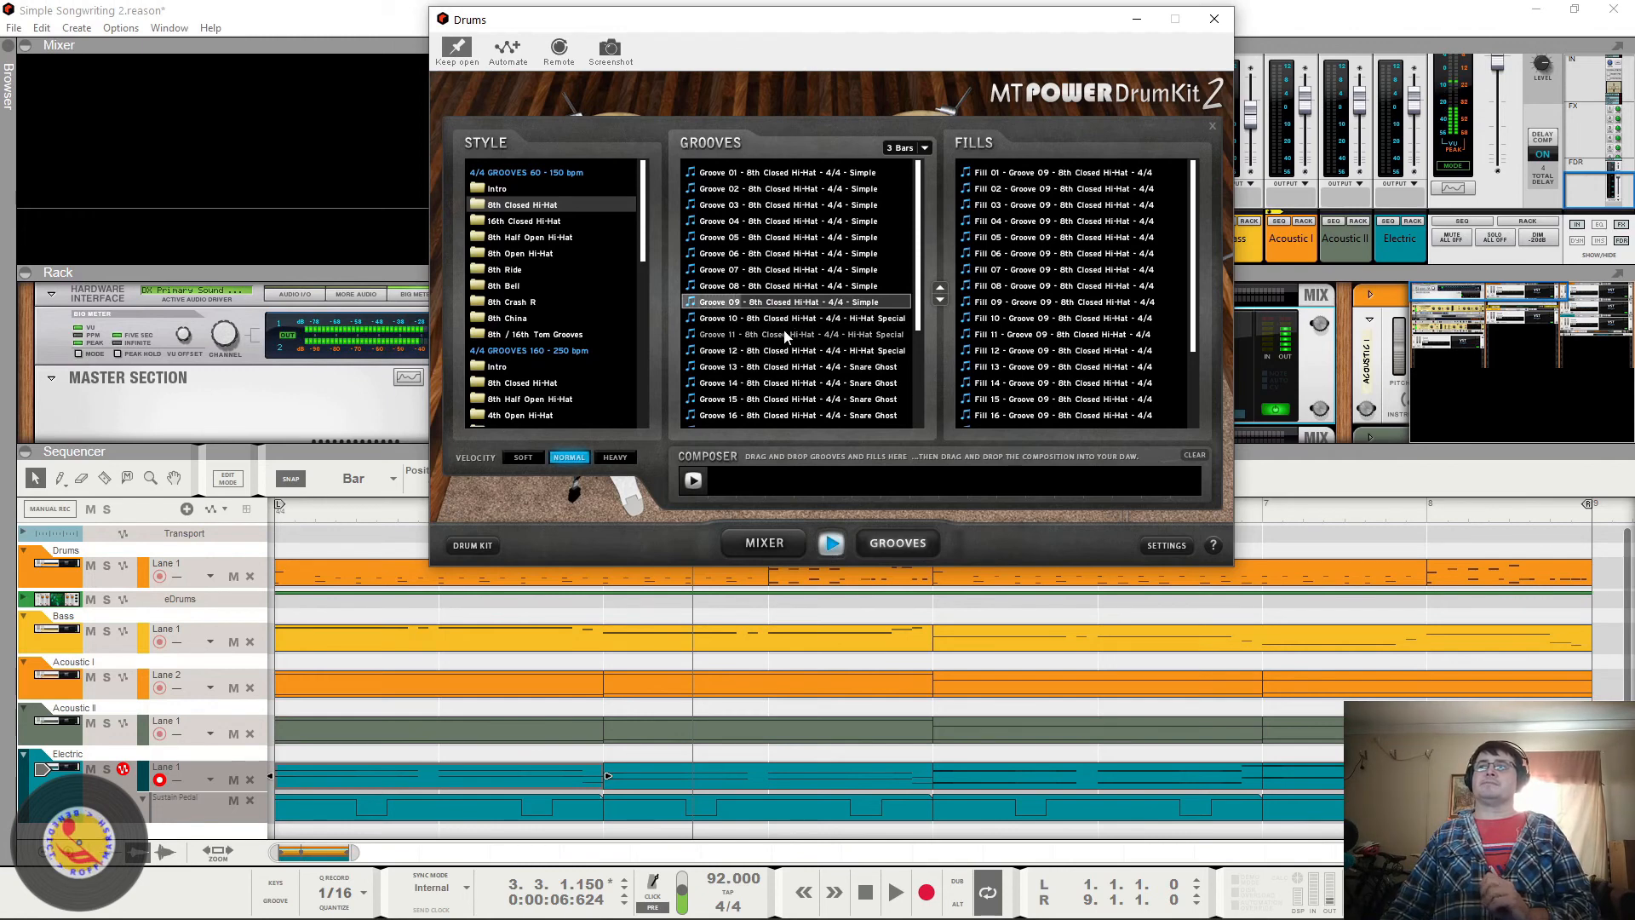
{"action": "scroll", "coordinate": [788, 340], "scroll_direction": "down", "scroll_amount": 3}
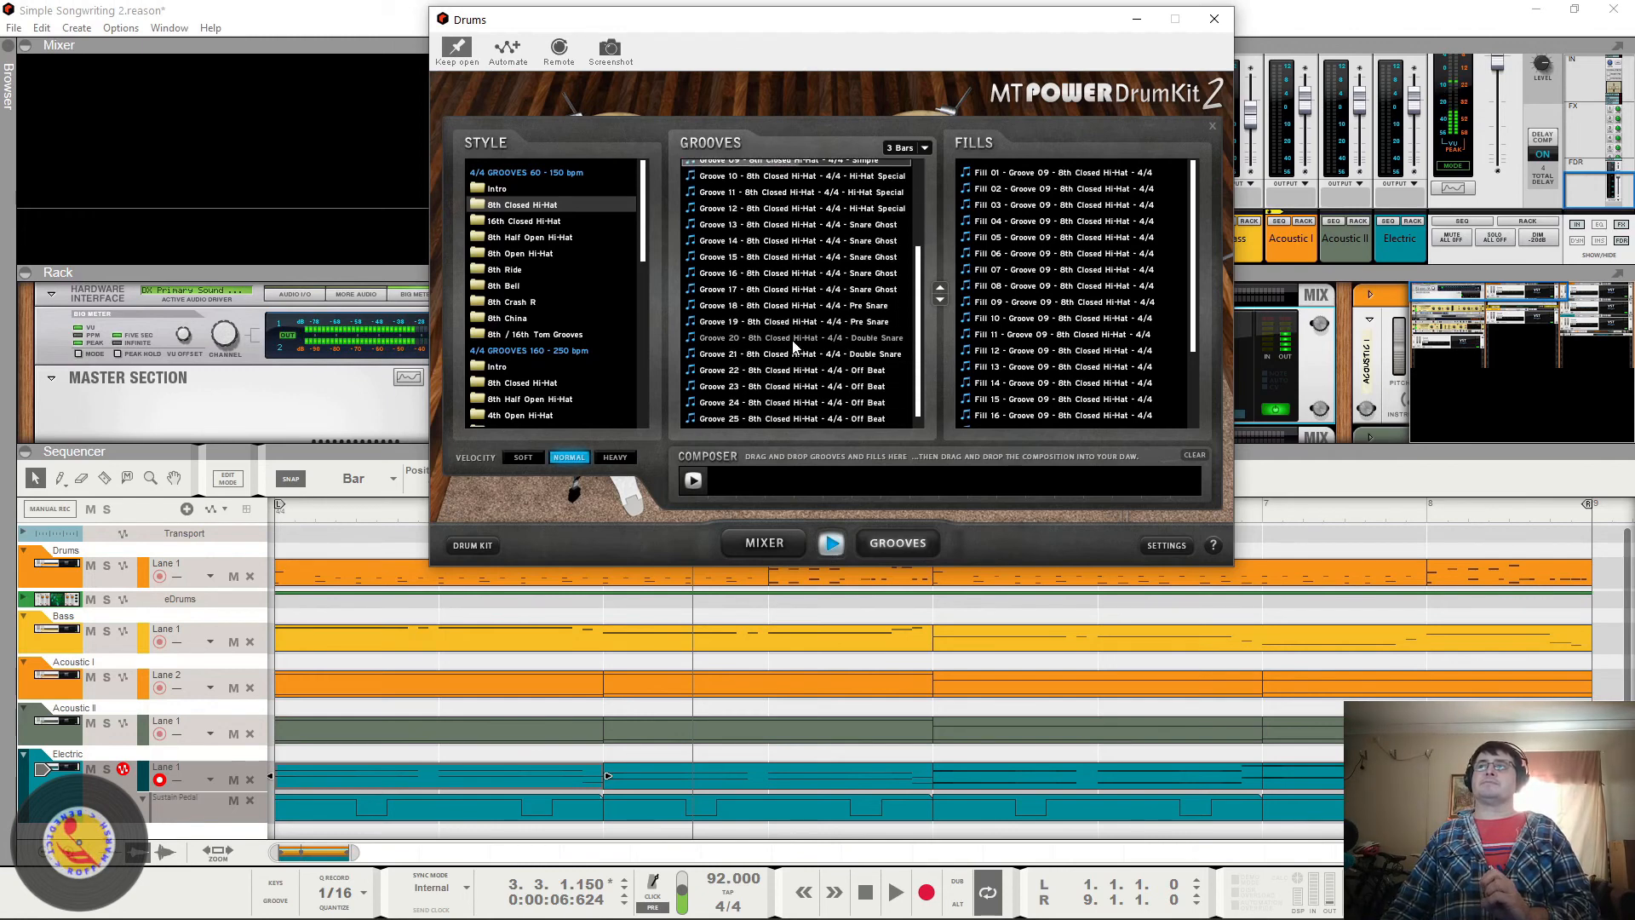
{"action": "scroll", "coordinate": [793, 345], "scroll_direction": "up", "scroll_amount": 2}
Step: Try a groove length of 4 bars and set it back to 3 bars
{"action": "left_click", "coordinate": [925, 148]}
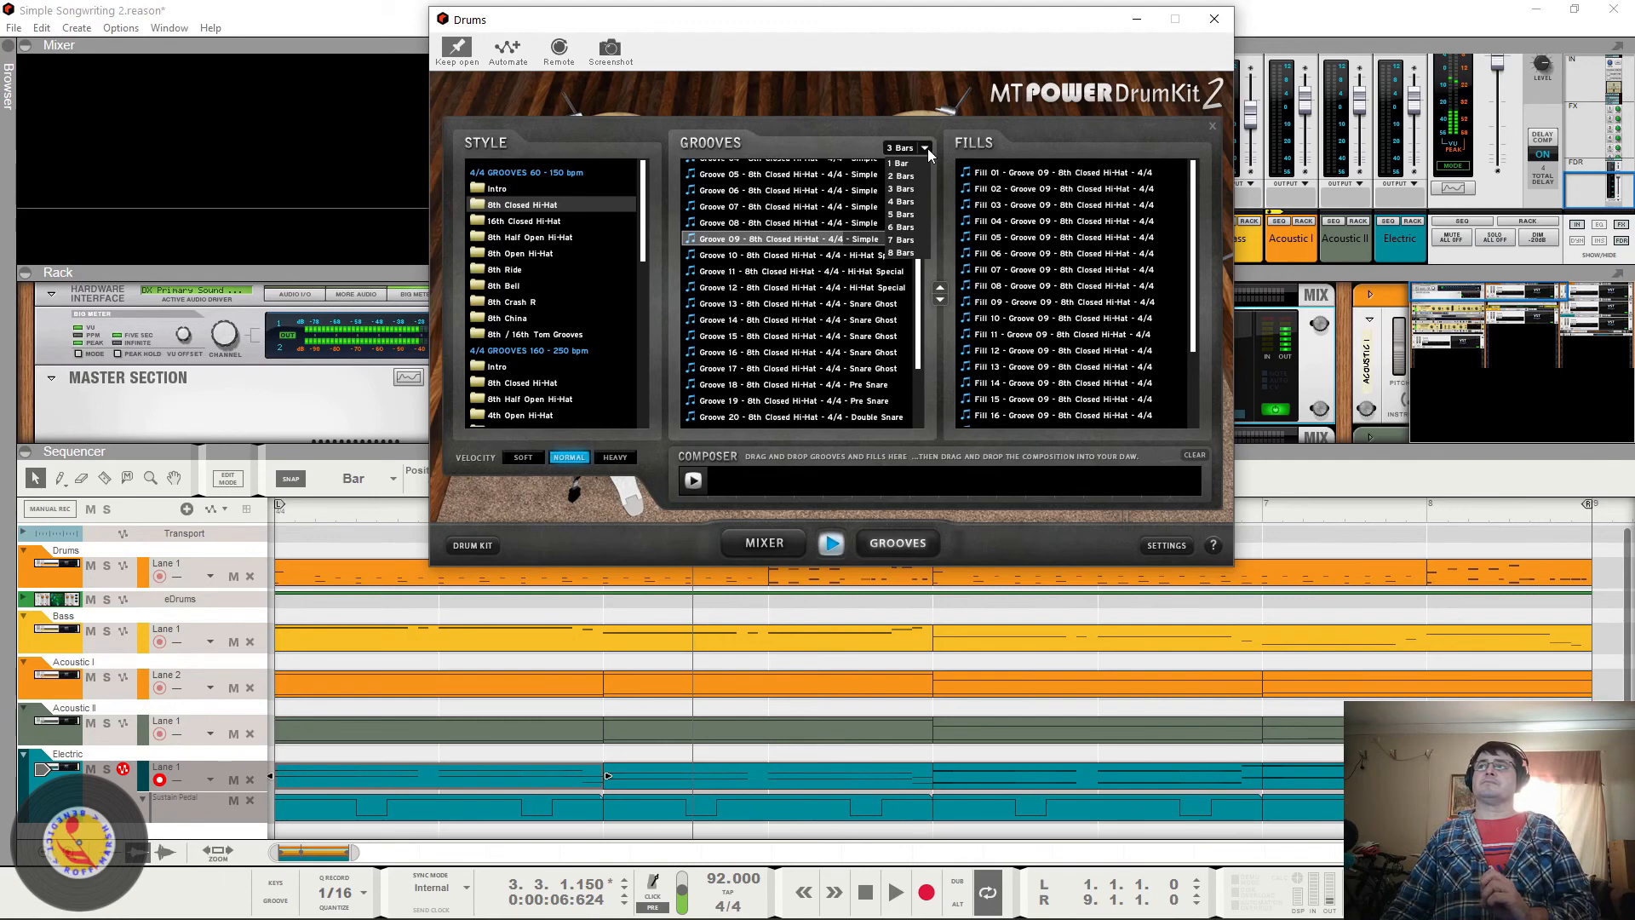
{"action": "left_click", "coordinate": [902, 202]}
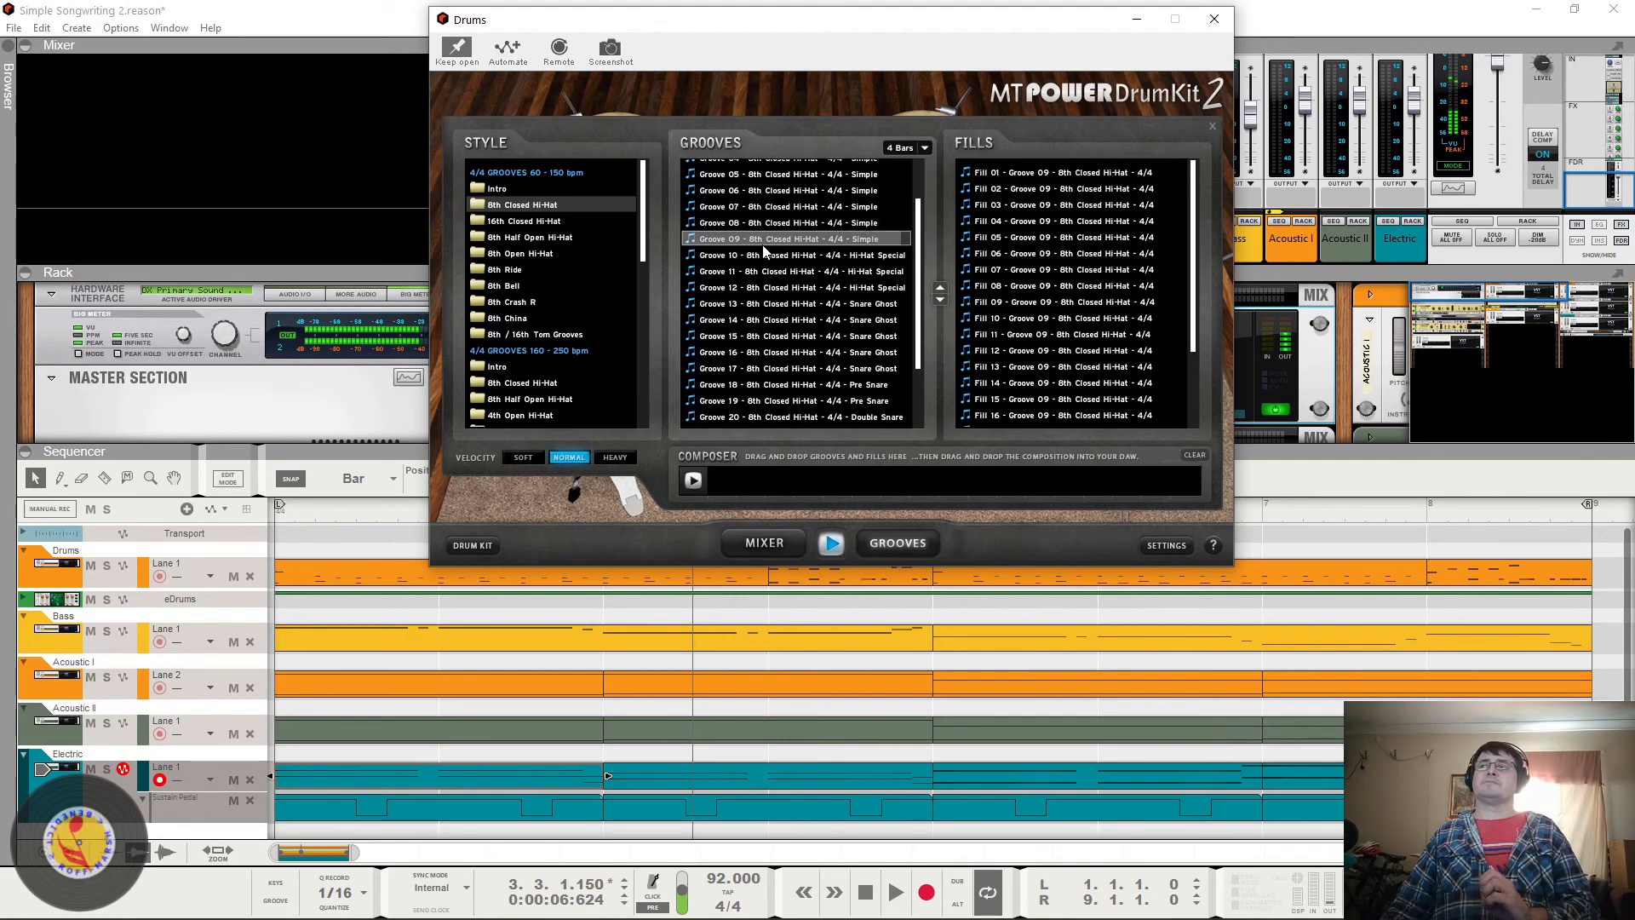
{"action": "left_click", "coordinate": [917, 153]}
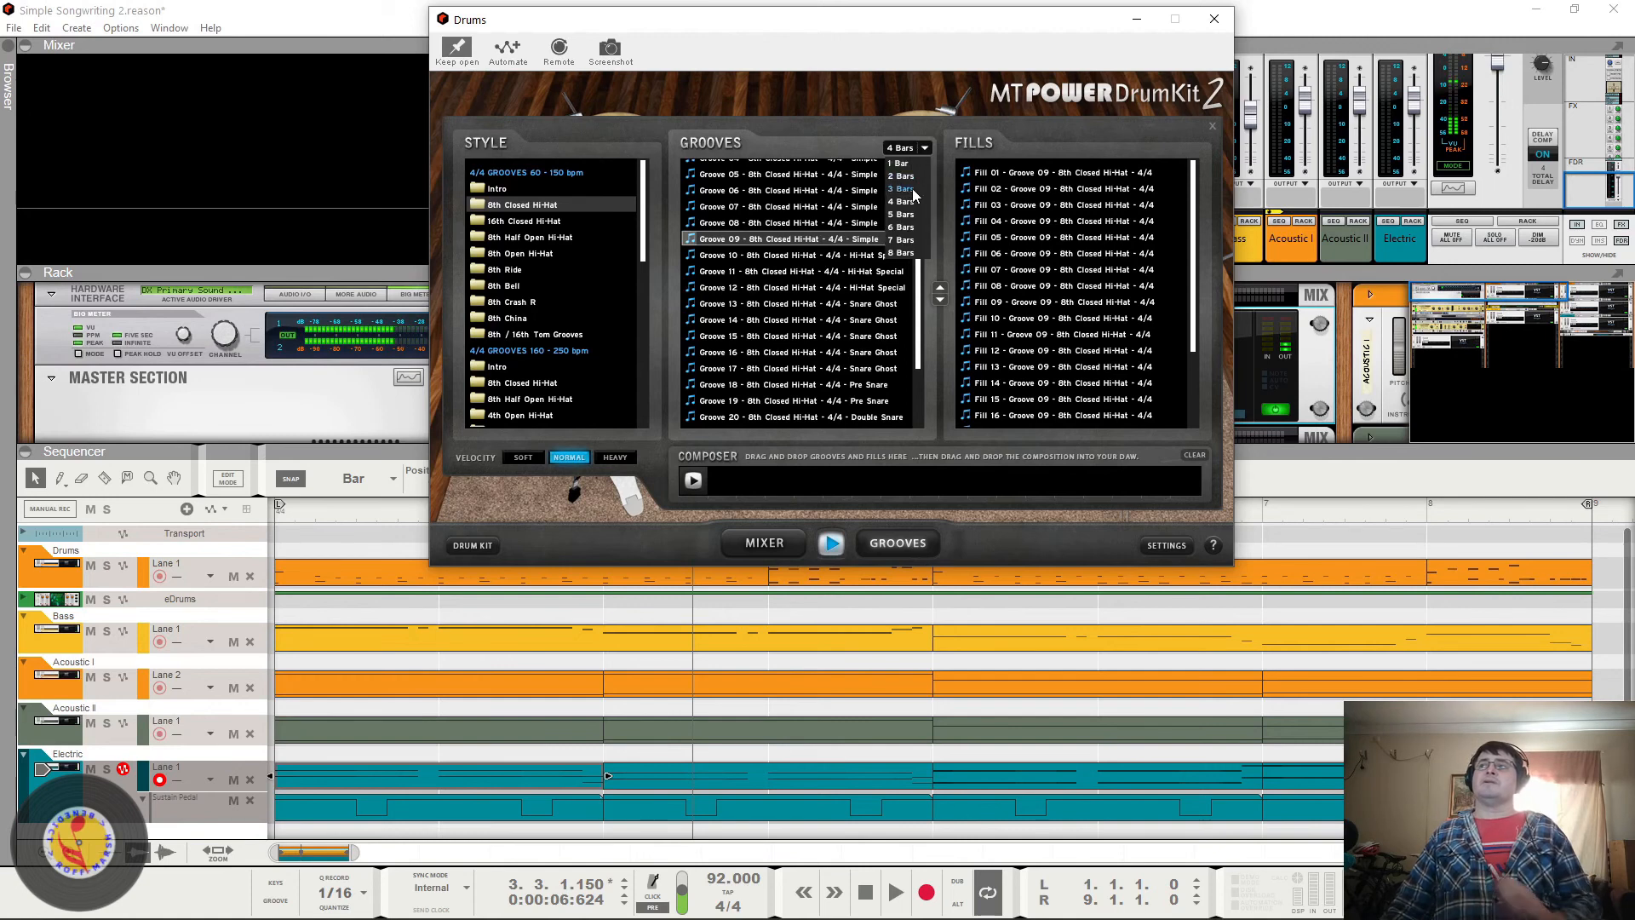
{"action": "left_click", "coordinate": [912, 189]}
Step: Play the song briefly with the groove preview, and step the groove selection upward from Groove 09 to Groove 04
{"action": "key", "text": "space"}
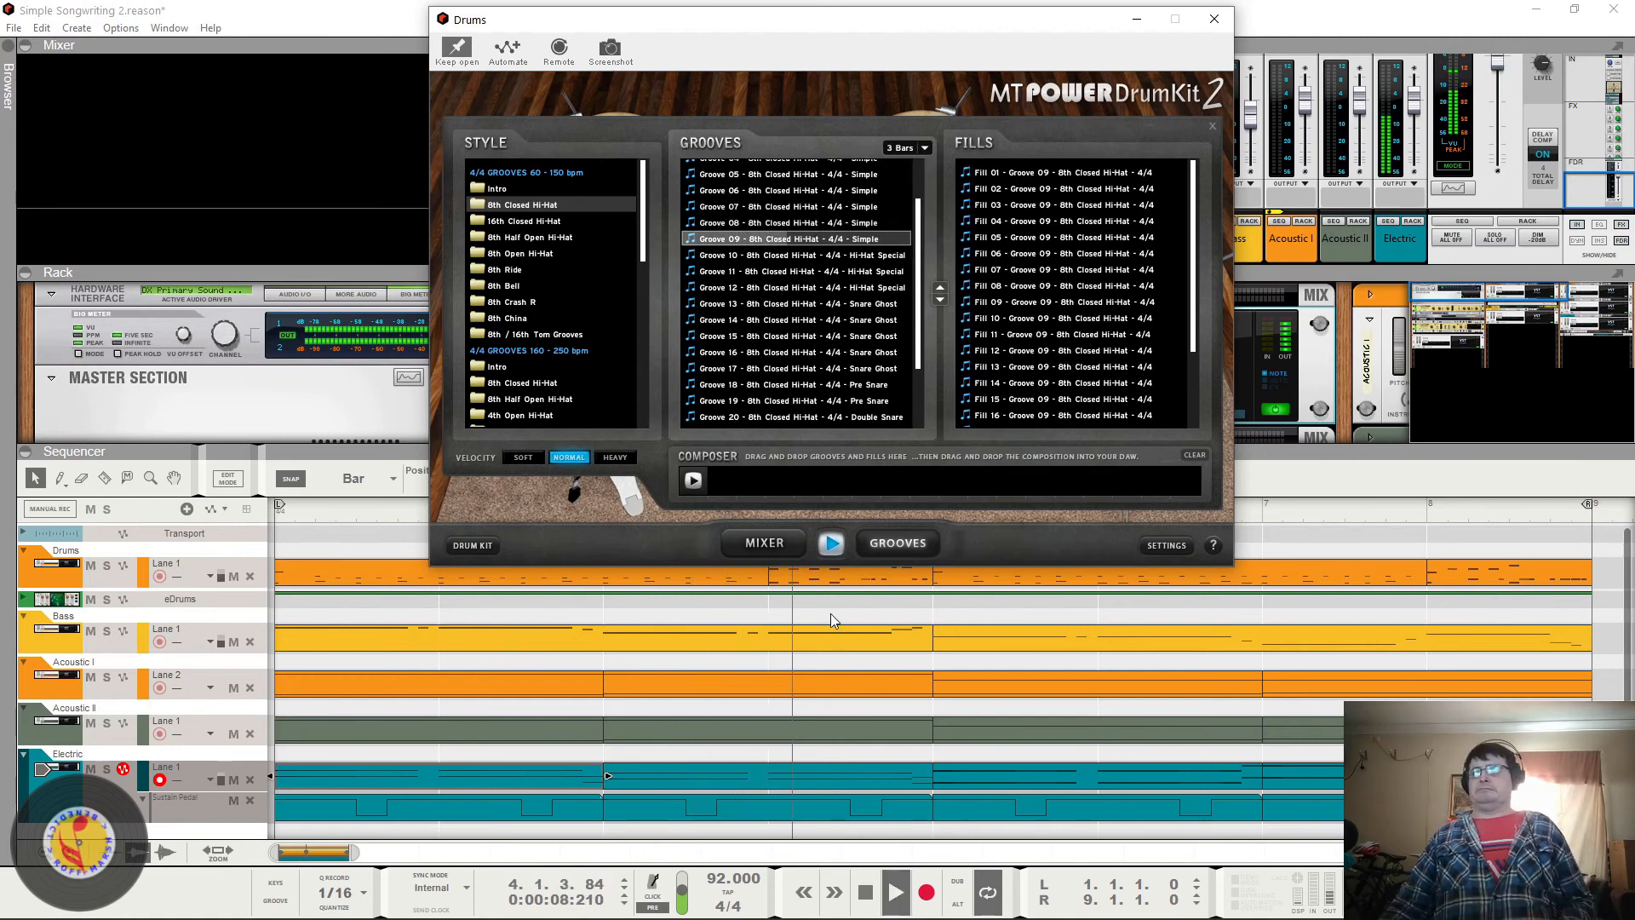
{"action": "key", "text": "space"}
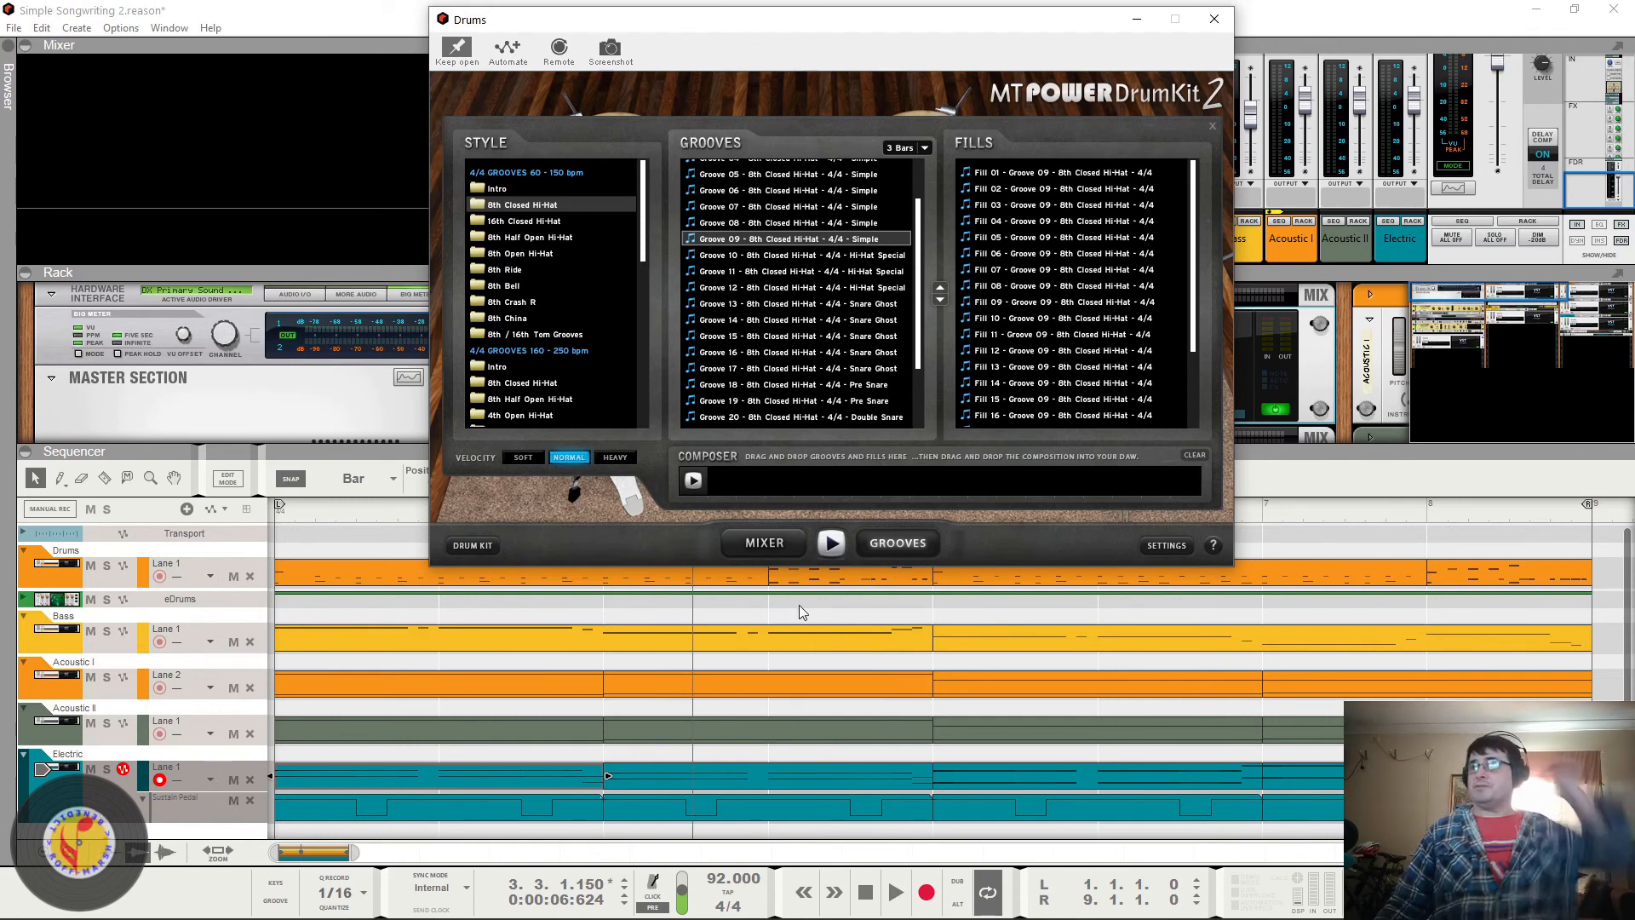
{"action": "left_click", "coordinate": [939, 288]}
{"action": "left_click", "coordinate": [940, 289]}
{"action": "left_click", "coordinate": [940, 288]}
{"action": "left_click", "coordinate": [941, 289]}
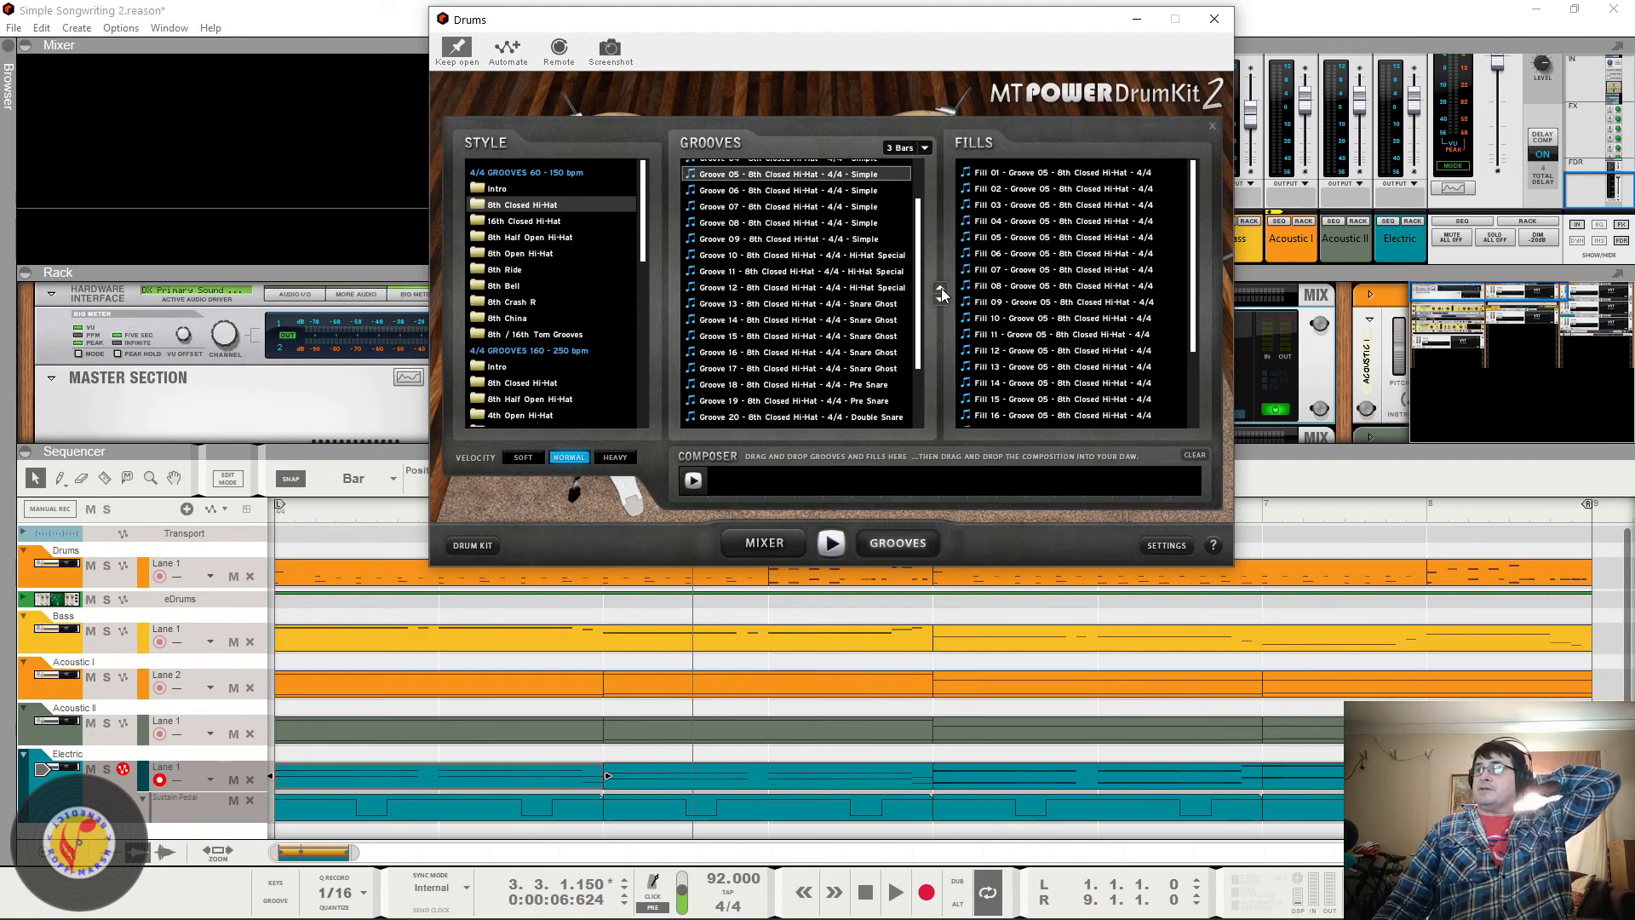
{"action": "left_click", "coordinate": [940, 289]}
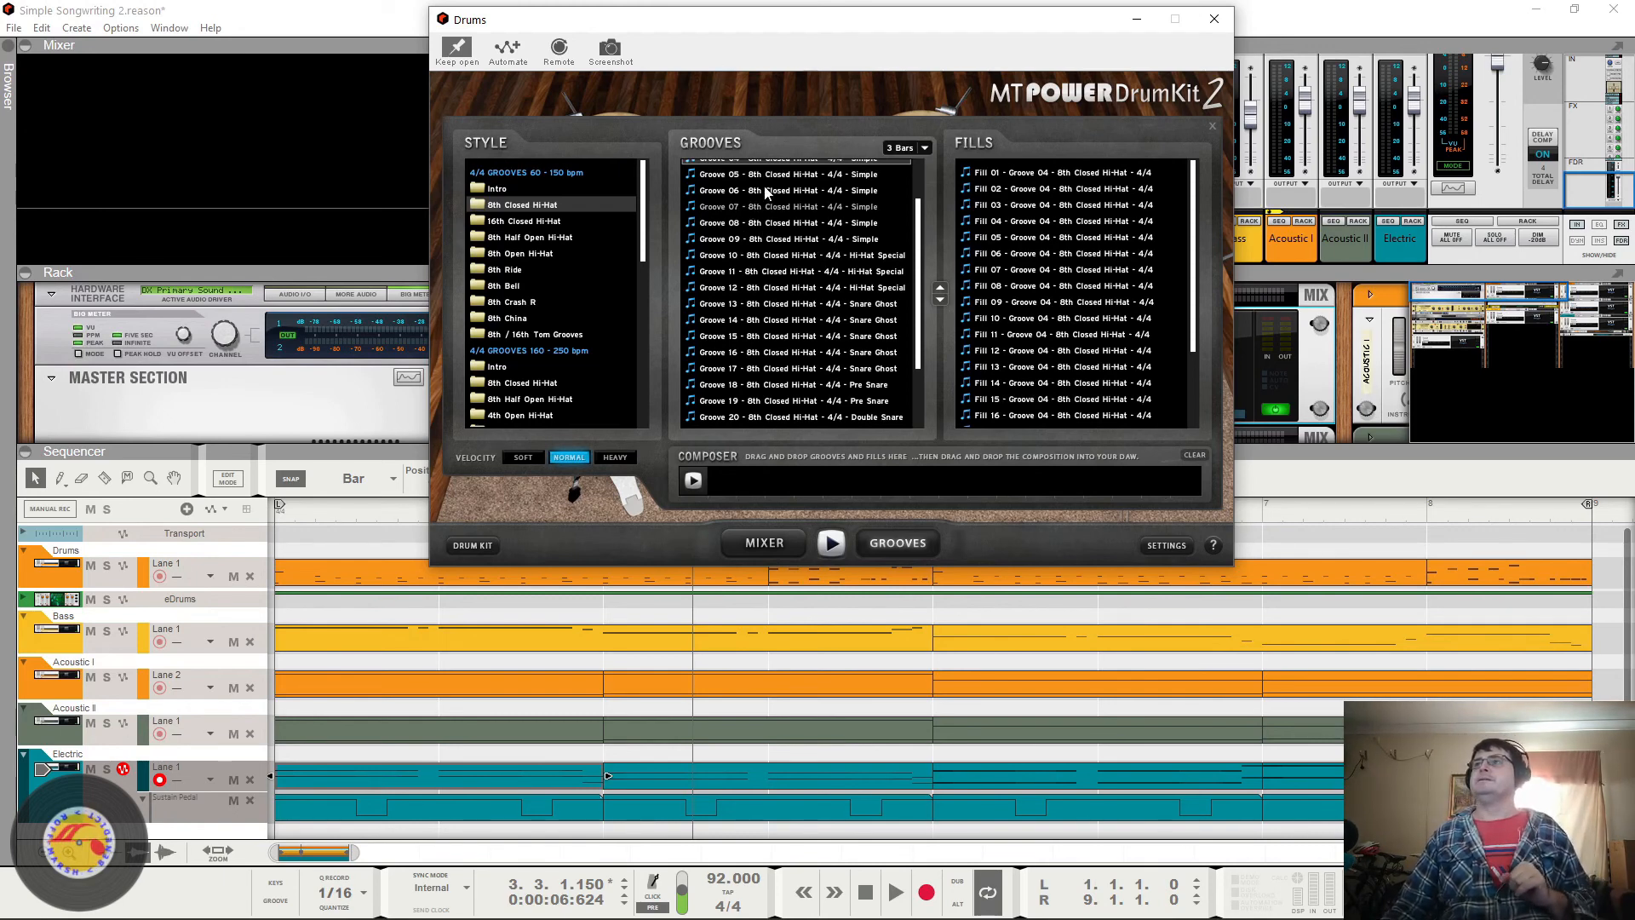
Step: Compose 8th Closed Hi-Hat Groove 01 and Fill 01 followed by 8th Half Open Hi-Hat Groove 01 and Fill 02, and play the composition
{"action": "scroll", "coordinate": [767, 199], "scroll_direction": "up", "scroll_amount": 2}
{"action": "left_click_drag", "start_coordinate": [767, 172], "coordinate": [840, 475]}
{"action": "left_click", "coordinate": [1067, 176]}
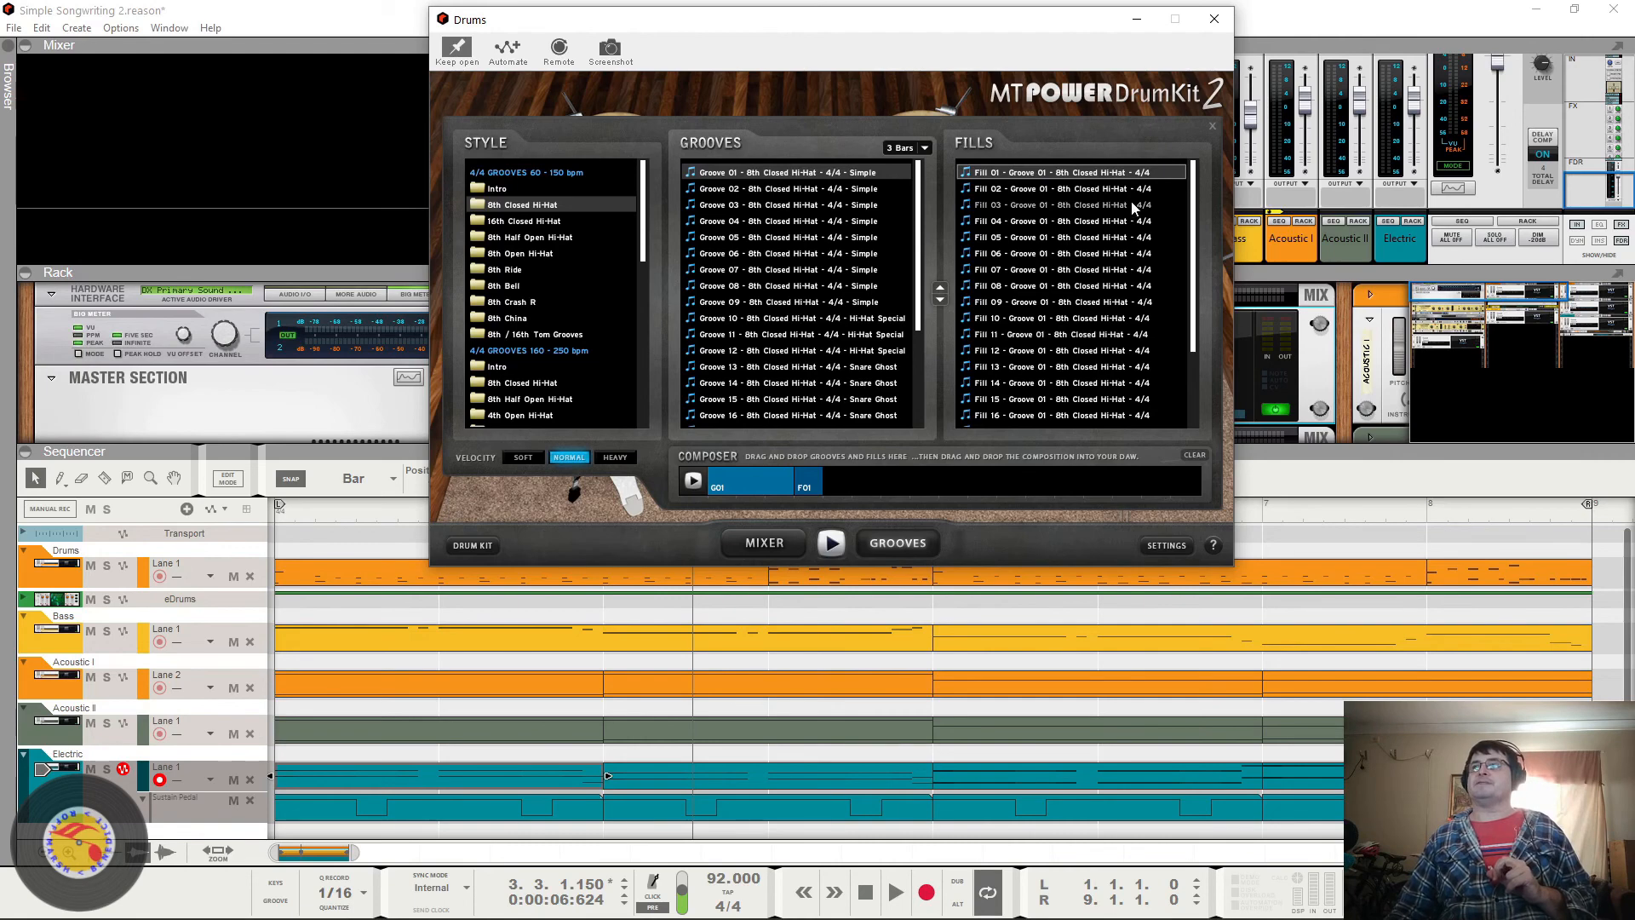
{"action": "left_click", "coordinate": [530, 235]}
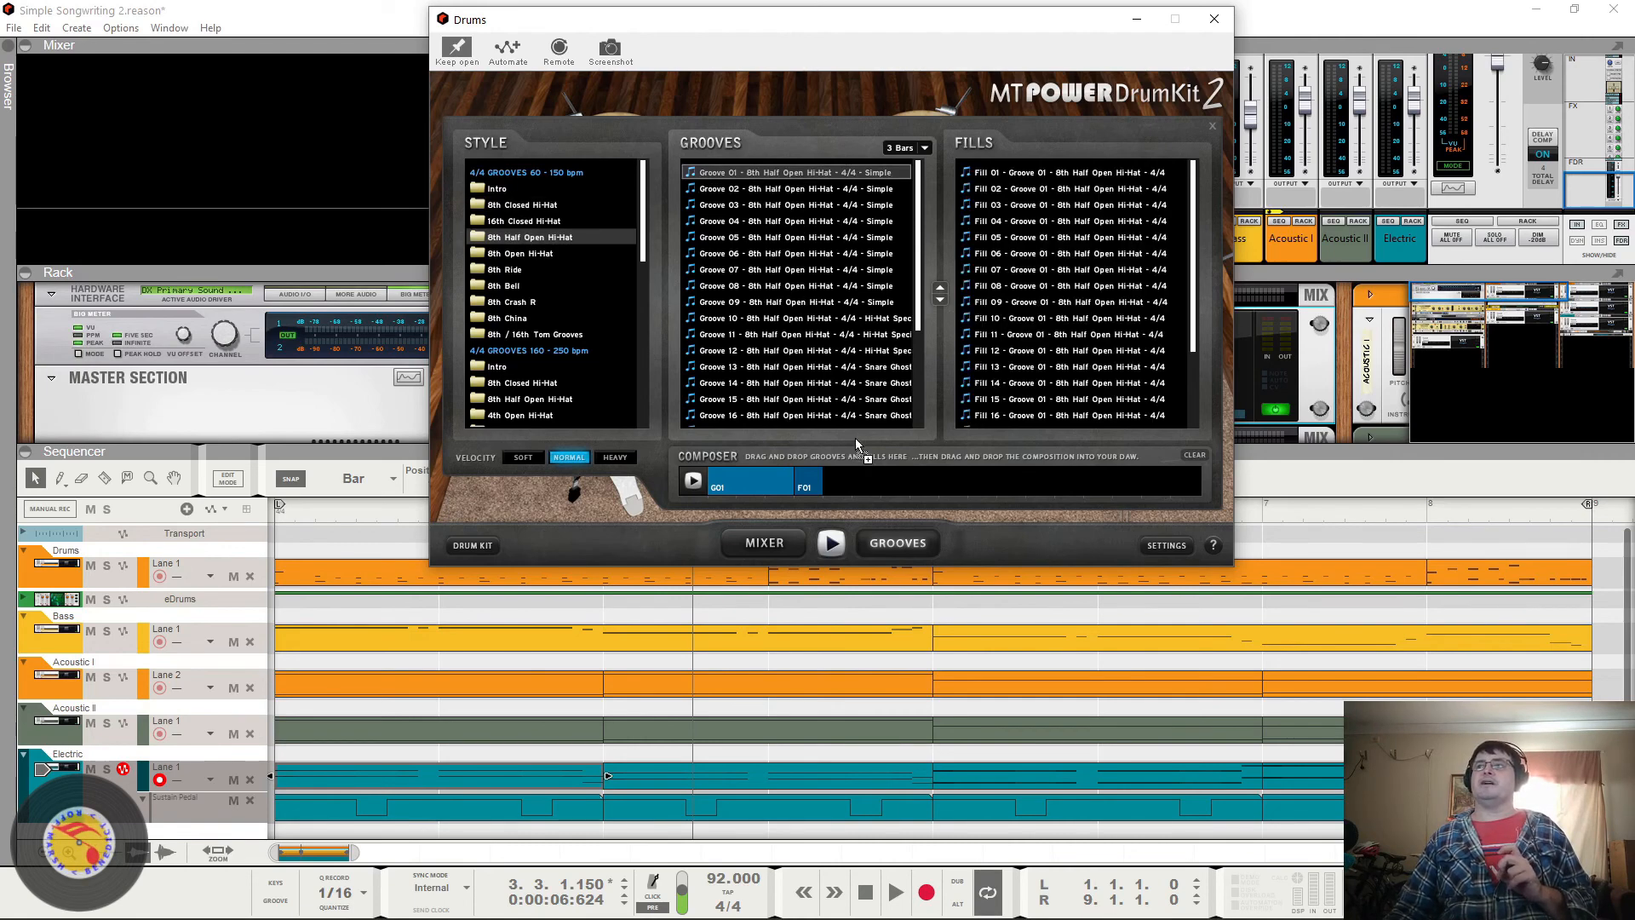
{"action": "left_click_drag", "start_coordinate": [855, 438], "coordinate": [850, 475]}
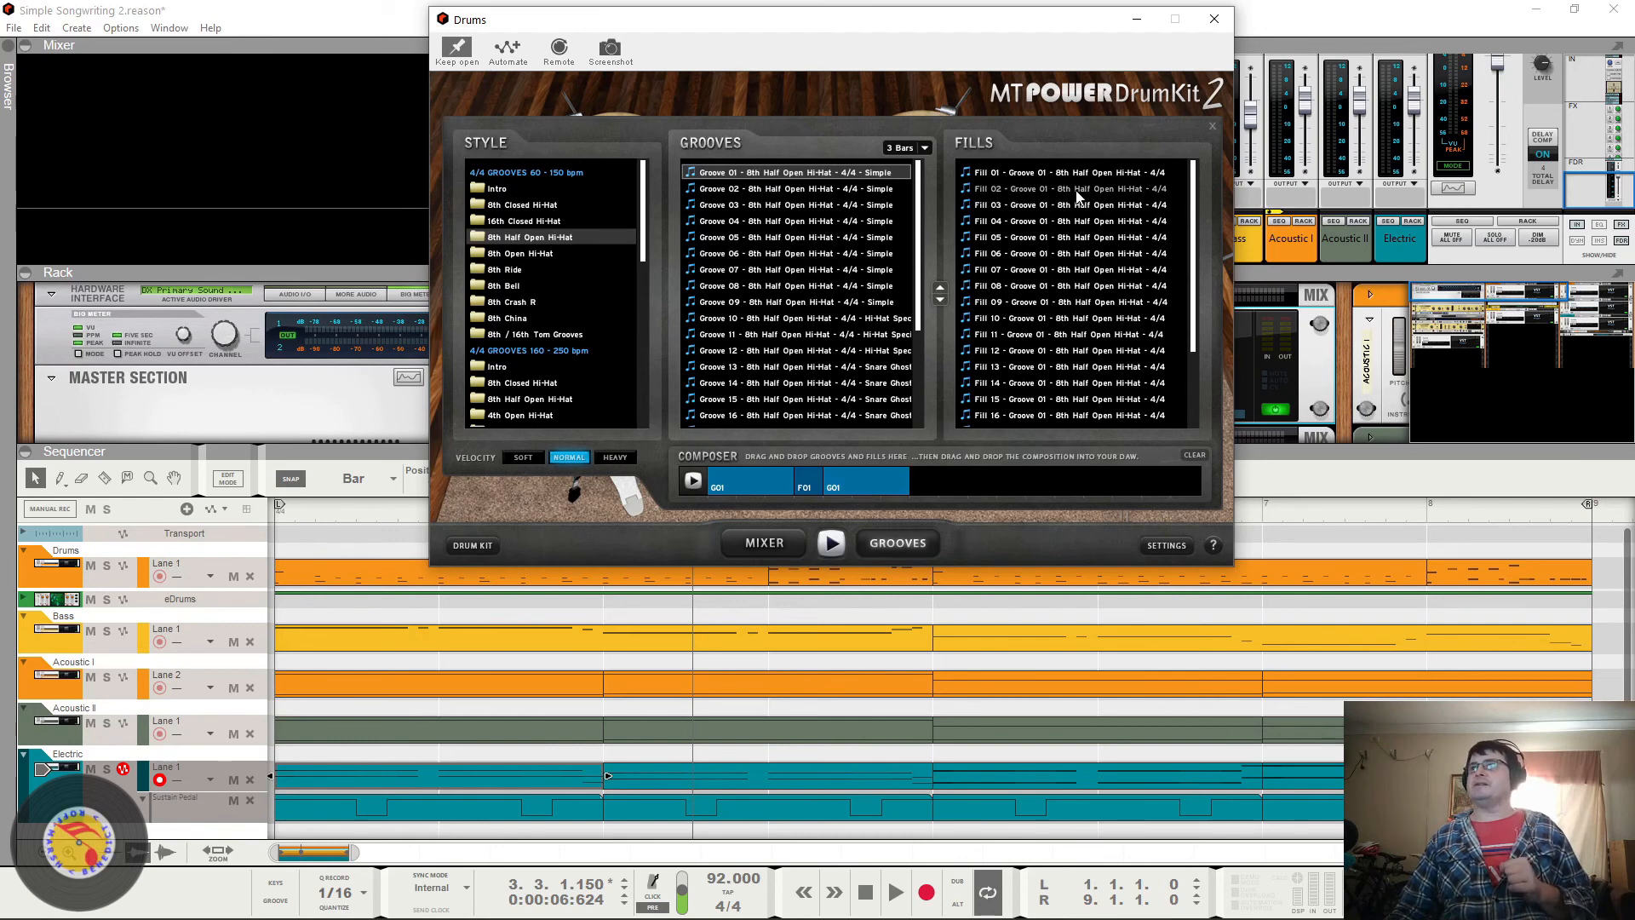
{"action": "left_click_drag", "start_coordinate": [1078, 196], "coordinate": [939, 486]}
{"action": "left_click", "coordinate": [695, 481]}
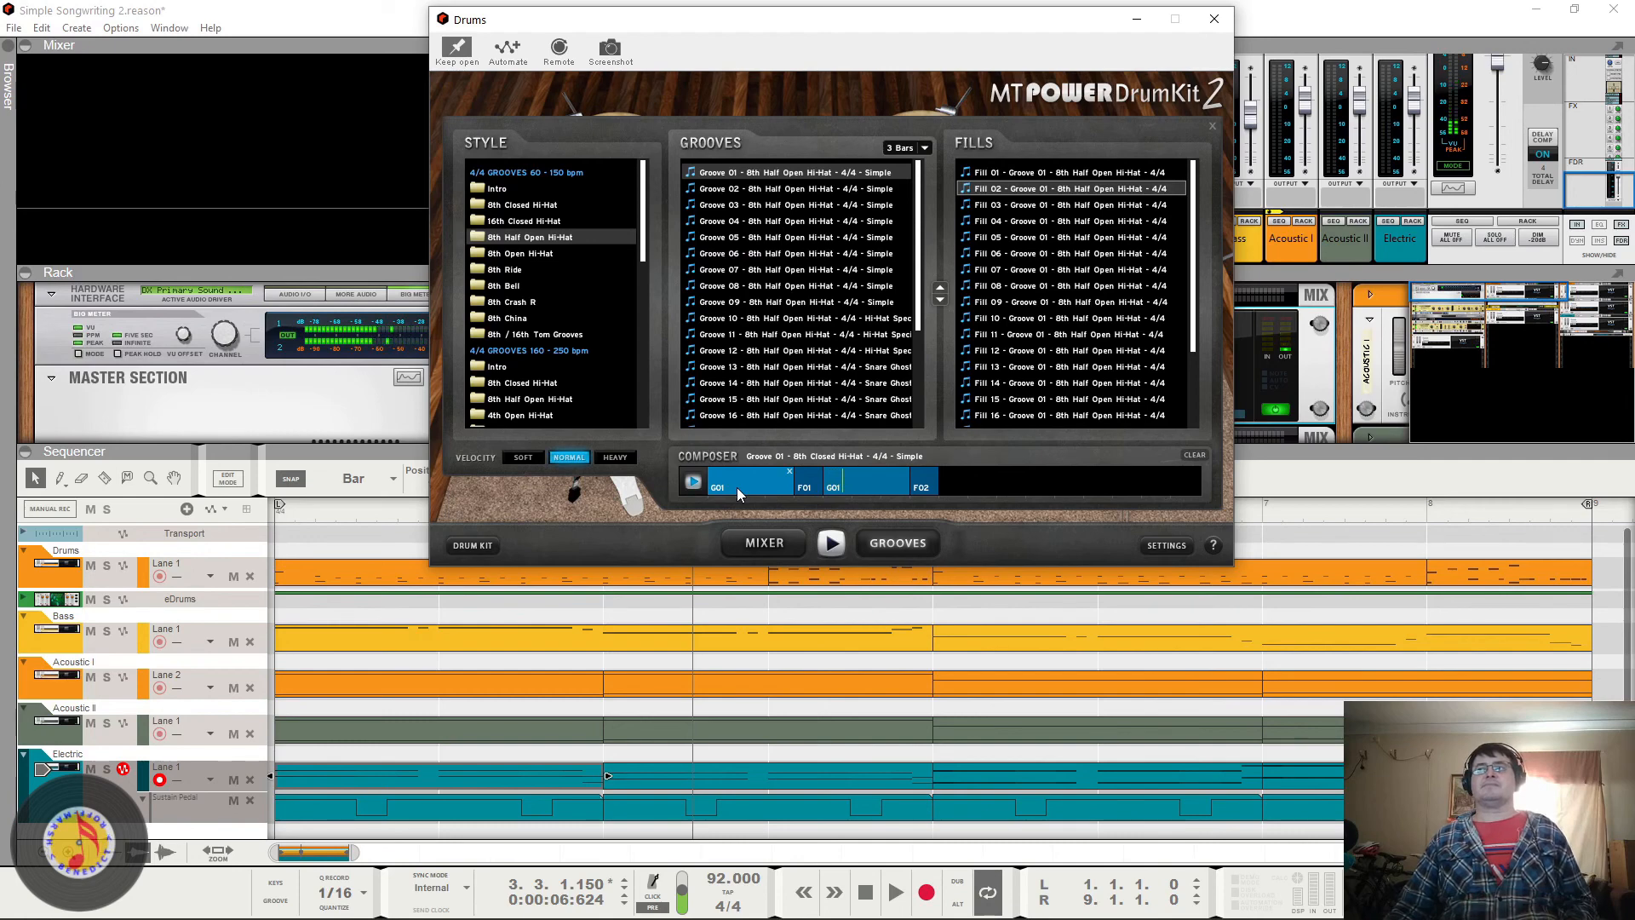
Step: Remove both fills and both grooves from the composer one by one and stop the song's playback
{"action": "left_click", "coordinate": [934, 471]}
{"action": "left_click", "coordinate": [905, 472]}
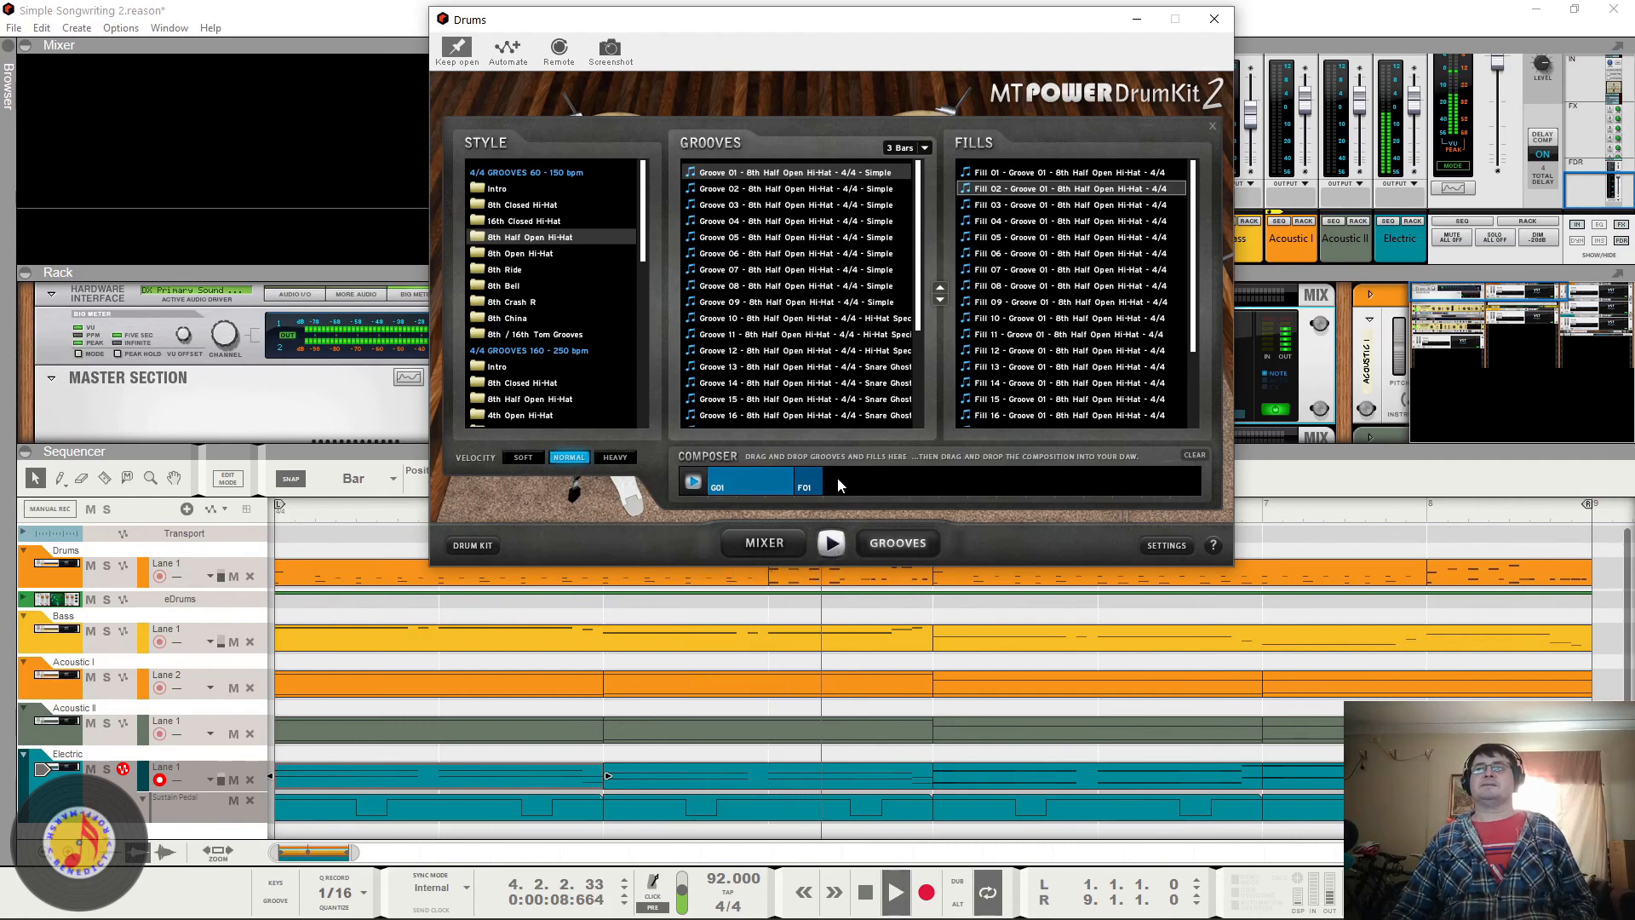
{"action": "left_click", "coordinate": [818, 471]}
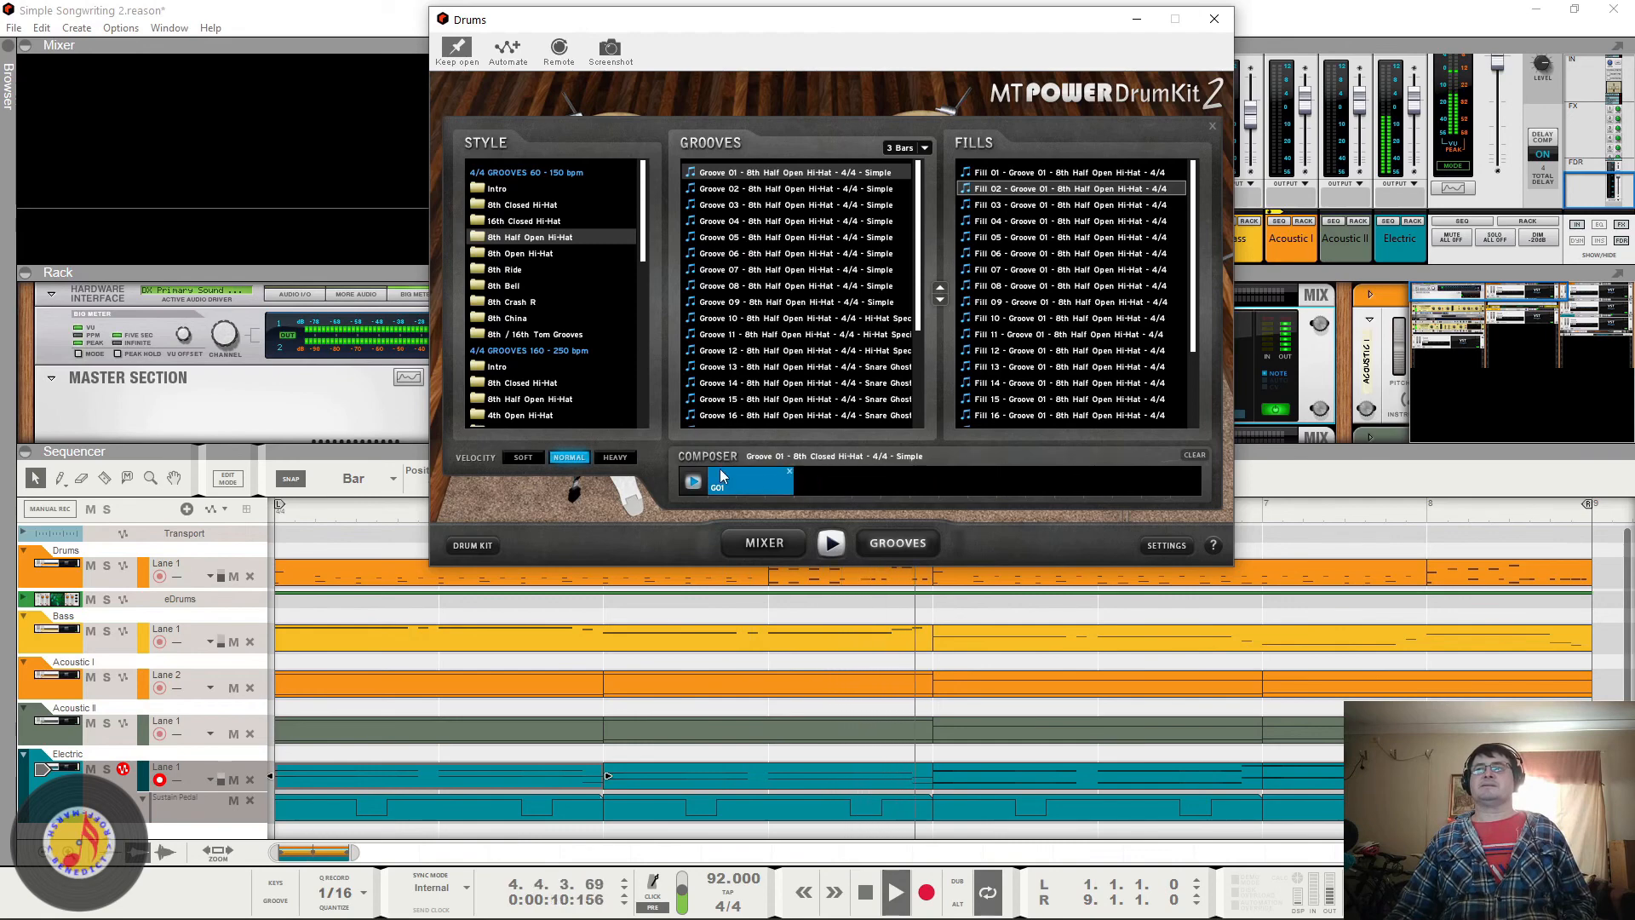
{"action": "left_click", "coordinate": [790, 470]}
{"action": "key", "text": "space"}
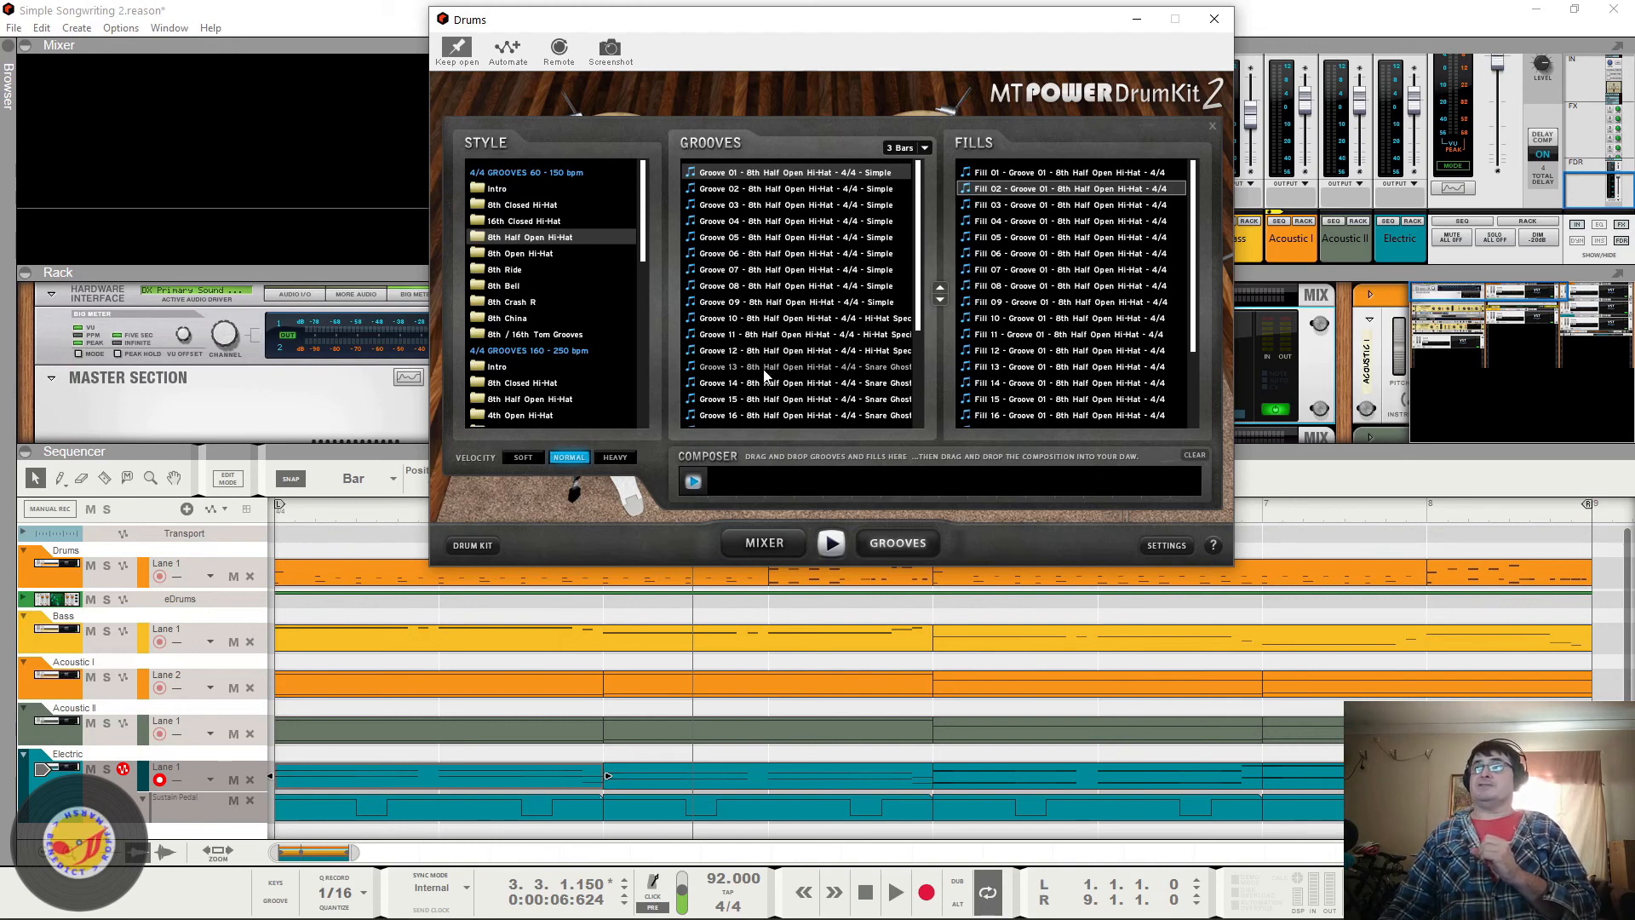
Step: Compose a pattern from 8th Half Open Hi-Hat parts in the order Groove 13, Fill 15, Groove 15, Fill 16
{"action": "left_click_drag", "start_coordinate": [760, 363], "coordinate": [794, 488]}
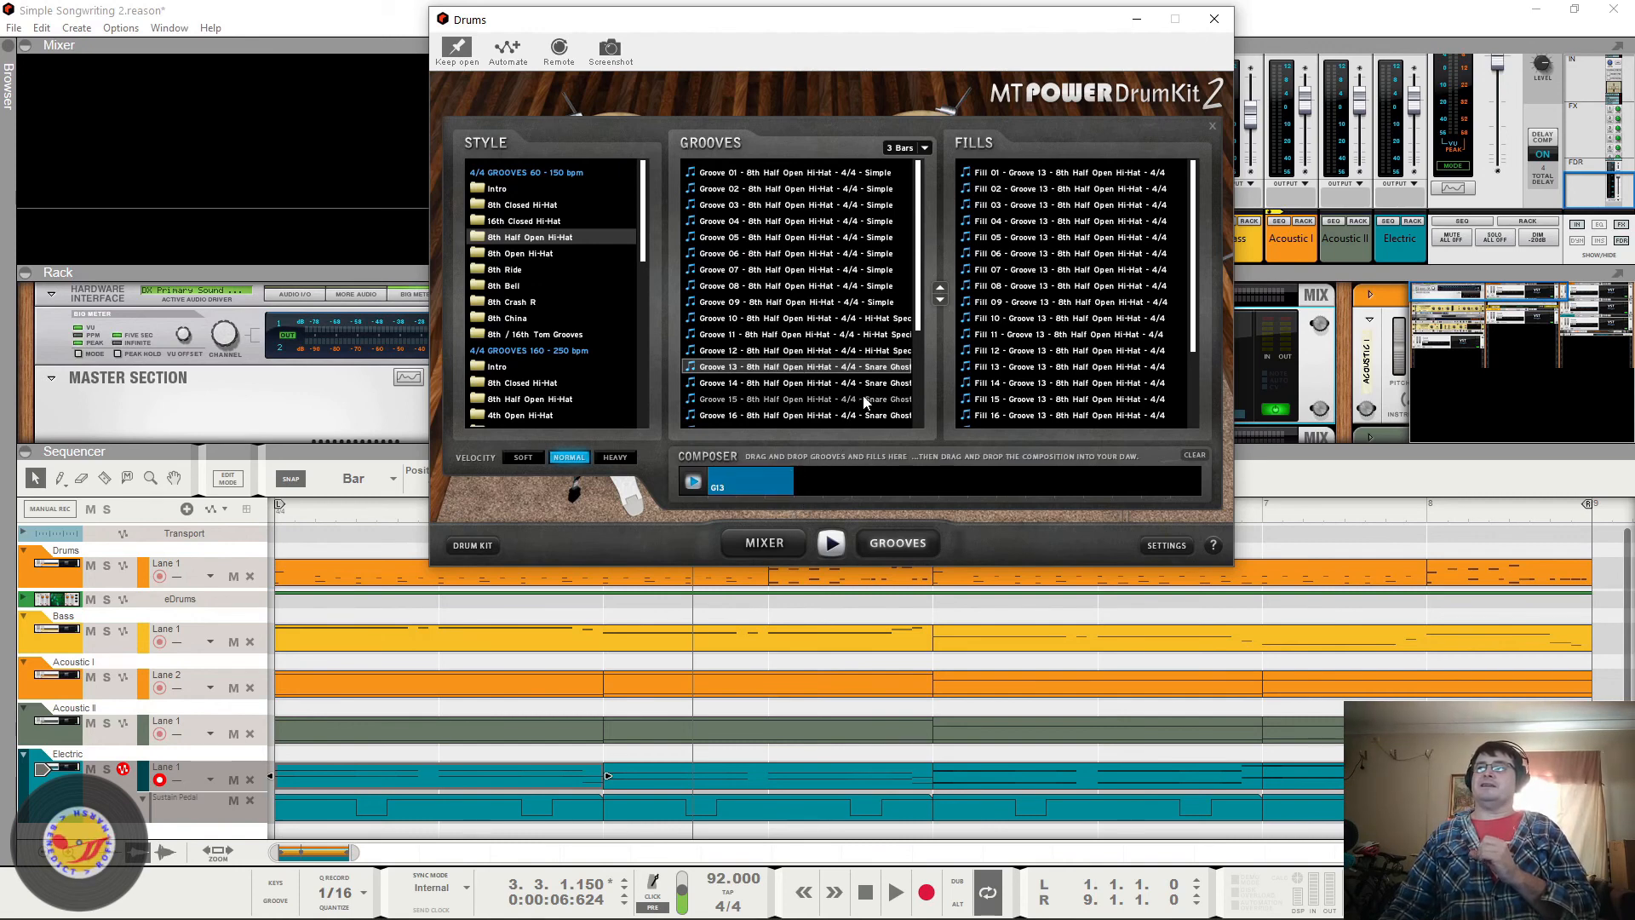
{"action": "left_click_drag", "start_coordinate": [862, 397], "coordinate": [891, 487]}
{"action": "left_click_drag", "start_coordinate": [1004, 417], "coordinate": [1004, 477]}
{"action": "left_click_drag", "start_coordinate": [849, 480], "coordinate": [734, 486]}
{"action": "left_click_drag", "start_coordinate": [845, 487], "coordinate": [959, 484]}
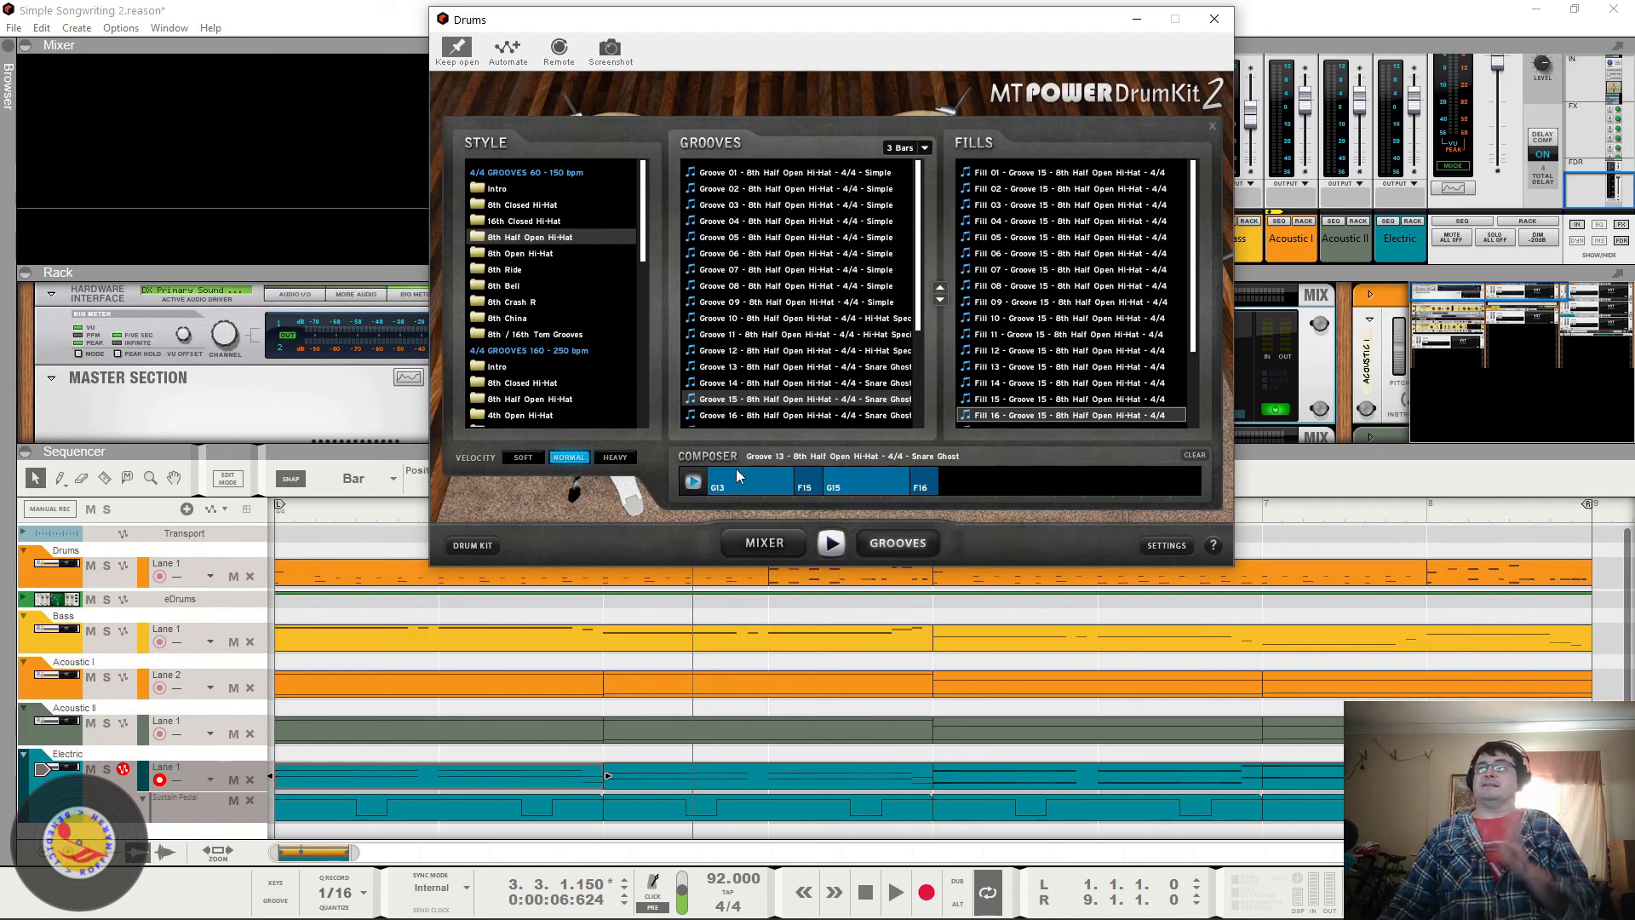
Step: Place the composed drum pattern on the Drums track's lane directly after the existing clips, starting at bar 9
{"action": "left_click_drag", "start_coordinate": [722, 483], "coordinate": [1595, 593]}
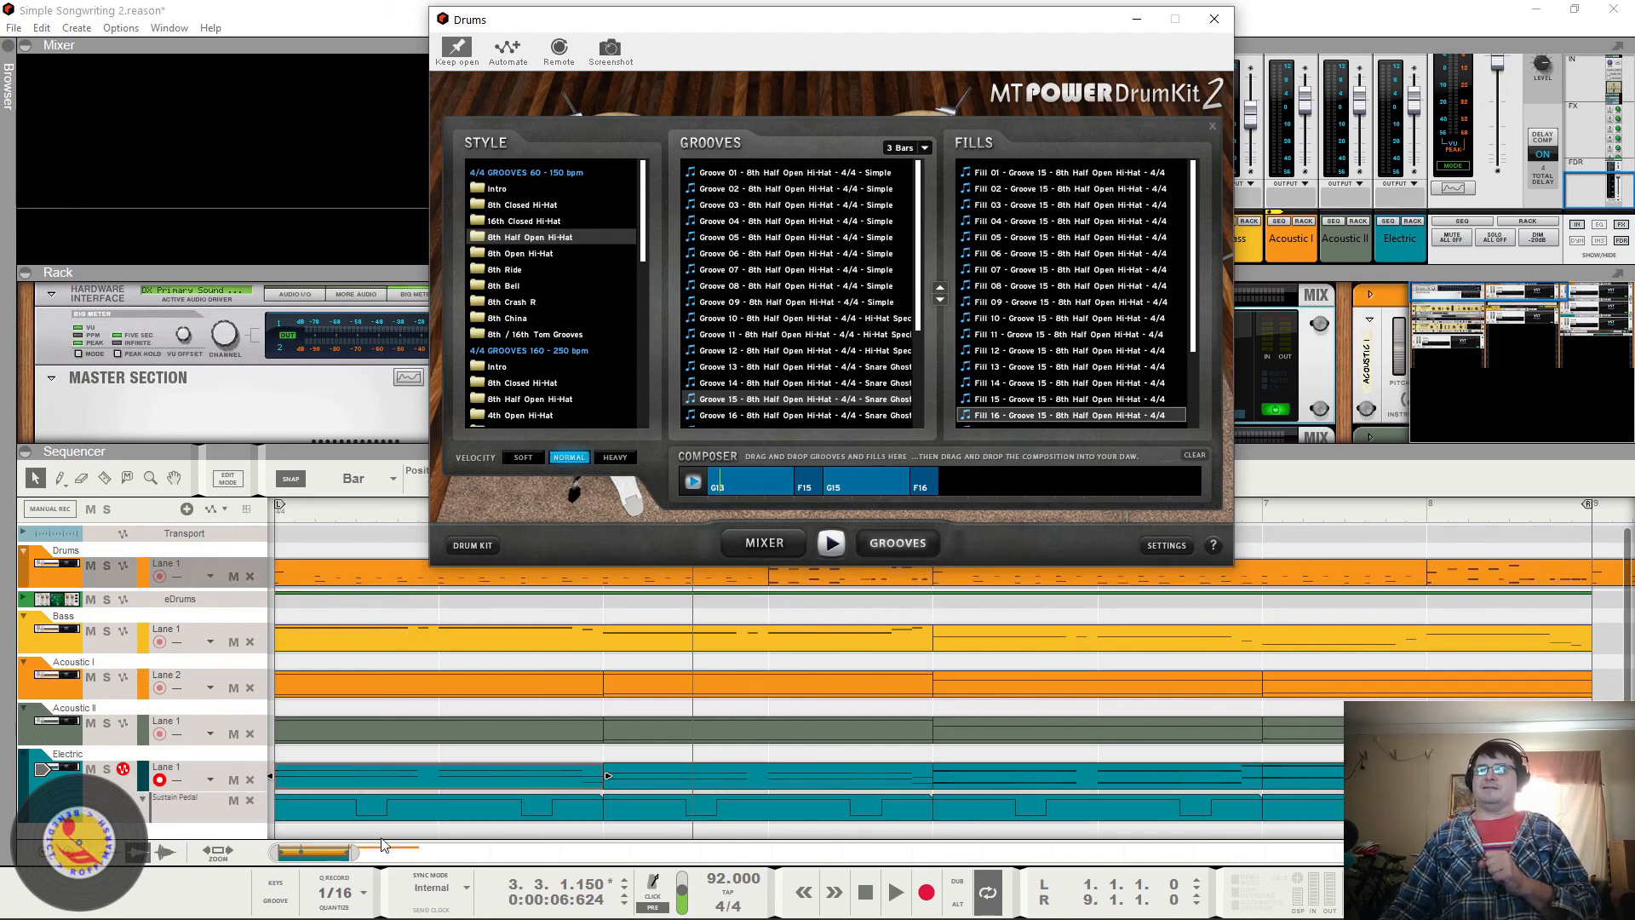
{"action": "left_click_drag", "start_coordinate": [357, 852], "coordinate": [387, 853]}
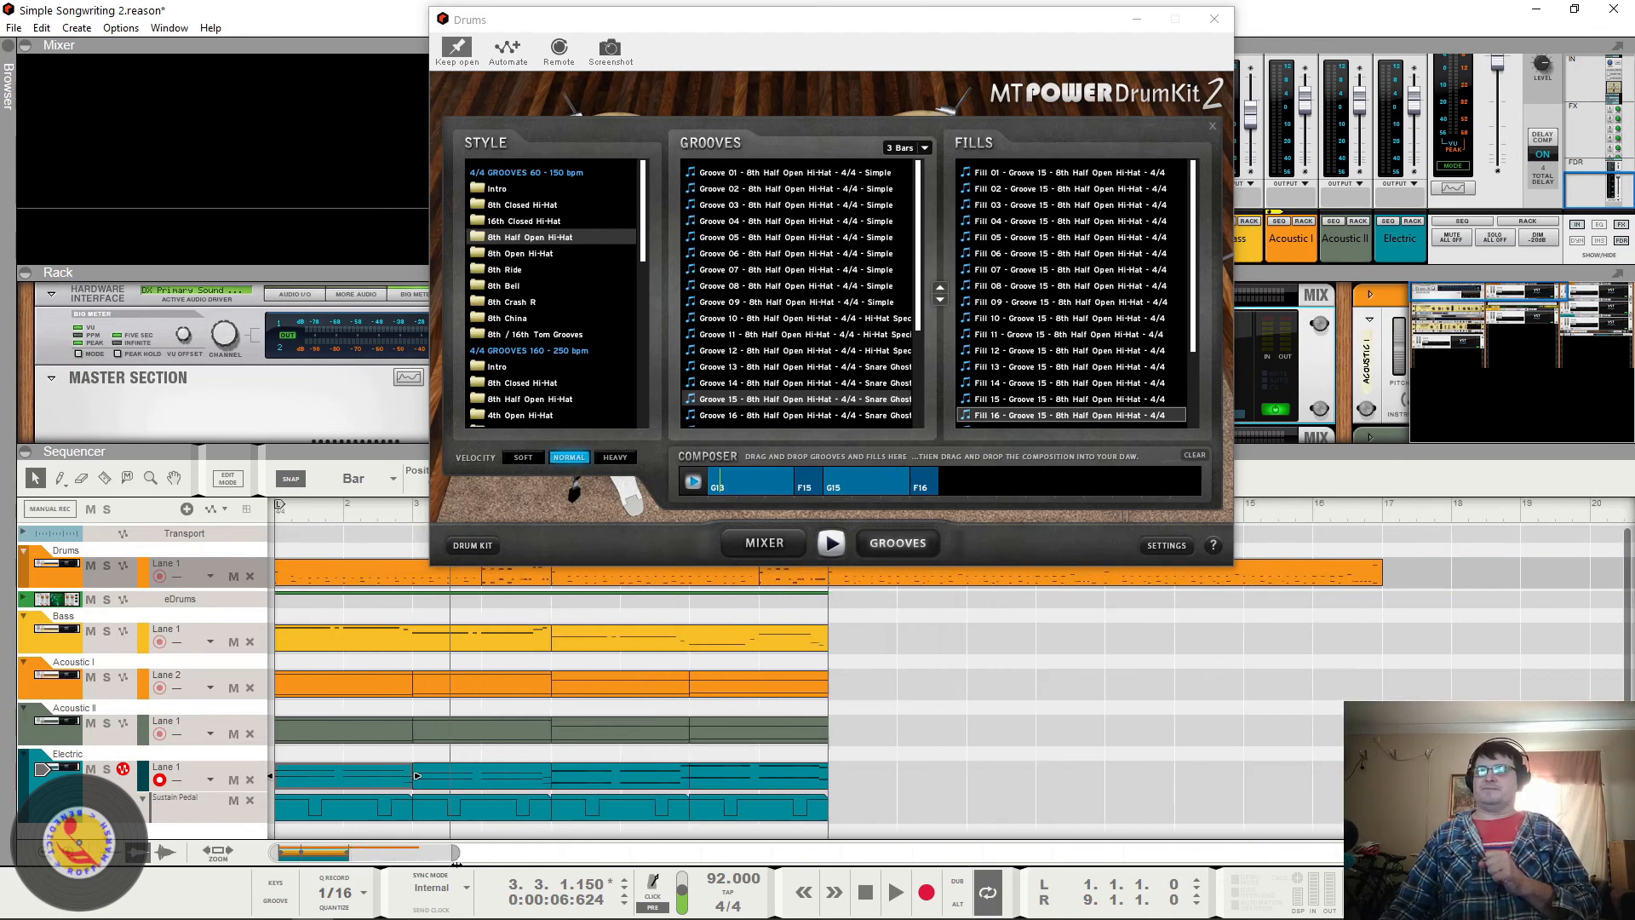
Step: Move the drum plugin window aside and open the imported Drums clip to examine its notes in the key editor
{"action": "left_click_drag", "start_coordinate": [936, 32], "coordinate": [803, 30]}
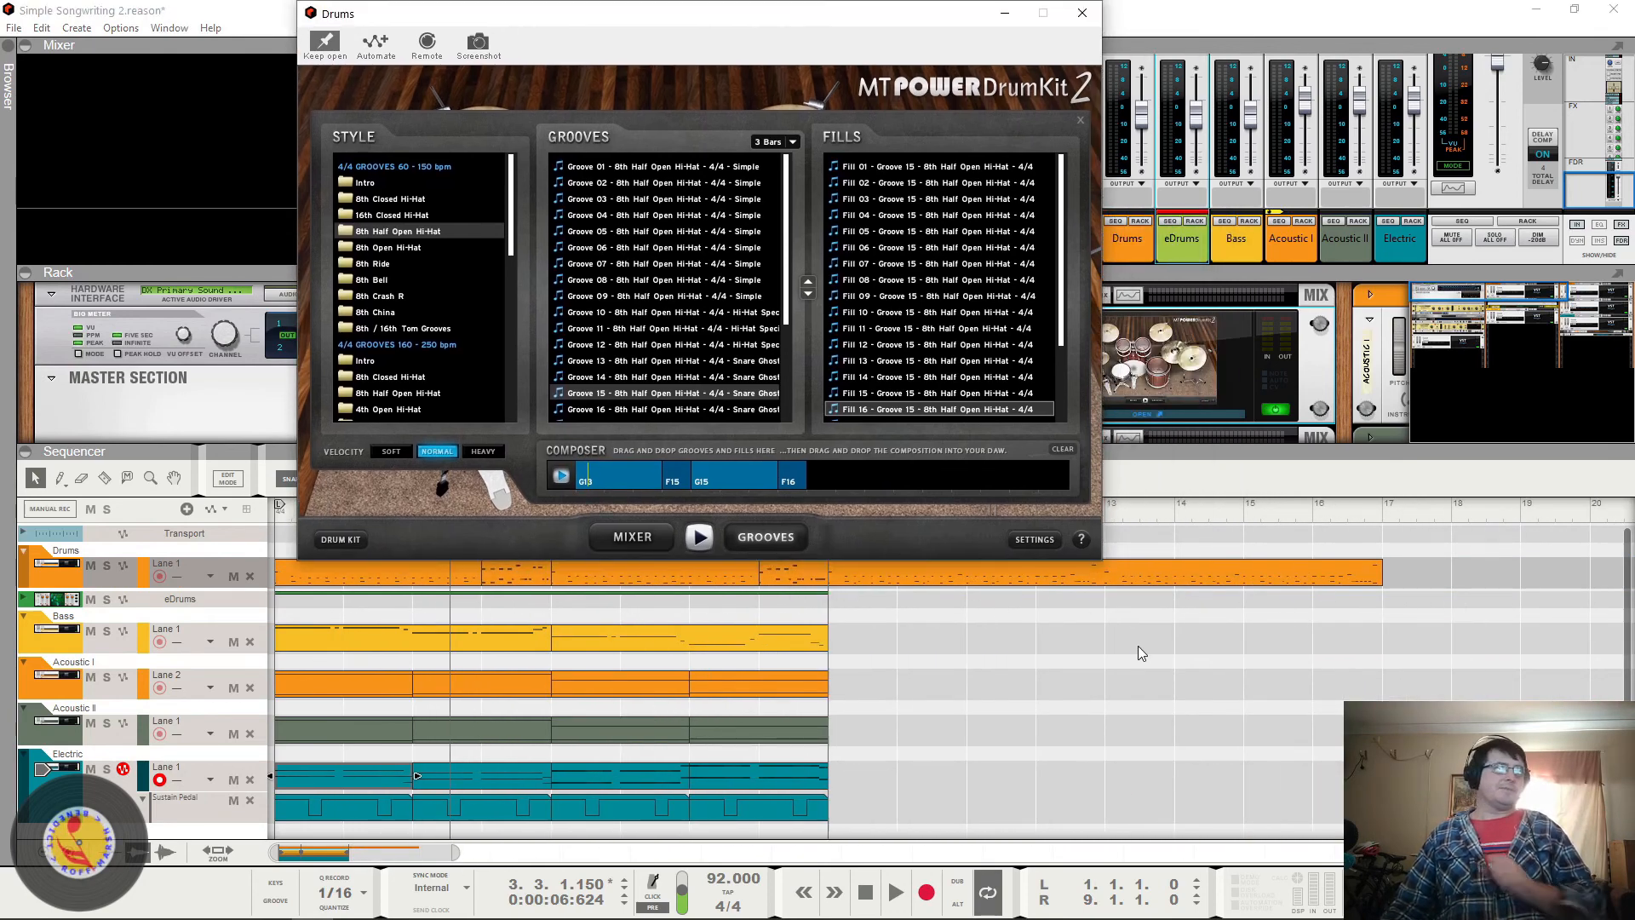
{"action": "left_click", "coordinate": [1171, 579]}
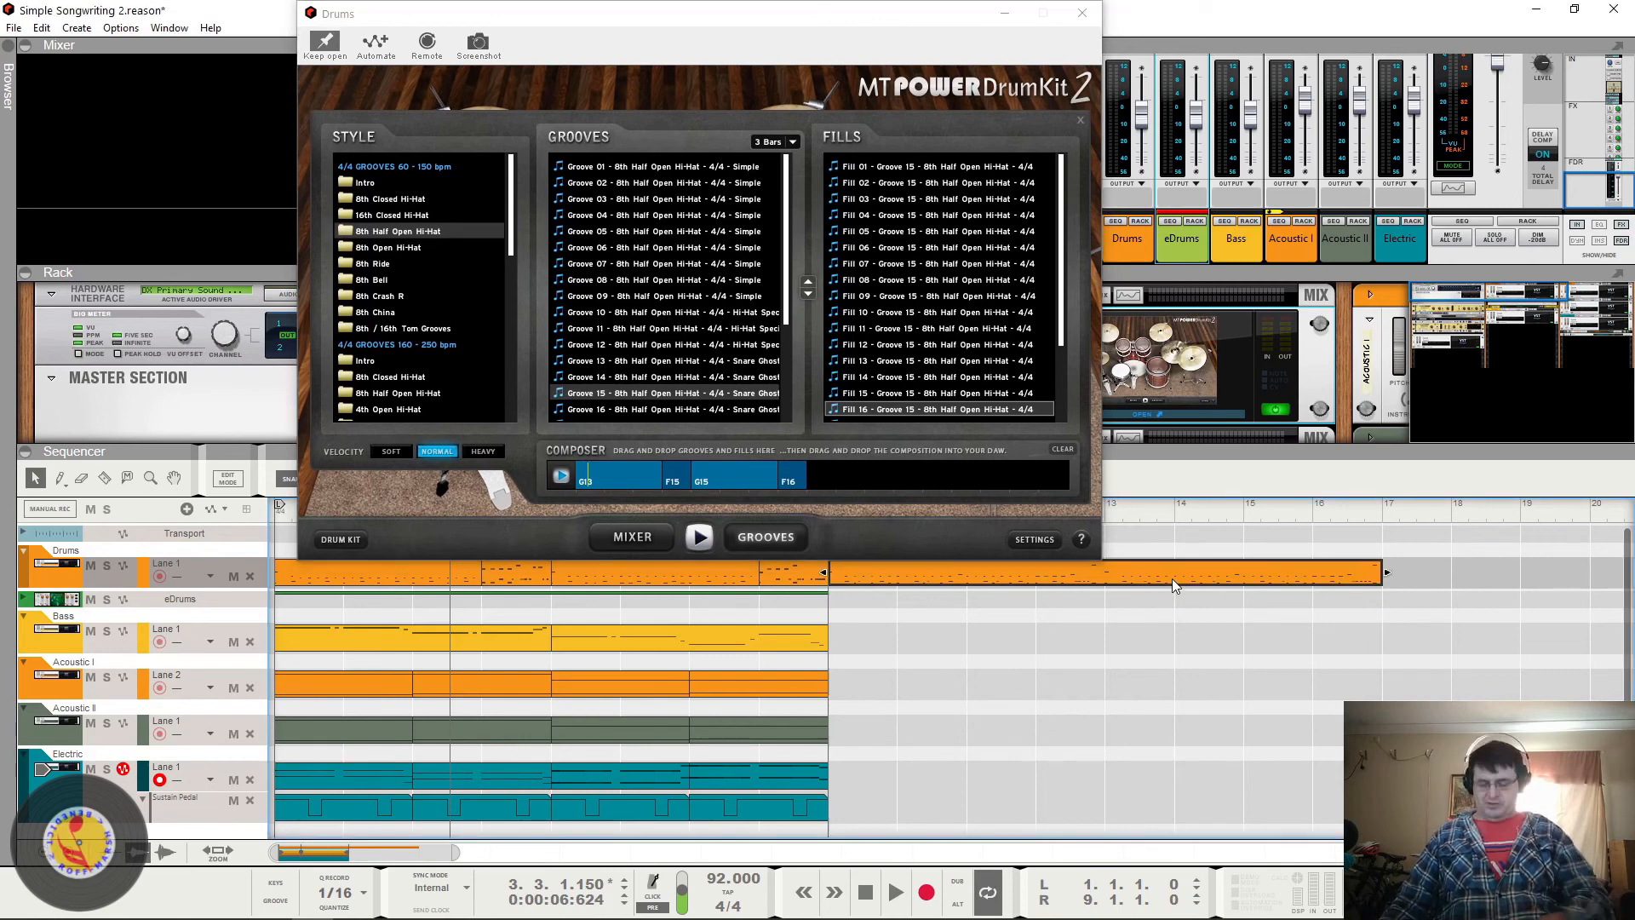
{"action": "double_click", "coordinate": [1172, 580]}
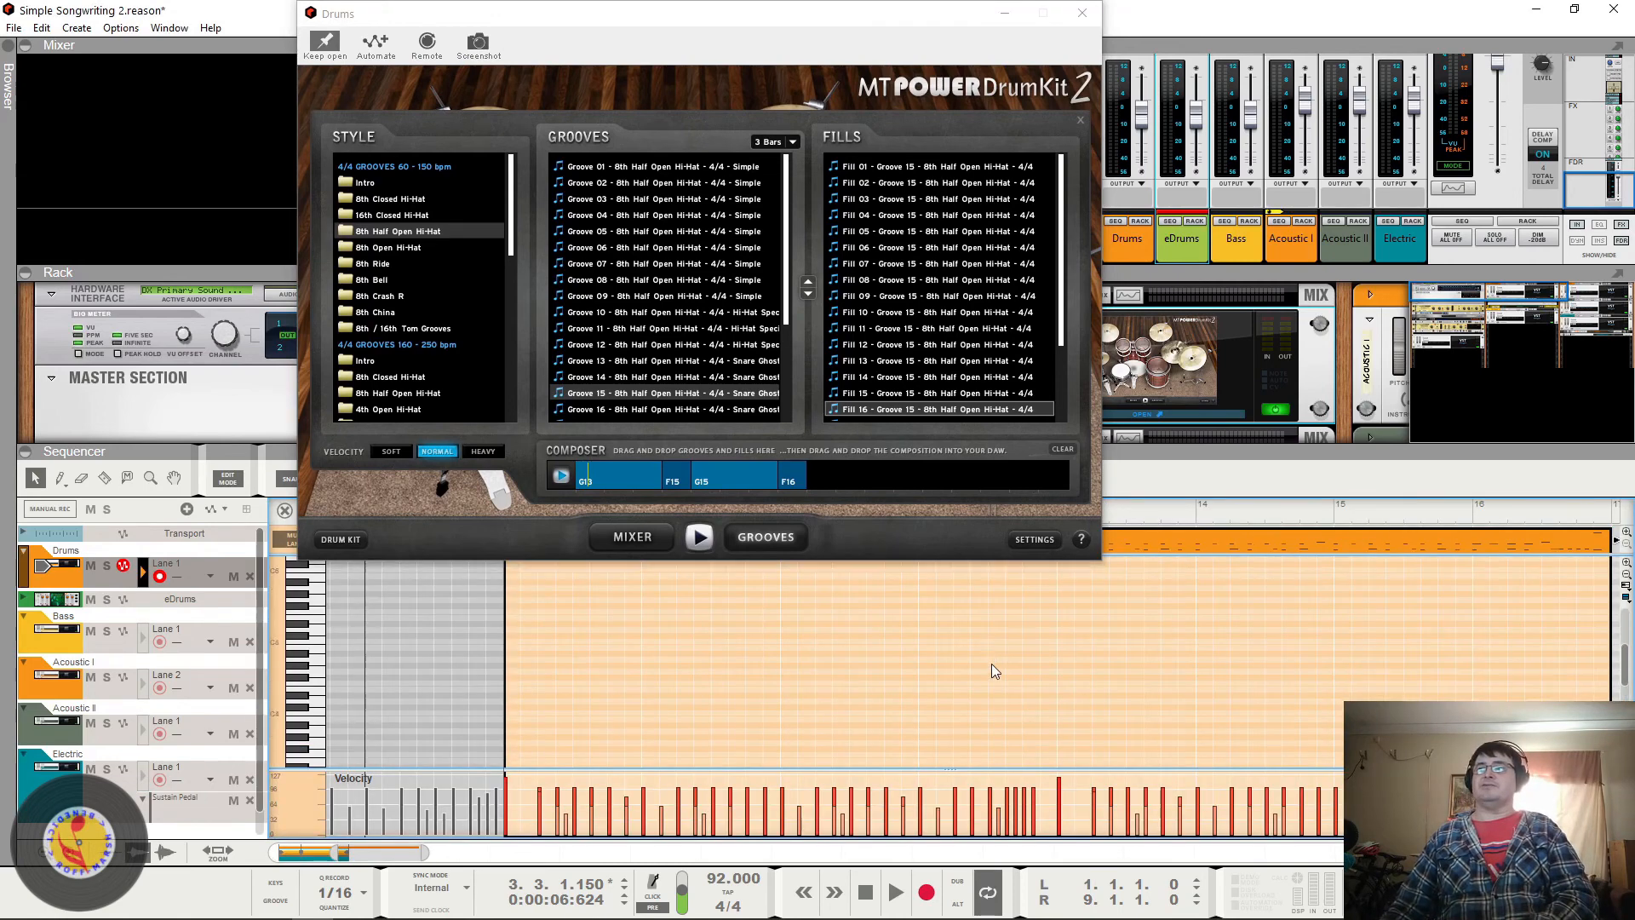
{"action": "scroll", "coordinate": [992, 653], "scroll_direction": "down", "scroll_amount": 3}
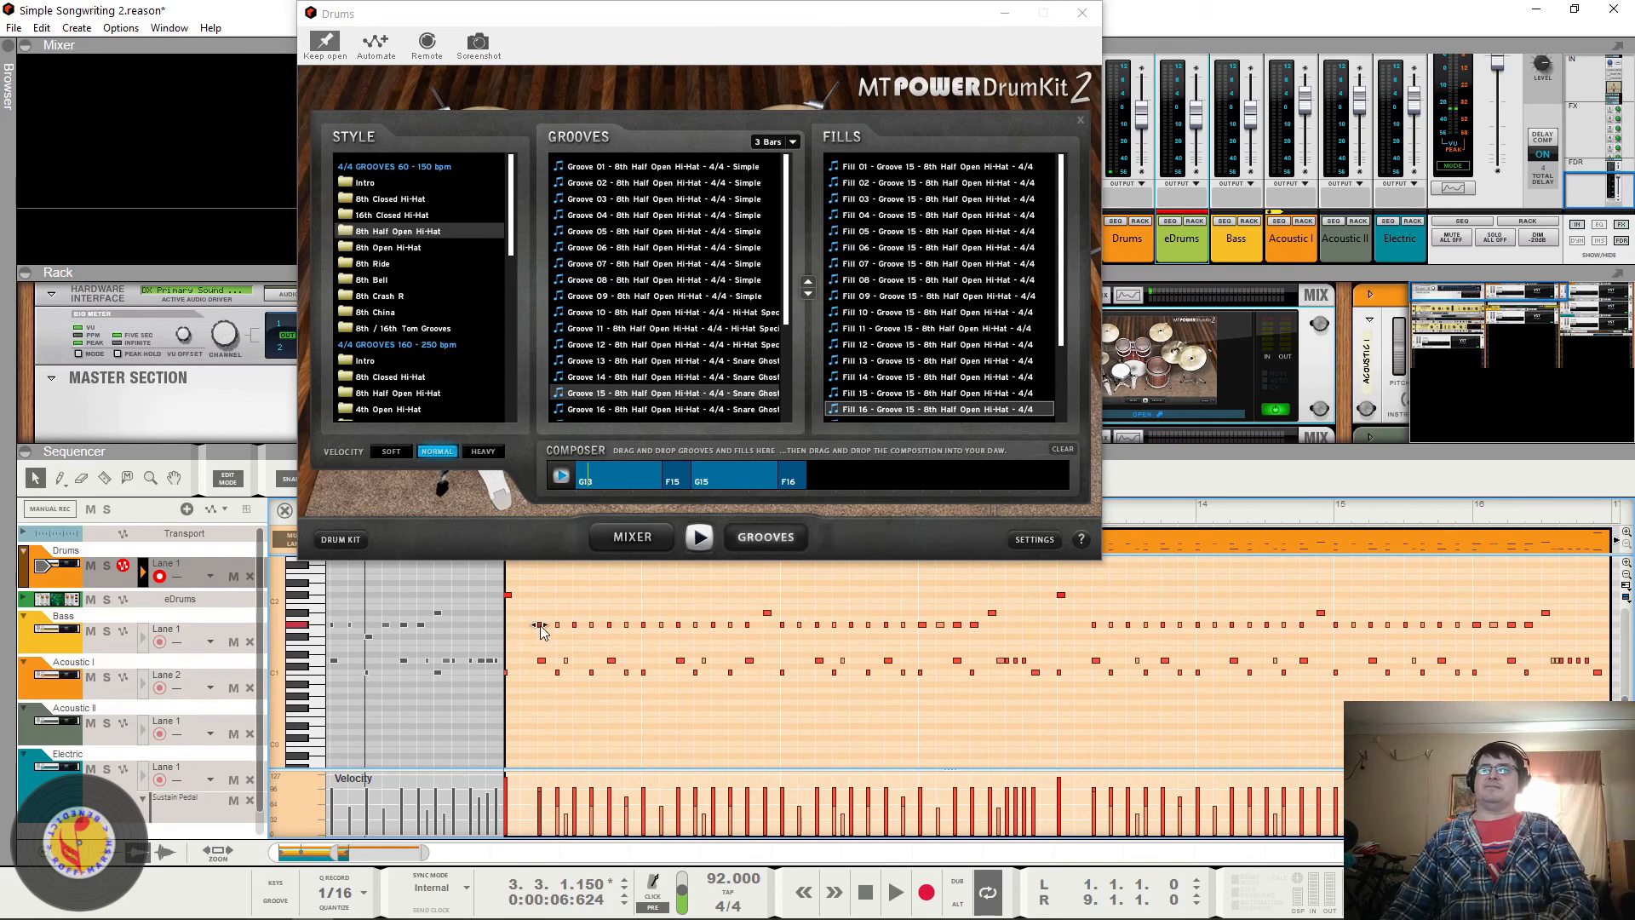
{"action": "left_click_drag", "start_coordinate": [540, 625], "coordinate": [522, 625]}
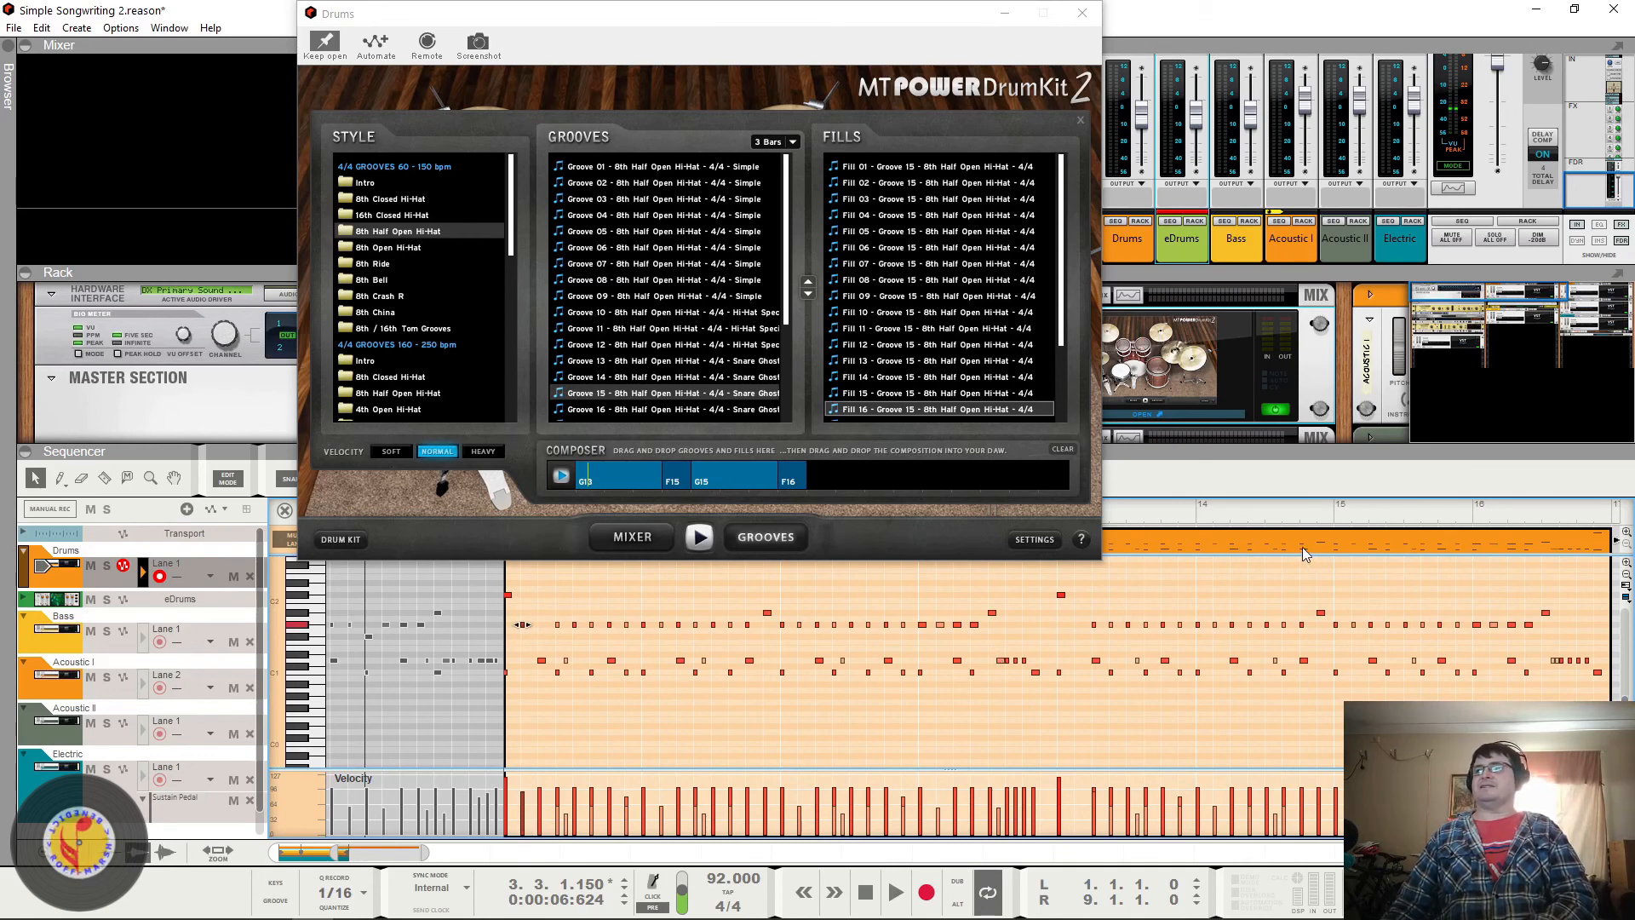
Step: Play the imported drum clip from bar 9 and delete it from the Drums track
{"action": "left_click_drag", "start_coordinate": [1251, 512], "coordinate": [561, 554]}
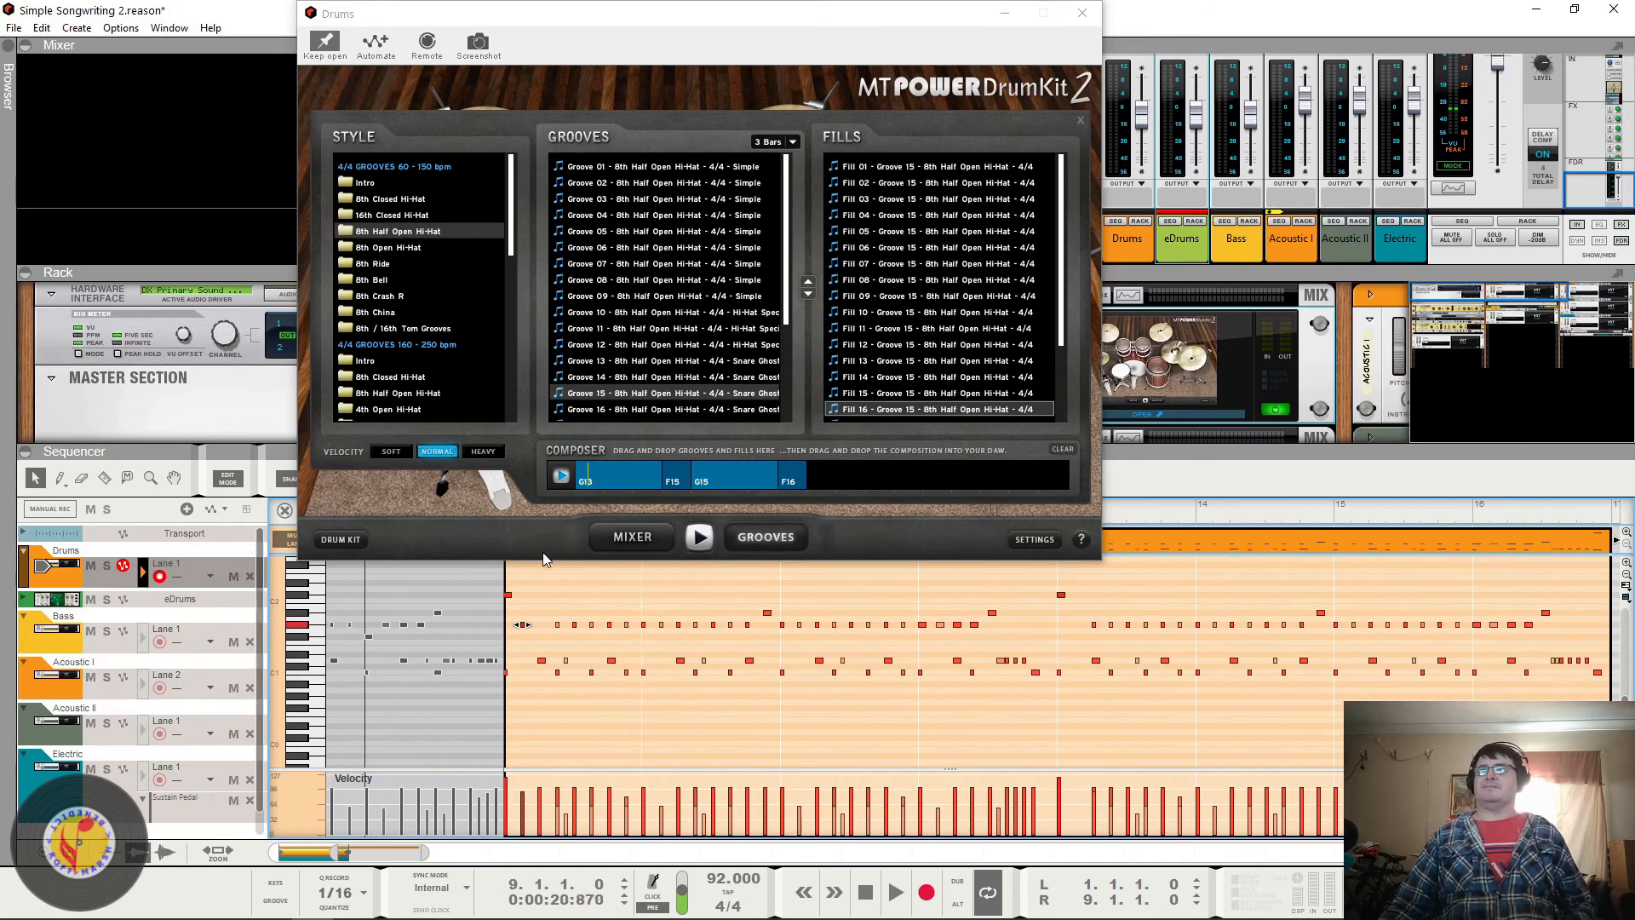
{"action": "key", "text": "space"}
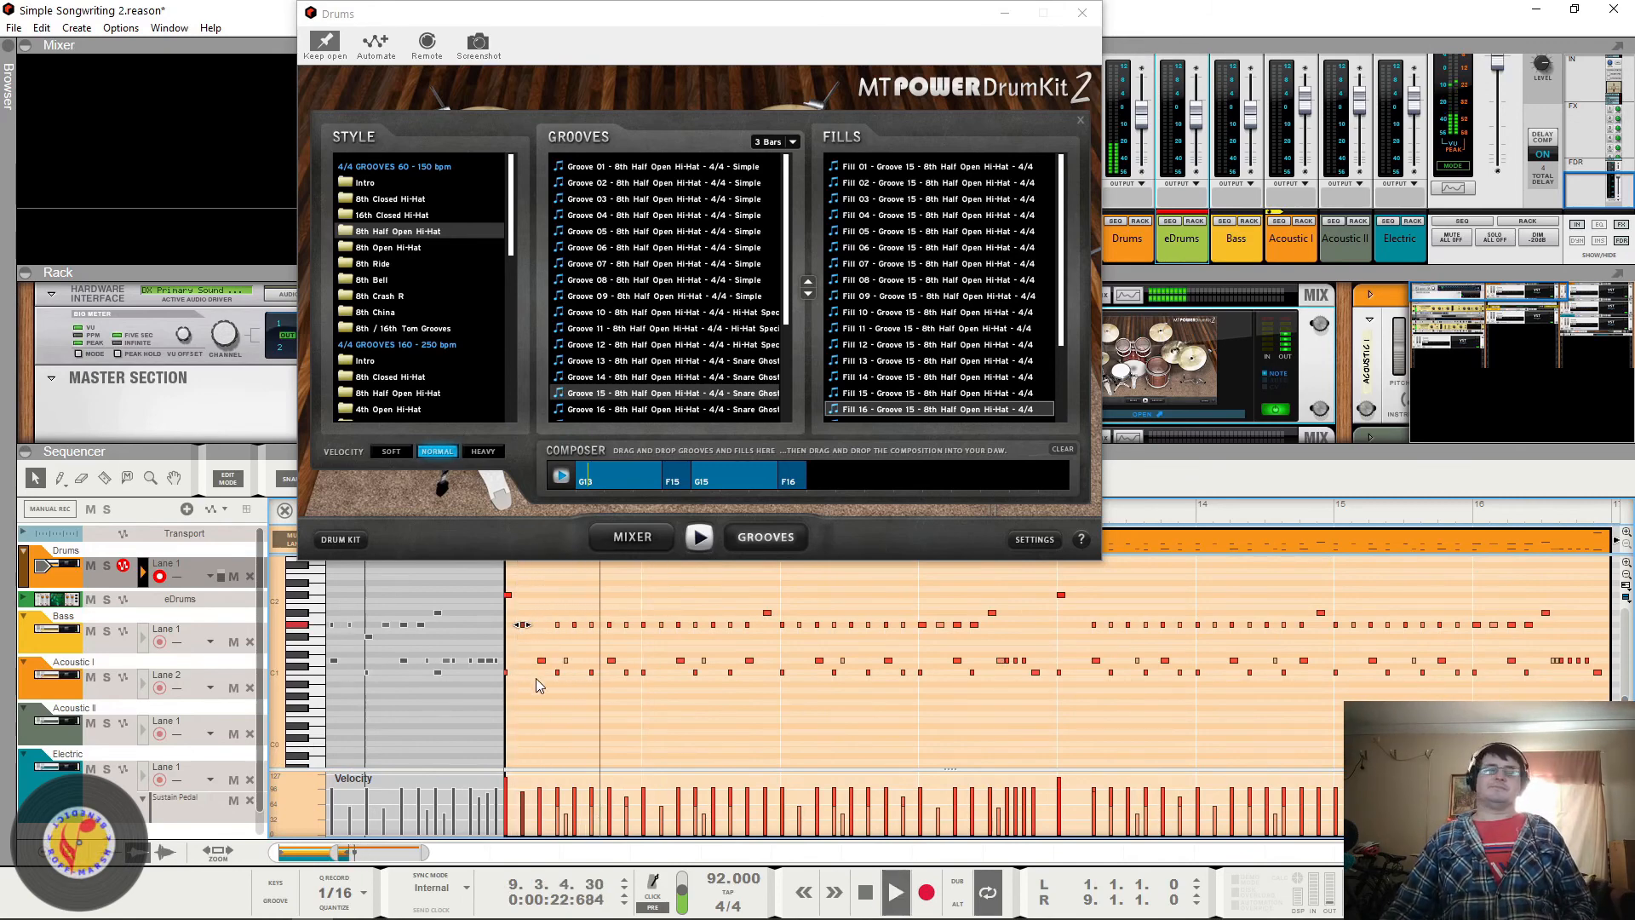
{"action": "key", "text": "space"}
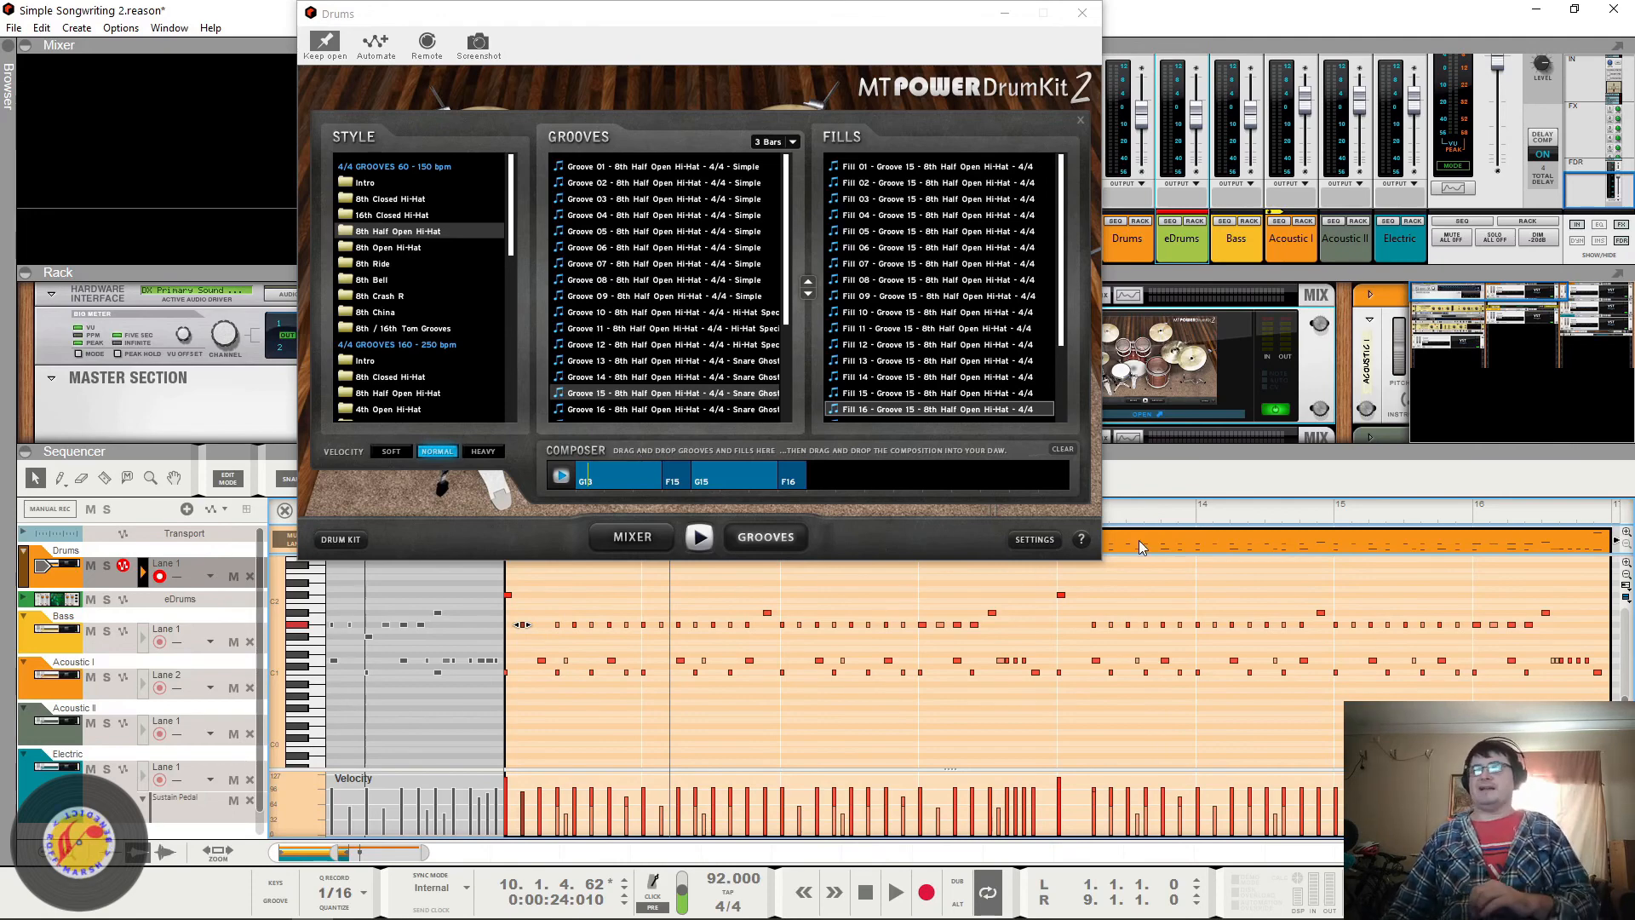
{"action": "key", "text": "Delete"}
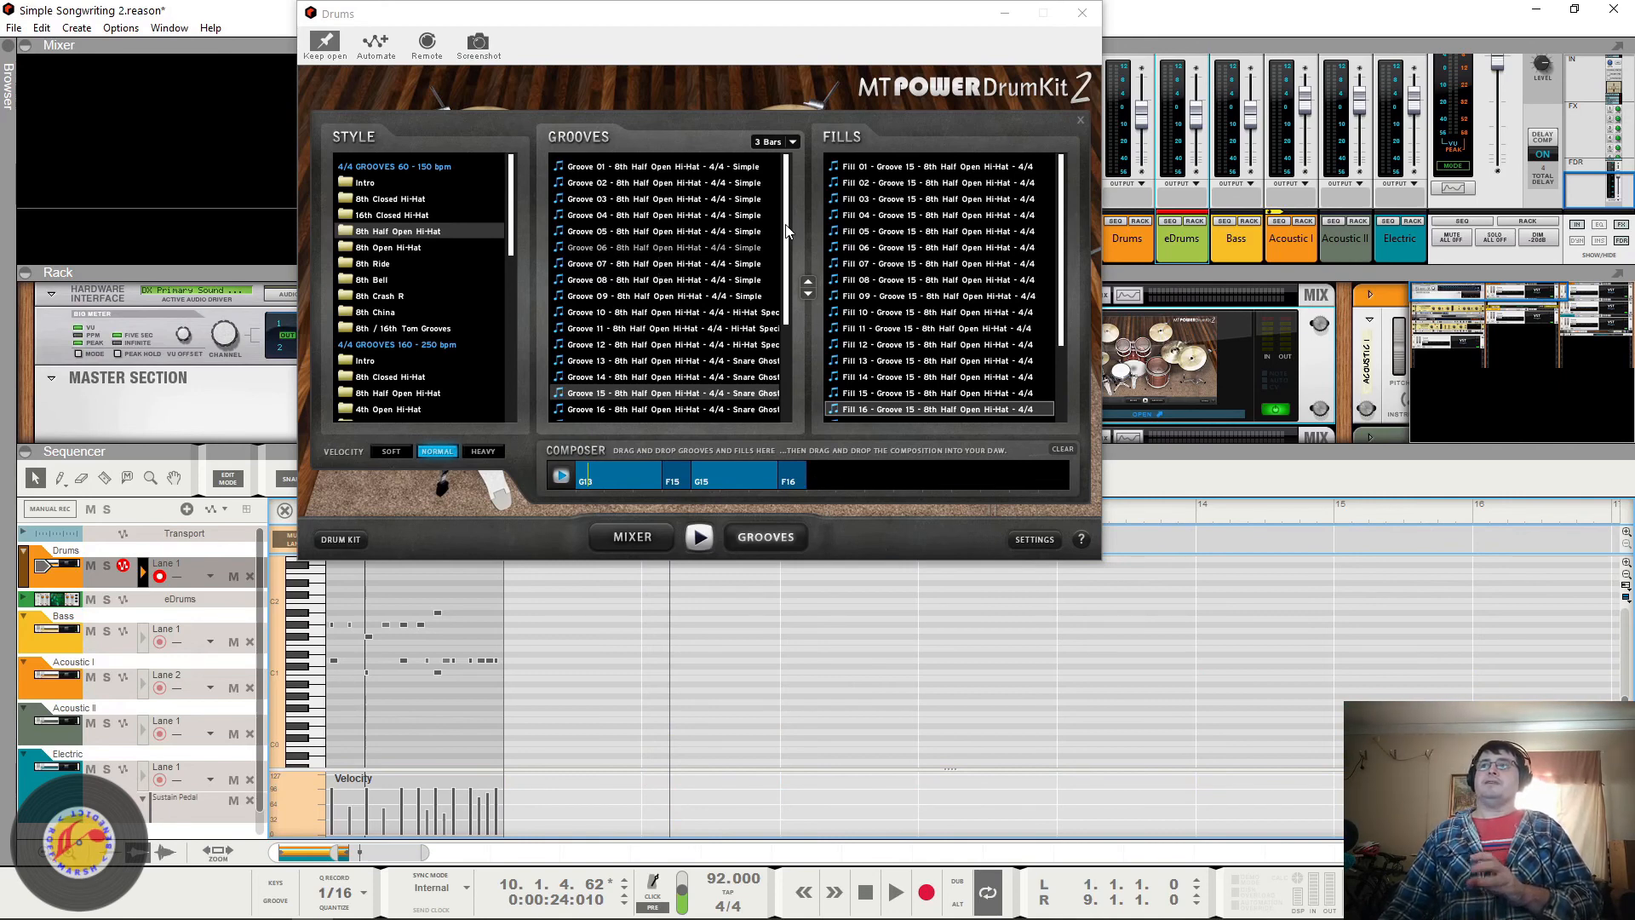
{"action": "left_click_drag", "start_coordinate": [787, 227], "coordinate": [787, 381]}
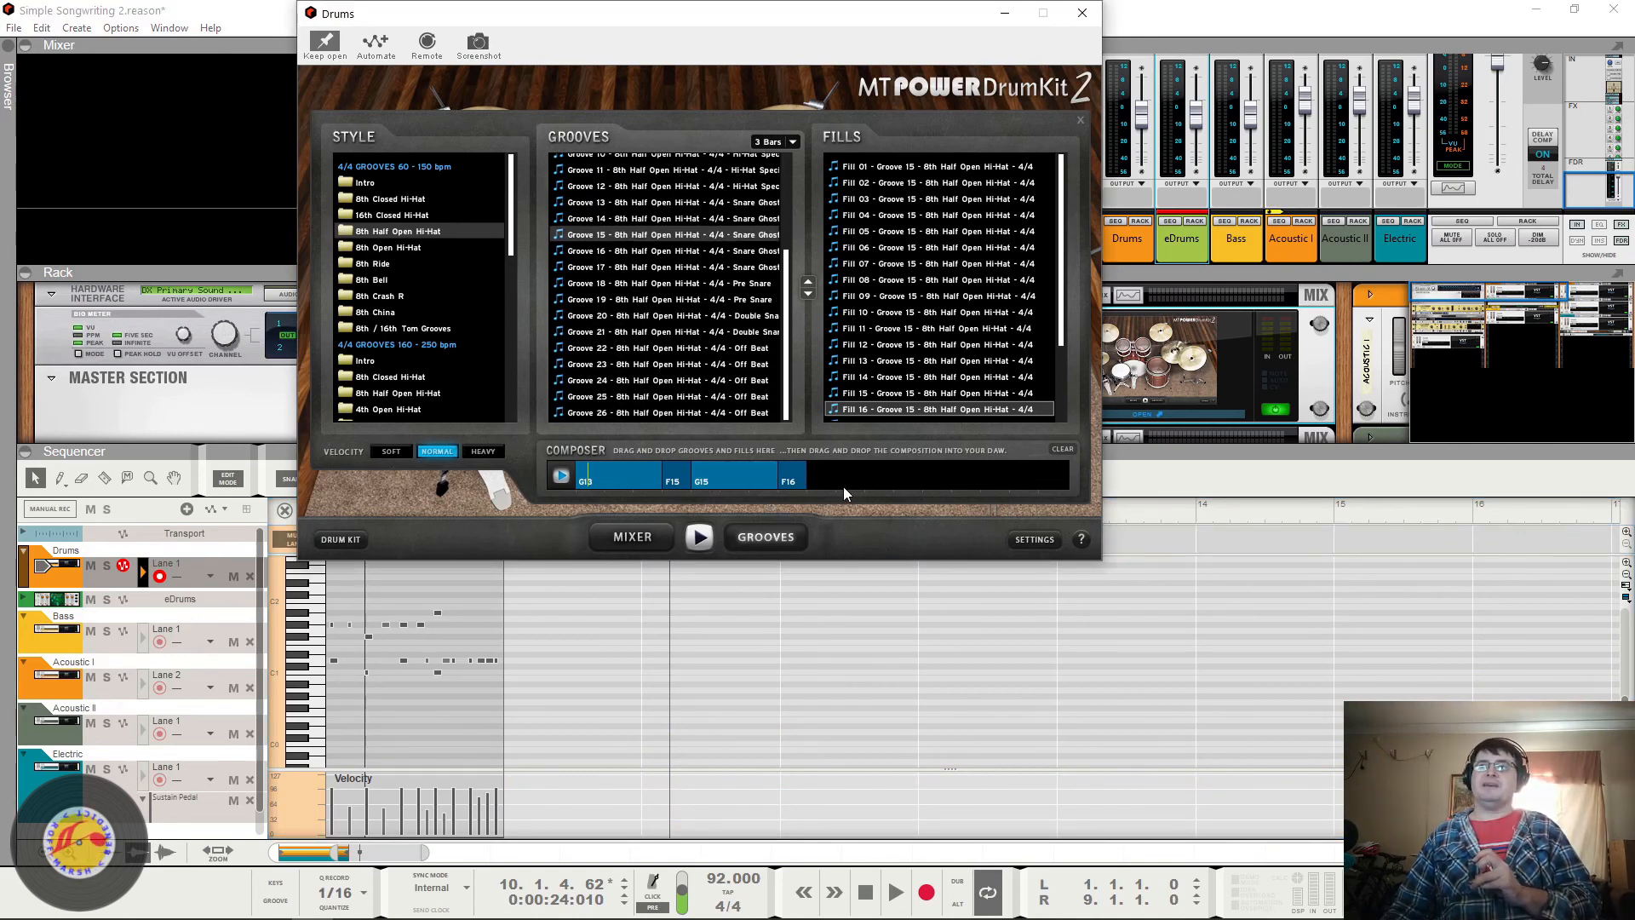
Step: Clear the drum plugin's composer and return to its drum kit view
{"action": "scroll", "coordinate": [461, 381], "scroll_direction": "down", "scroll_amount": 10}
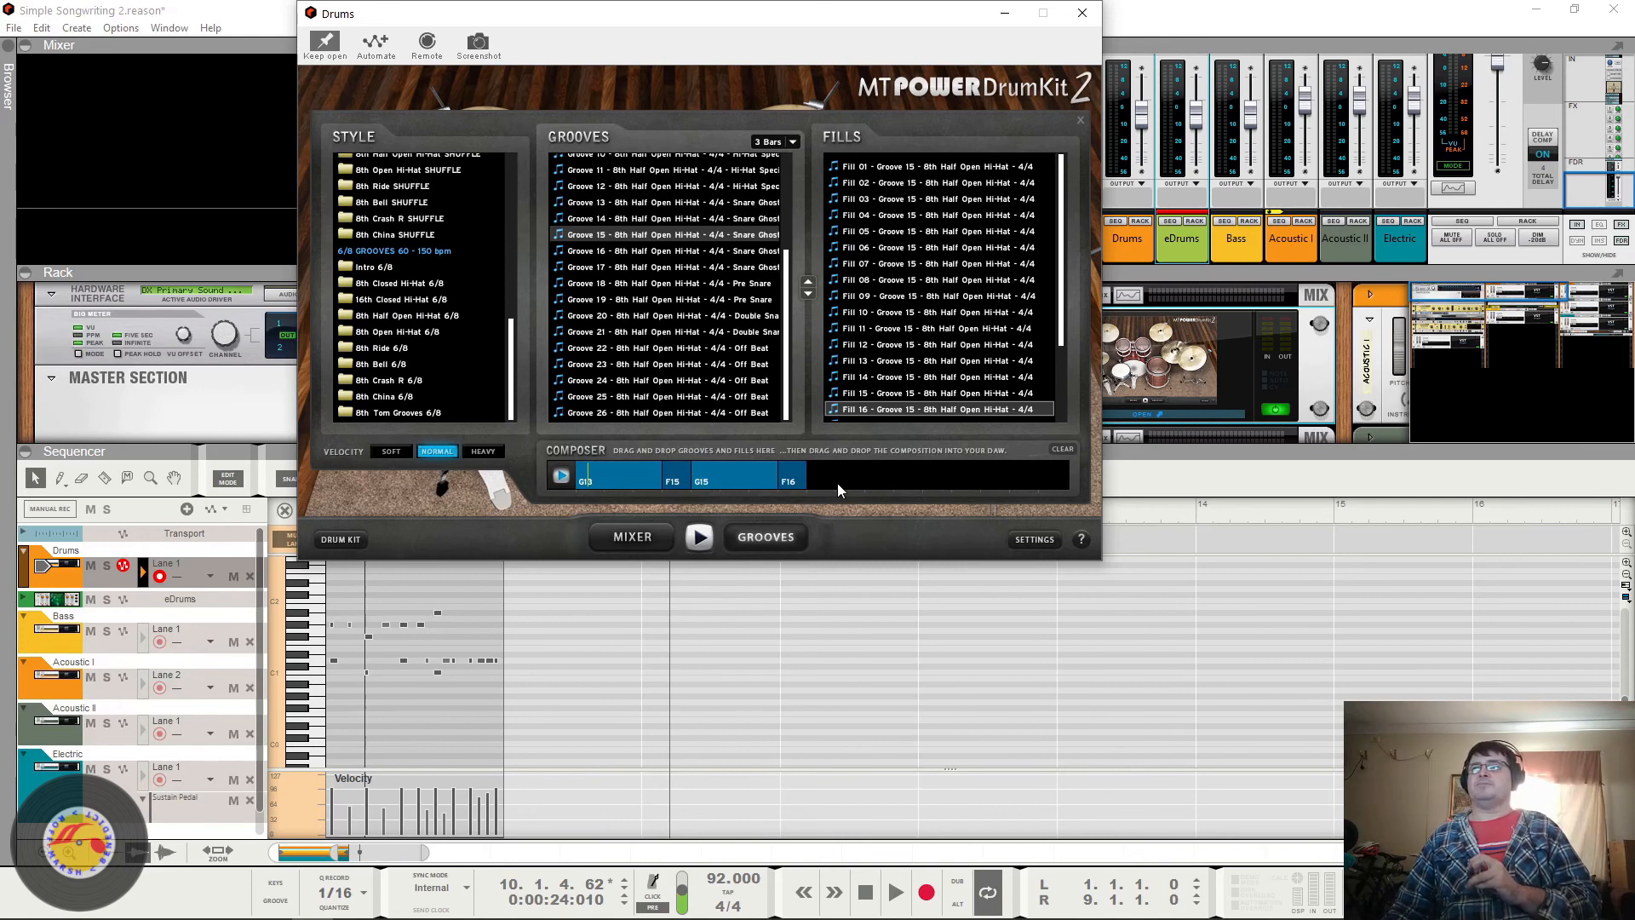
{"action": "left_click", "coordinate": [1061, 448]}
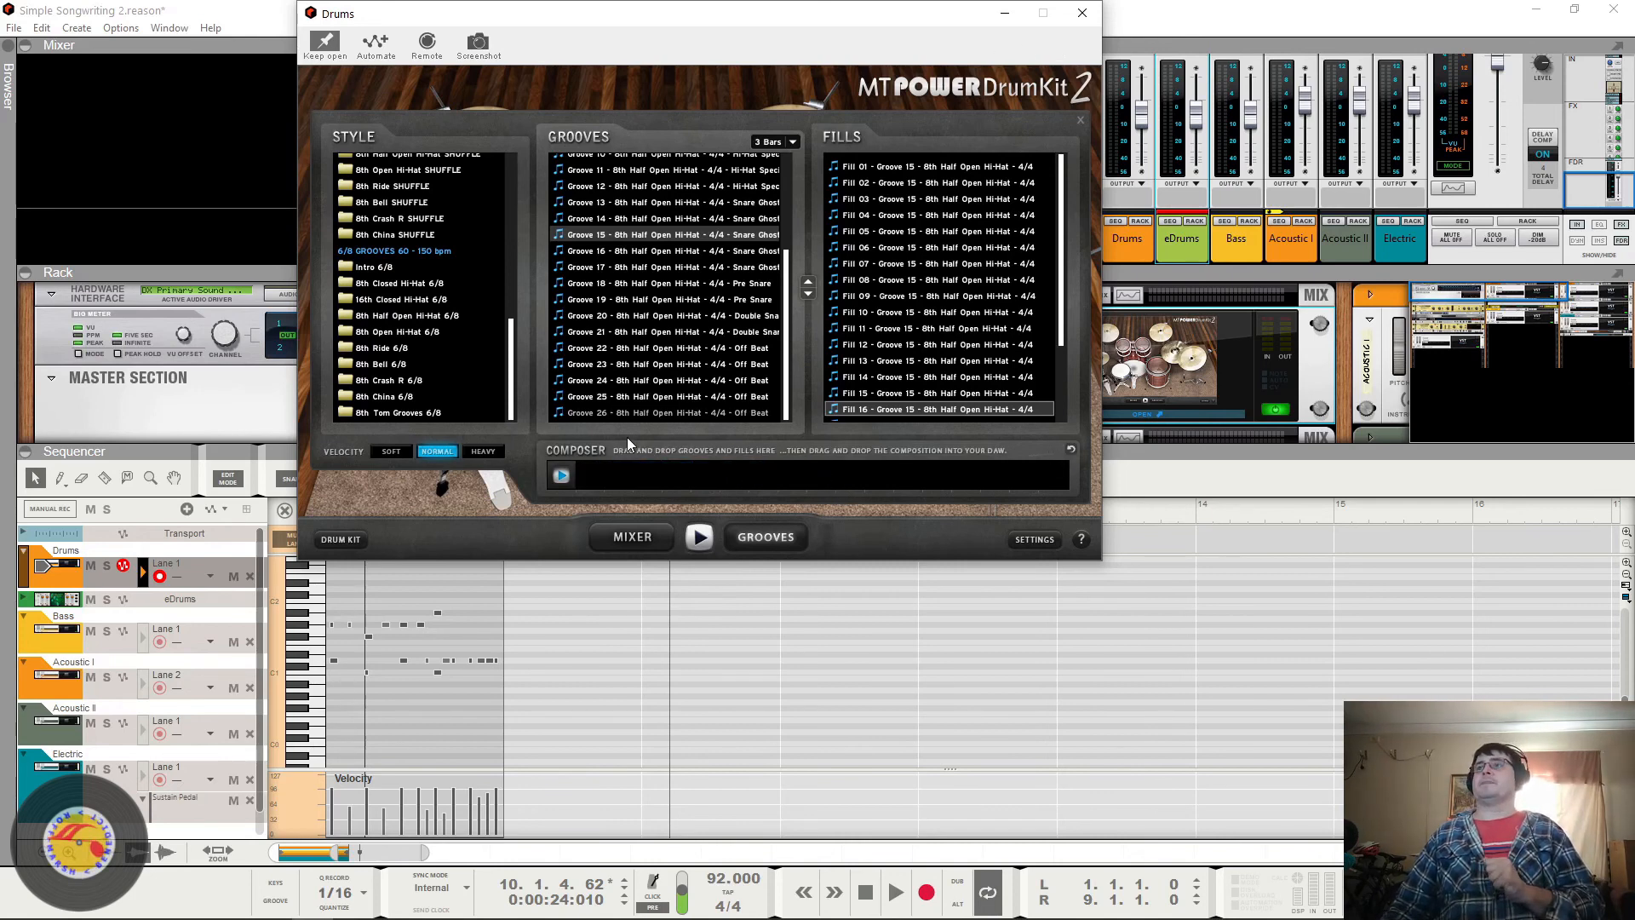
{"action": "left_click", "coordinate": [698, 536]}
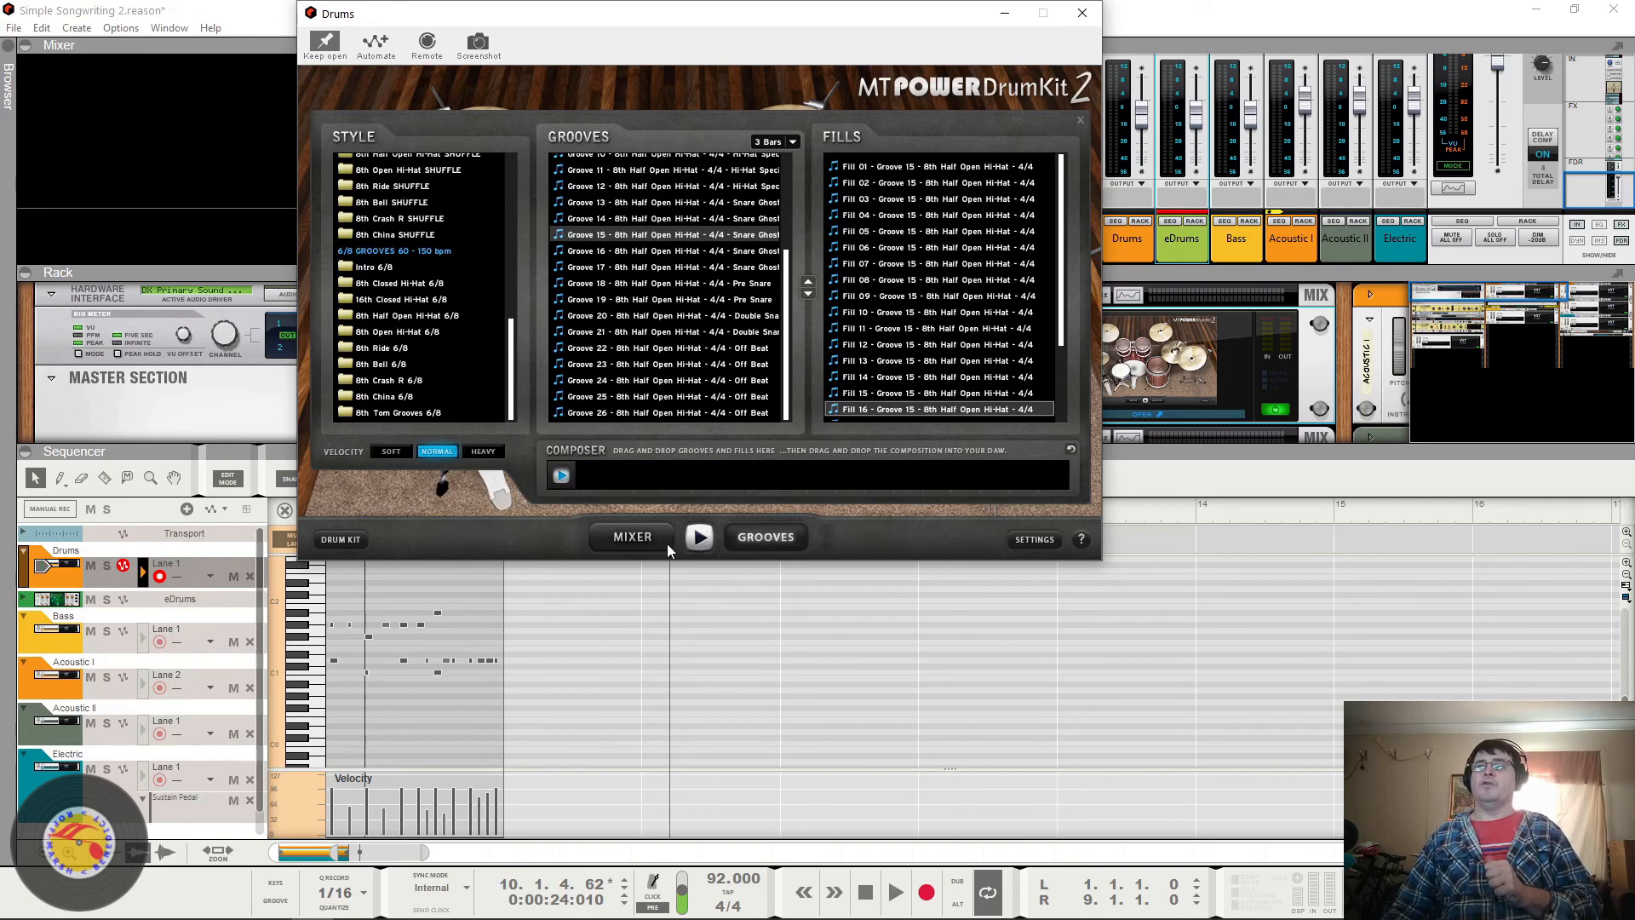
{"action": "left_click", "coordinate": [345, 539]}
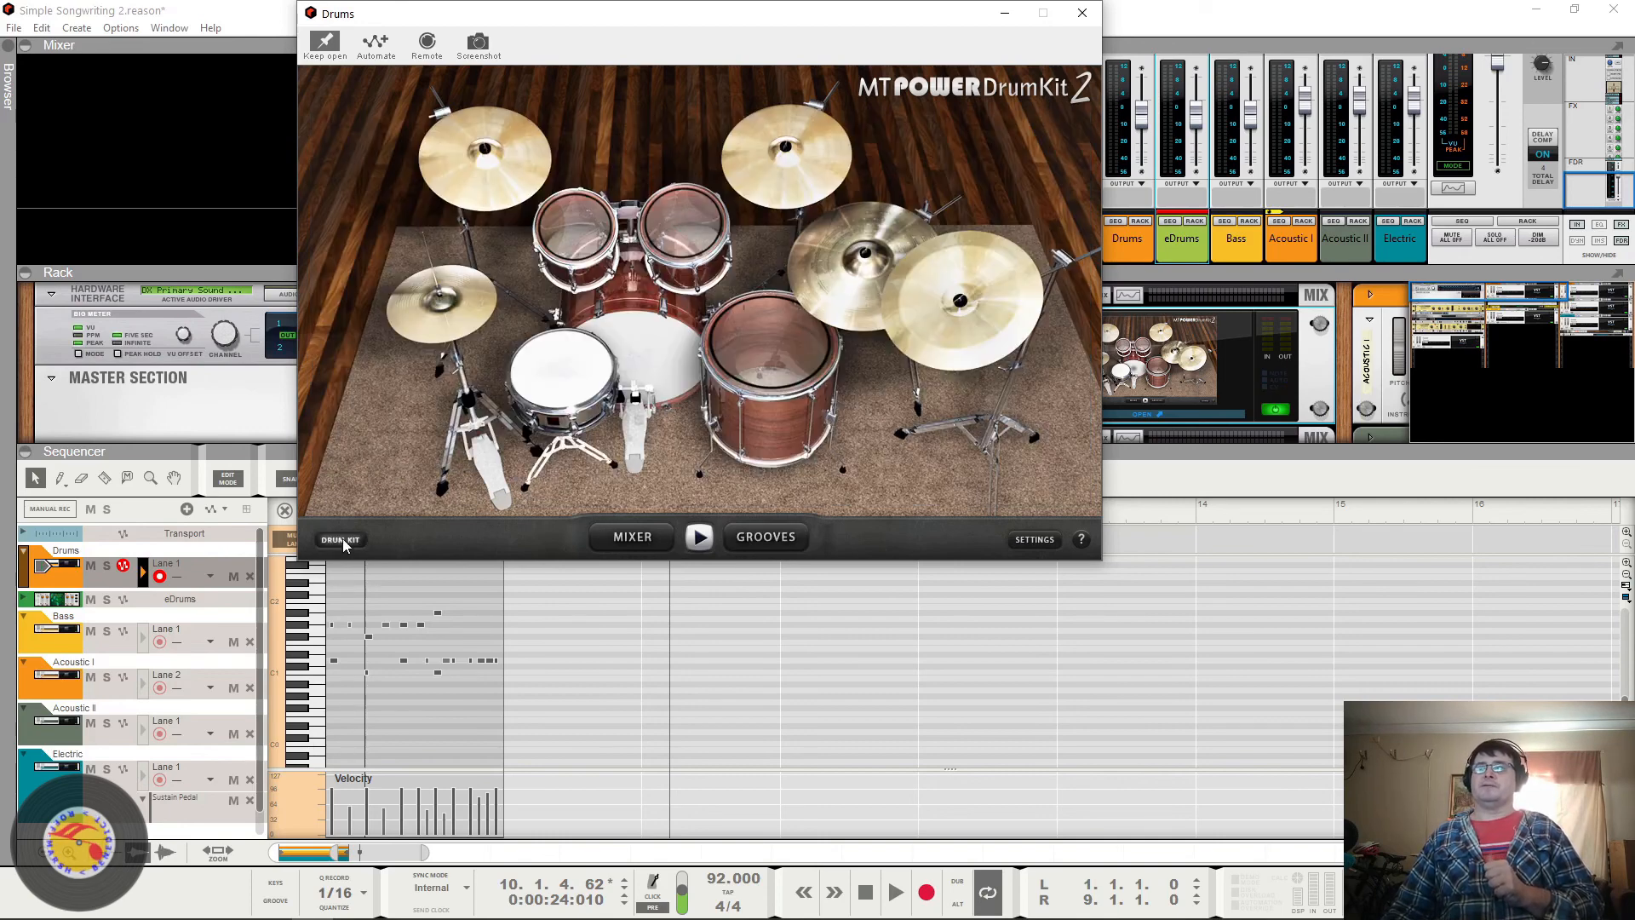
Step: Play the song from the start into bar 5 and stop playback
{"action": "left_click", "coordinate": [865, 892]}
{"action": "left_click", "coordinate": [895, 892]}
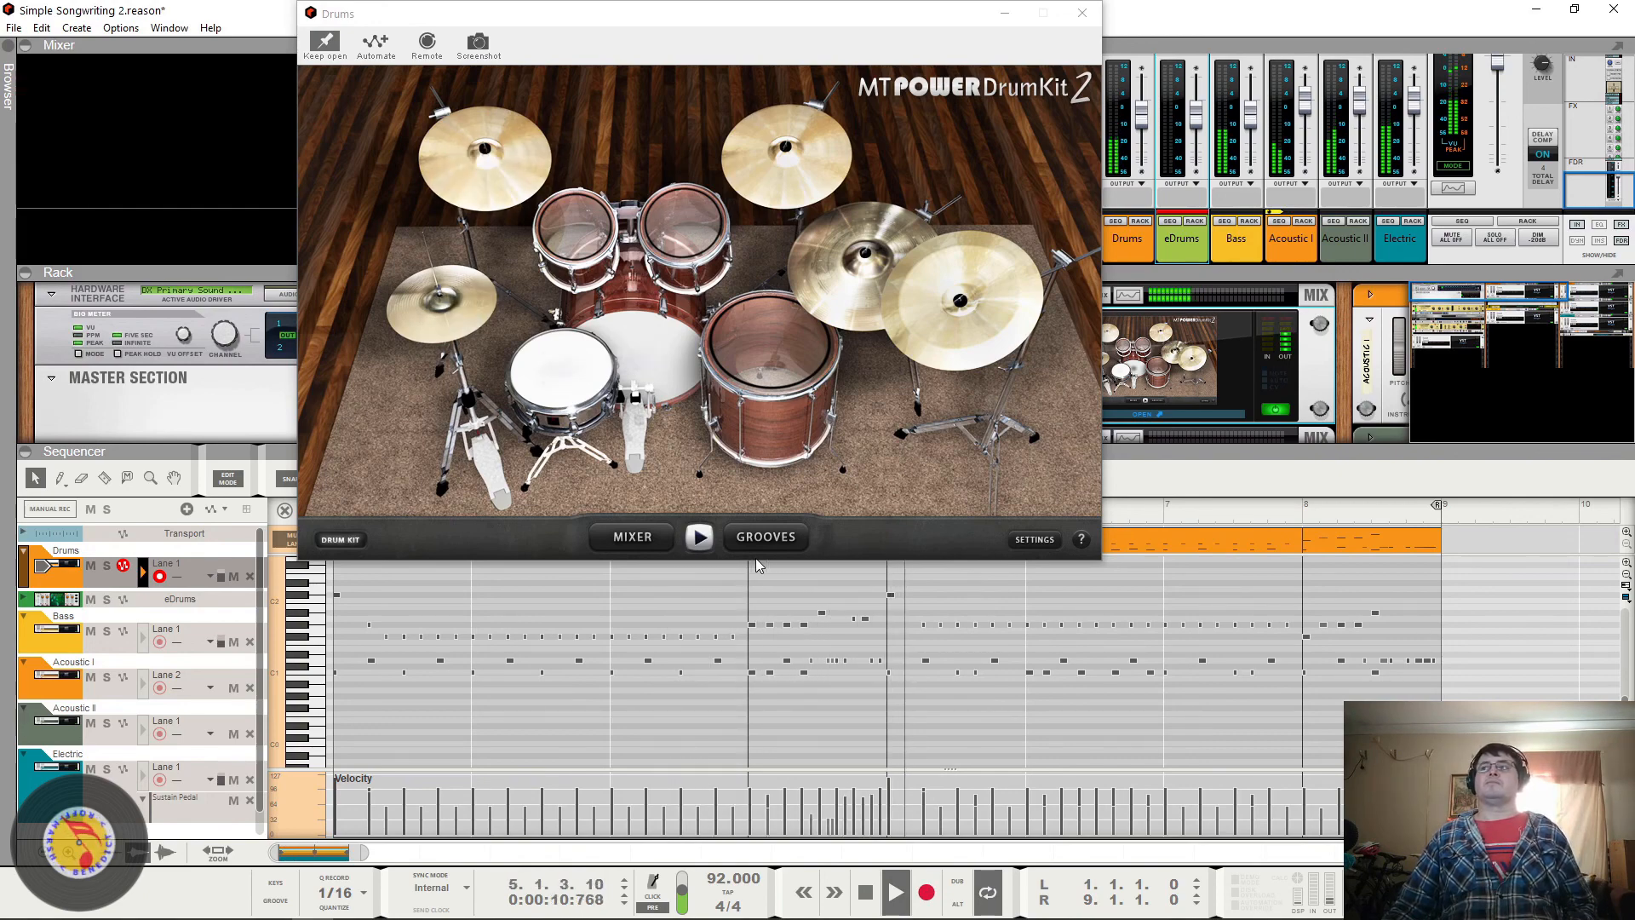
{"action": "key", "text": "space"}
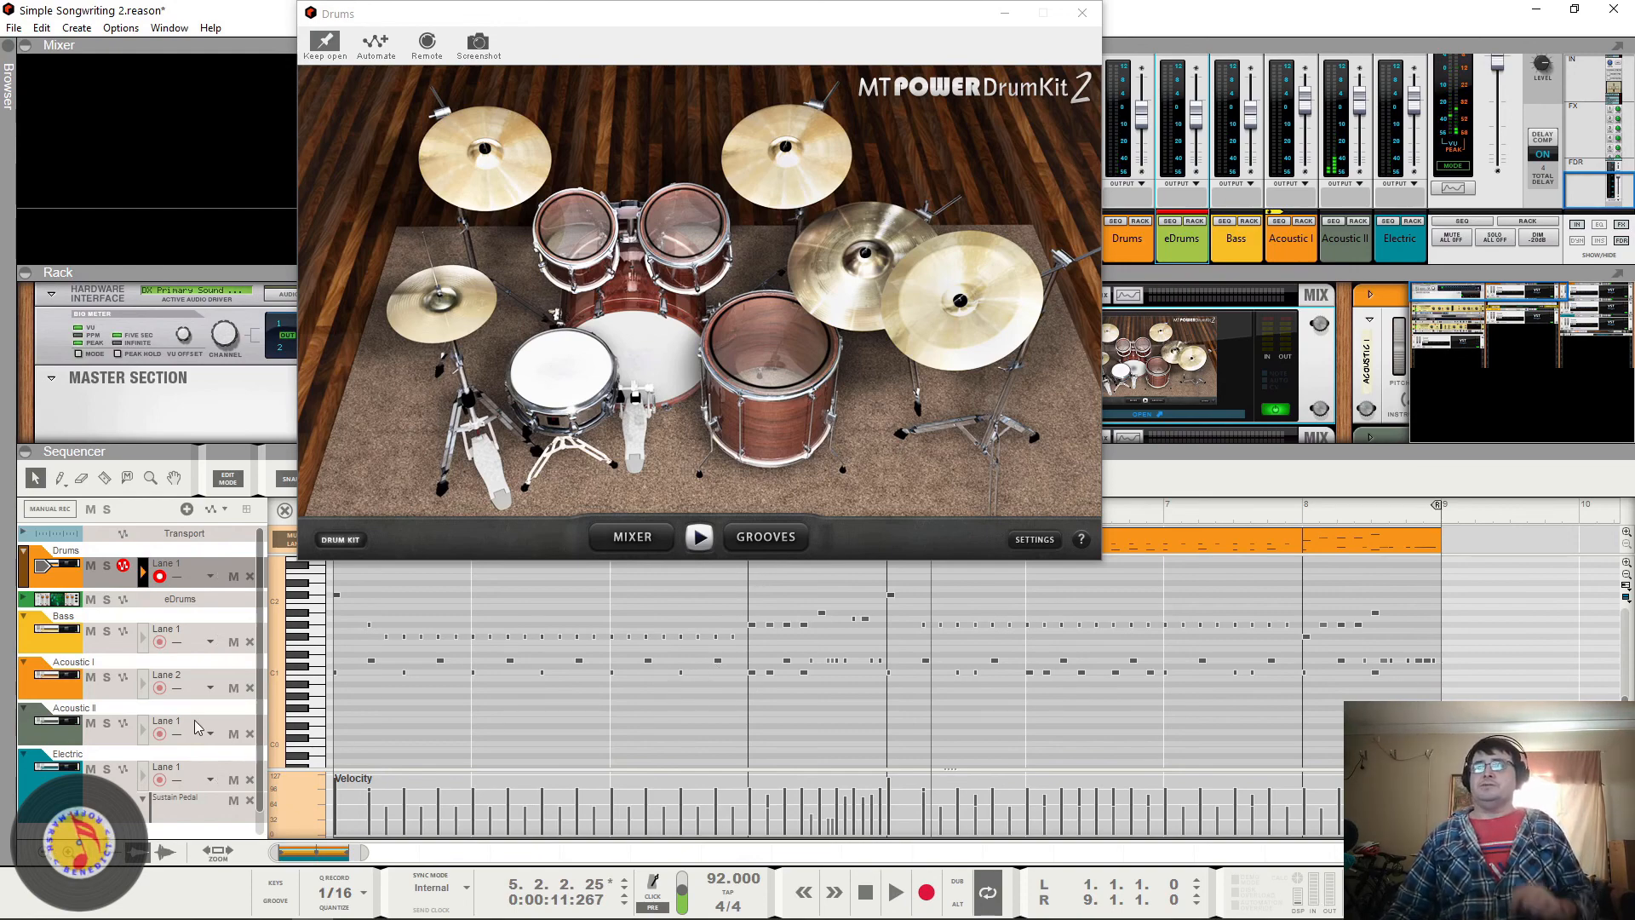
Step: Show the ReGroove Mixer below the sequencer to look over its groove channels, and hide it
{"action": "left_click", "coordinate": [279, 908]}
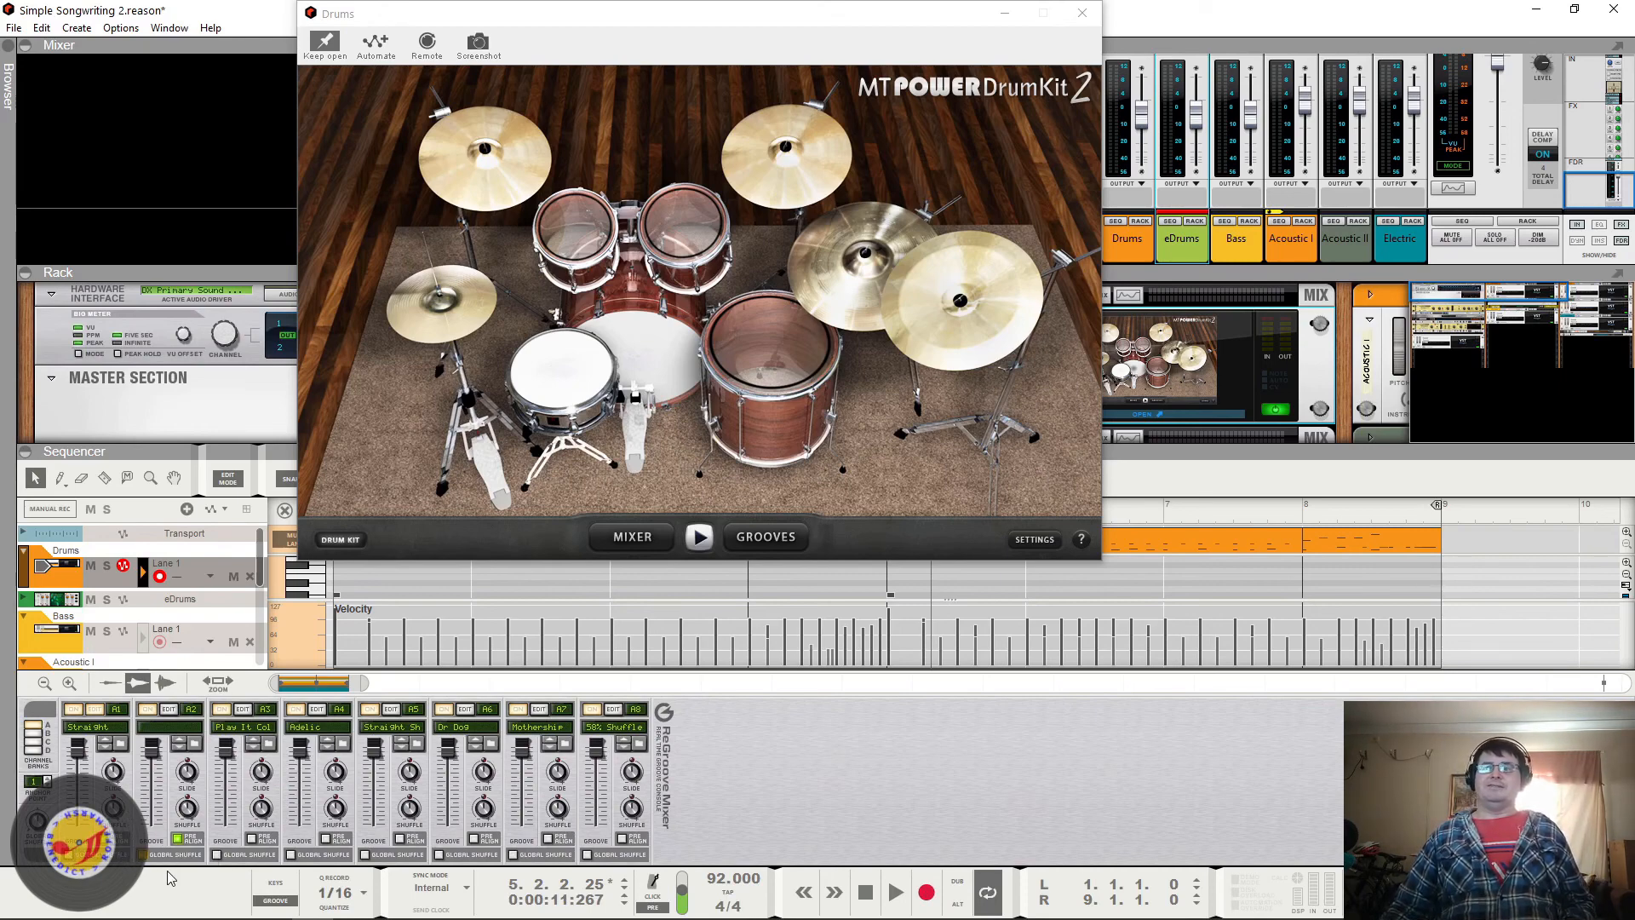
{"action": "left_click", "coordinate": [283, 906]}
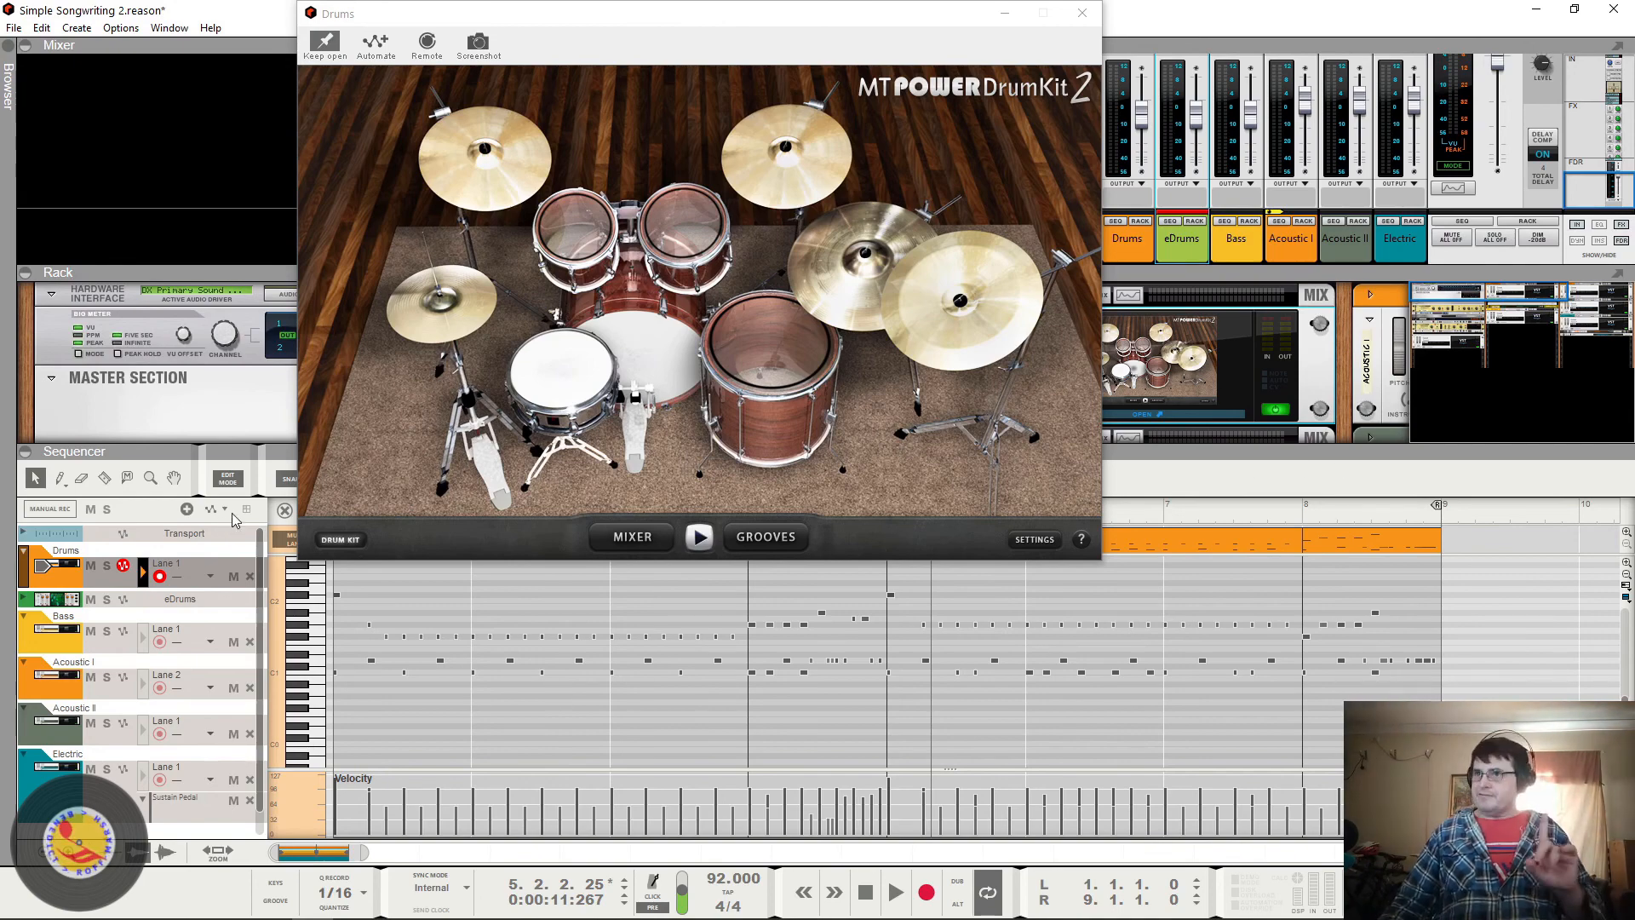
Step: Leave the key editor for the song arrangement and close the drum plugin window
{"action": "key", "text": "ctrl+e"}
{"action": "left_click", "coordinate": [1083, 13]}
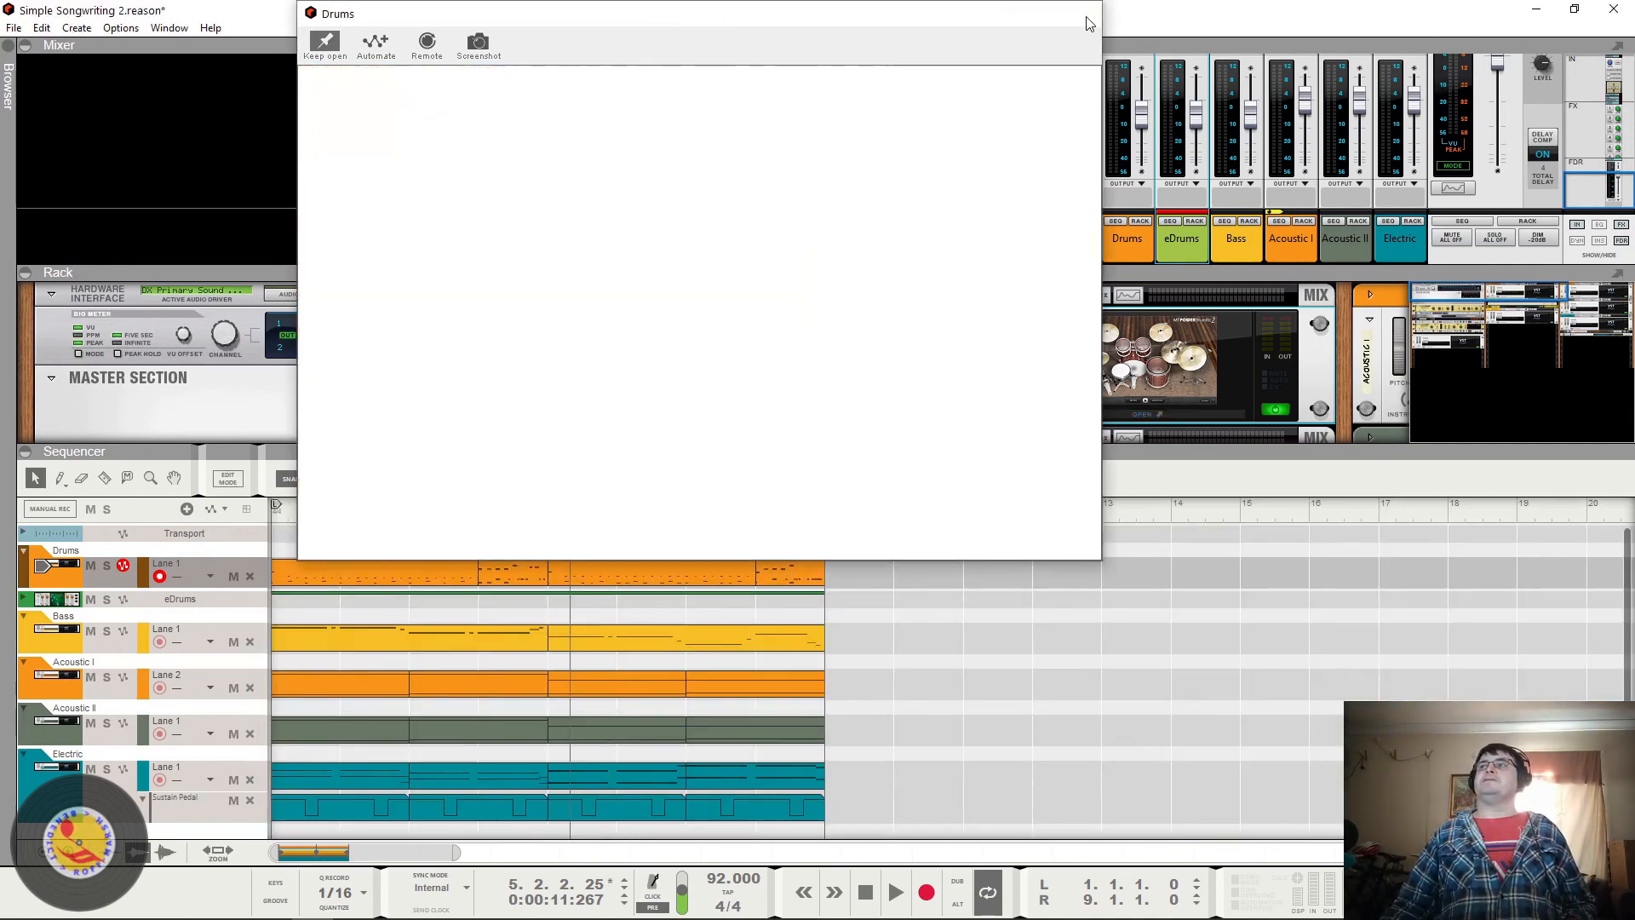
{"action": "left_click_drag", "start_coordinate": [414, 850], "coordinate": [301, 845]}
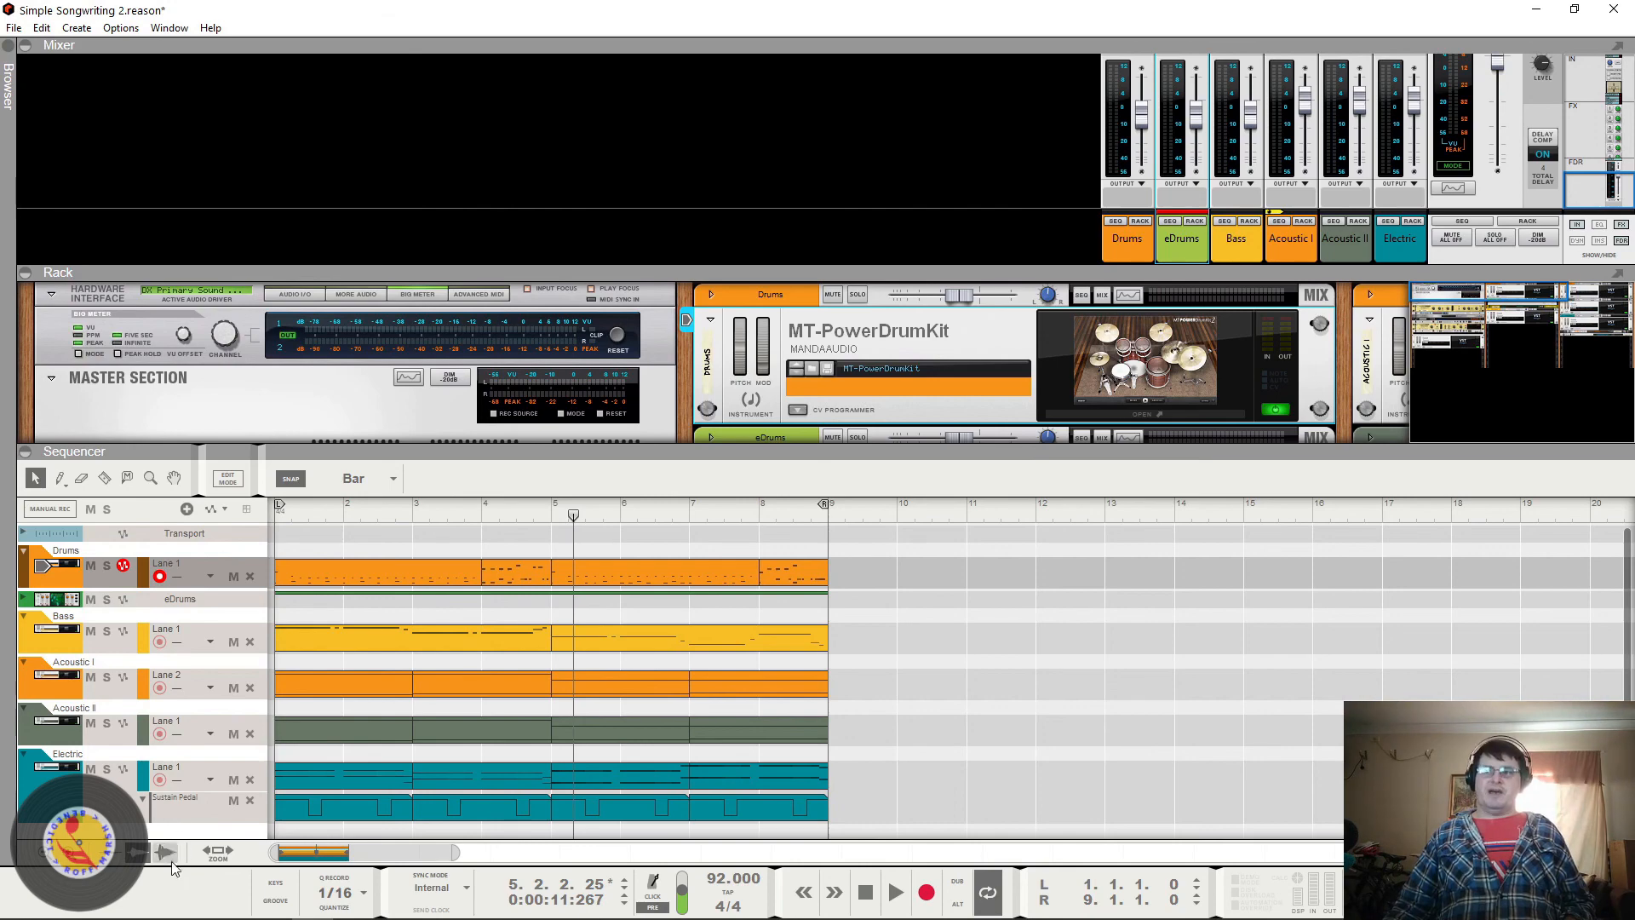
Step: Bring up the ReGroove Mixer again beneath the song arrangement and close it
{"action": "left_click", "coordinate": [275, 900]}
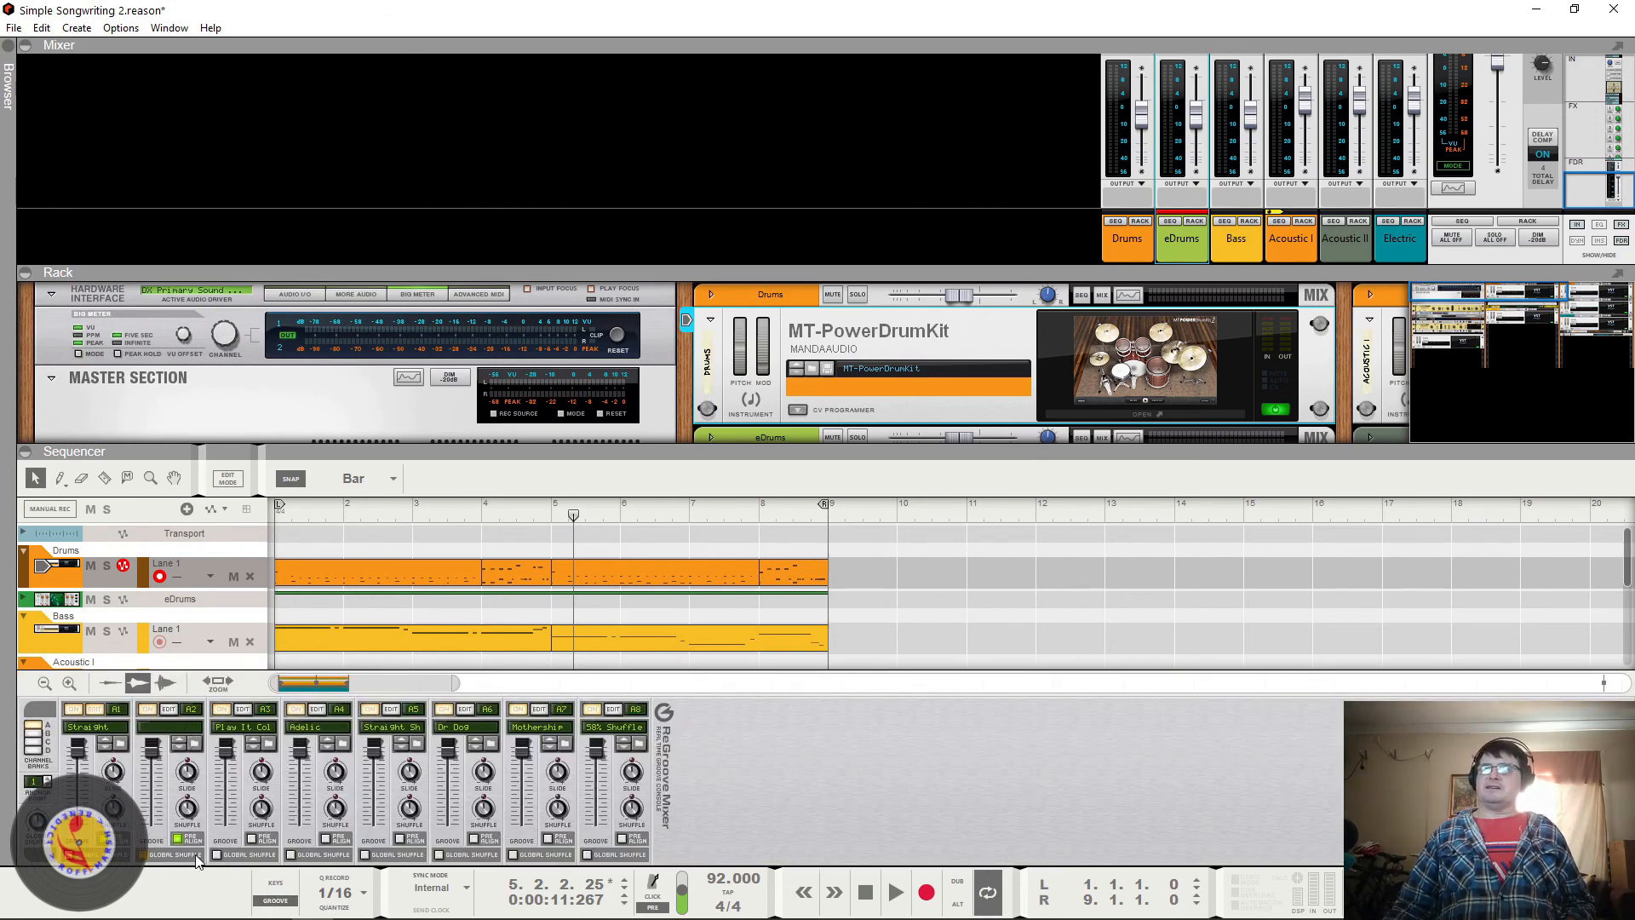
{"action": "left_click", "coordinate": [275, 901]}
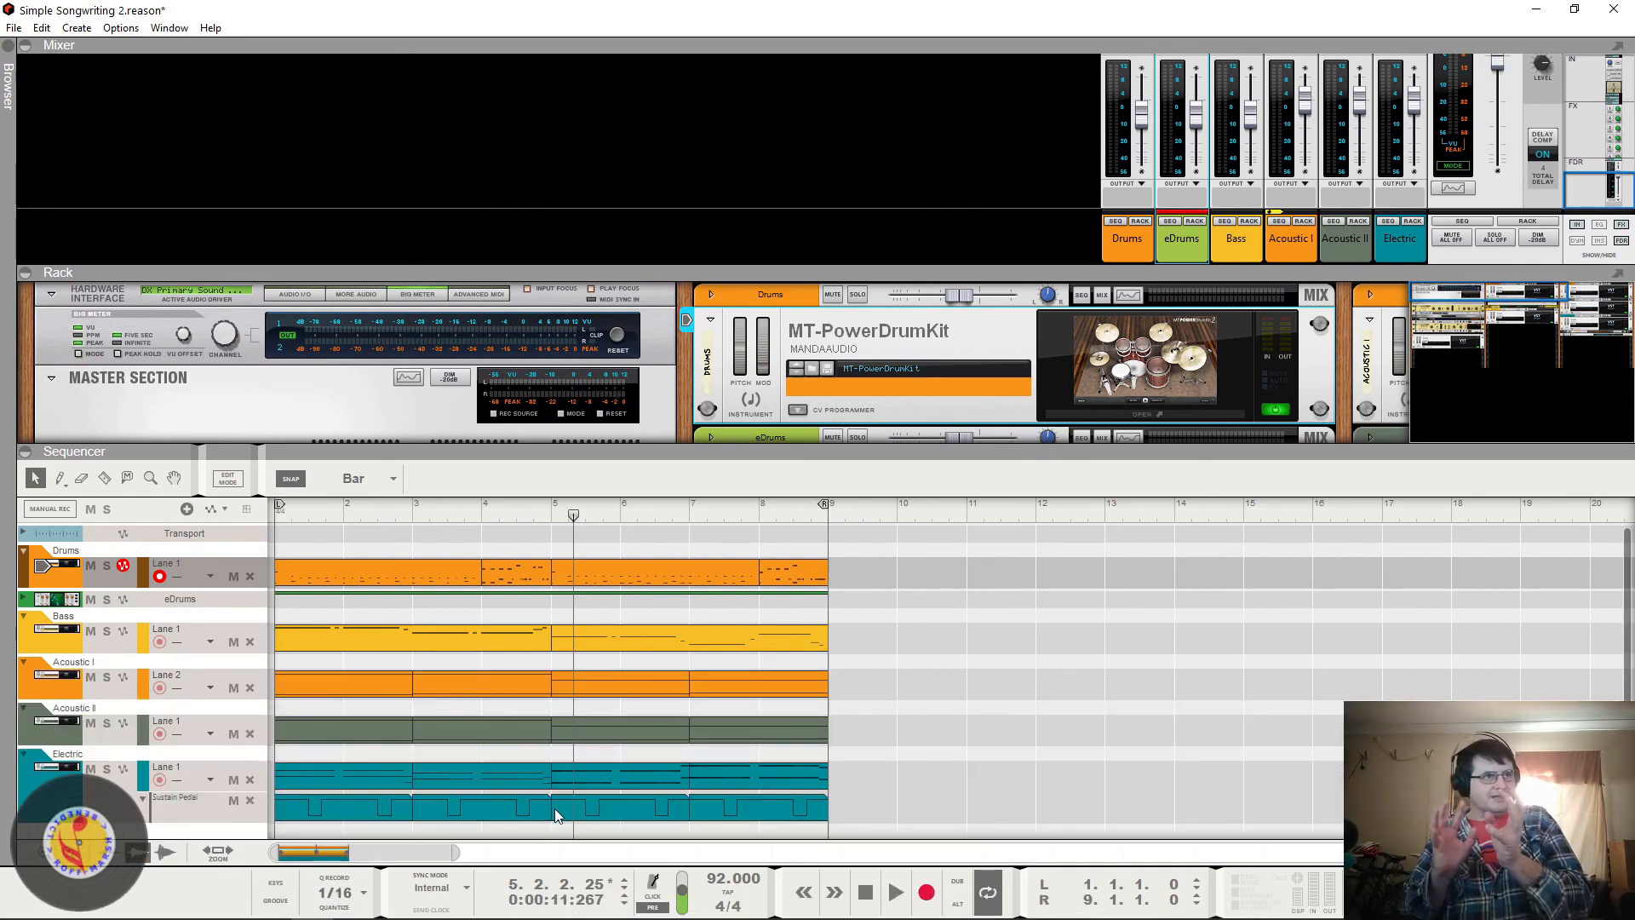
Step: Open the Electric track's clip at bar 3 to examine its notes and velocities, and return to the arrangement
{"action": "left_click_drag", "start_coordinate": [456, 855], "coordinate": [362, 876]}
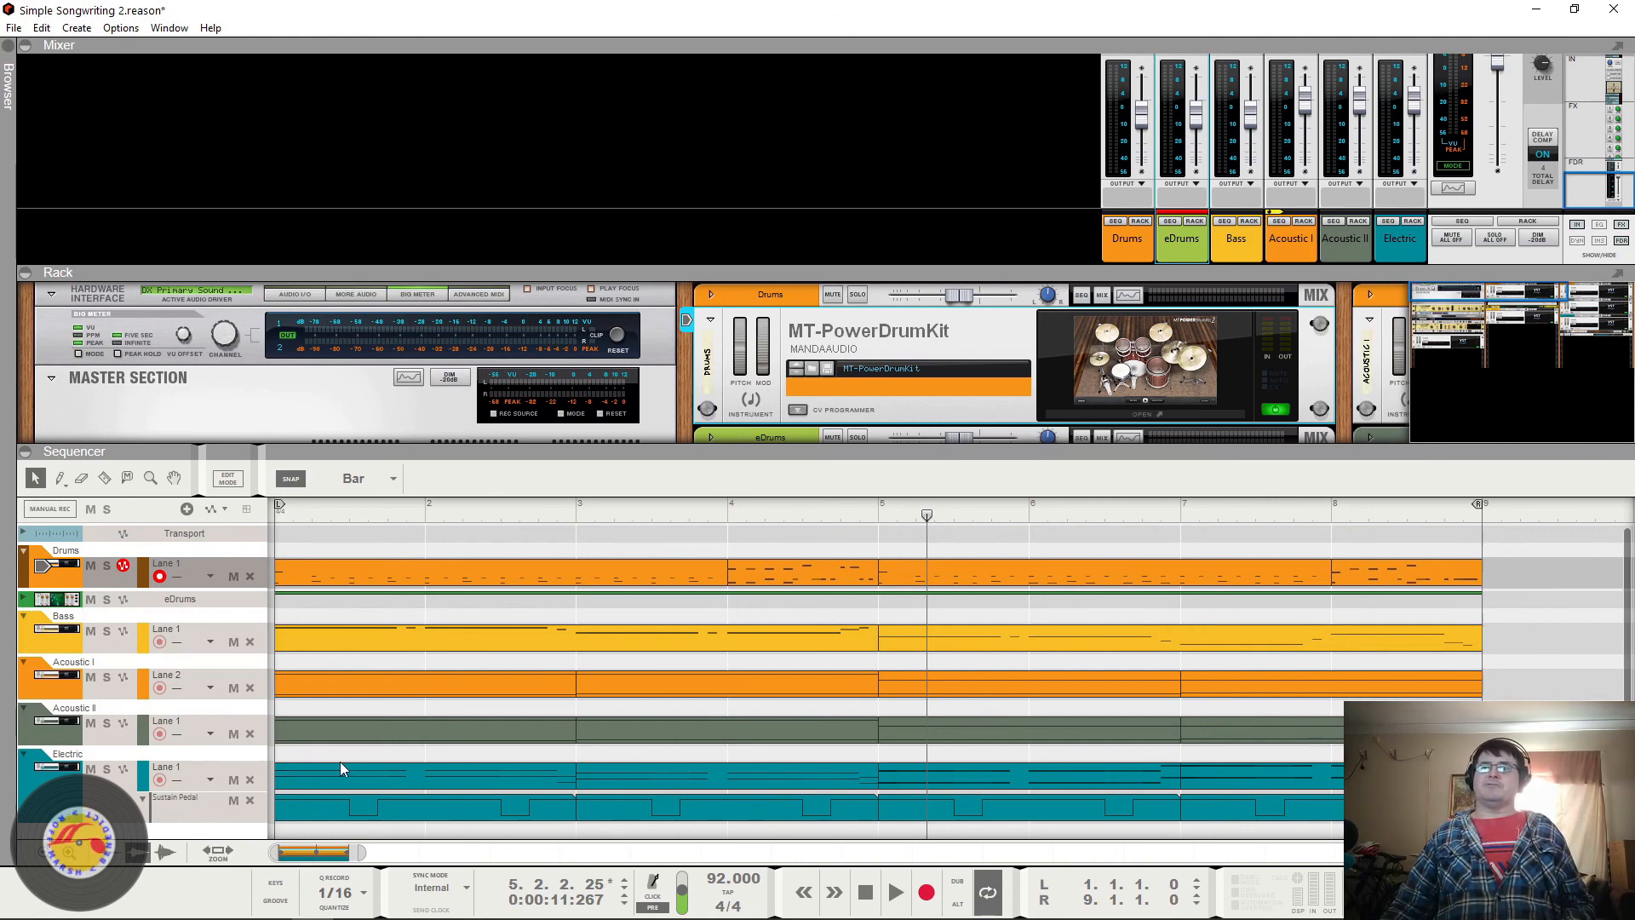
{"action": "double_click", "coordinate": [608, 777]}
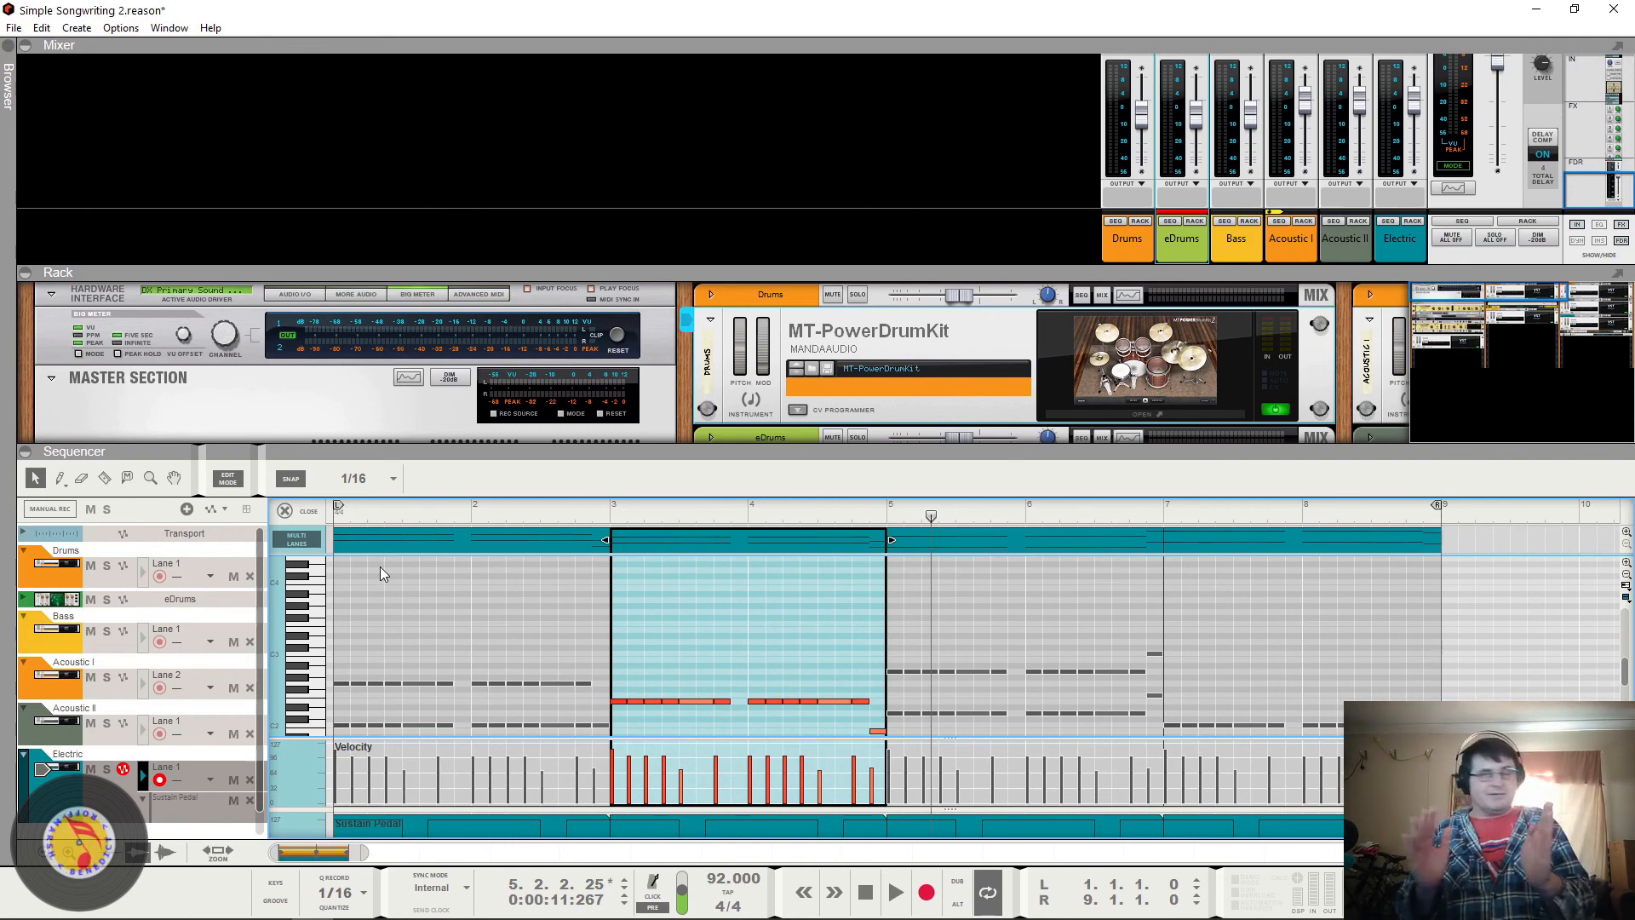
{"action": "left_click", "coordinate": [284, 511]}
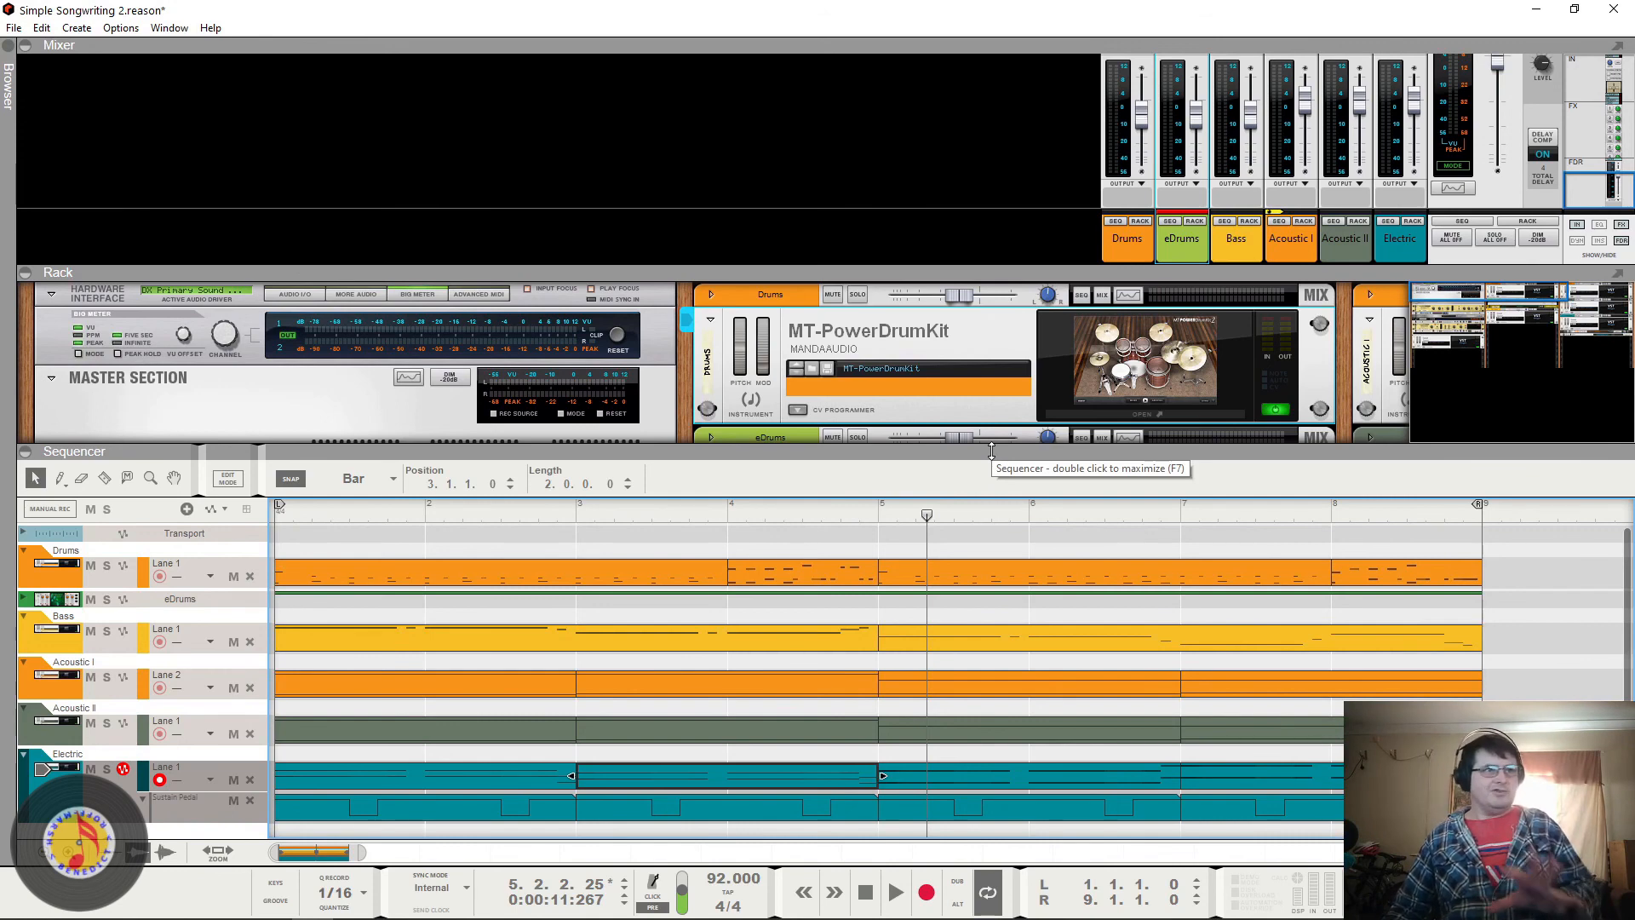
Step: Play the full eight-bar loop from bar 1 with all tracks and stop it when it repeats
{"action": "left_click", "coordinate": [866, 892]}
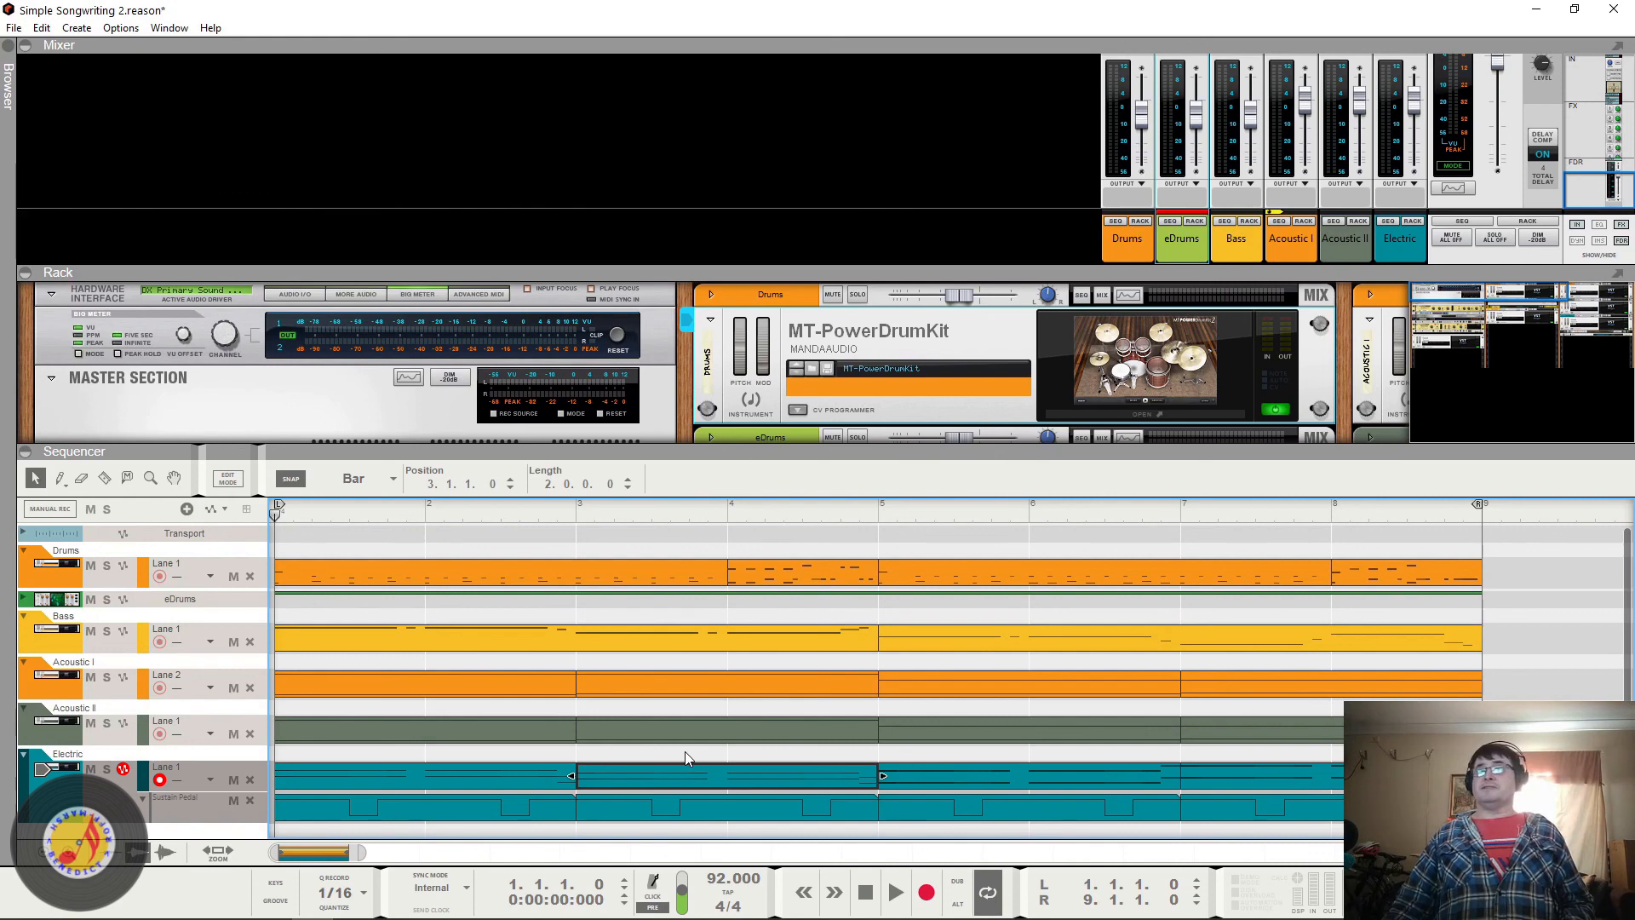
{"action": "key", "text": "space"}
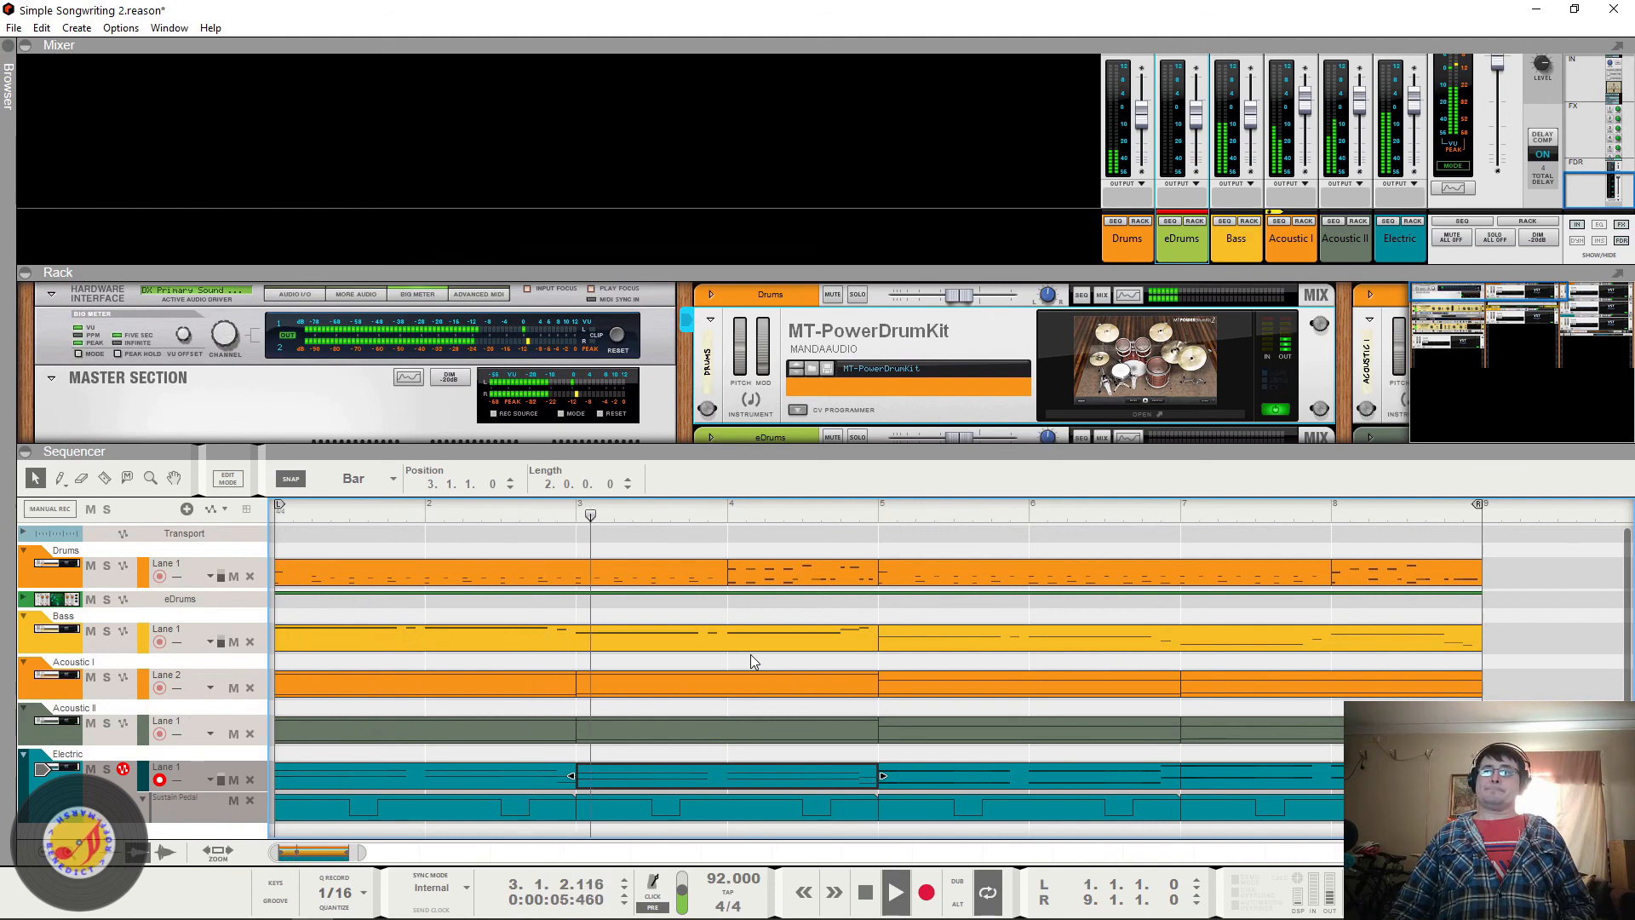
{"action": "mouse_move", "coordinate": [868, 886]}
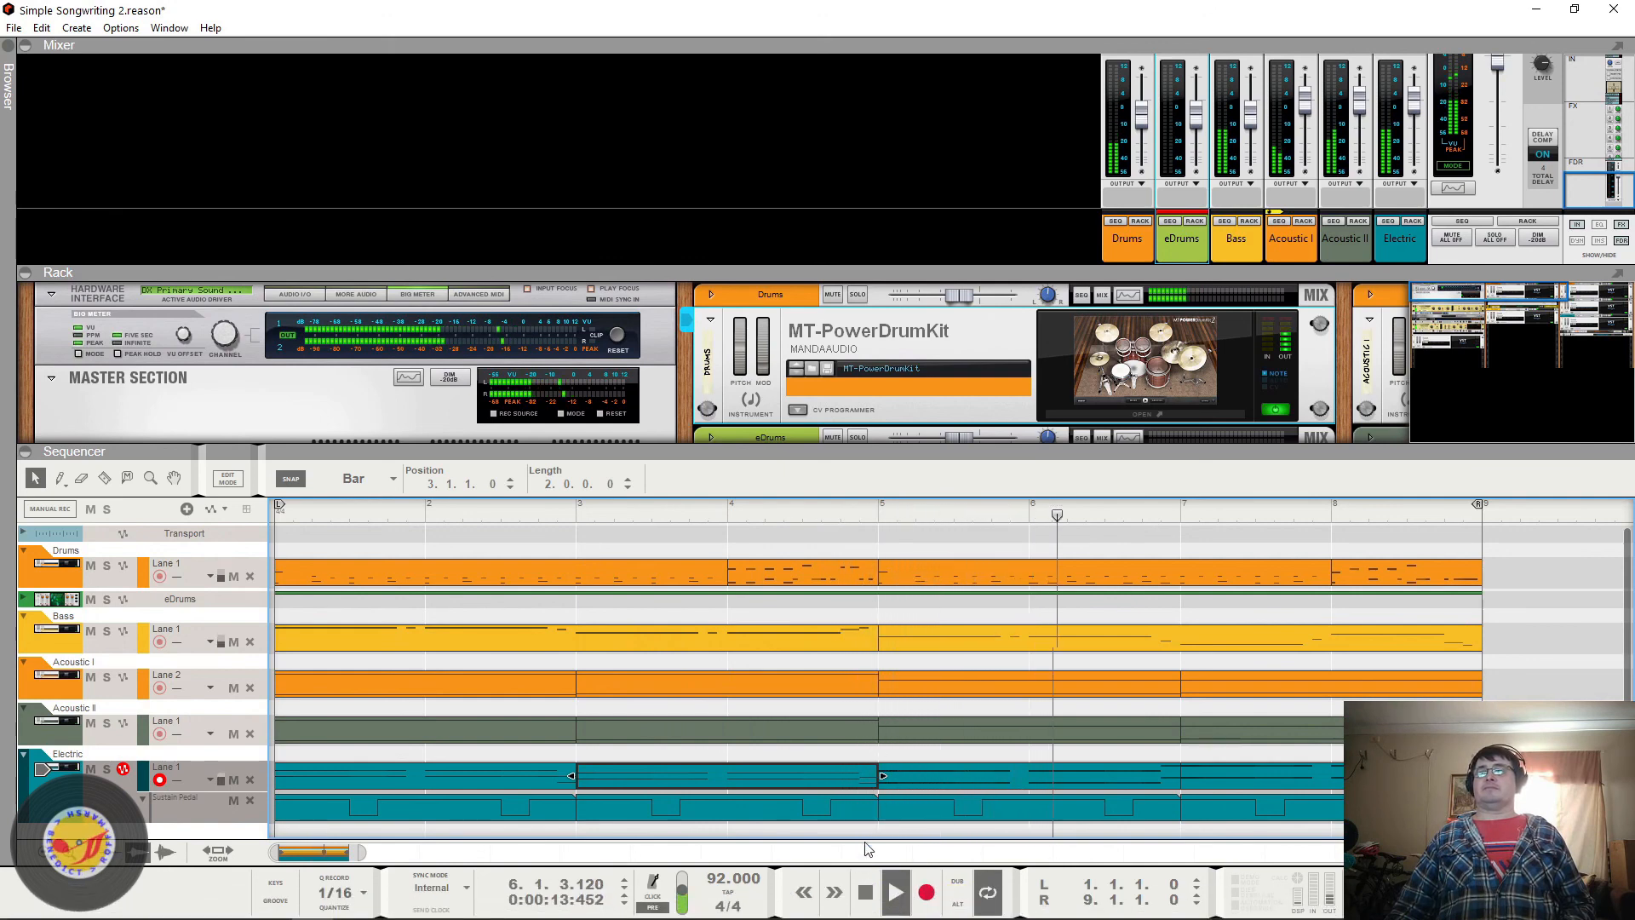
{"action": "left_click", "coordinate": [864, 893]}
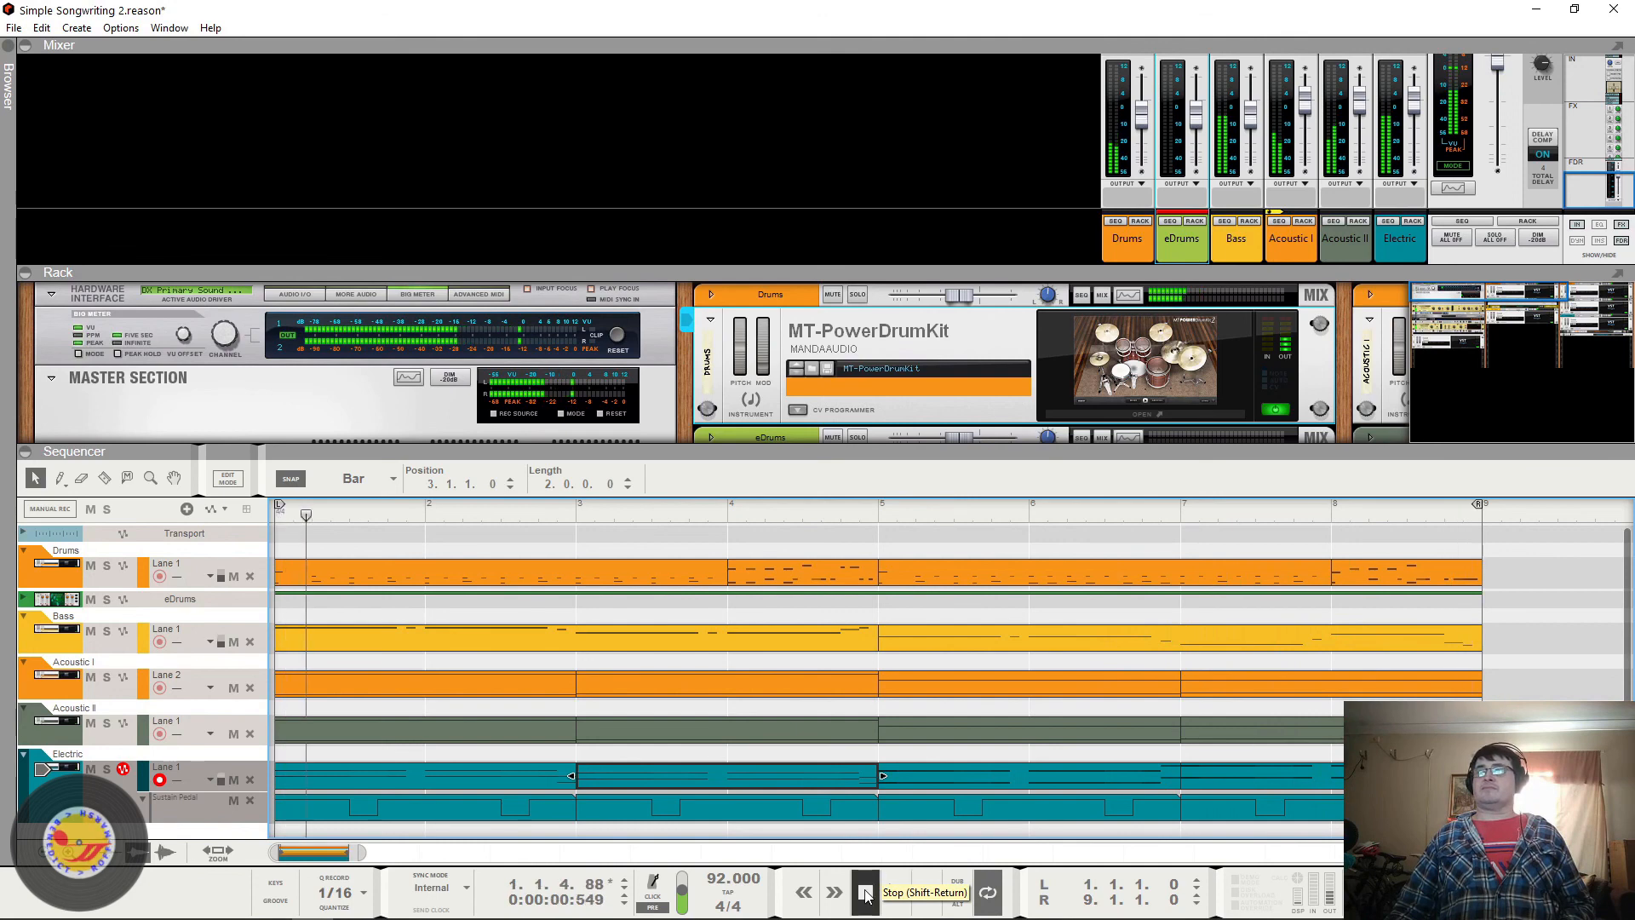